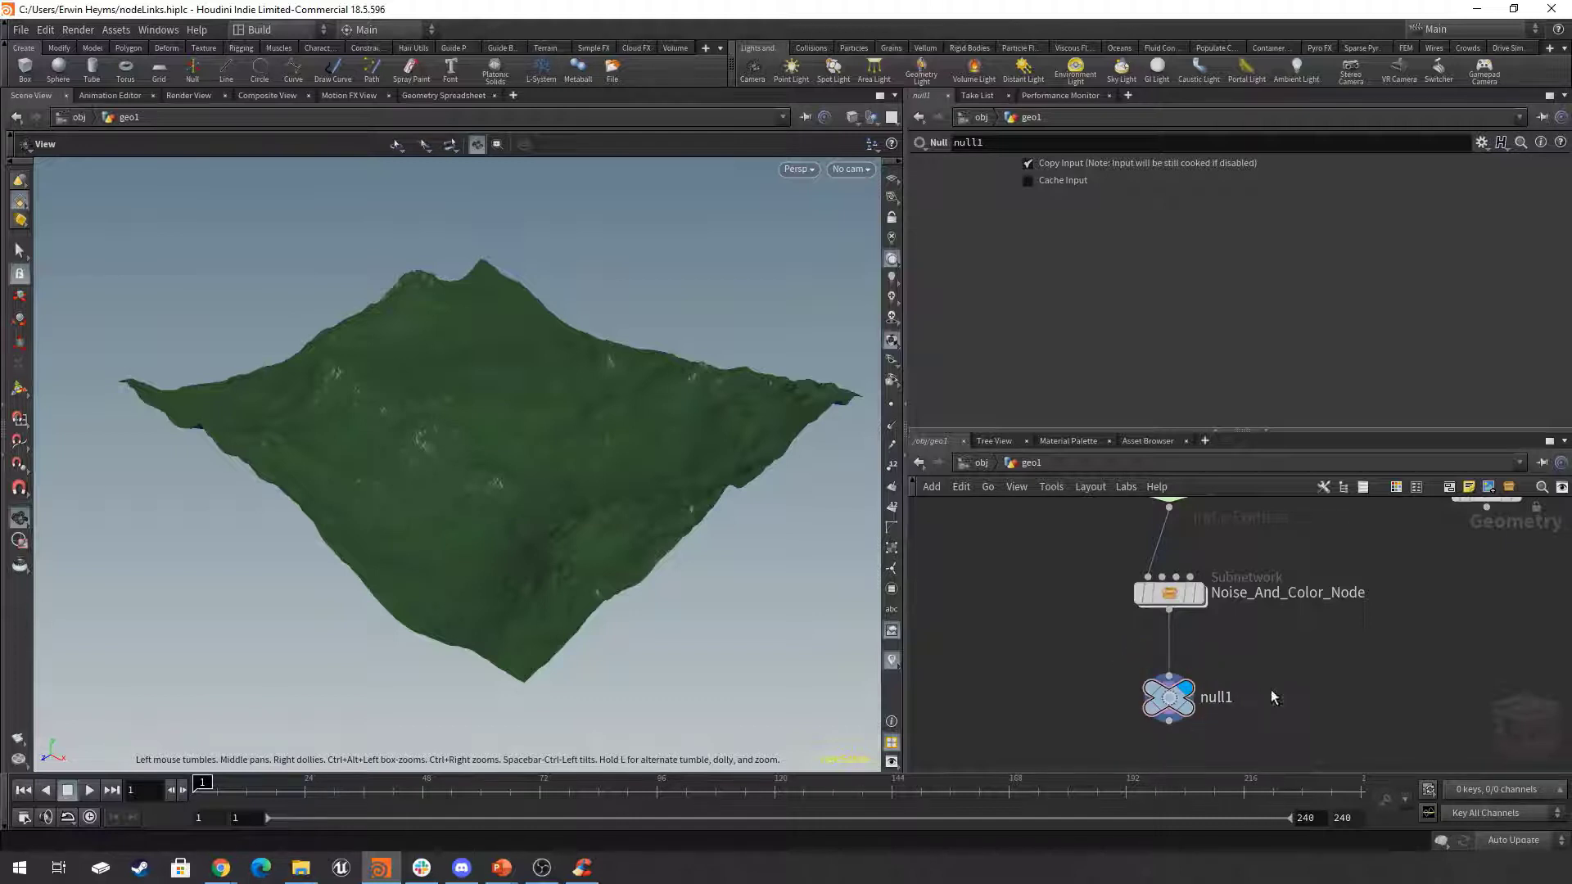
# Show the geo1 network as a list with its flag columns closer to the node names, and return to the node graph.
pyautogui.moveTo(1358, 666); pyautogui.dragTo(1299, 647, button='middle')
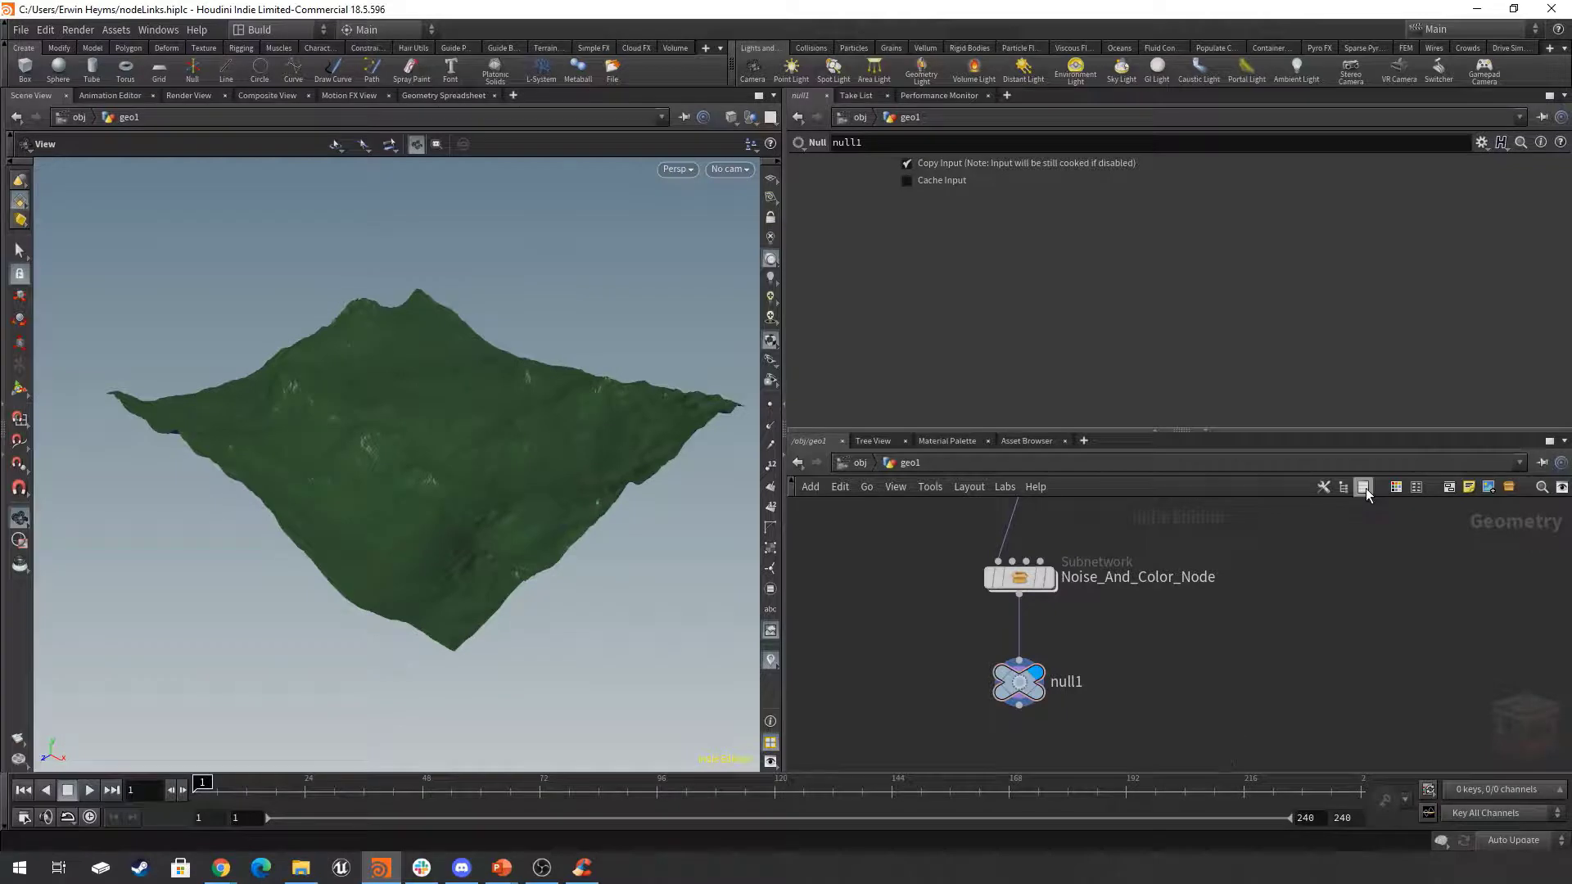
pyautogui.press('h')
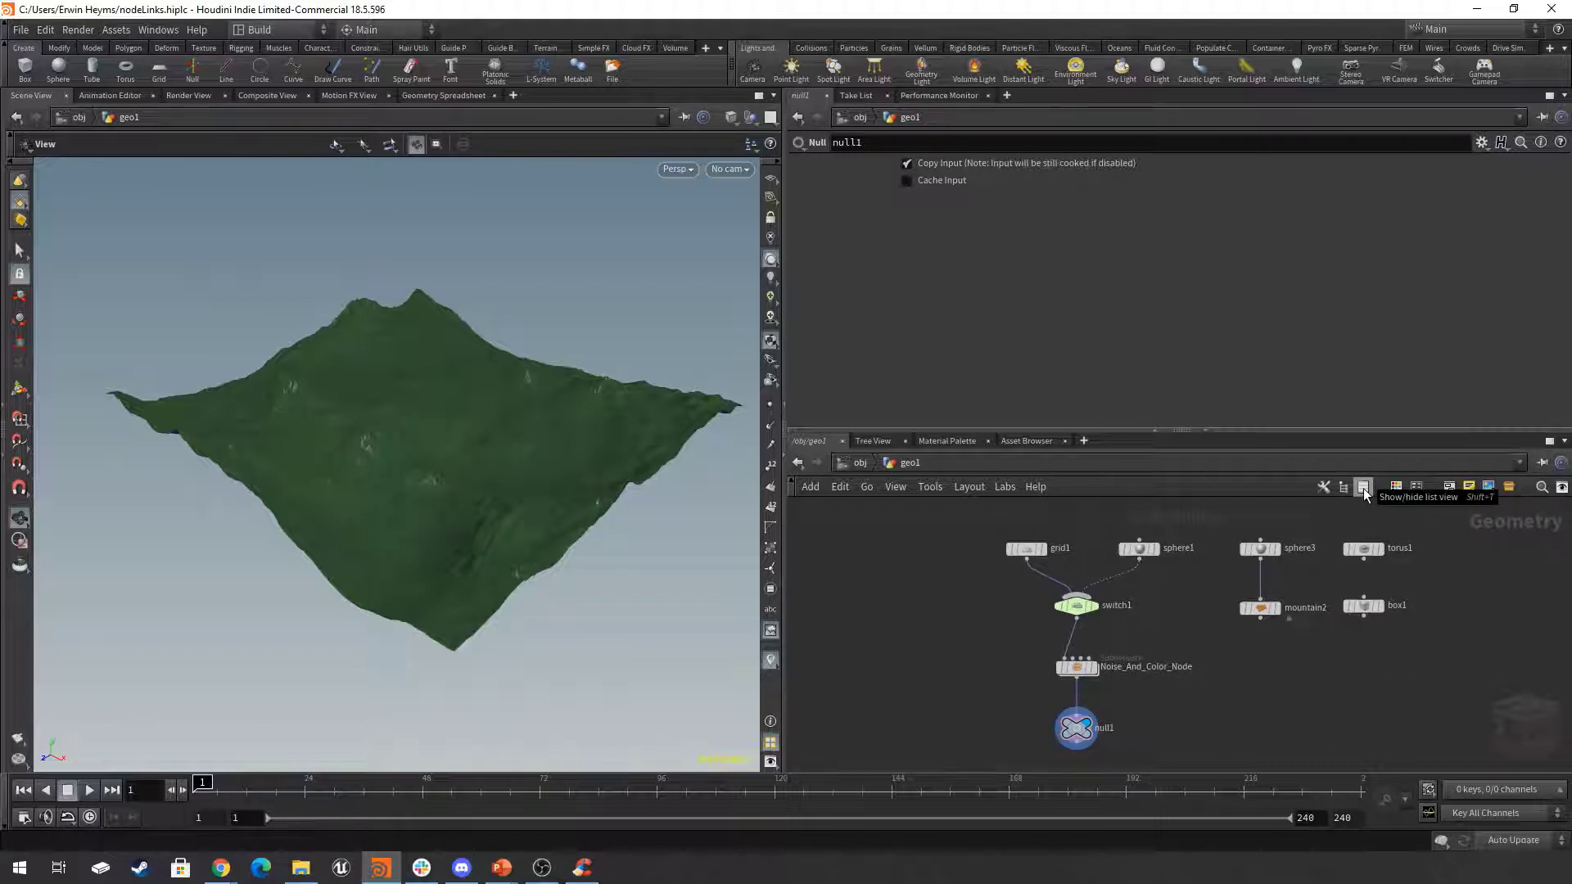
pyautogui.hotkey('shift', 't')
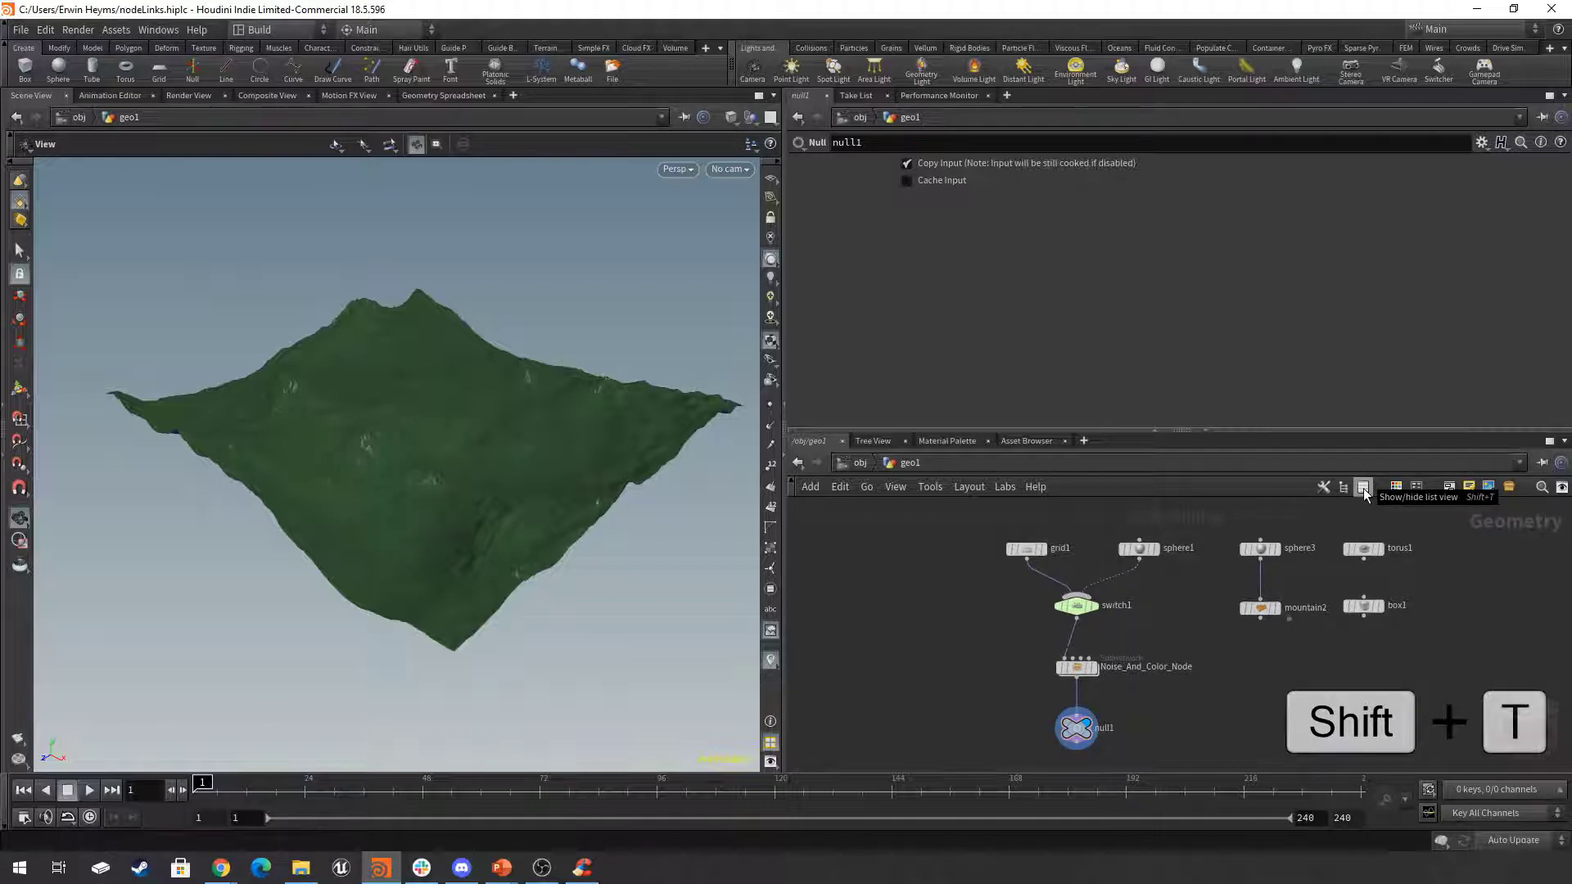
pyautogui.click(1364, 488)
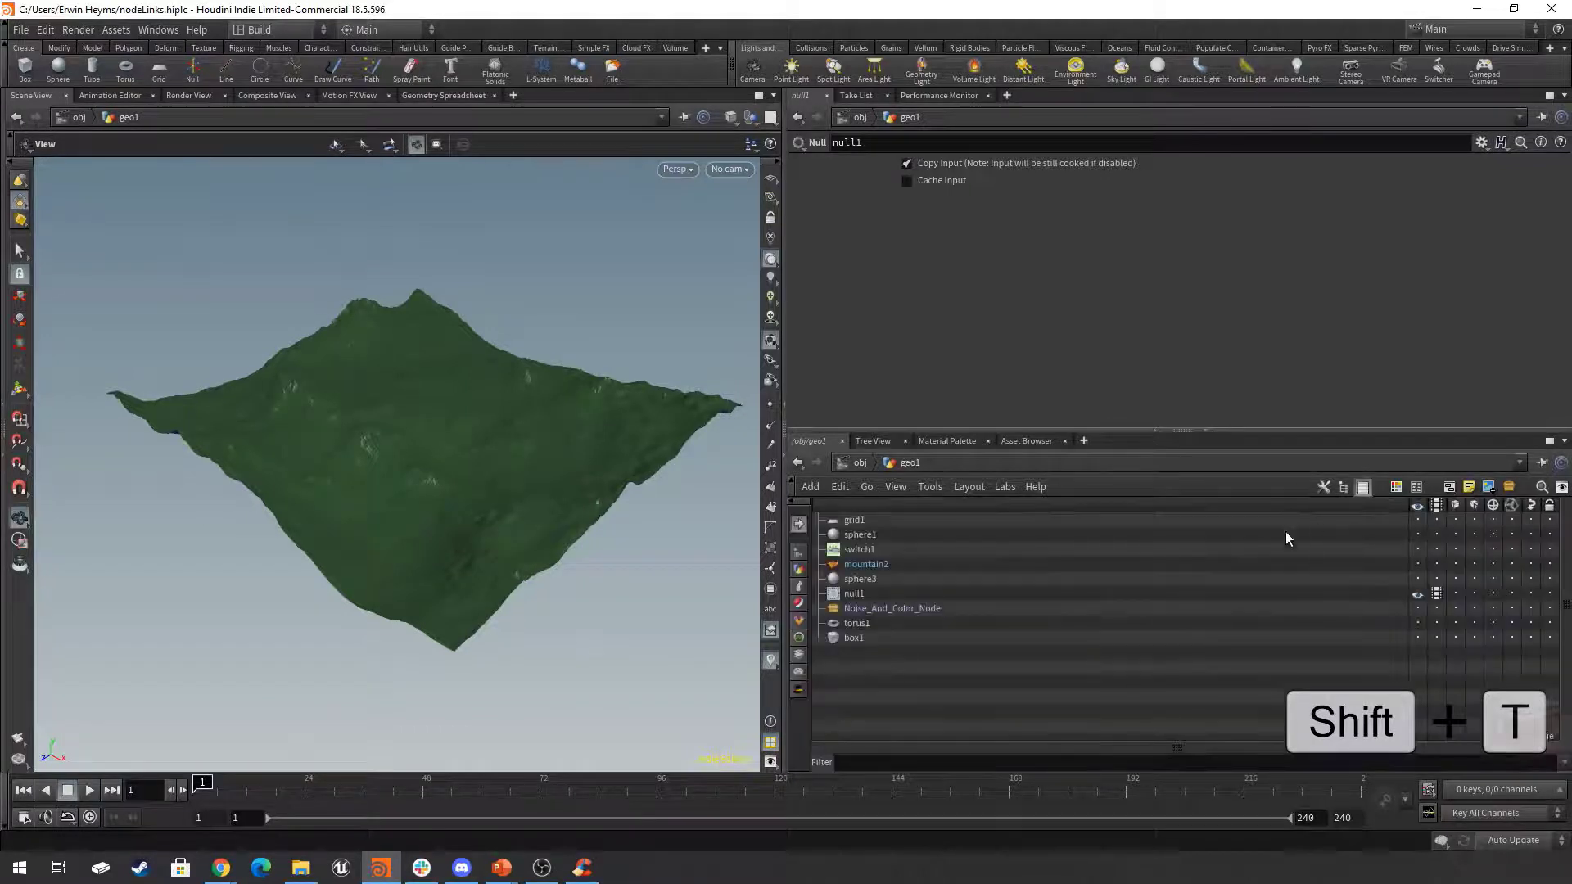
pyautogui.moveTo(1405, 506); pyautogui.dragTo(1139, 519)
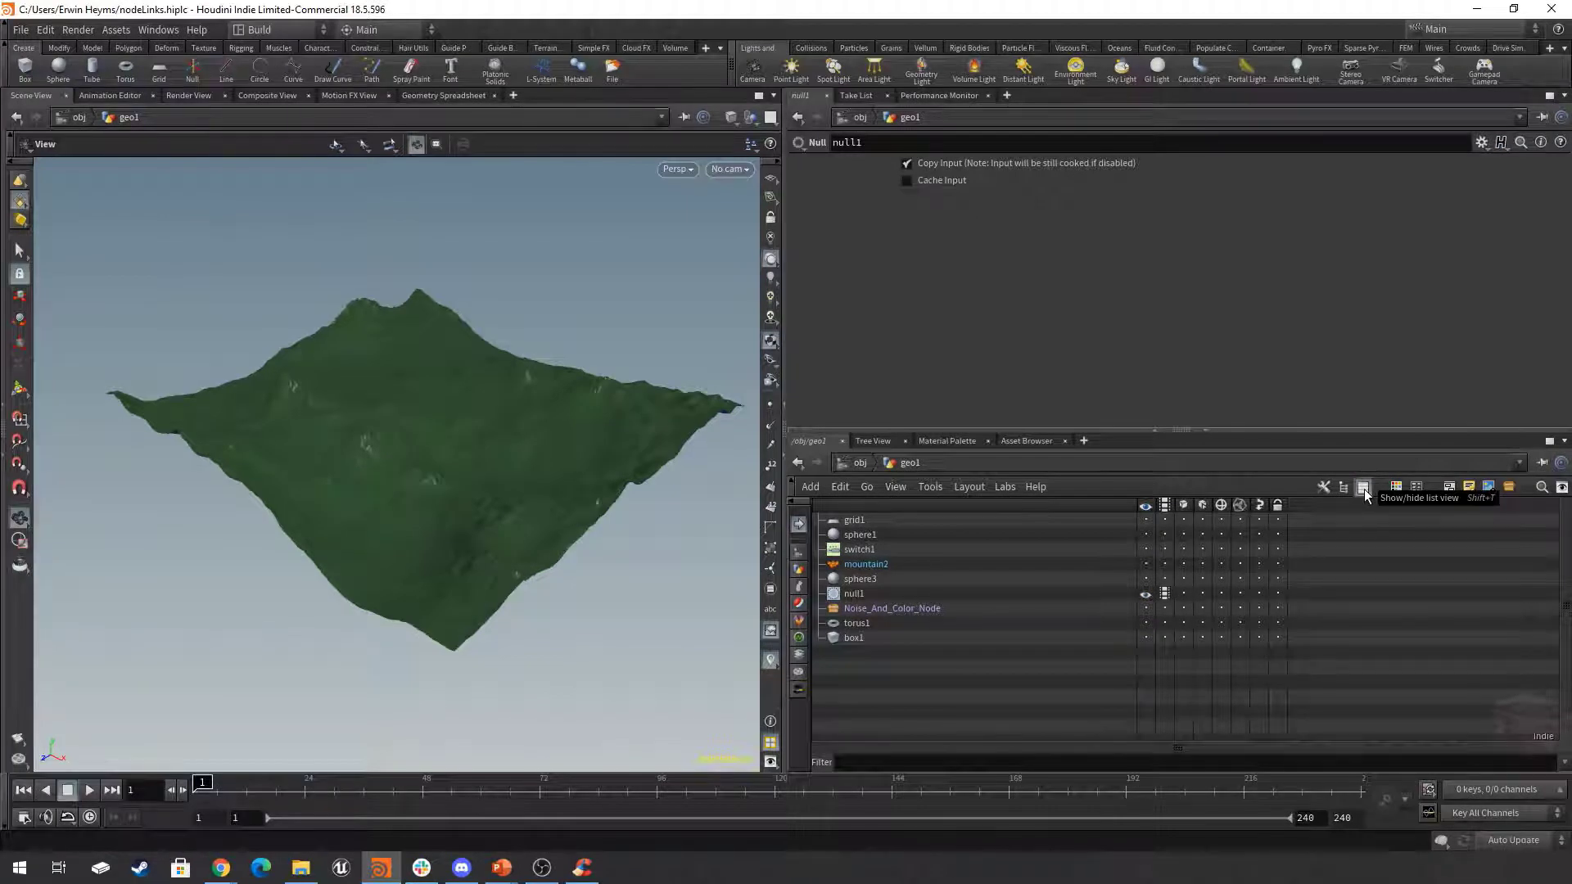
pyautogui.click(1363, 488)
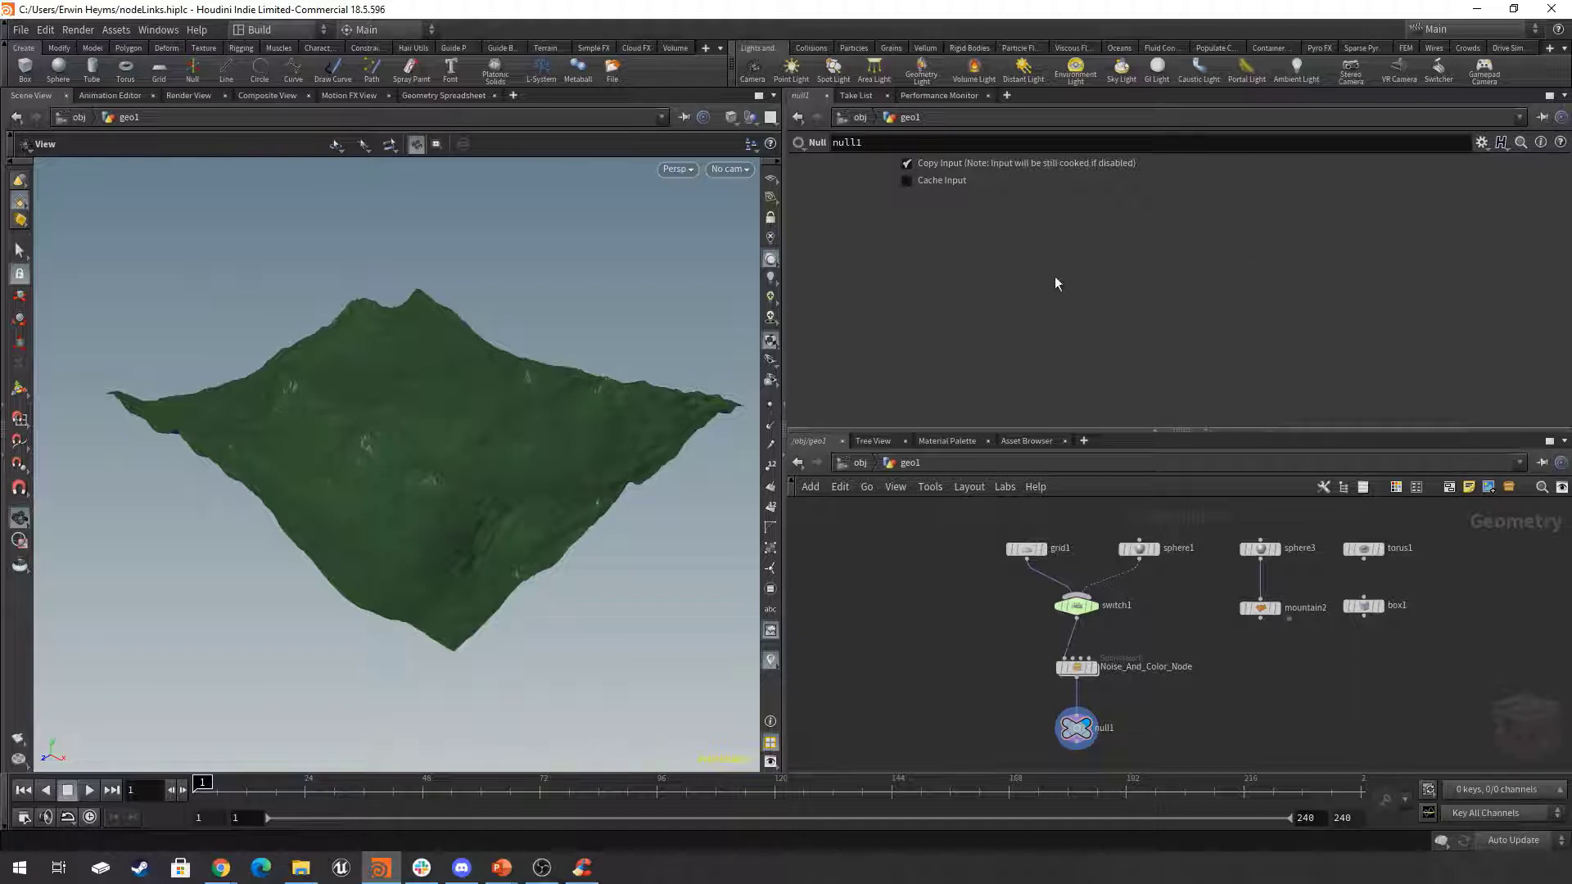
# Add a Network View pane tab beside the Performance Monitor in the parameter pane.
pyautogui.click(1008, 95)
pyautogui.moveTo(1039, 130)
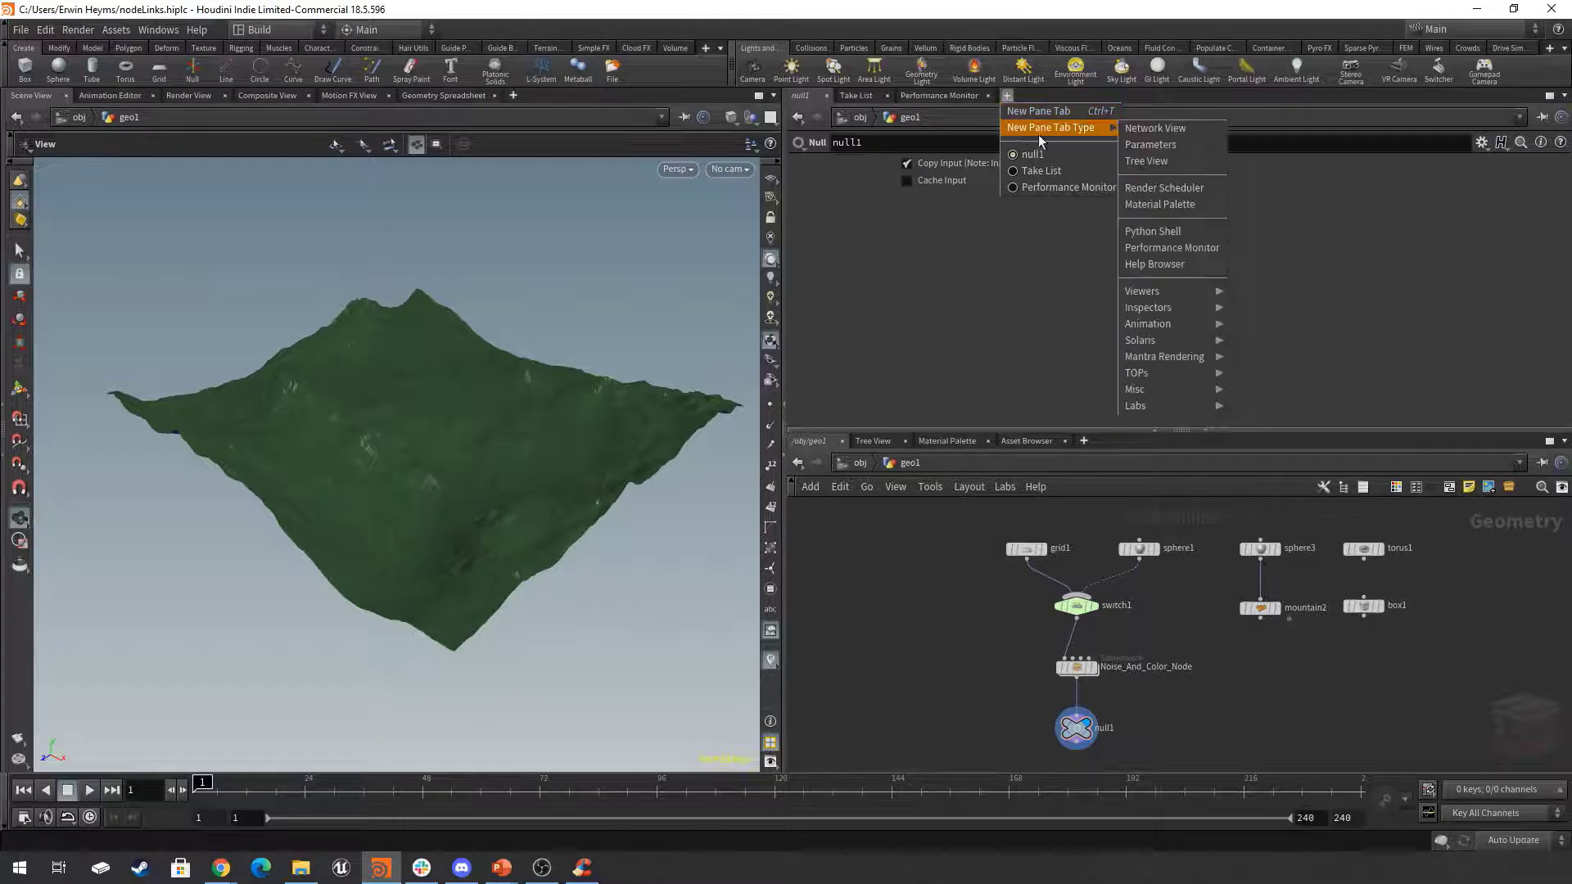
pyautogui.click(1171, 130)
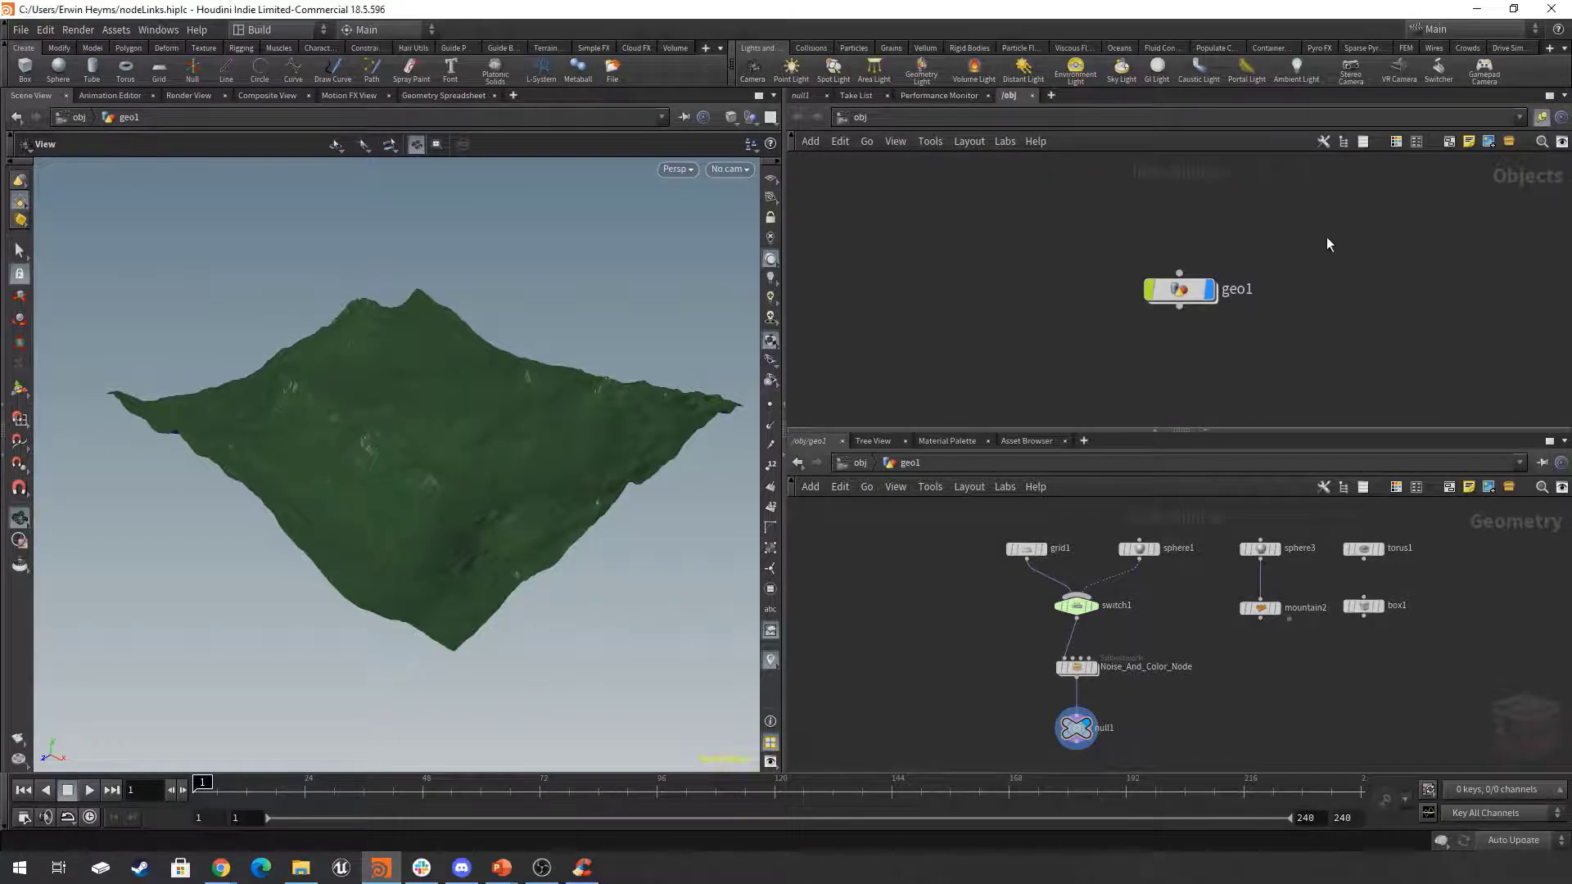
pyautogui.moveTo(1335, 229); pyautogui.dragTo(1025, 380)
pyautogui.click(1338, 285)
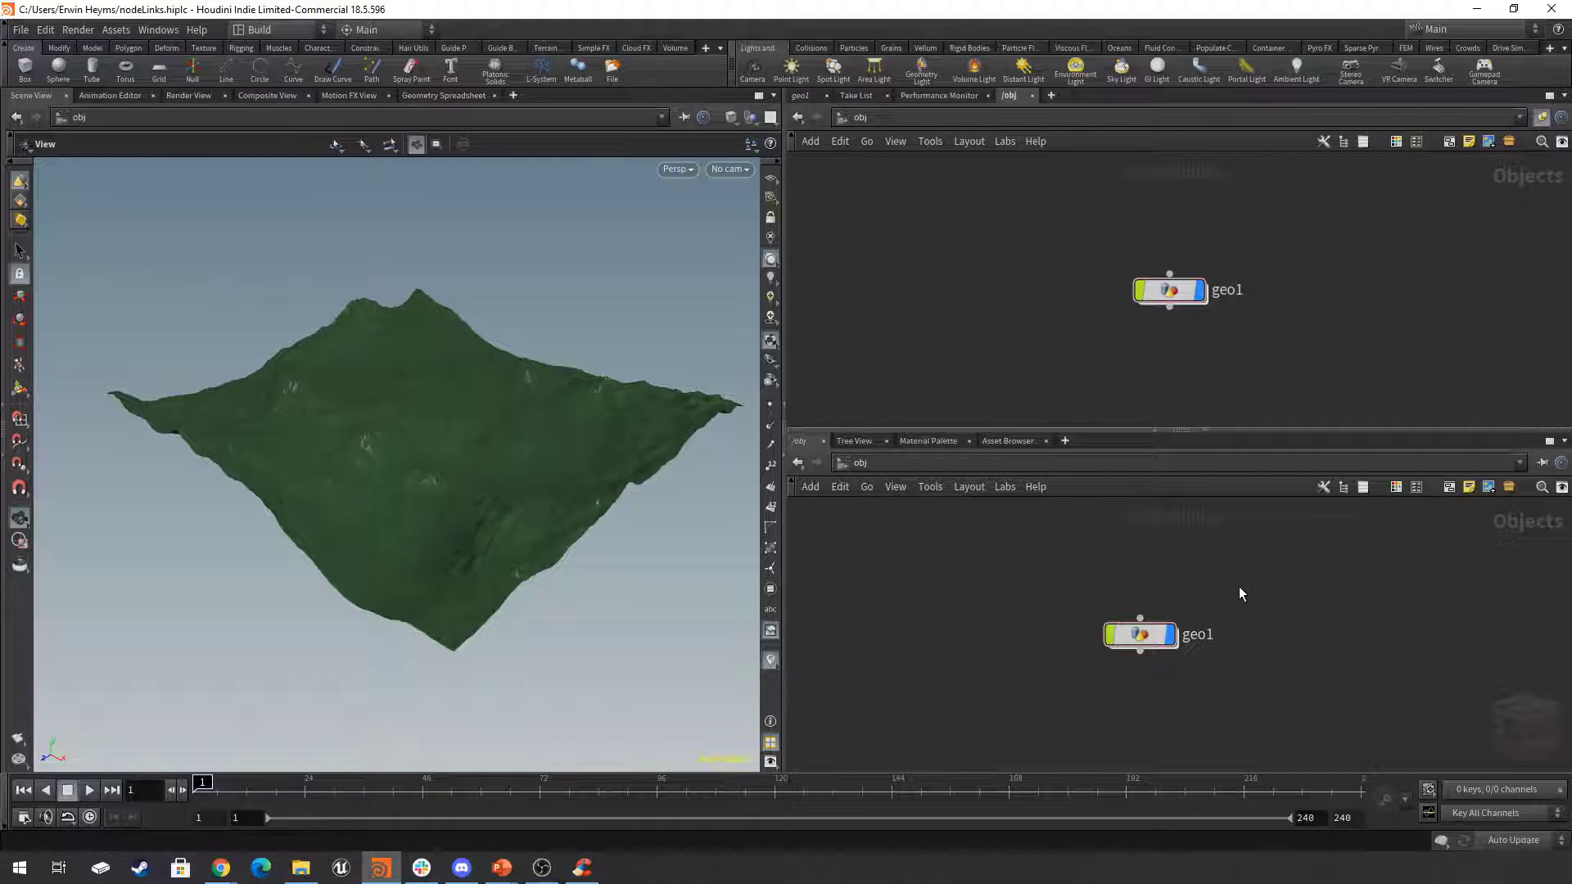
# Bring both network views into geo1, then step into the Noise_And_Color_Node subnetwork and back out with the two views following each other.
pyautogui.moveTo(1240, 587); pyautogui.dragTo(1337, 623, button='middle')
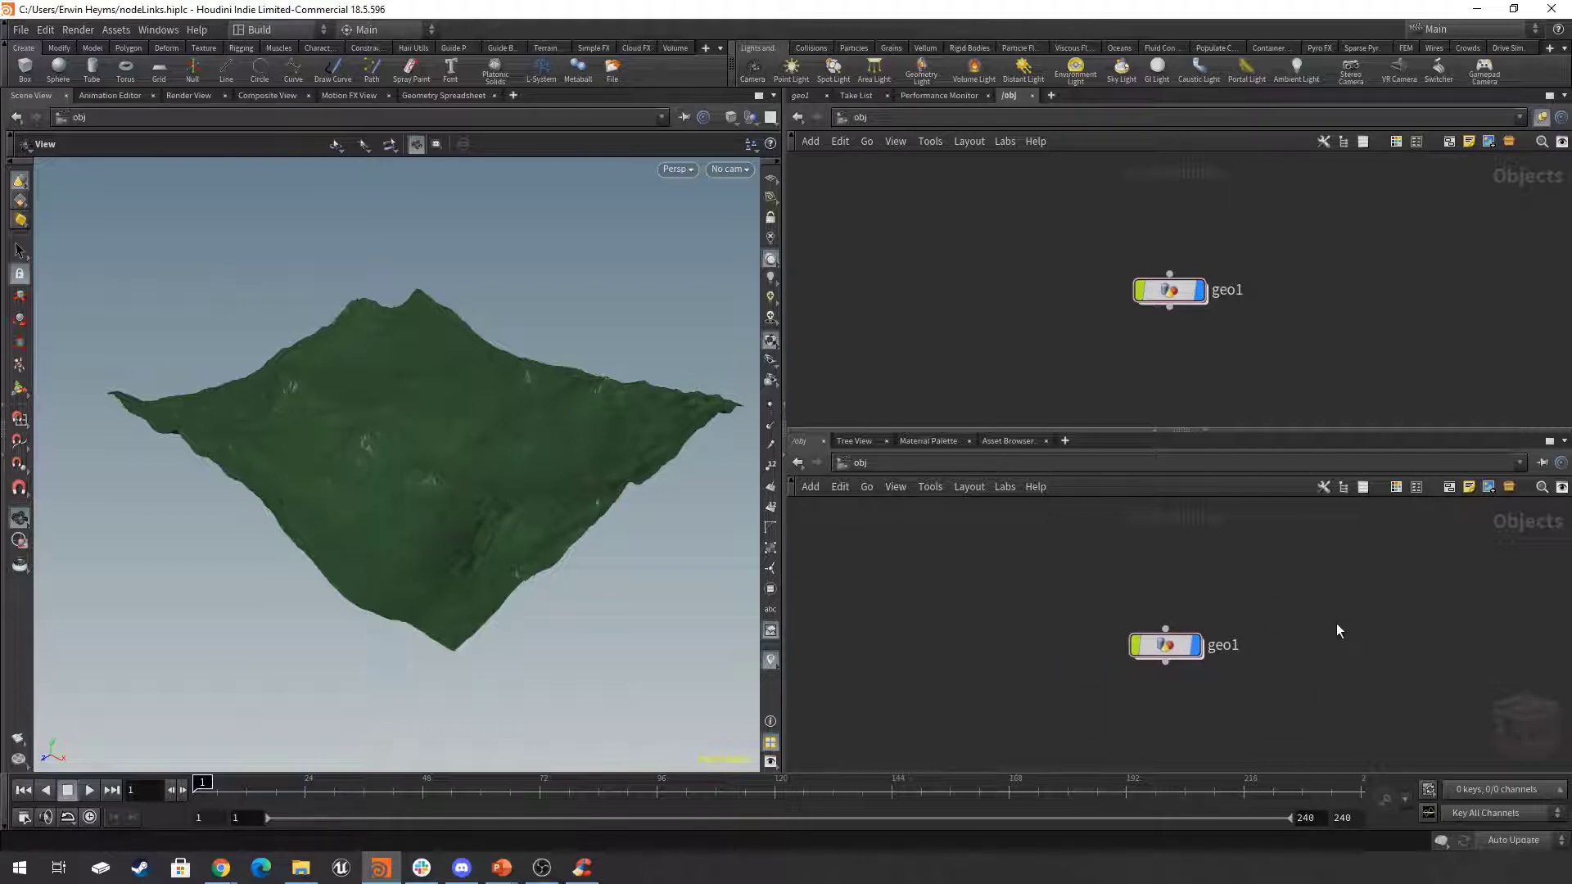
pyautogui.doubleClick(1167, 647)
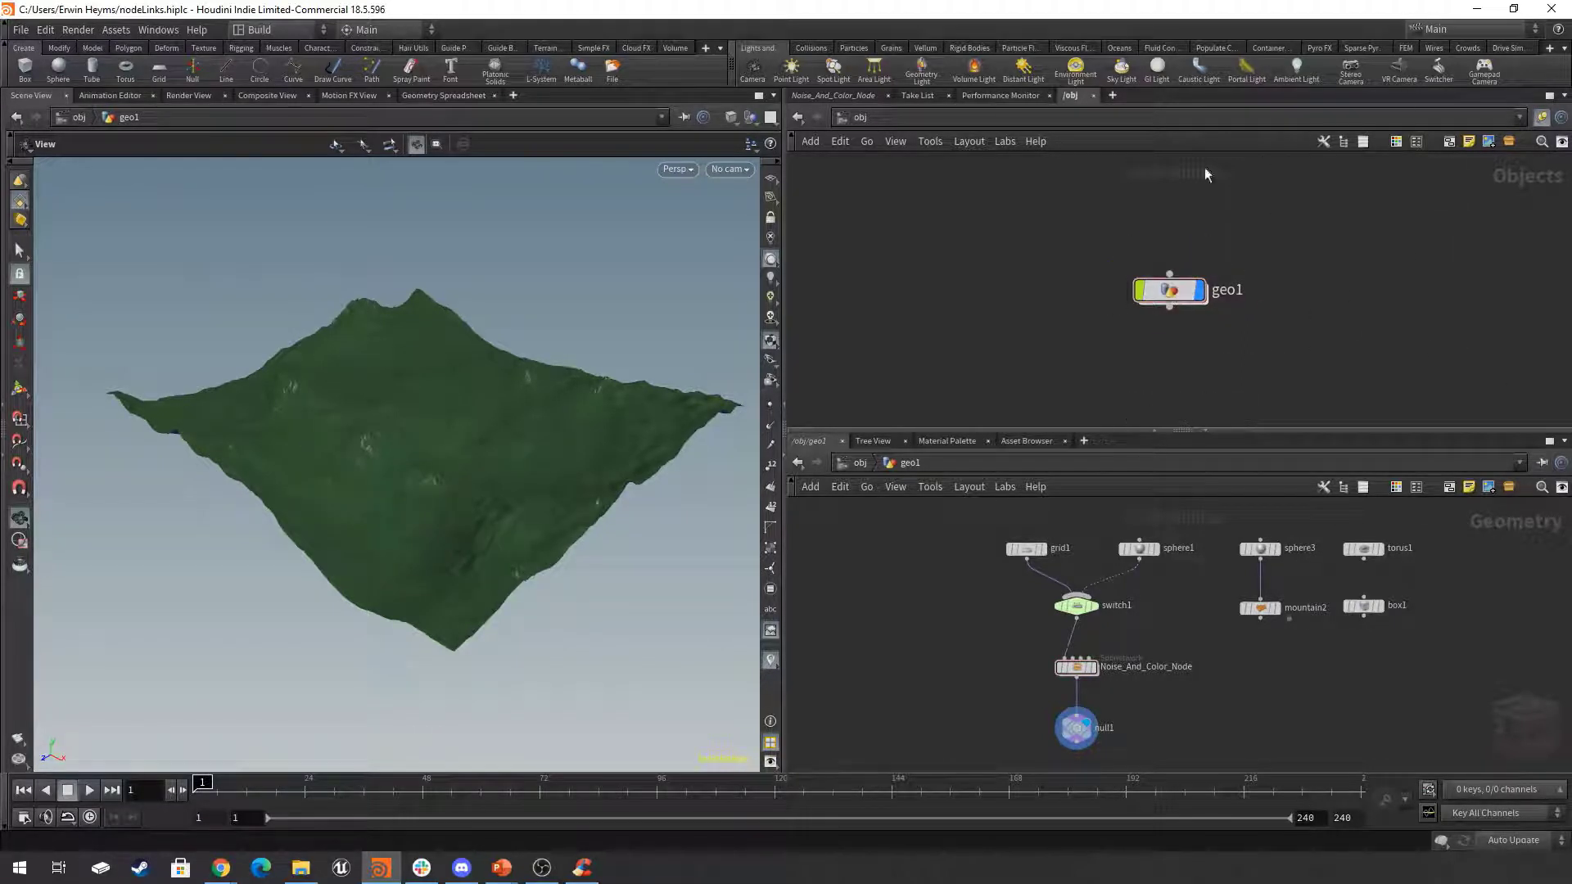
pyautogui.doubleClick(1169, 290)
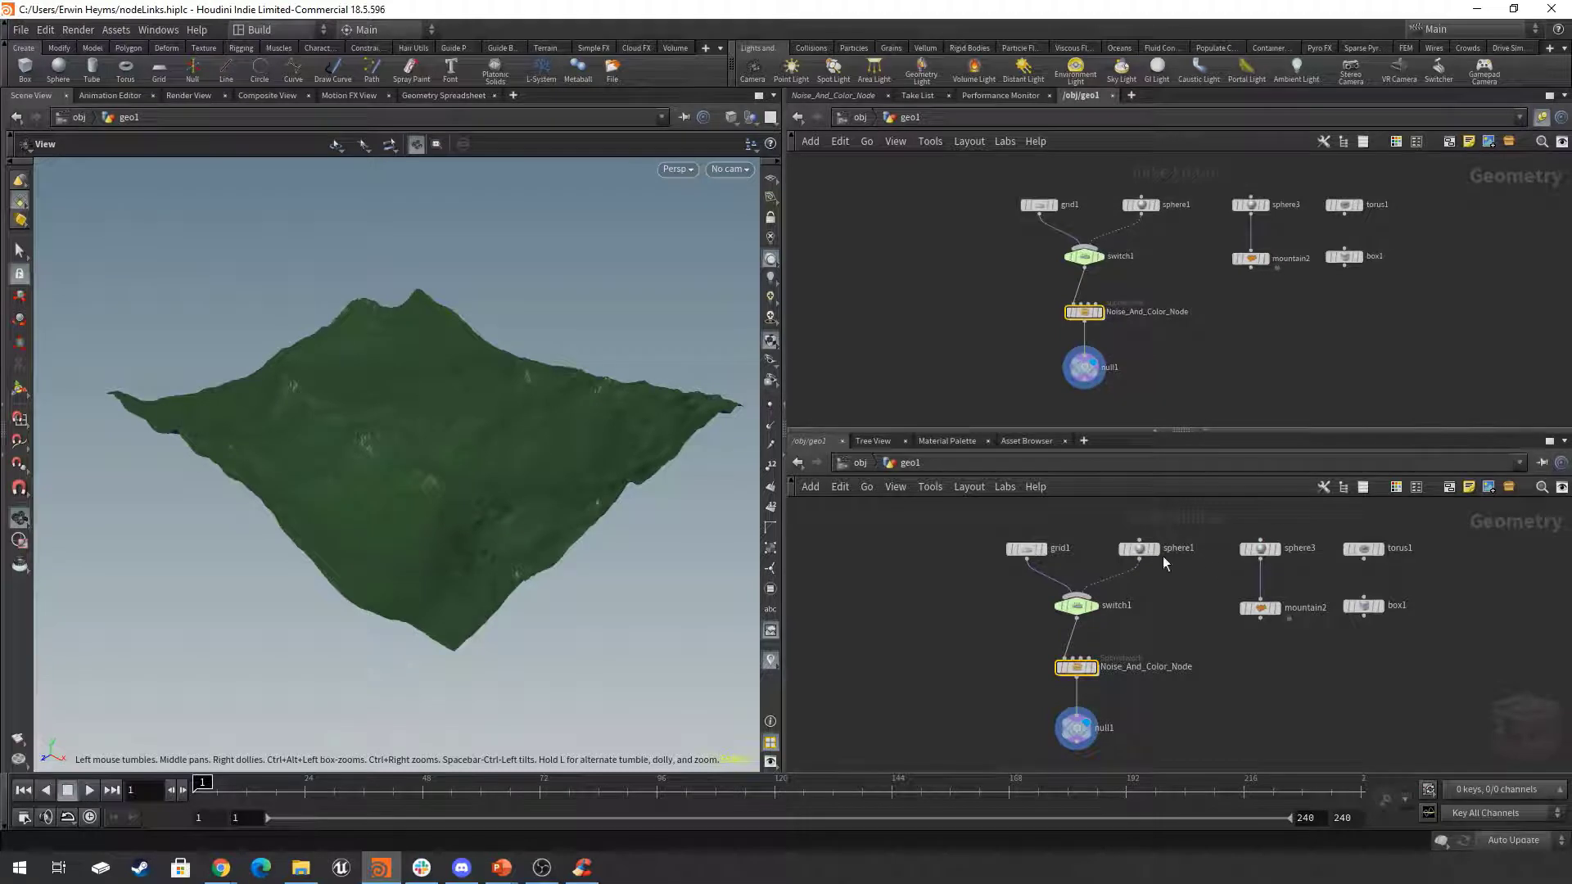
pyautogui.doubleClick(1085, 312)
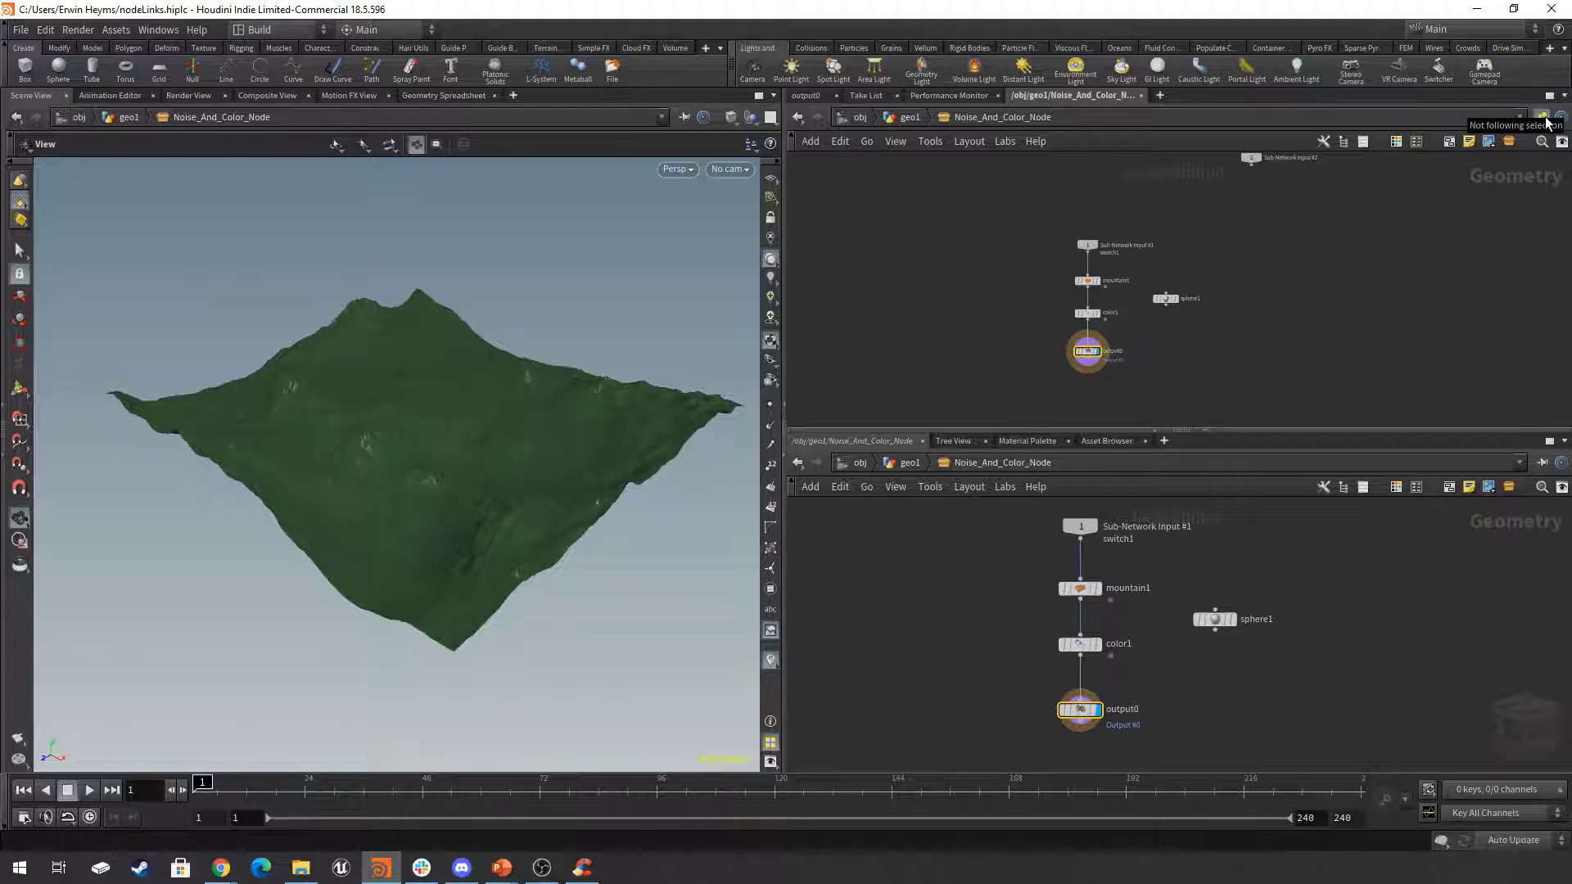
pyautogui.press('u')
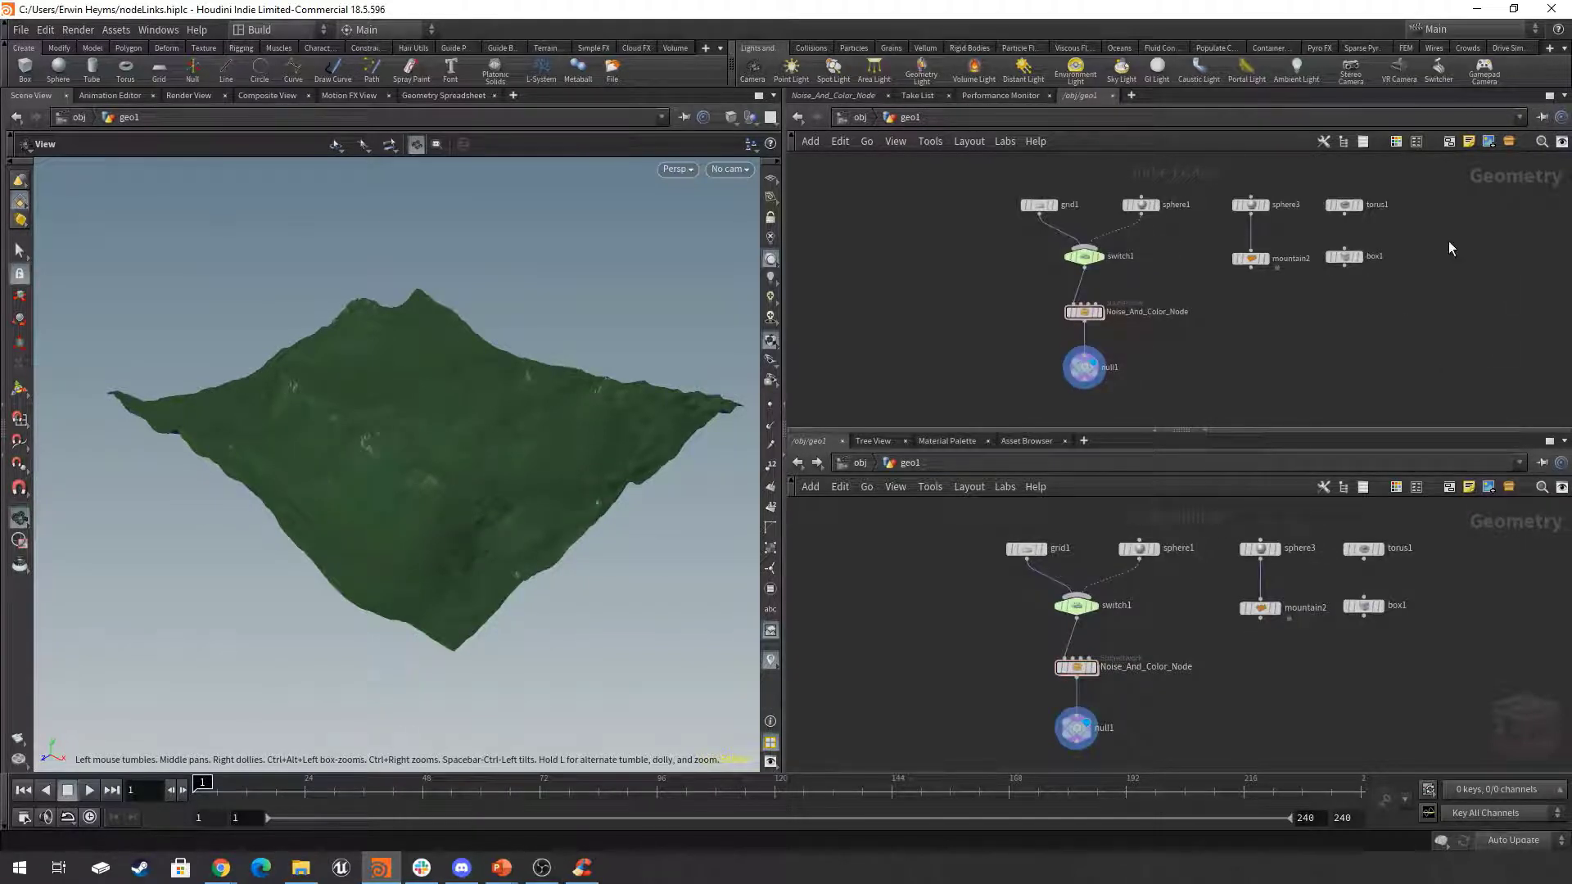
# Switch the upper network view to the node list and bring its flag columns closer to the node names.
pyautogui.click(1363, 142)
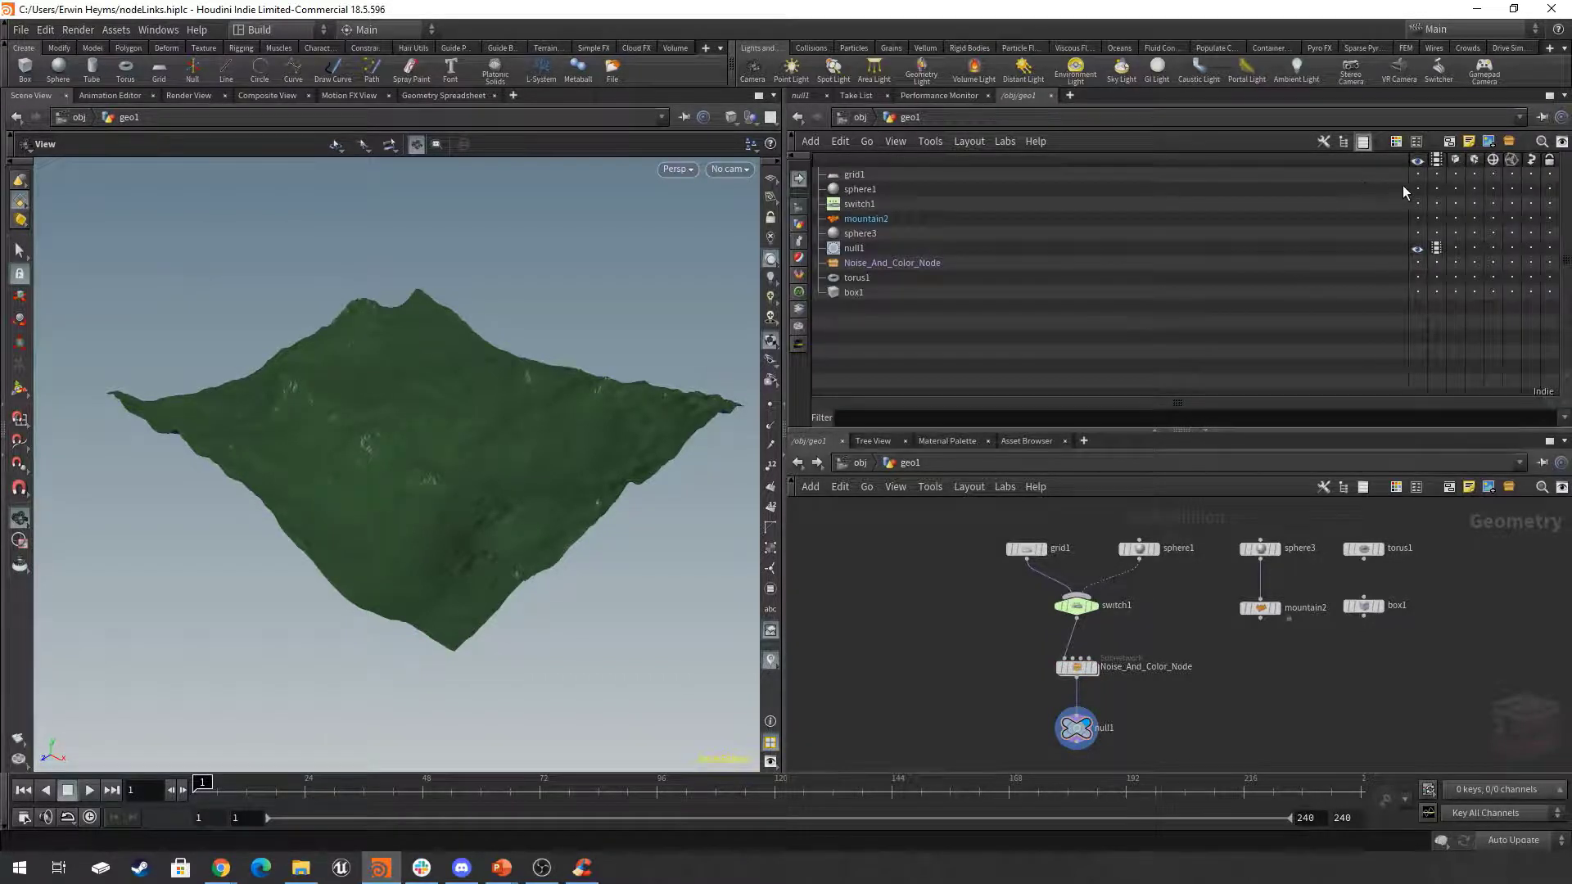
pyautogui.moveTo(1408, 183); pyautogui.dragTo(994, 205)
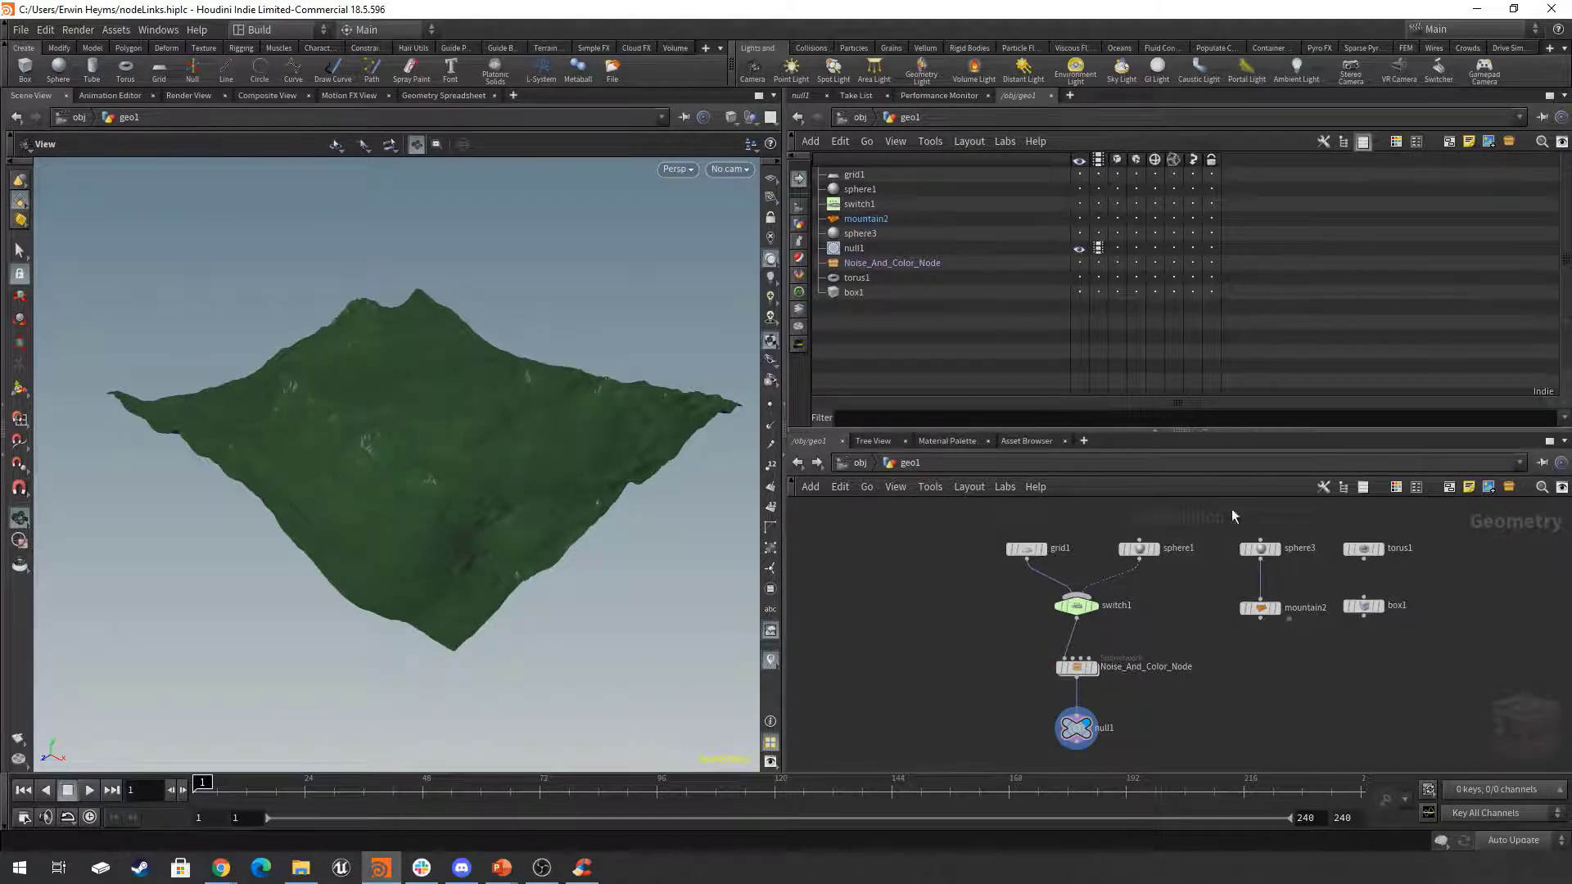
# Visit the Noise_And_Color_Node subnetwork, return to geo1, and move the list's flag columns back near the node names.
pyautogui.moveTo(1294, 656); pyautogui.dragTo(1291, 651, button='middle')
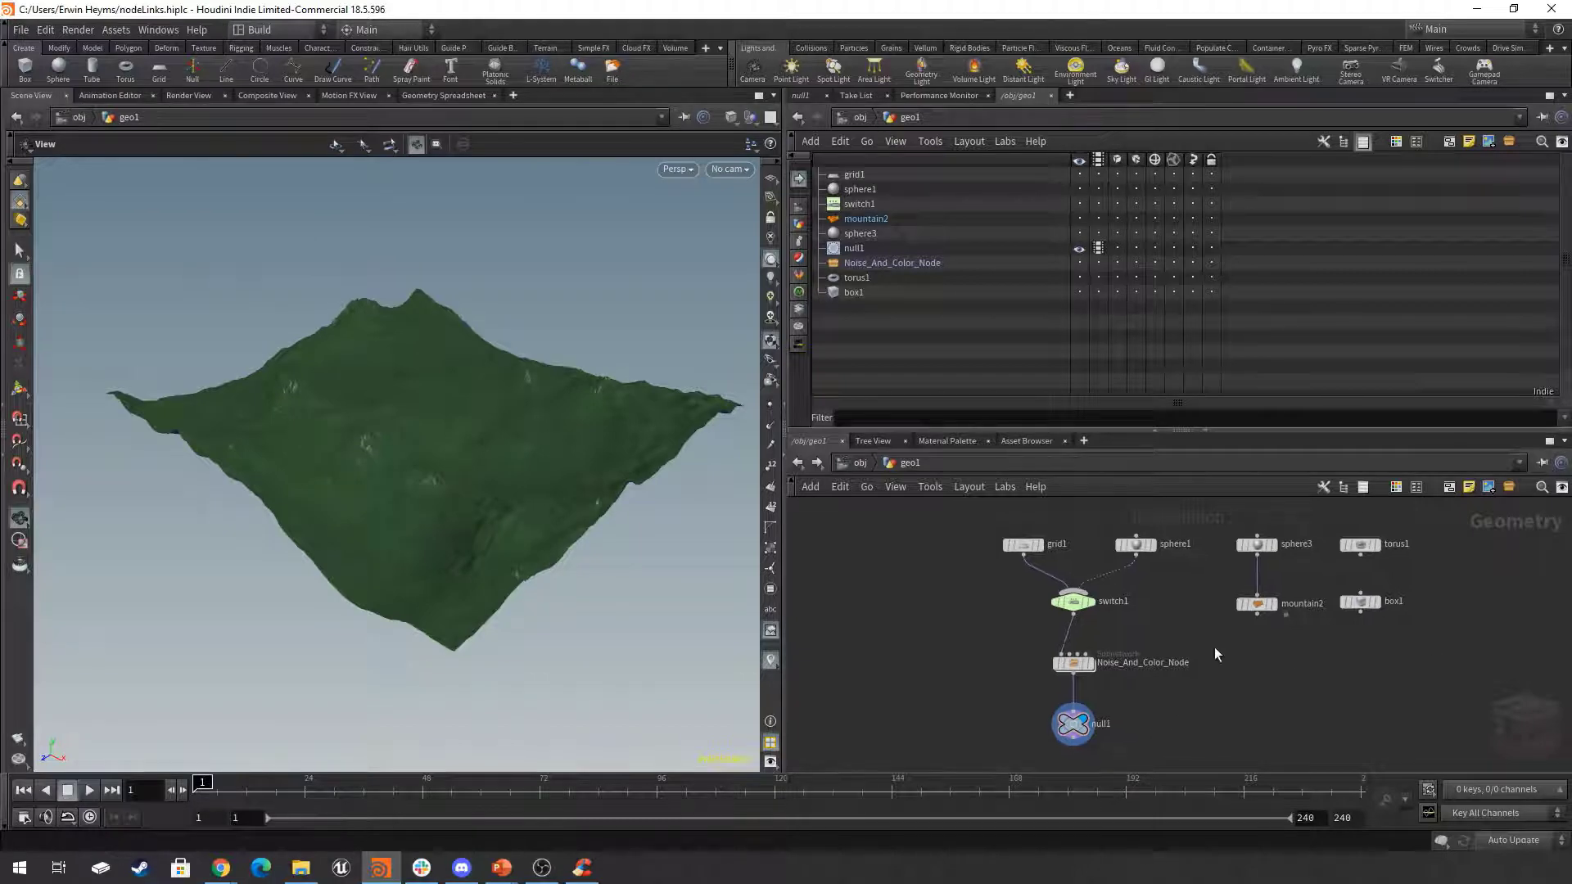
pyautogui.doubleClick(1073, 665)
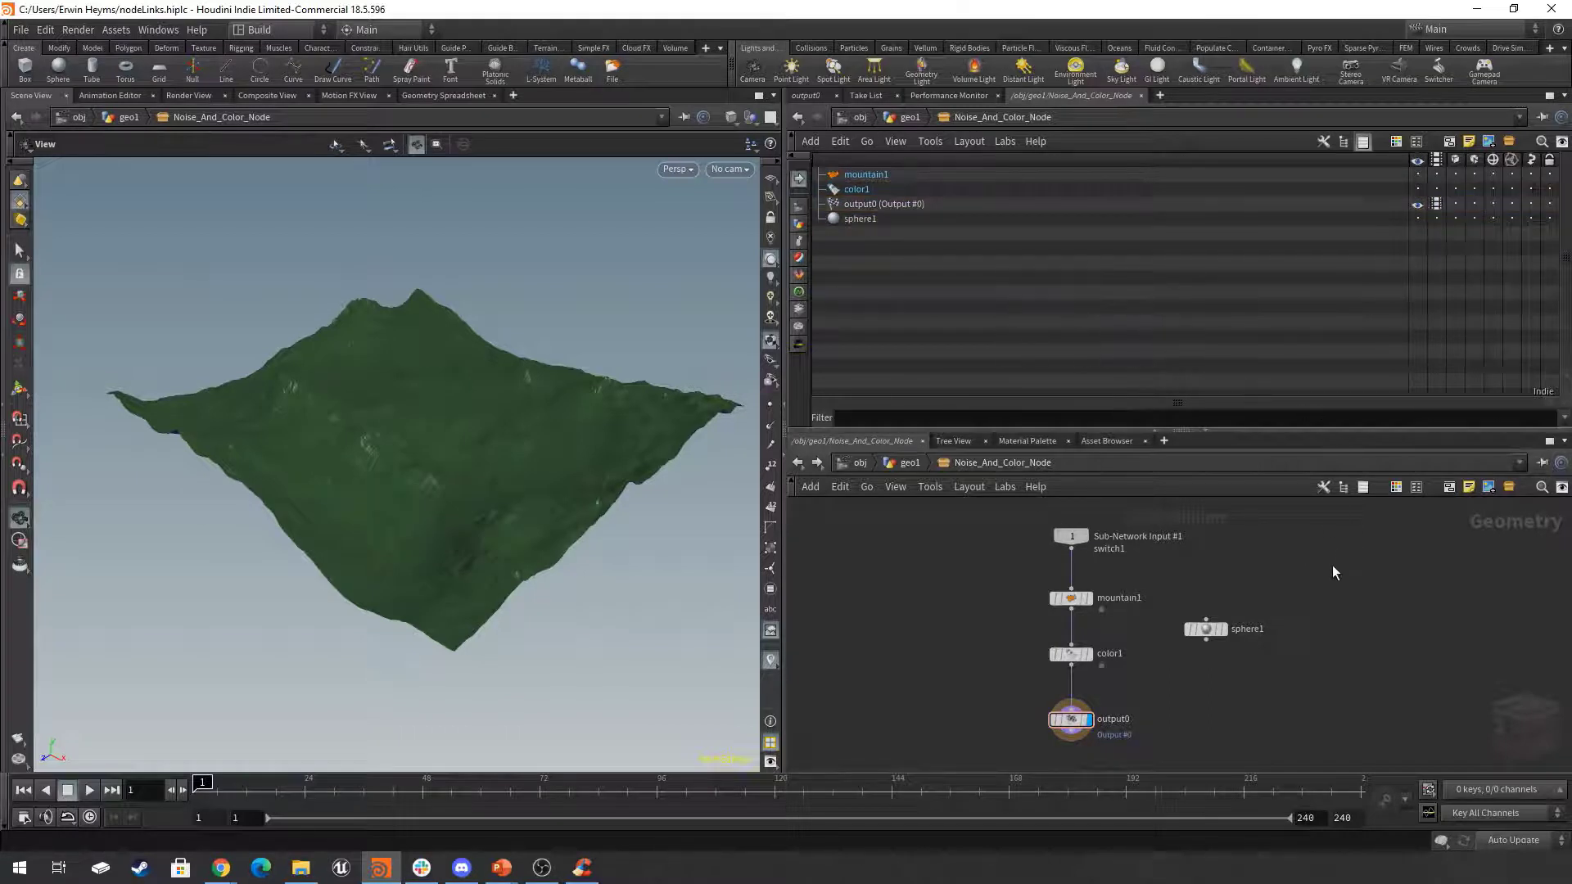
pyautogui.moveTo(1319, 561); pyautogui.dragTo(1332, 575, button='middle')
pyautogui.click(909, 464)
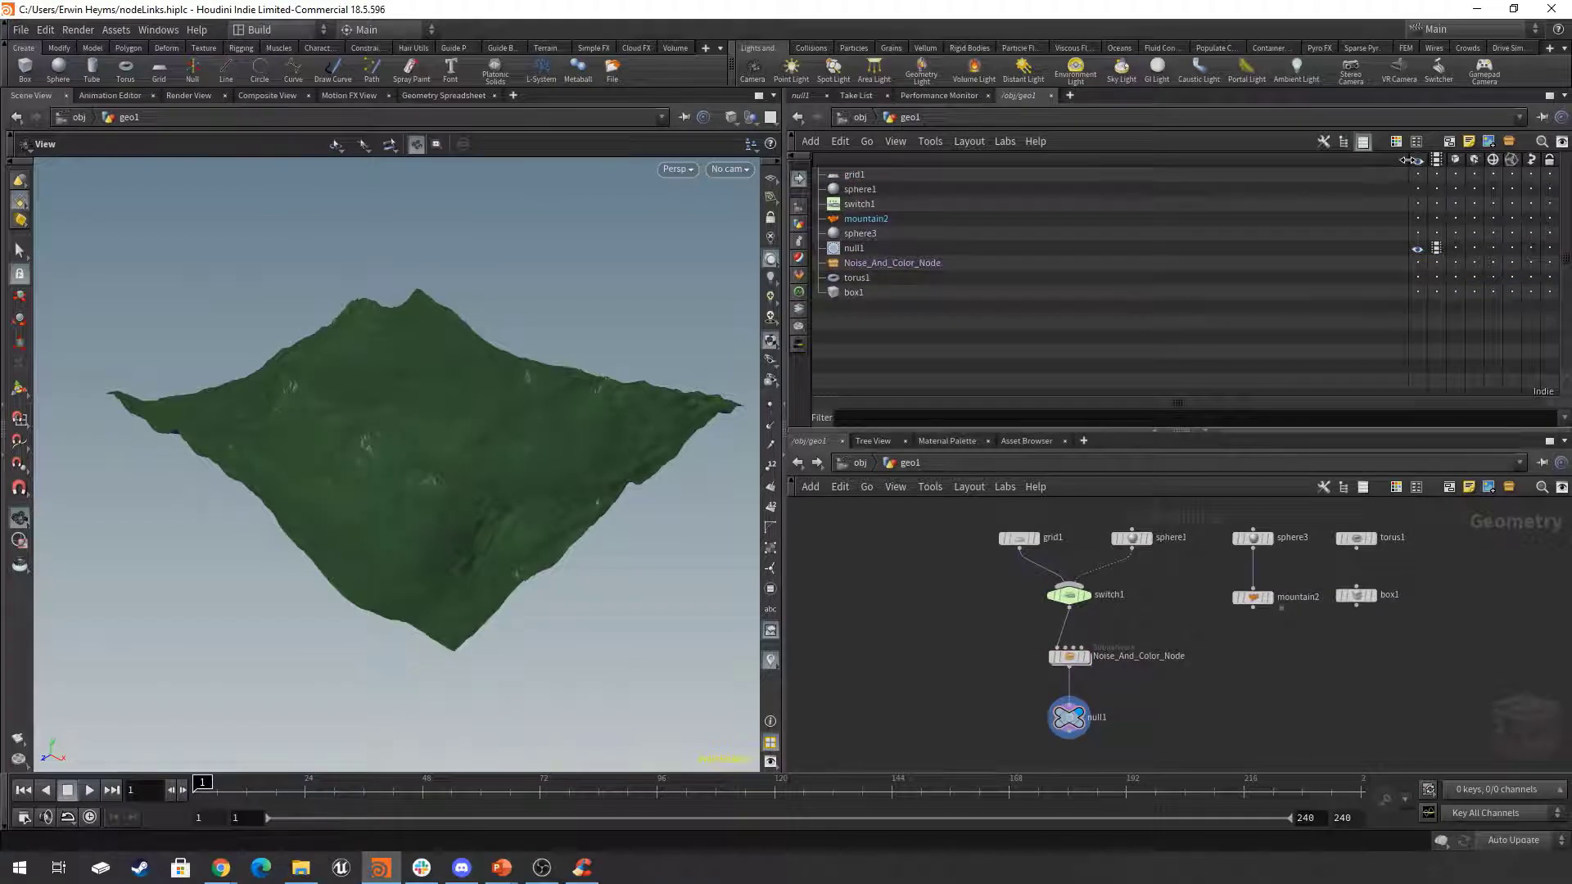
pyautogui.moveTo(1400, 170); pyautogui.dragTo(1058, 193)
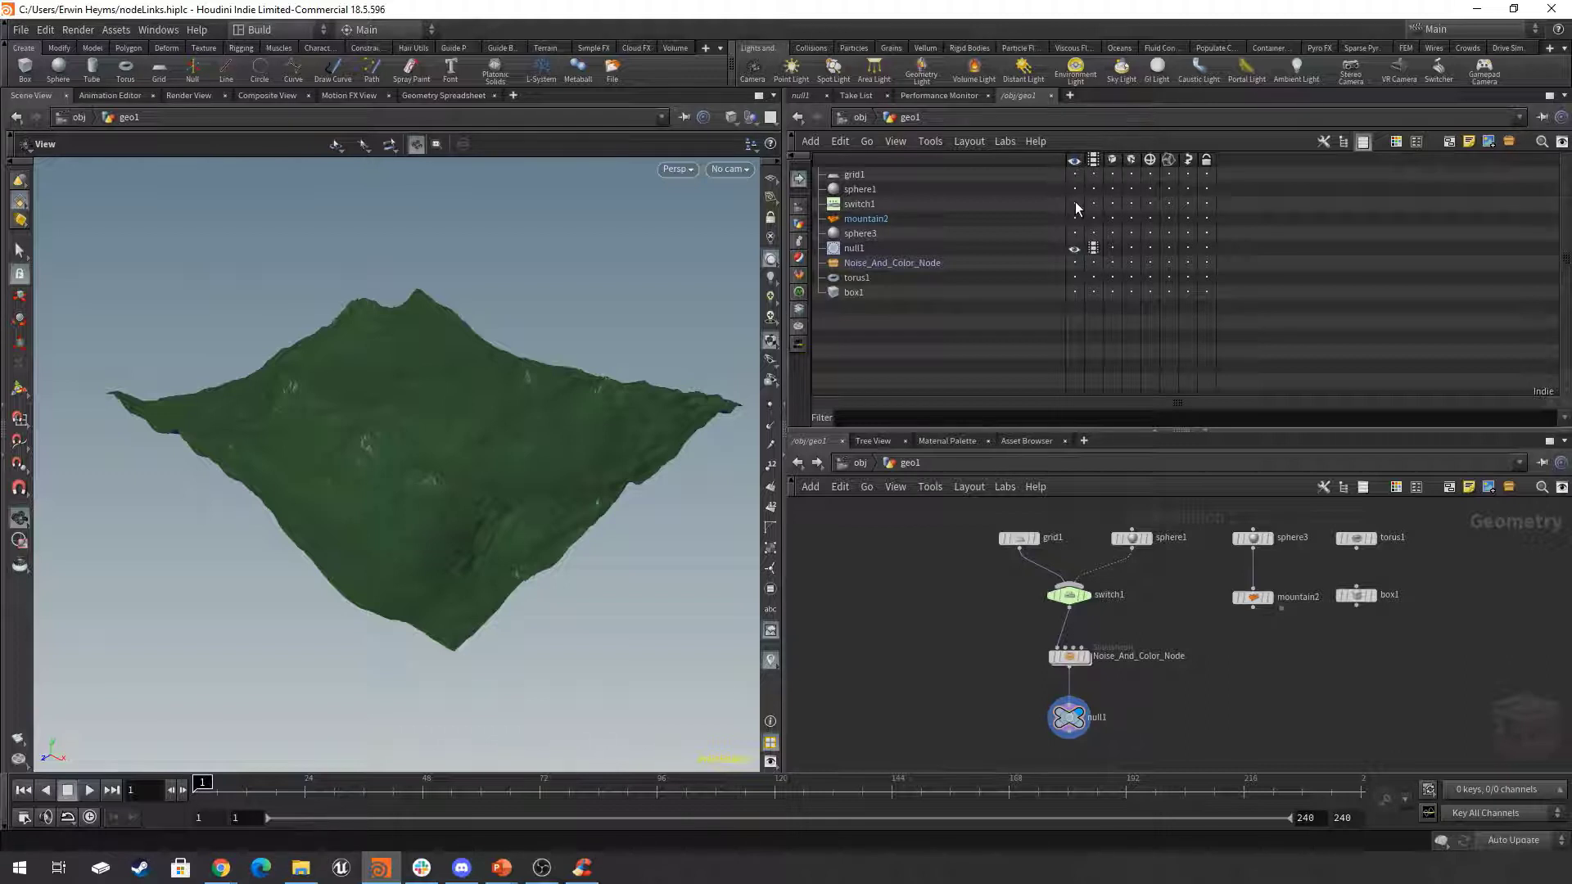
# Move the display flag from null1 to switch1, on to Noise_And_Color_Node, and back to null1.
pyautogui.scroll(1, 1098, 685)
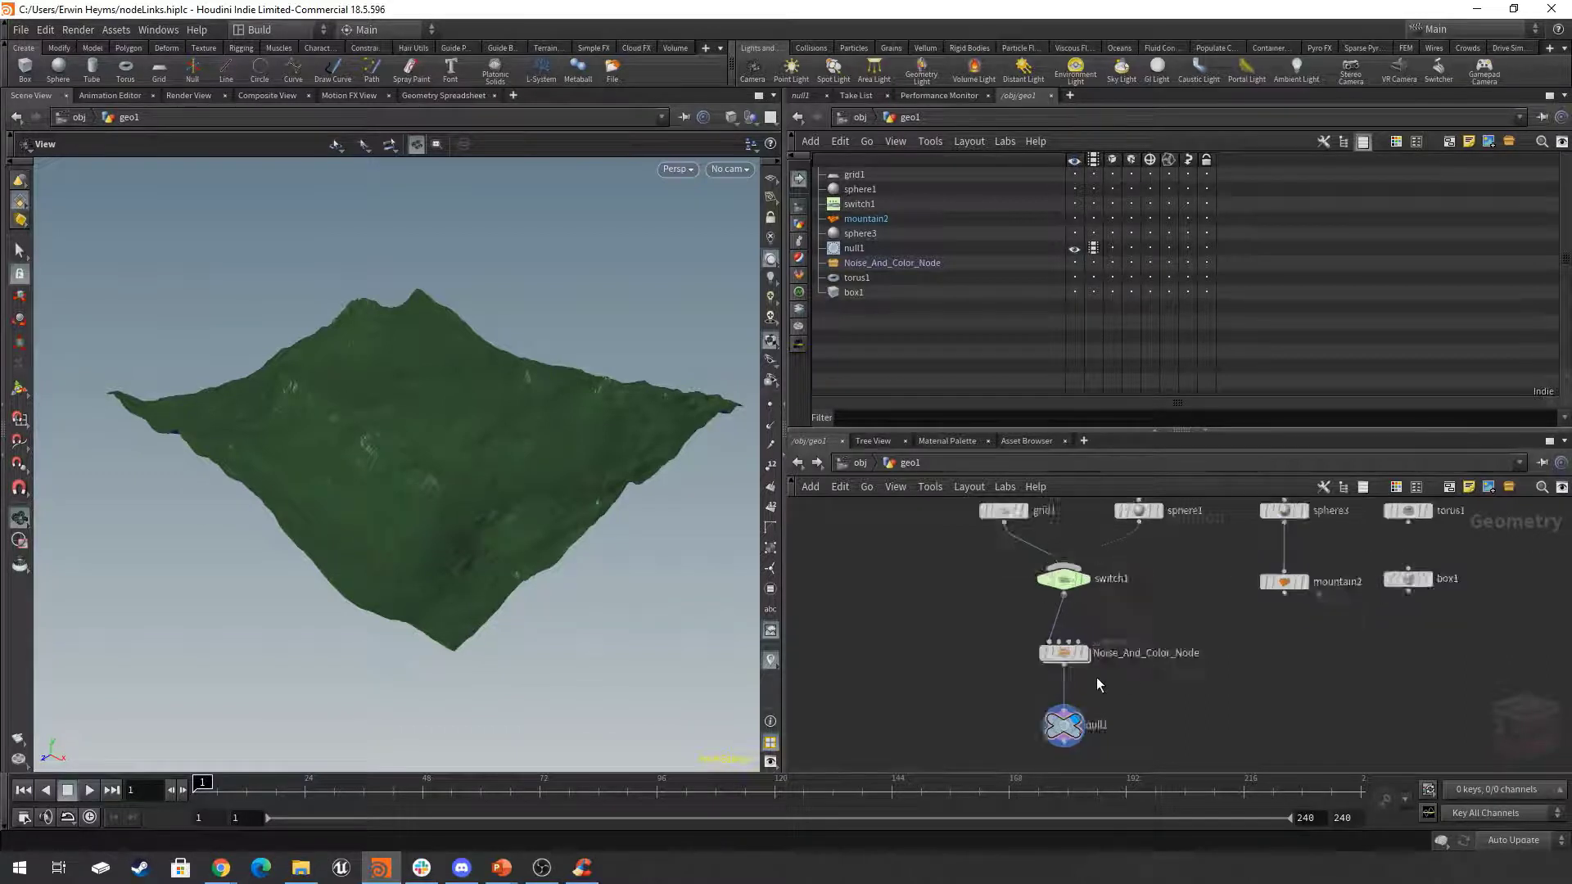
pyautogui.scroll(2, 1097, 679)
pyautogui.moveTo(1099, 676); pyautogui.dragTo(1086, 620, button='middle')
pyautogui.scroll(-1, 1074, 626)
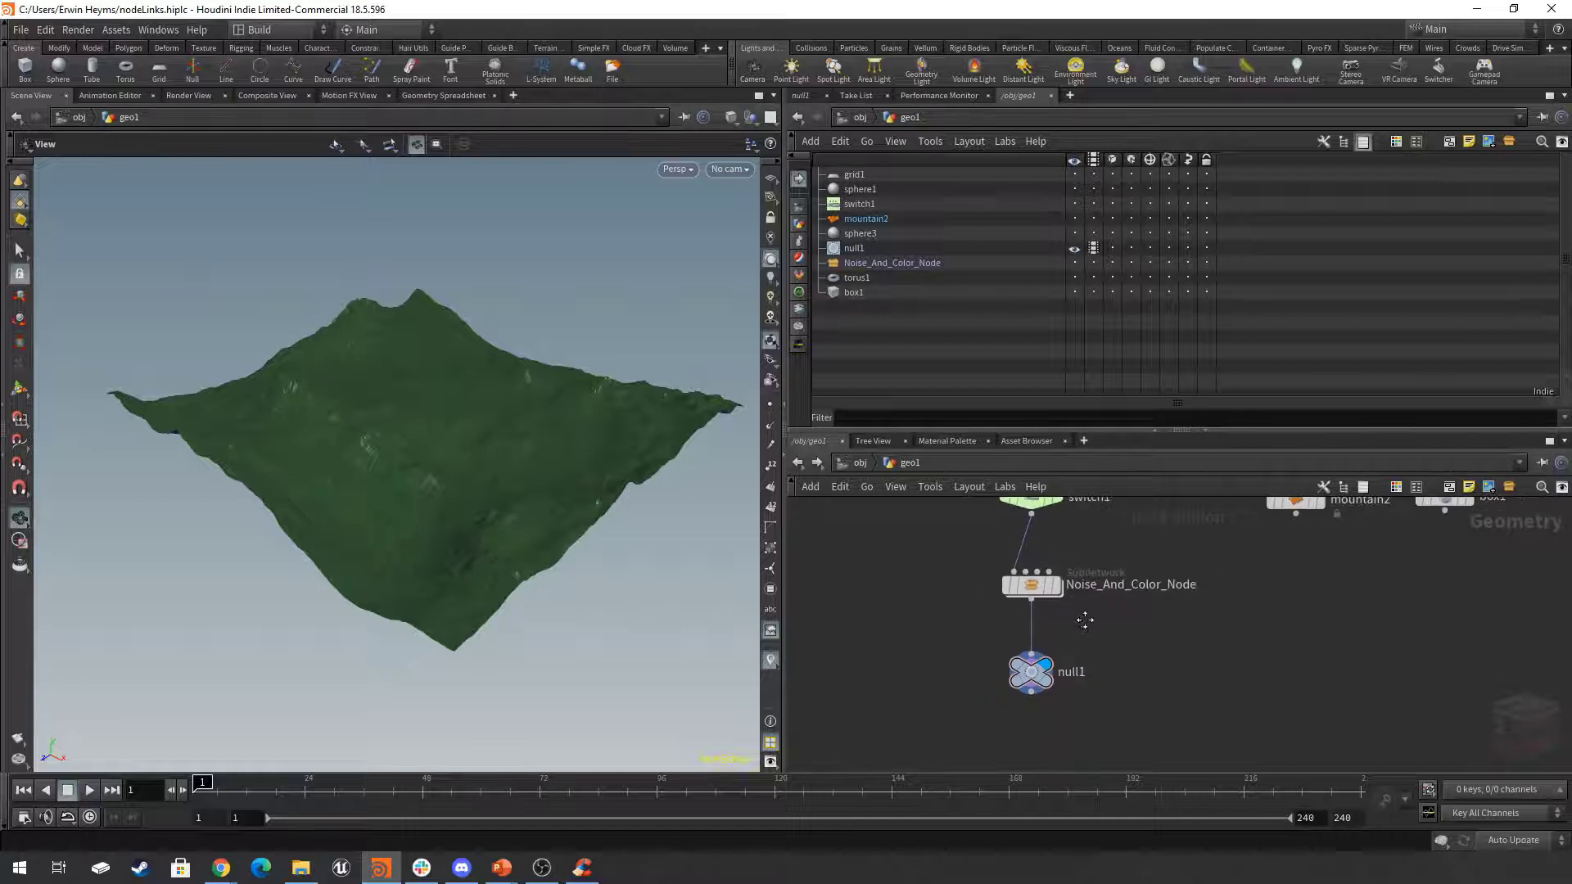
pyautogui.click(1038, 678)
pyautogui.moveTo(1092, 651); pyautogui.dragTo(1094, 706, button='middle')
pyautogui.click(1058, 558)
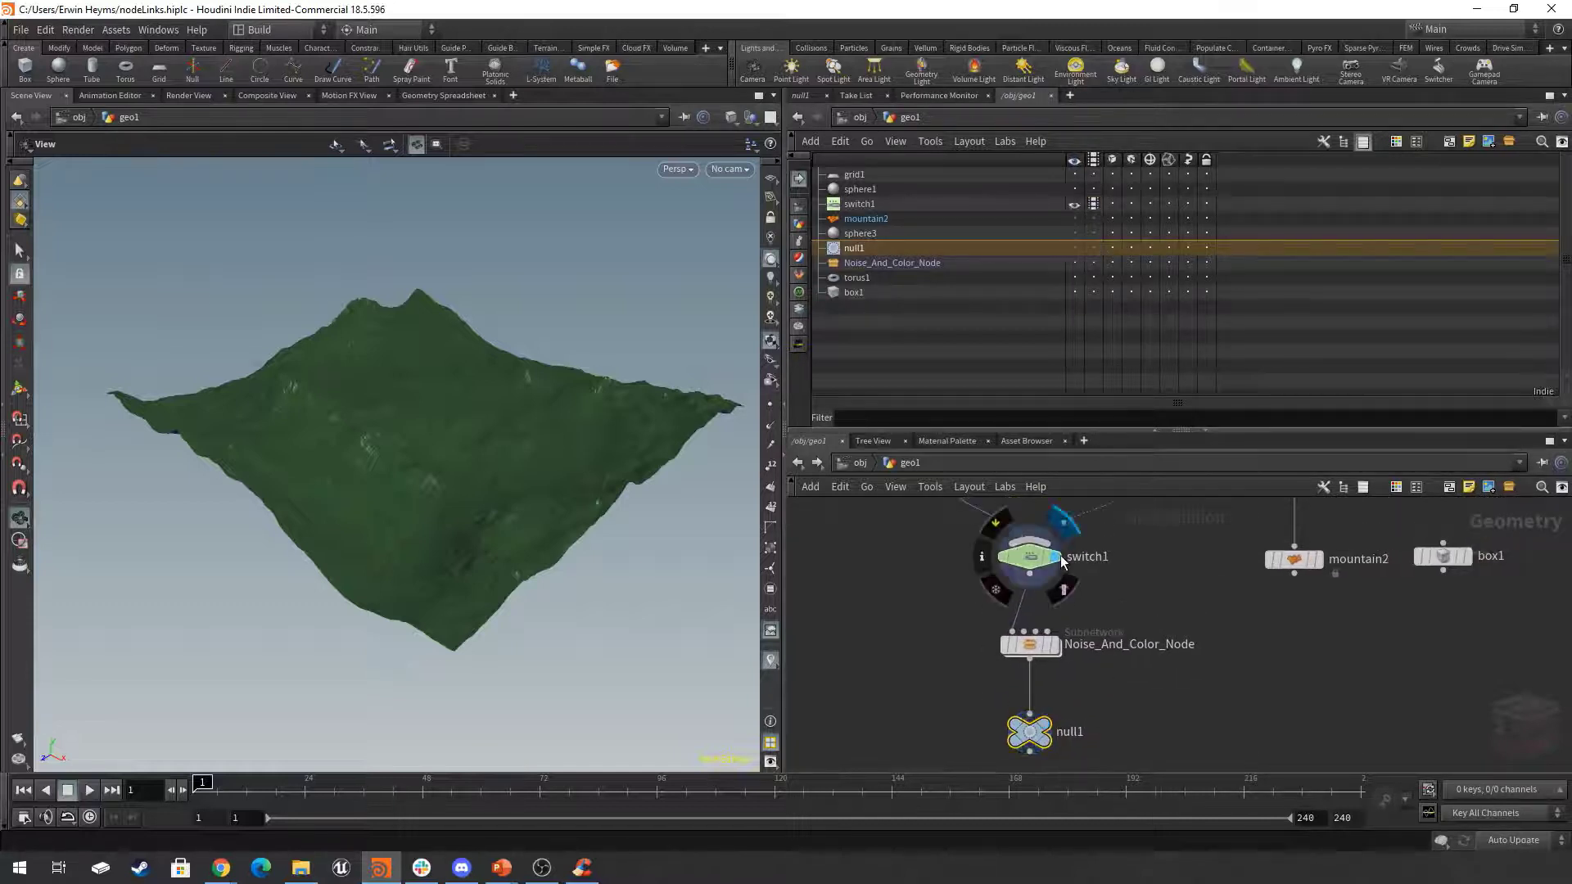
pyautogui.click(1055, 645)
pyautogui.click(1044, 729)
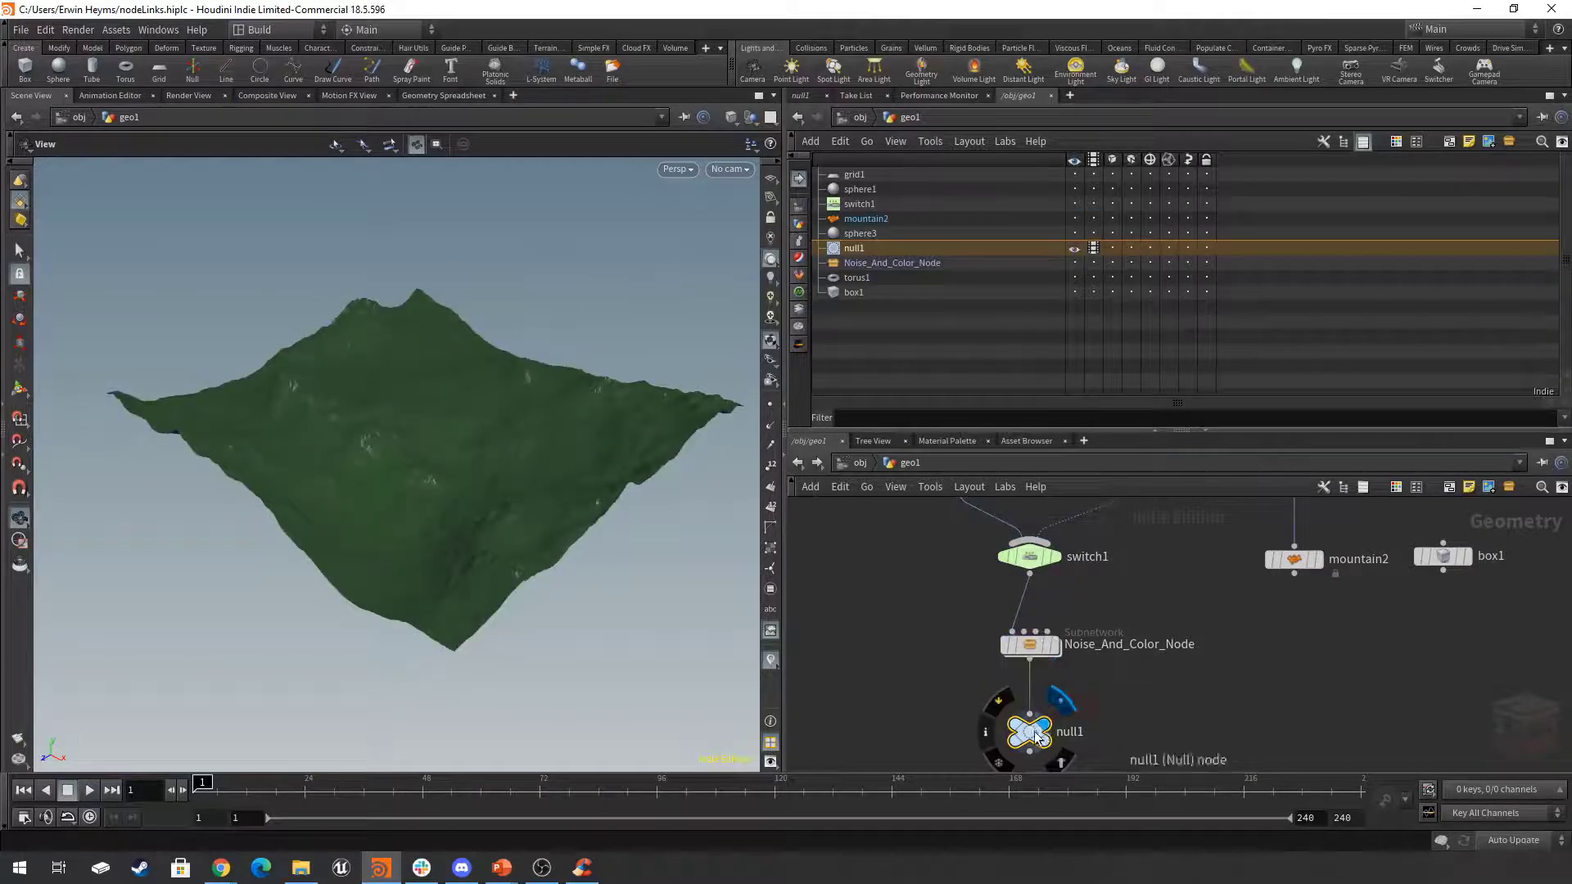
pyautogui.moveTo(1201, 702); pyautogui.dragTo(1198, 686, button='middle')
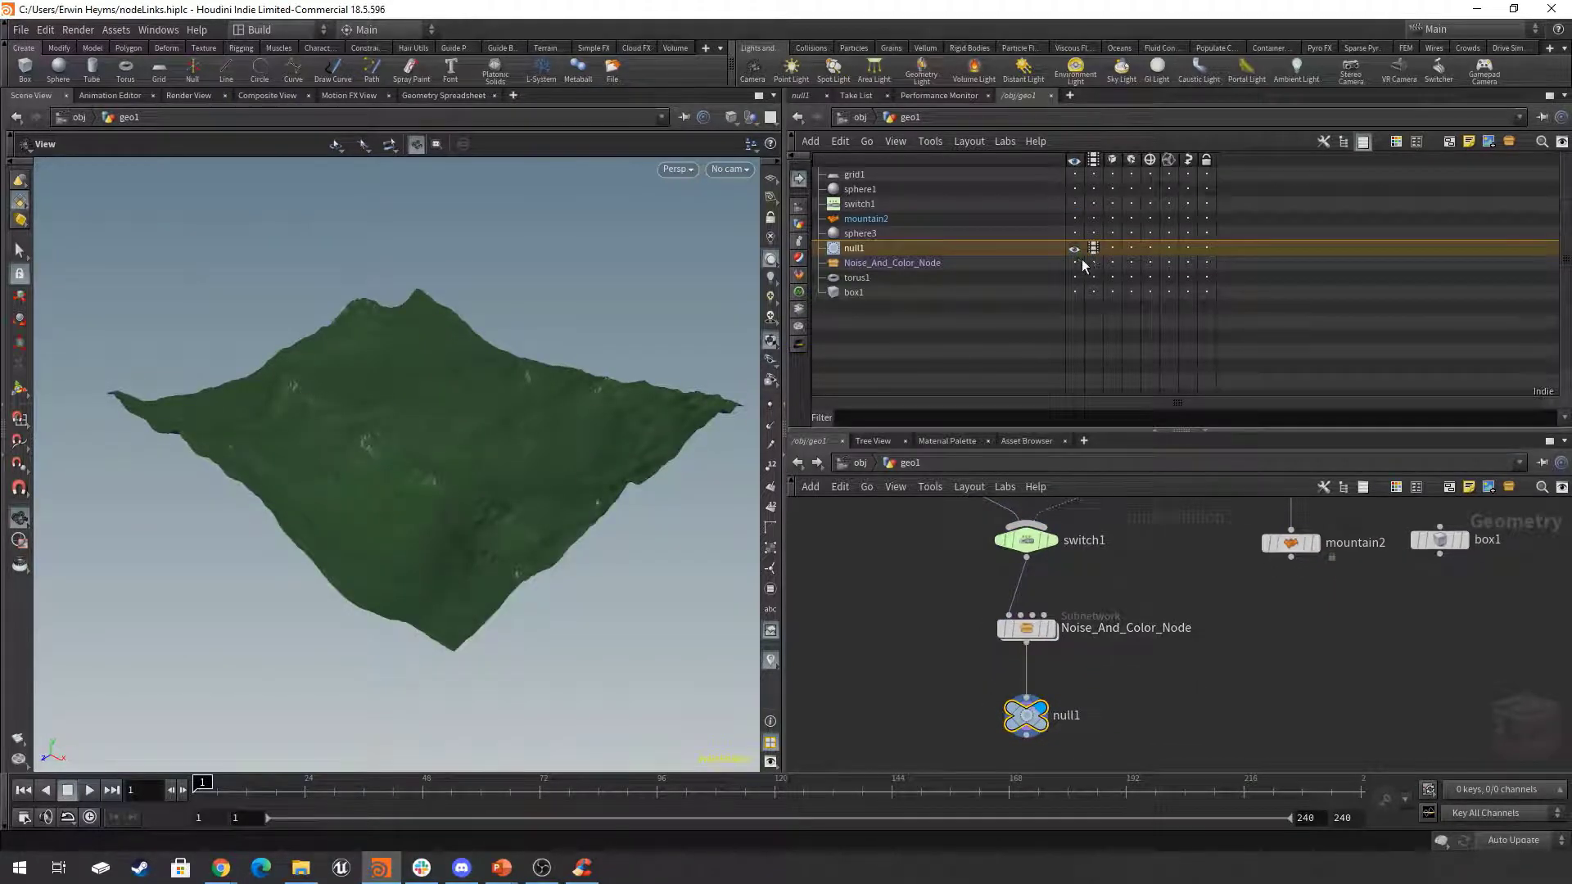
pyautogui.click(1225, 627)
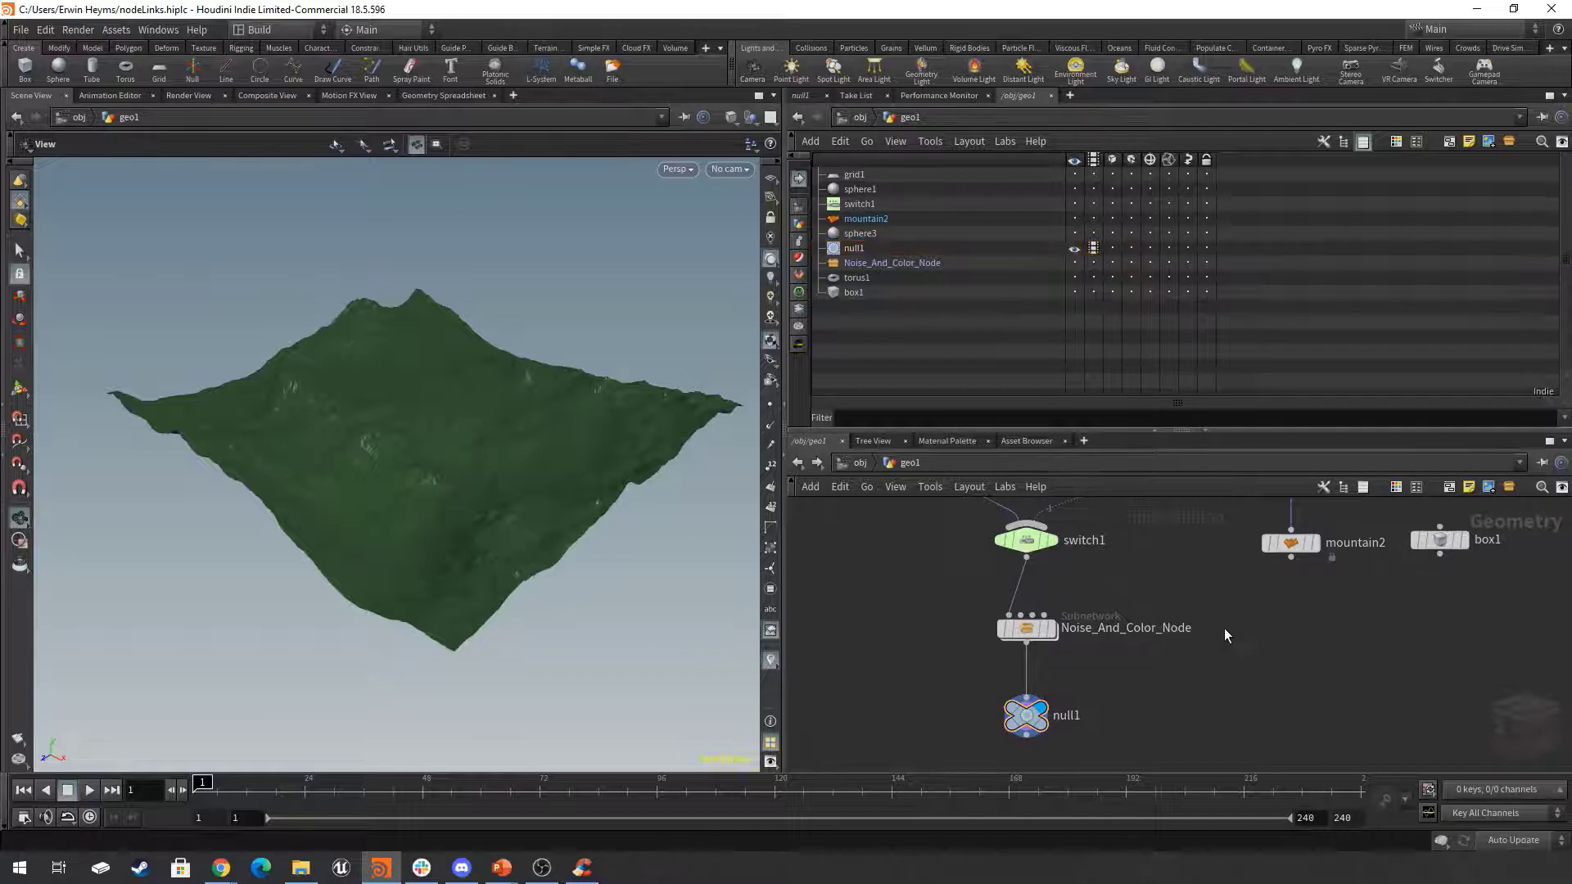
pyautogui.press('h')
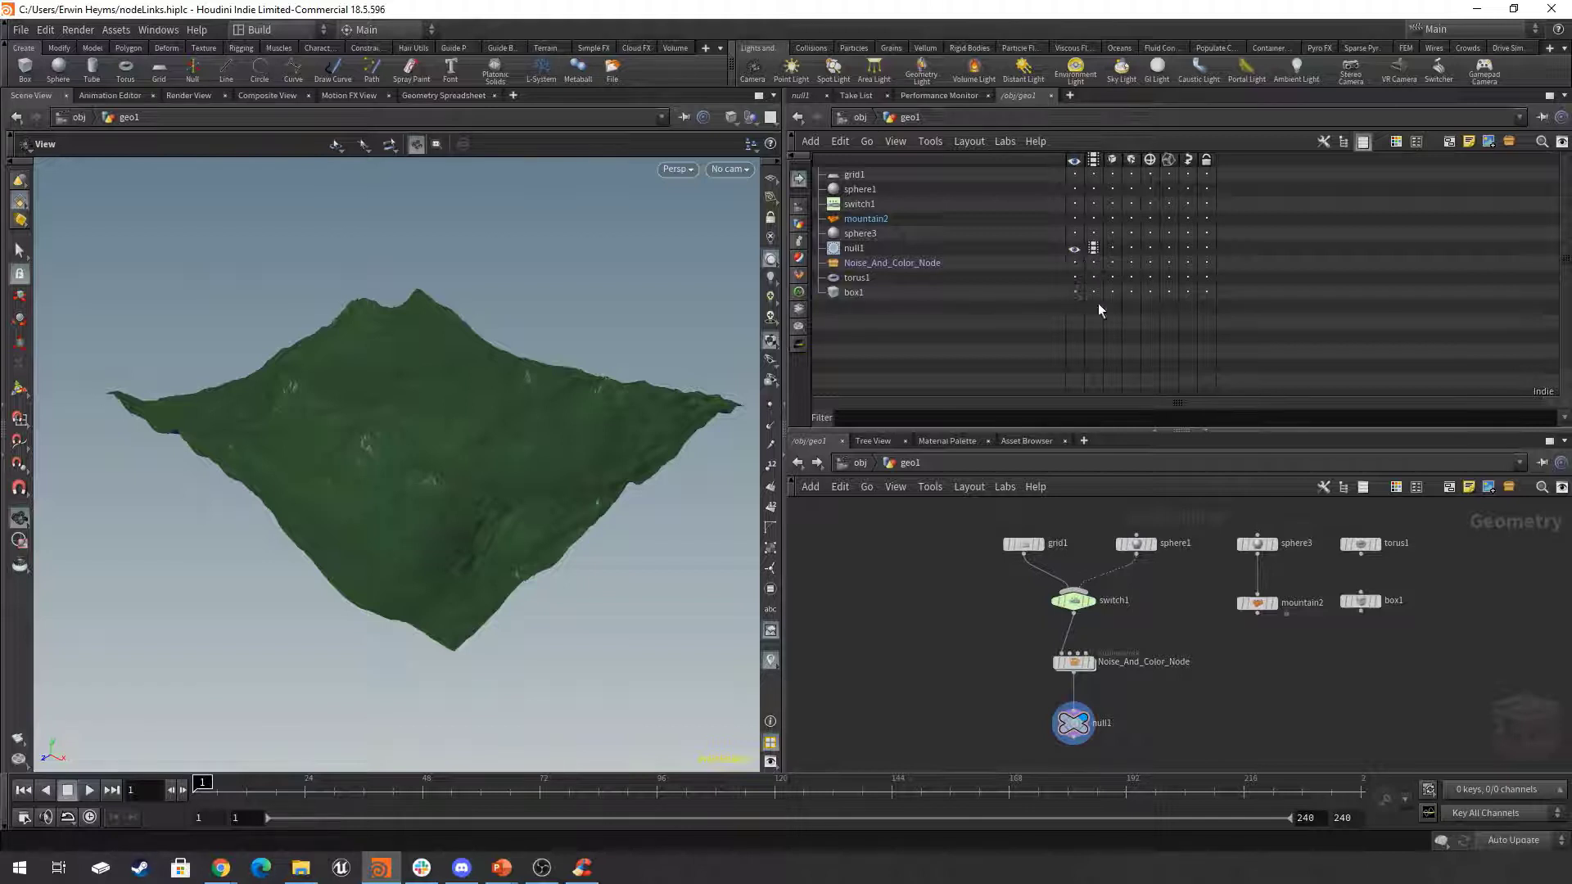
# Select Noise_And_Color_Node, sphere1, sphere3 and null1 in turn in the node graph to check the matching list entries.
pyautogui.moveTo(681, 508); pyautogui.dragTo(650, 516, button='middle')
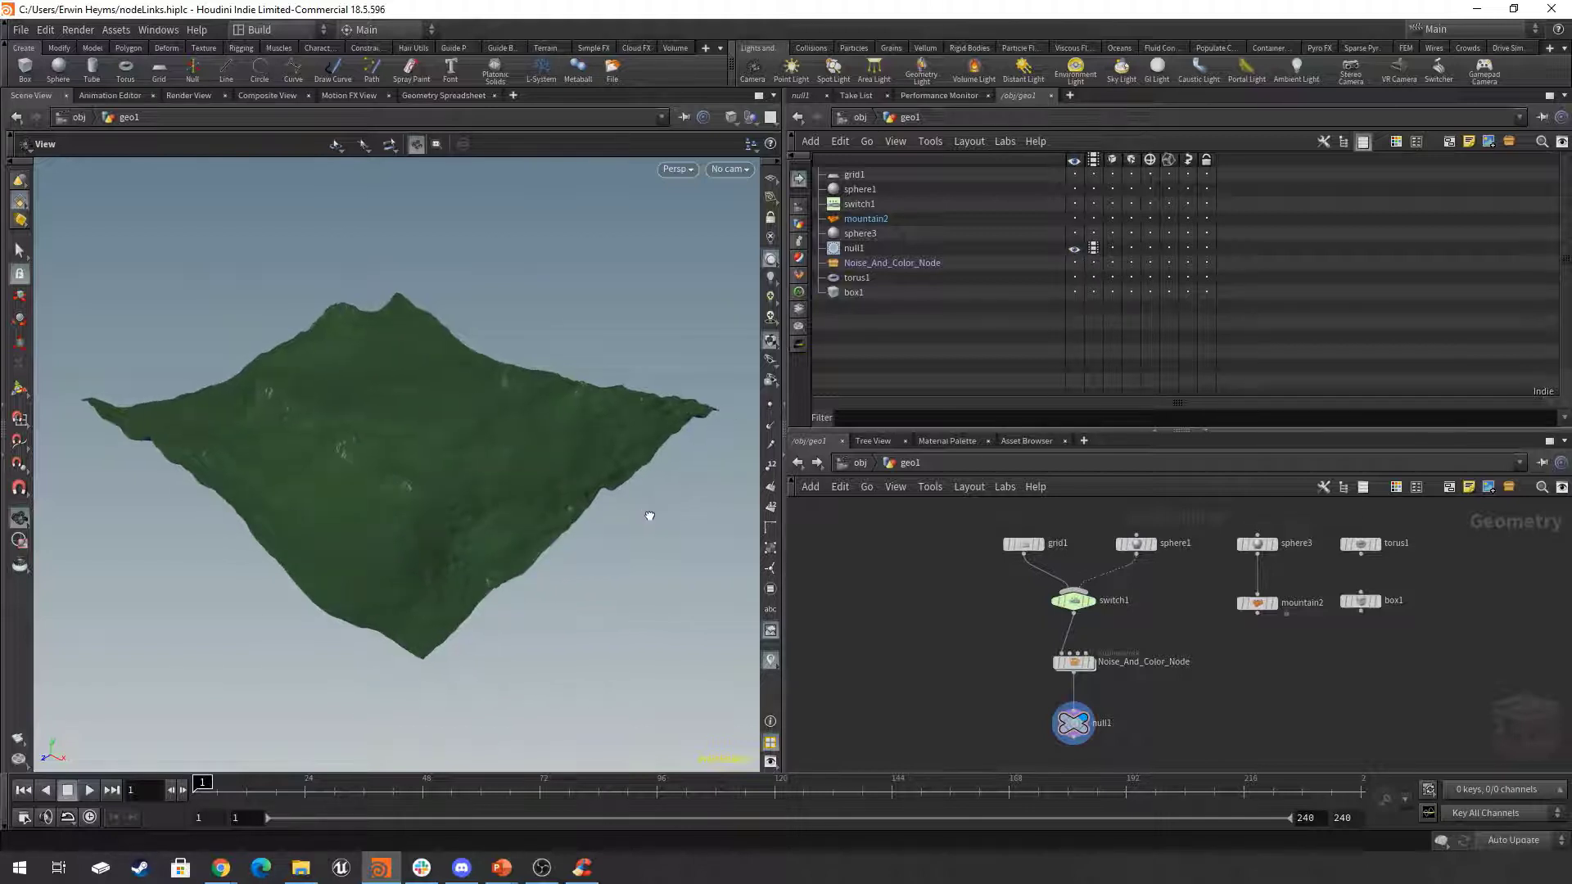
pyautogui.moveTo(650, 516); pyautogui.dragTo(650, 520)
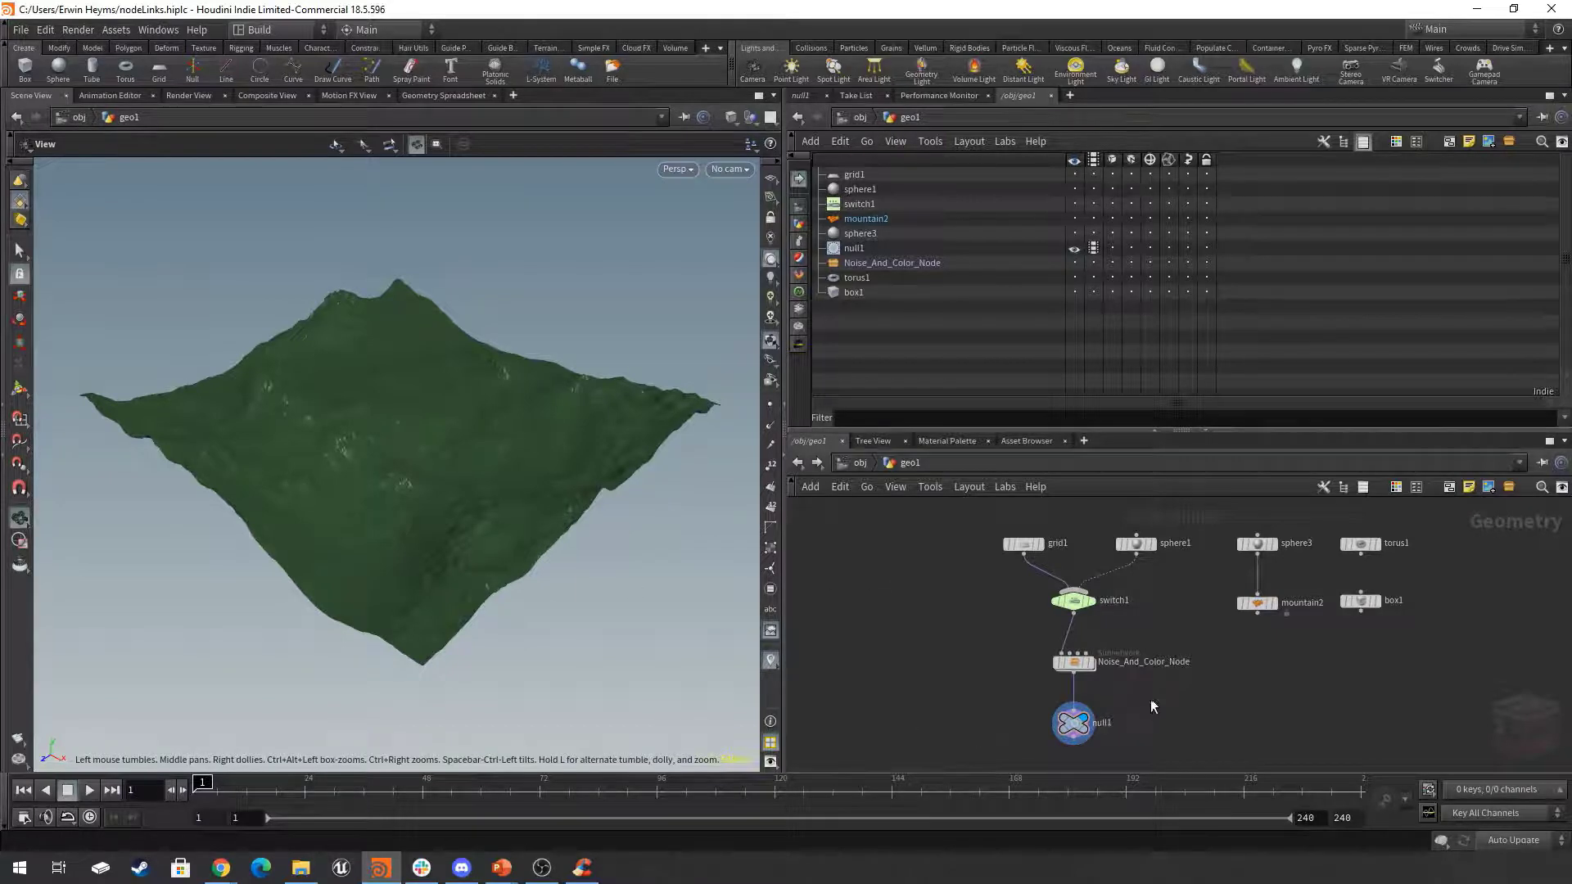
pyautogui.moveTo(1153, 701)
pyautogui.mouseDown(button='middle')
pyautogui.moveTo(1133, 680)
pyautogui.moveTo(1144, 700)
pyautogui.mouseUp(button='middle')
pyautogui.click(1063, 649)
pyautogui.click(1127, 540)
pyautogui.click(1245, 542)
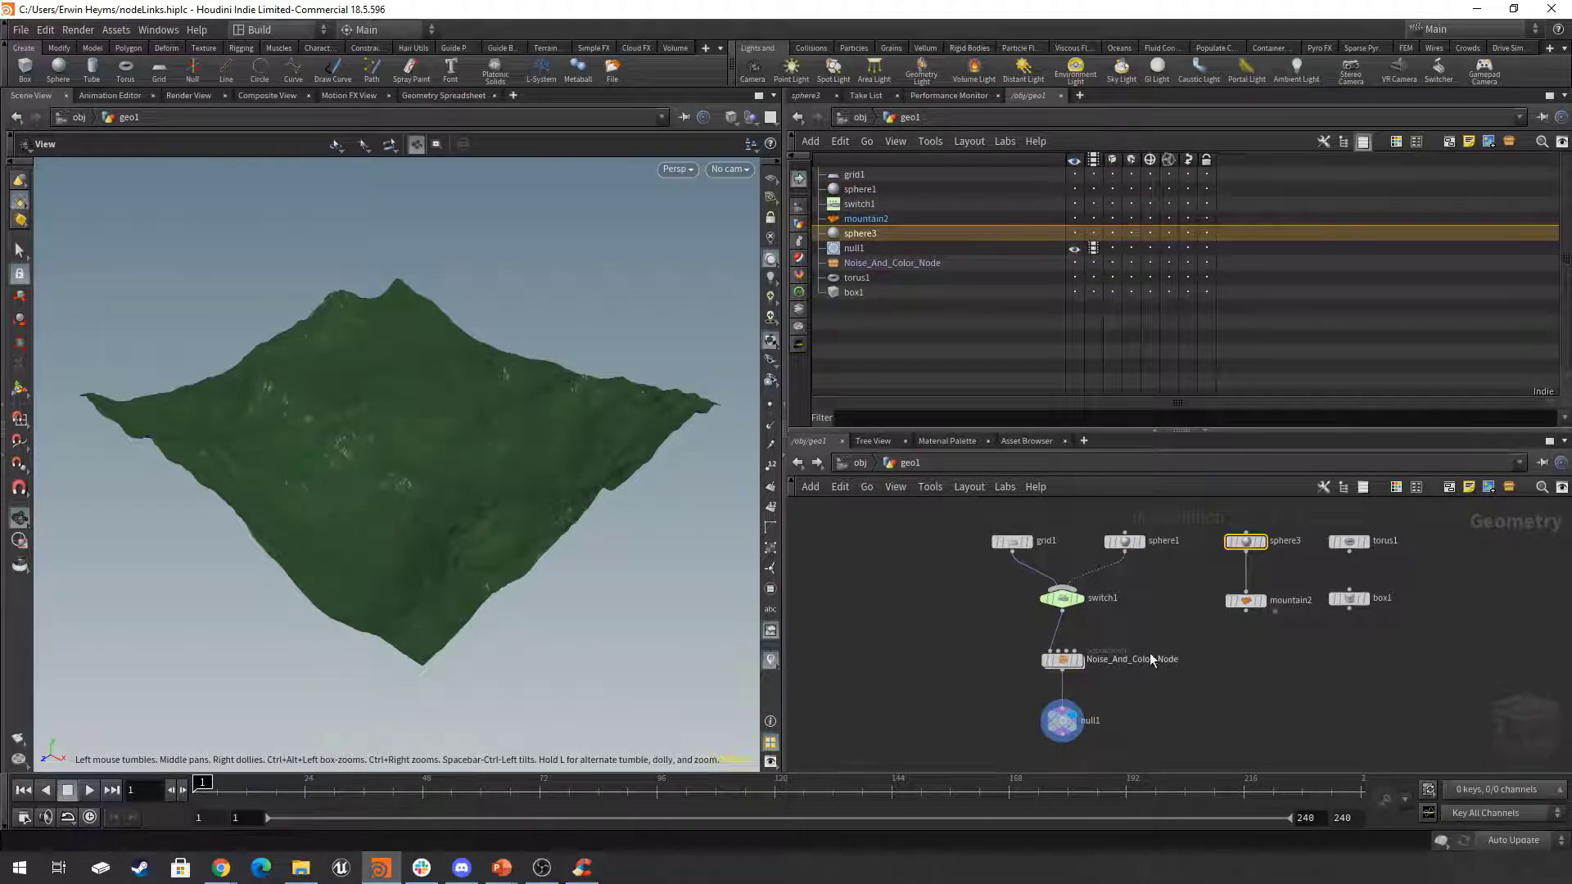
pyautogui.click(1063, 721)
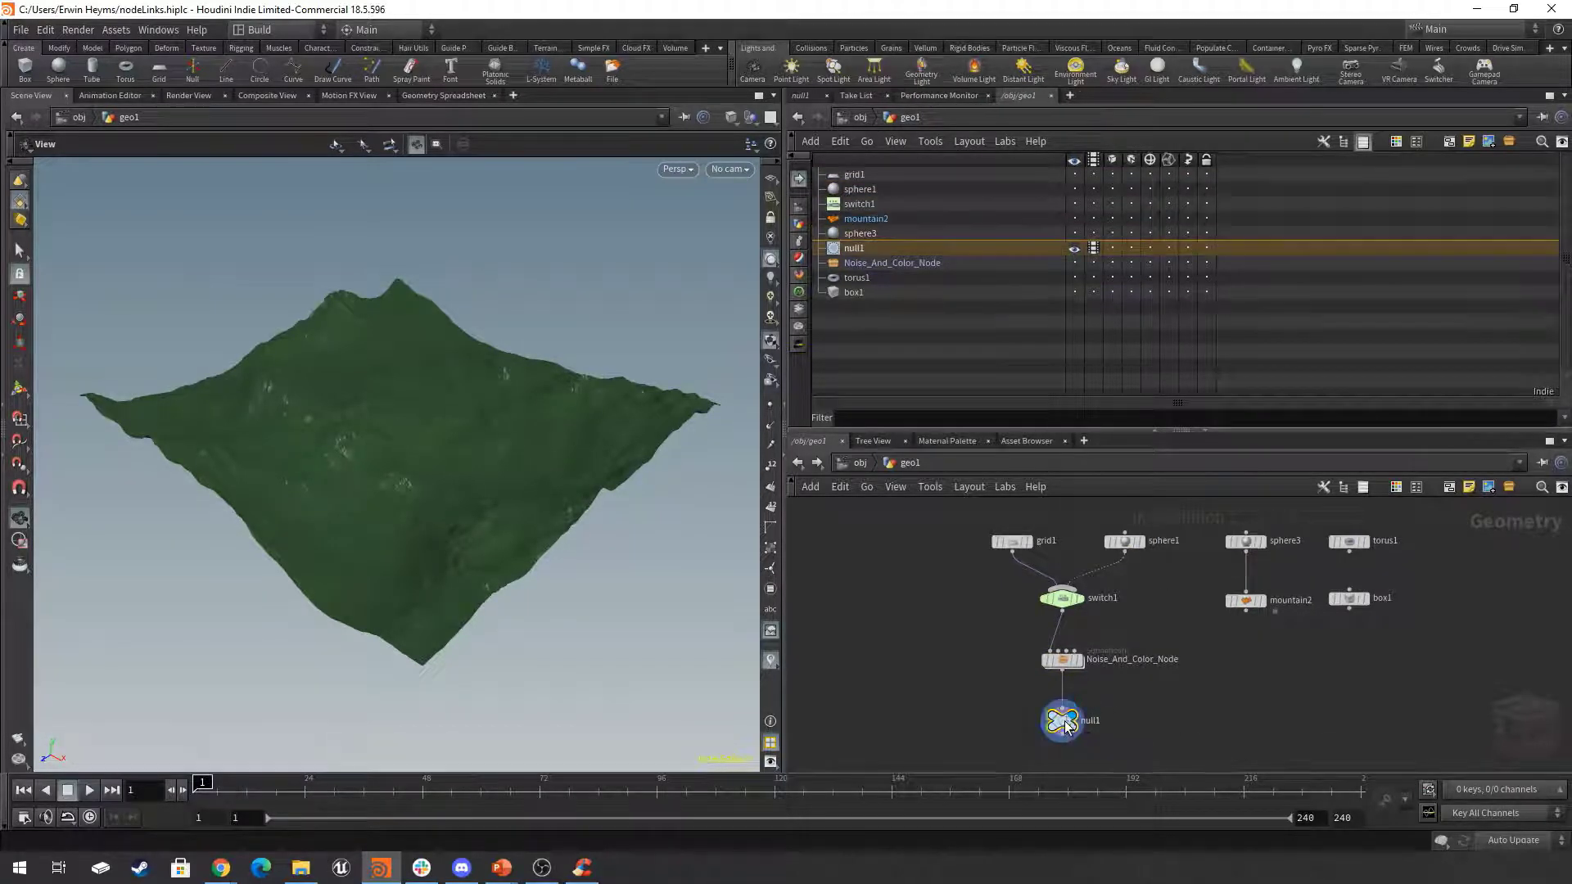
pyautogui.moveTo(1066, 719)
# Show the viewport handle of sphere3, shift the sphere's center to 0.008 in X, and deselect the node.
pyautogui.click(1246, 542)
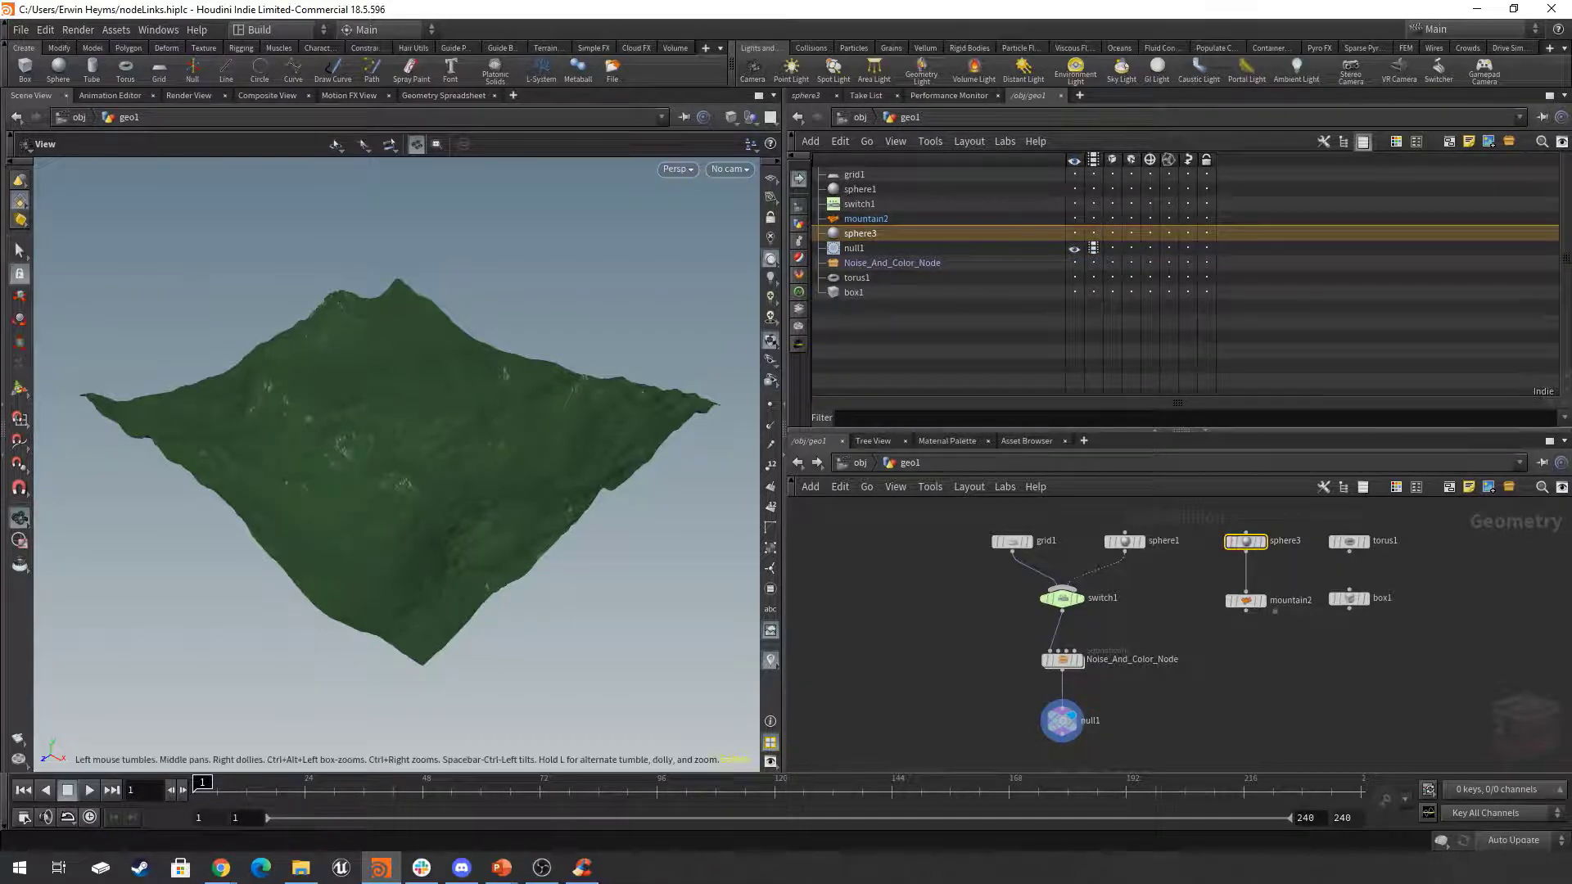
pyautogui.click(20, 389)
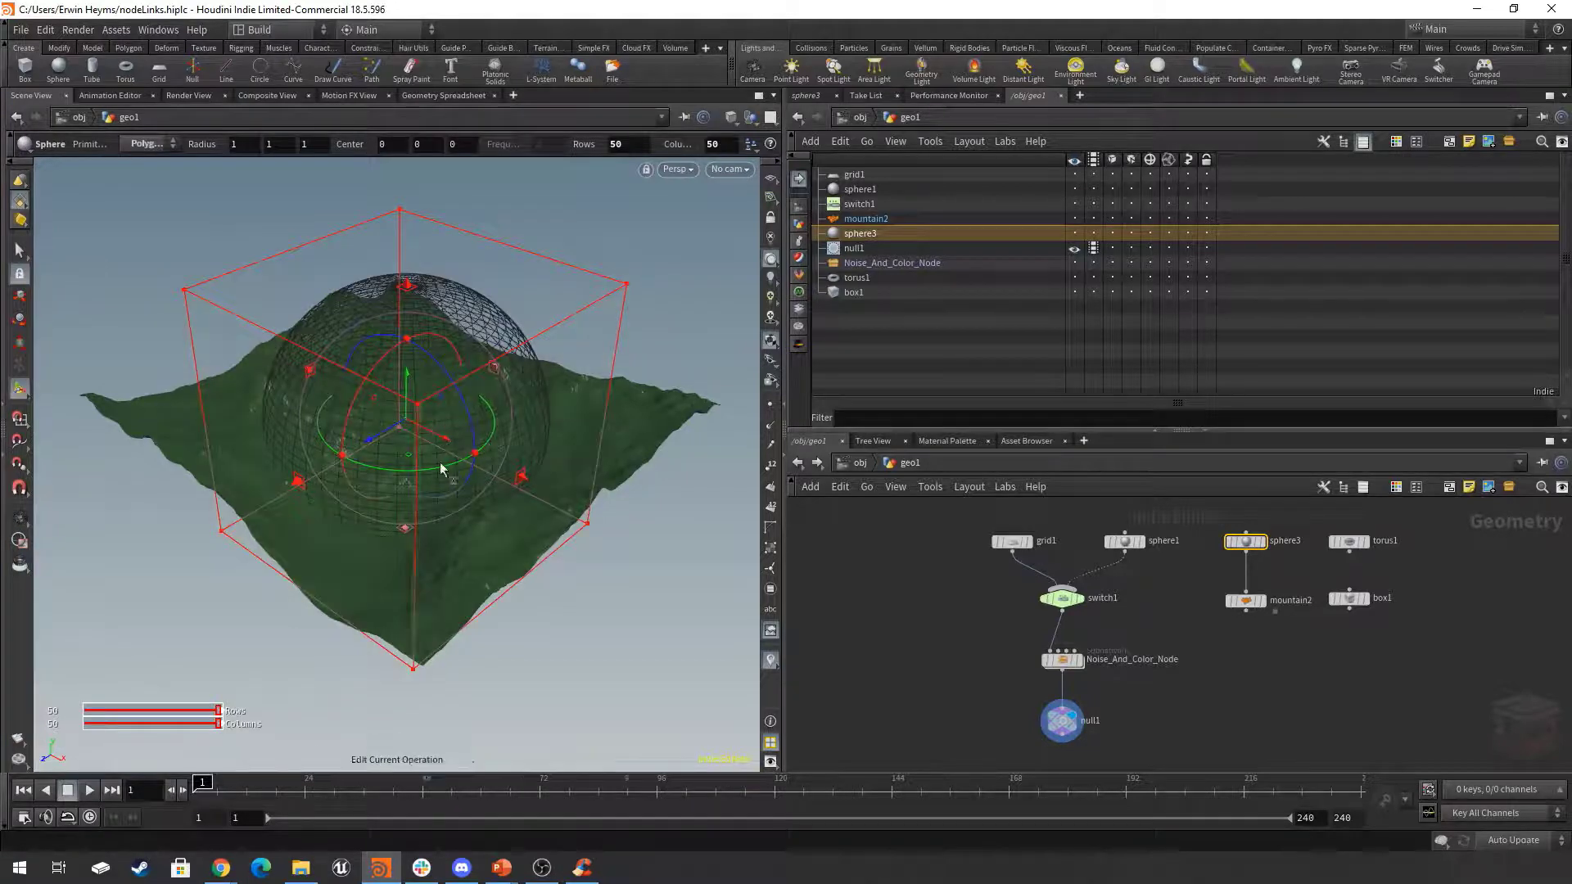
pyautogui.moveTo(414, 434); pyautogui.dragTo(414, 491)
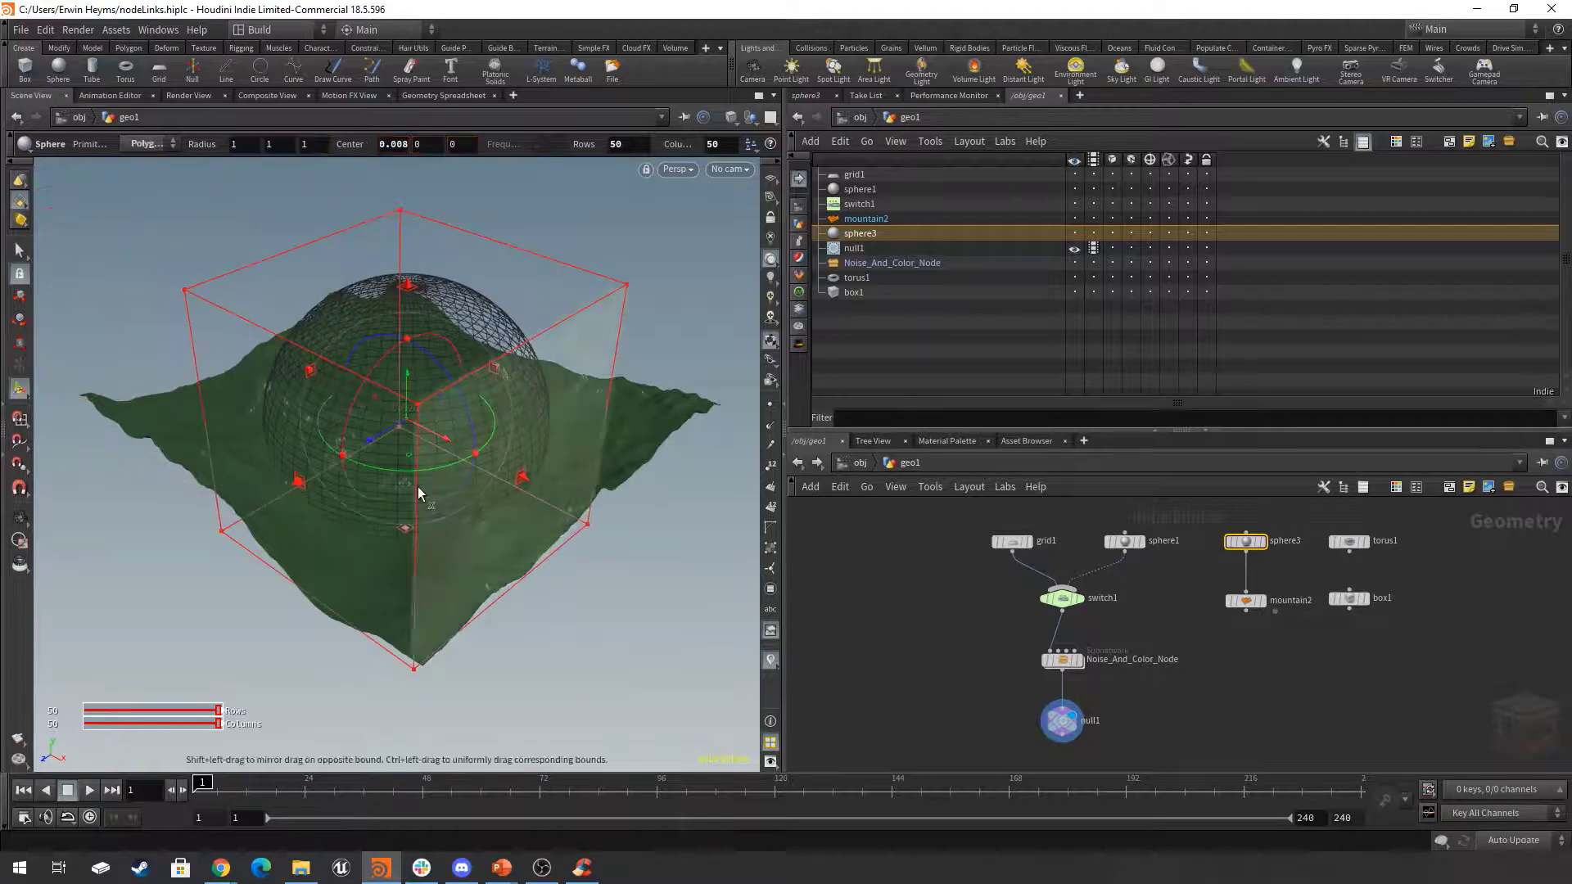
pyautogui.click(1253, 675)
pyautogui.moveTo(1246, 691)
pyautogui.mouseDown(button='middle')
pyautogui.moveTo(1277, 667)
pyautogui.moveTo(1254, 682)
pyautogui.mouseUp(button='middle')
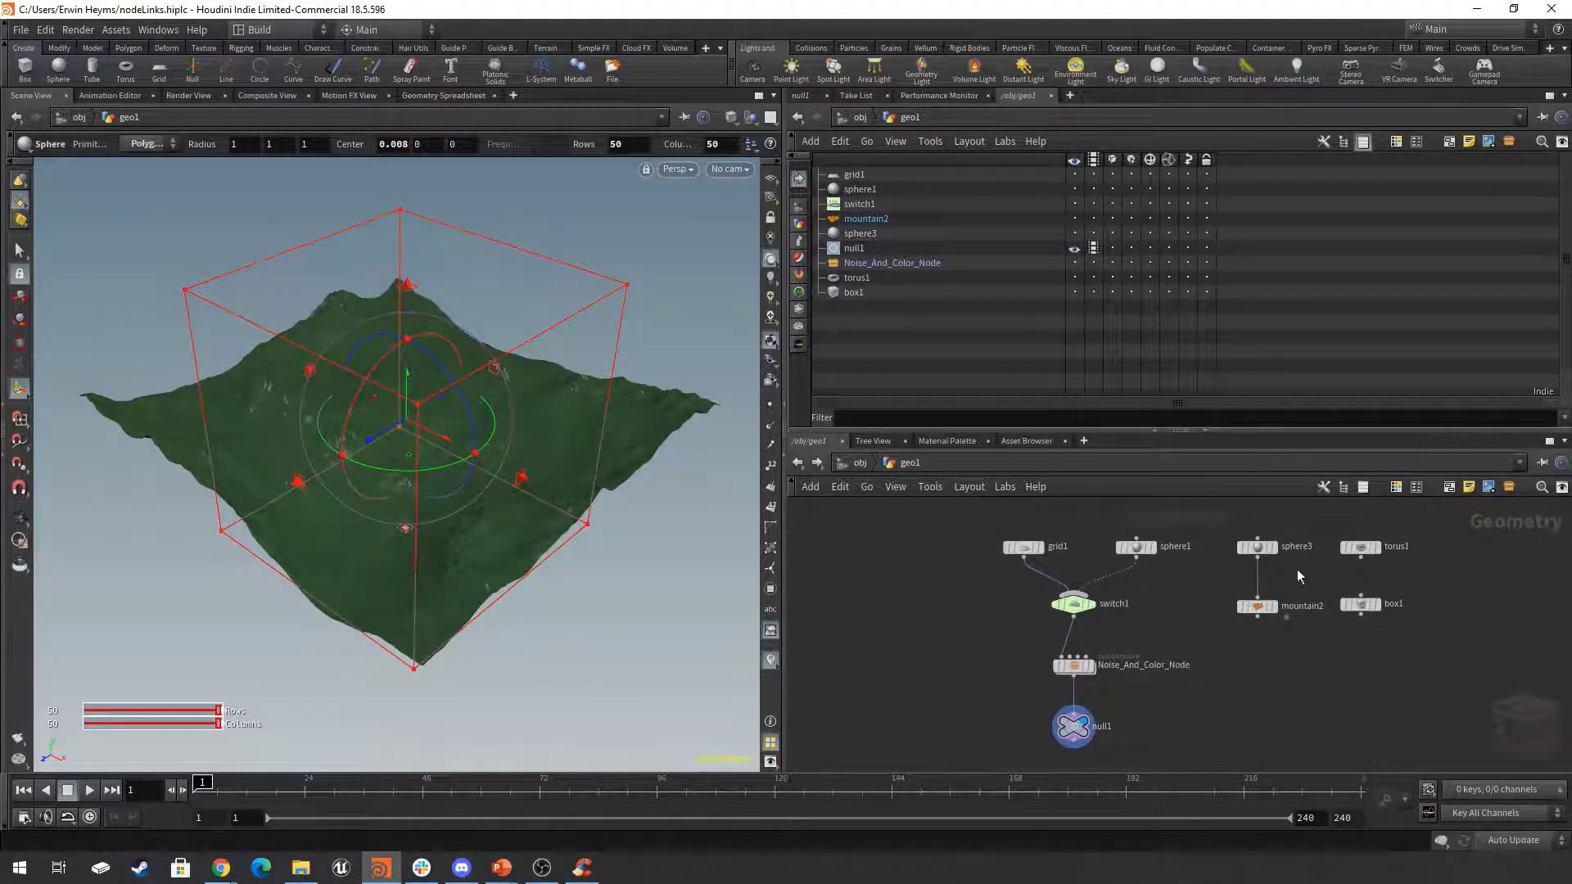
# Select sphere3, torus1 and box1 in turn in the node graph to compare their viewport handles, and clear the selection.
pyautogui.click(1258, 547)
pyautogui.click(1361, 547)
pyautogui.click(1360, 605)
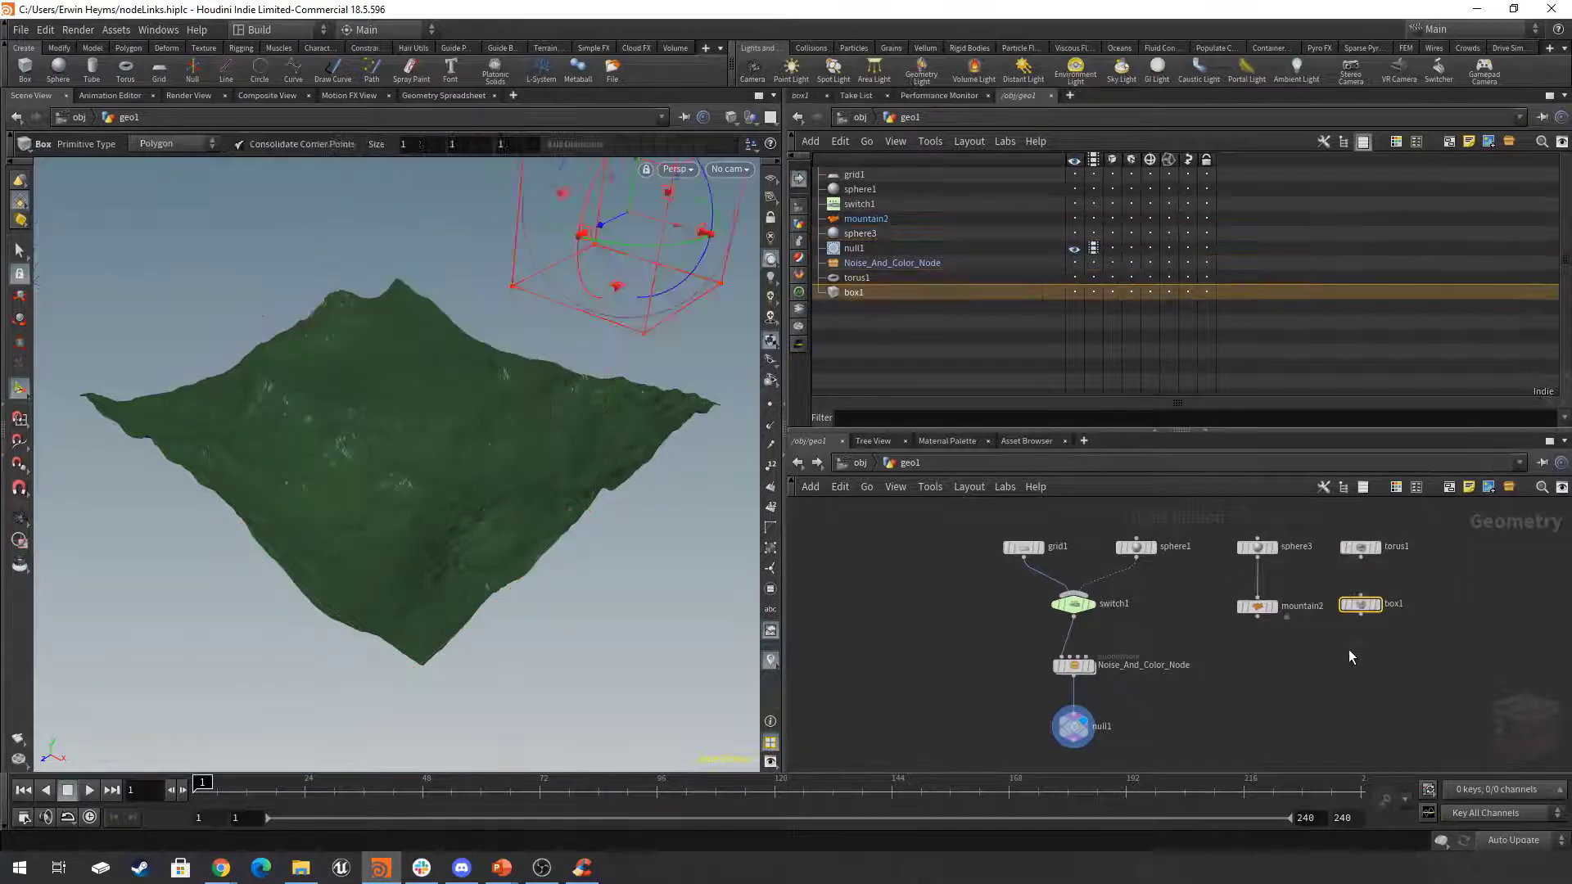
pyautogui.click(1360, 547)
pyautogui.moveTo(1246, 566); pyautogui.dragTo(1245, 568)
pyautogui.click(1314, 701)
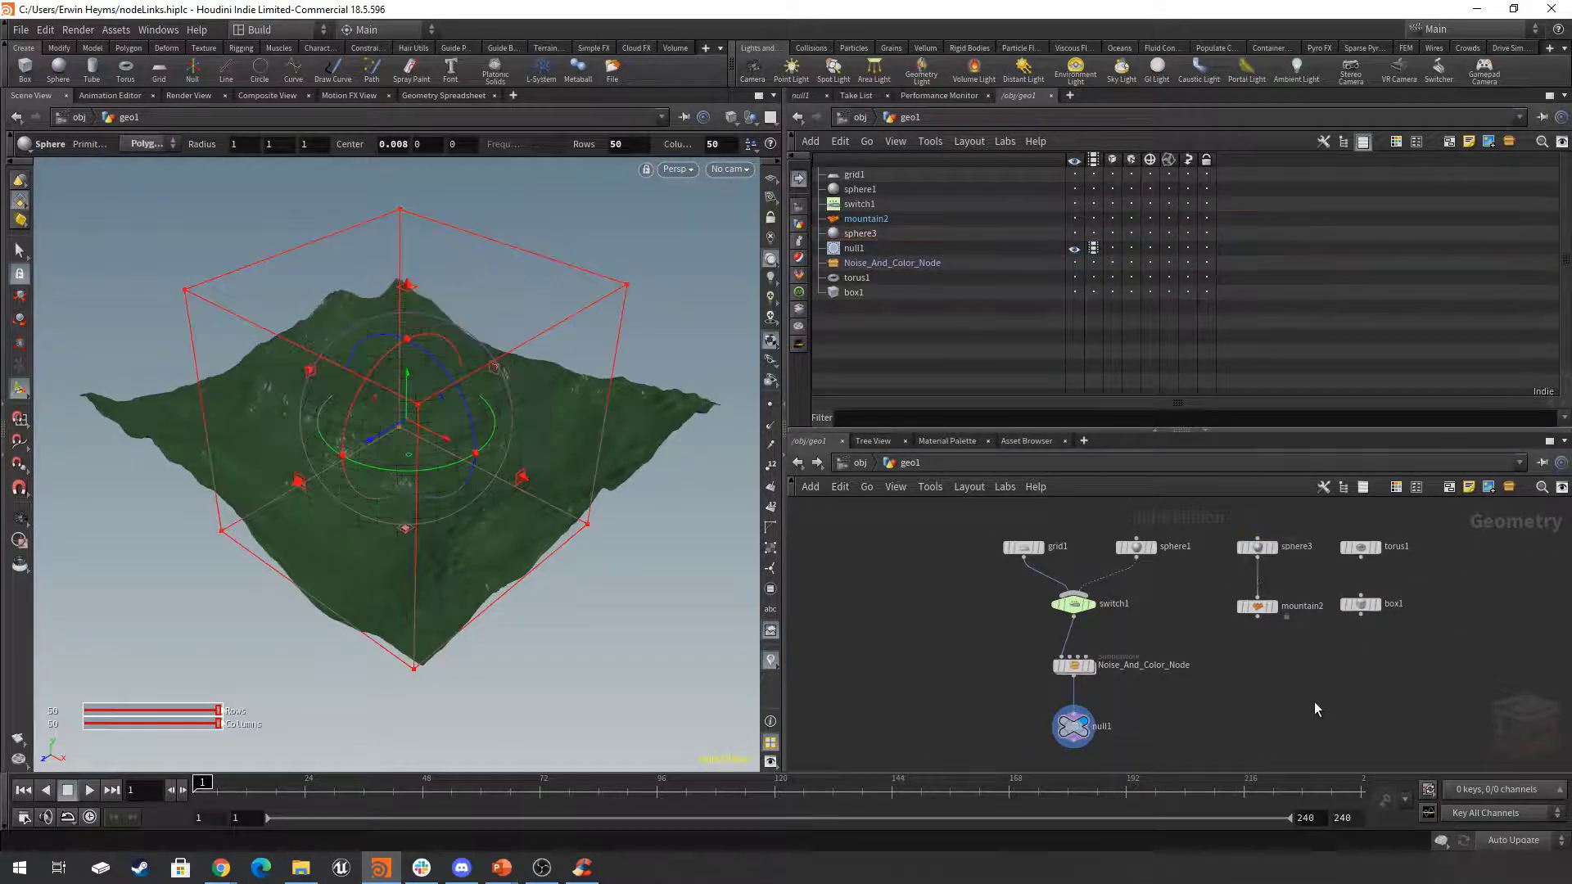
pyautogui.moveTo(1241, 703); pyautogui.dragTo(1215, 673, button='middle')
pyautogui.scroll(-1, 1208, 671)
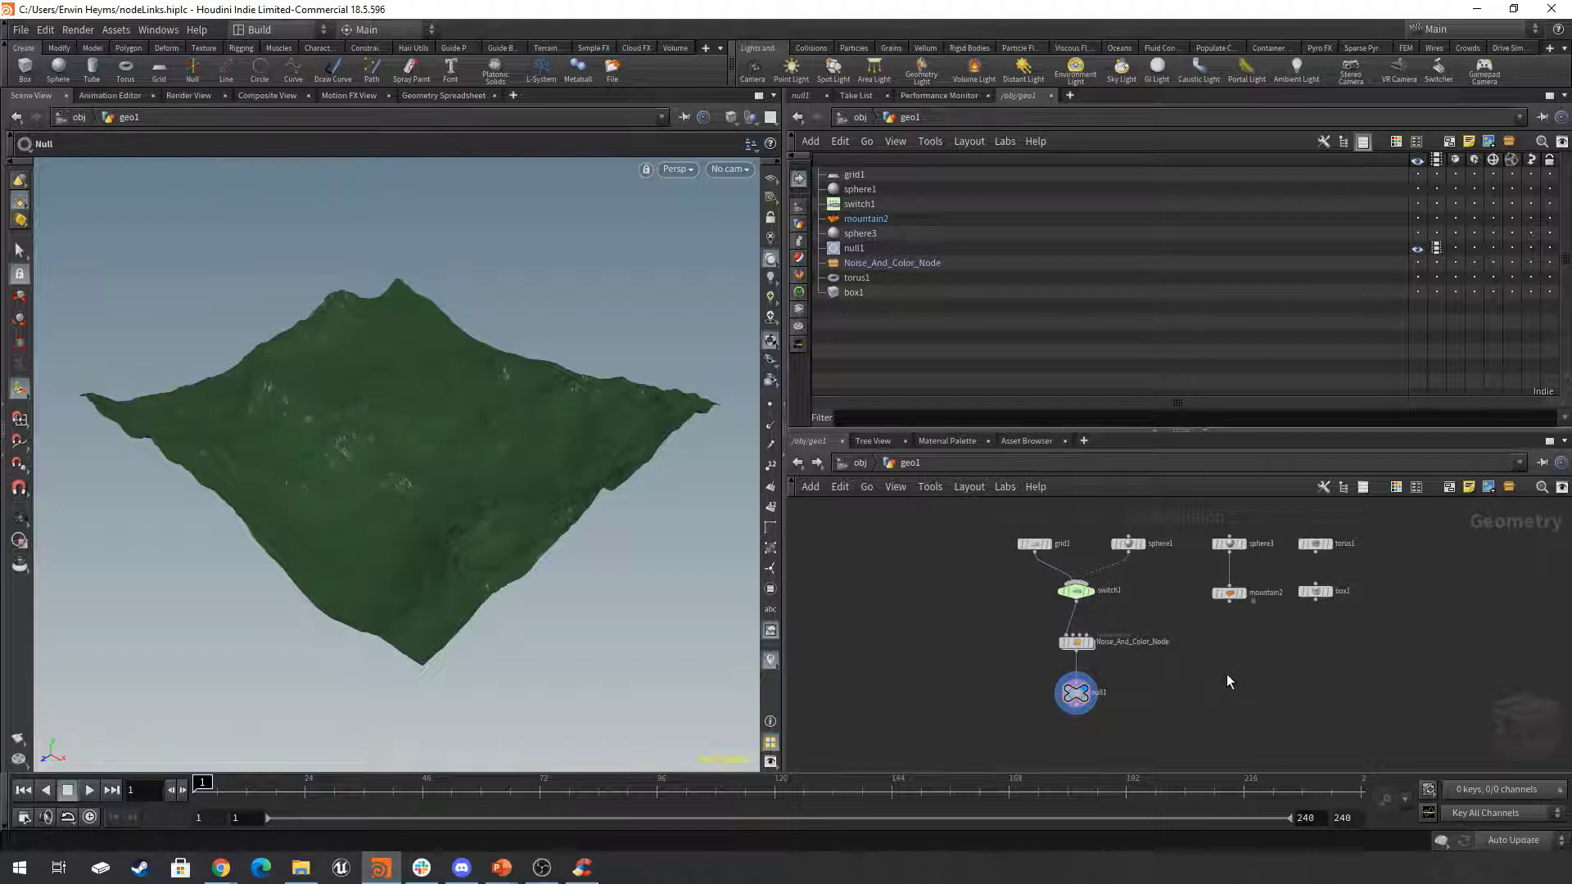
# Inside Noise_And_Color_Node, select output0, move the display flag through mountain1 and color1 to sphere1, and select and deselect sphere1.
pyautogui.doubleClick(1078, 643)
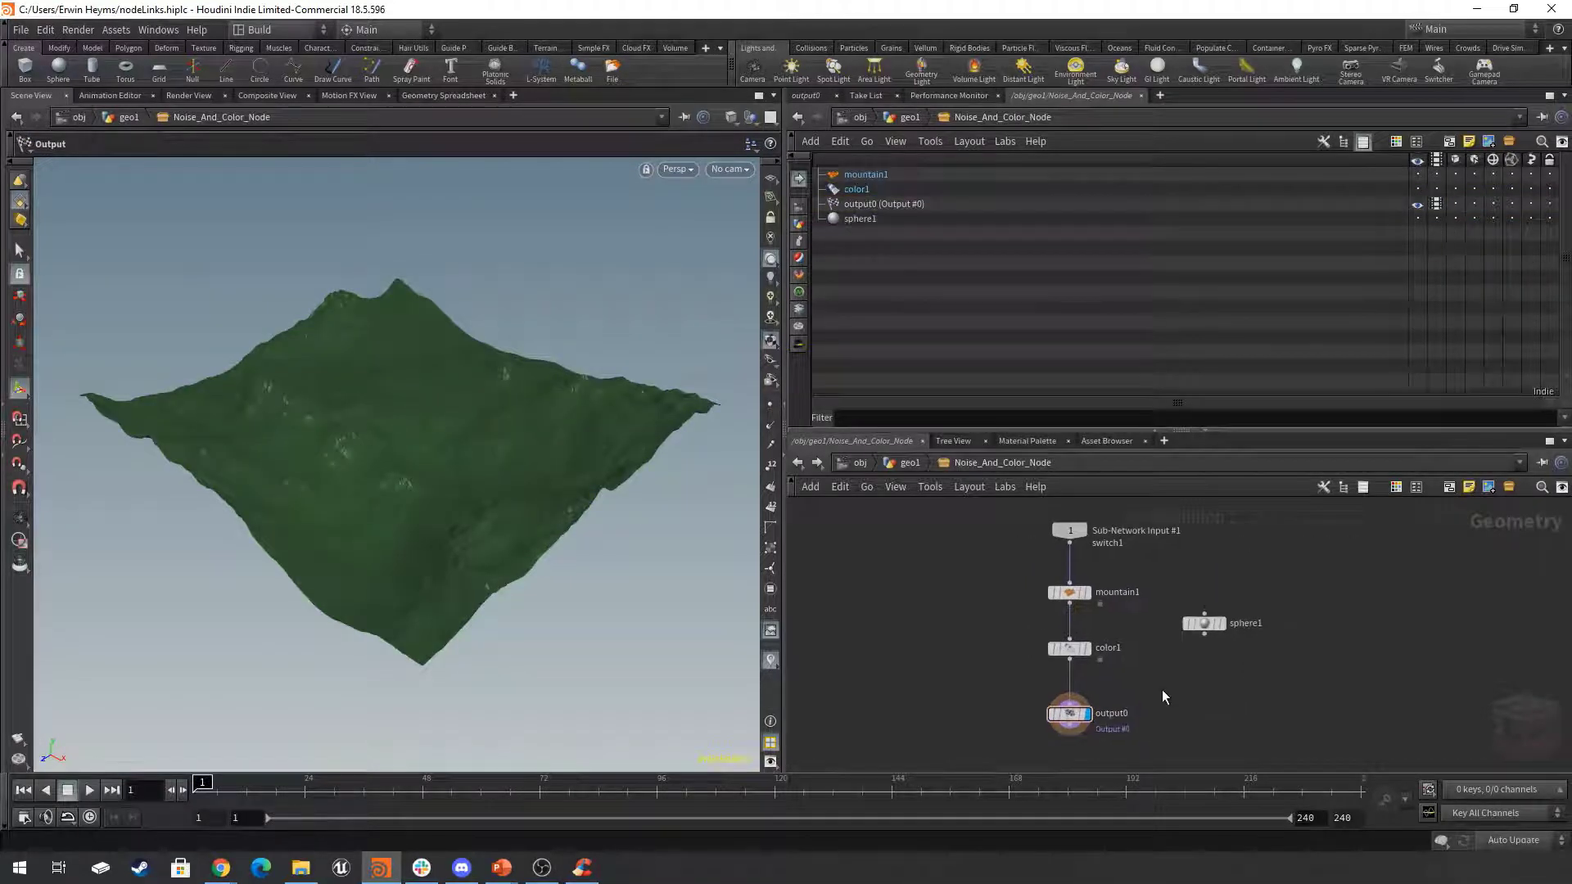
pyautogui.click(1137, 717)
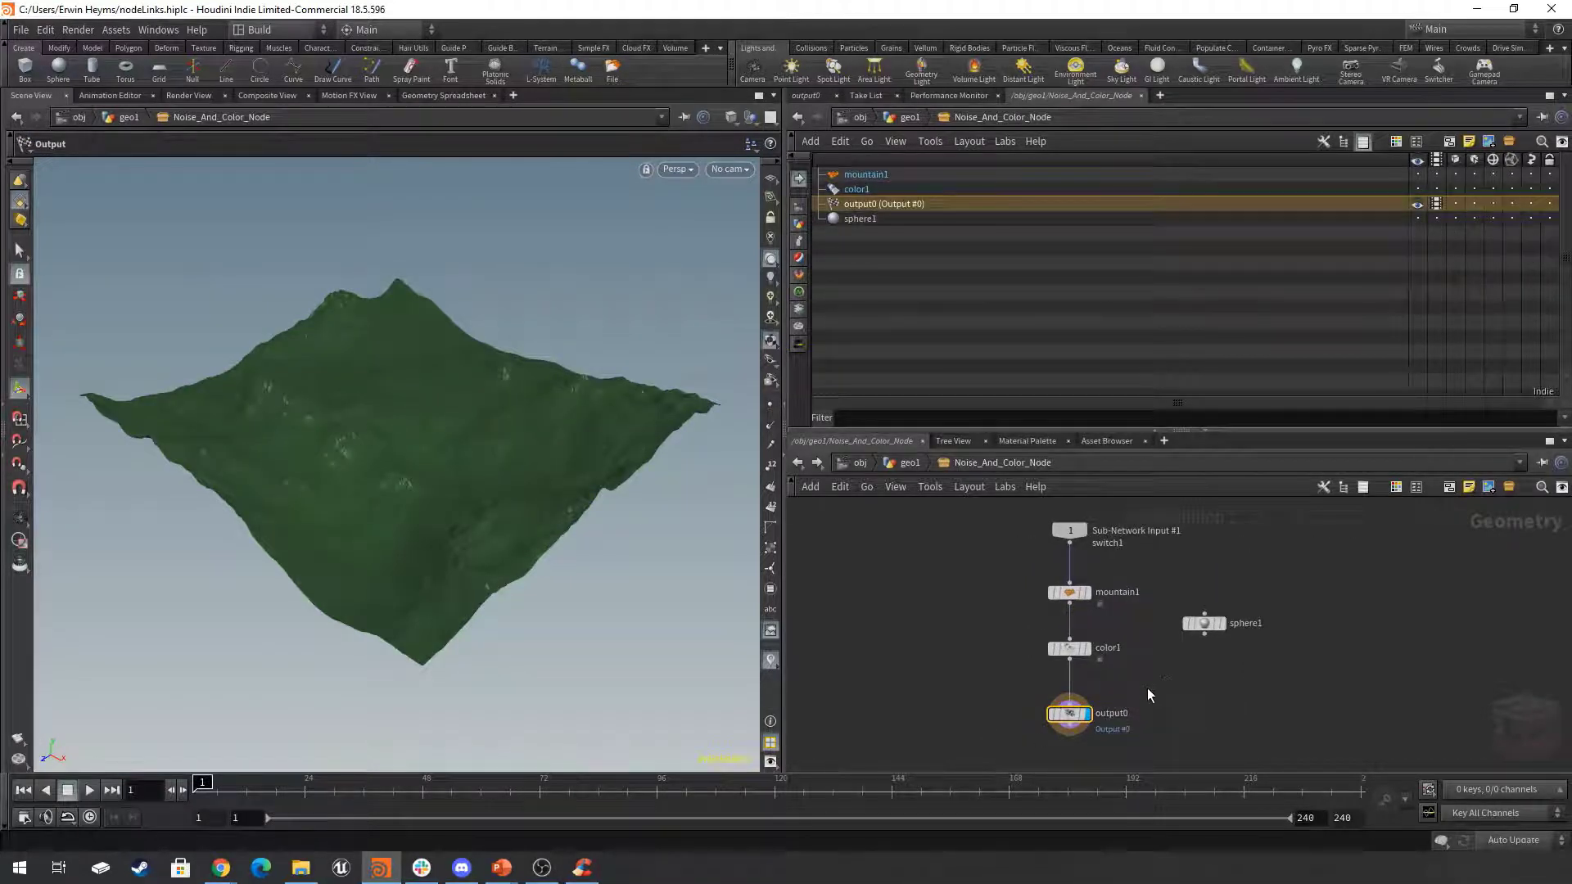
pyautogui.click(1087, 592)
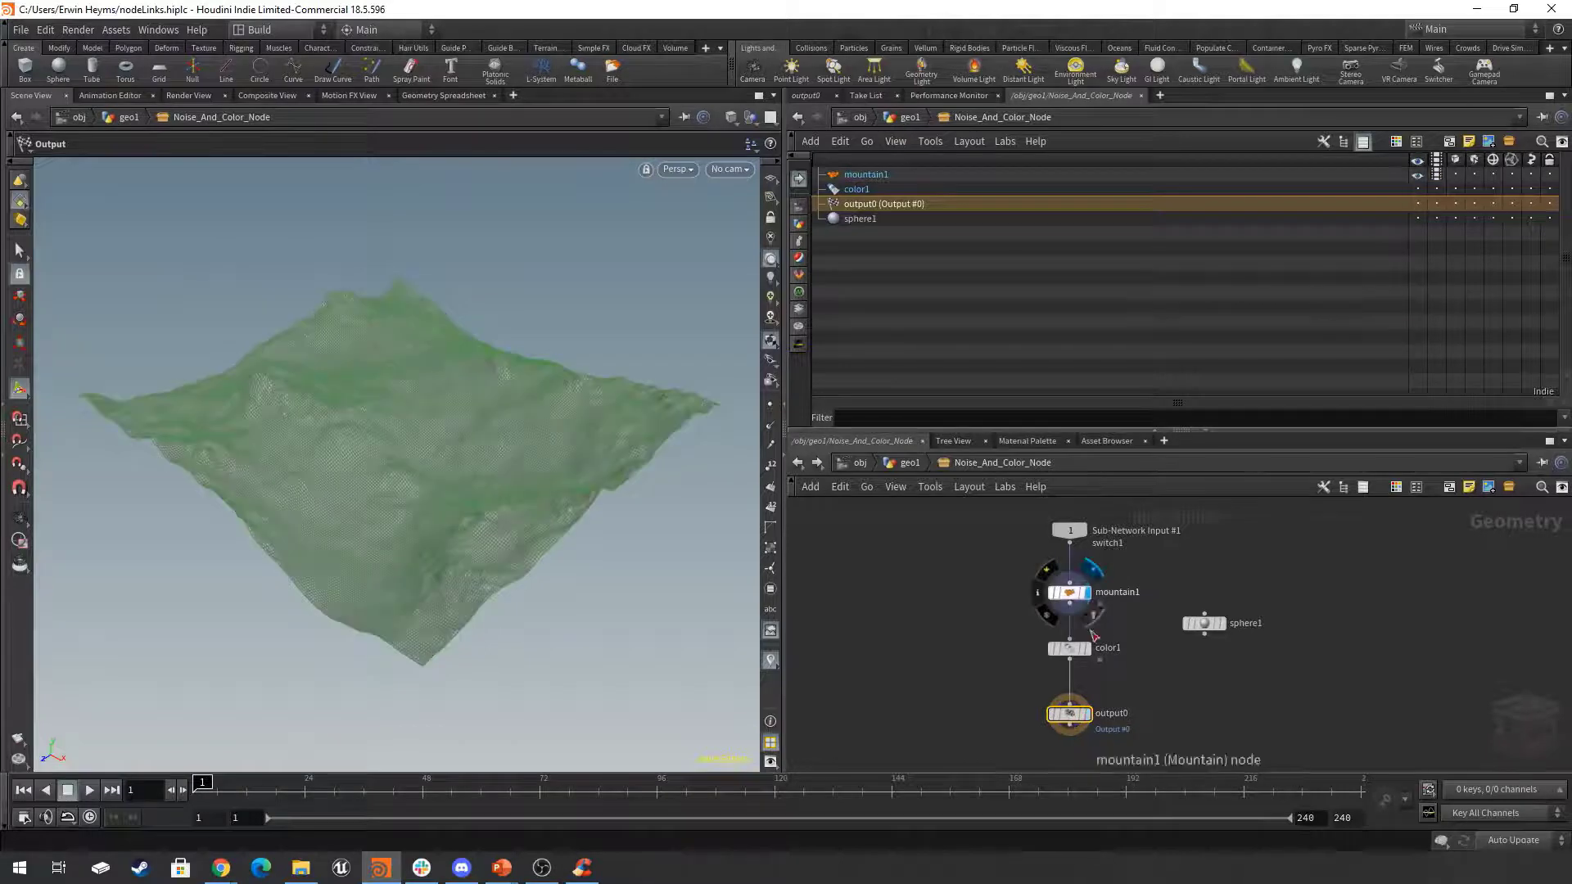
pyautogui.click(1087, 649)
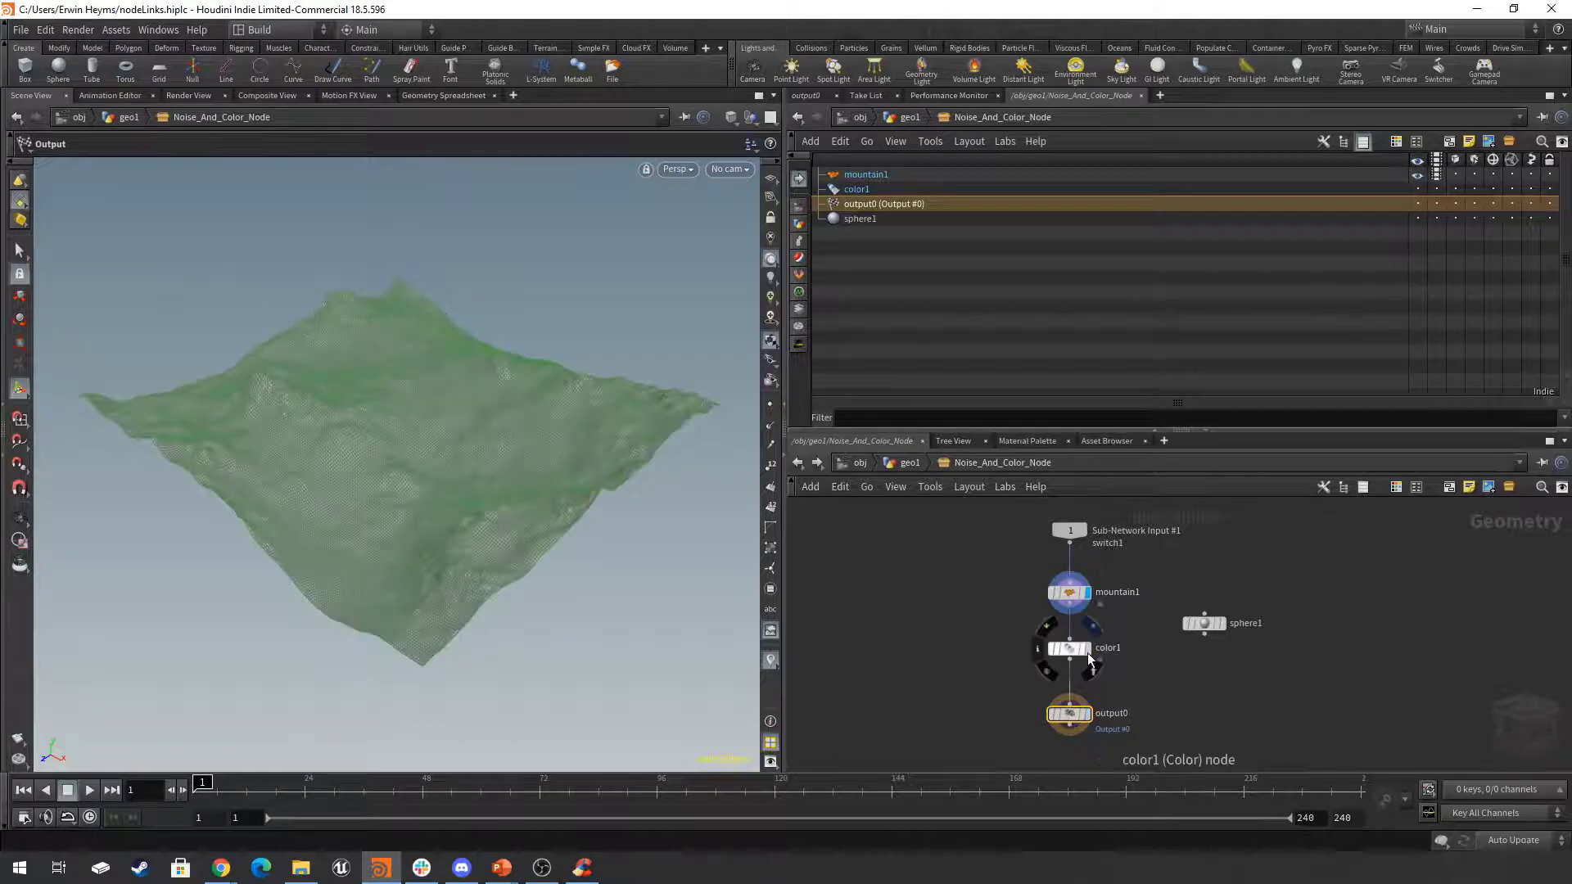
pyautogui.click(1221, 626)
pyautogui.click(1210, 628)
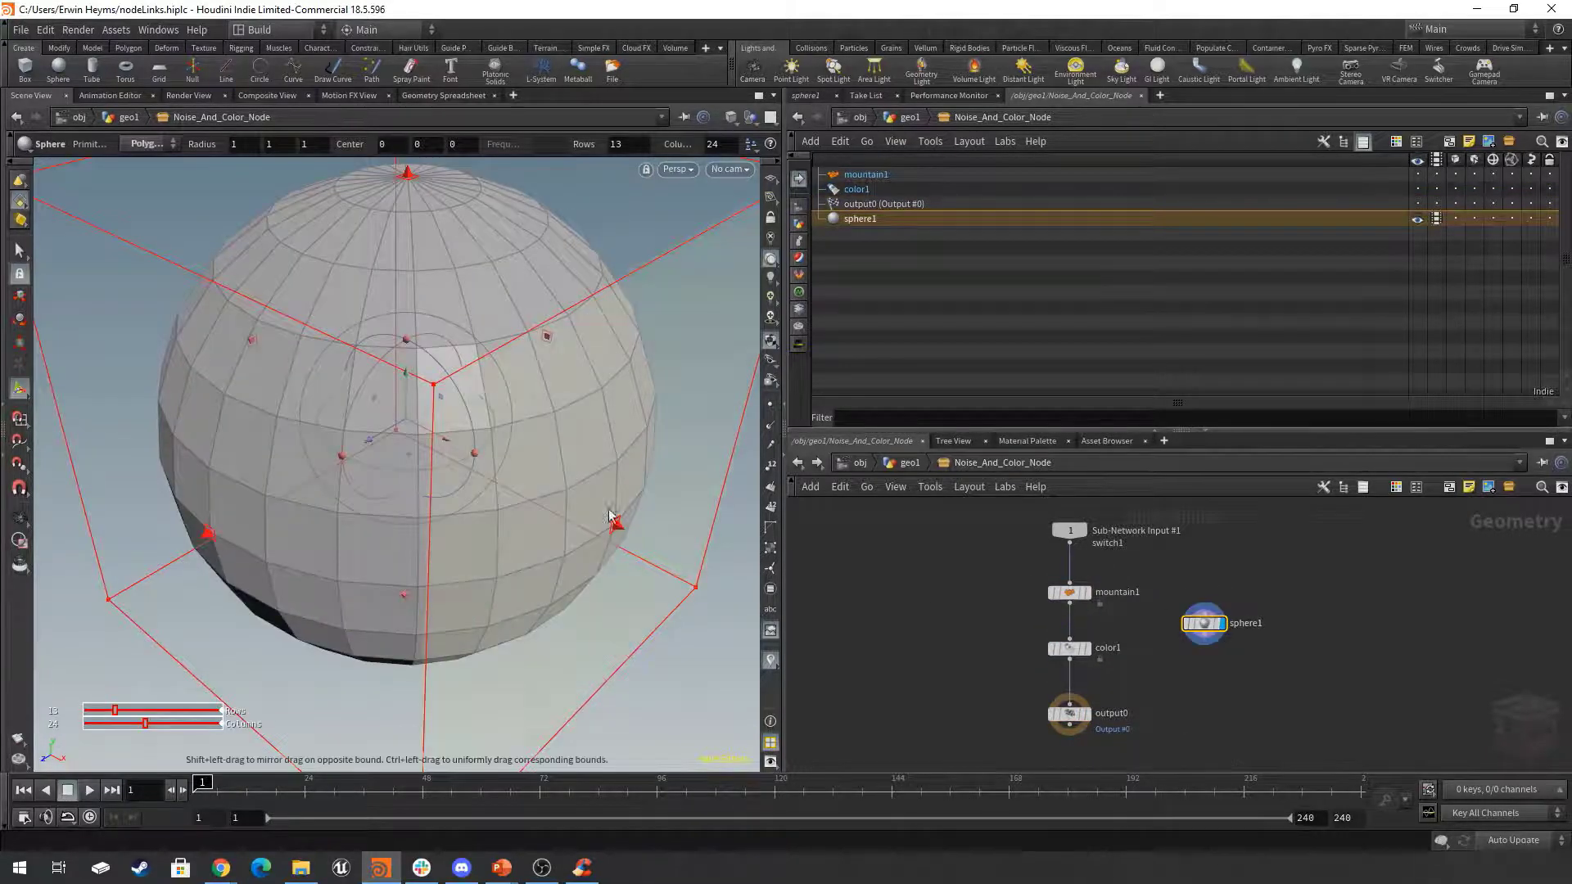
pyautogui.click(1263, 565)
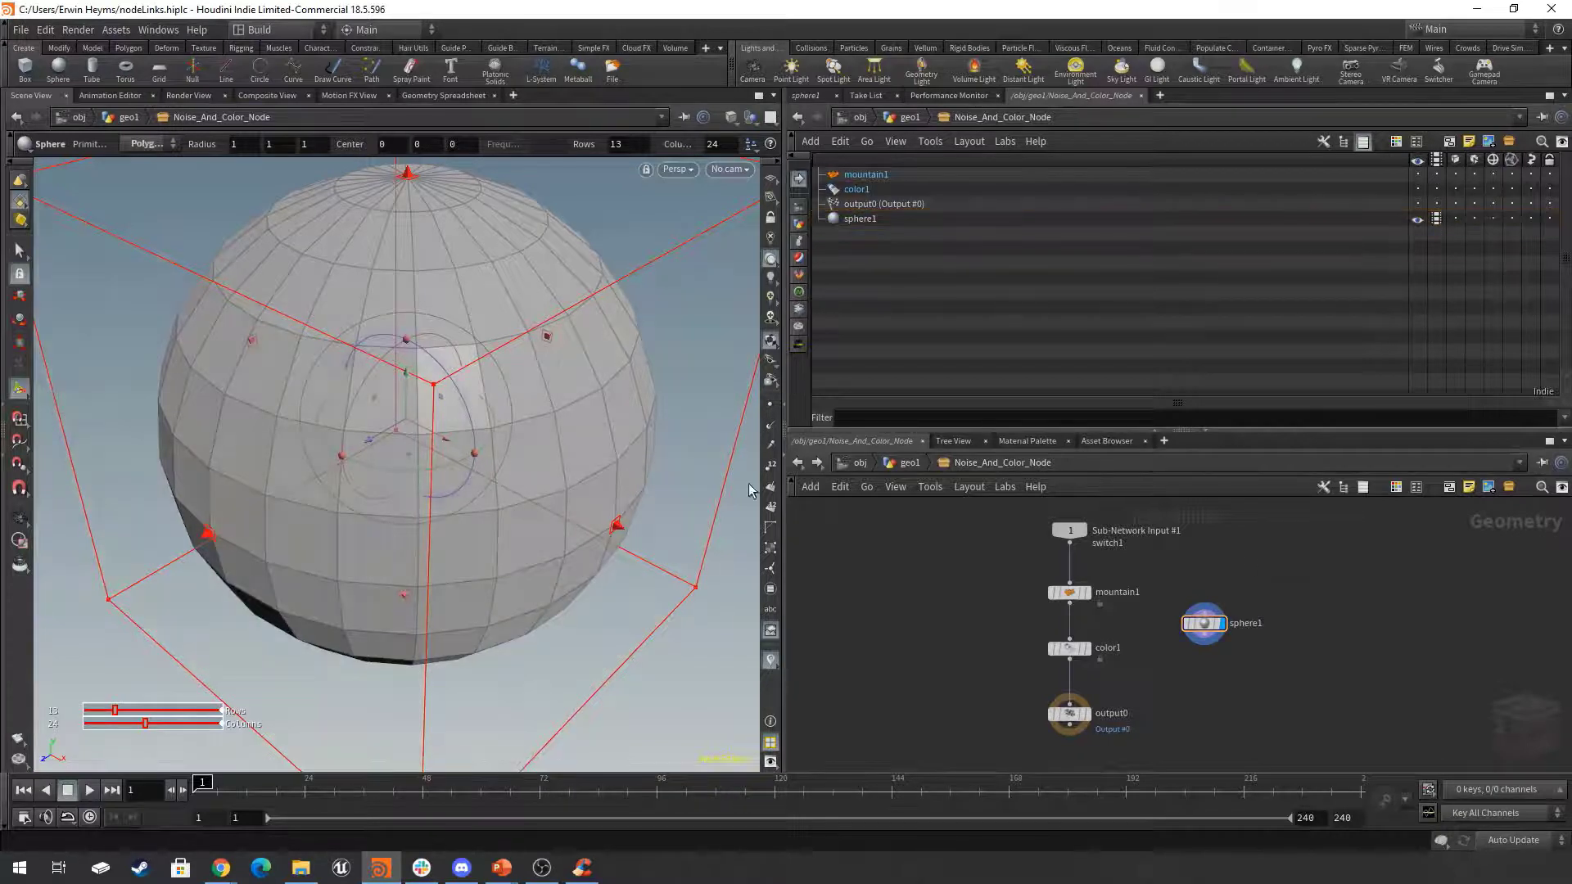
# Check the displayed geometry at geo1 level, delete output0 inside Noise_And_Color_Node, and return to geo1.
pyautogui.click(907, 464)
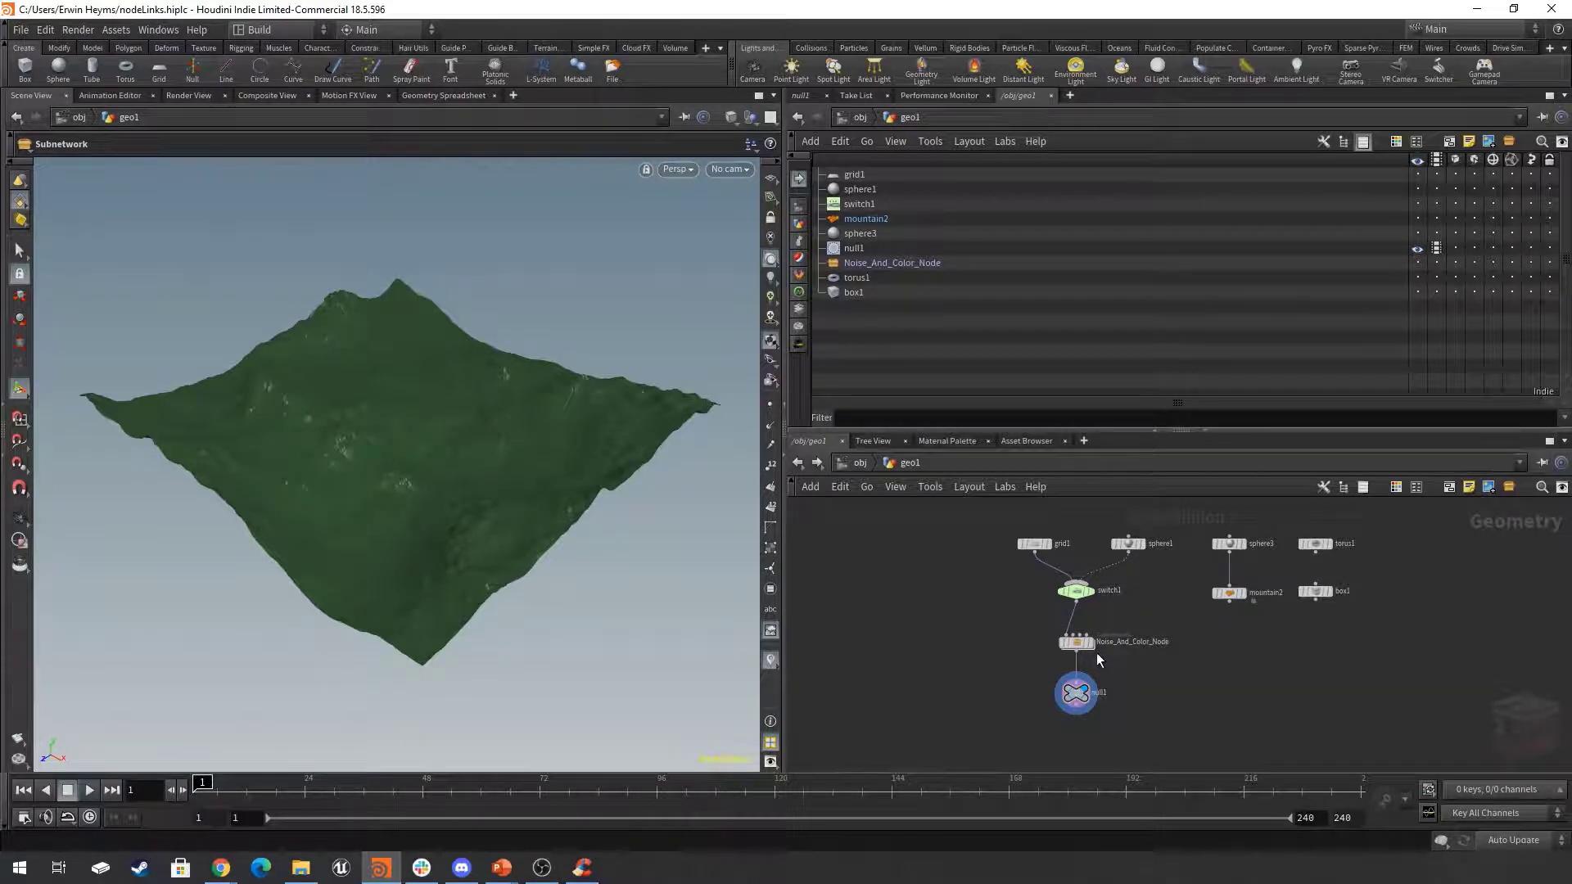
pyautogui.doubleClick(1076, 643)
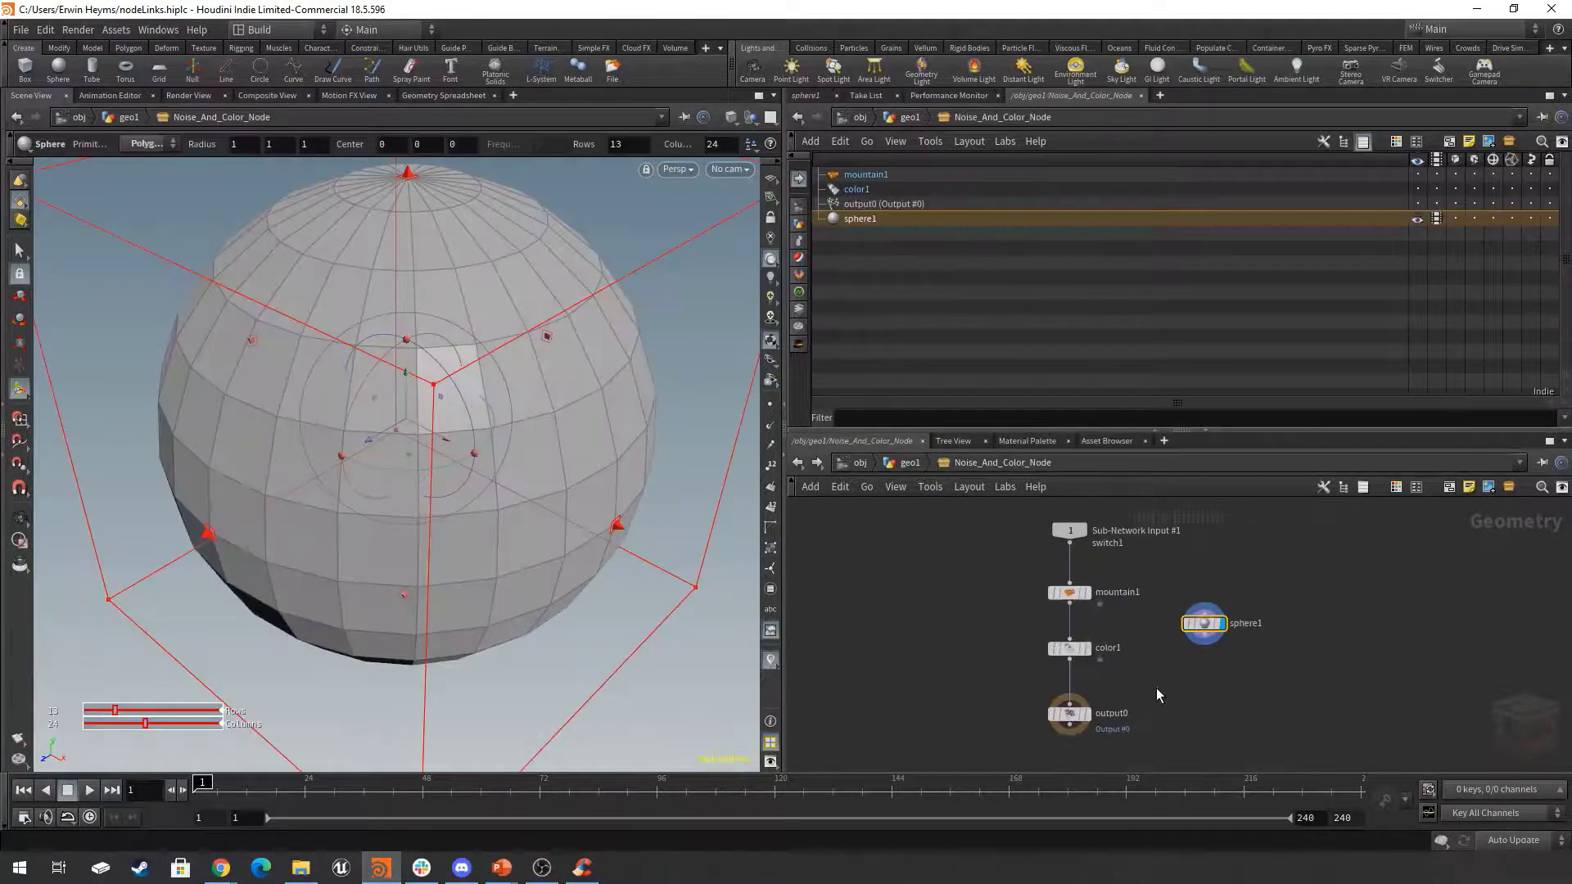
pyautogui.click(1073, 713)
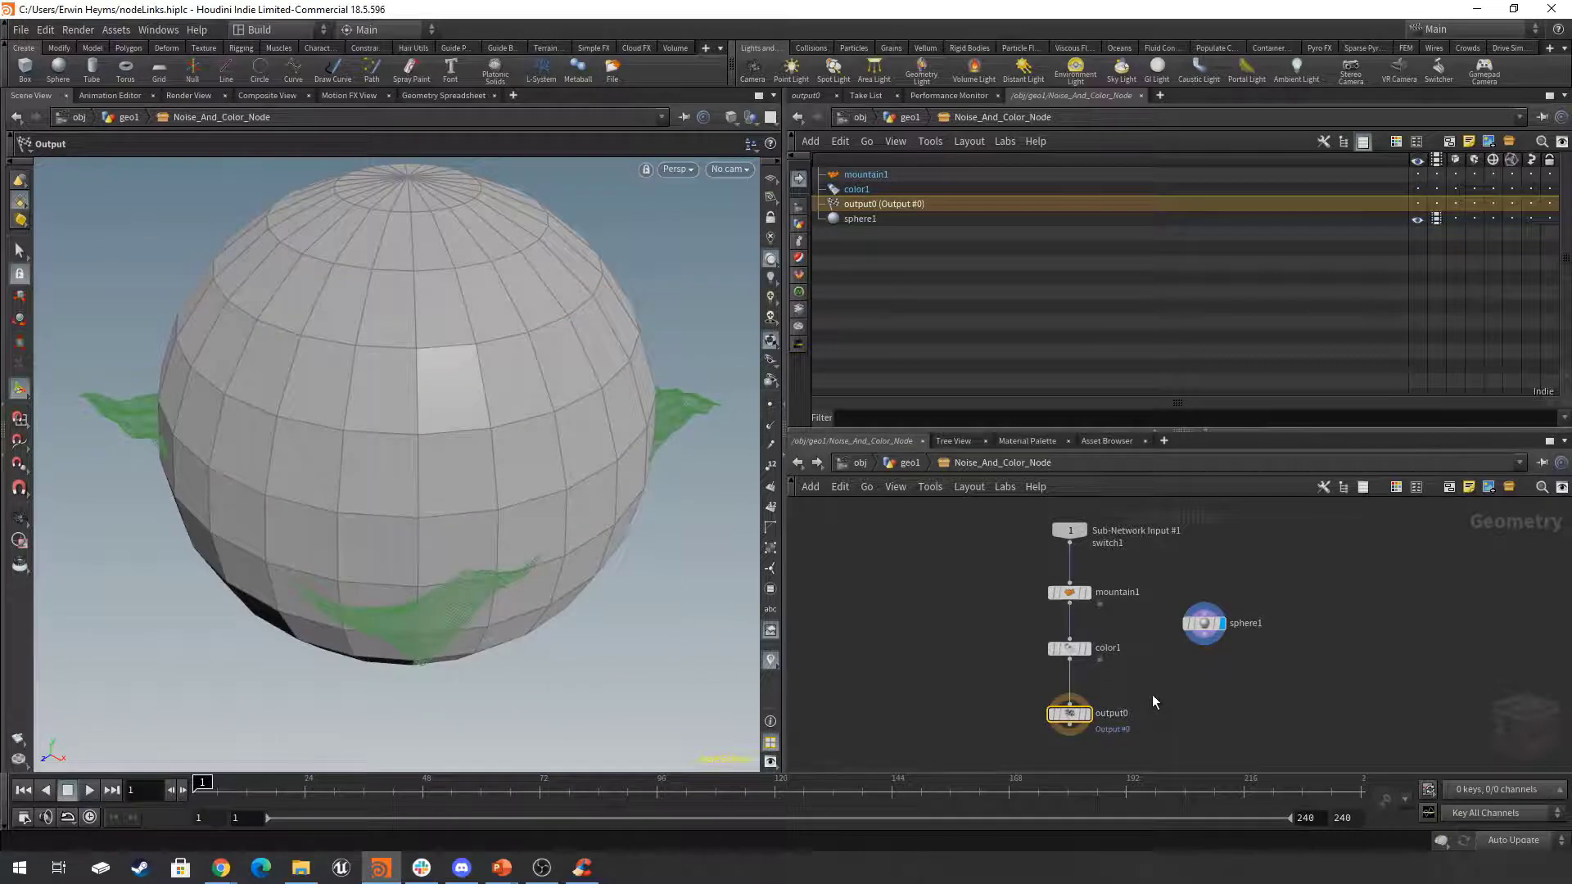
pyautogui.press('Delete')
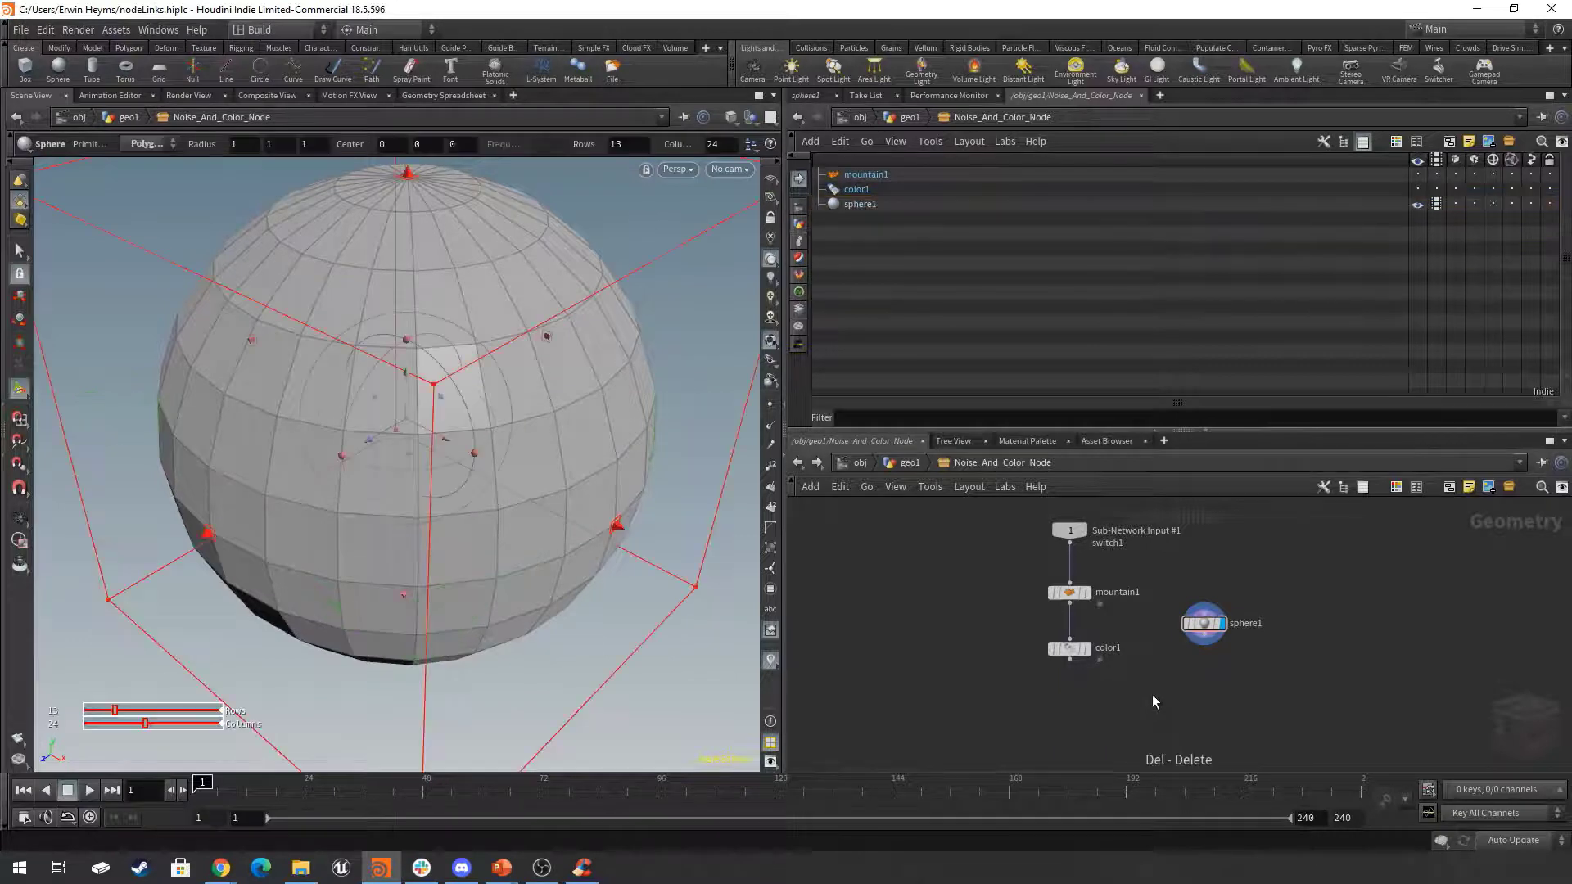
pyautogui.click(907, 464)
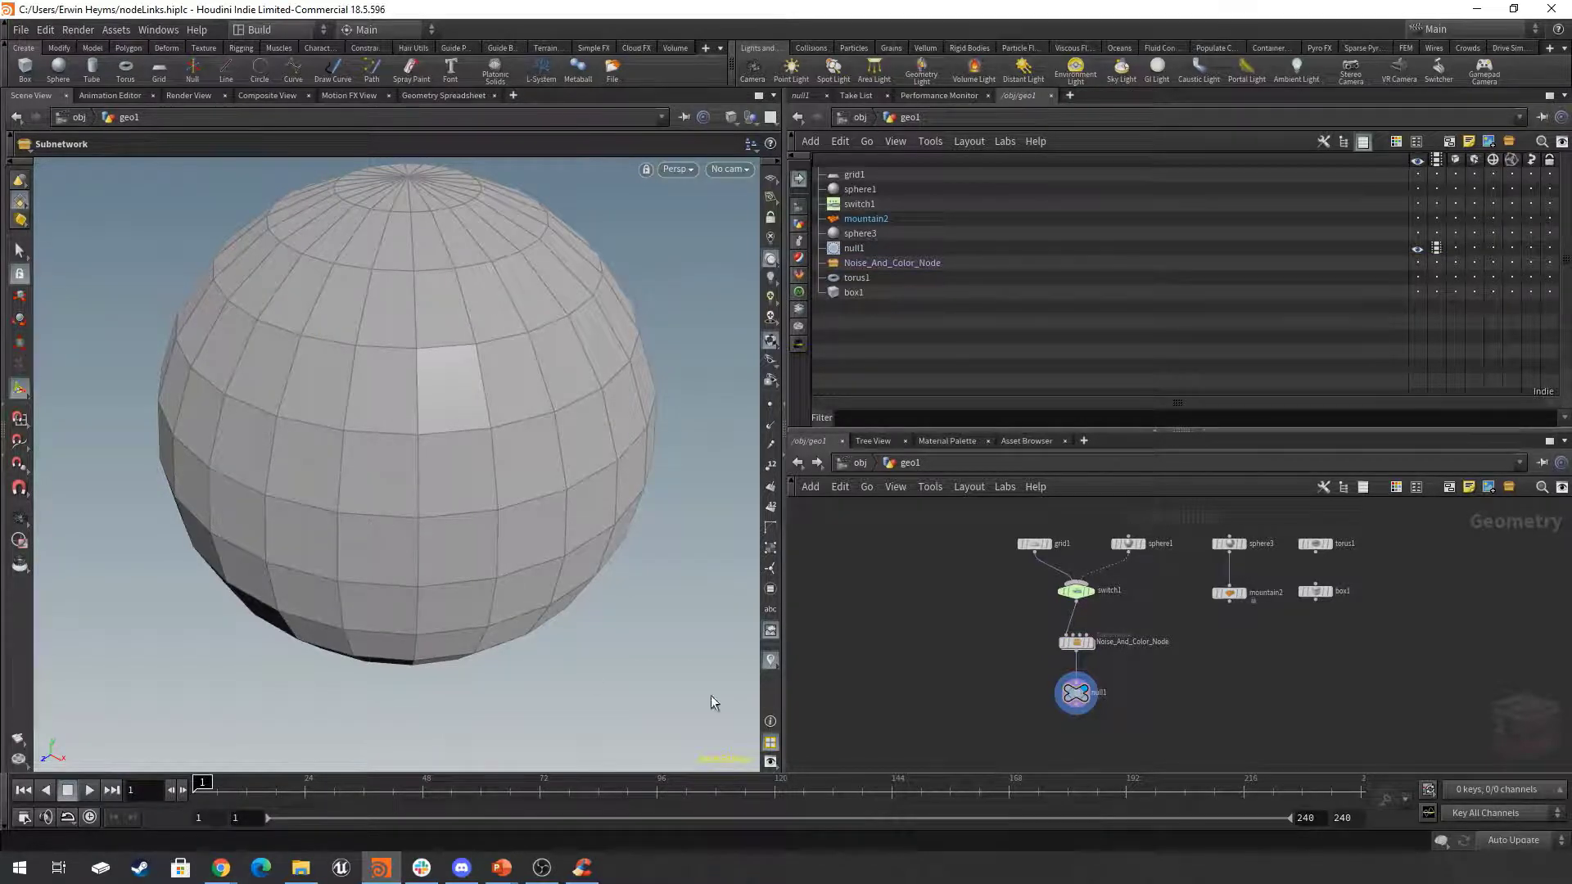
# Compare the geometry by setting the display flag on switch1, Noise_And_Color_Node and null1 in turn.
pyautogui.scroll(3, 1103, 660)
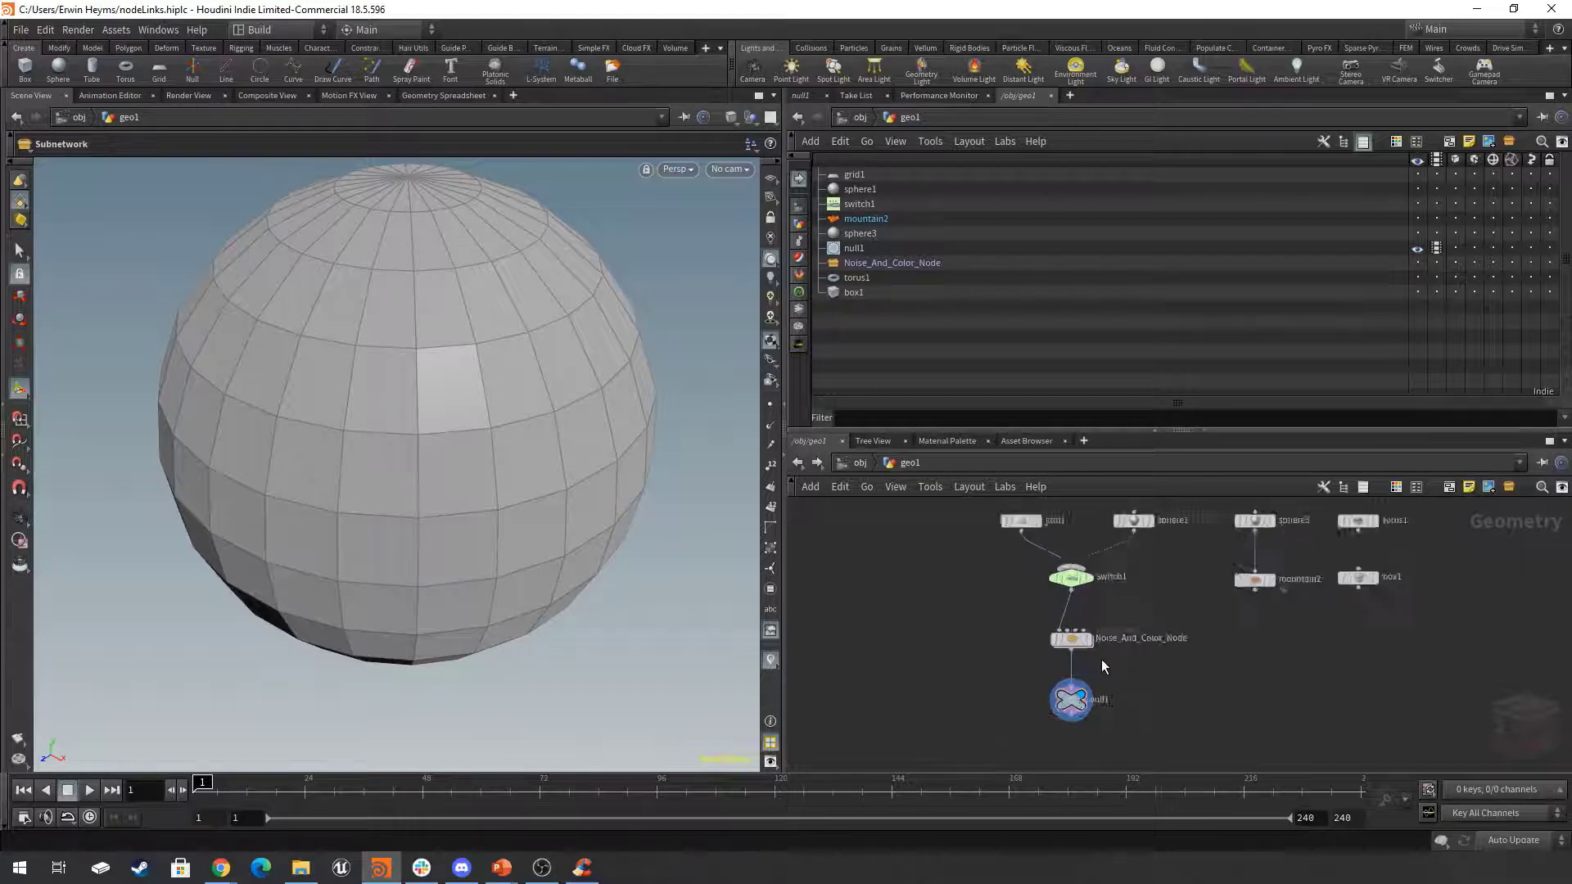
pyautogui.click(1084, 562)
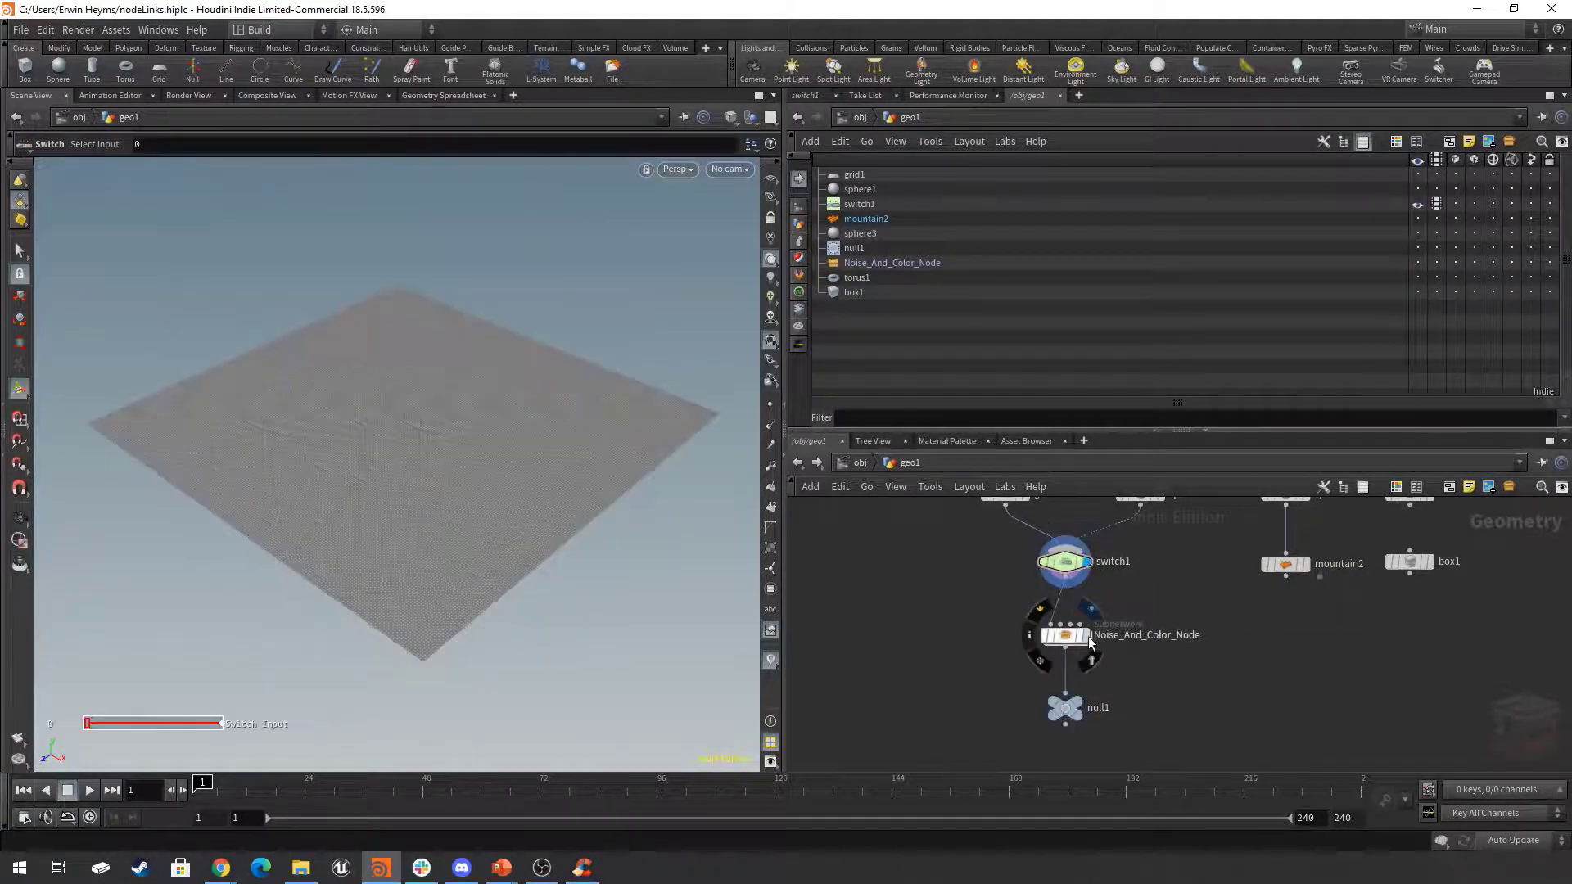
pyautogui.click(1085, 636)
pyautogui.click(1082, 710)
pyautogui.scroll(-3, 1170, 685)
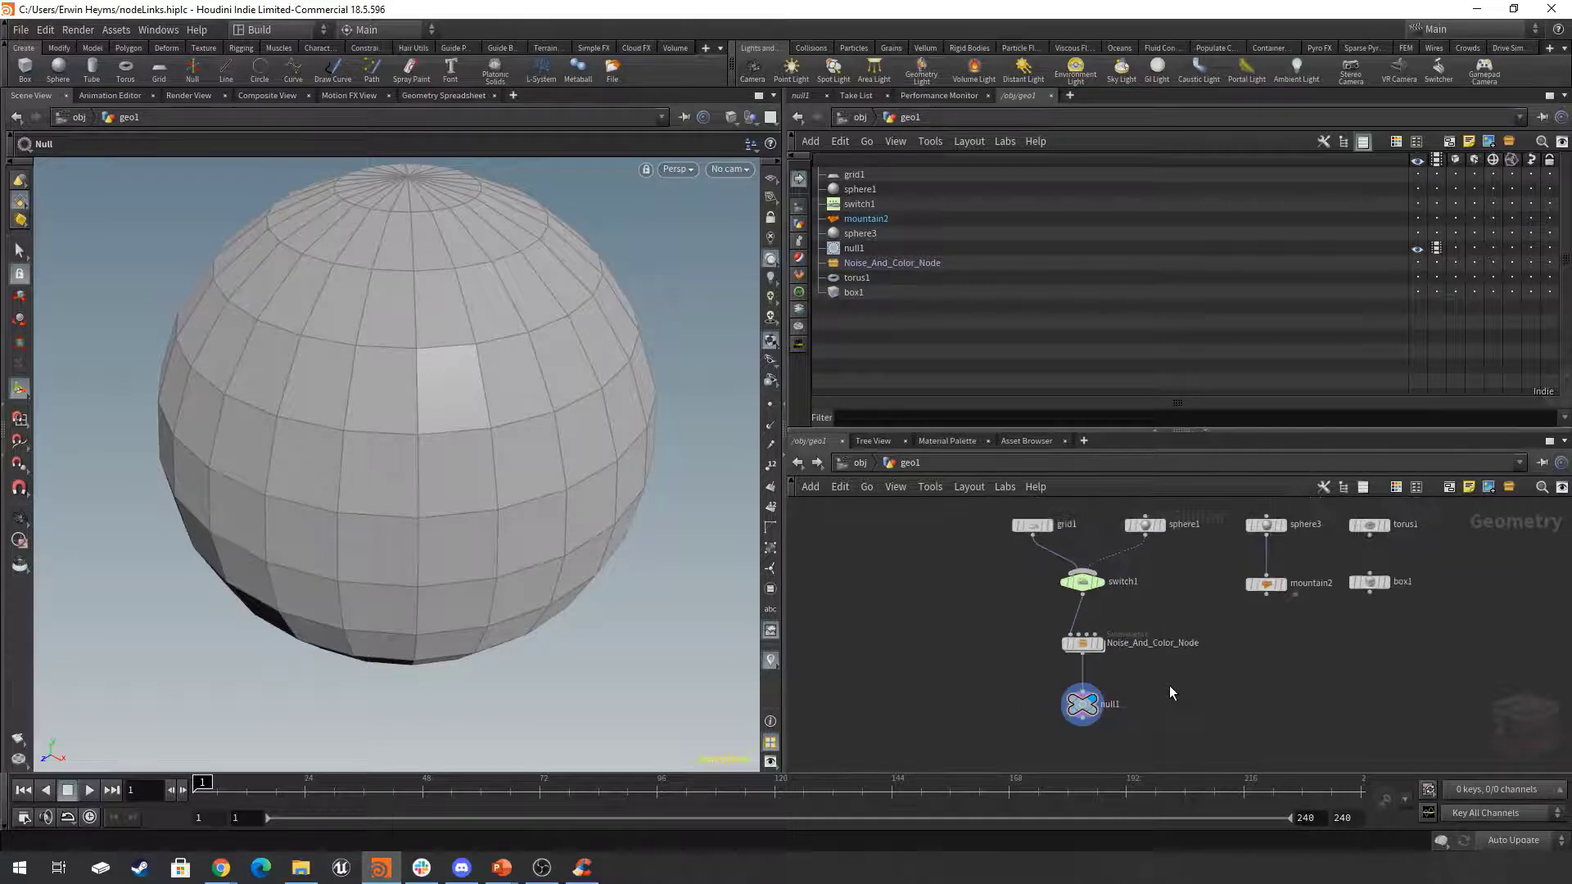
pyautogui.moveTo(1140, 709); pyautogui.dragTo(1131, 721, button='middle')
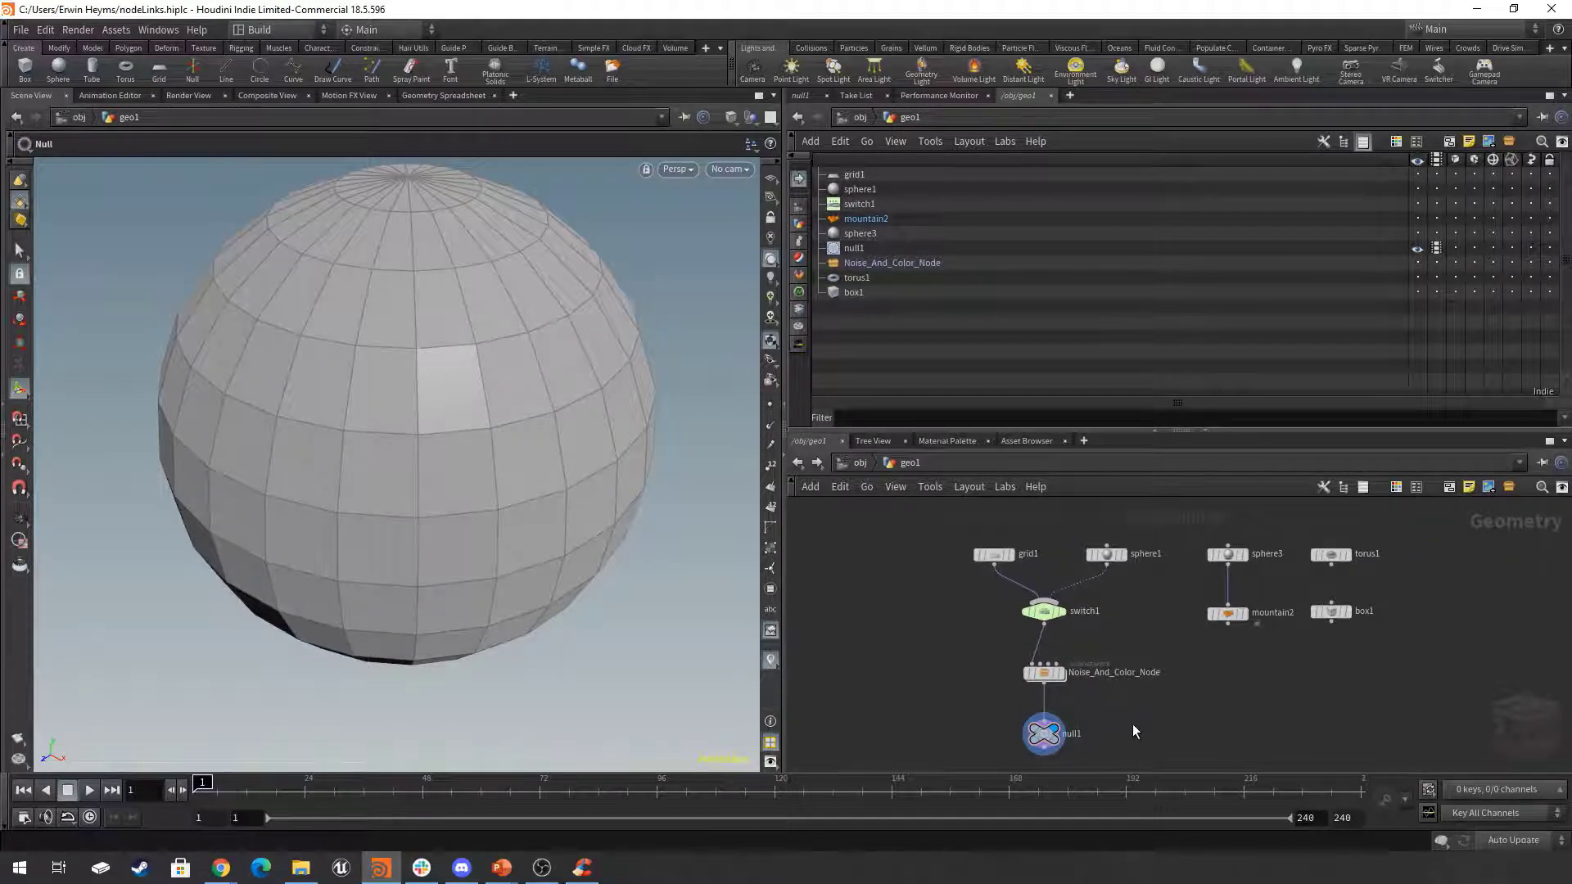
pyautogui.moveTo(1151, 720); pyautogui.dragTo(1156, 715, button='middle')
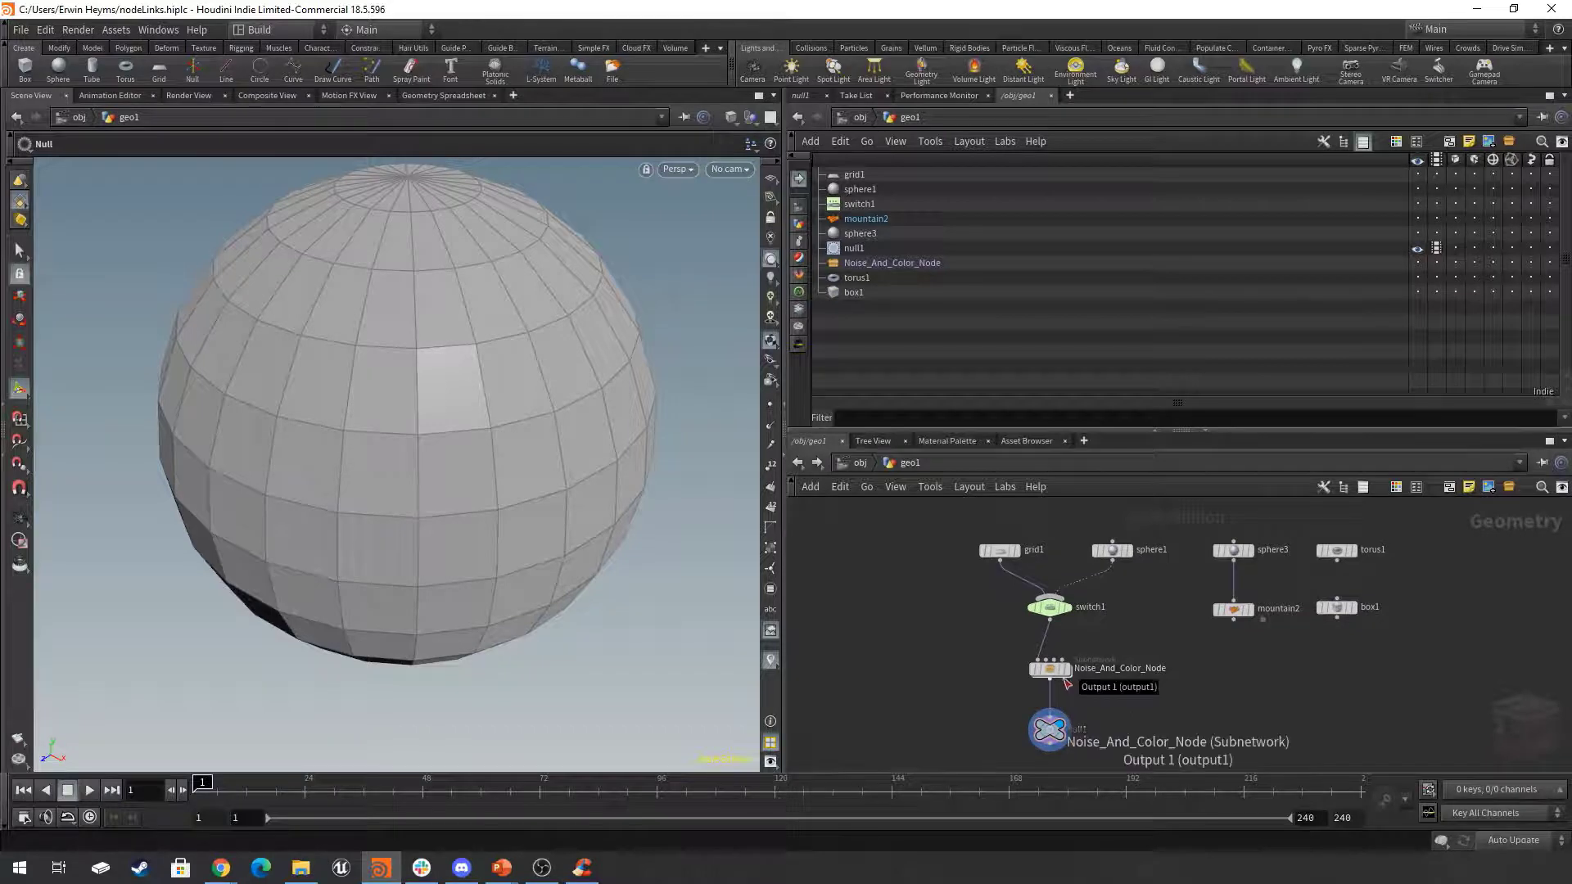
pyautogui.moveTo(1056, 676)
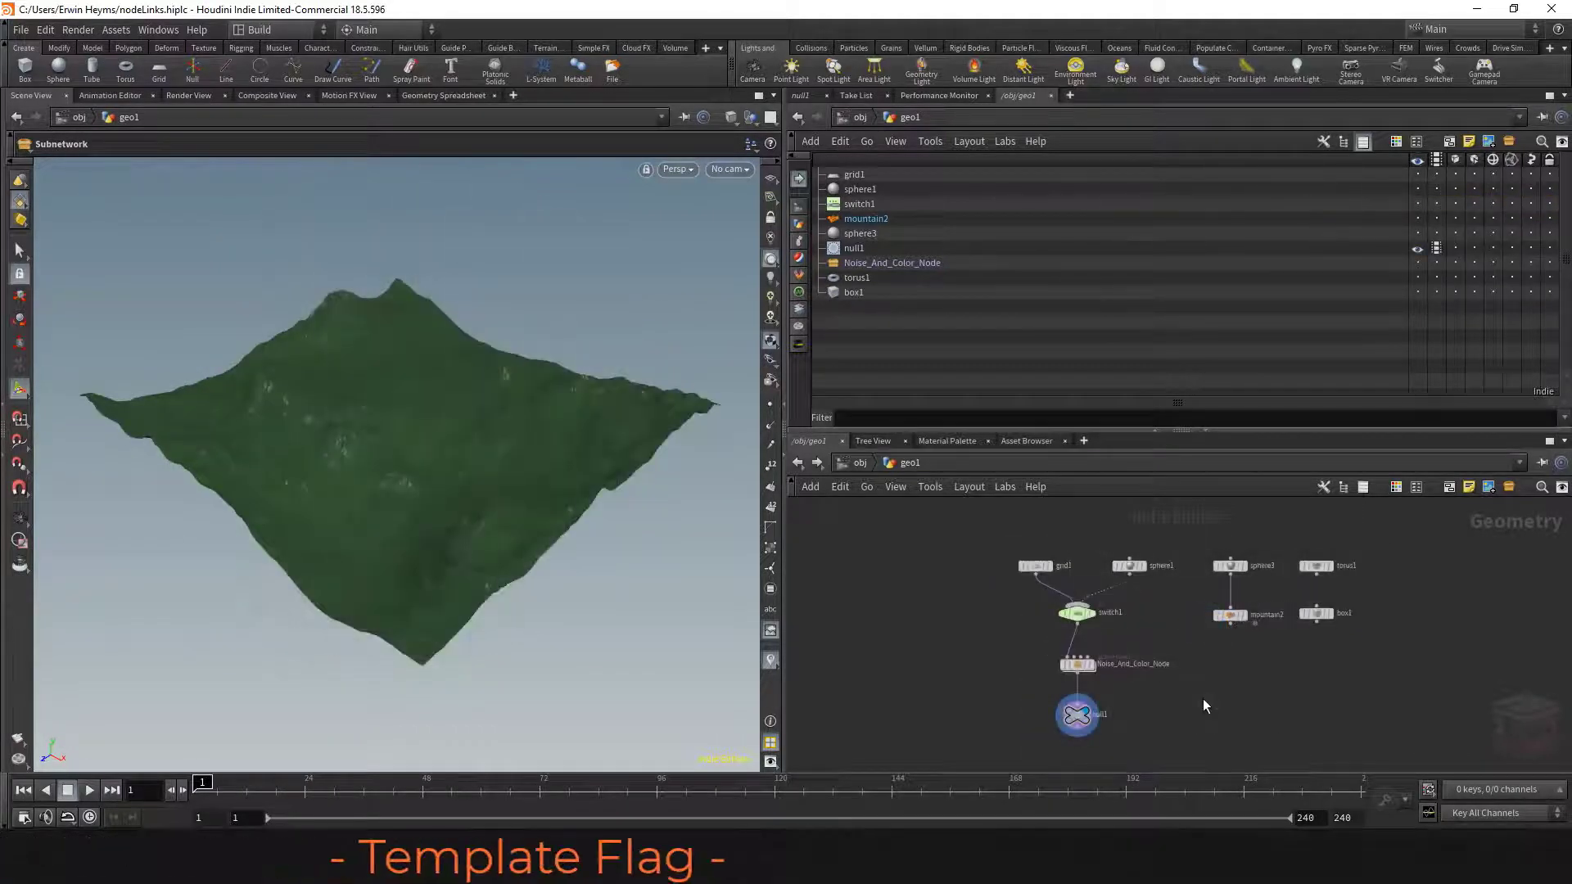
# Examine the template flag on the null1 node up close in the node graph.
pyautogui.moveTo(1203, 700); pyautogui.dragTo(1331, 658, button='middle')
pyautogui.scroll(5, 1273, 702)
pyautogui.moveTo(1272, 702); pyautogui.dragTo(1336, 689, button='middle')
pyautogui.moveTo(1133, 652)
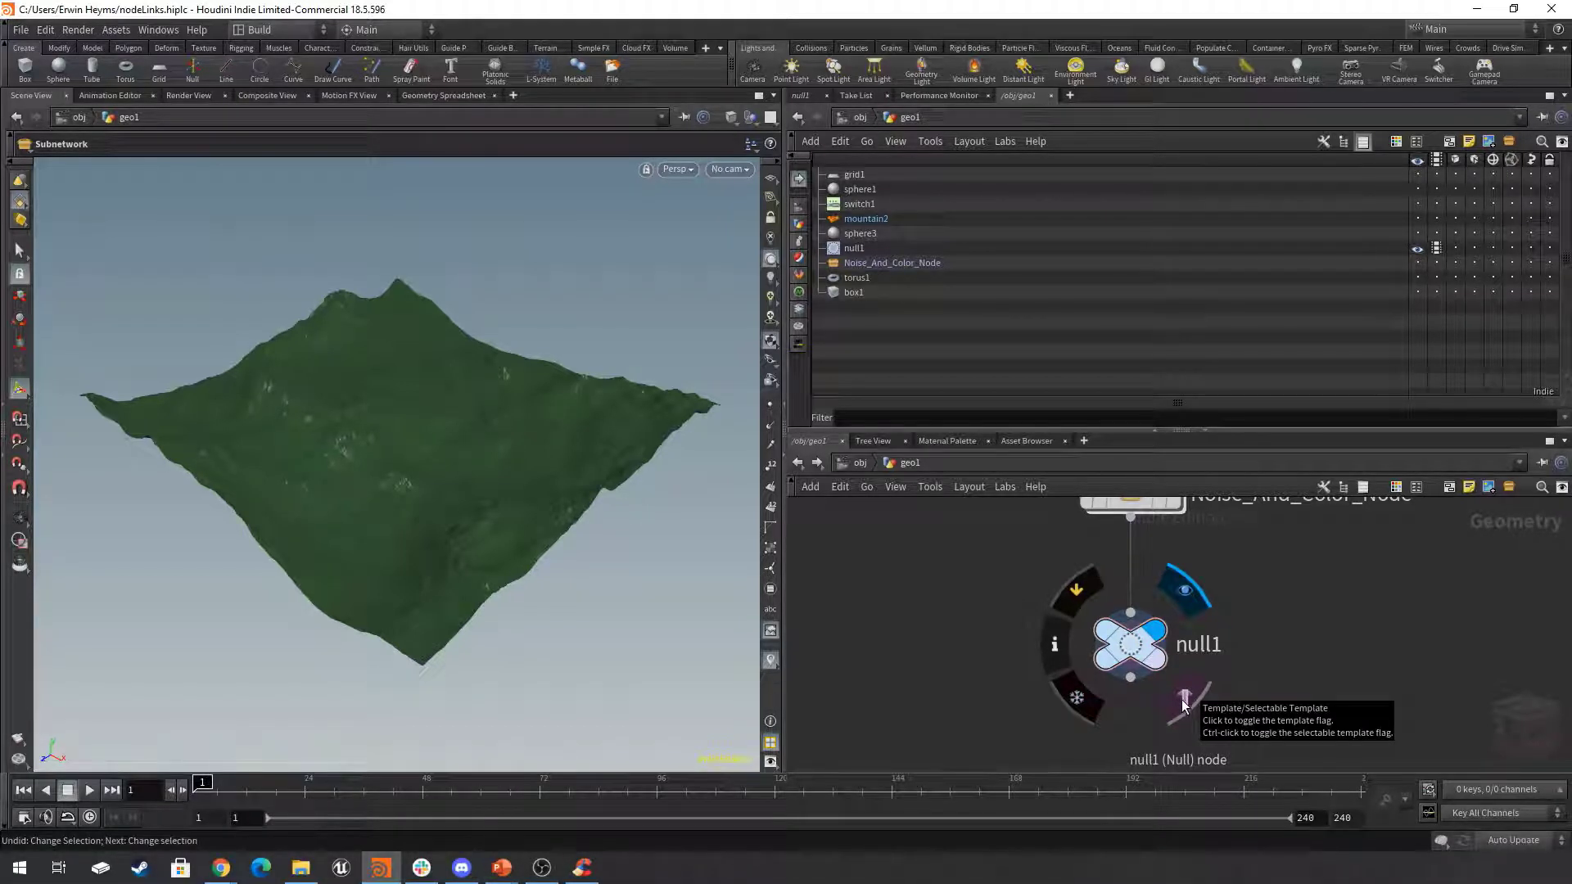
pyautogui.scroll(-7, 1297, 645)
pyautogui.moveTo(1383, 649); pyautogui.dragTo(1187, 709, button='middle')
pyautogui.scroll(2, 1192, 687)
pyautogui.scroll(-1, 1191, 687)
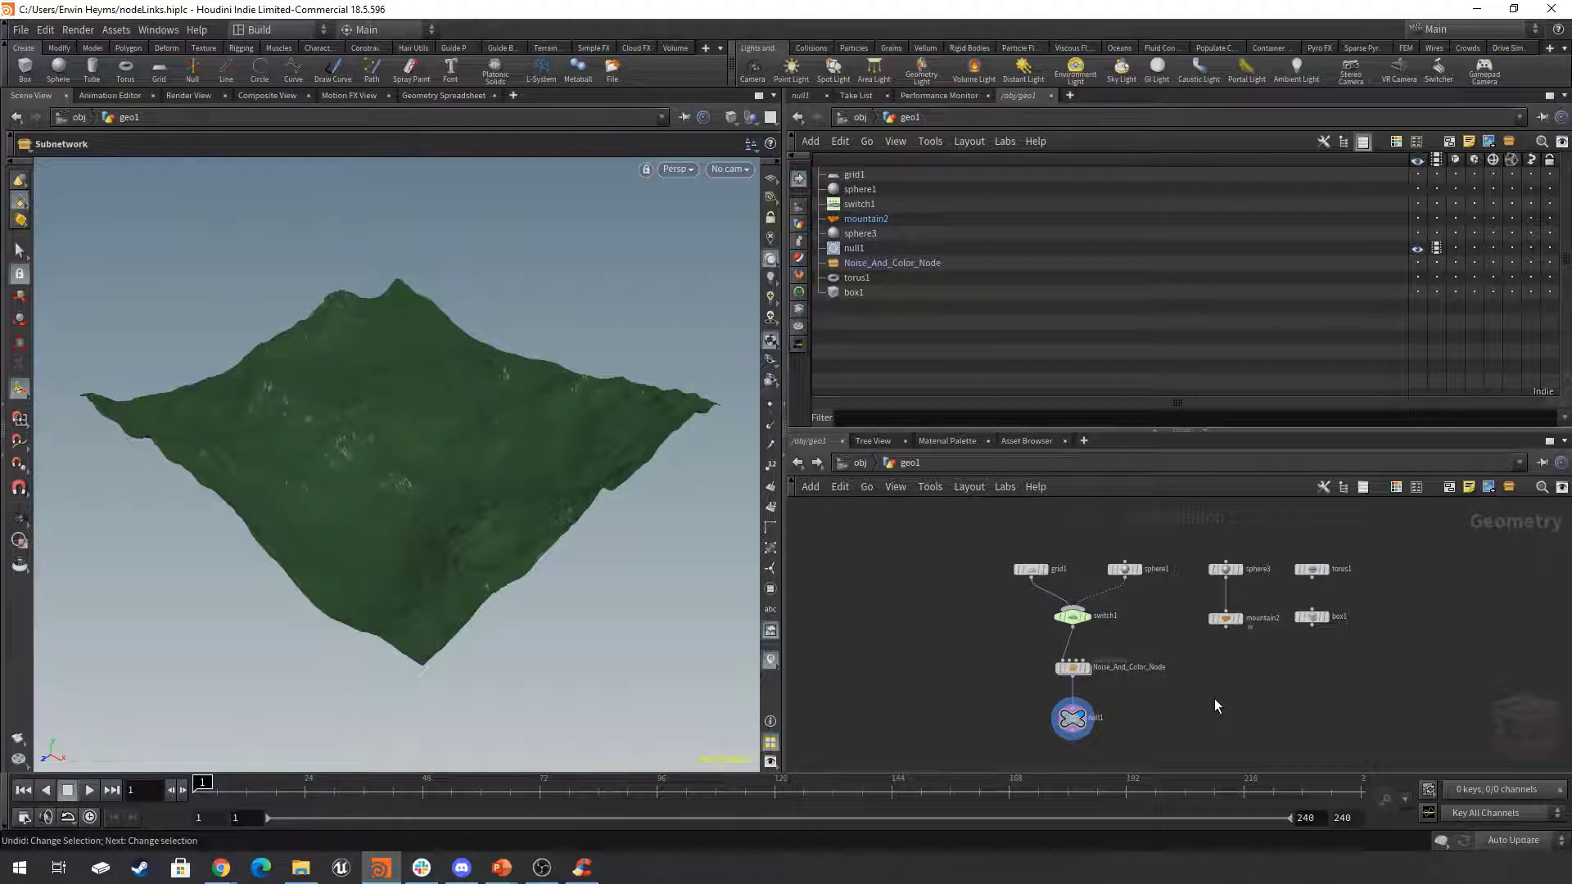
# Turn on the template flag of mountain2 and inspect its wireframe against the terrain from several angles.
pyautogui.scroll(2, 1235, 634)
pyautogui.click(1245, 634)
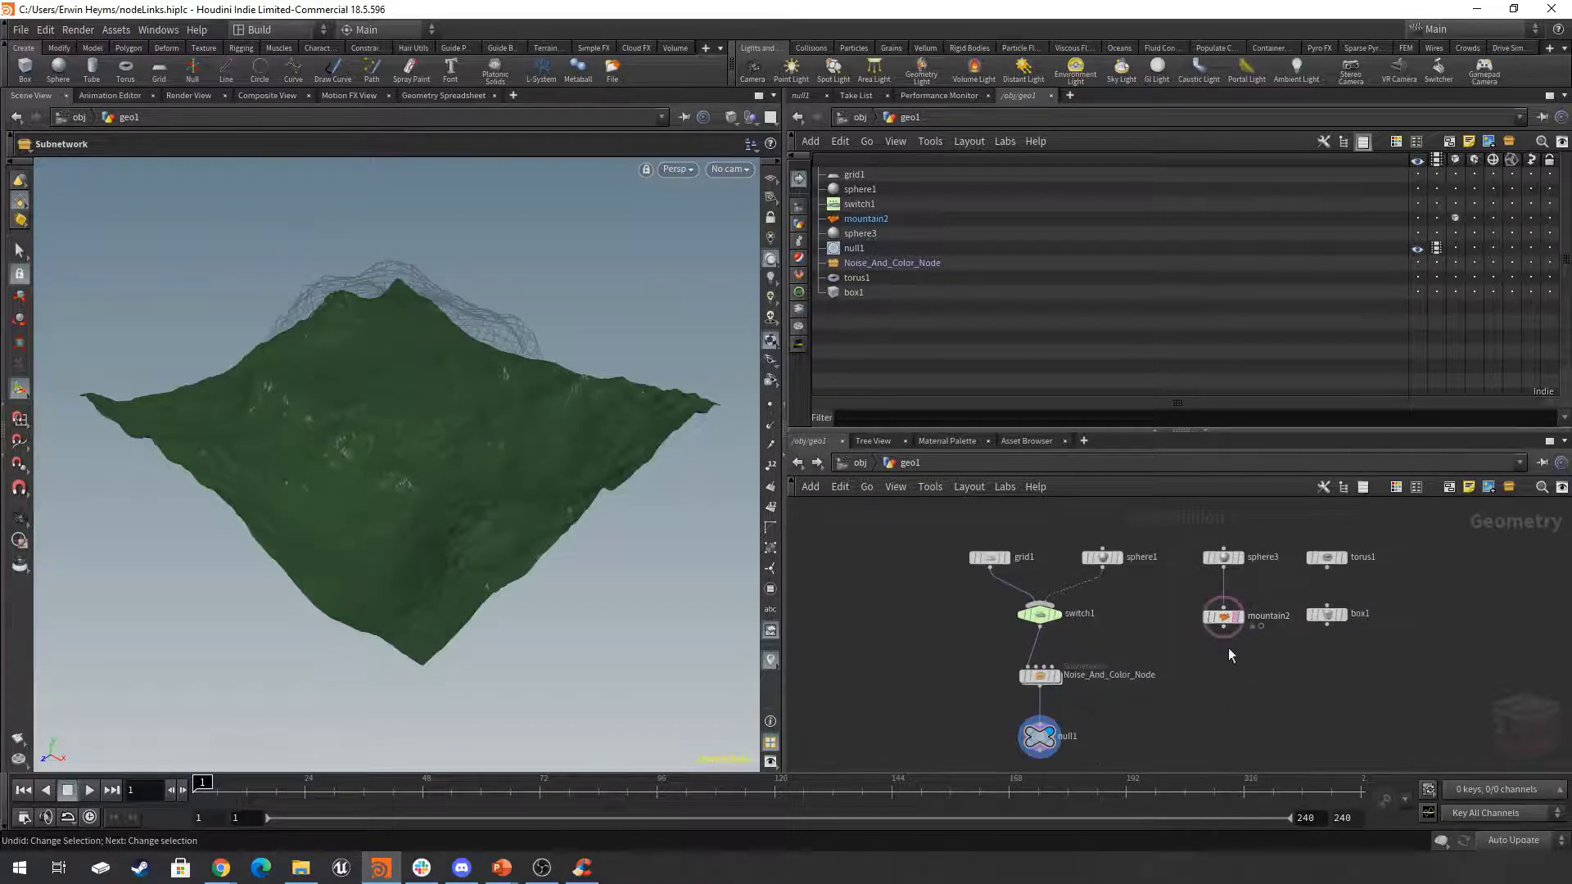
pyautogui.keyDown('alt'); pyautogui.moveTo(426, 524); pyautogui.dragTo(390, 369); pyautogui.keyUp('alt')
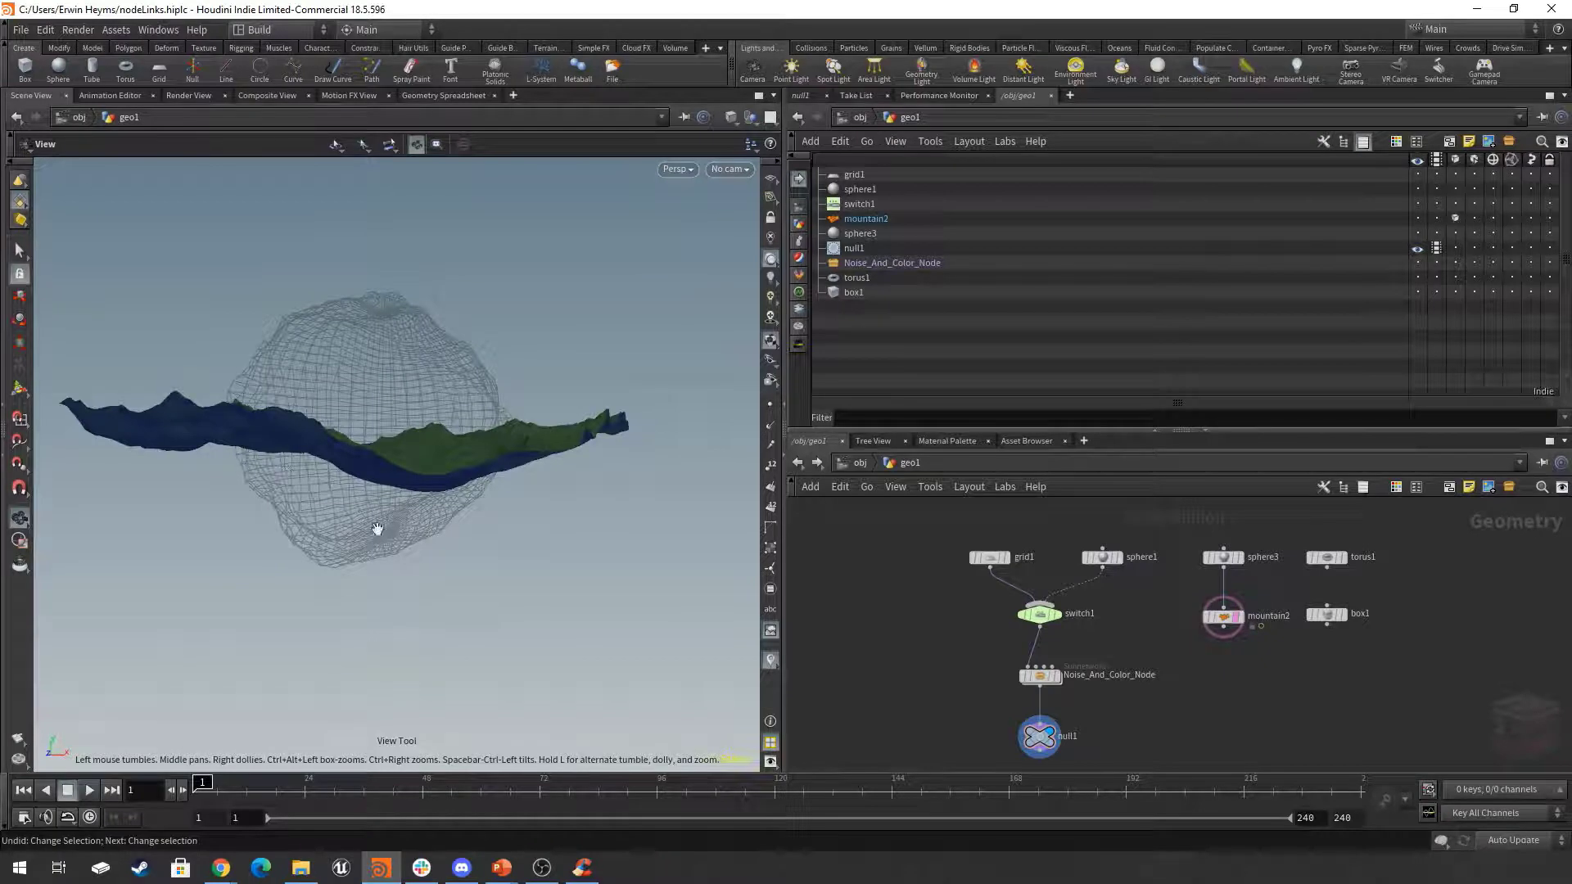
pyautogui.moveTo(445, 368); pyautogui.dragTo(459, 428)
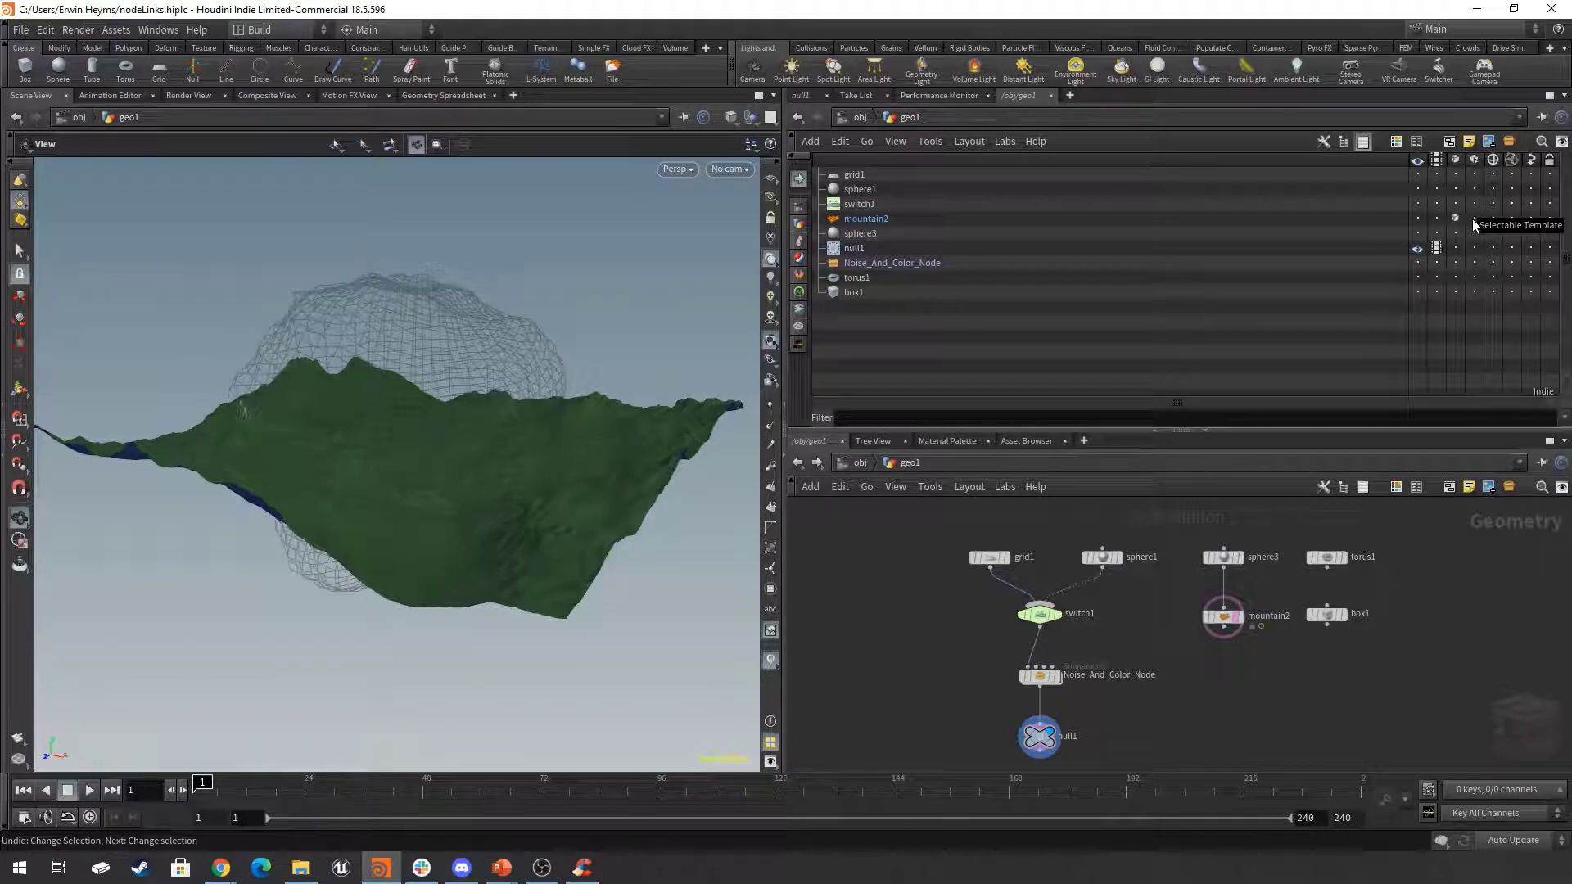
# Turn on the selectable template flag of mountain2 and view its shaded geometry together with the terrain.
pyautogui.keyDown('ctrl'); pyautogui.click(1240, 626); pyautogui.keyUp('ctrl')
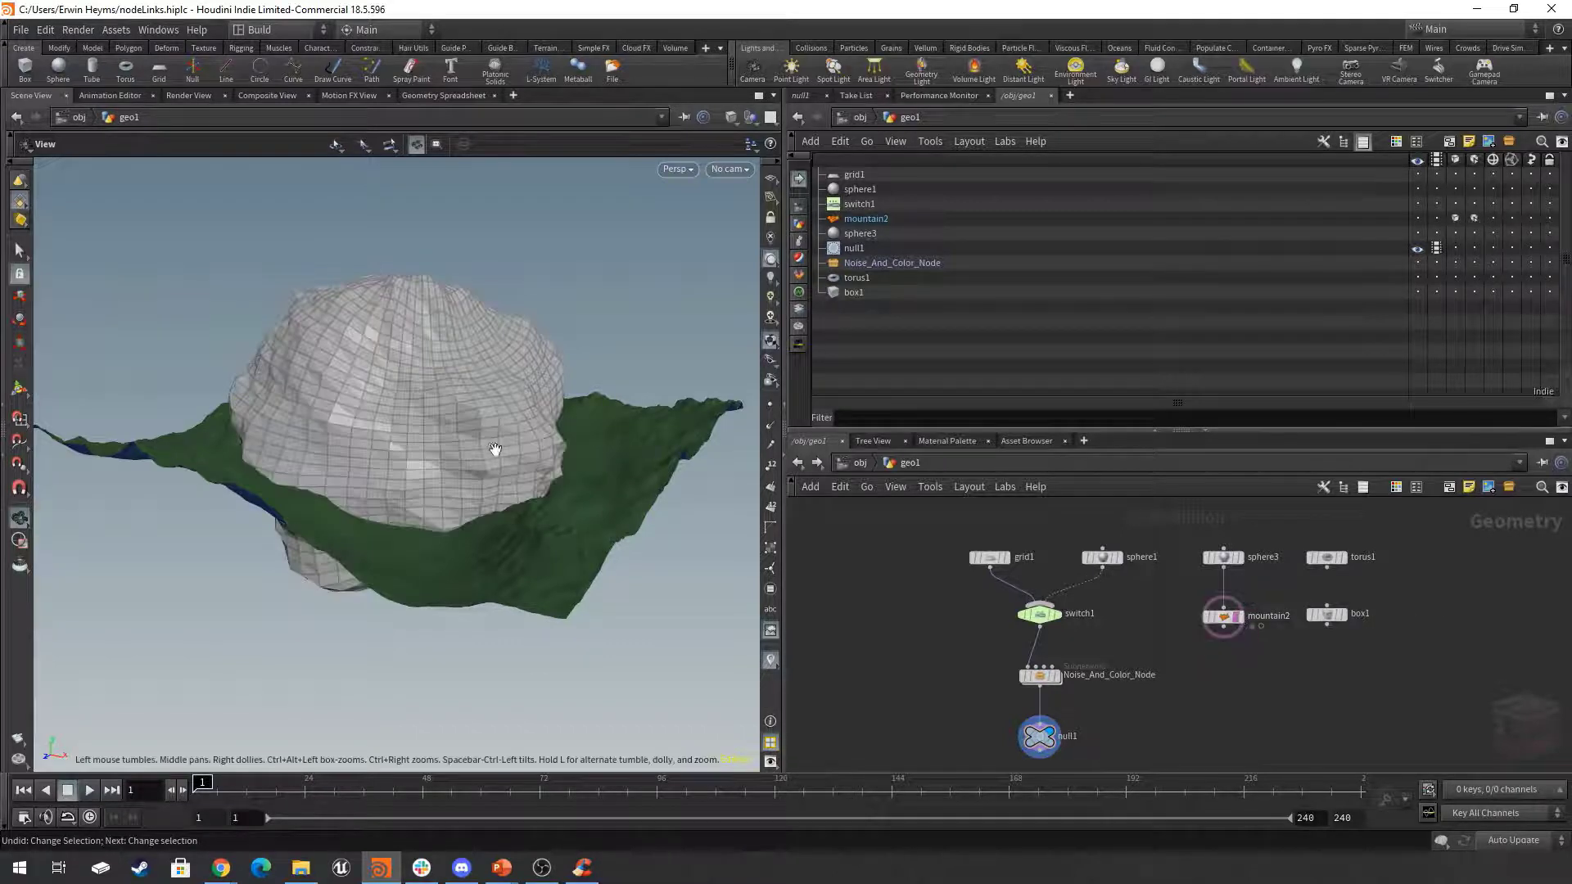
pyautogui.moveTo(502, 449)
pyautogui.mouseDown()
pyautogui.moveTo(462, 477)
pyautogui.moveTo(481, 483)
pyautogui.moveTo(428, 446)
pyautogui.moveTo(524, 447)
pyautogui.mouseUp()
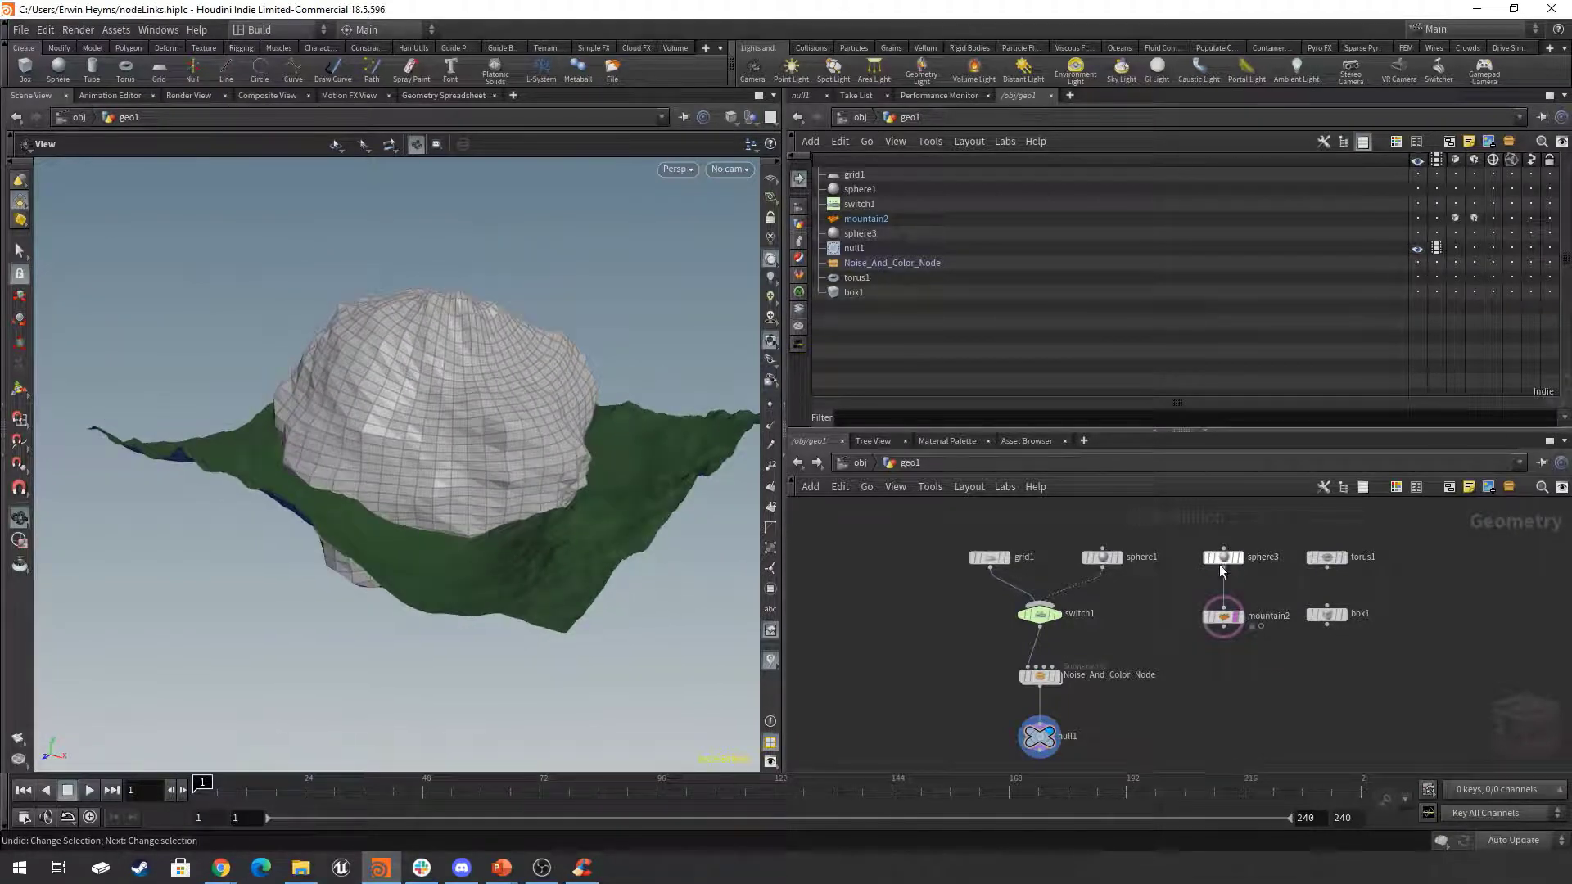
pyautogui.moveTo(1227, 559)
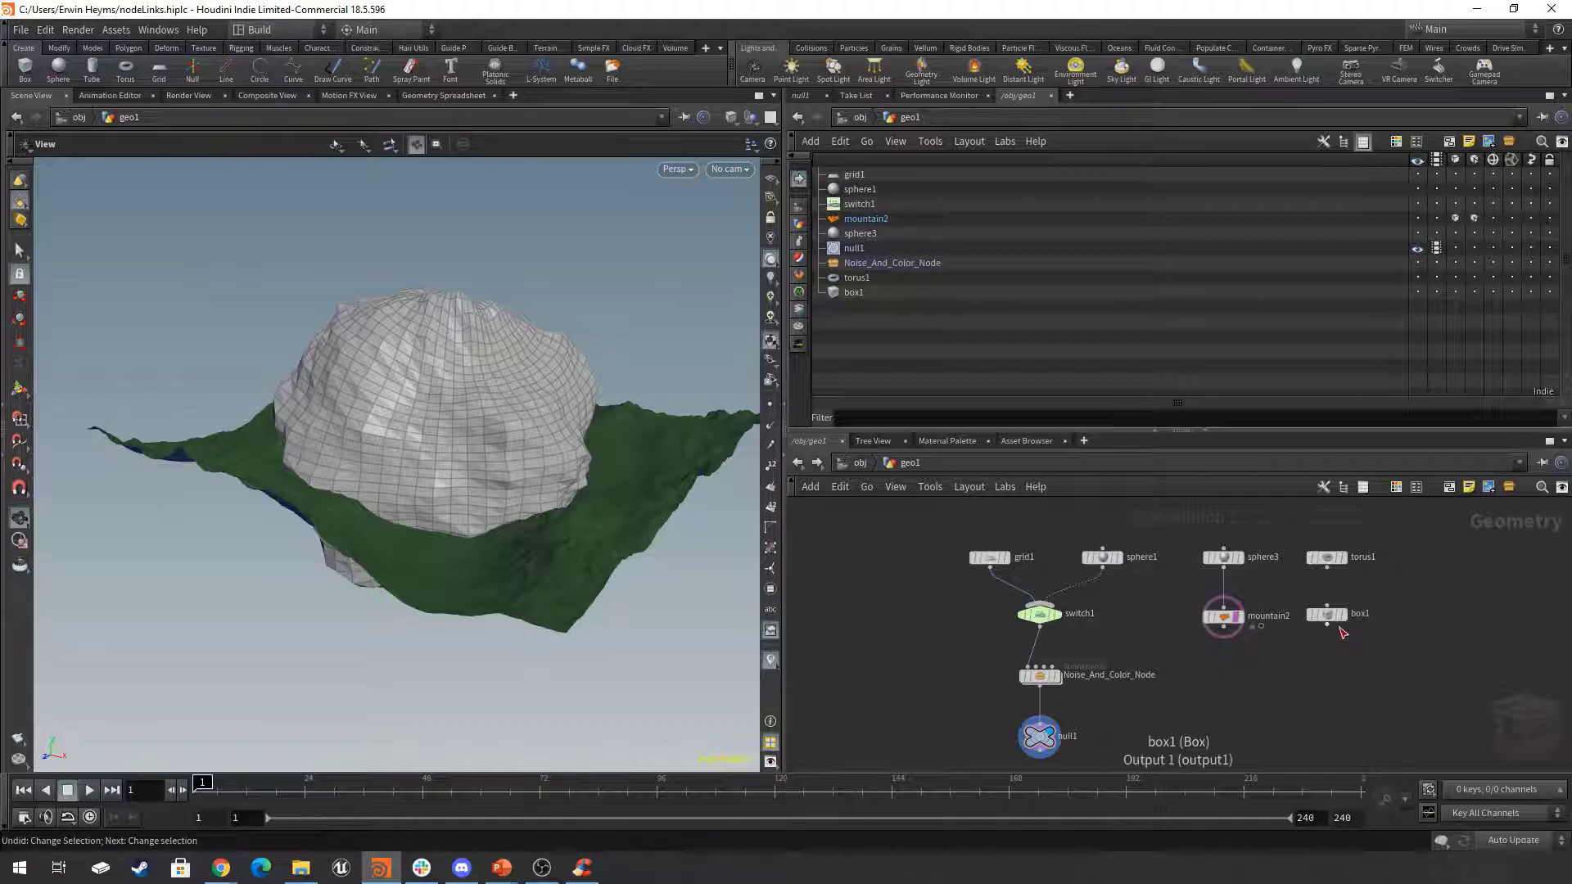
# Turn on the template flags of box1 and torus1 and view both wireframes beside the terrain.
pyautogui.moveTo(1340, 619)
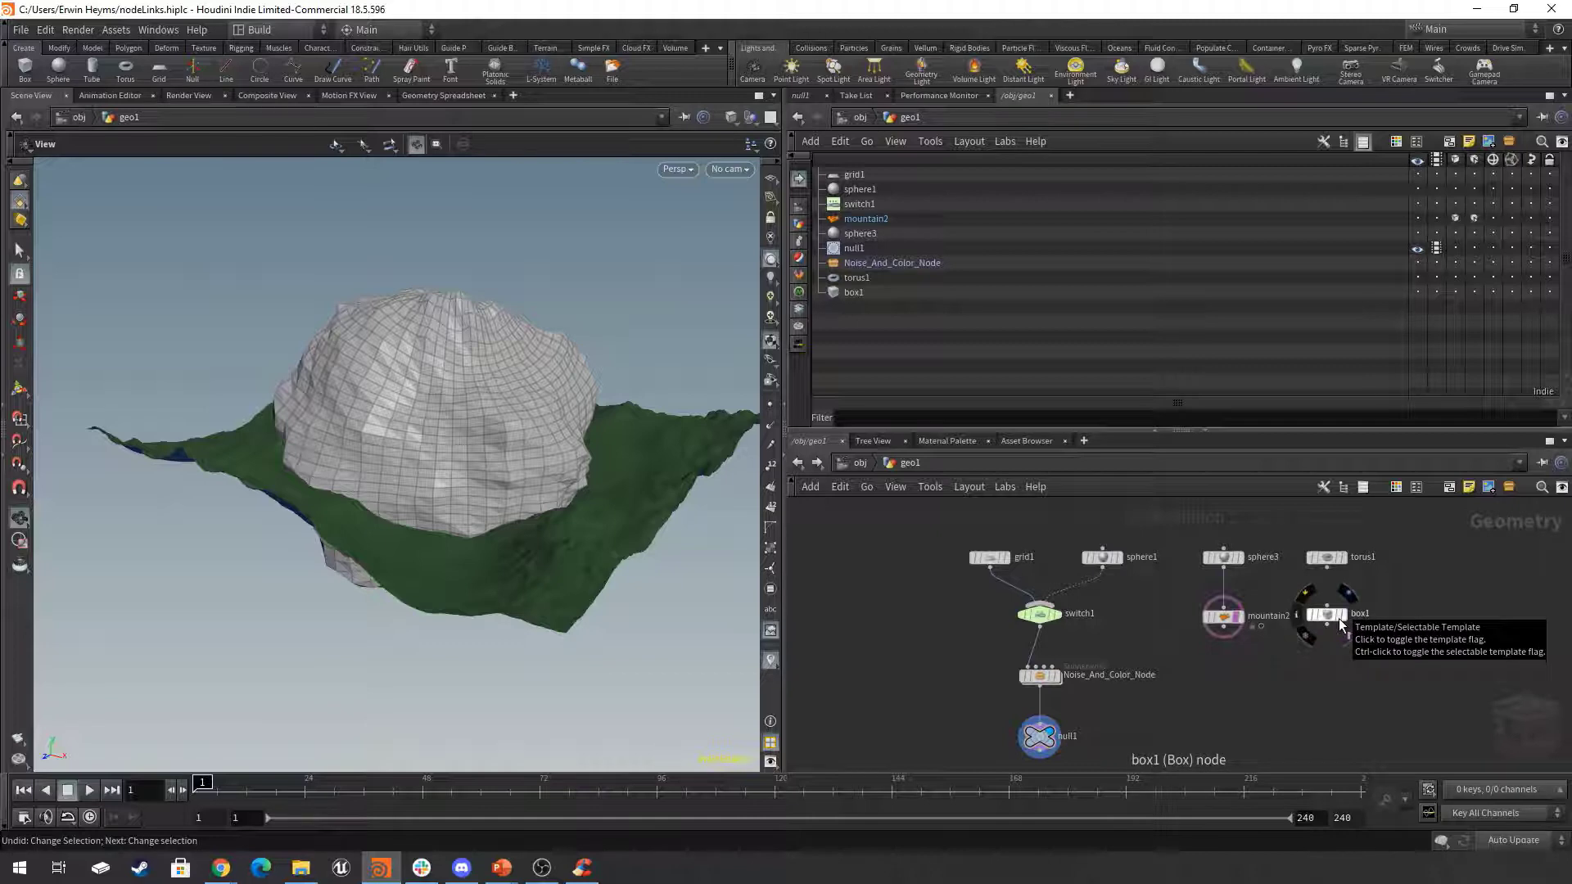
pyautogui.click(1340, 624)
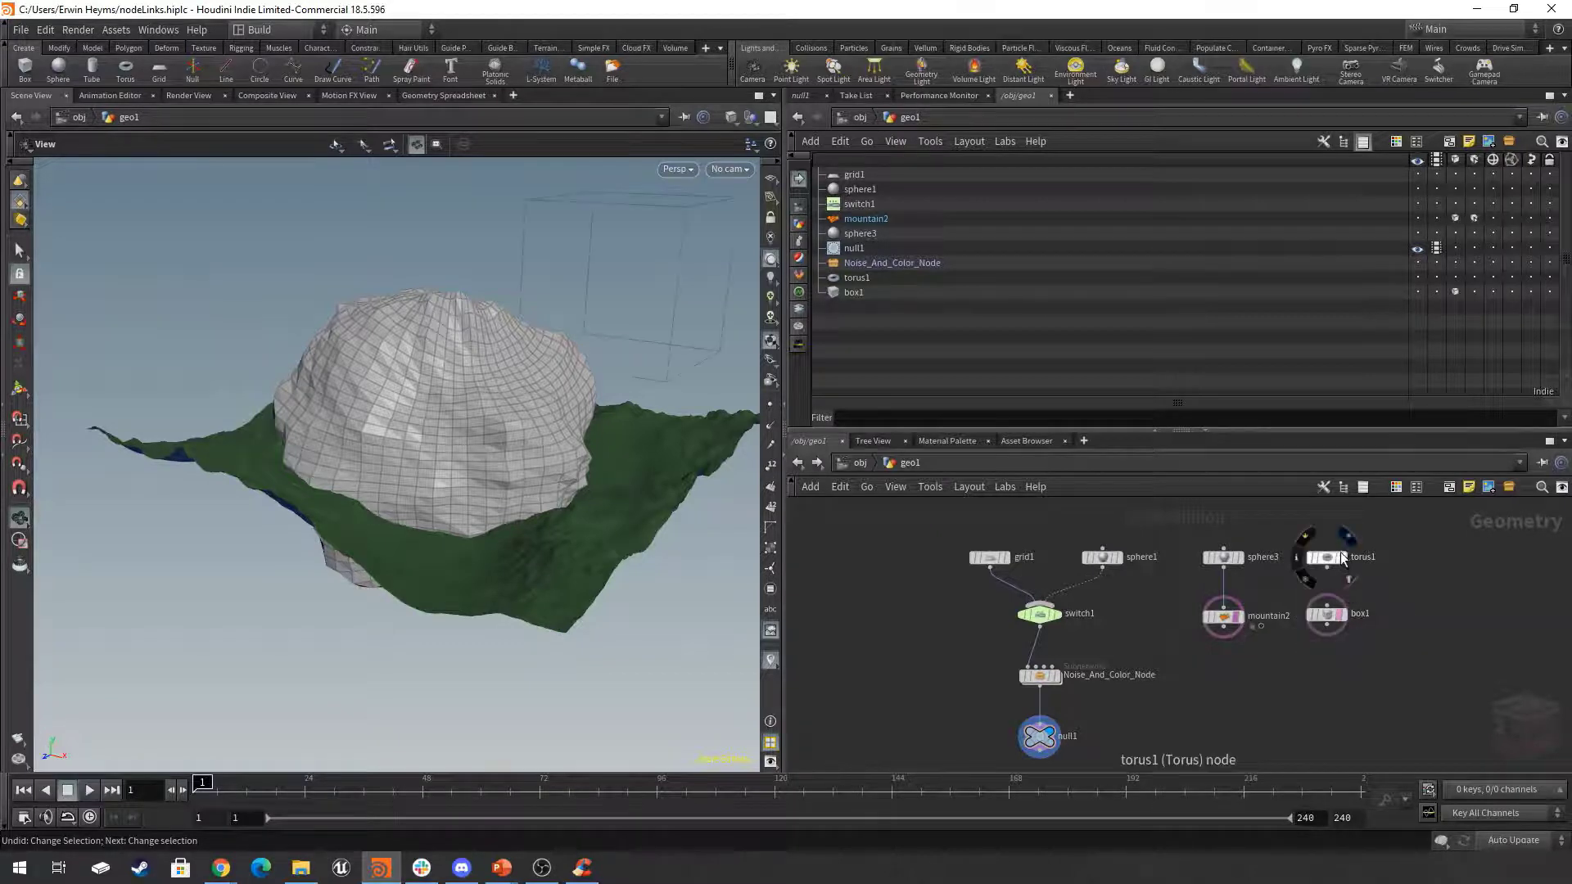
pyautogui.click(1348, 579)
pyautogui.moveTo(590, 414); pyautogui.dragTo(450, 459)
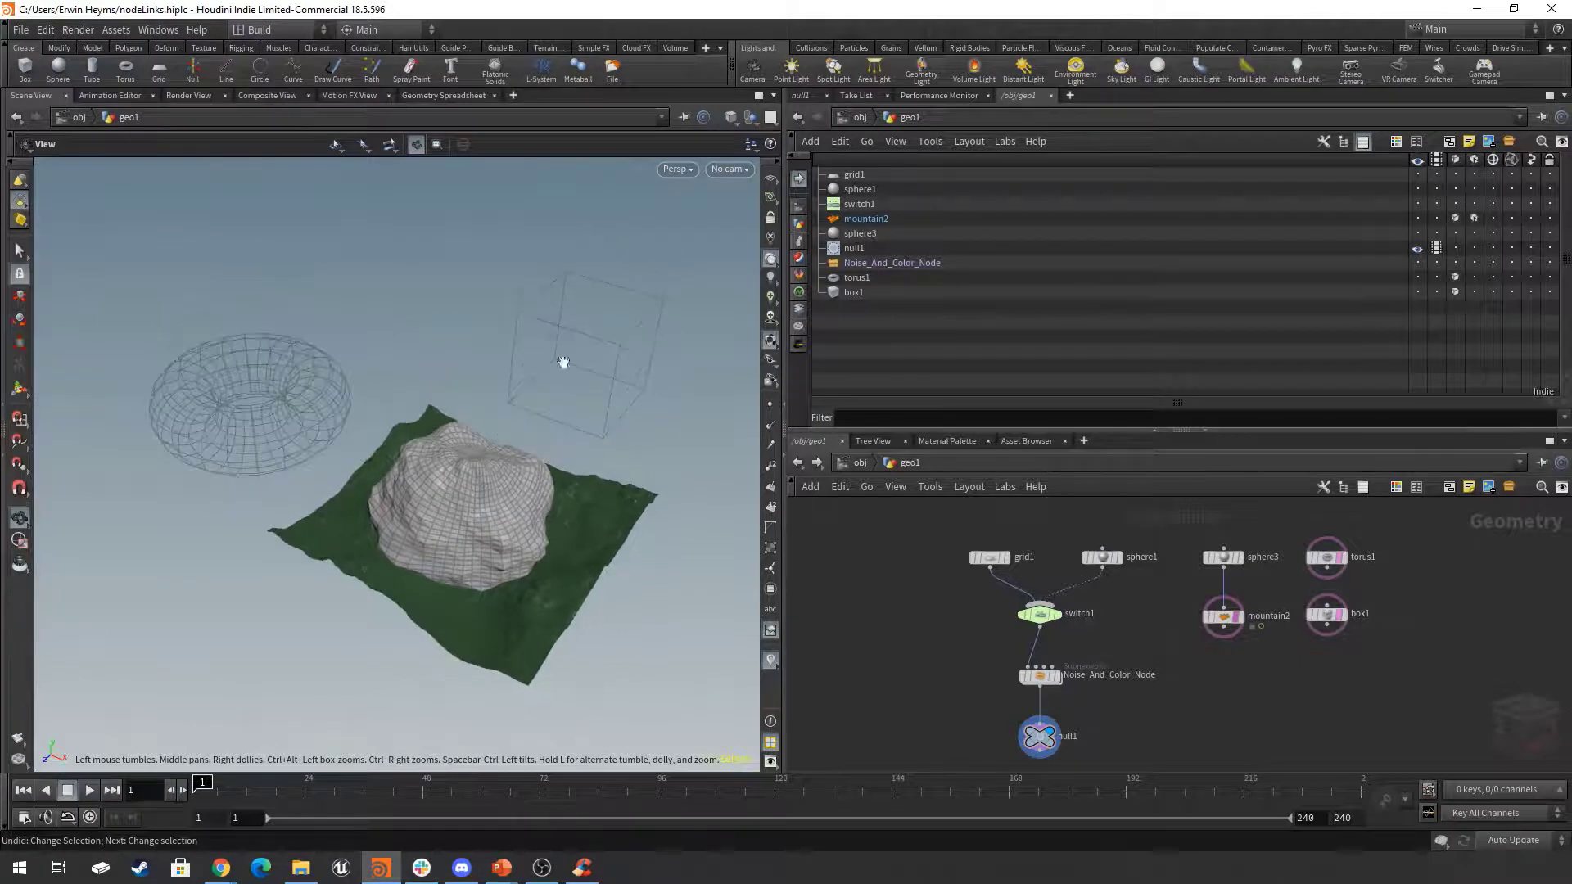
pyautogui.moveTo(1166, 720); pyautogui.dragTo(1148, 692, button='middle')
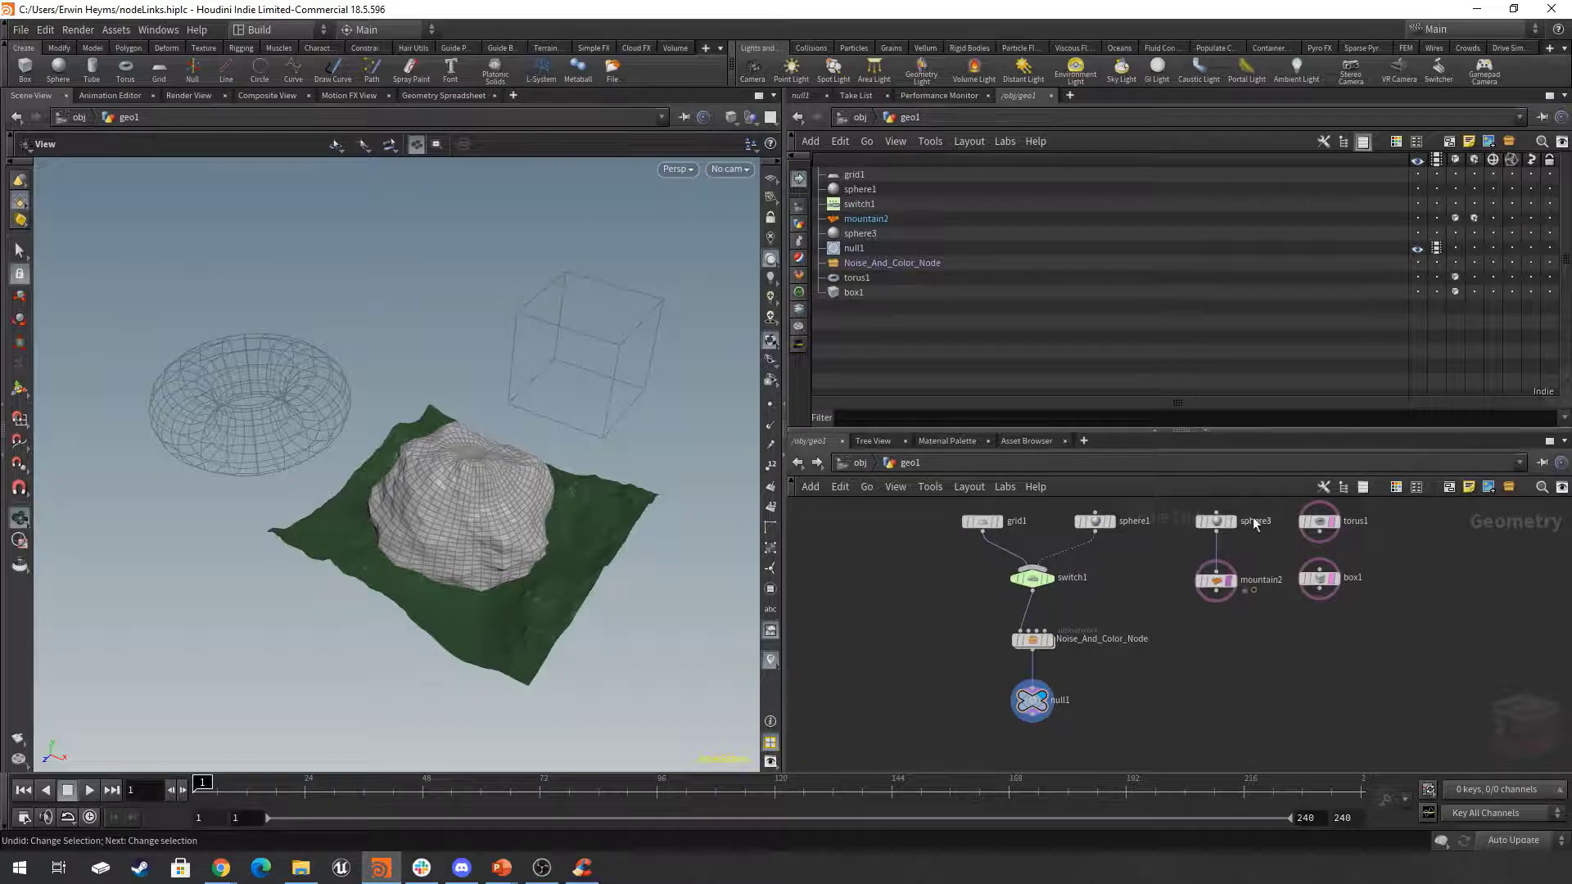
# Go up to the obj level and deselect geo1 to see what the object displays.
pyautogui.click(858, 463)
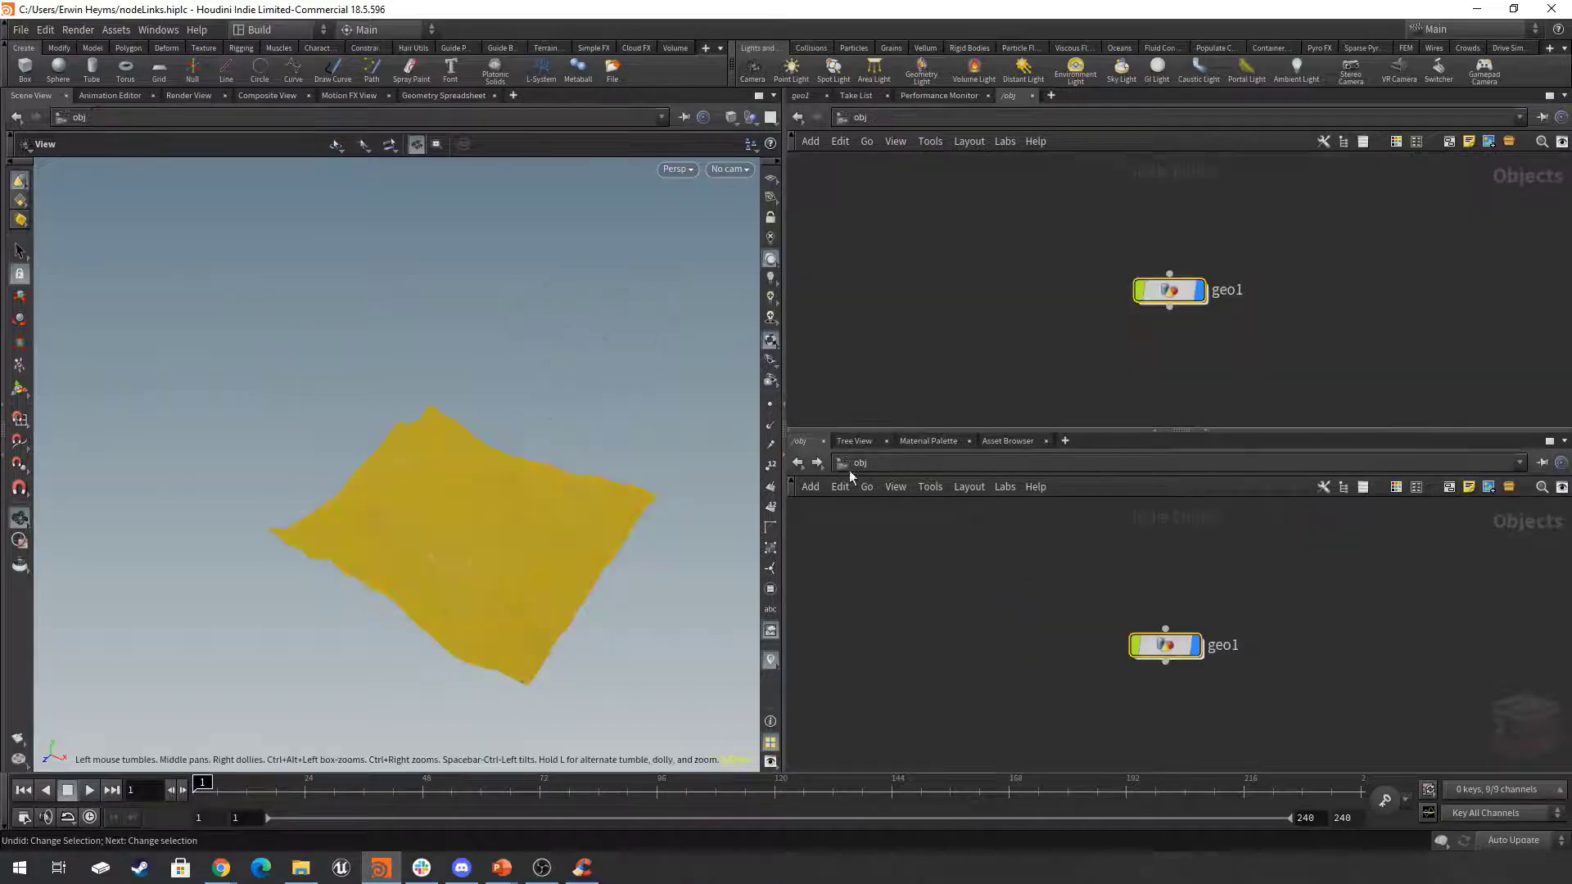
pyautogui.click(1192, 718)
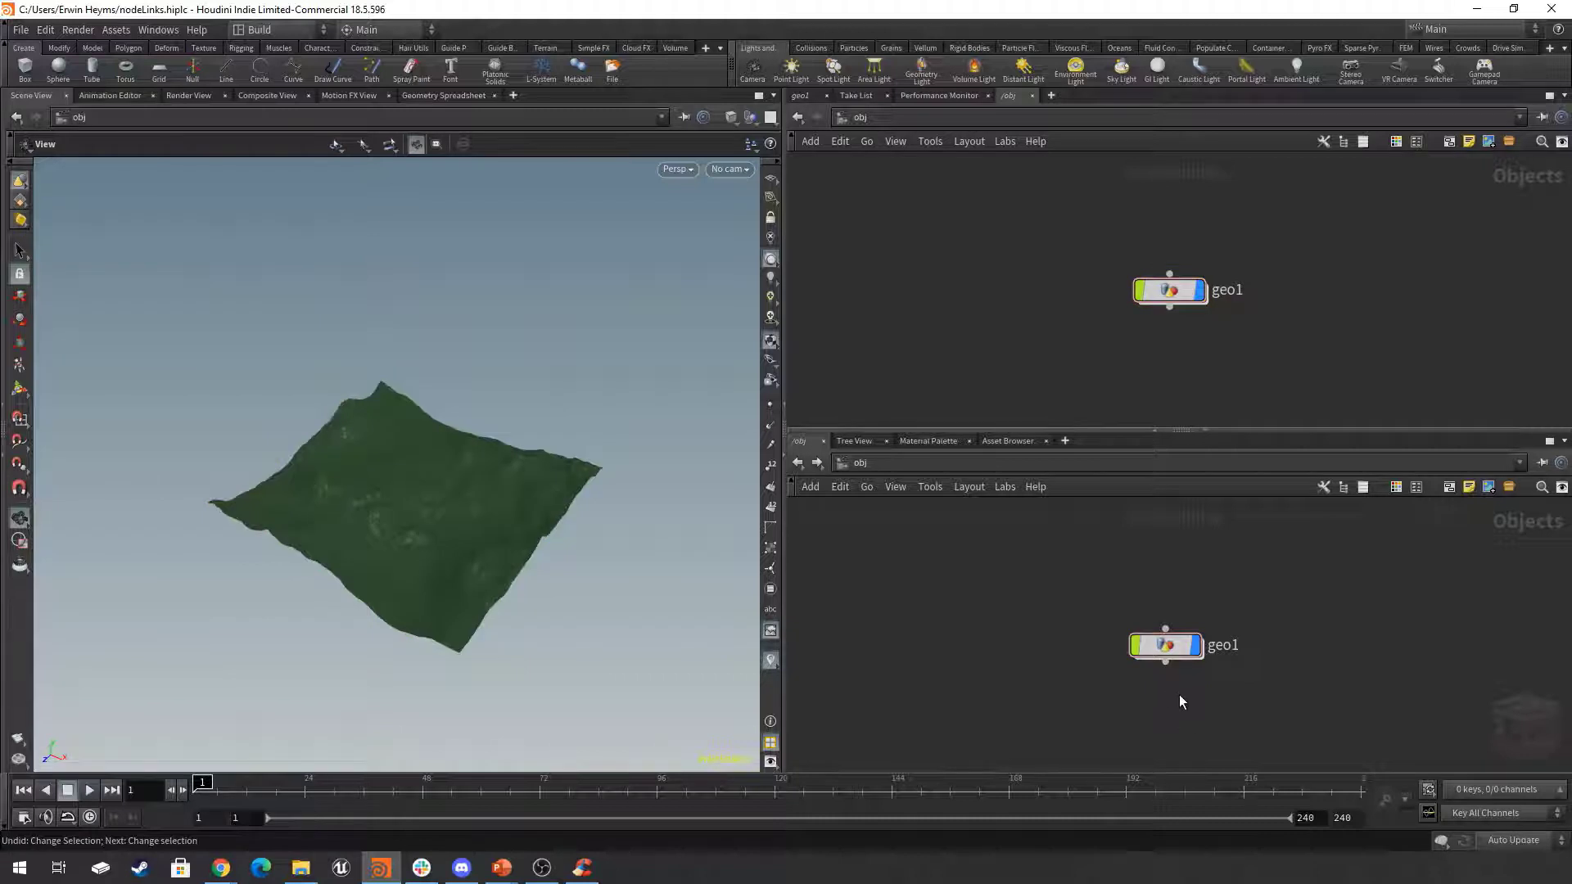
pyautogui.moveTo(1174, 651)
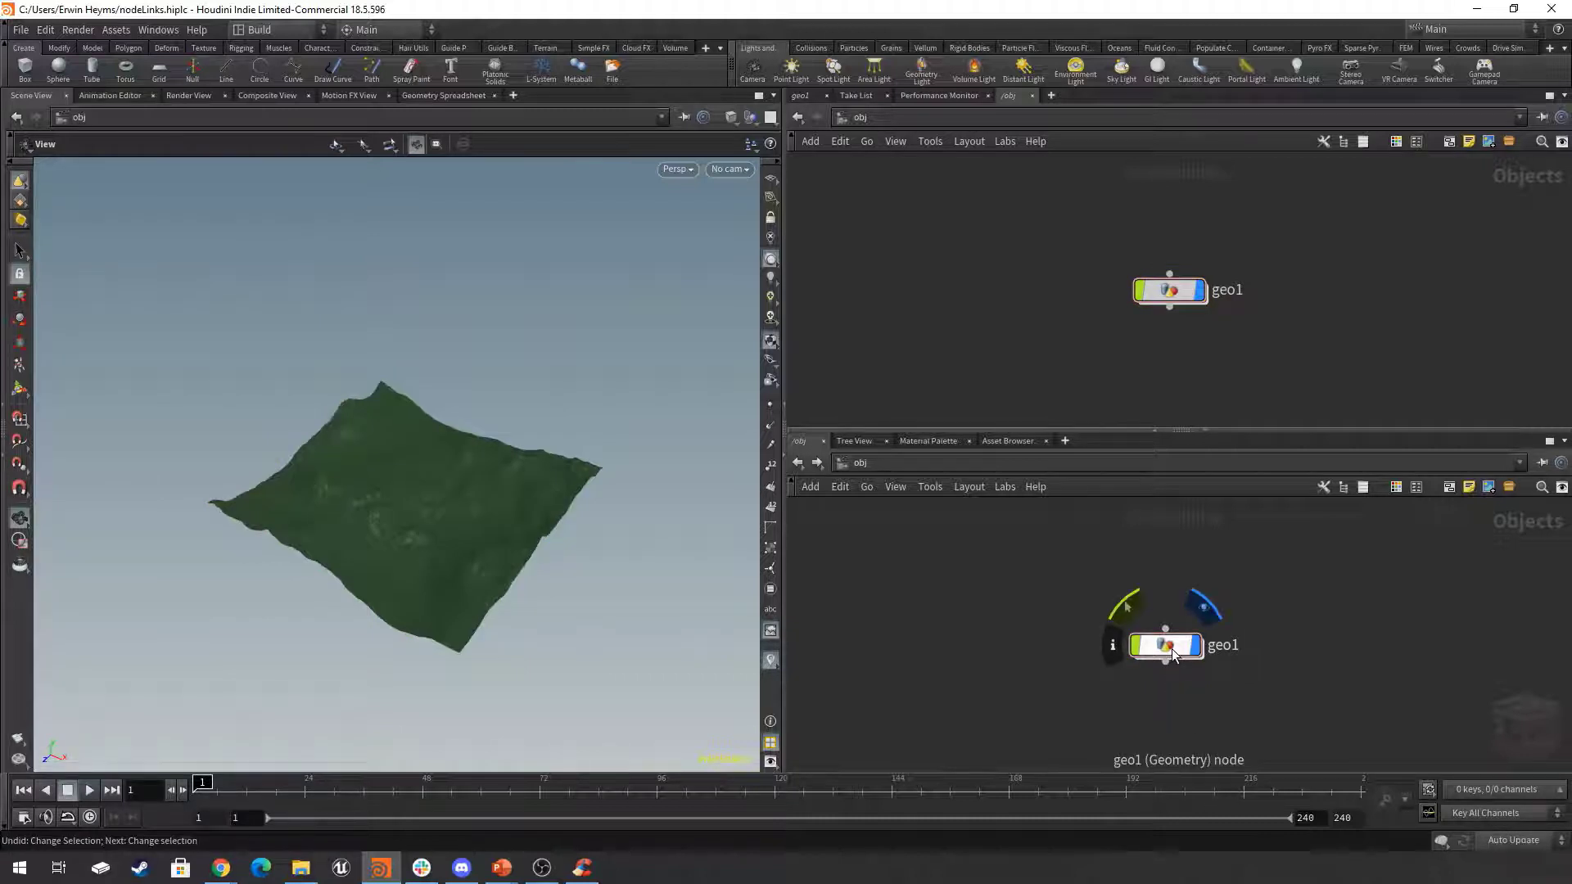
# Go inside geo1, show the viewport handles of sphere3, torus1, box1 and mountain2 in turn, and return to the View tool.
pyautogui.doubleClick(1172, 649)
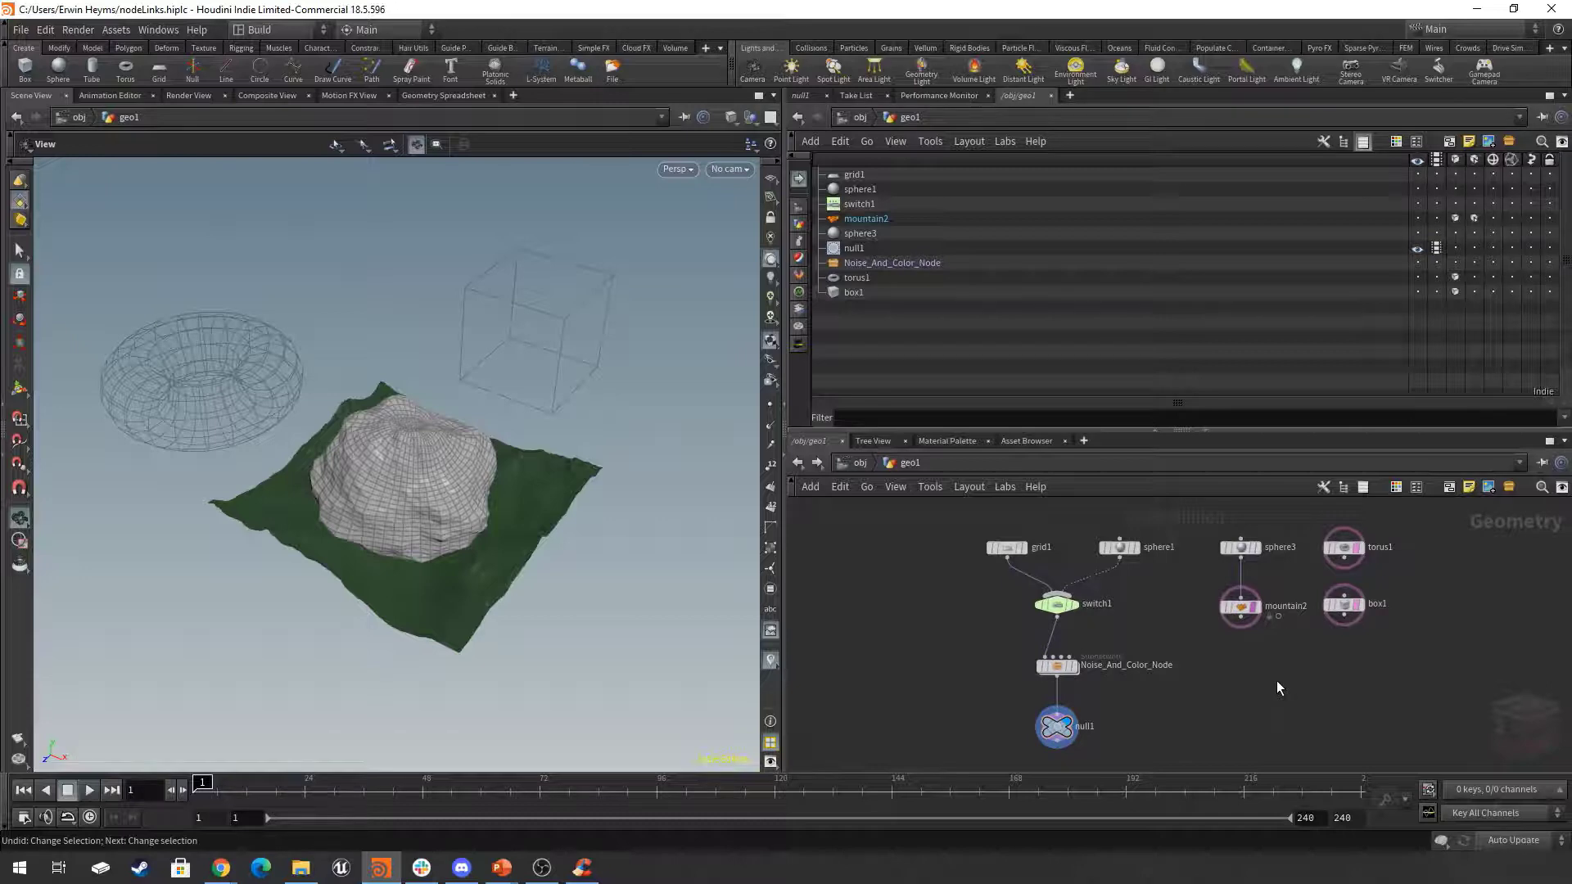
pyautogui.click(1237, 547)
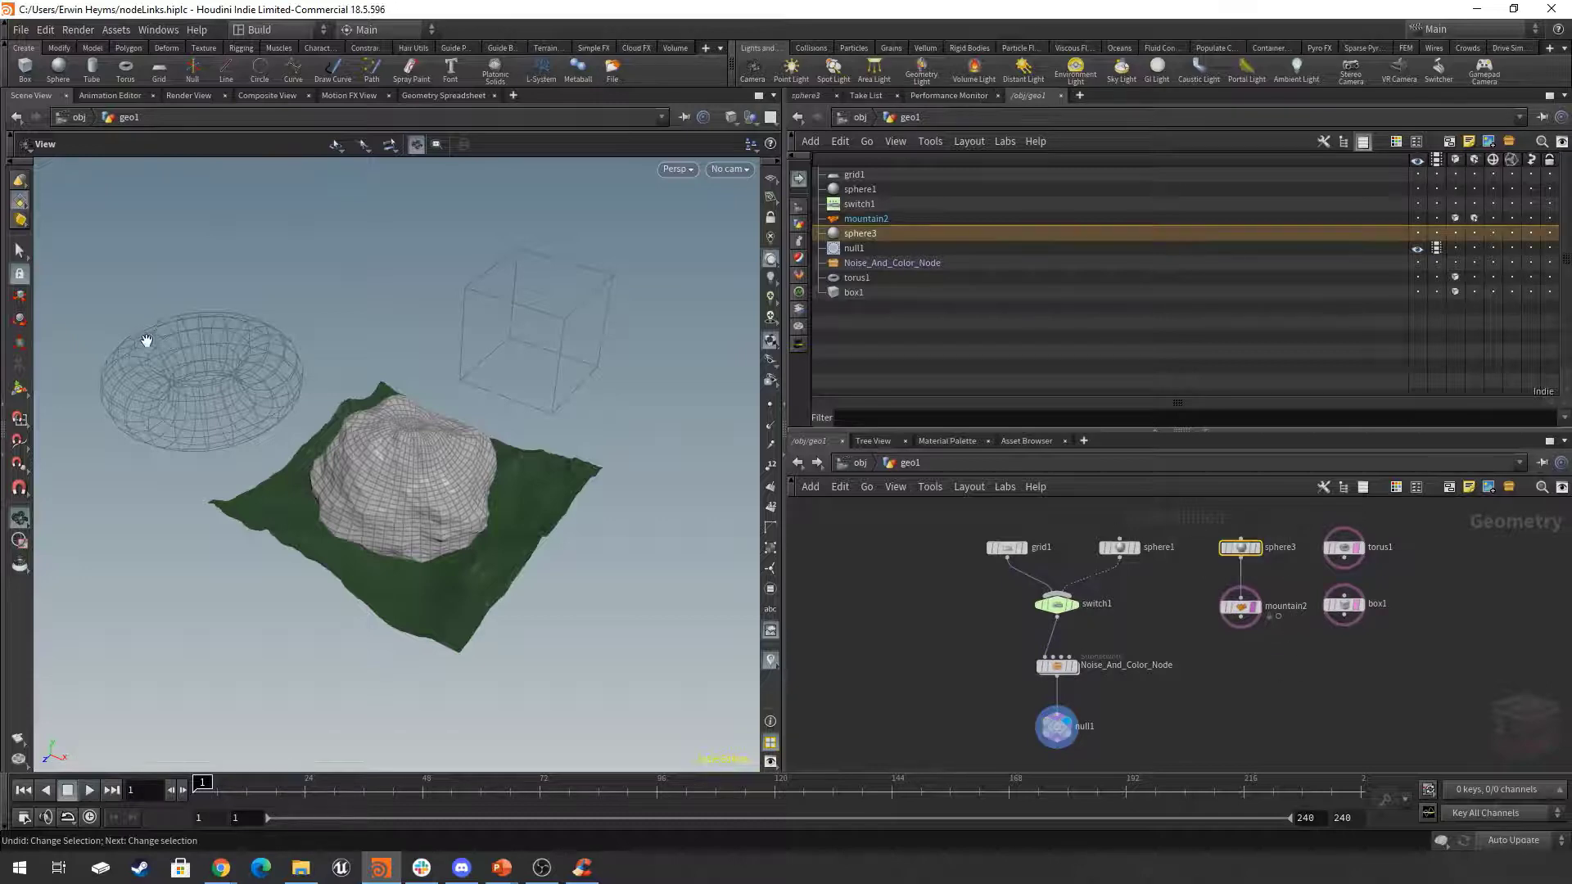
pyautogui.click(21, 390)
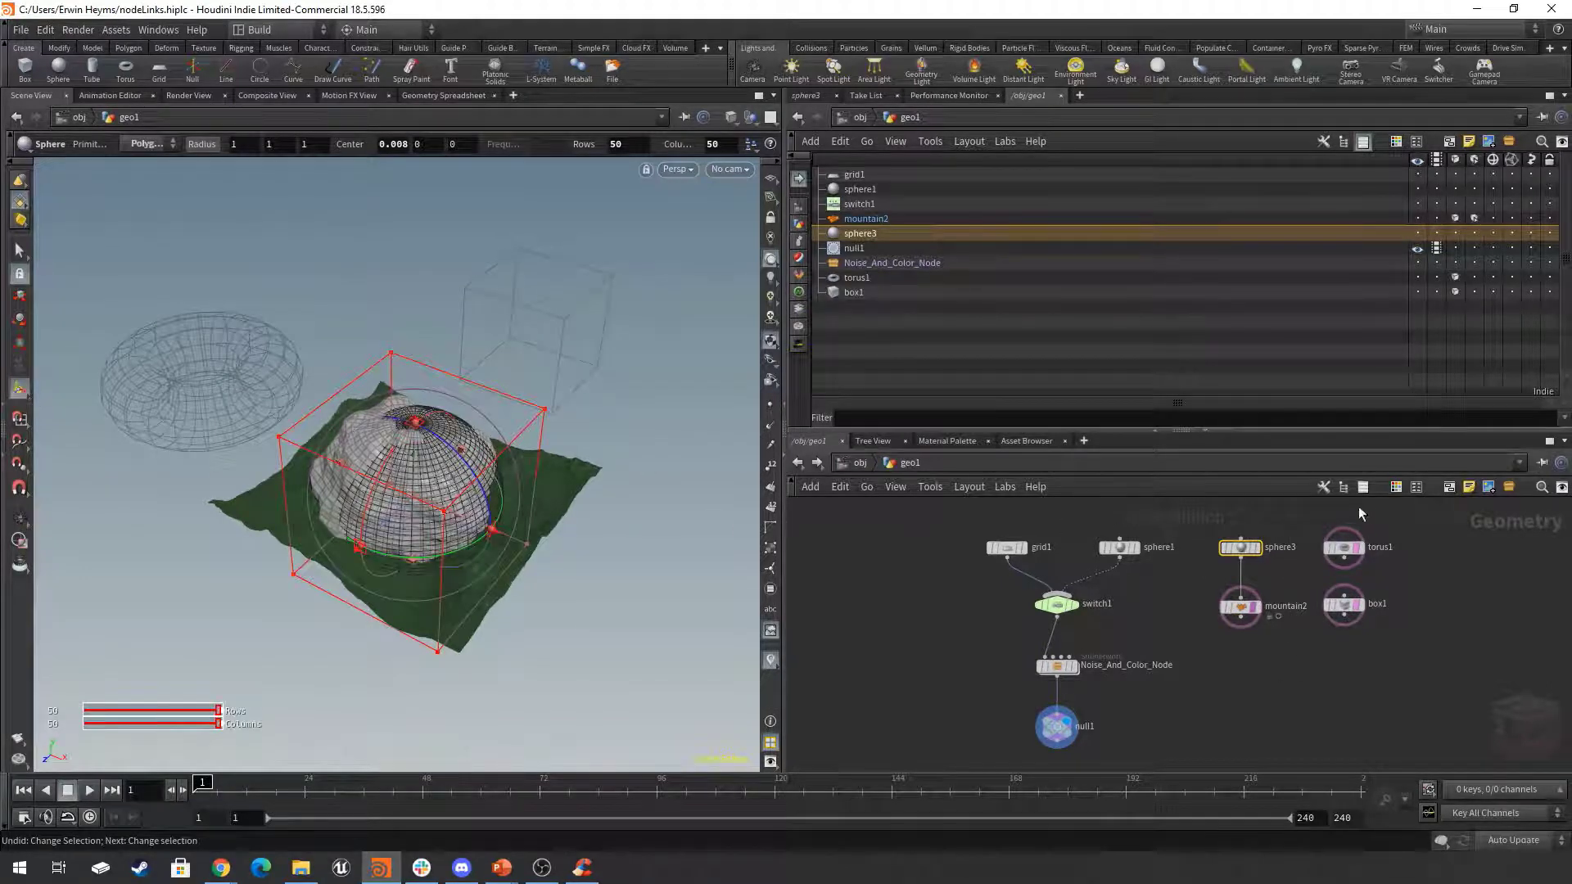
pyautogui.click(1344, 548)
pyautogui.click(1344, 605)
pyautogui.click(1240, 606)
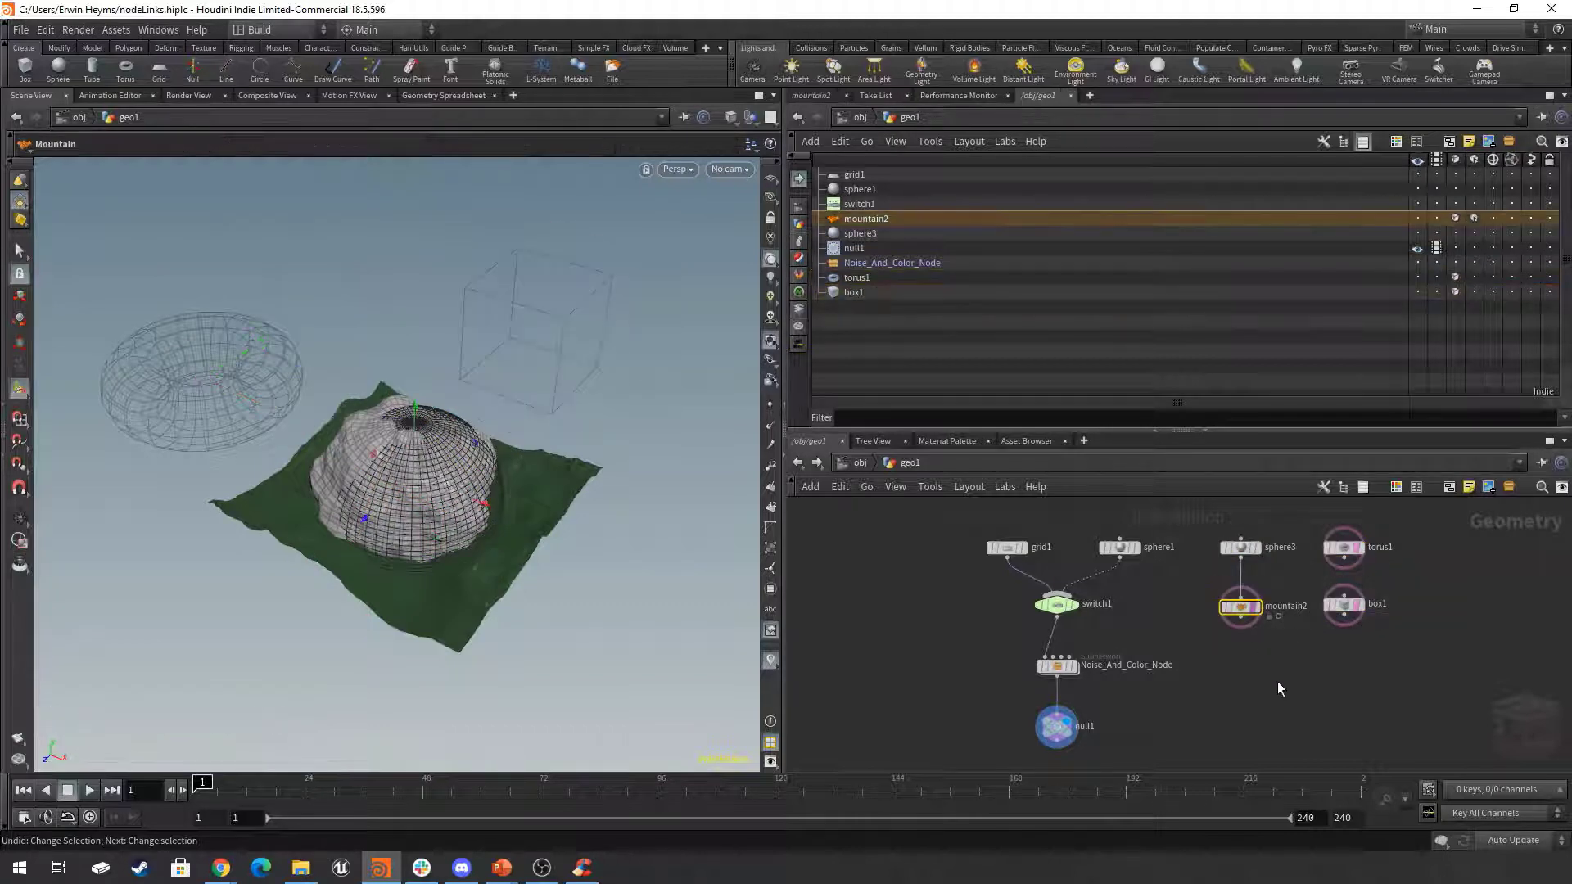
pyautogui.click(1163, 659)
pyautogui.click(20, 519)
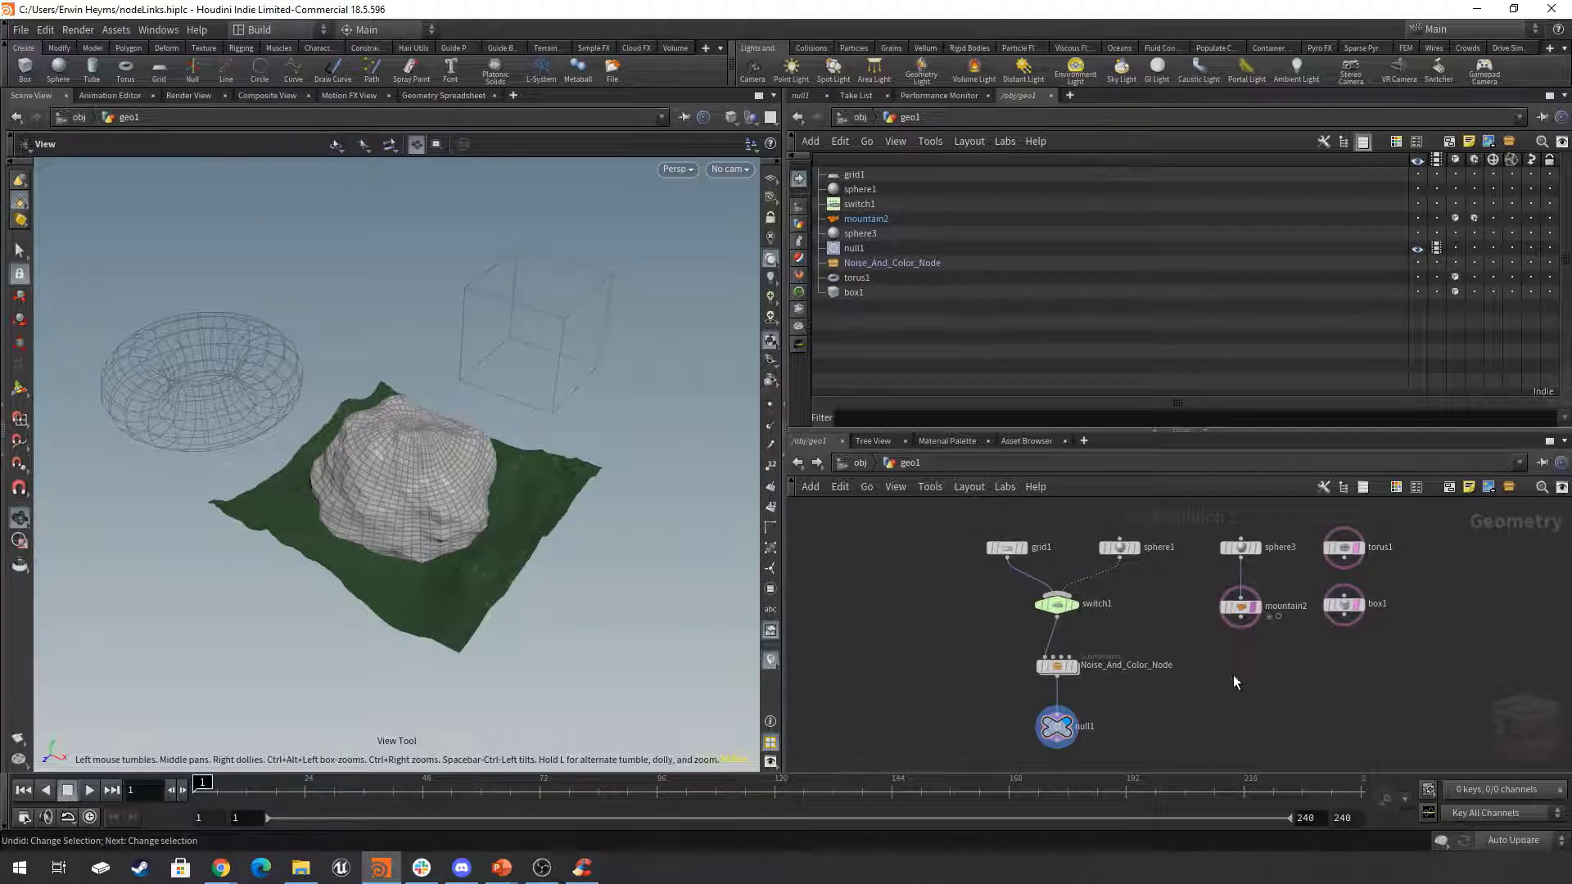
# Make null1 the only node with the template flag on, and set the display flag on mountain2.
pyautogui.click(1070, 739)
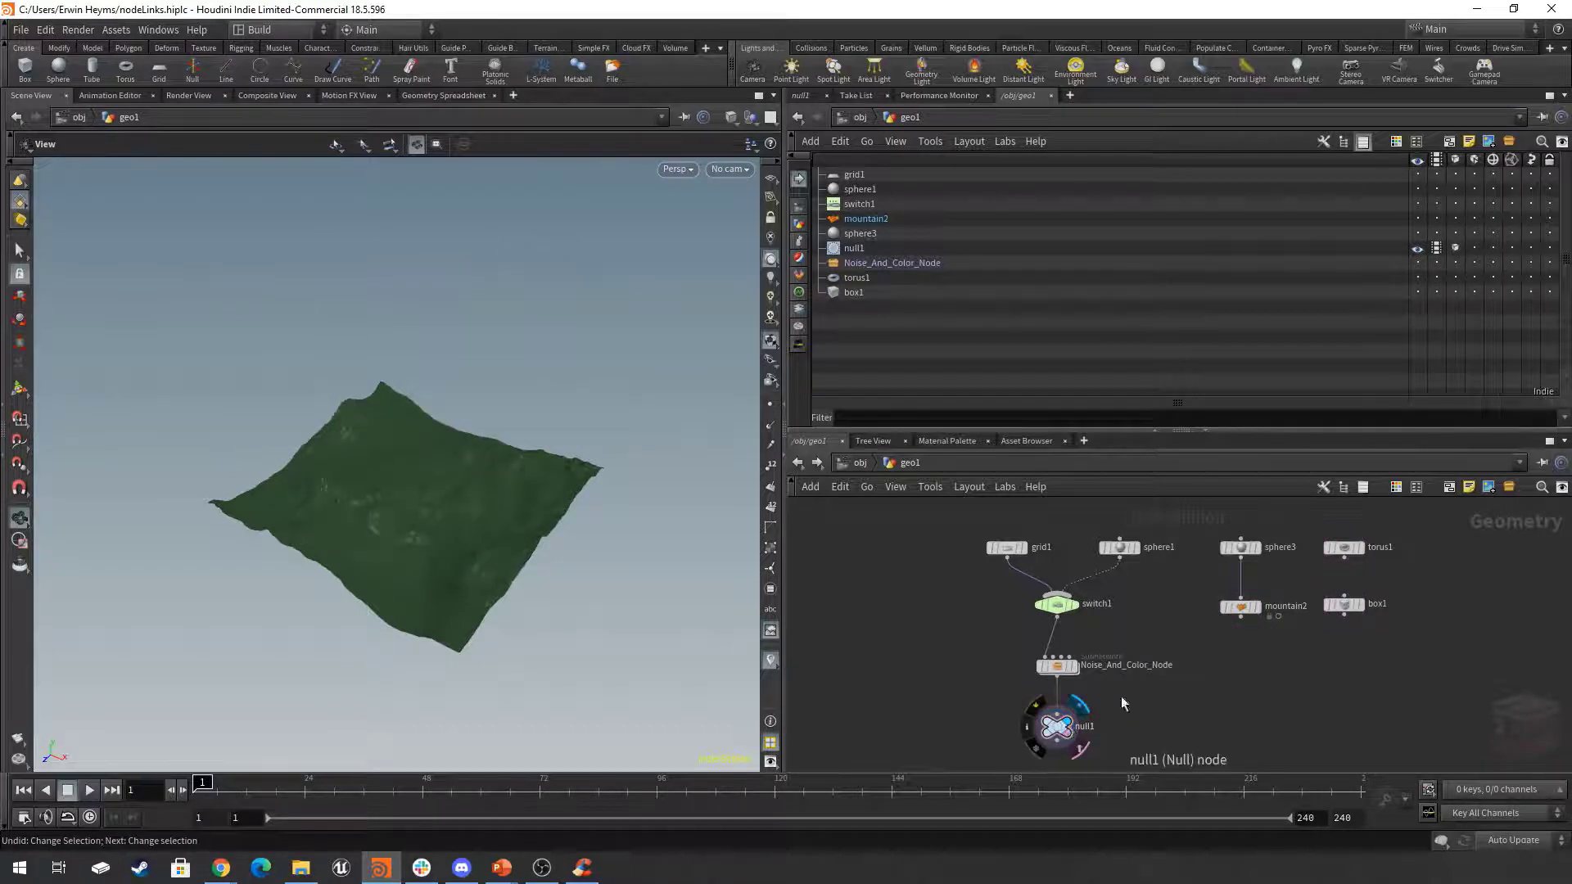
pyautogui.click(1258, 609)
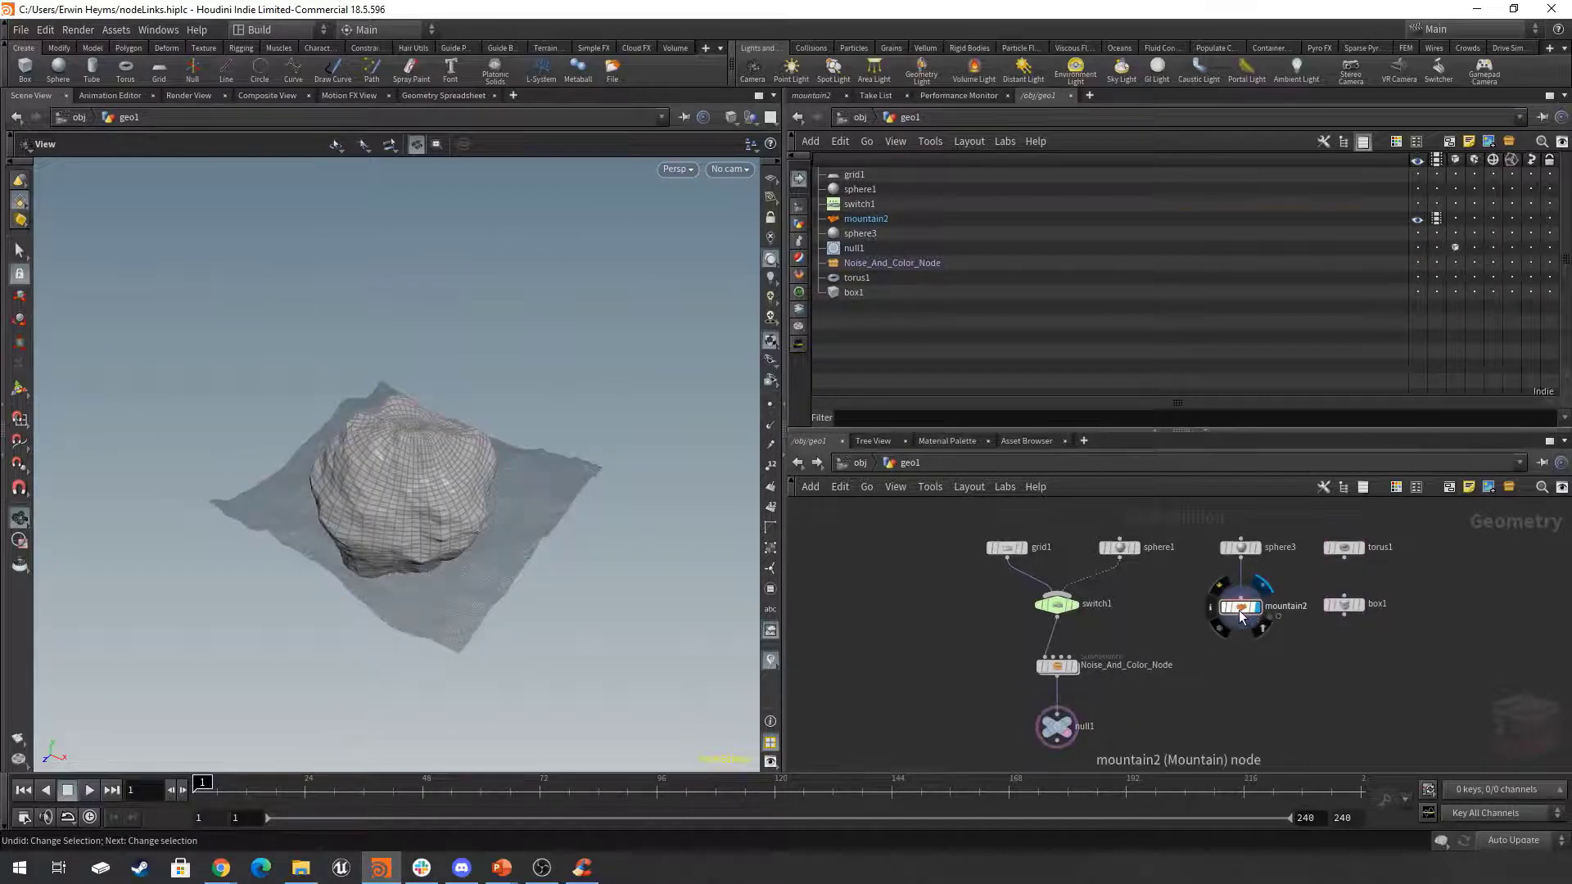
pyautogui.click(1256, 610)
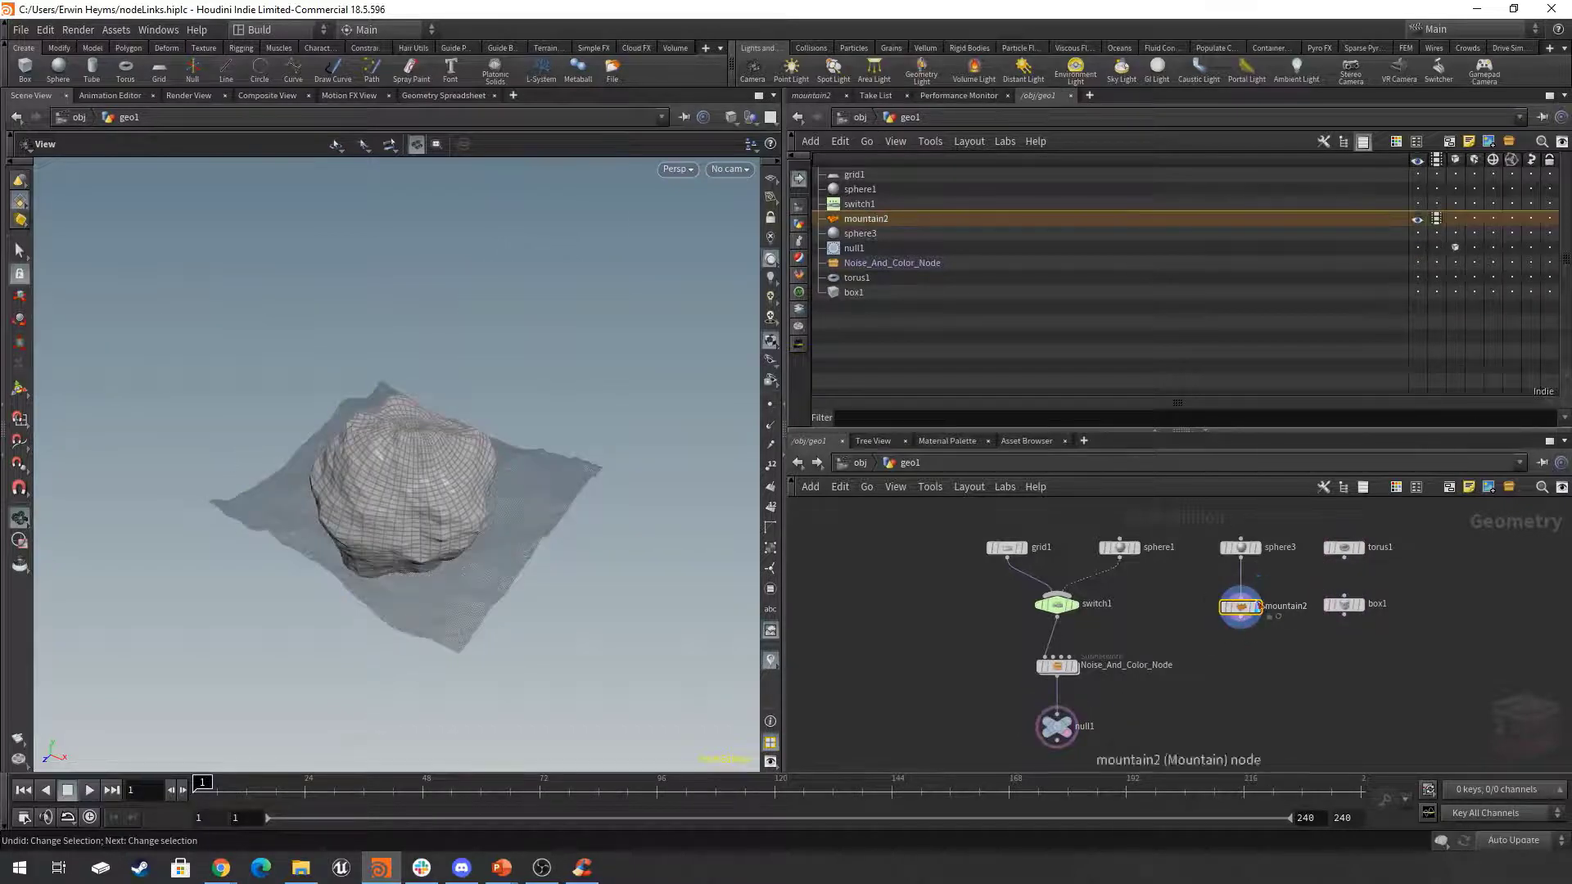
pyautogui.click(1219, 706)
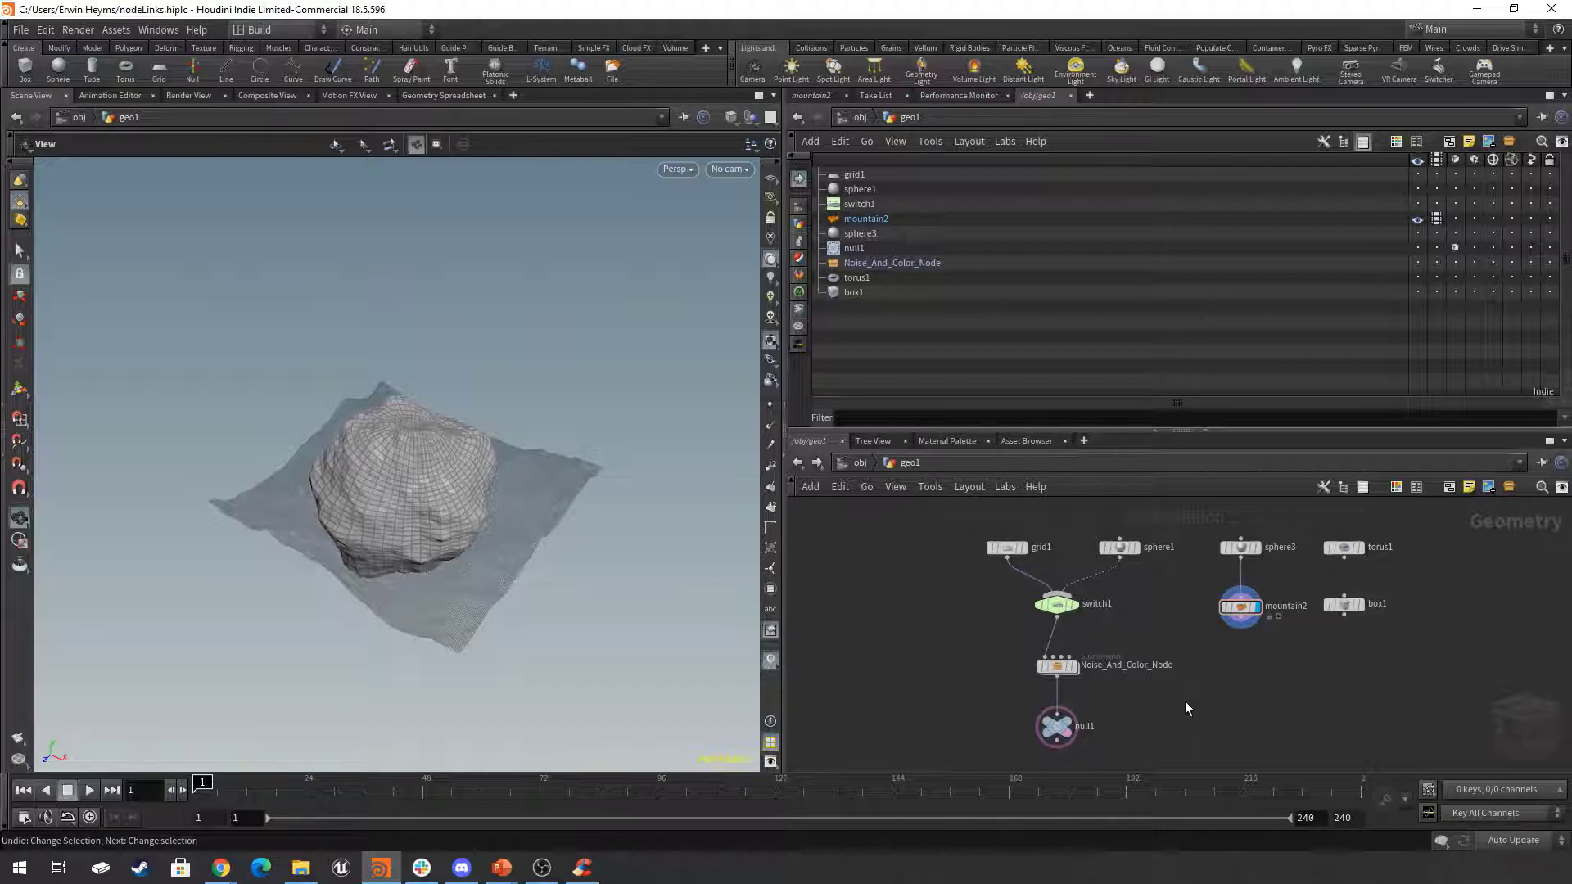
# Set the display flag back on null1 and try its selectable template flag, leaving only its template flag on.
pyautogui.click(1073, 728)
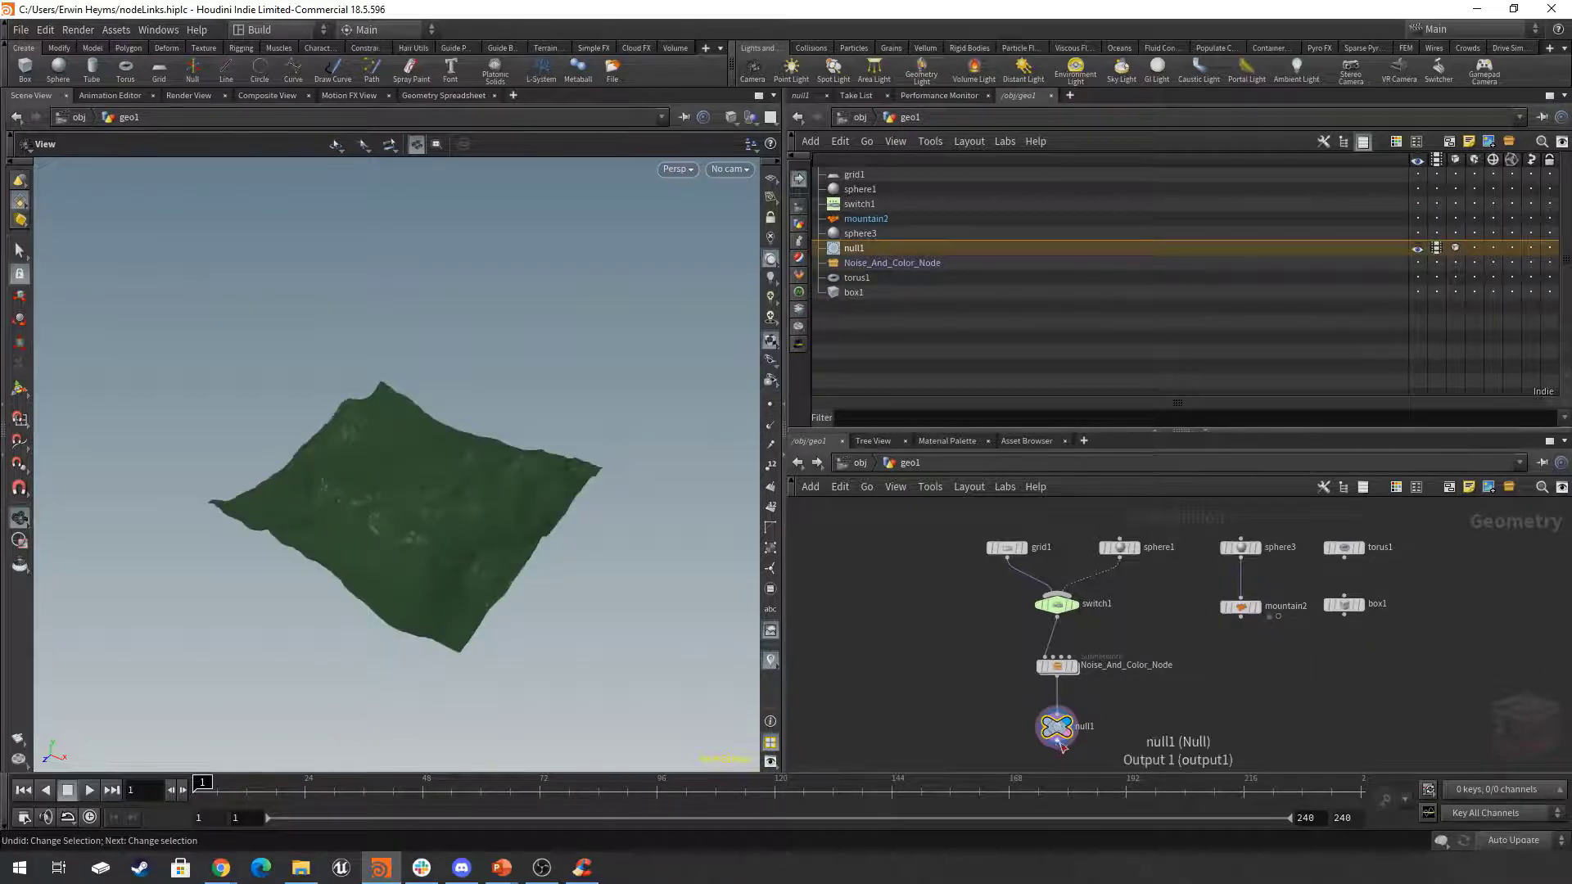
pyautogui.scroll(3, 1065, 731)
pyautogui.click(1077, 734)
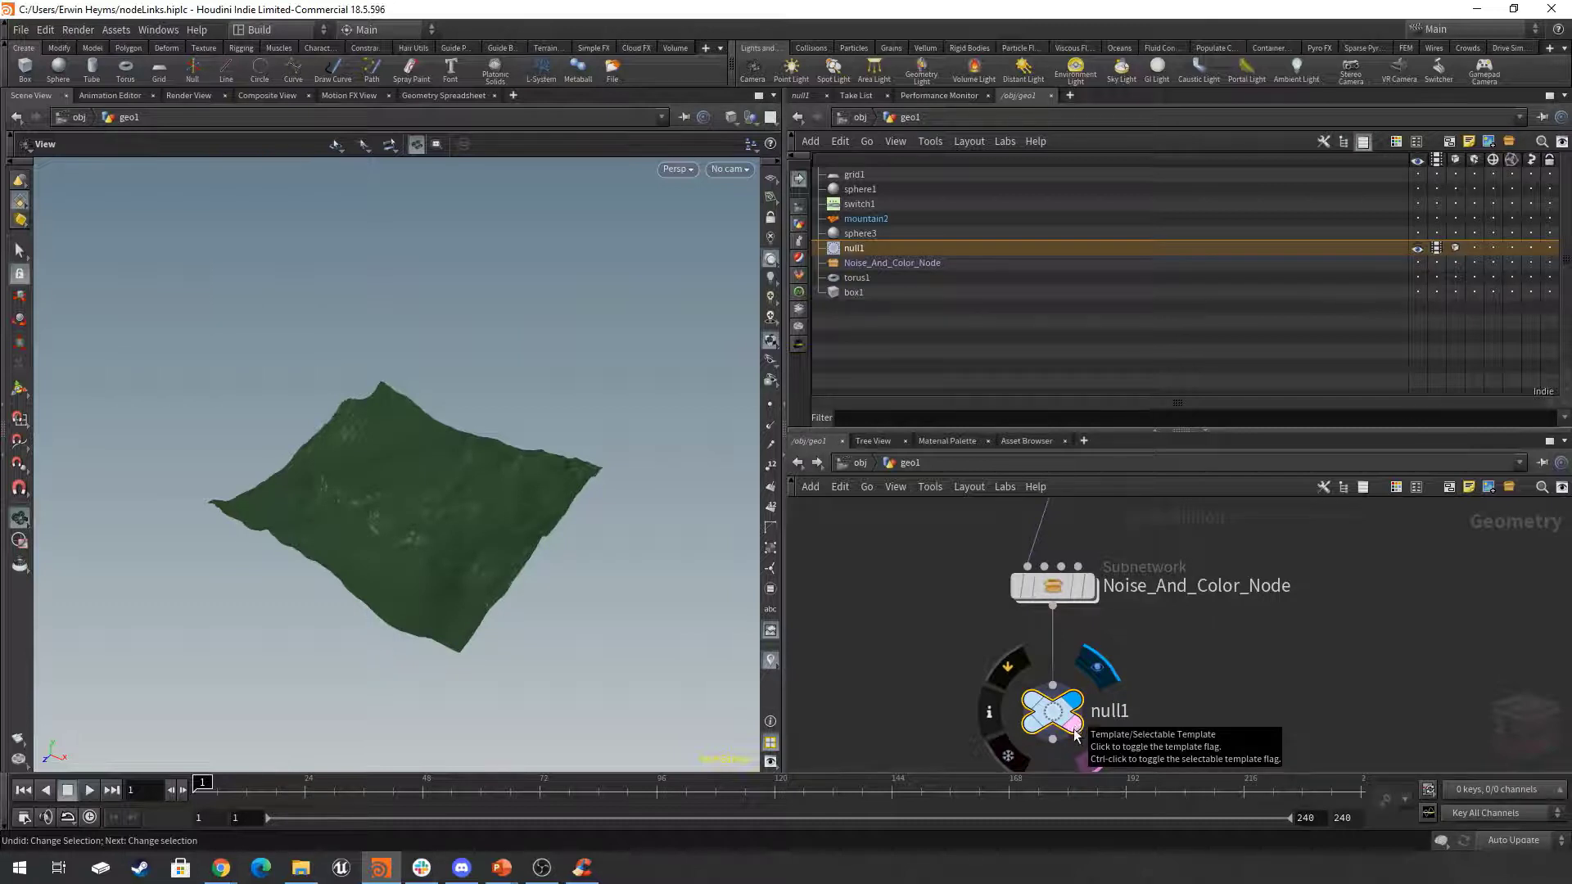
pyautogui.scroll(-2, 1212, 675)
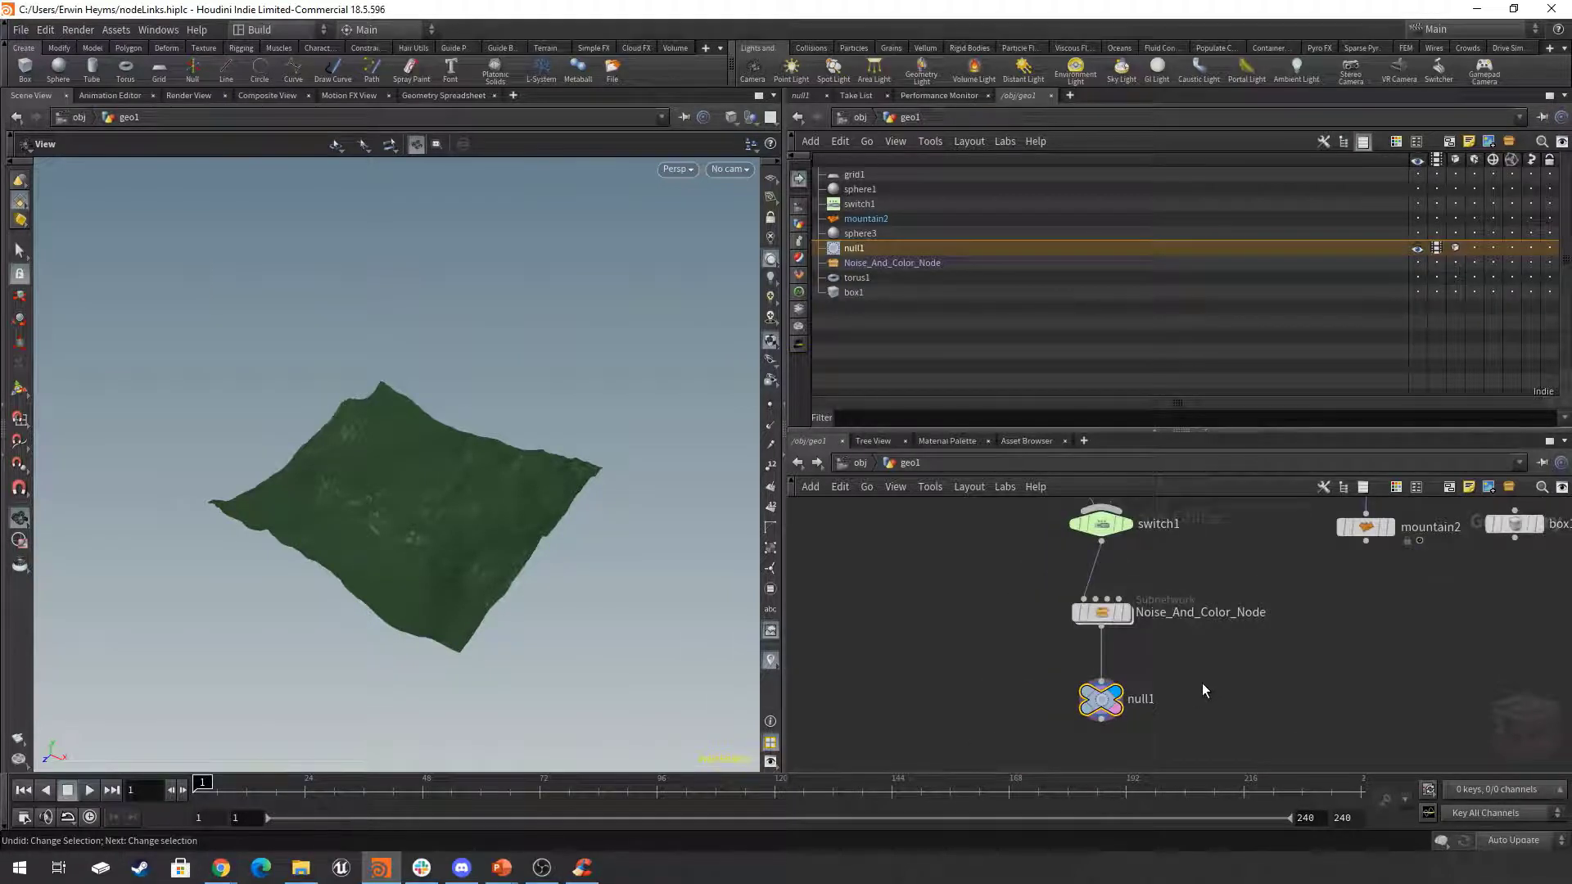
pyautogui.moveTo(1192, 698); pyautogui.dragTo(1203, 685, button='middle')
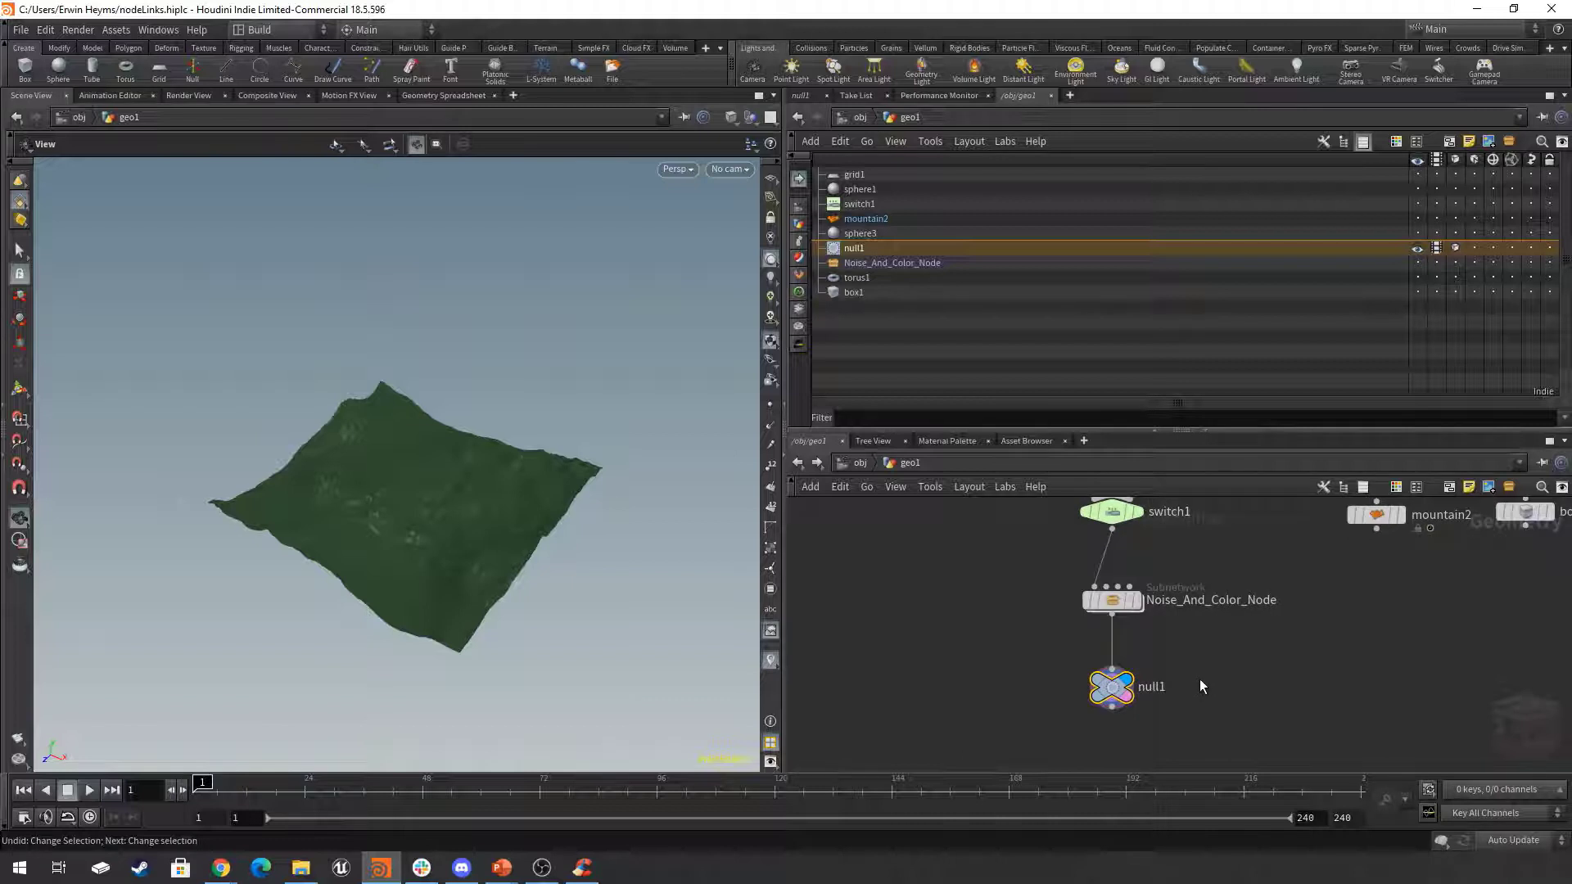
pyautogui.moveTo(1132, 702)
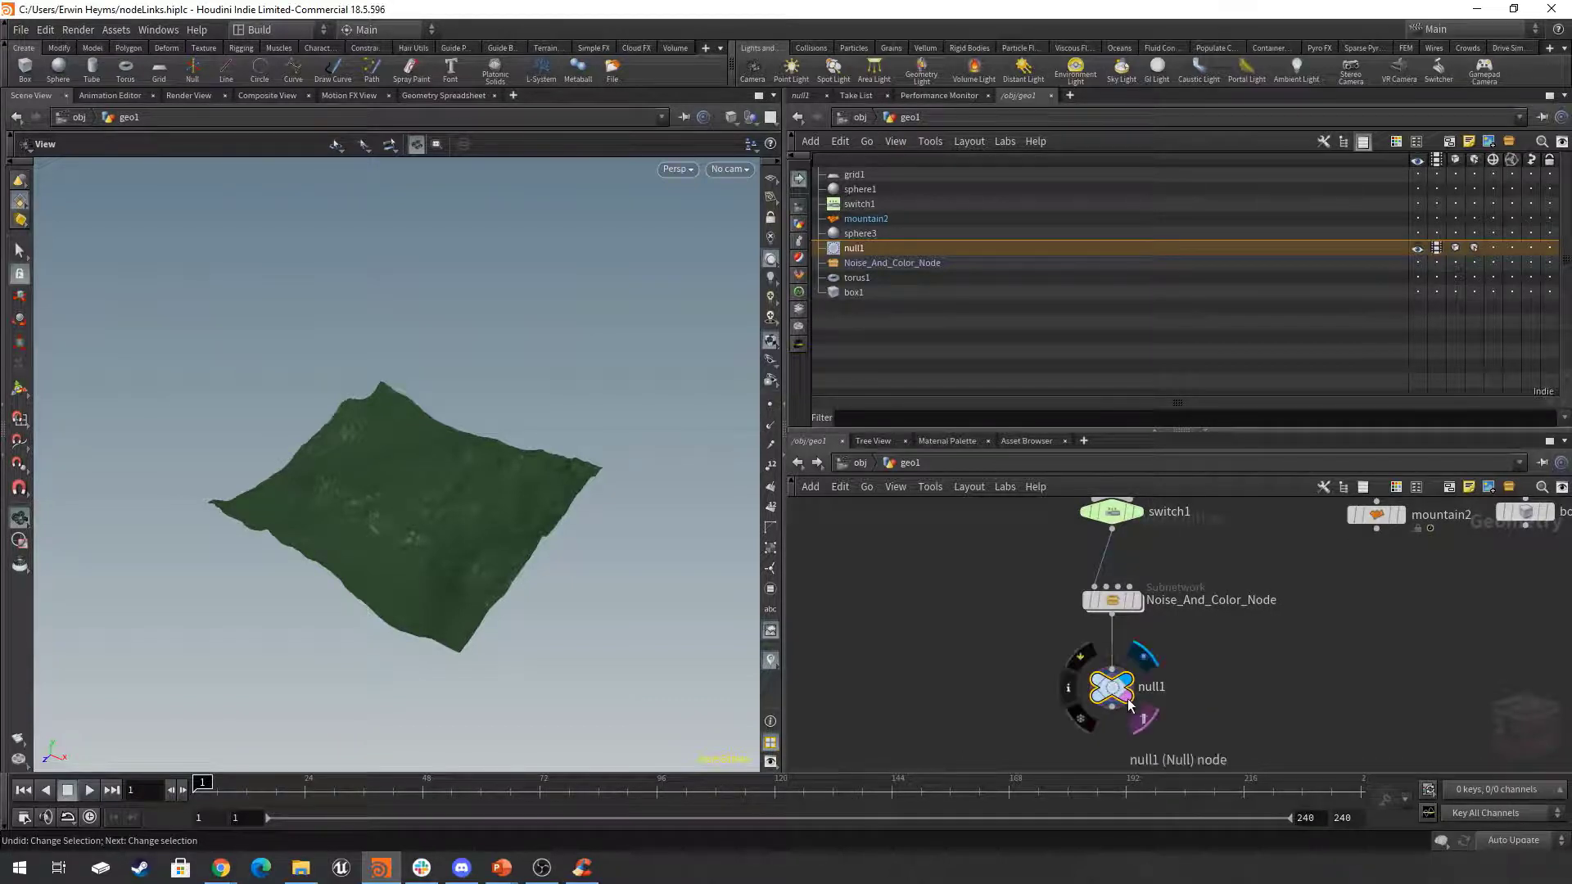
pyautogui.click(1135, 710)
pyautogui.click(1261, 665)
pyautogui.press('h')
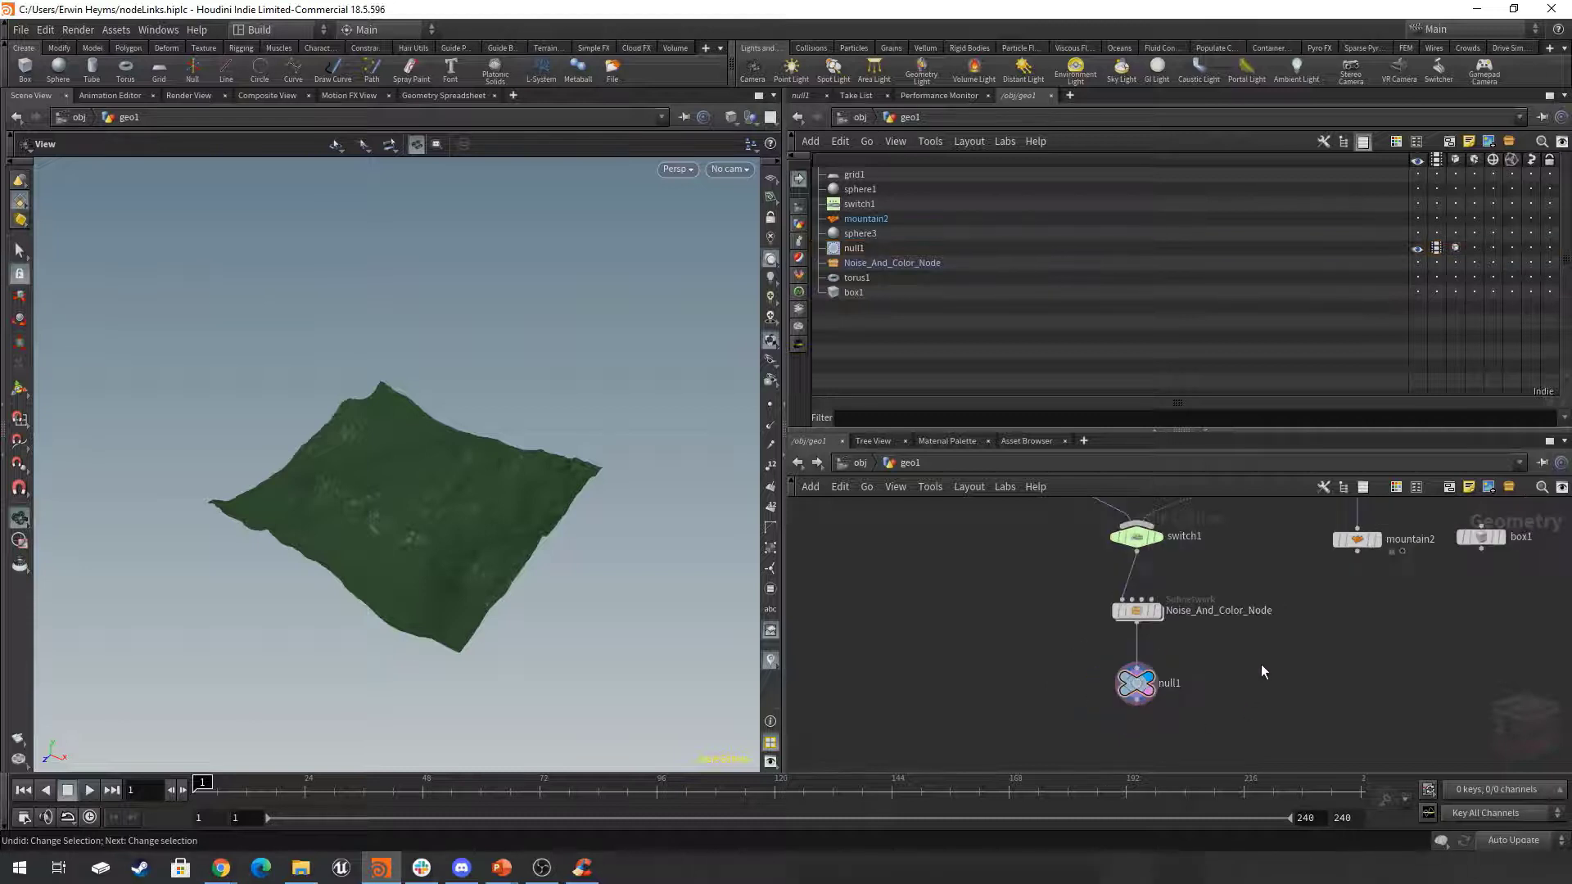
# Turn on the bypass flag of Noise_And_Color_Node and view the result in the viewport.
pyautogui.moveTo(1215, 689); pyautogui.dragTo(1259, 690, button='middle')
pyautogui.scroll(4, 1211, 706)
pyautogui.moveTo(1140, 653)
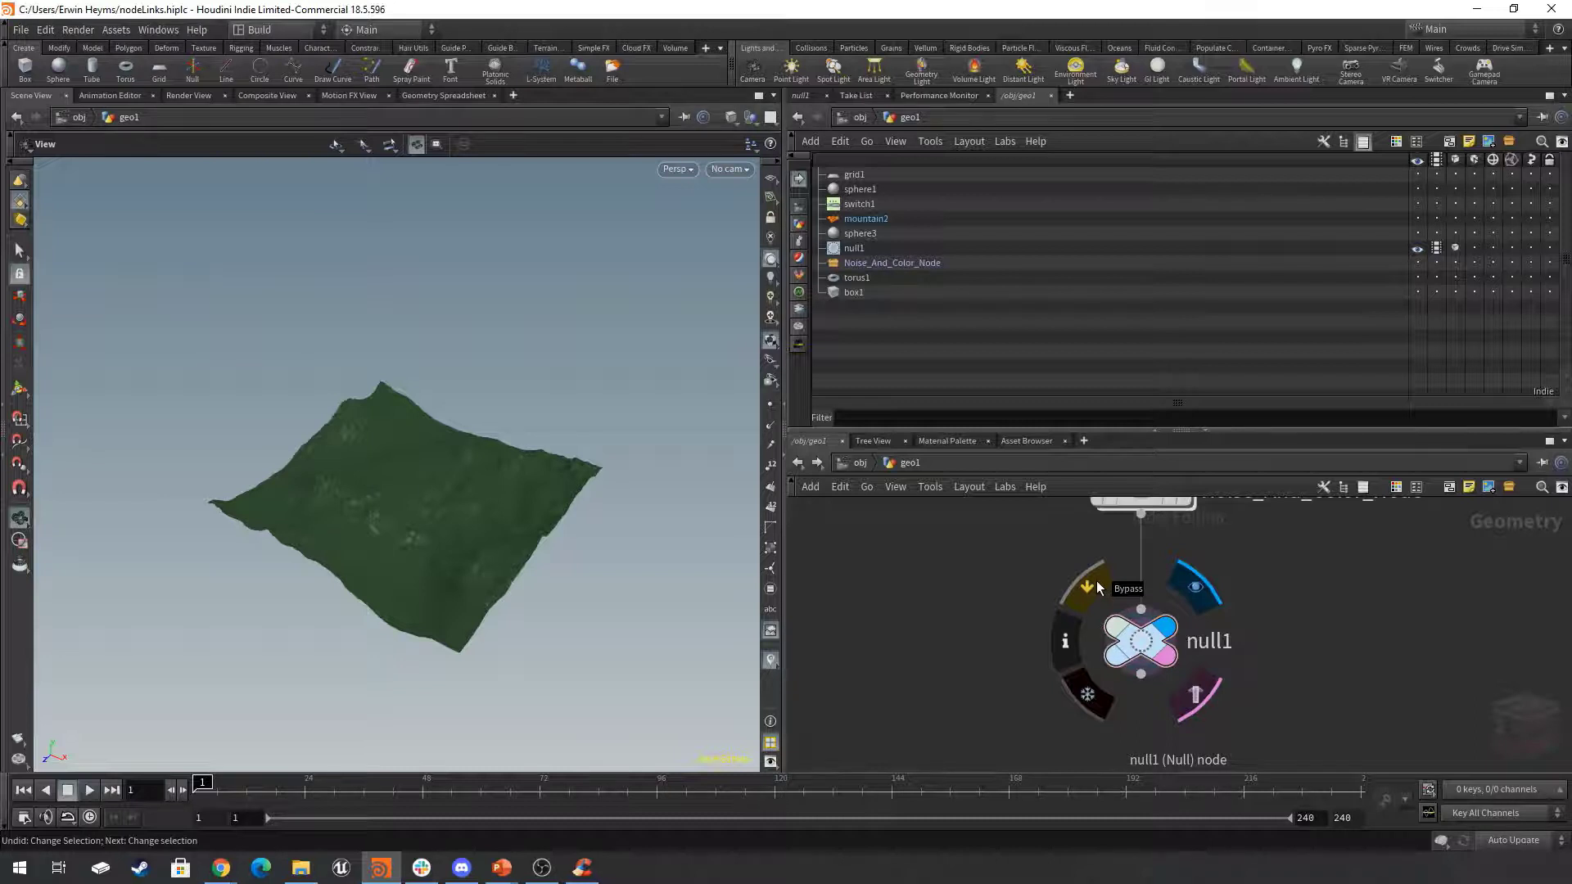
pyautogui.scroll(-1, 1100, 588)
pyautogui.moveTo(1283, 578); pyautogui.dragTo(1263, 686, button='middle')
pyautogui.scroll(-1, 1252, 681)
pyautogui.scroll(1, 1251, 701)
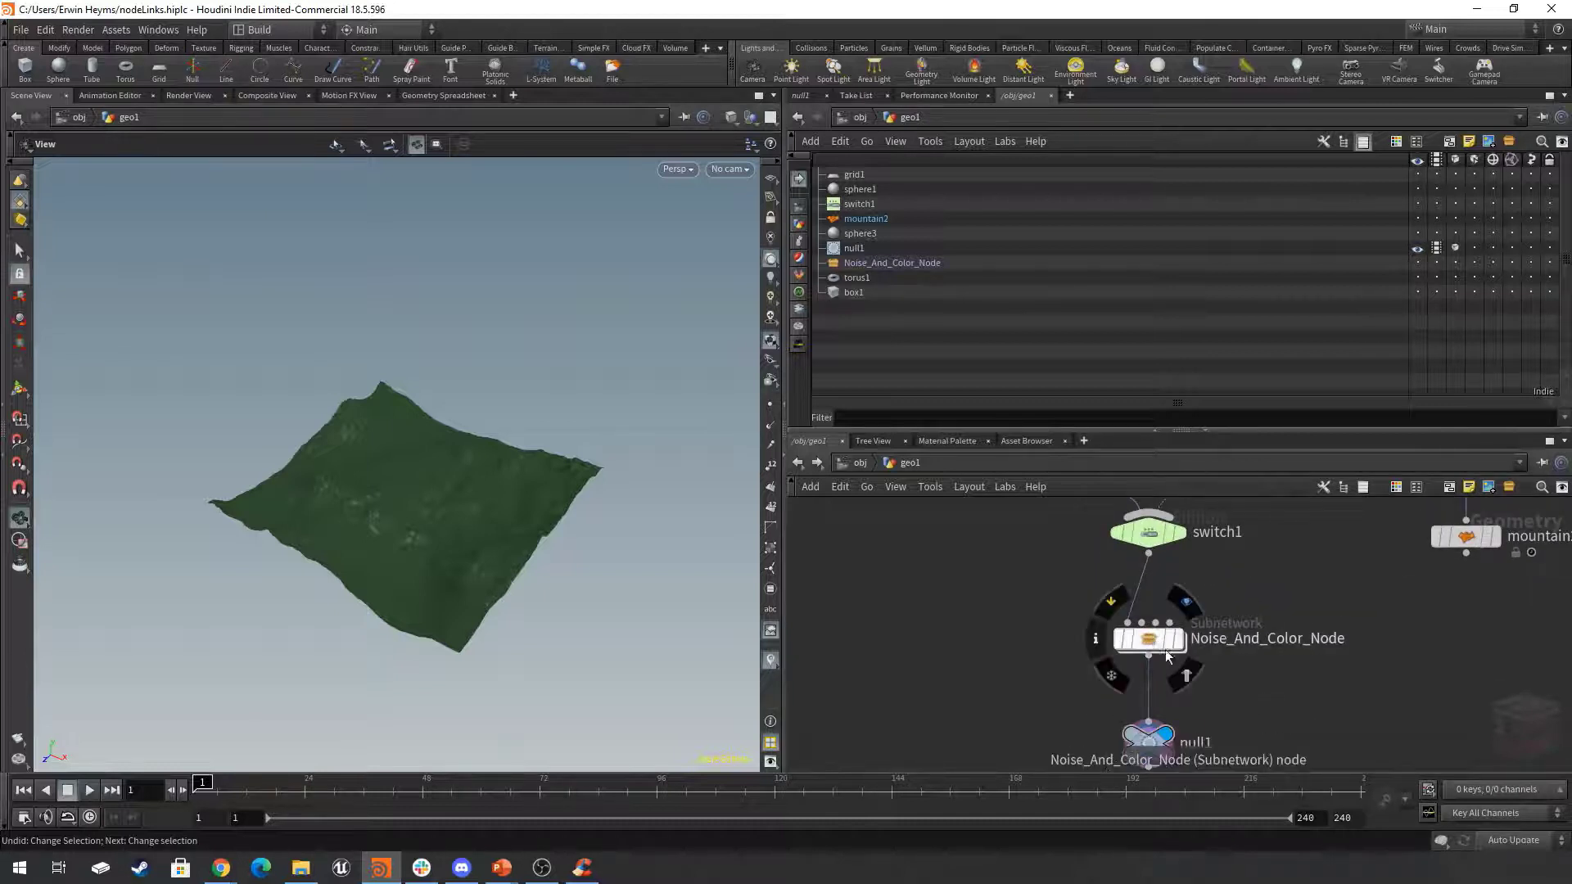
pyautogui.moveTo(1204, 678); pyautogui.dragTo(1206, 660, button='middle')
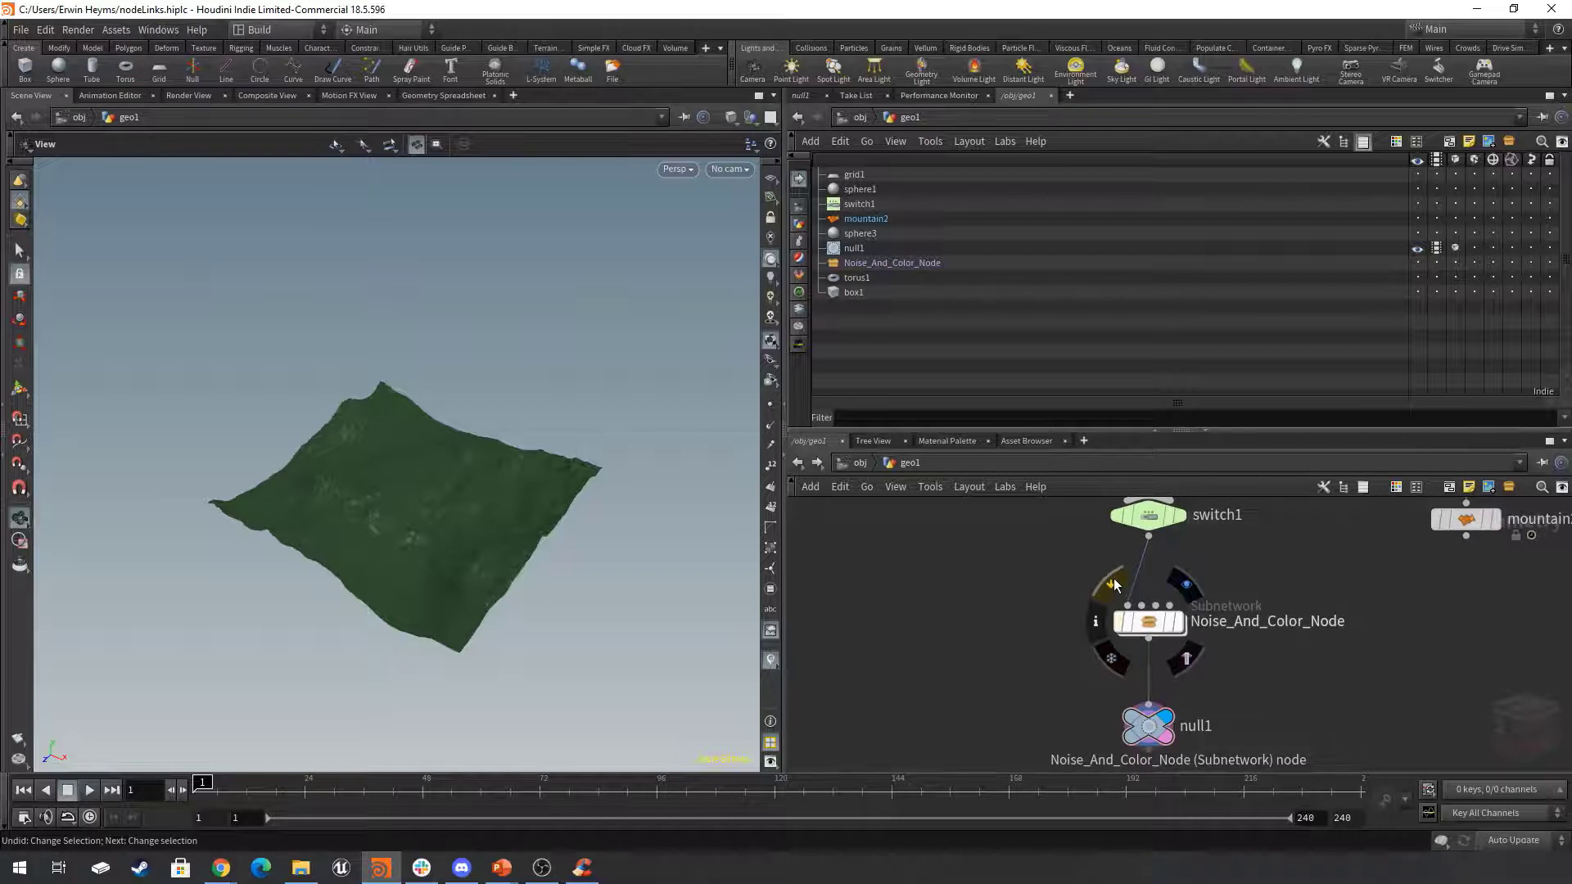
pyautogui.click(1114, 583)
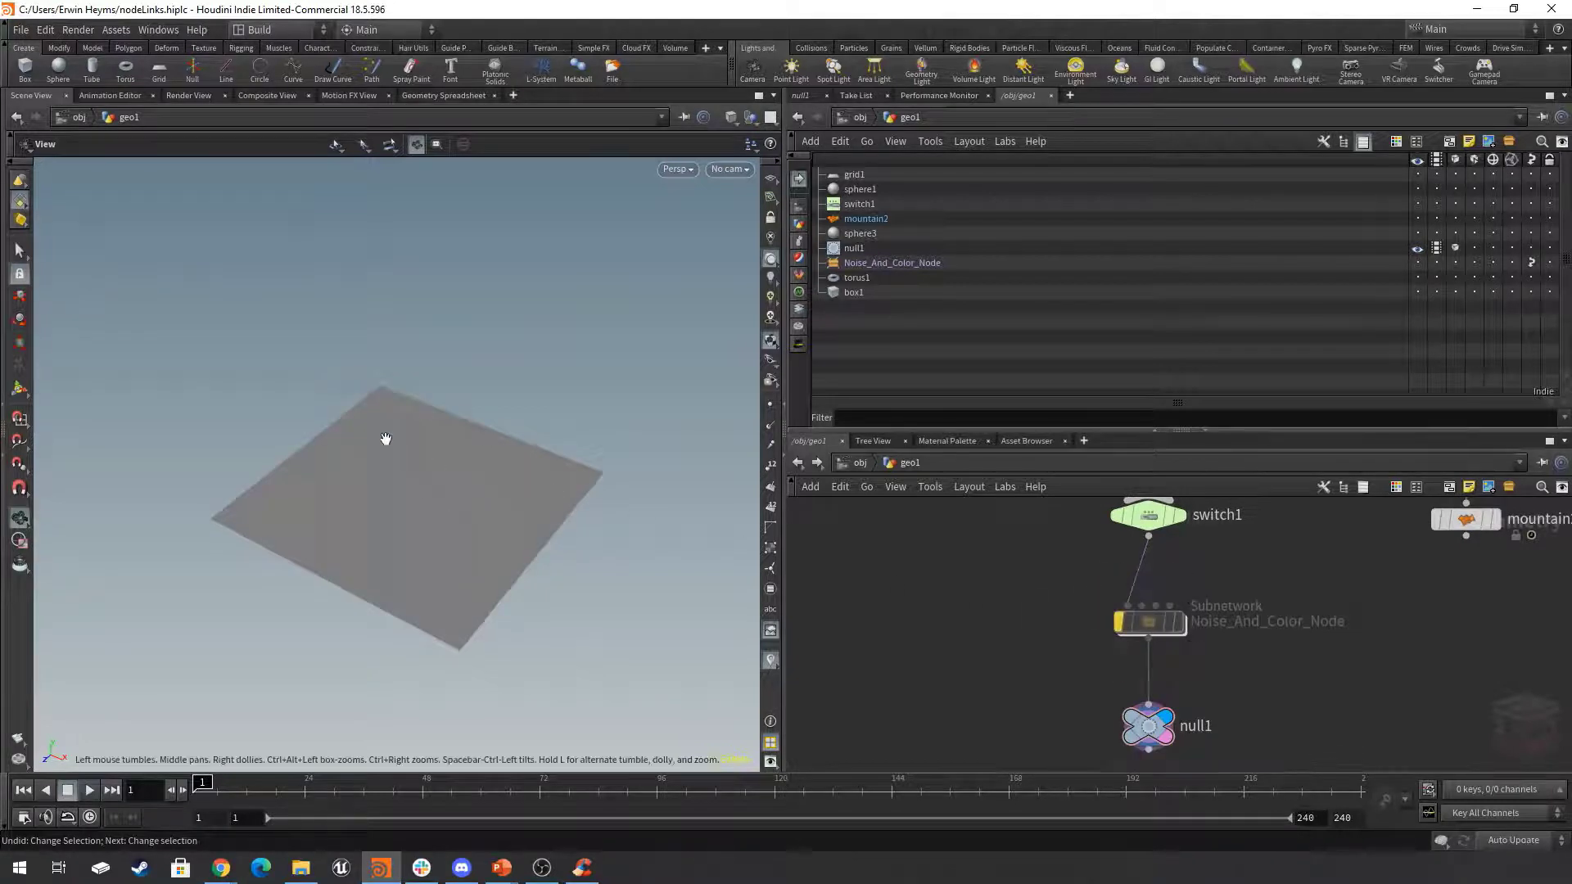
pyautogui.moveTo(490, 522)
pyautogui.mouseDown()
pyautogui.moveTo(488, 347)
pyautogui.moveTo(486, 533)
pyautogui.mouseUp()
# Turn off the bypass flag of Noise_And_Color_Node and deselect the node.
pyautogui.moveTo(1158, 732)
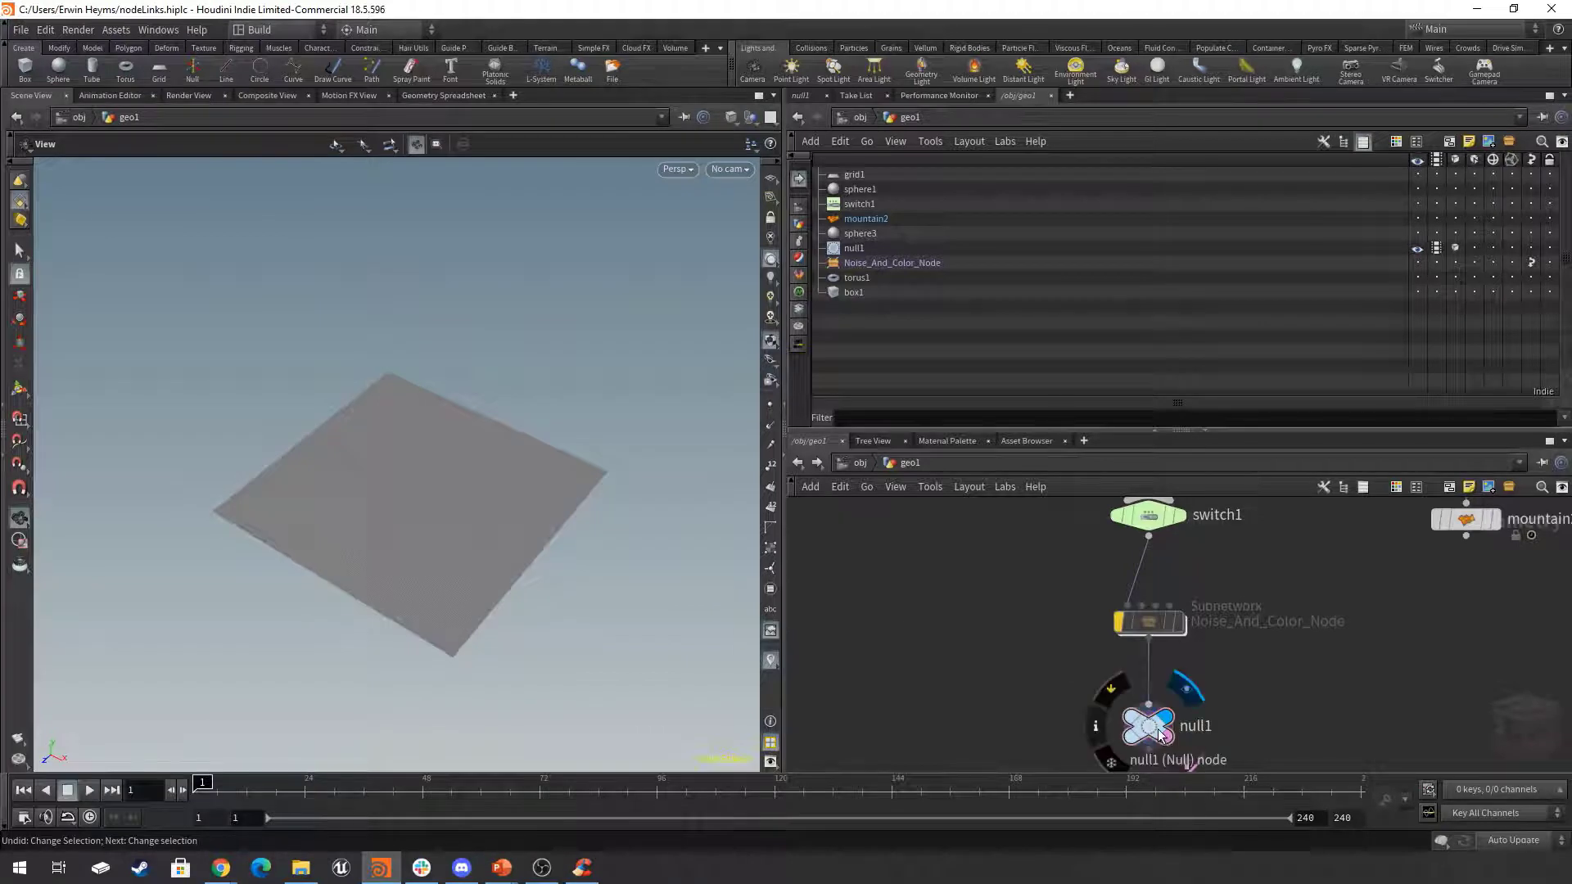
pyautogui.moveTo(1138, 626)
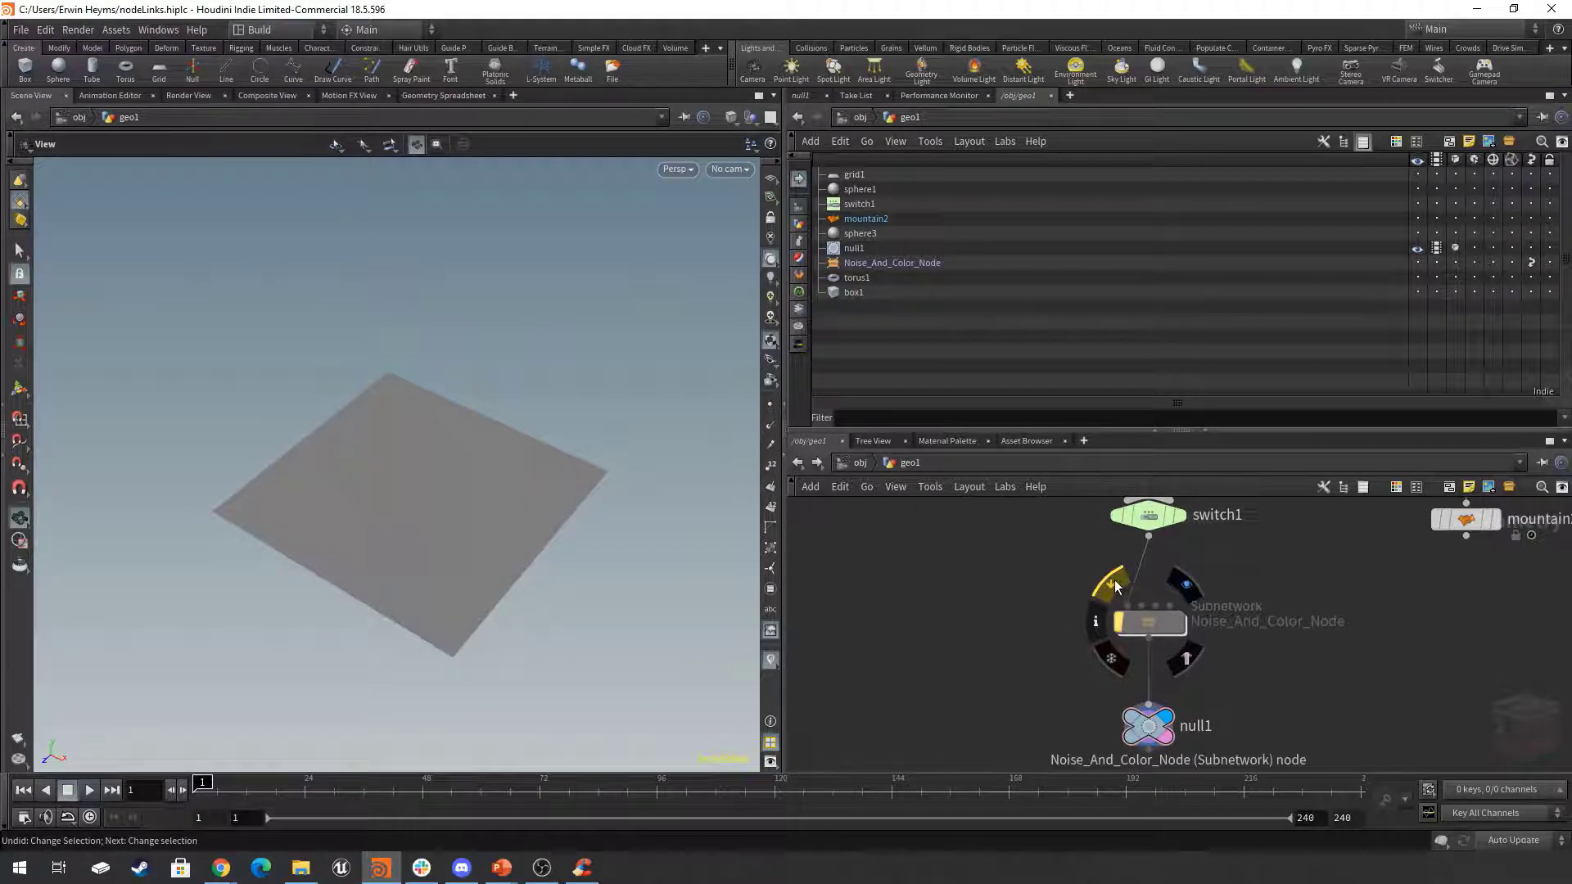
pyautogui.moveTo(1026, 553); pyautogui.dragTo(1192, 647)
pyautogui.moveTo(1114, 622)
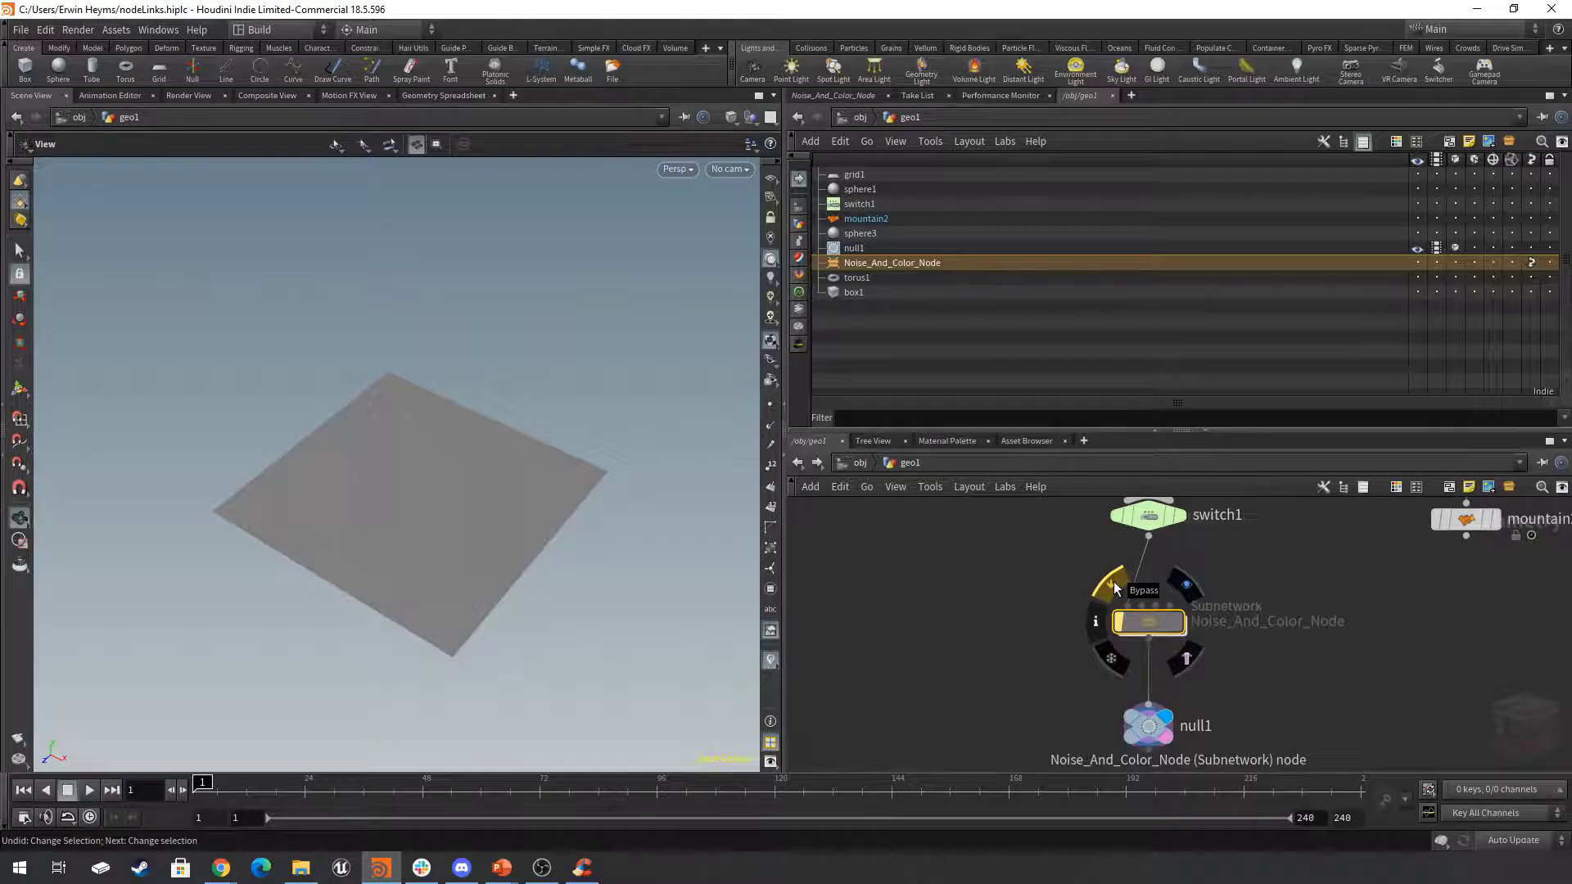
pyautogui.click(1116, 586)
pyautogui.click(1467, 573)
pyautogui.scroll(-4, 1448, 611)
pyautogui.moveTo(1448, 611); pyautogui.dragTo(1262, 667, button='middle')
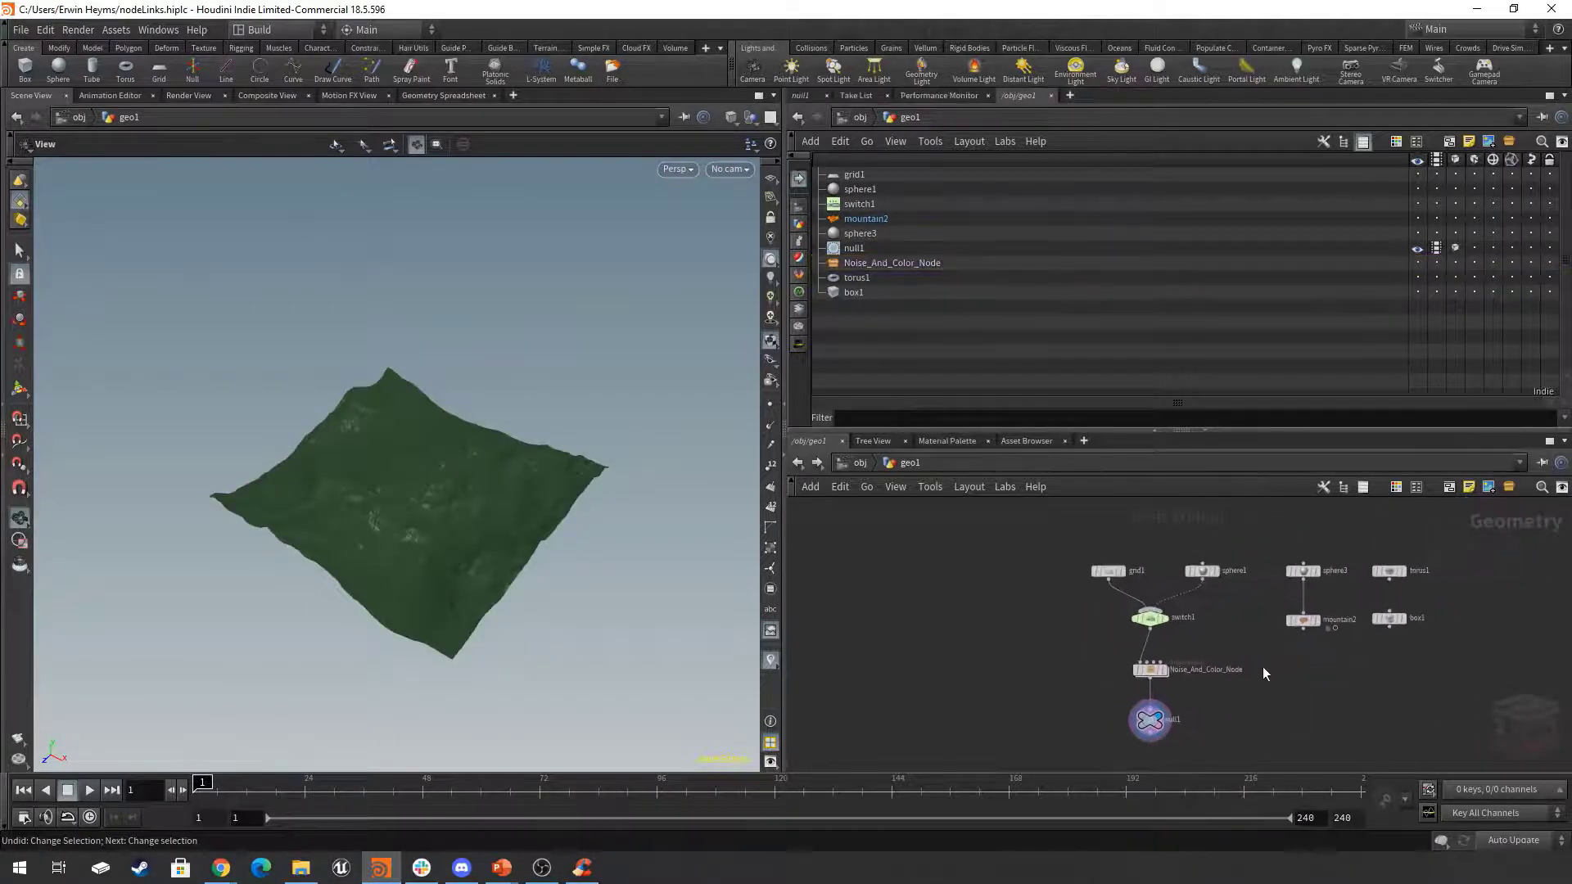
# Toggle the bypass flag of Noise_And_Color_Node on and off again to compare both states.
pyautogui.click(1132, 655)
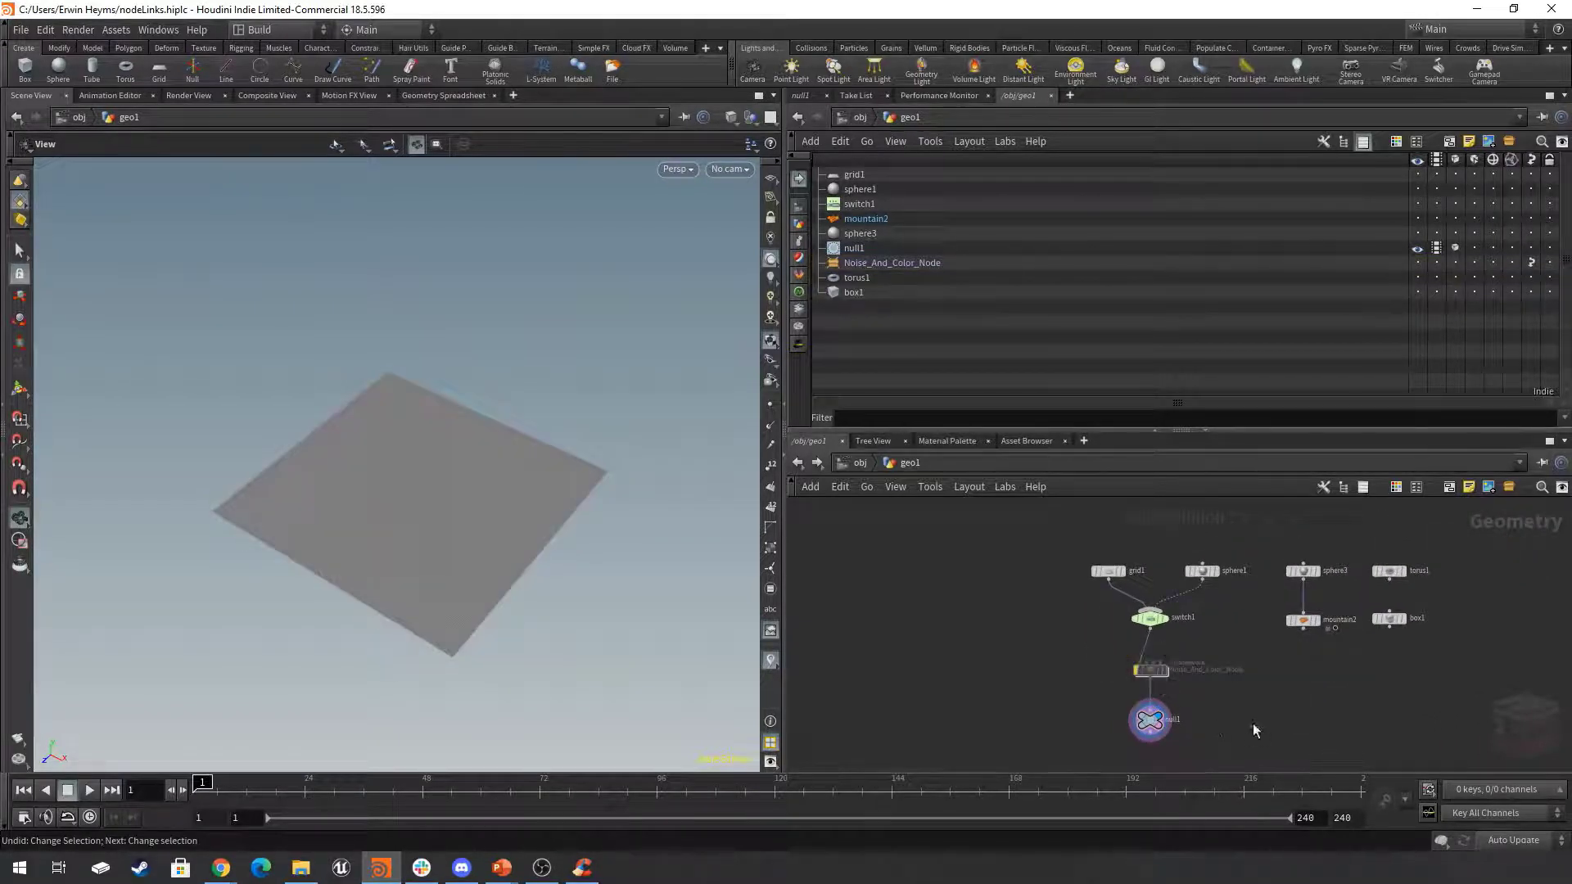
pyautogui.moveTo(1153, 670)
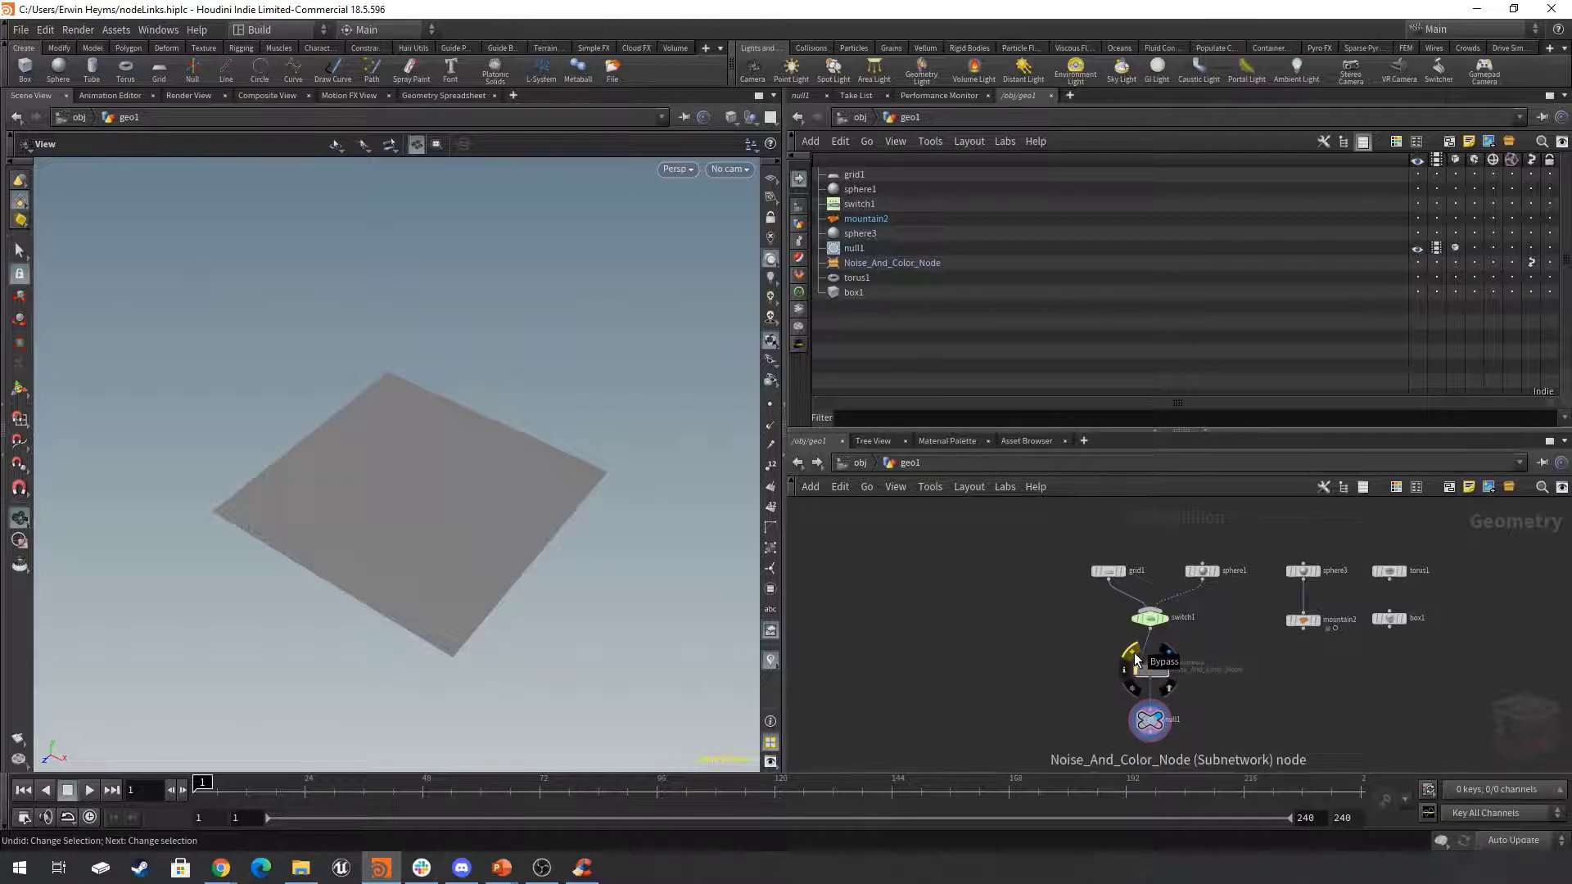
pyautogui.click(1134, 656)
pyautogui.click(1133, 656)
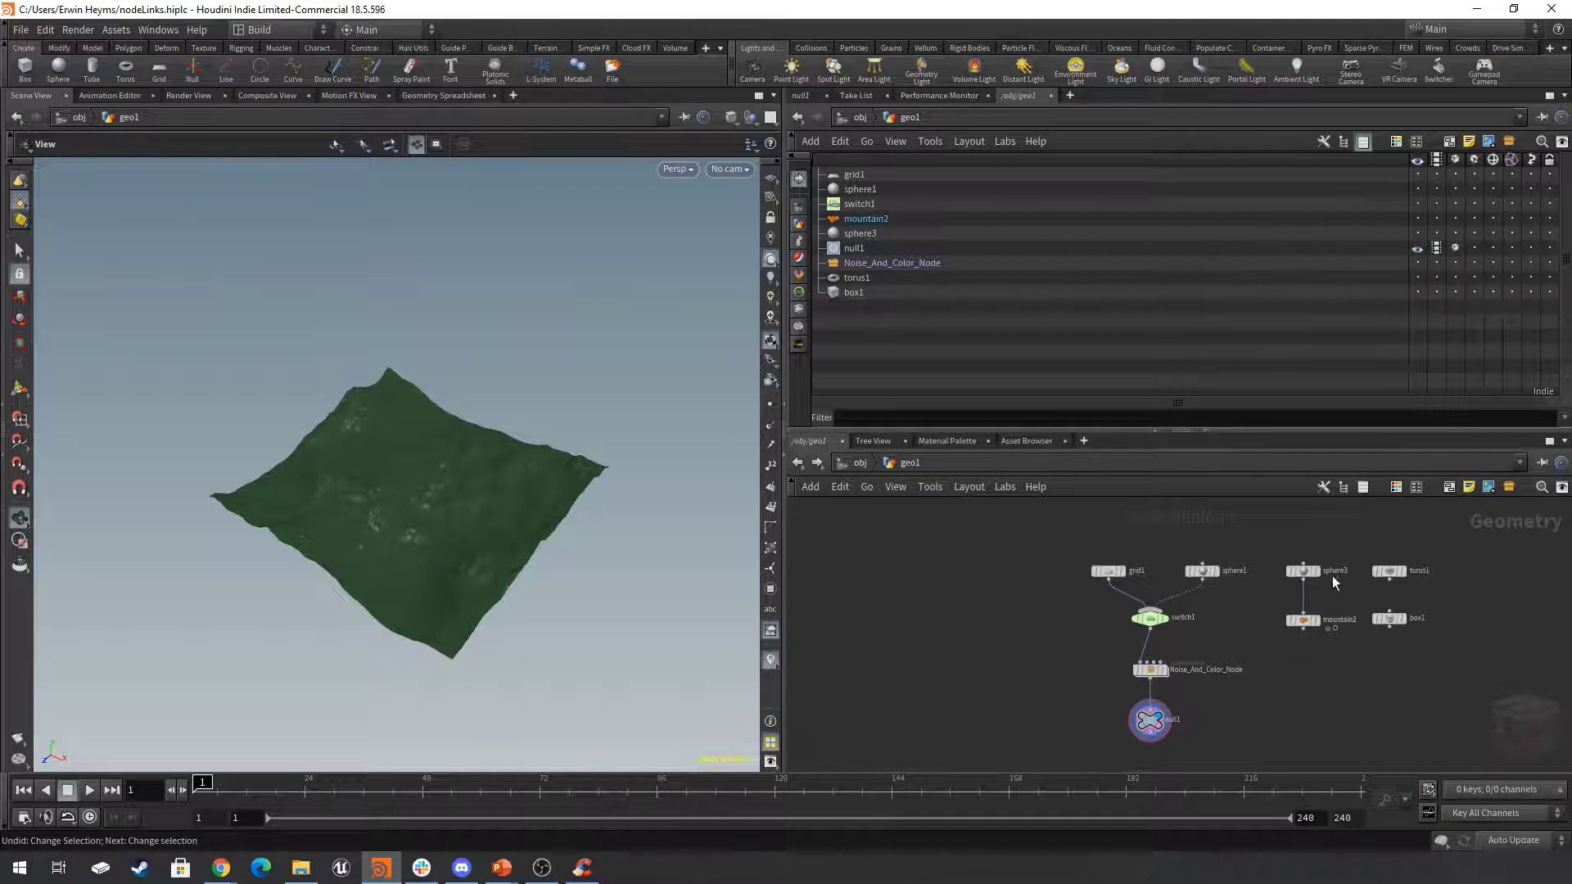
# Turn on the lock flag of null1 and select the node.
pyautogui.moveTo(1320, 695); pyautogui.dragTo(1272, 702, button='middle')
pyautogui.scroll(2, 1305, 690)
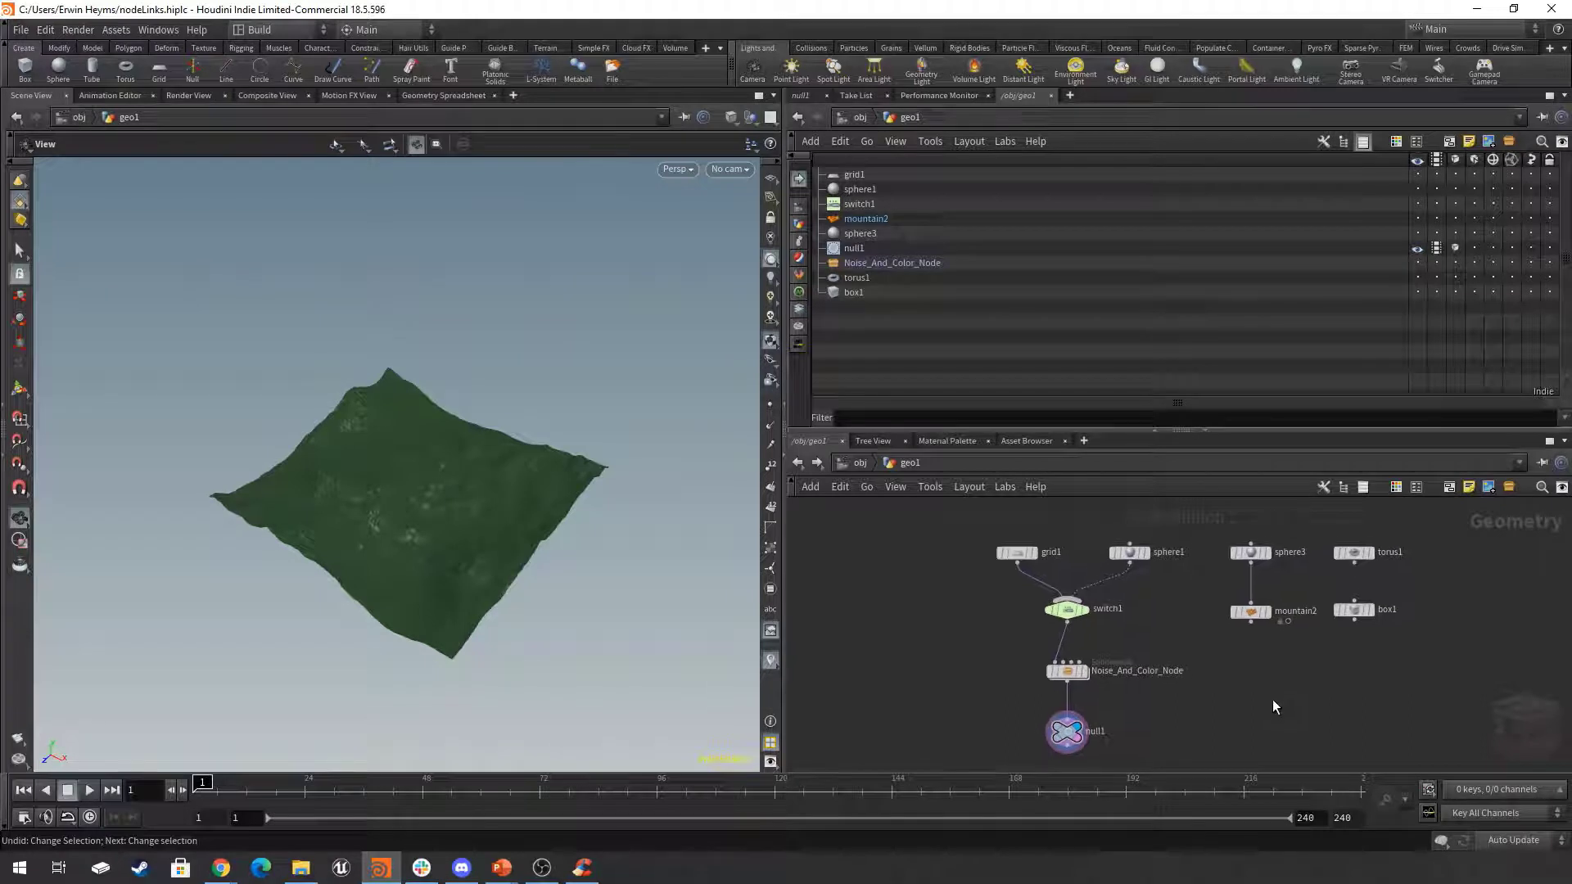
pyautogui.scroll(-1, 1272, 694)
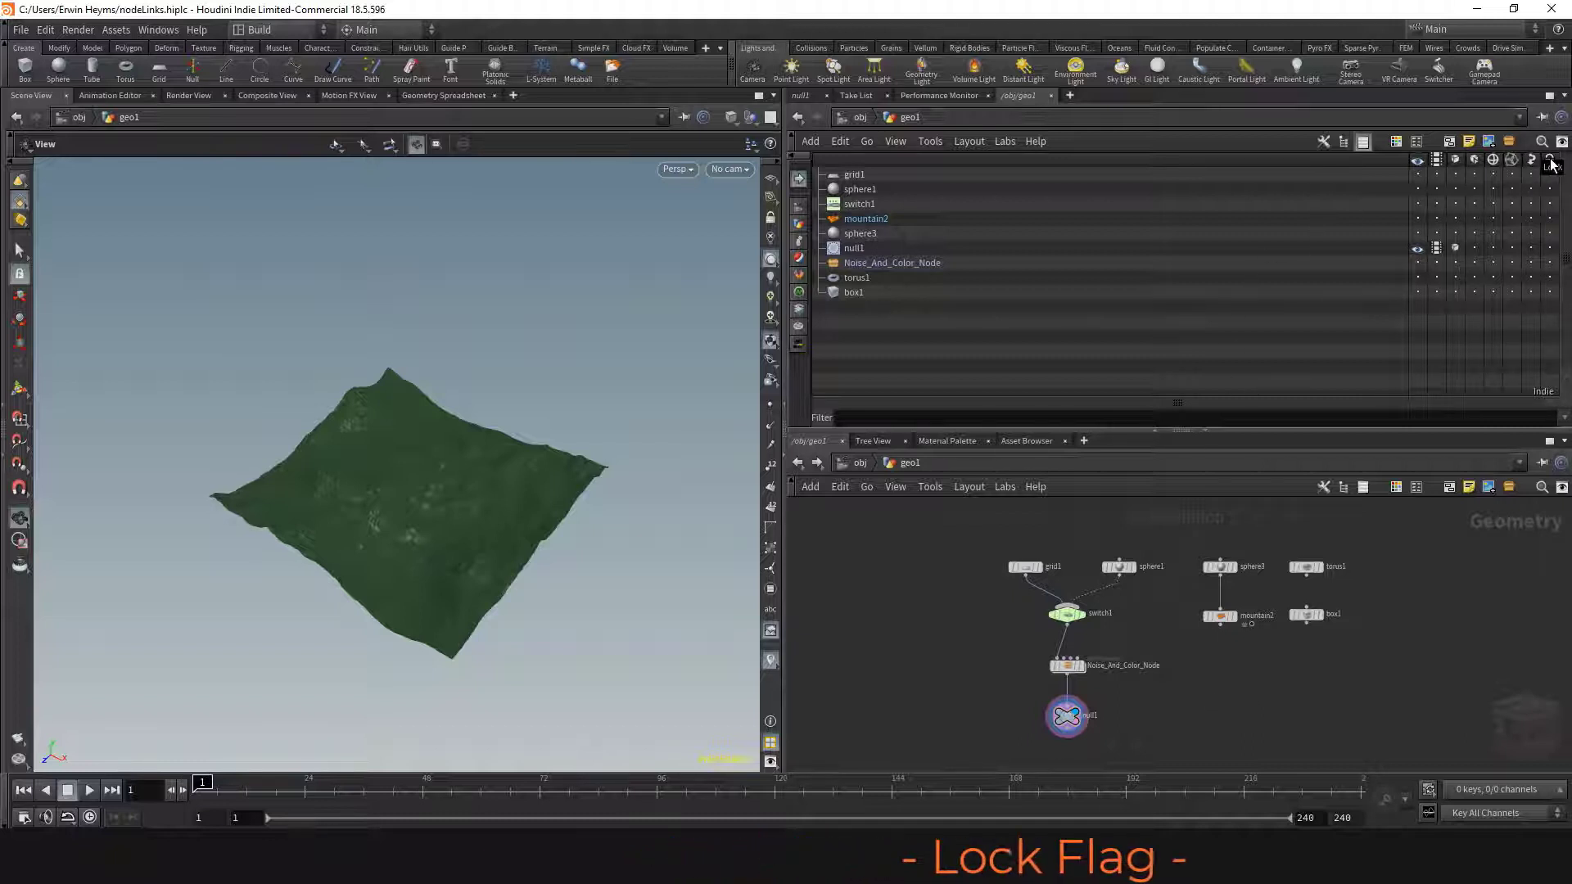
pyautogui.scroll(4, 1070, 754)
pyautogui.moveTo(1096, 614)
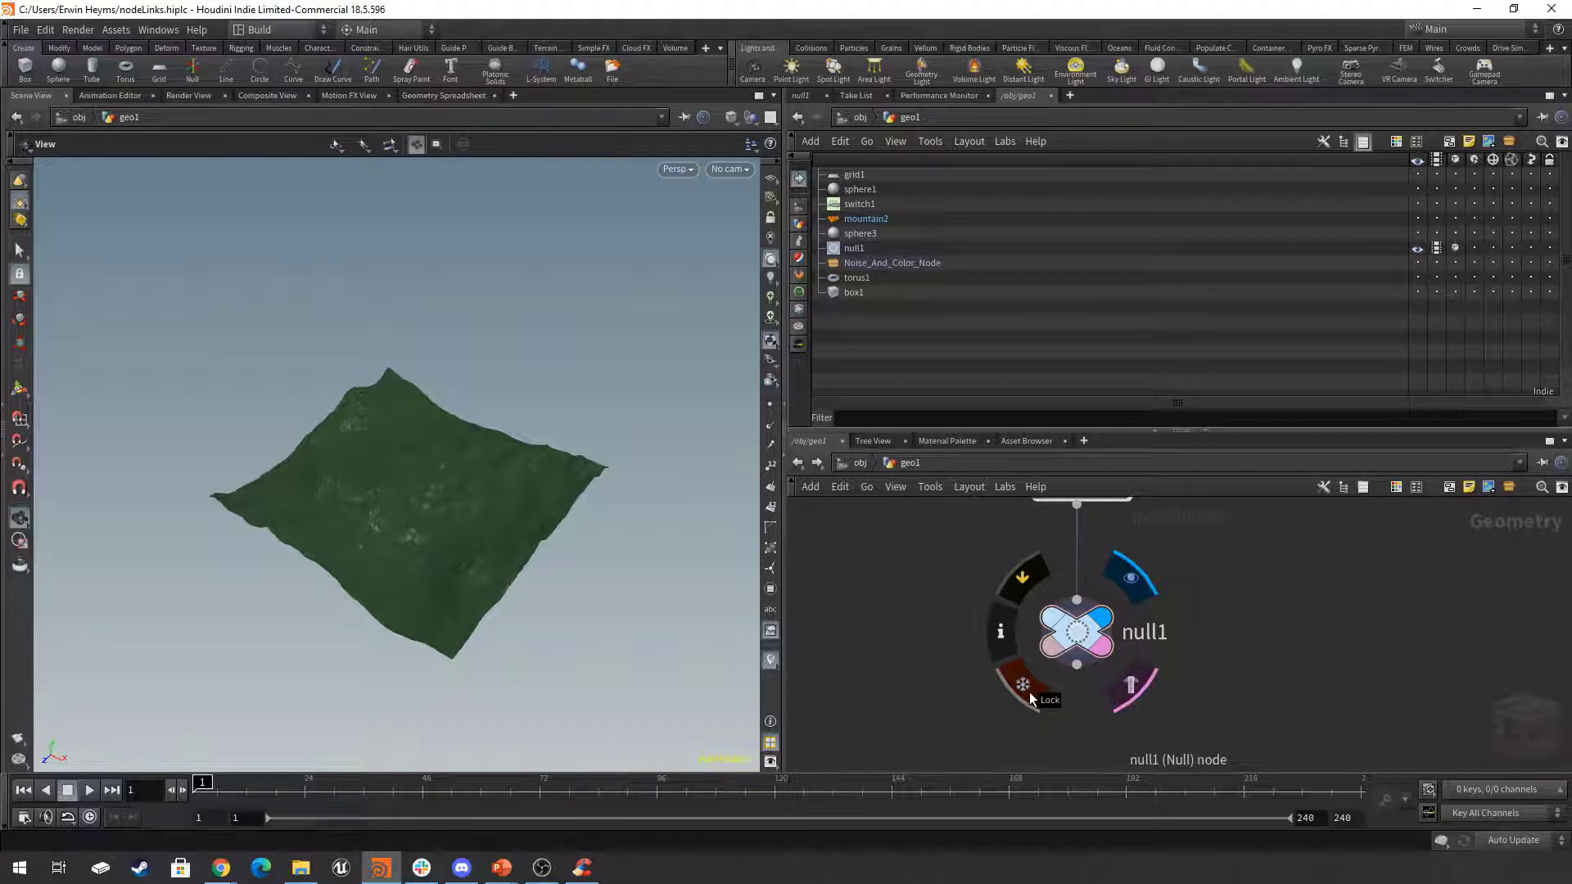
pyautogui.click(1025, 691)
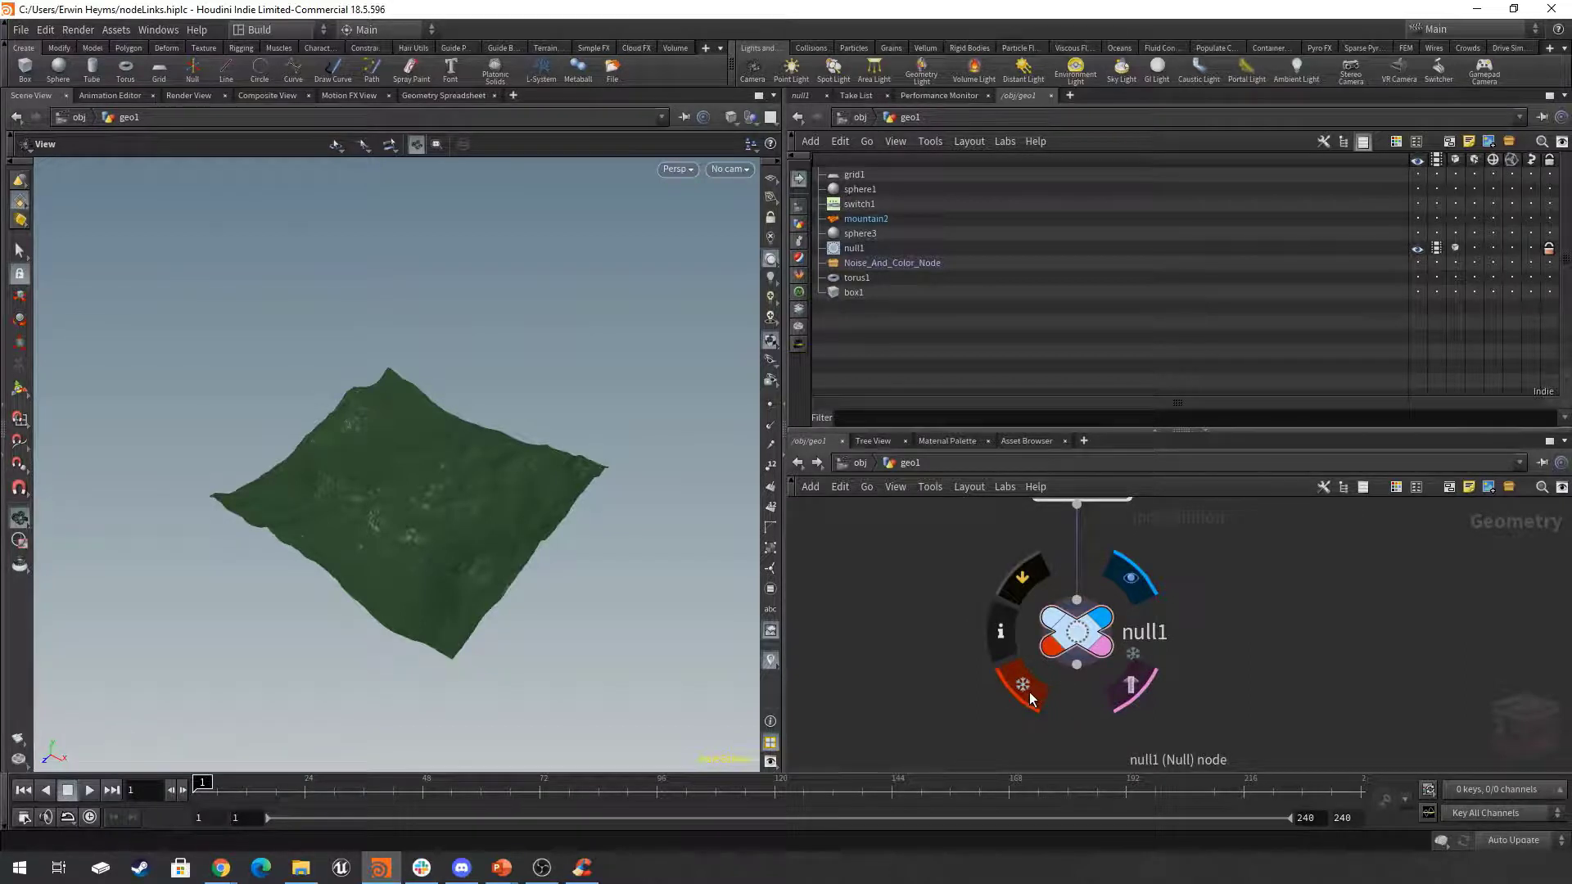
pyautogui.click(1078, 641)
pyautogui.moveTo(1078, 640)
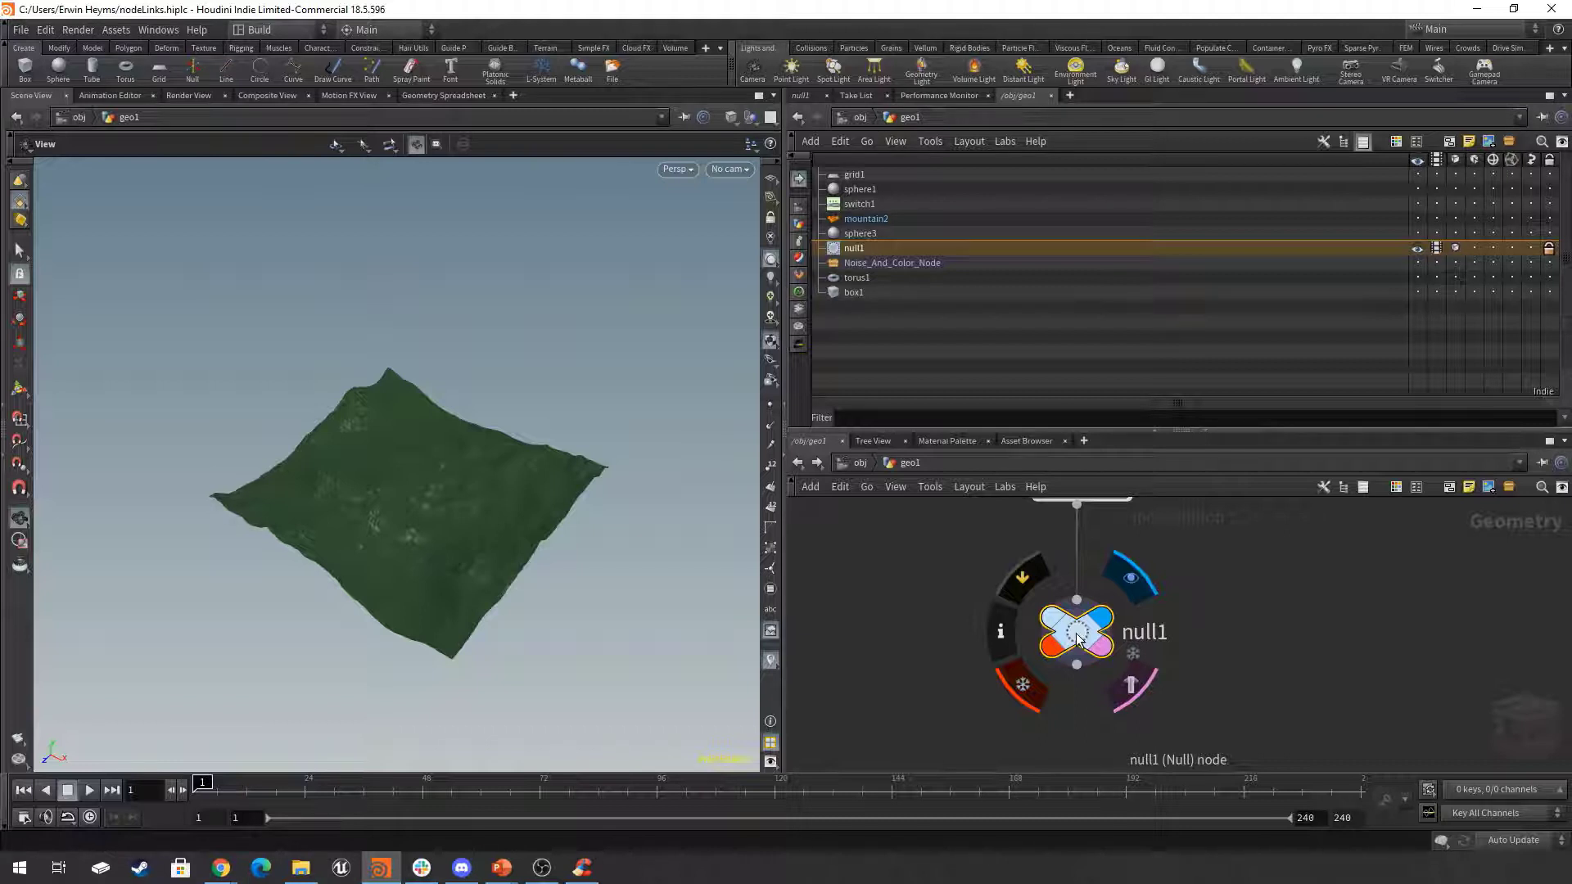
# Duplicate the locked null1 beside the original and cut the copy's wire from Noise_And_Color_Node.
pyautogui.scroll(-5, 1235, 626)
pyautogui.moveTo(1252, 624); pyautogui.dragTo(1196, 639, button='middle')
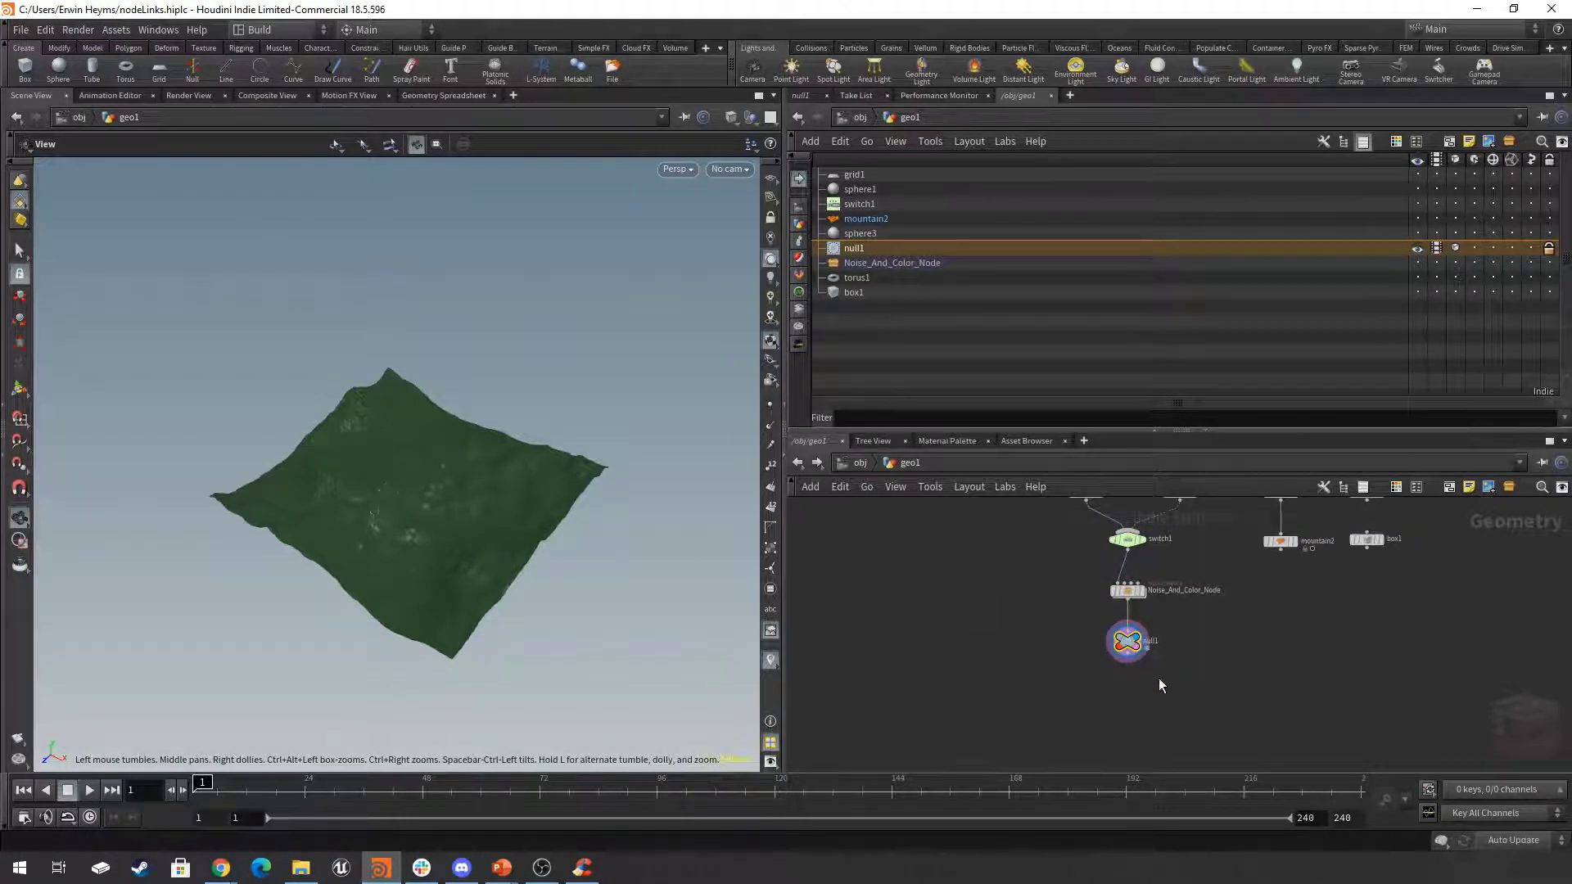
pyautogui.scroll(2, 1133, 684)
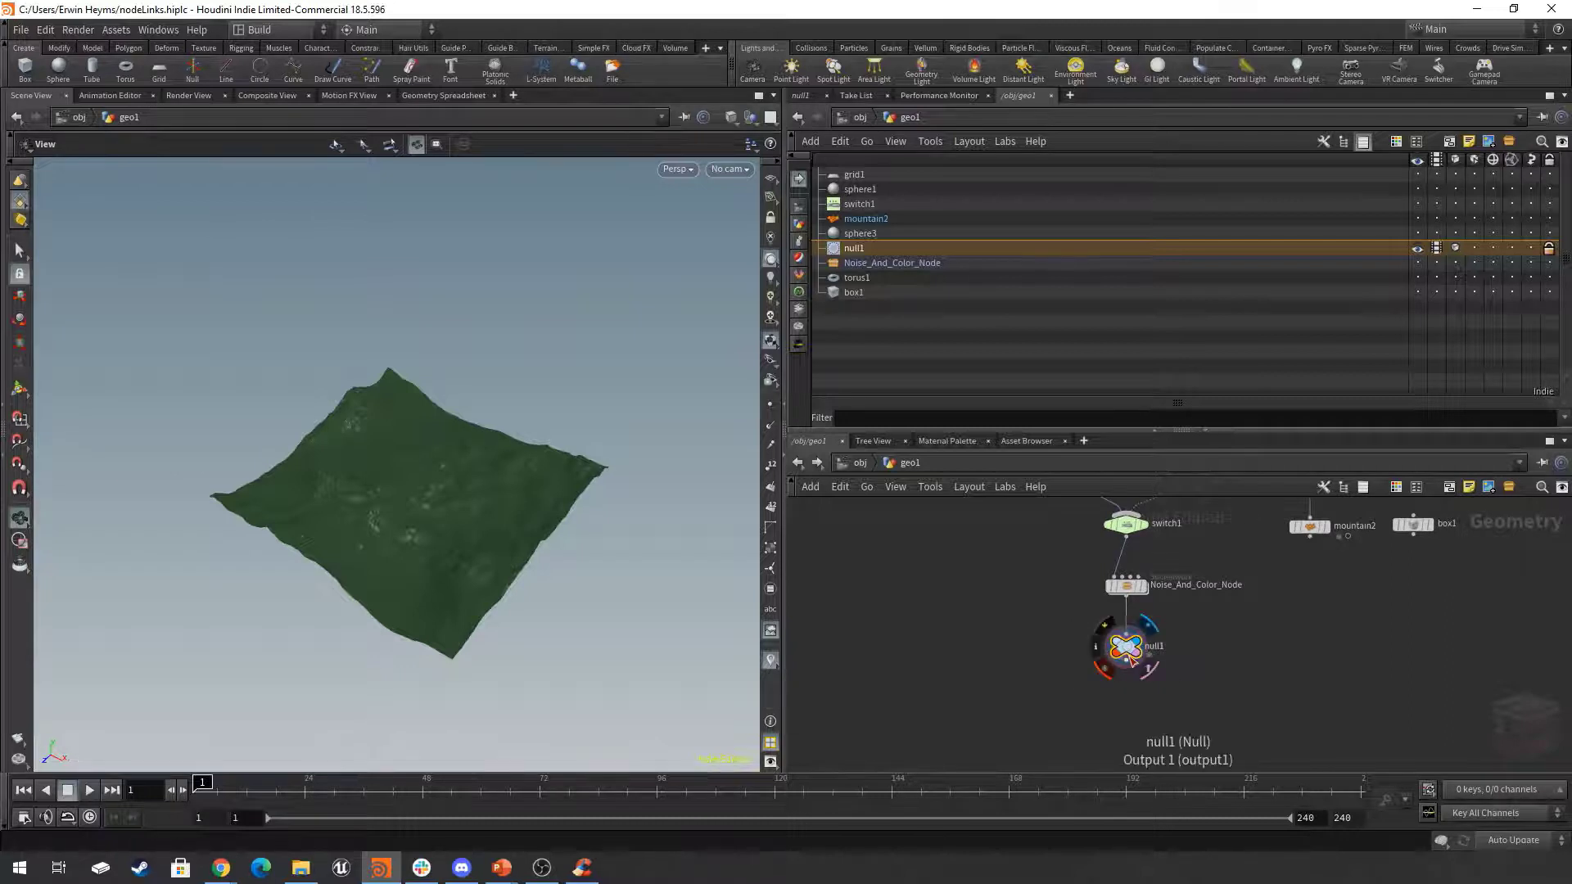
pyautogui.hotkey('ctrl', 'c')
pyautogui.hotkey('ctrl', 'v')
pyautogui.click(1335, 642)
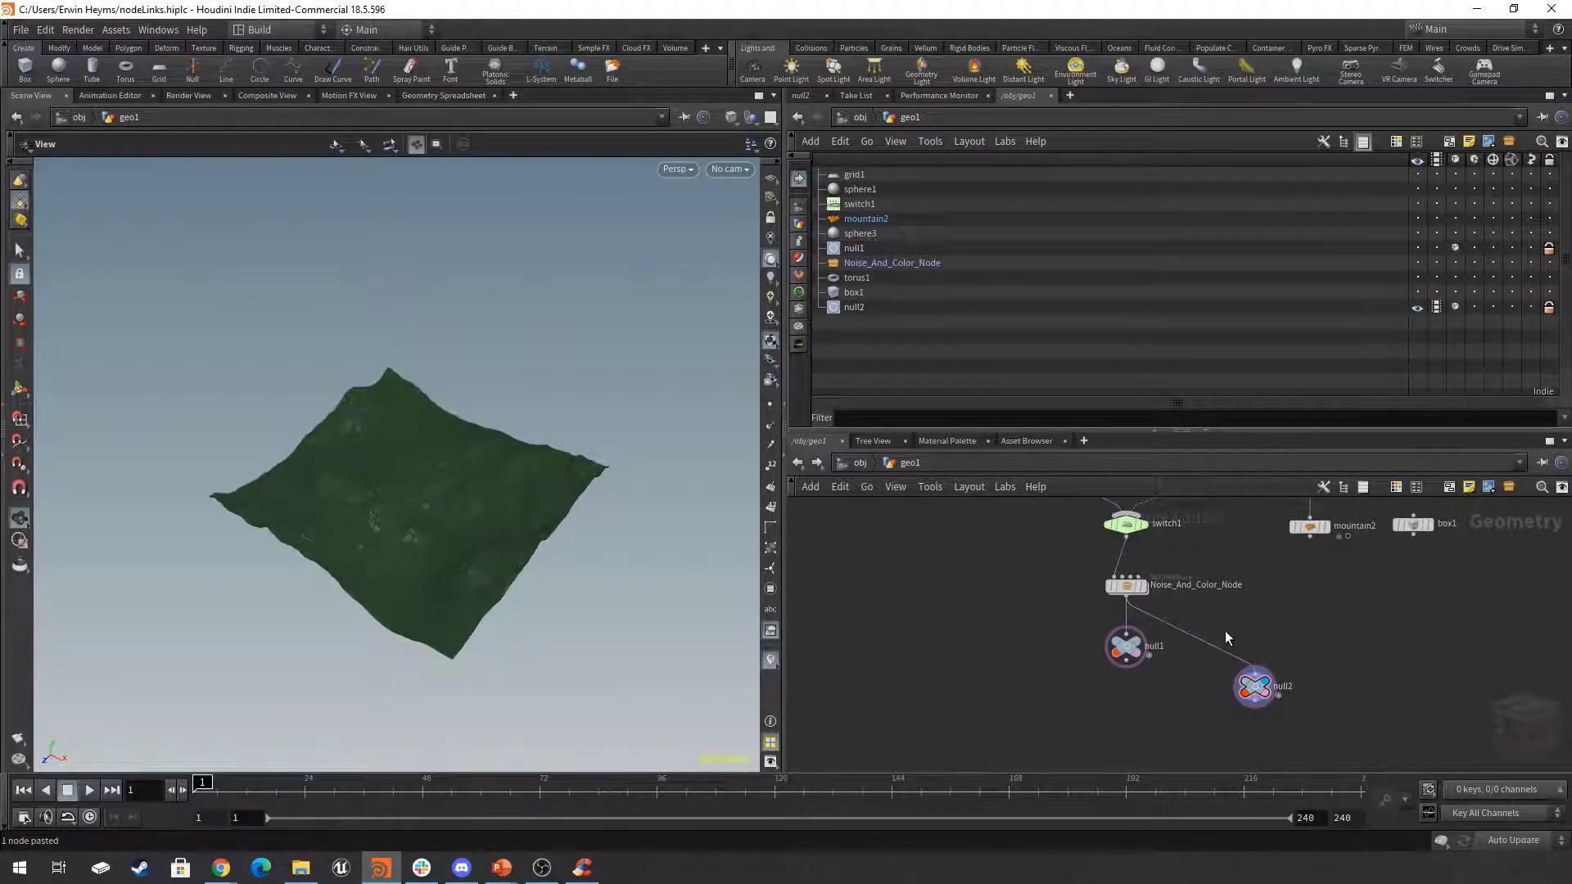
pyautogui.press('y')
pyautogui.moveTo(1225, 630)
pyautogui.mouseDown()
pyautogui.moveTo(1202, 670)
pyautogui.moveTo(1260, 648)
pyautogui.mouseUp()
pyautogui.scroll(3, 1259, 642)
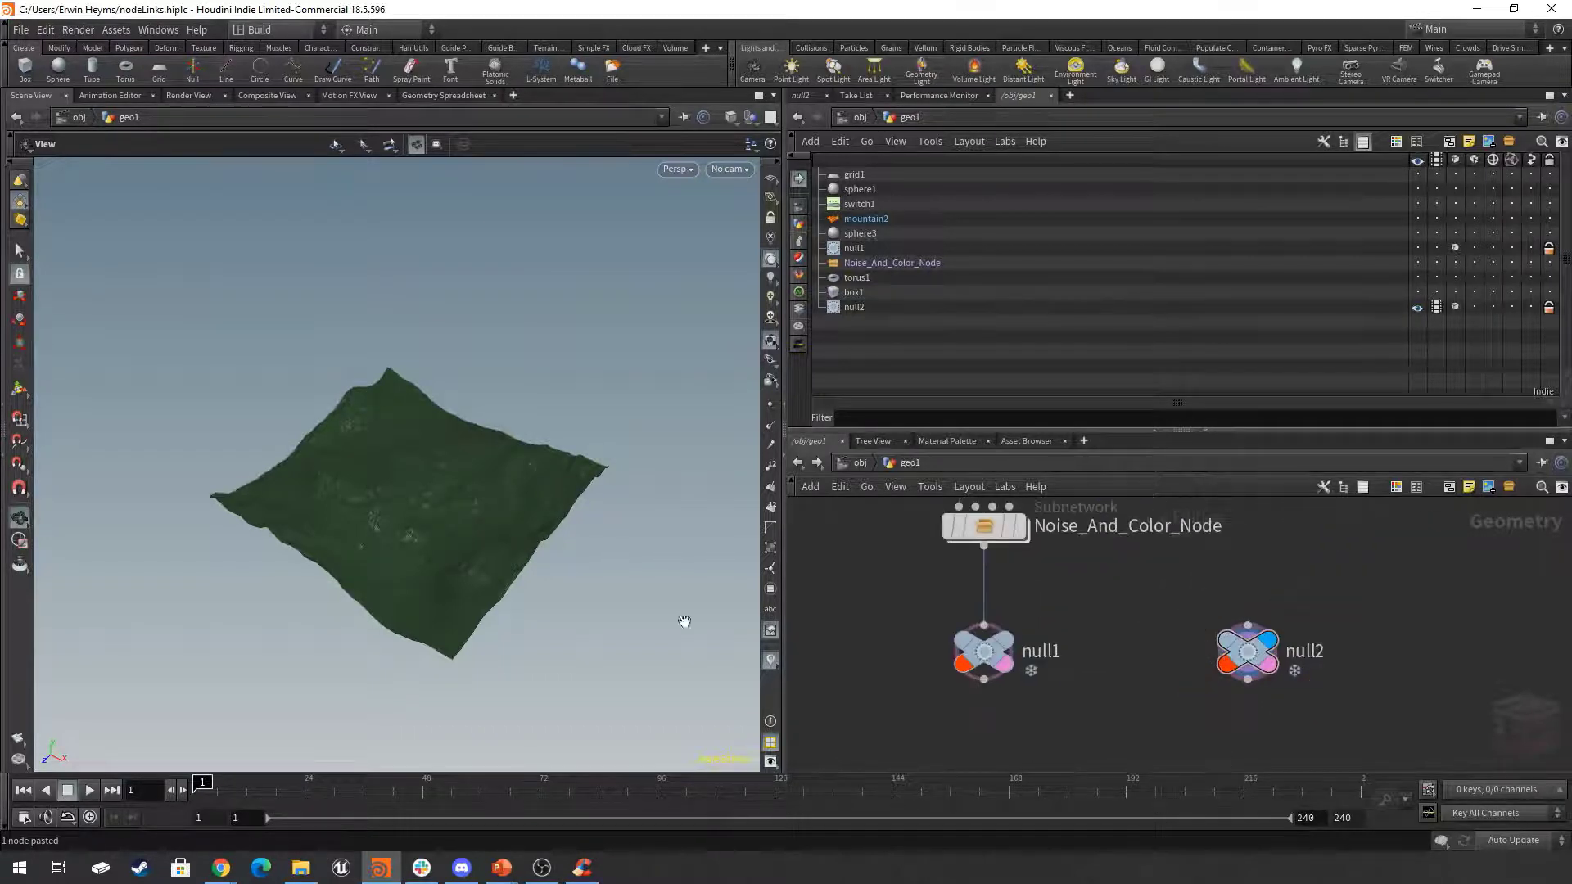
# Examine the disconnected null2's locked terrain up close in the viewport.
pyautogui.moveTo(685, 625); pyautogui.dragTo(474, 491)
pyautogui.scroll(6, 527, 616)
pyautogui.moveTo(527, 616); pyautogui.dragTo(505, 501, button='middle')
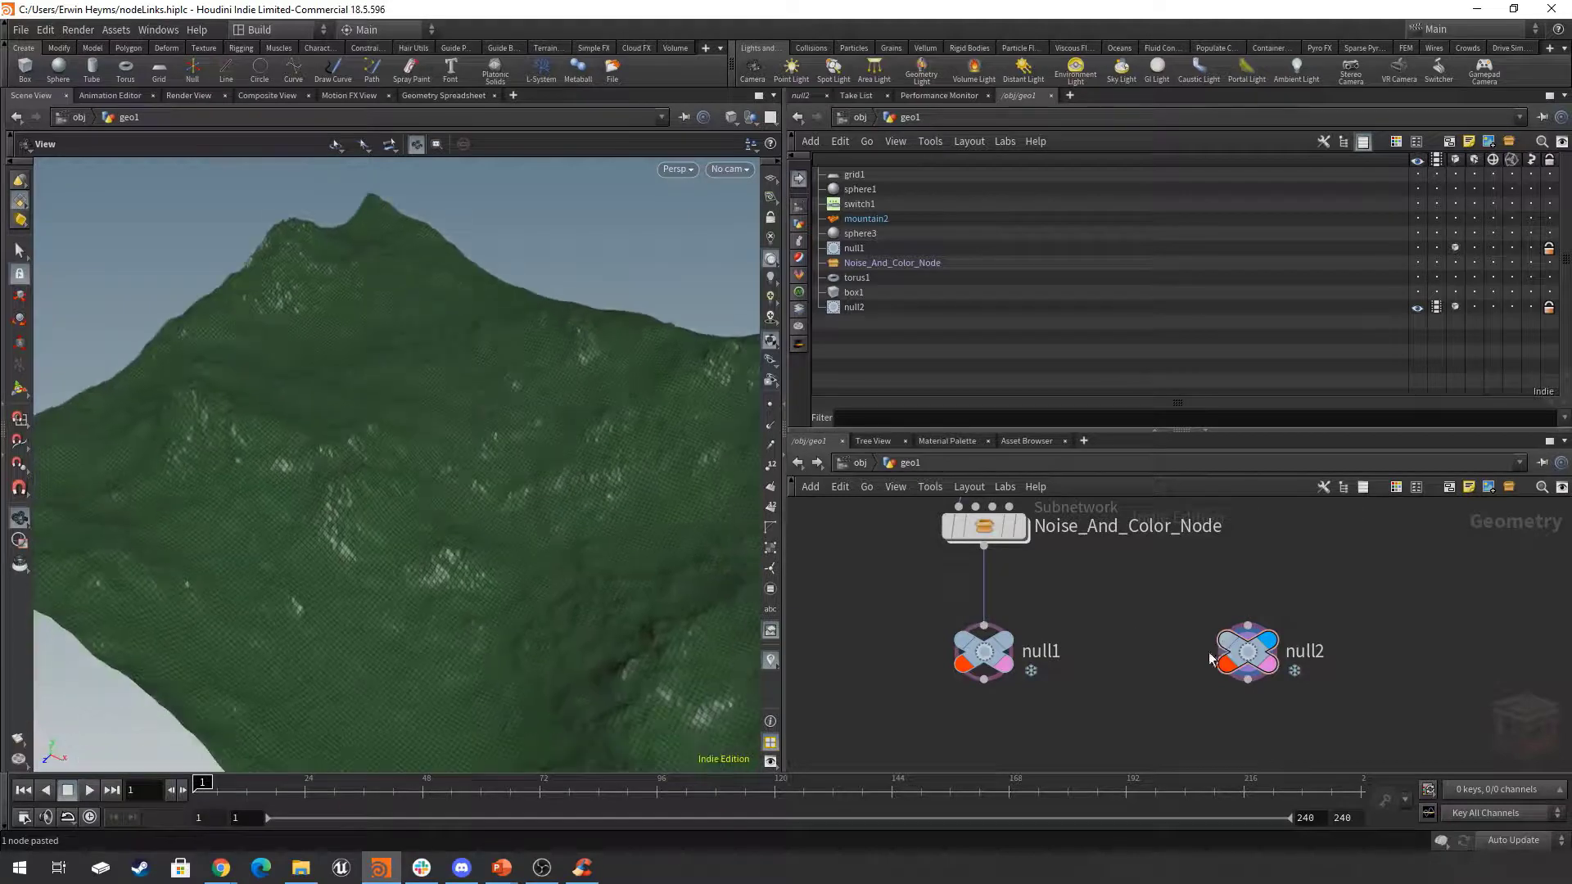
# Turn off the template flags of null1 and null2, and select null2.
pyautogui.moveTo(1257, 660)
pyautogui.click(1285, 695)
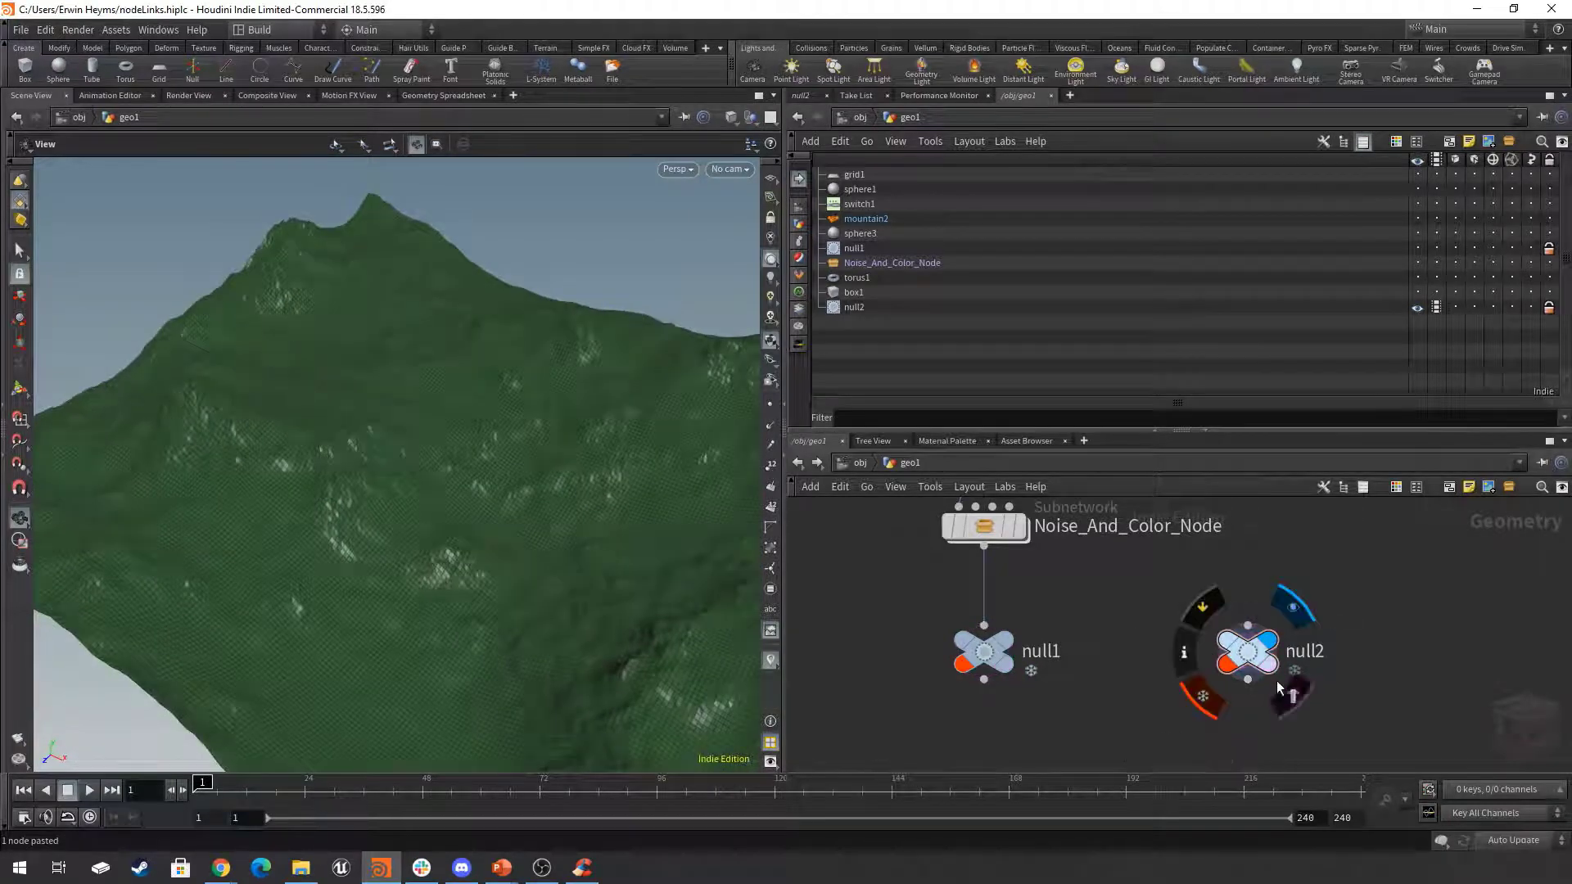
pyautogui.moveTo(1253, 659); pyautogui.dragTo(1238, 659)
# Examine null2's locked terrain from another angle and review its place in the whole node network.
pyautogui.moveTo(1438, 606); pyautogui.dragTo(1366, 601, button='middle')
pyautogui.moveTo(1372, 589); pyautogui.dragTo(1096, 703)
pyautogui.press('h')
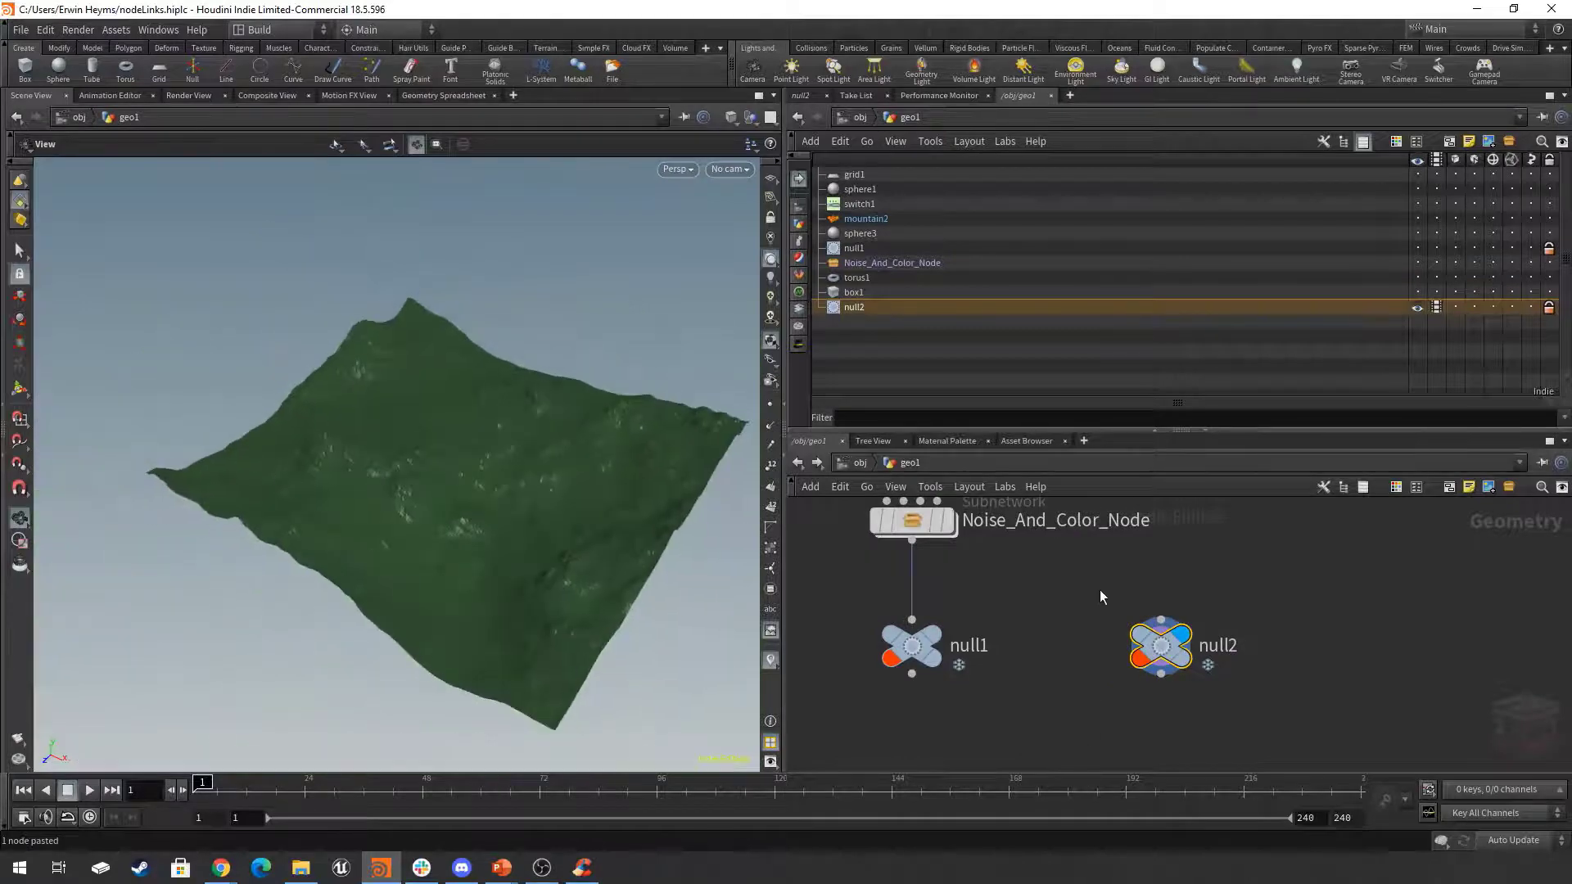
pyautogui.moveTo(1226, 575); pyautogui.dragTo(1183, 596, button='middle')
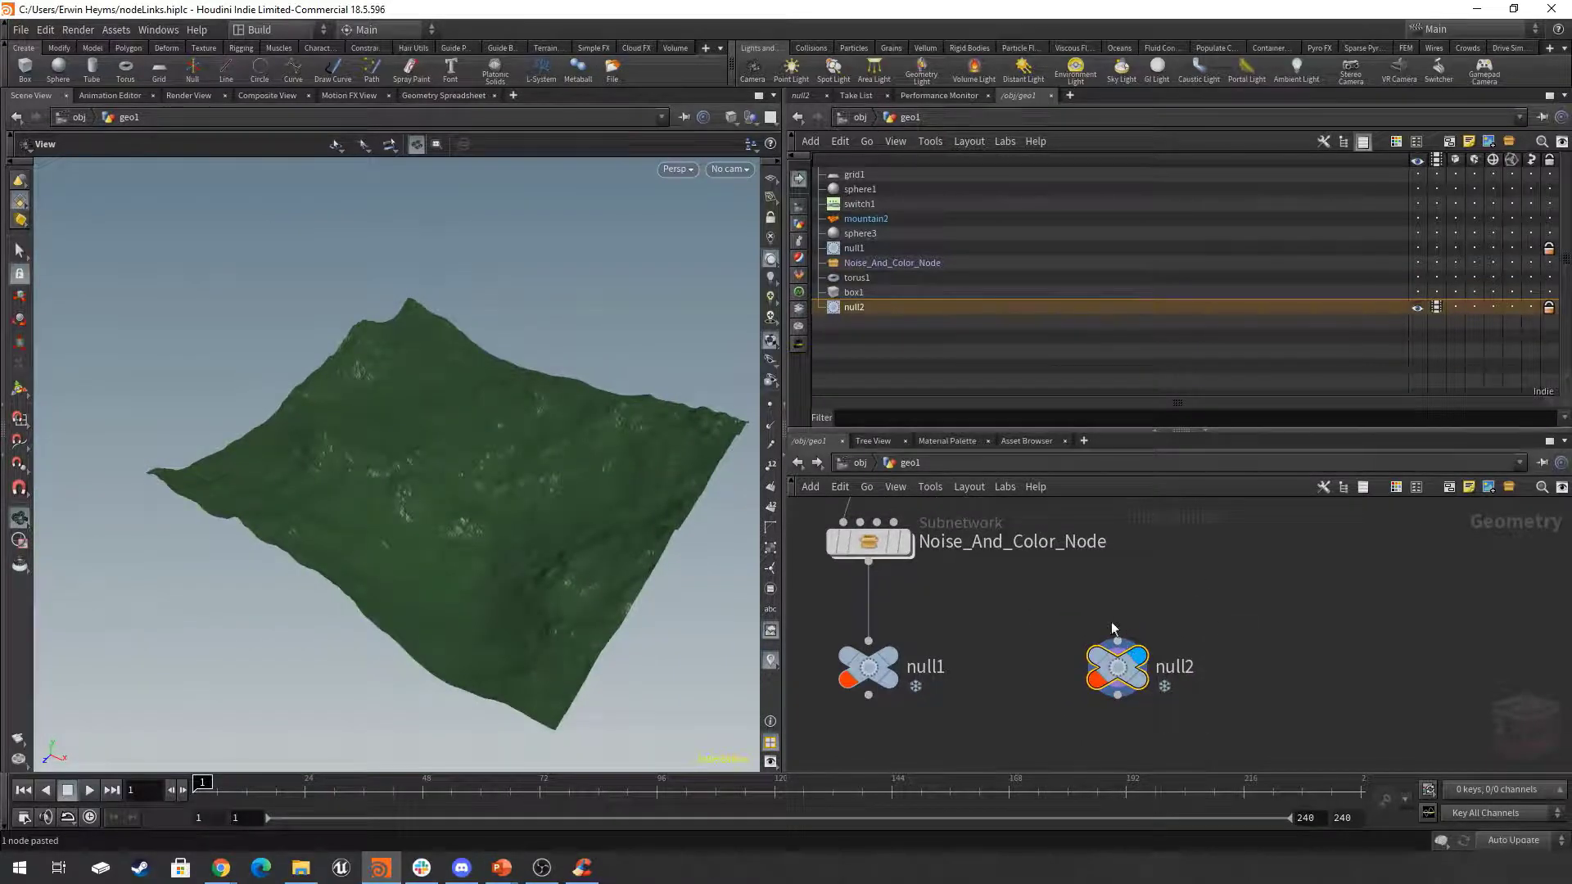
pyautogui.moveTo(1124, 677); pyautogui.dragTo(1126, 676)
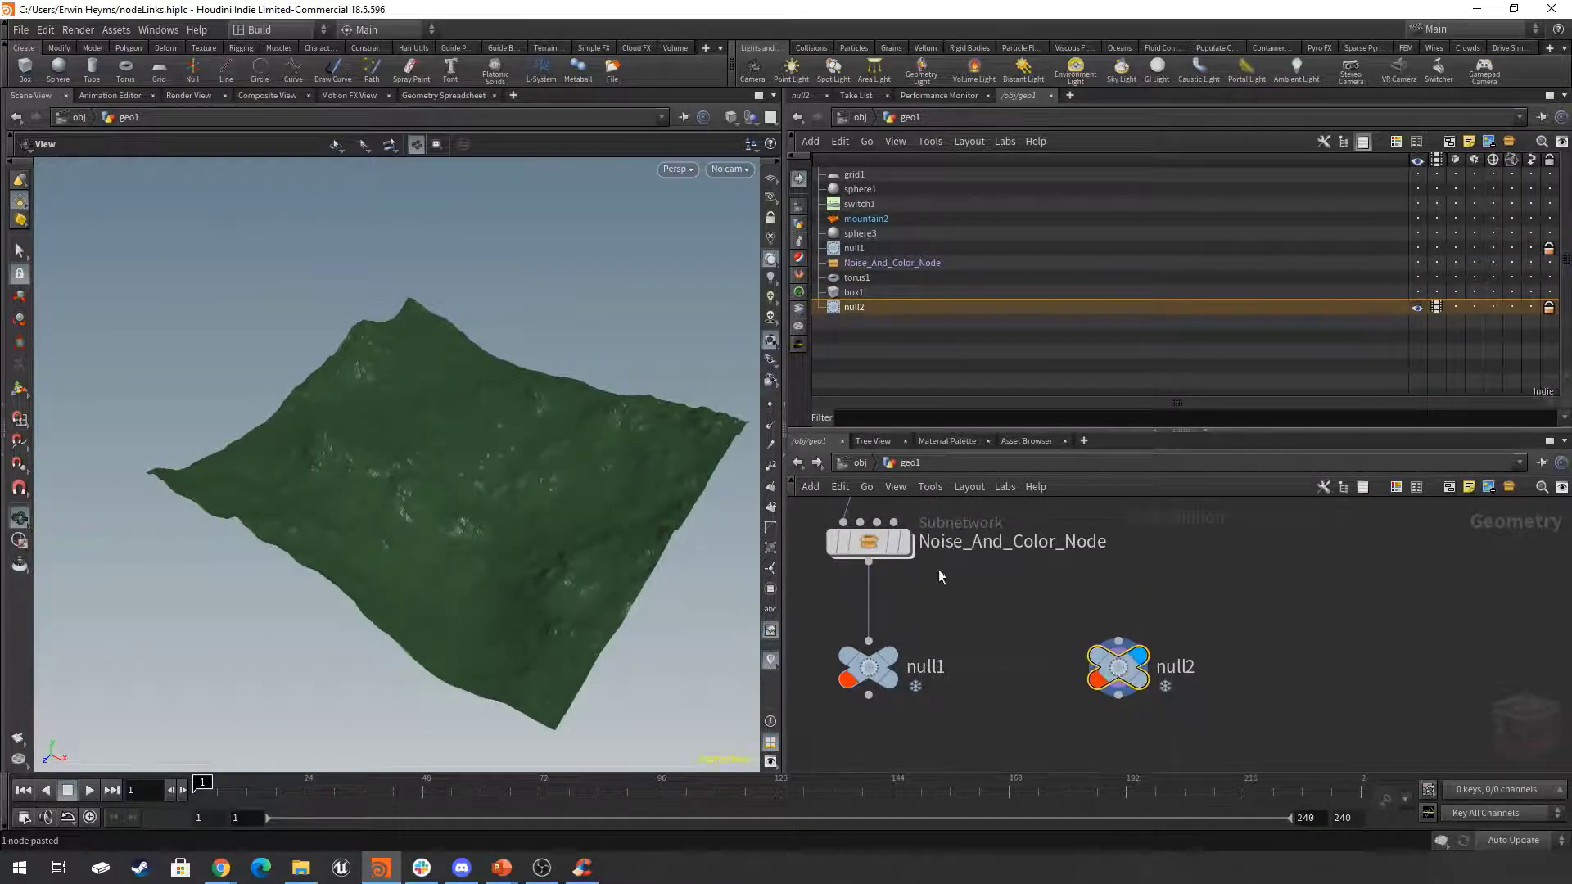
pyautogui.moveTo(474, 586); pyautogui.dragTo(444, 479)
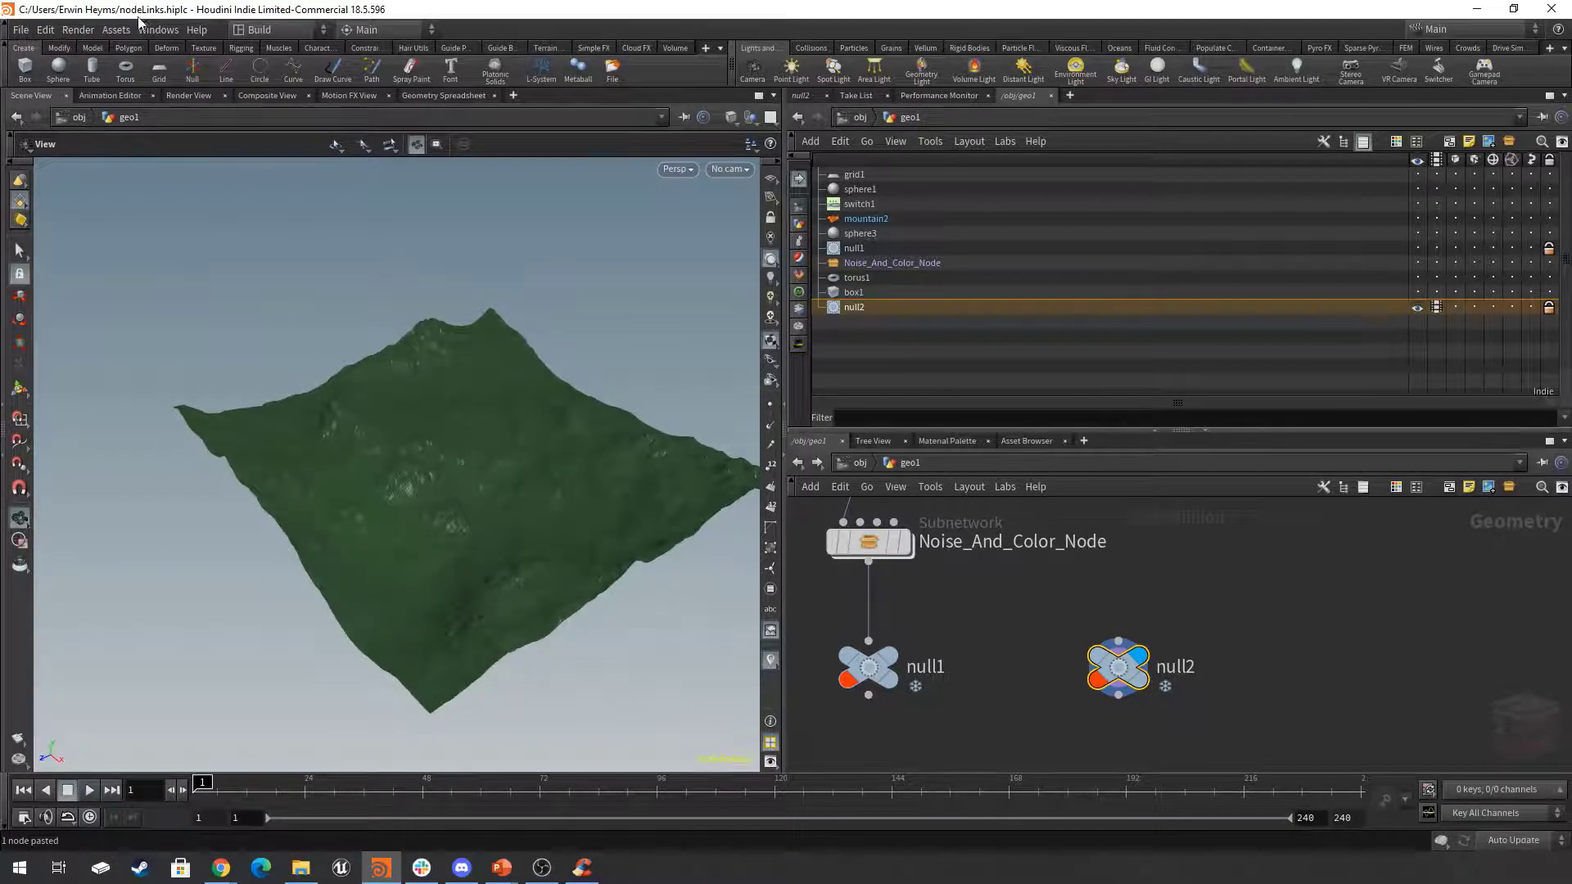
pyautogui.click(1220, 602)
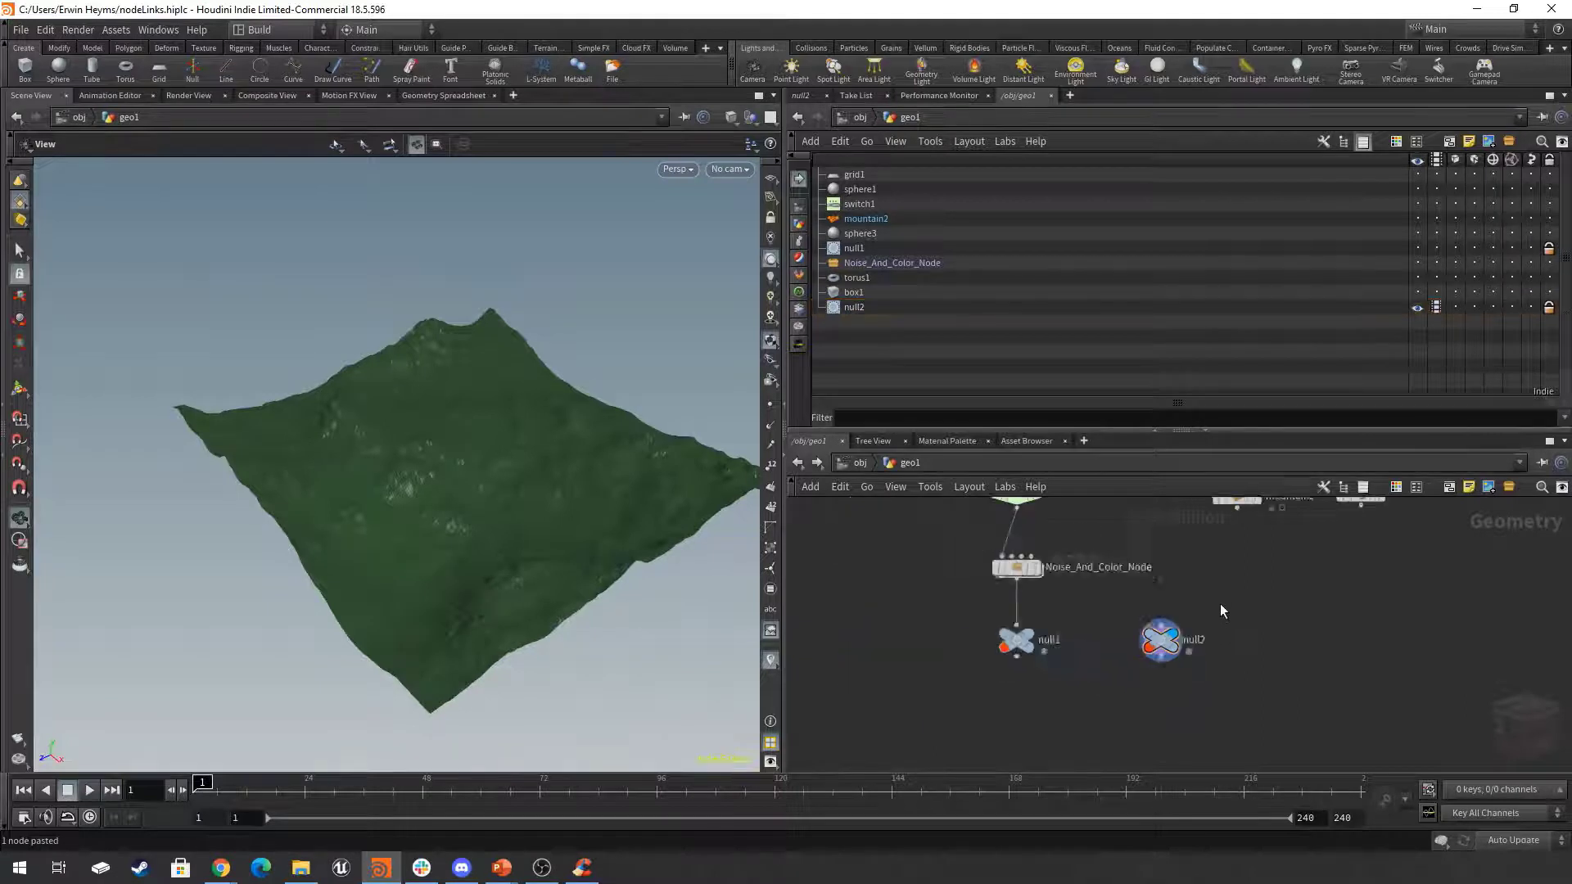
pyautogui.press('h')
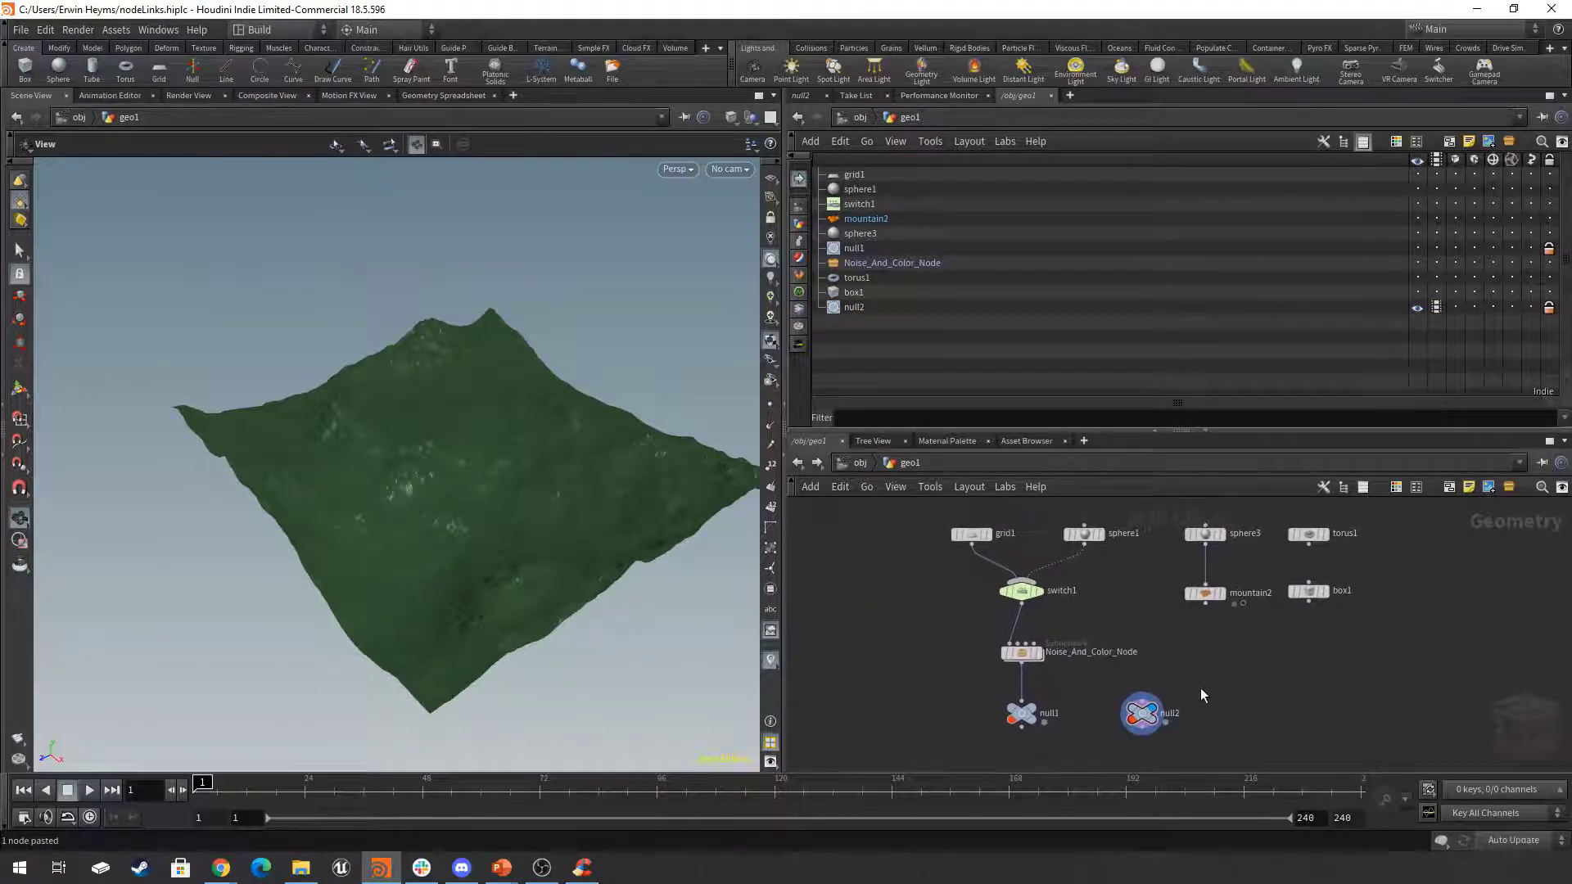
# Wire the output of mountain2 into the input of the locked null2 and move null2 closer to it.
pyautogui.click(1141, 713)
pyautogui.scroll(3, 1146, 711)
pyautogui.moveTo(1161, 708)
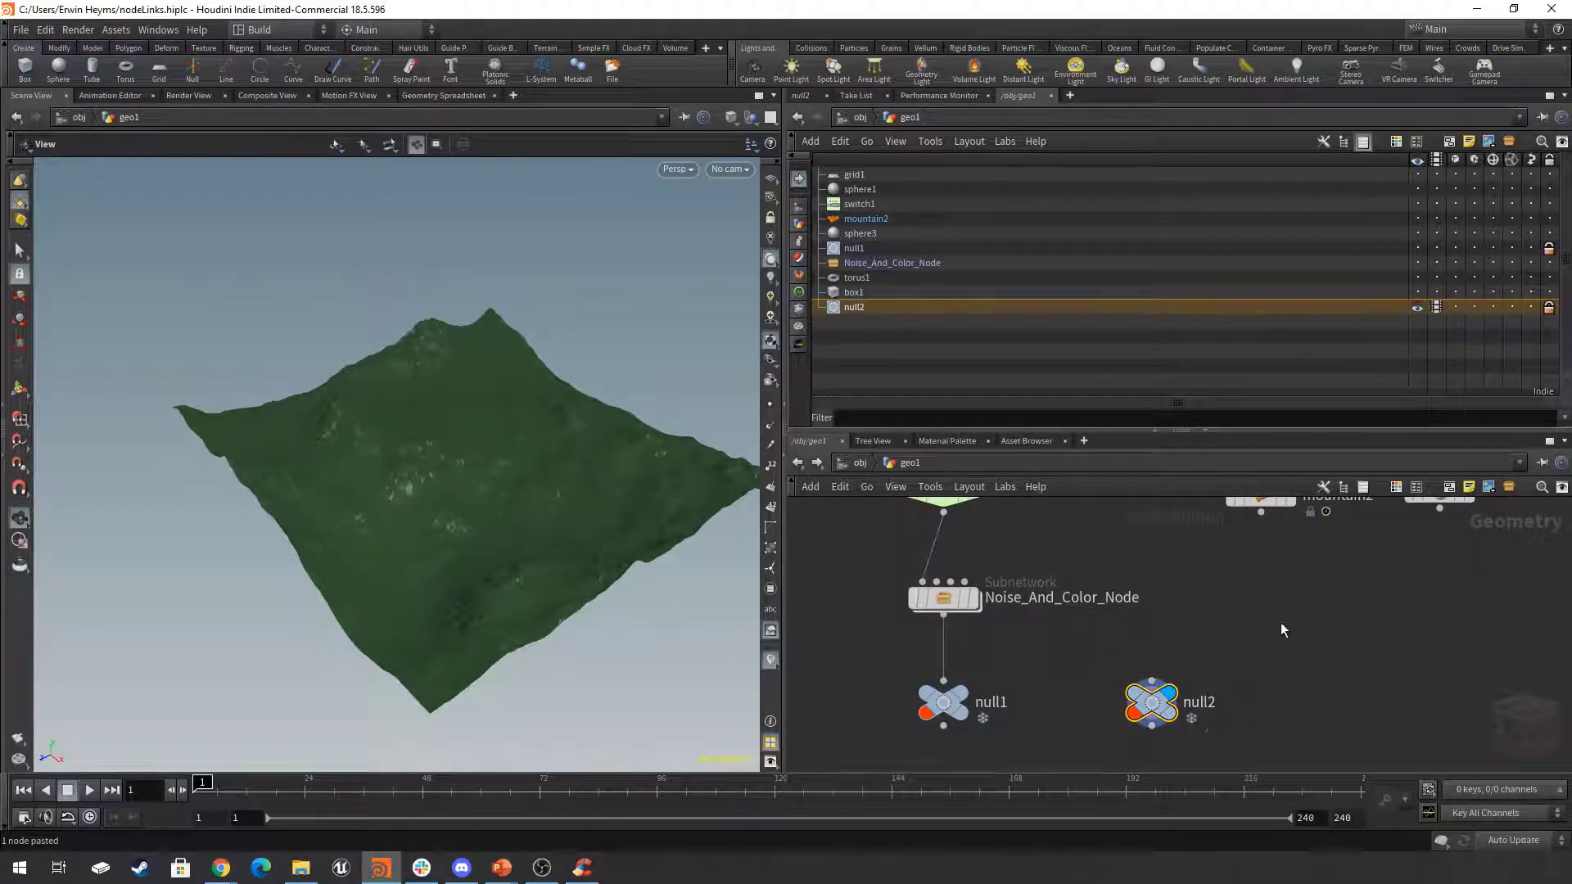
pyautogui.moveTo(1281, 622); pyautogui.dragTo(1244, 654, button='middle')
pyautogui.click(1222, 546)
pyautogui.click(1109, 710)
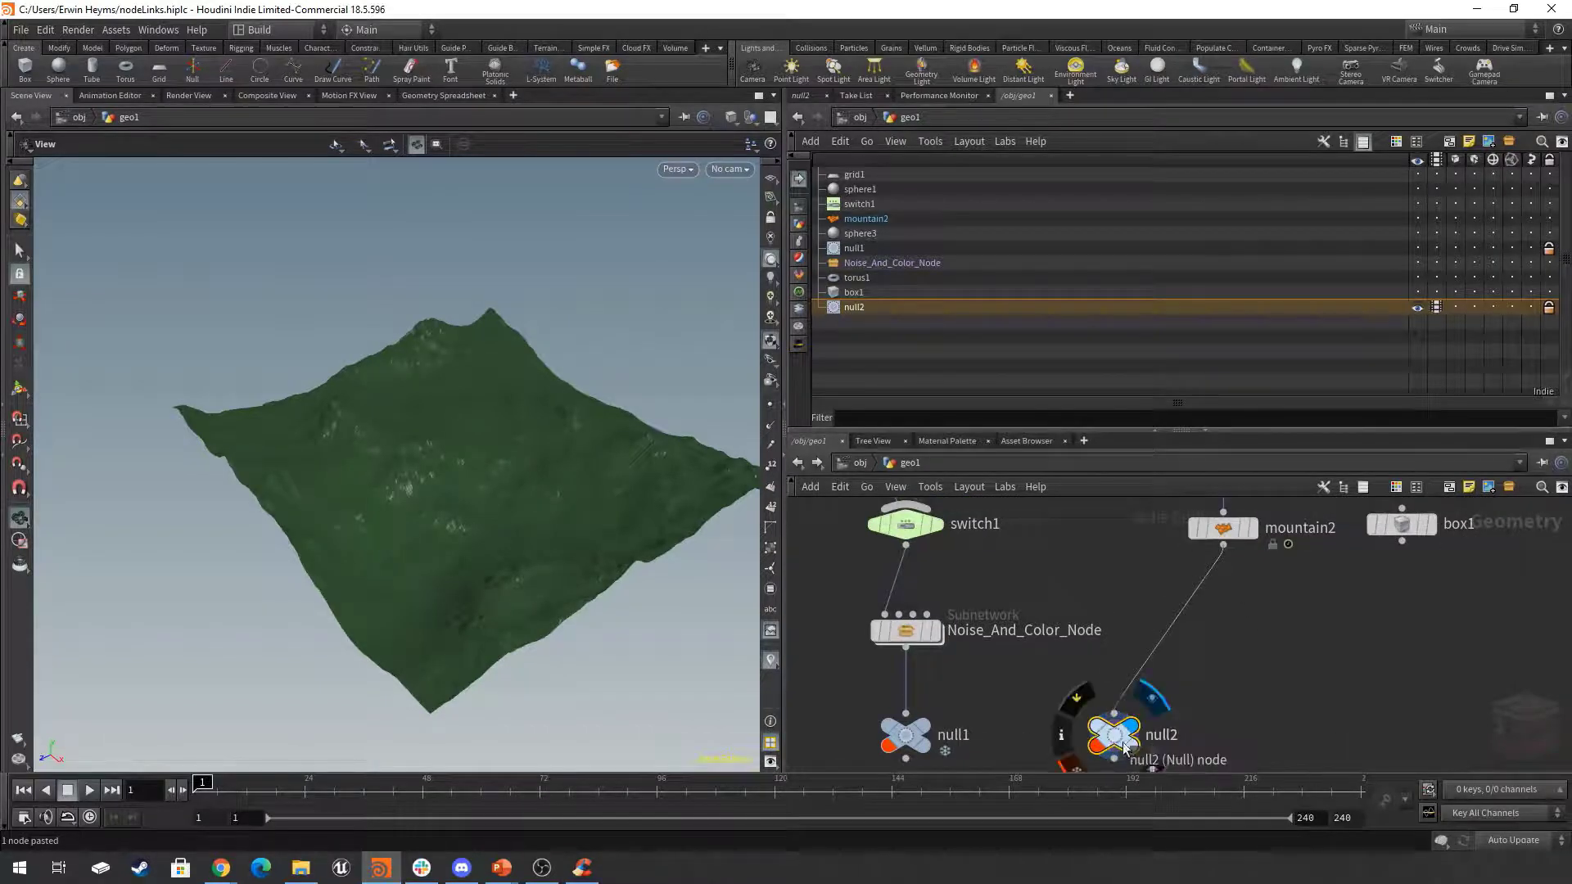
pyautogui.moveTo(1122, 737); pyautogui.dragTo(1172, 652)
pyautogui.moveTo(1332, 612); pyautogui.dragTo(1292, 691, button='middle')
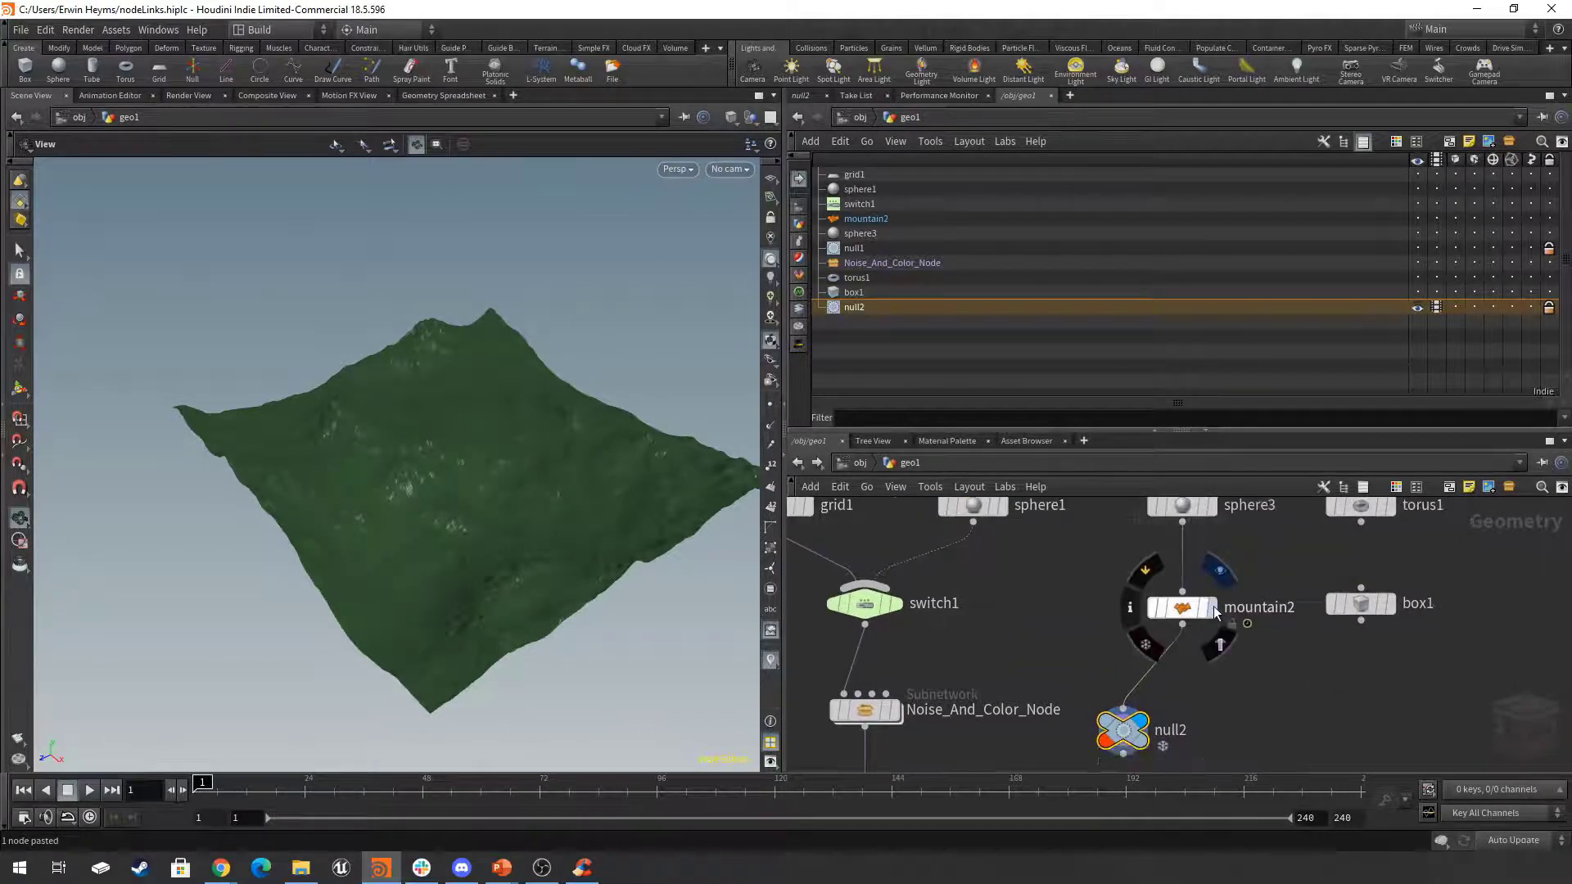
# Display mountain2 and switch the display flag back to null2 to compare their geometry.
pyautogui.click(1220, 570)
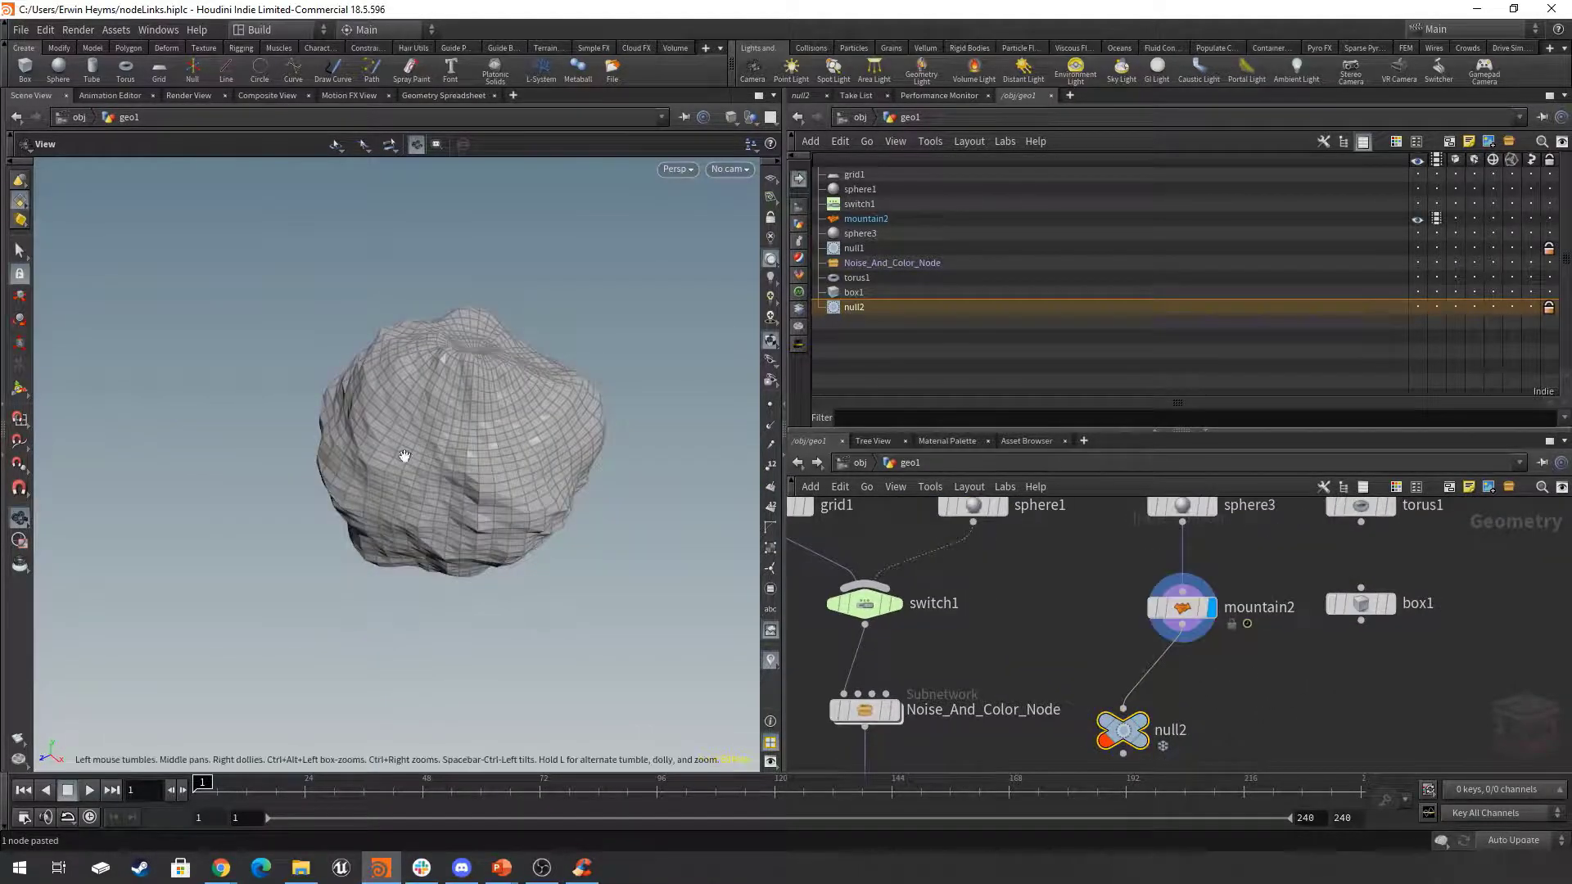
pyautogui.click(1151, 729)
pyautogui.moveTo(1317, 712)
pyautogui.mouseDown(button='middle')
pyautogui.moveTo(1334, 668)
pyautogui.moveTo(1317, 668)
pyautogui.mouseUp(button='middle')
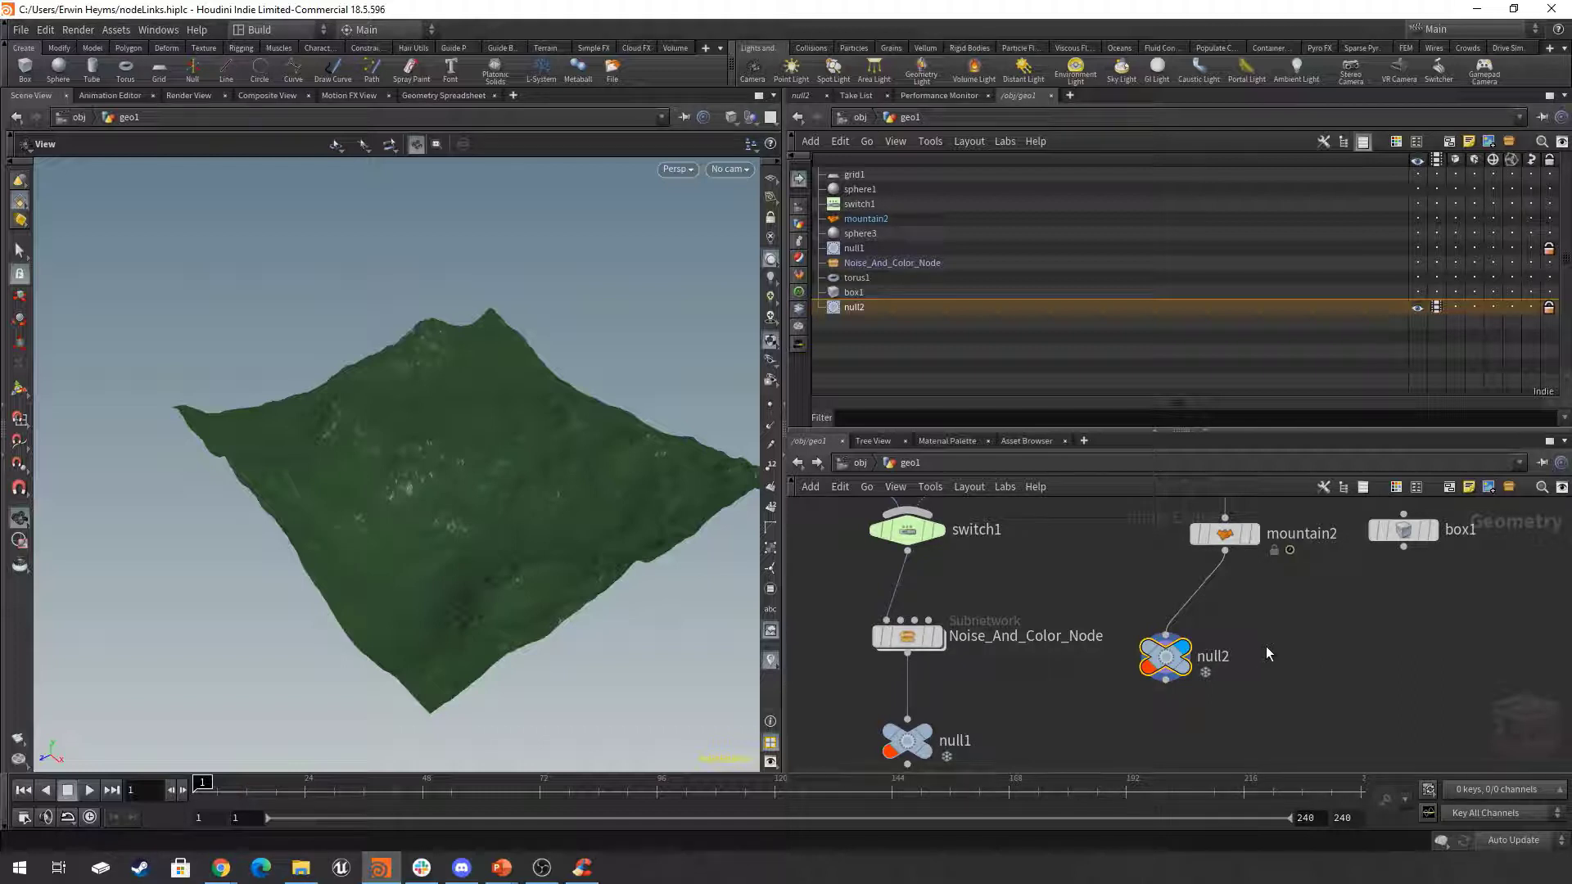
pyautogui.press('h')
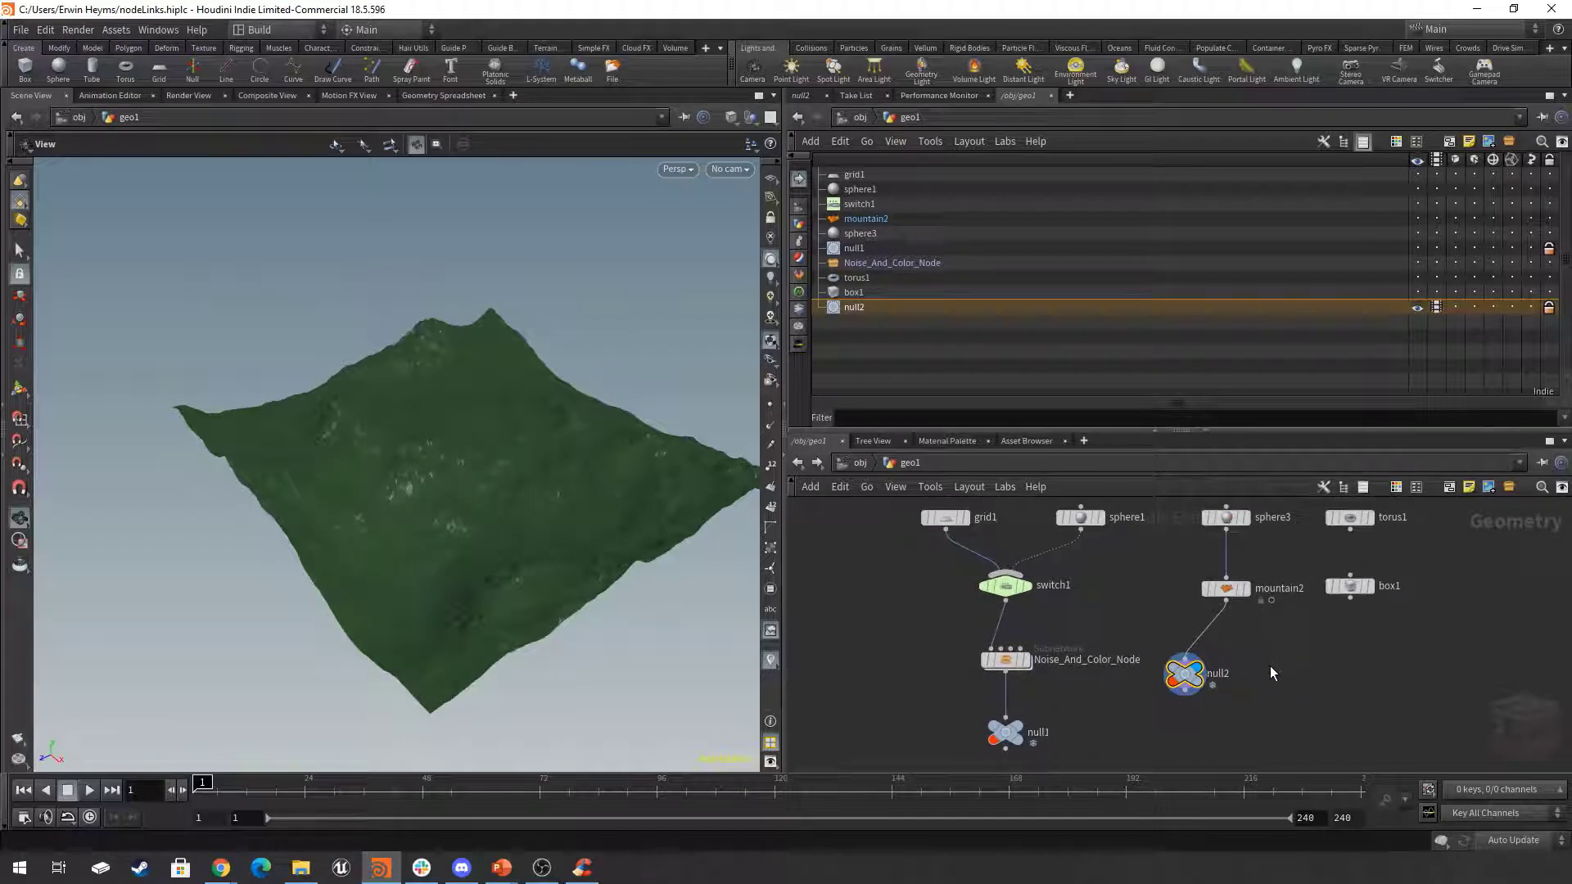
# Read null2's node info over the viewport and dismiss the info window.
pyautogui.moveTo(1186, 680)
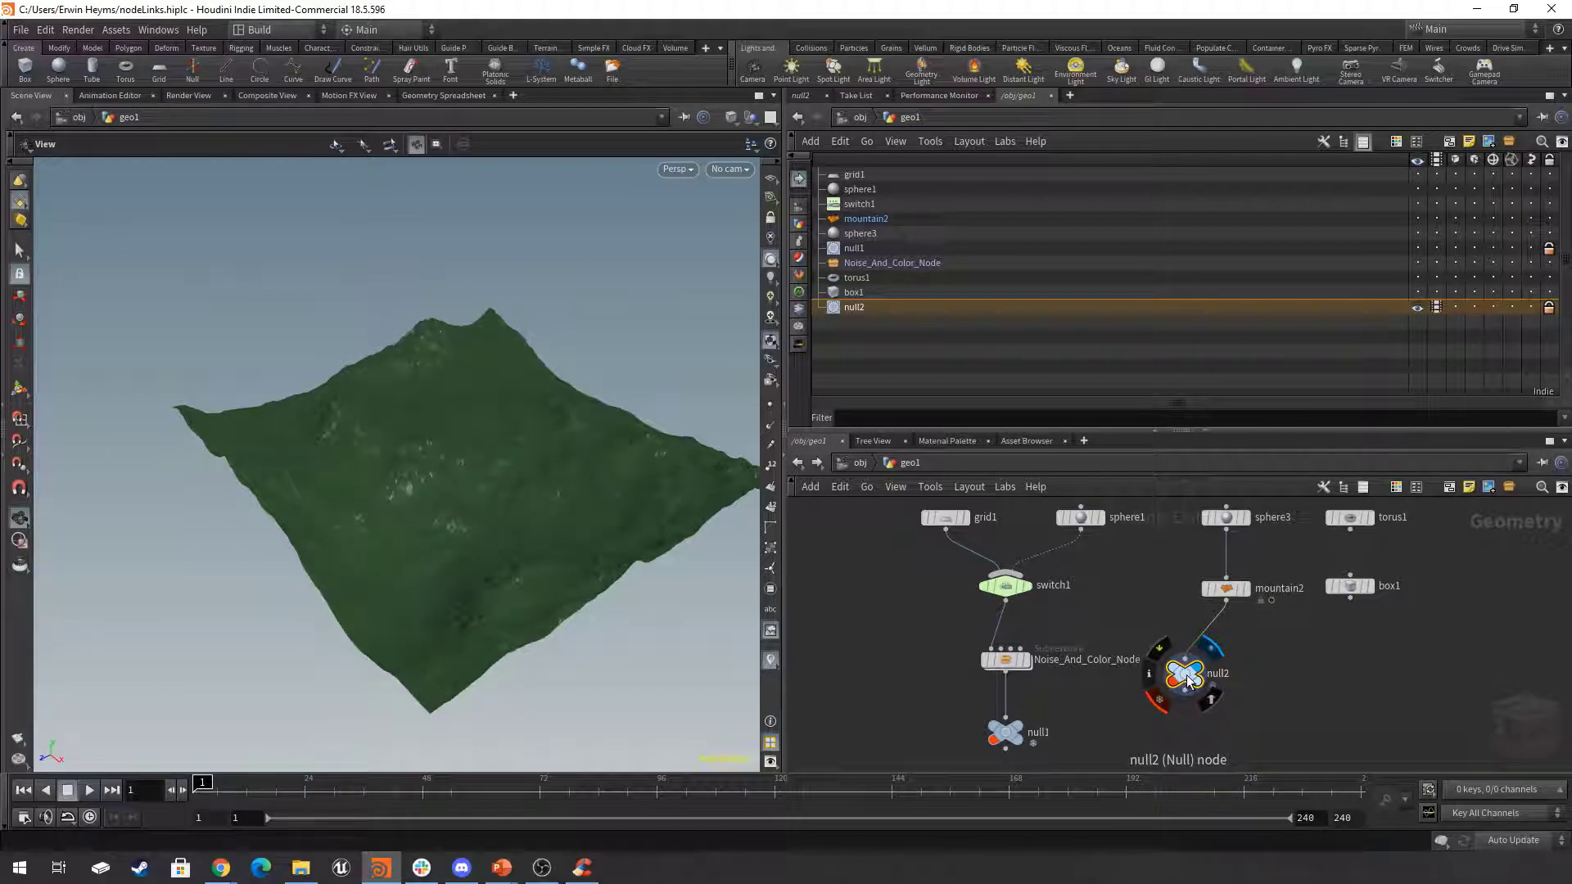
pyautogui.click(1149, 674)
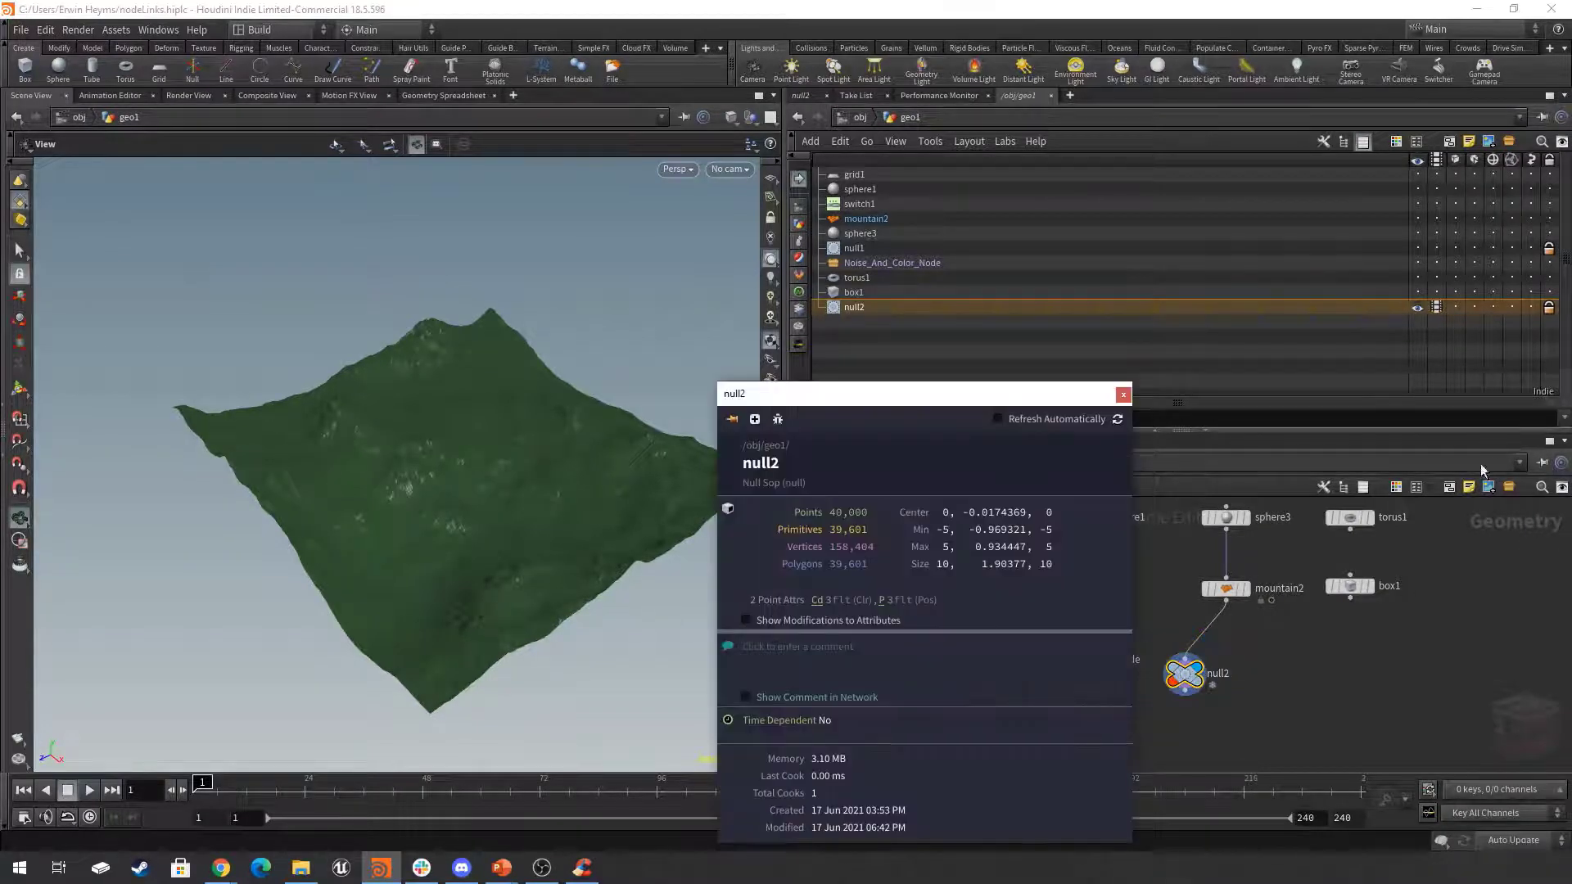
pyautogui.moveTo(1035, 400); pyautogui.dragTo(636, 280)
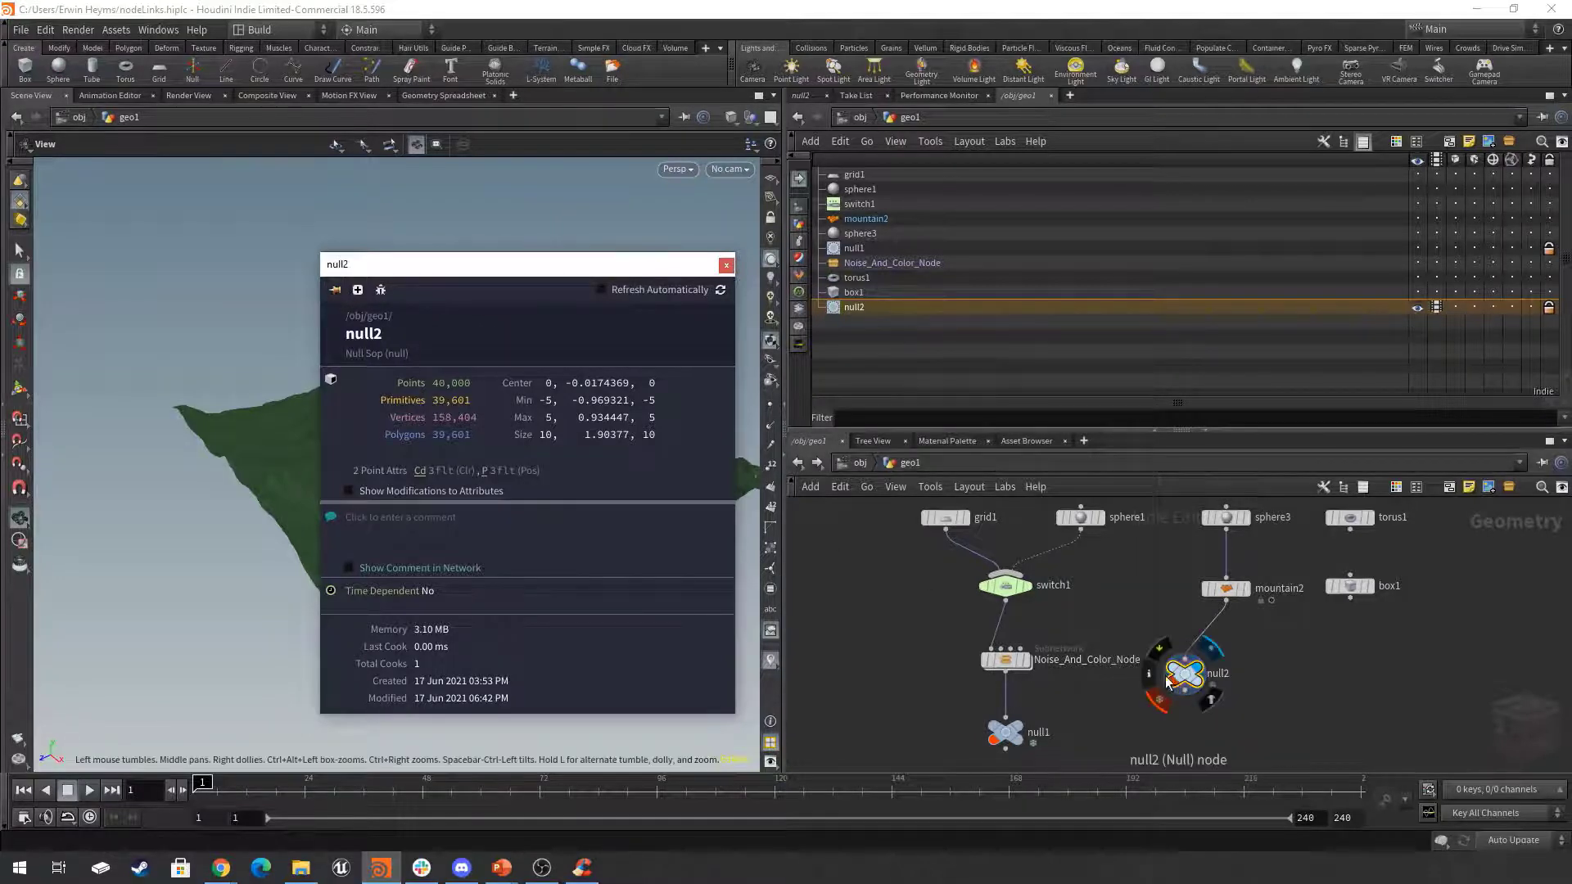
pyautogui.click(1148, 606)
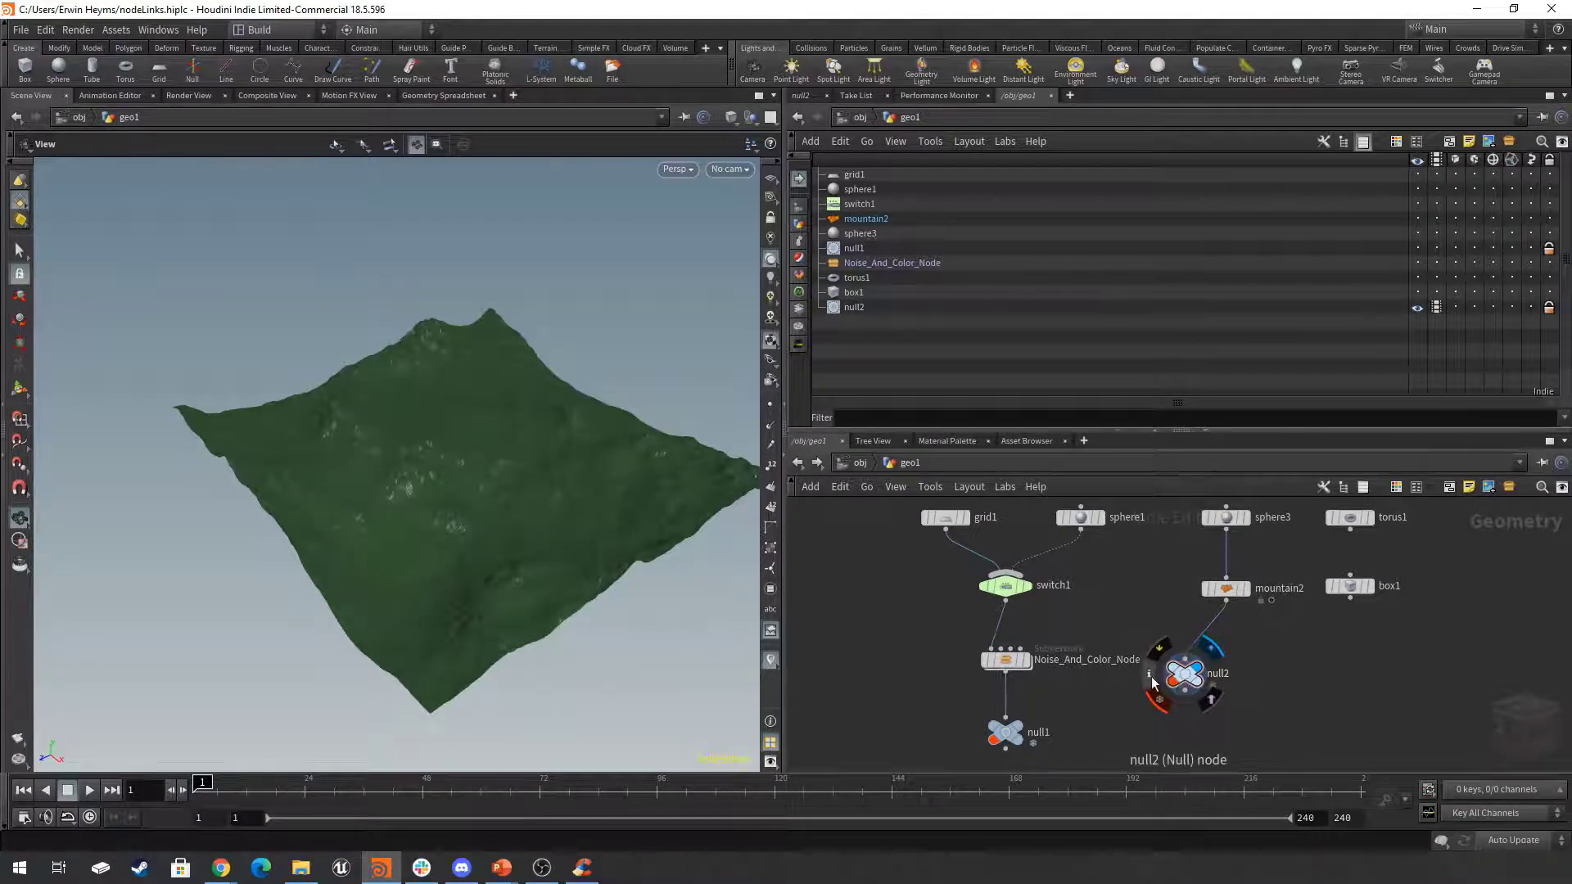
# Reopen null2's node info, pin the window and move it over the network list.
pyautogui.click(1151, 677)
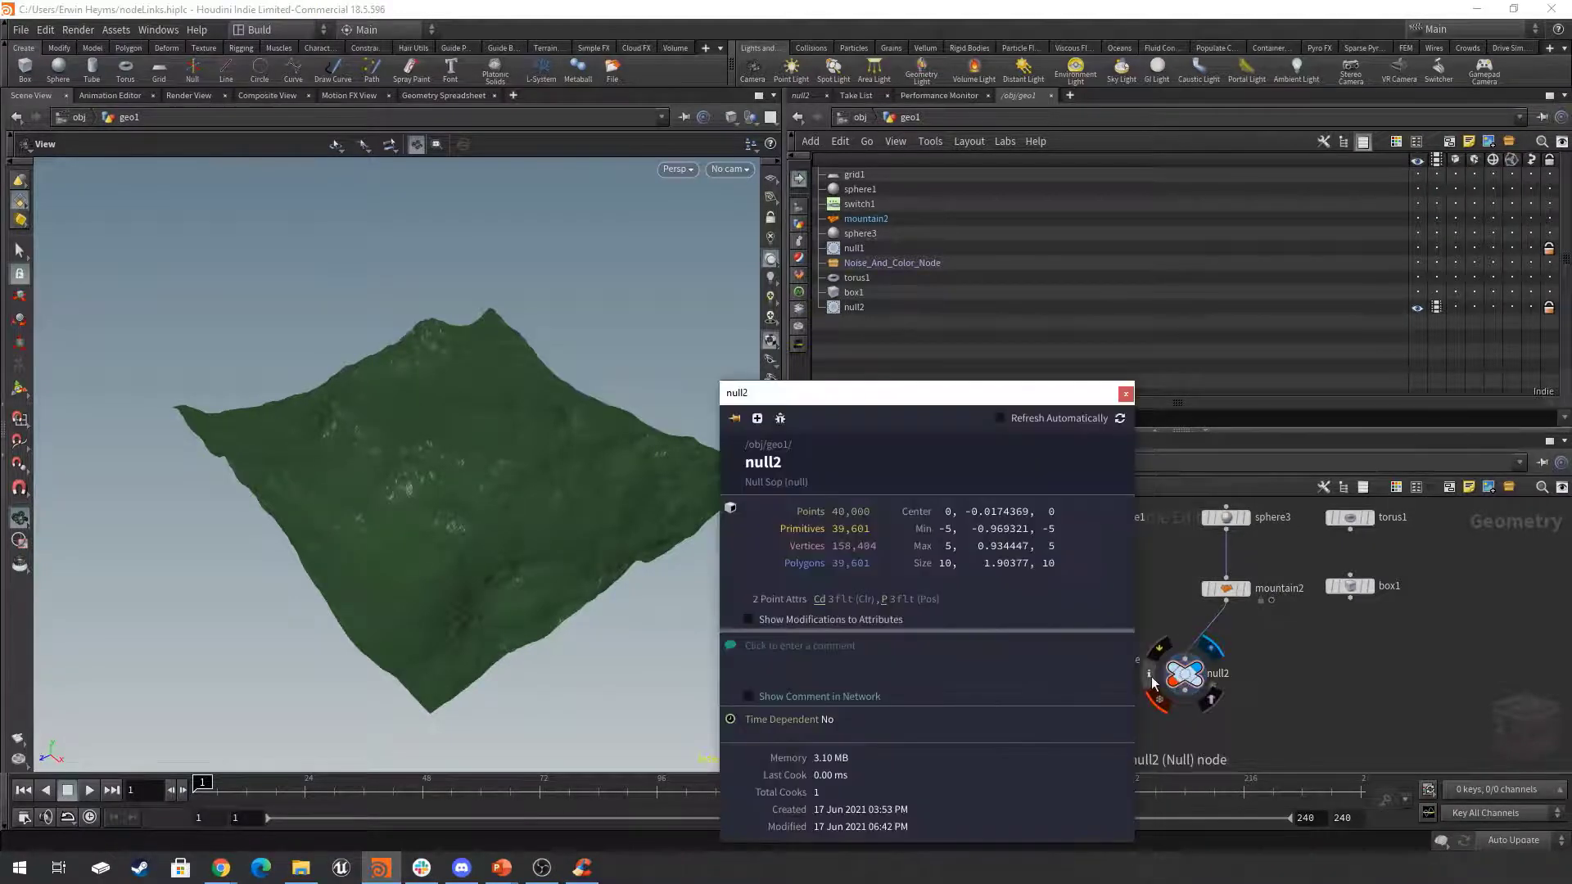
pyautogui.click(734, 421)
pyautogui.moveTo(911, 404); pyautogui.dragTo(499, 247)
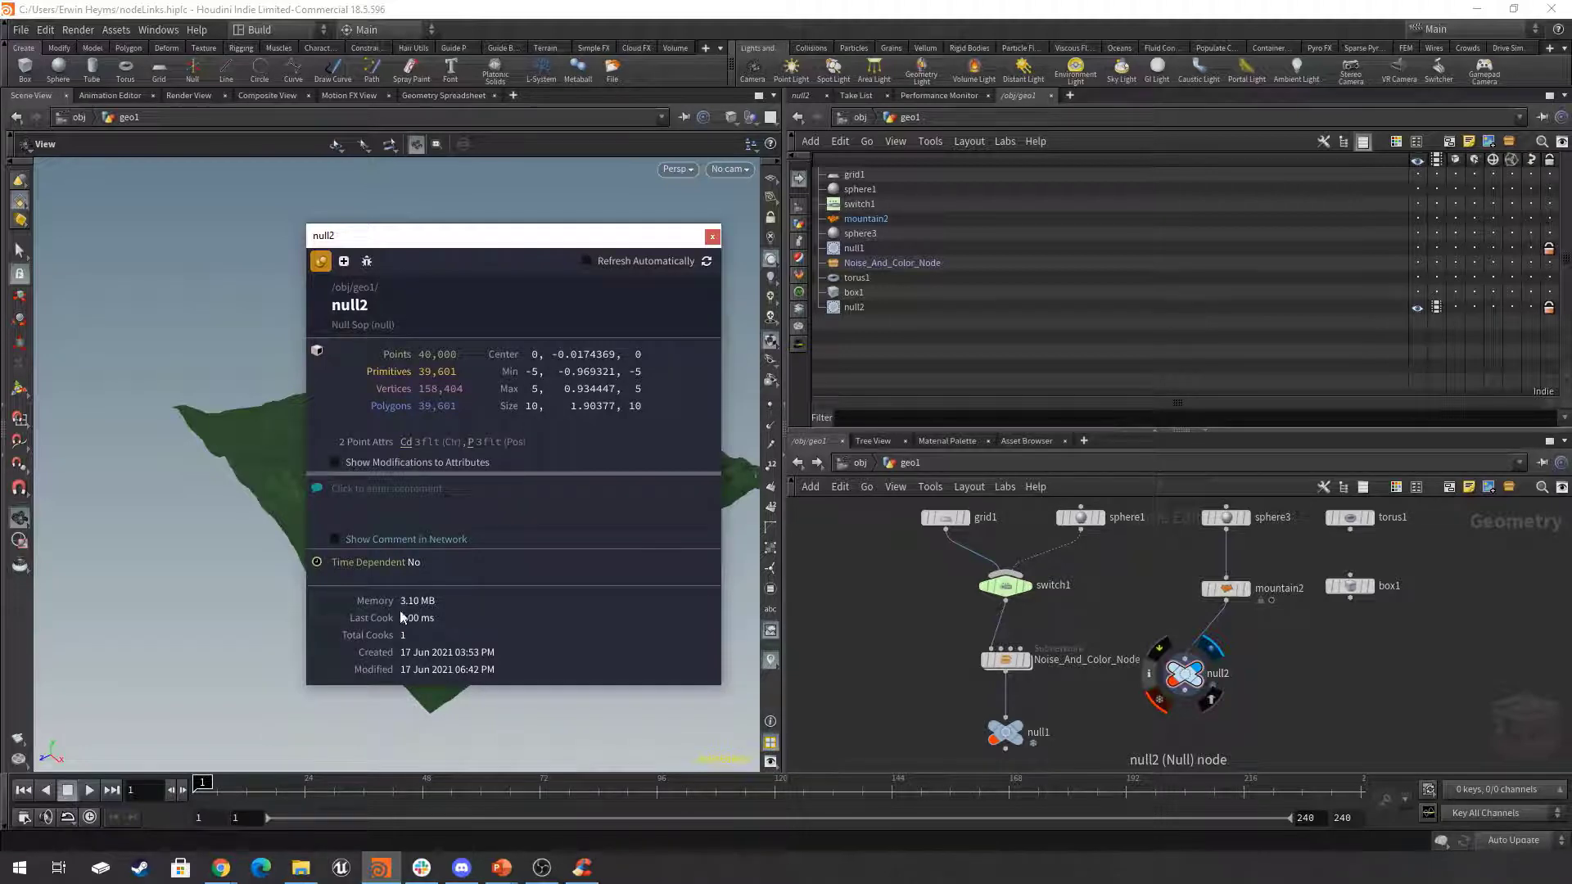
pyautogui.moveTo(534, 238); pyautogui.dragTo(1057, 176)
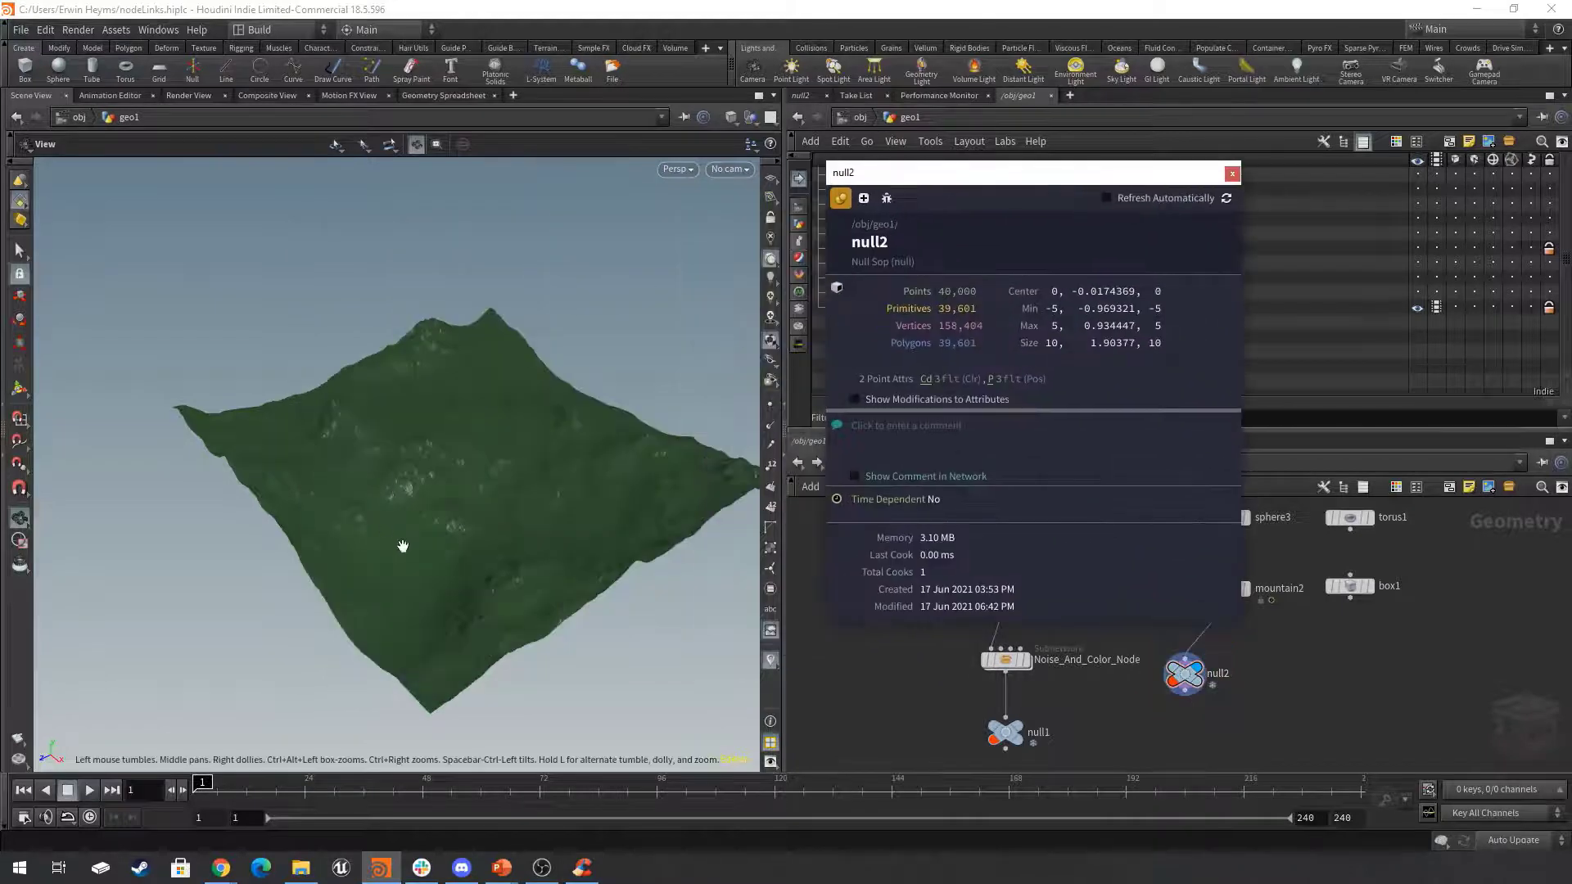
# Orbit the terrain with the info window pinned, select null2 and move the window back over the viewport.
pyautogui.moveTo(404, 544); pyautogui.dragTo(323, 494)
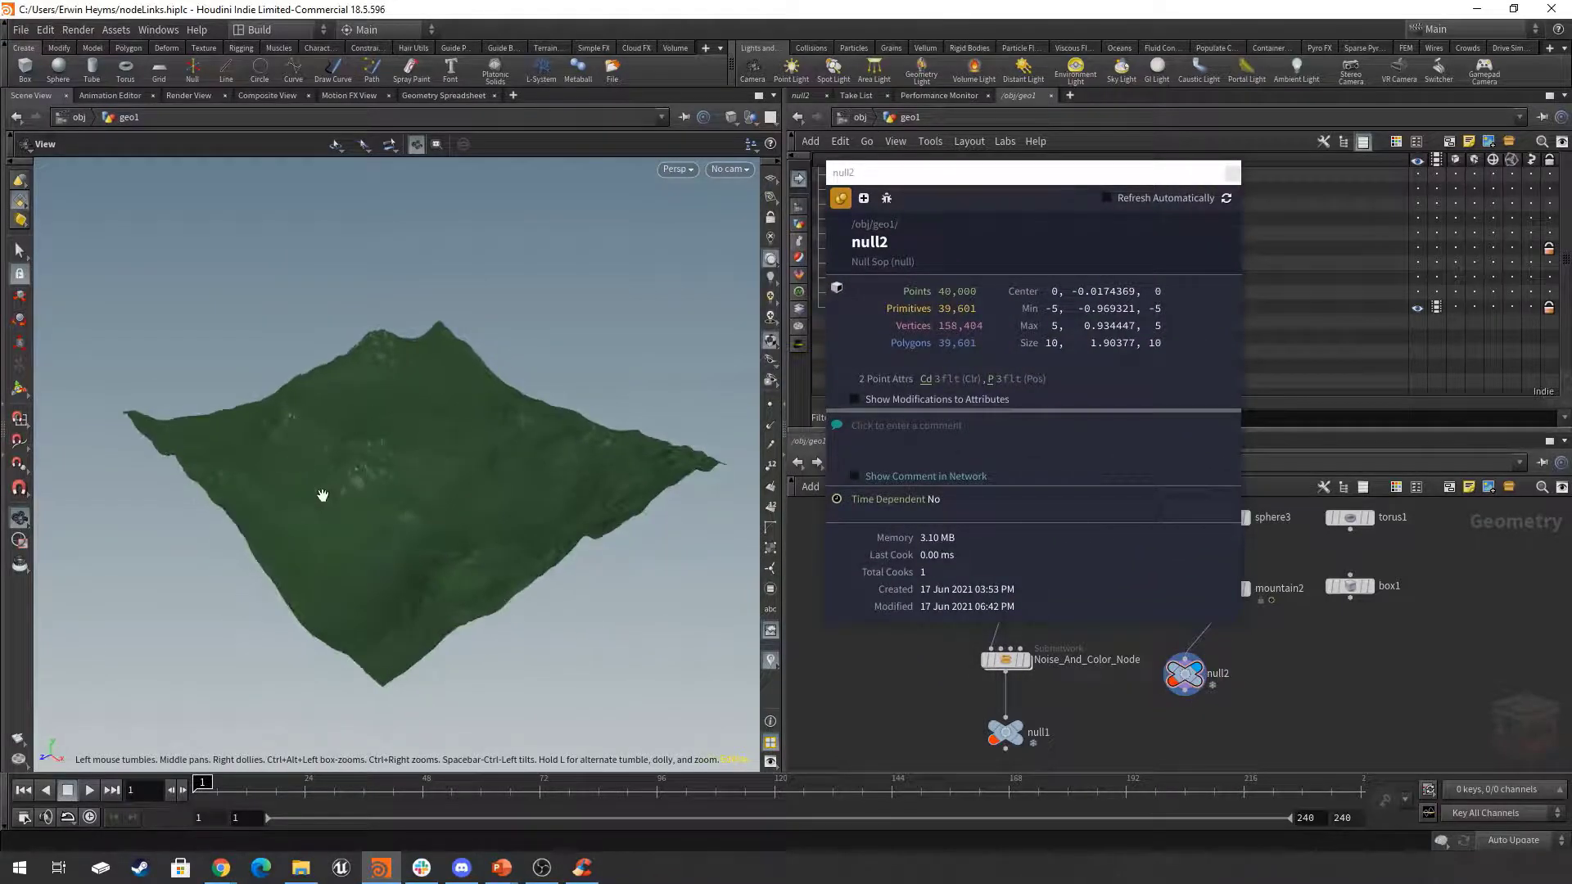
pyautogui.moveTo(474, 520); pyautogui.dragTo(470, 511)
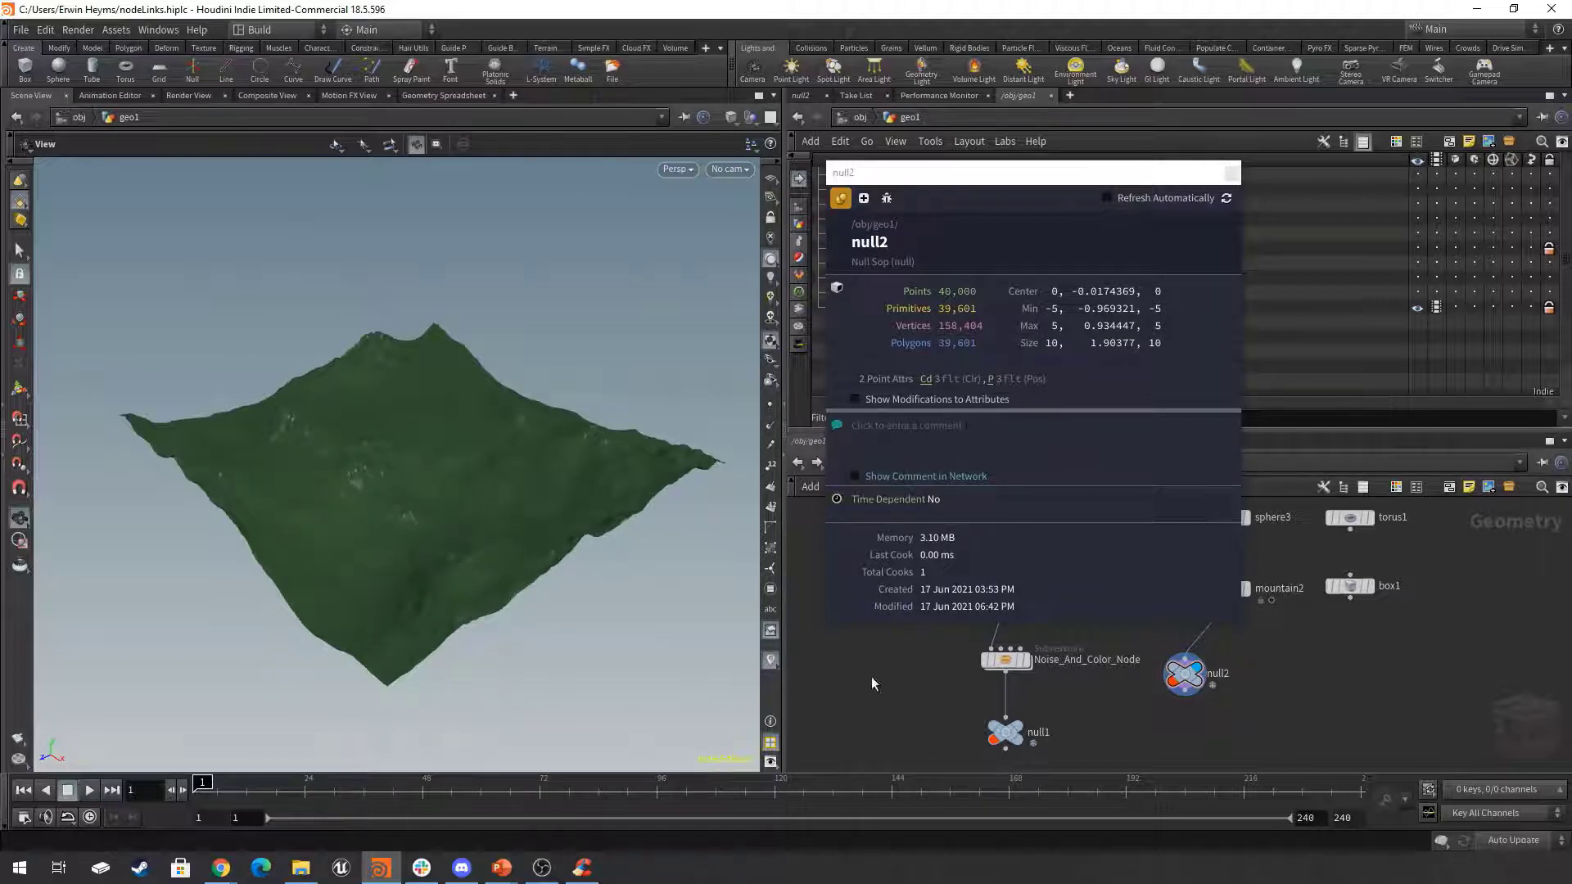
pyautogui.moveTo(1238, 708); pyautogui.dragTo(1143, 666)
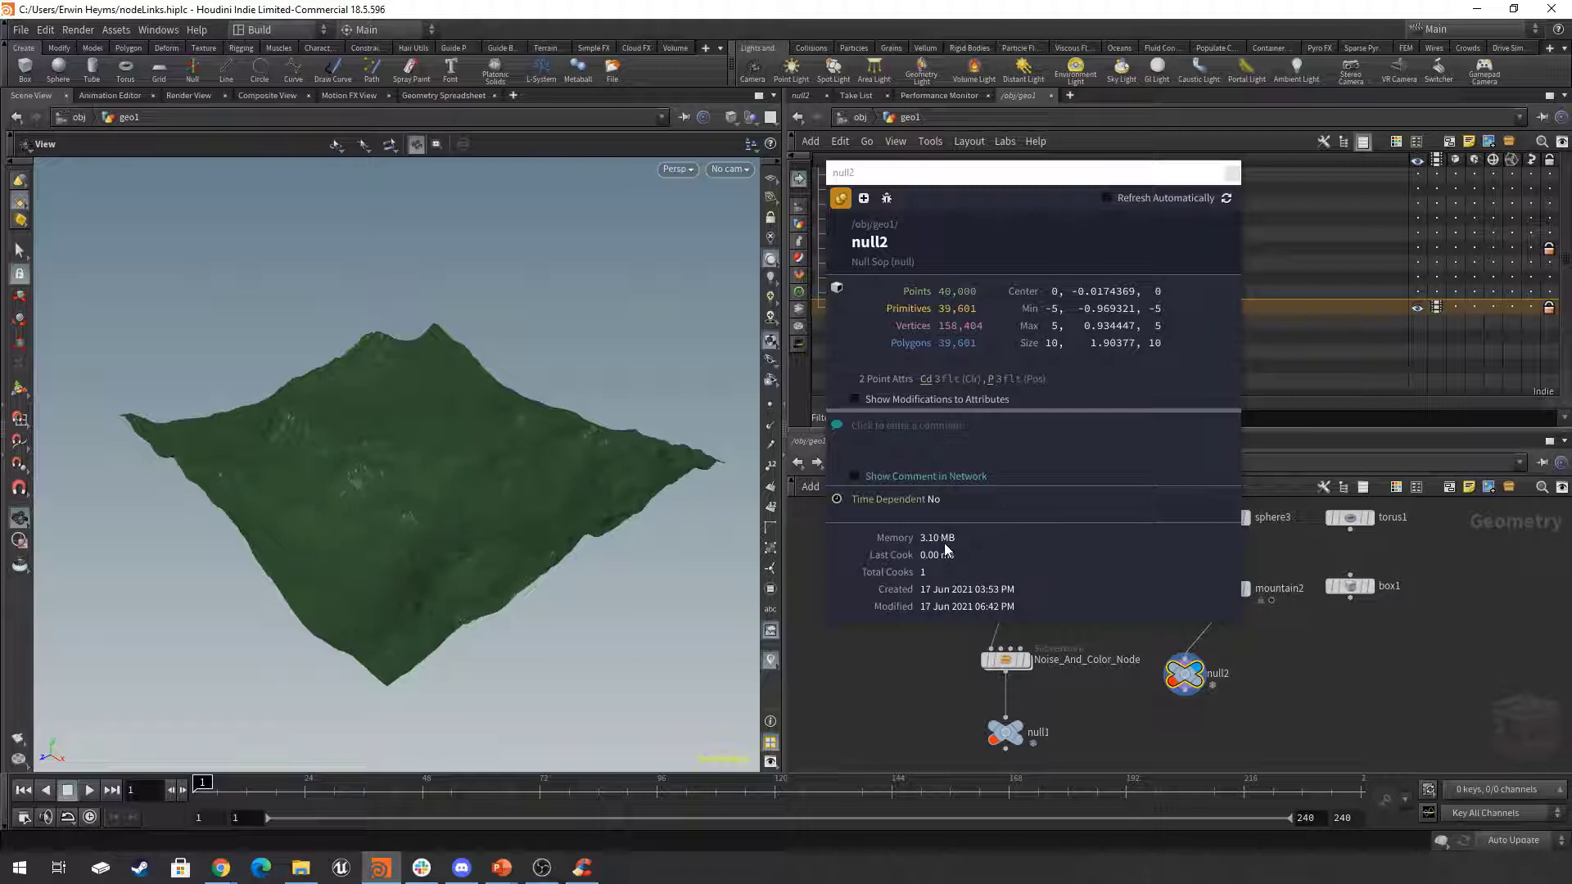
pyautogui.moveTo(1042, 175); pyautogui.dragTo(519, 184)
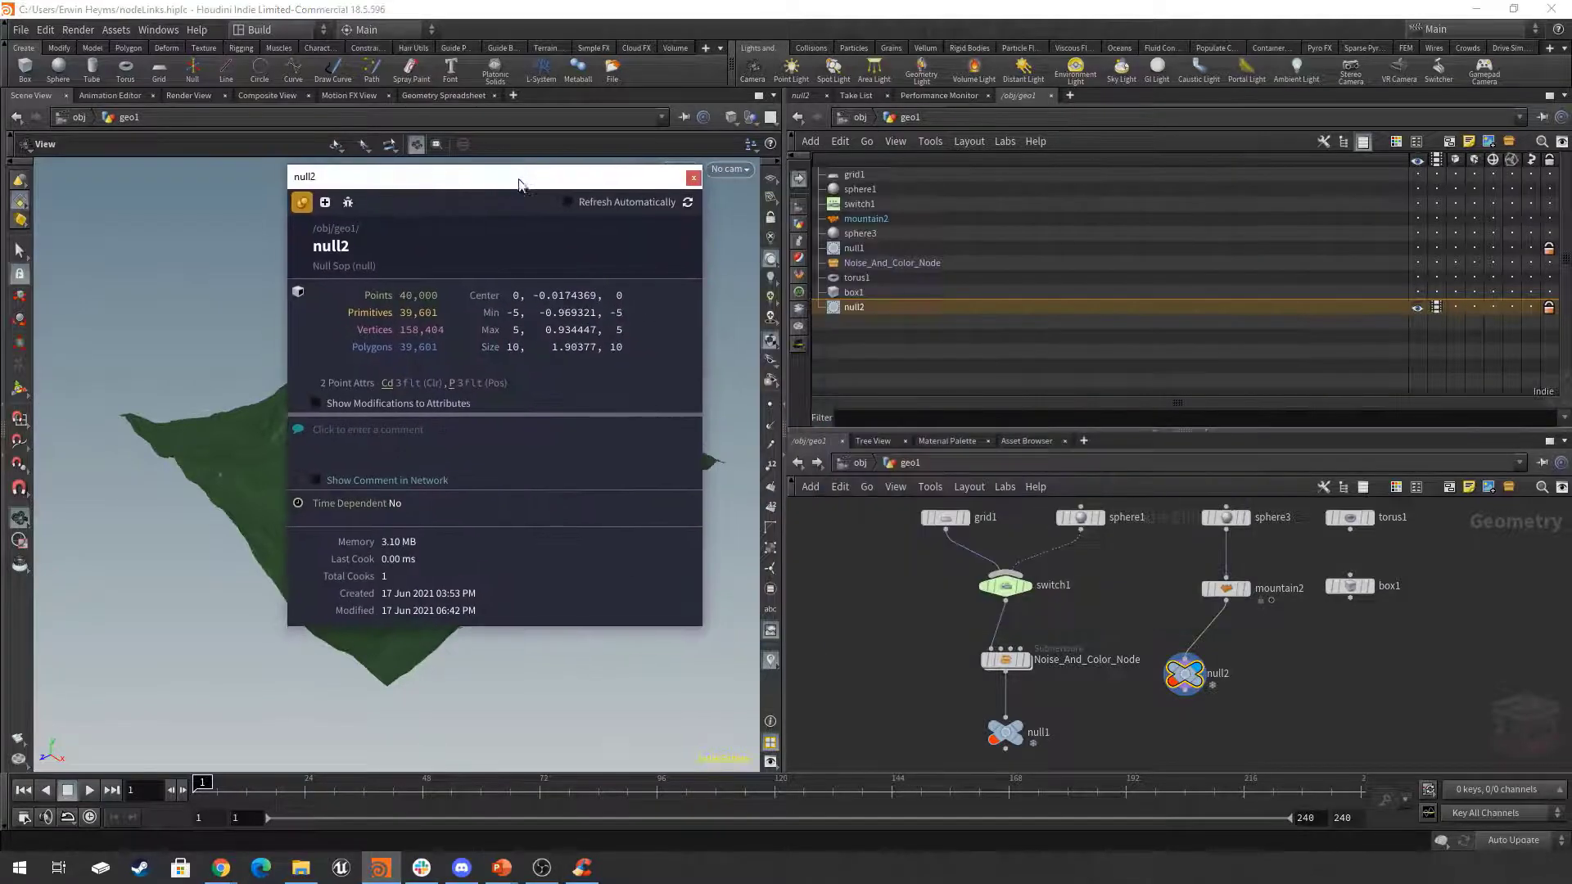
# Inspect null2 and its surrounding nodes in the network, and unpin the node info window to close it.
pyautogui.press('f')
pyautogui.moveTo(1190, 640)
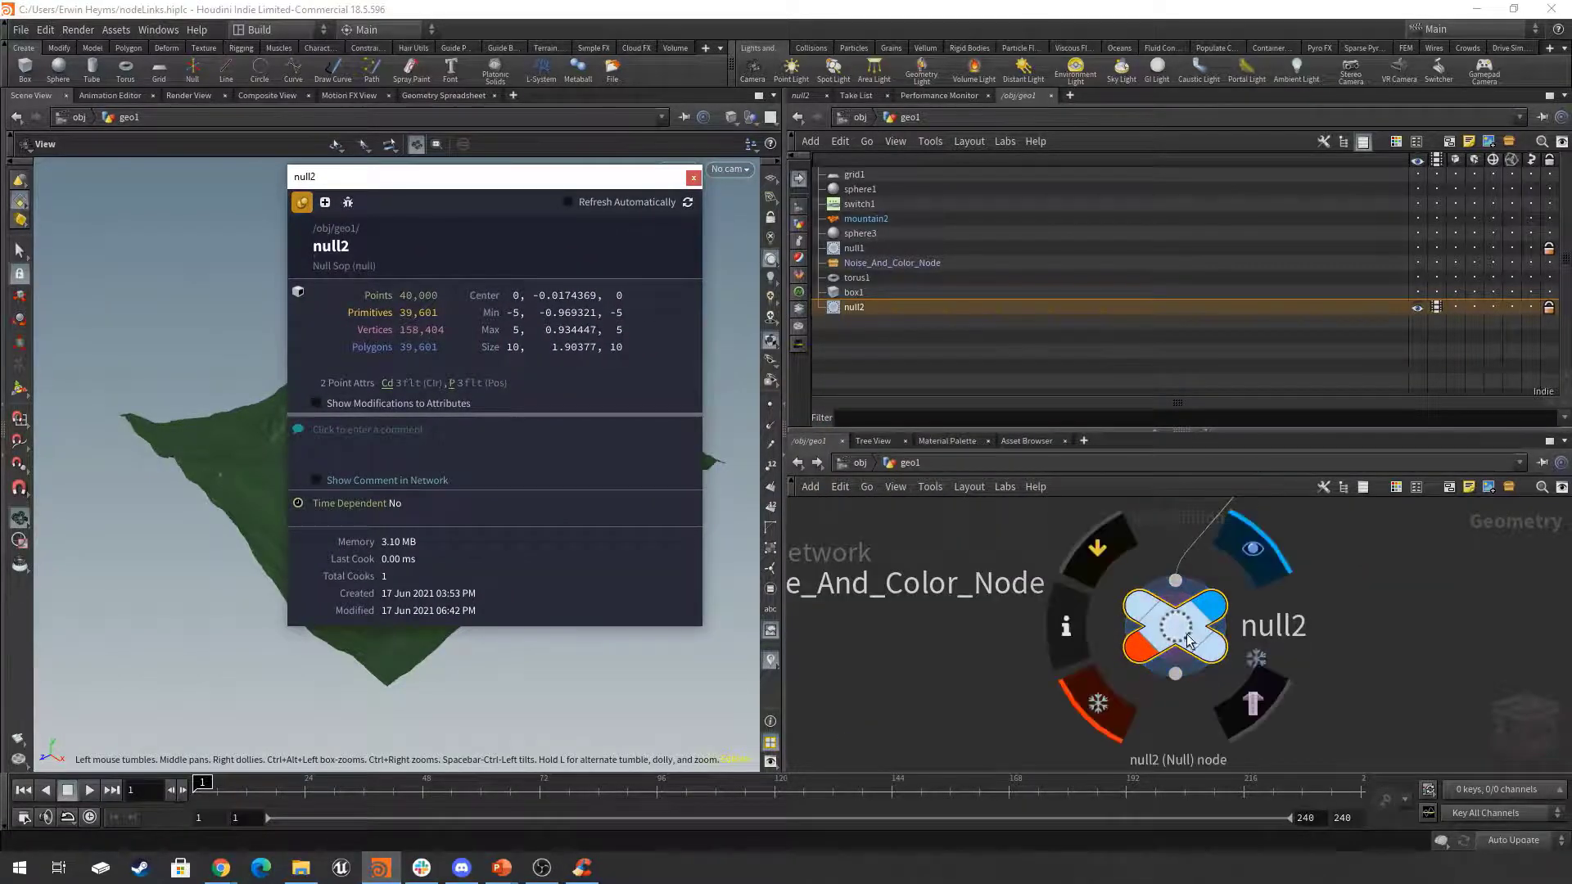
pyautogui.scroll(-8, 1179, 624)
pyautogui.scroll(1, 1179, 624)
pyautogui.moveTo(1349, 613); pyautogui.dragTo(1334, 670, button='middle')
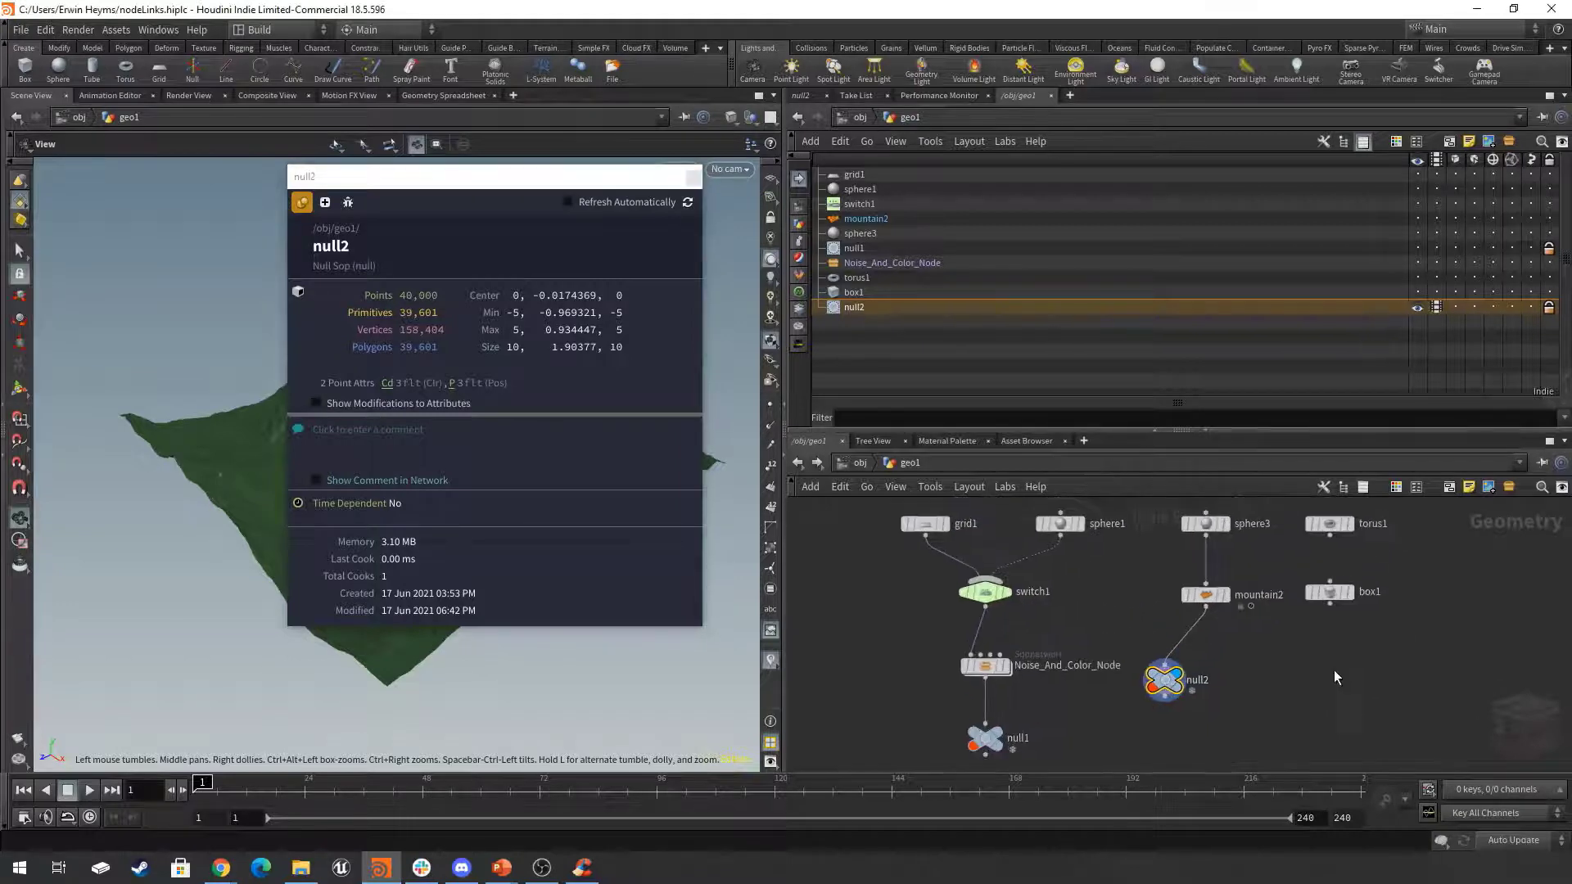
pyautogui.scroll(-2, 1334, 670)
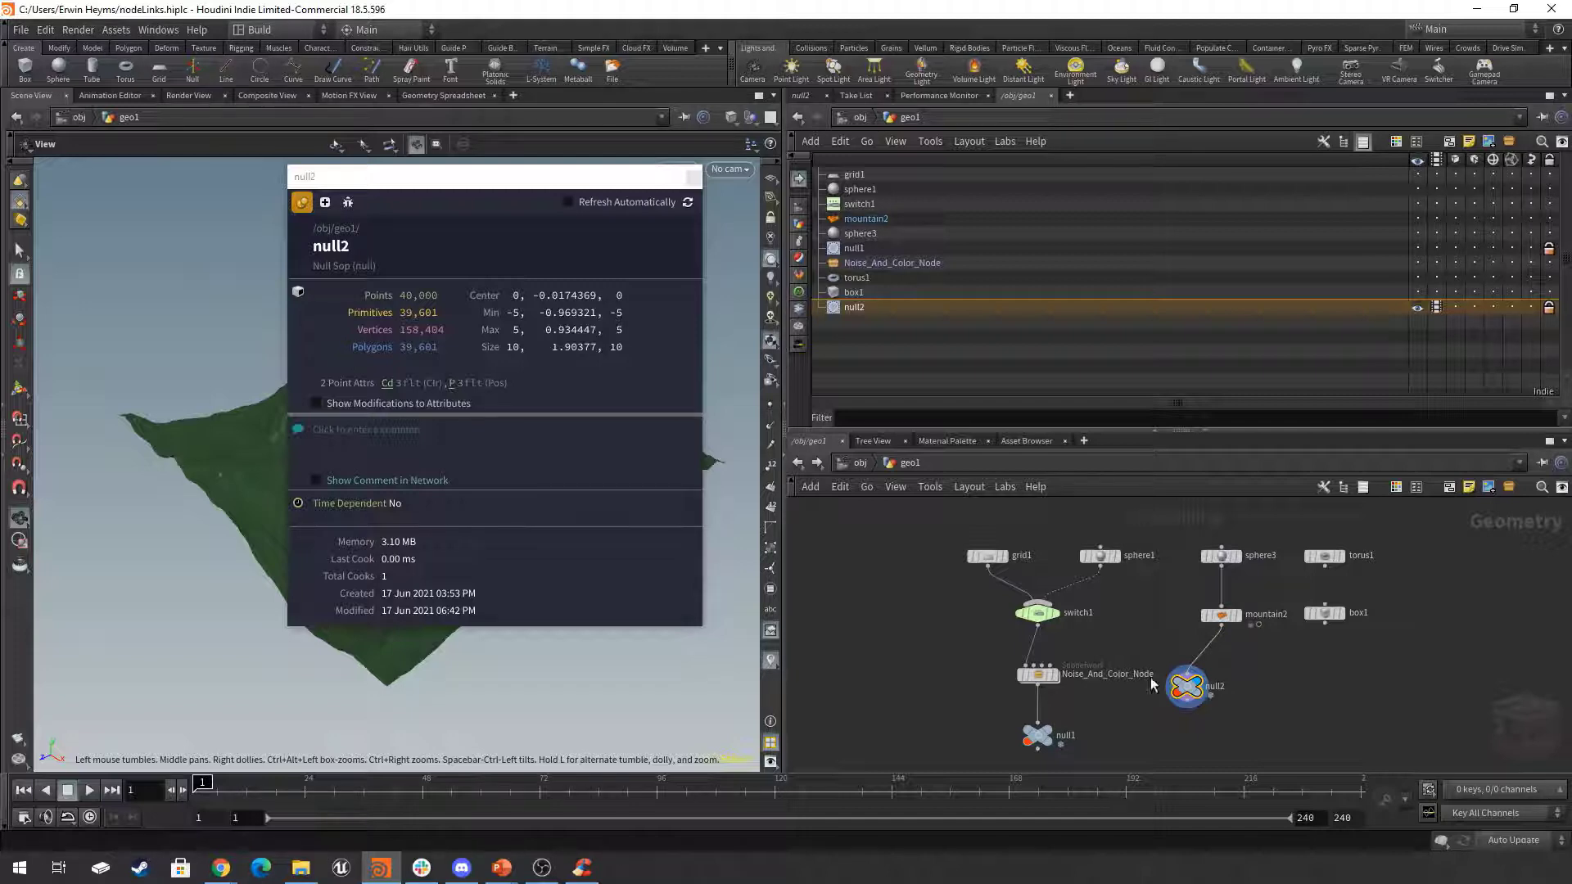
pyautogui.click(301, 203)
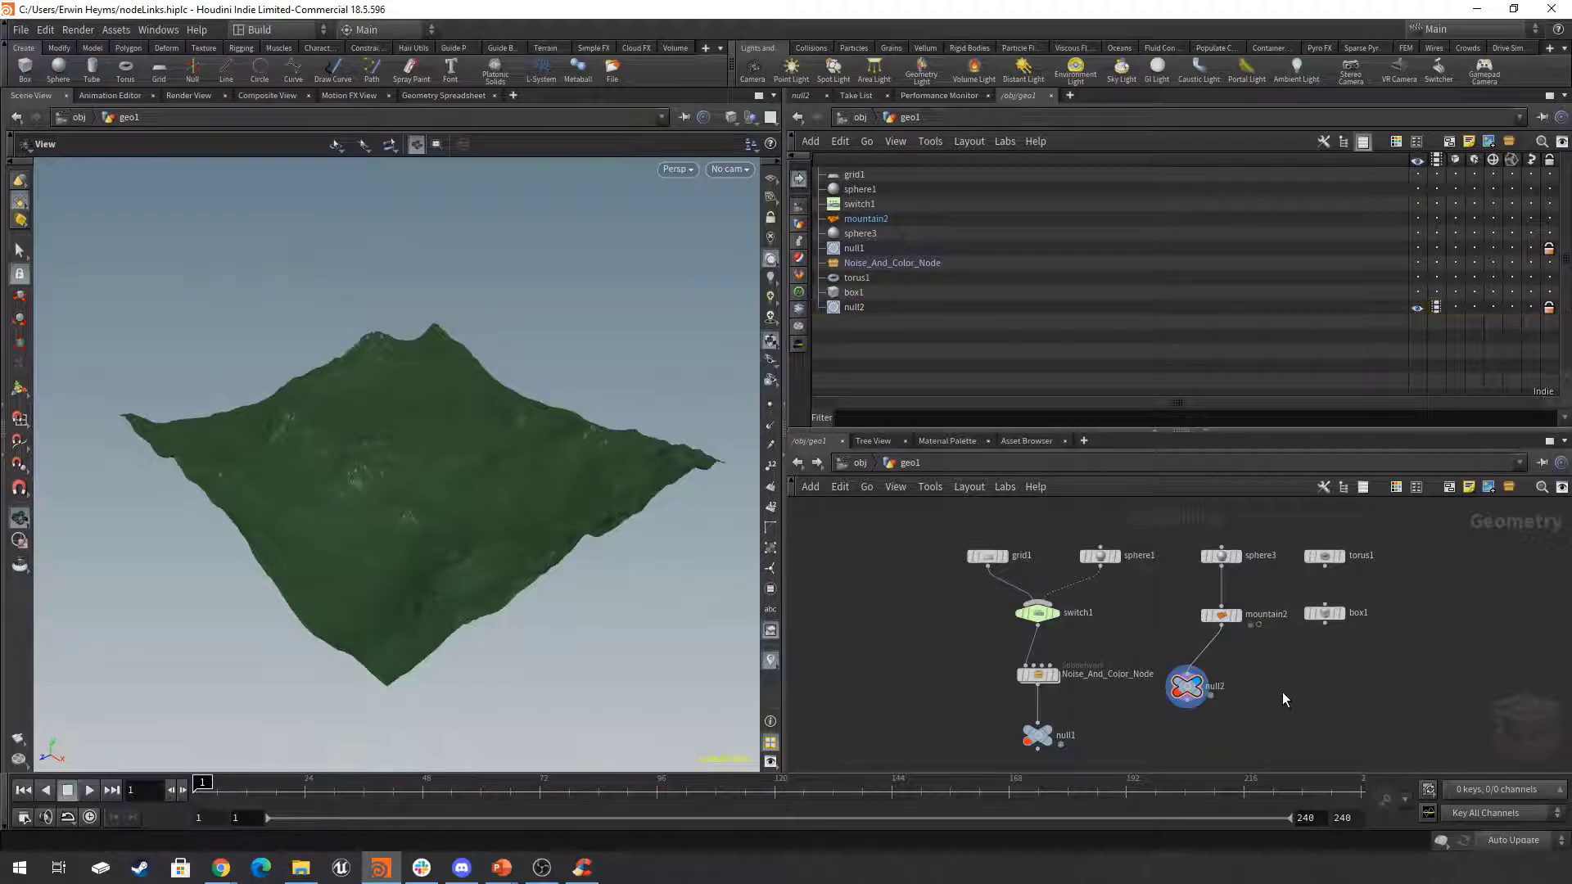
# Unlock null2 and null1 in the geometry network, discarding the locked changes of both nodes.
pyautogui.moveTo(1284, 698); pyautogui.dragTo(1291, 694, button='middle')
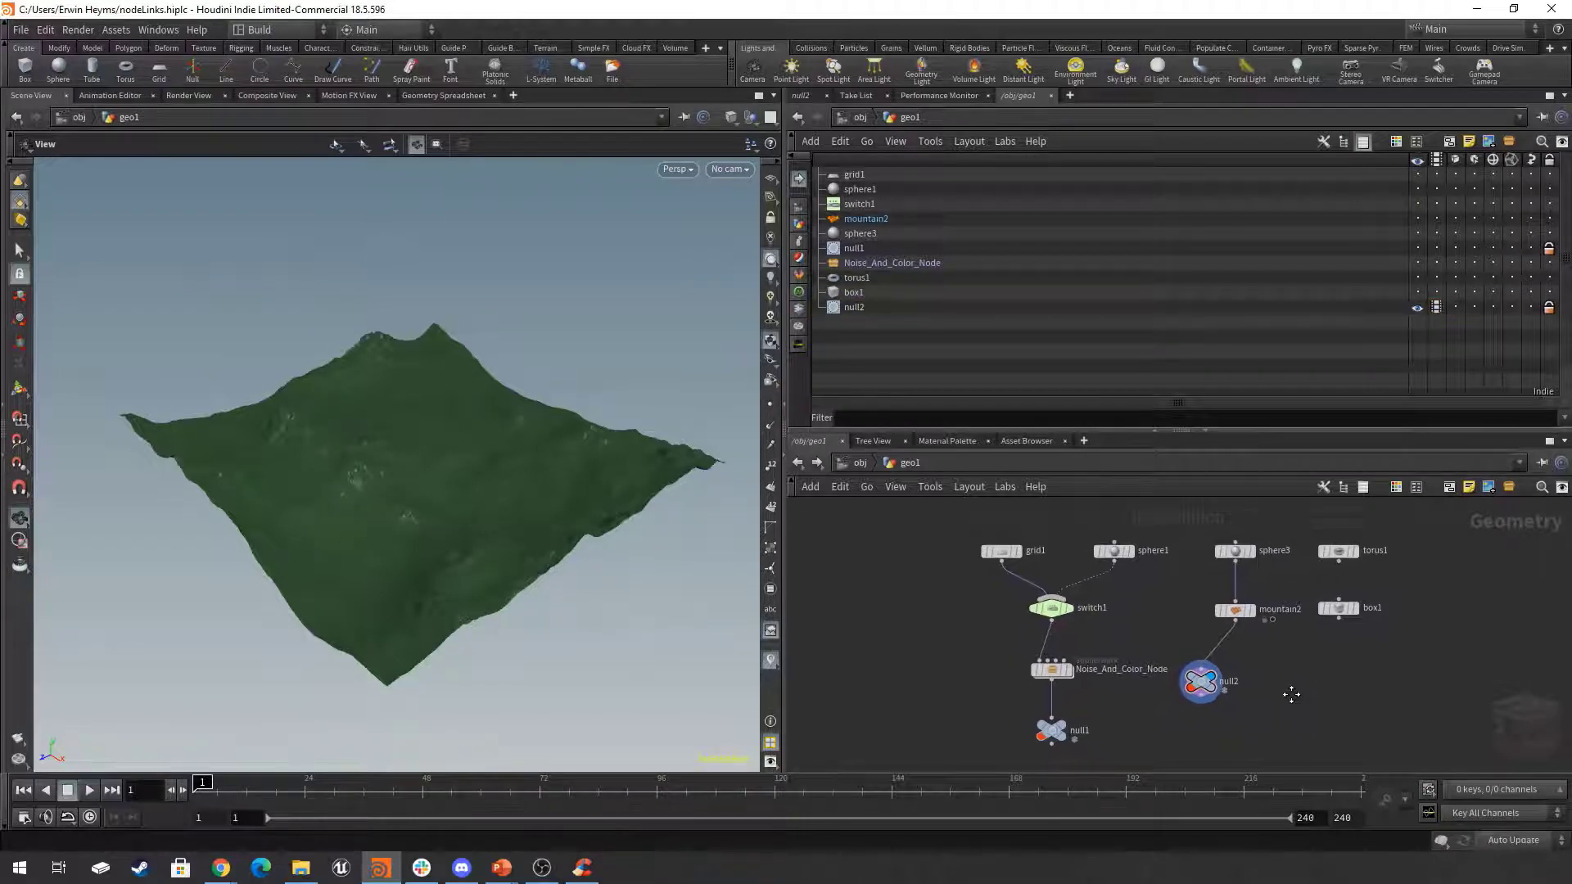
pyautogui.scroll(4, 1230, 712)
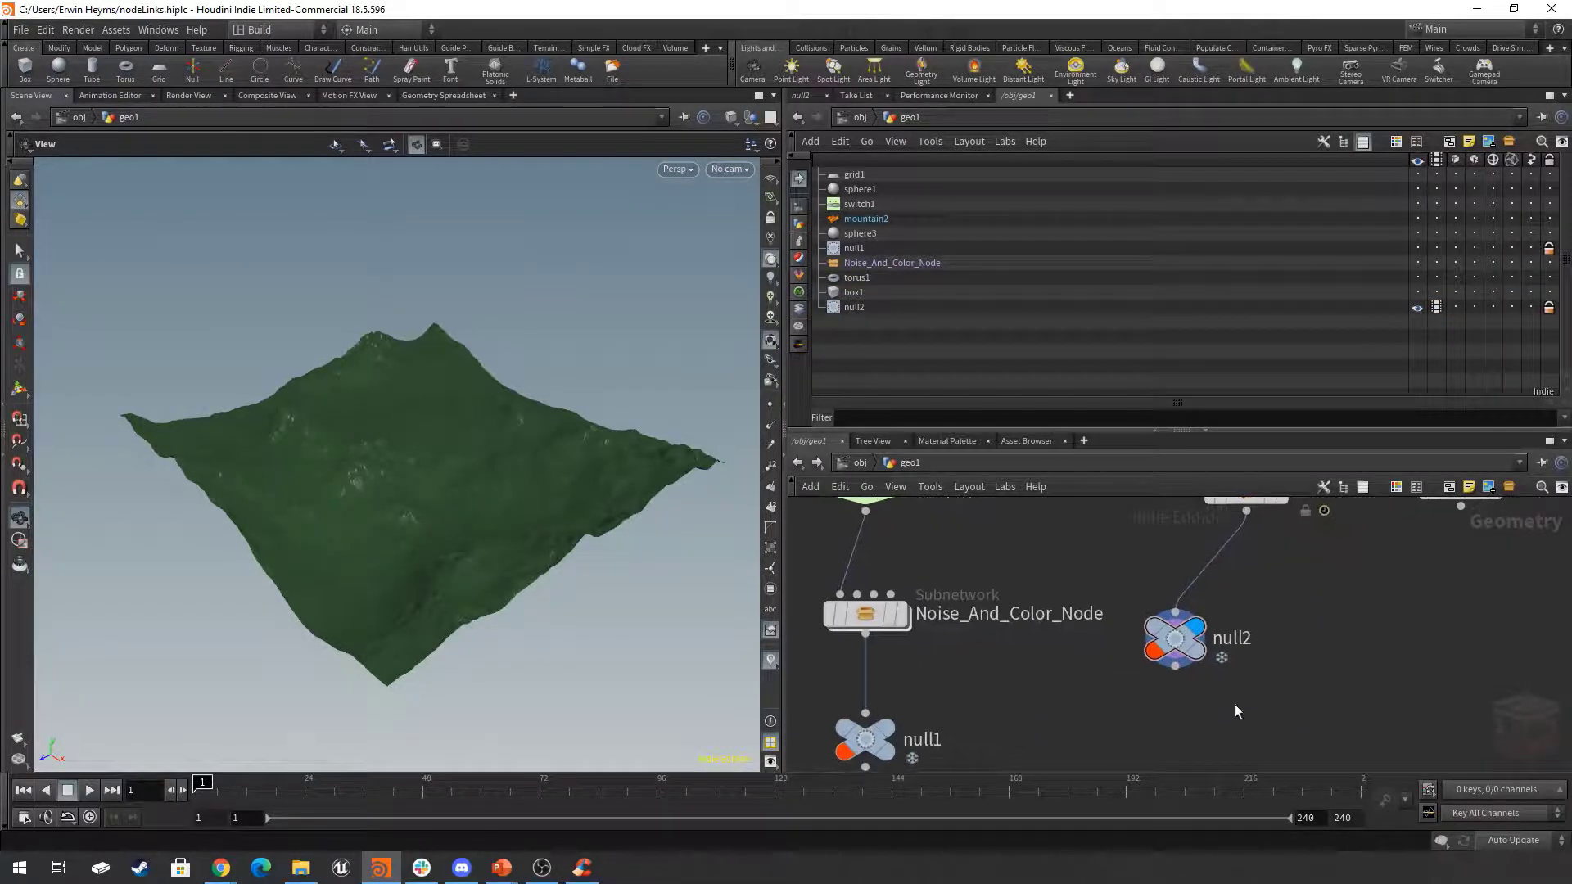
pyautogui.moveTo(1185, 632)
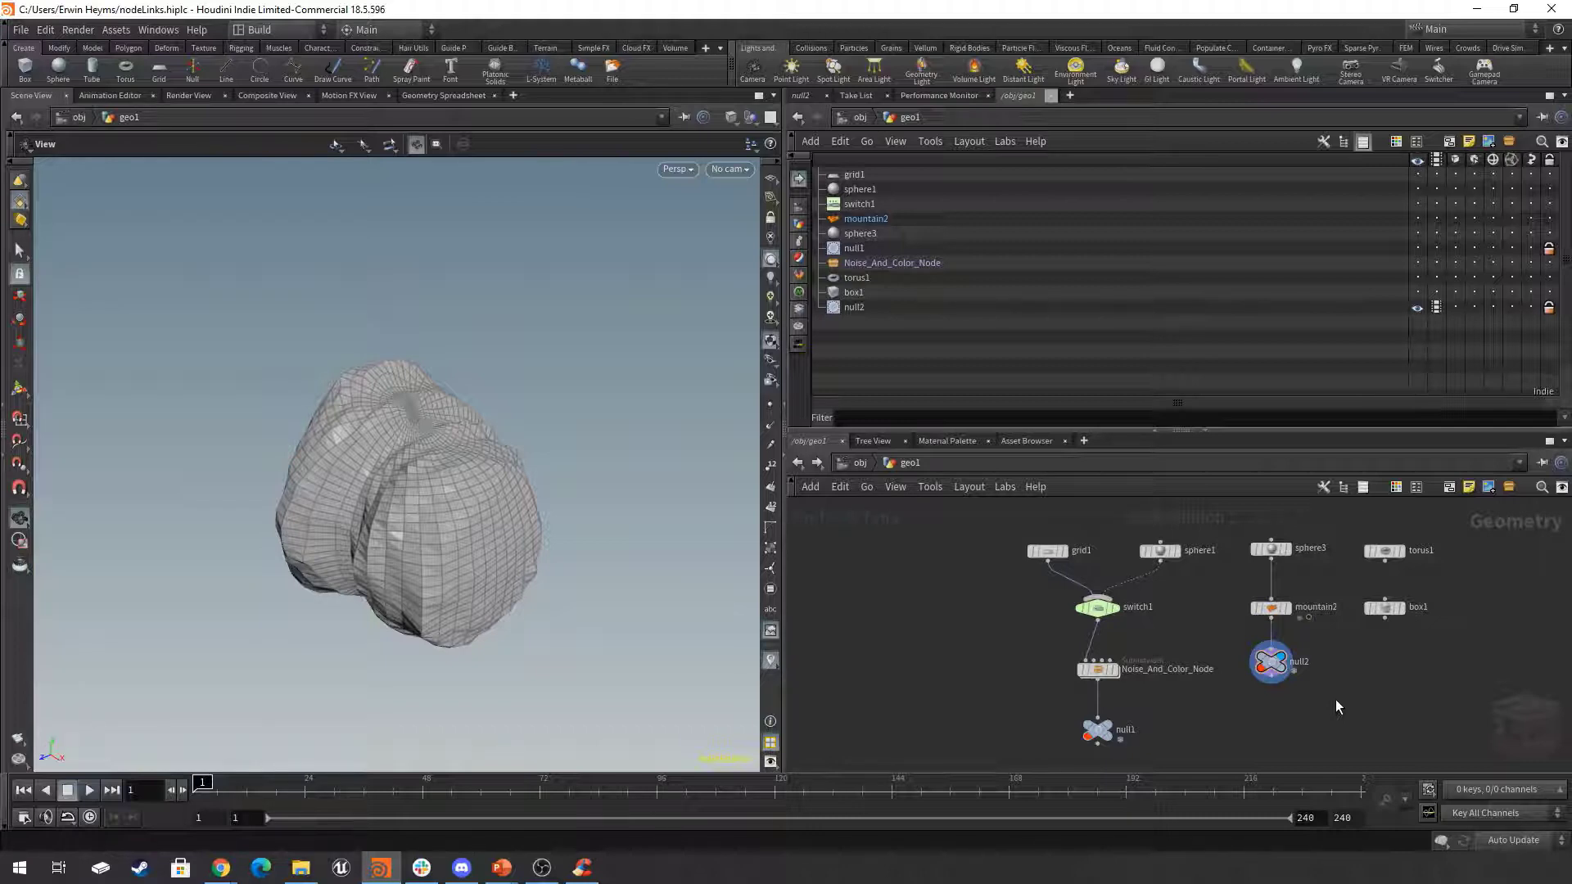
pyautogui.scroll(2, 1266, 700)
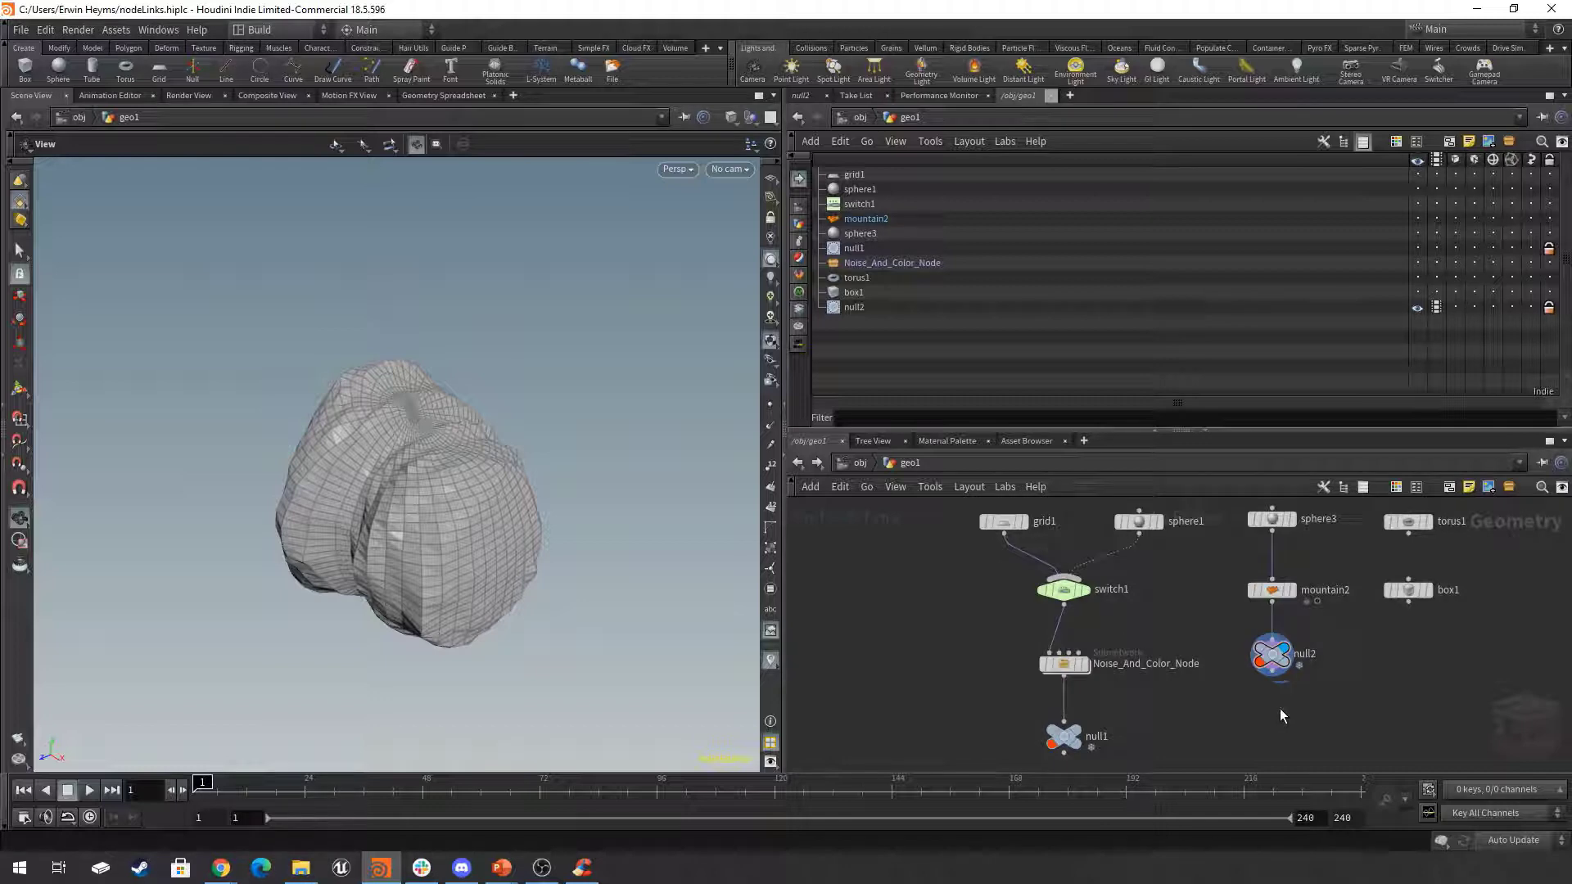
pyautogui.moveTo(1280, 709); pyautogui.dragTo(1283, 656, button='middle')
pyautogui.moveTo(1253, 647)
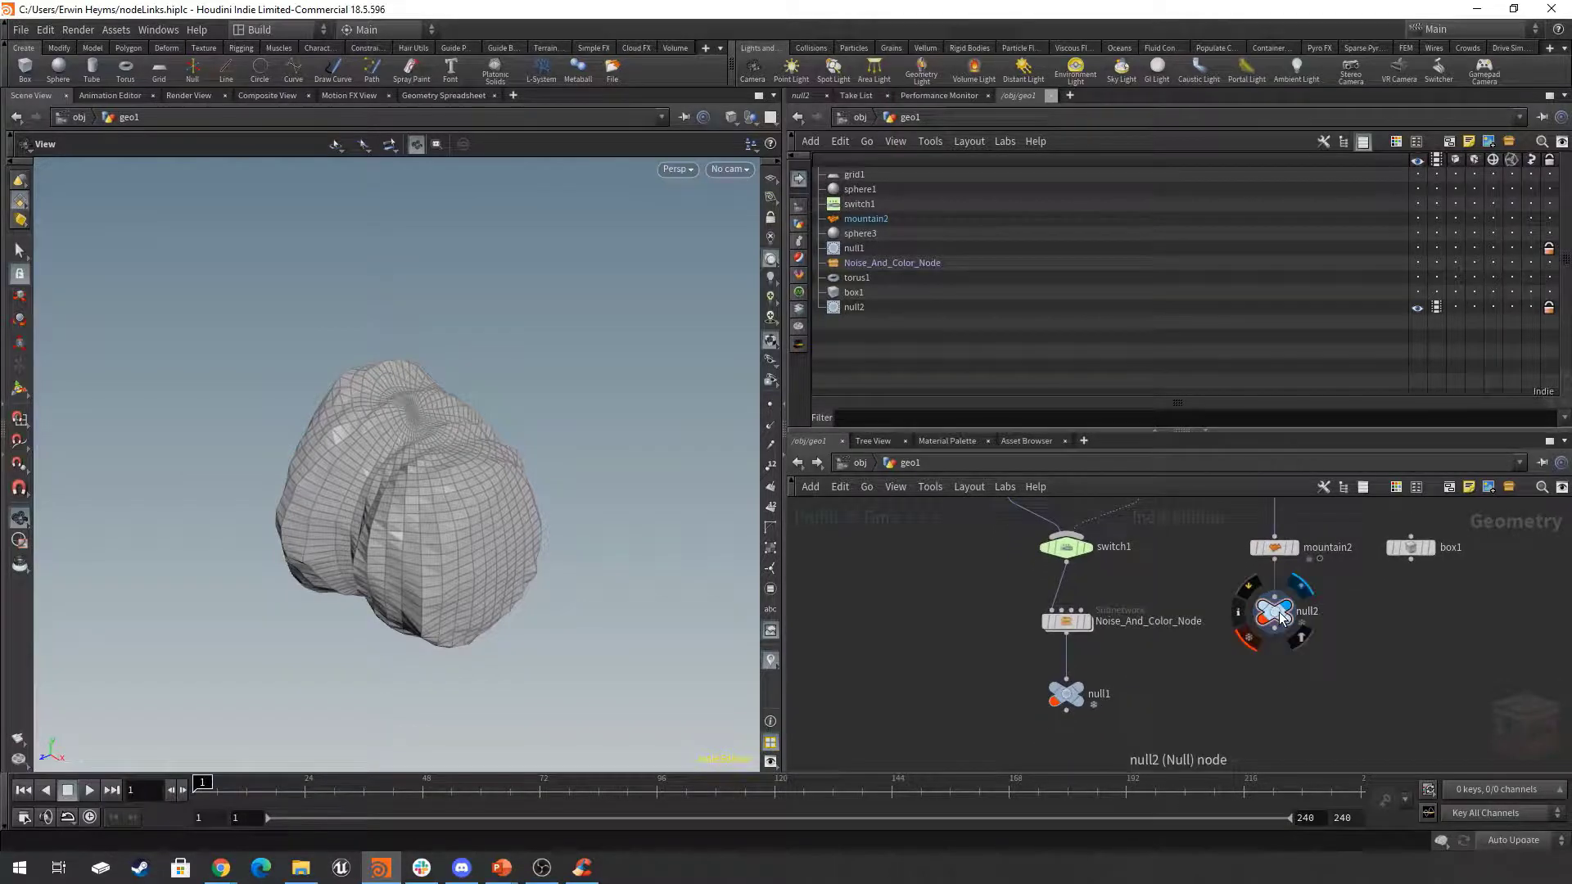
pyautogui.click(1250, 647)
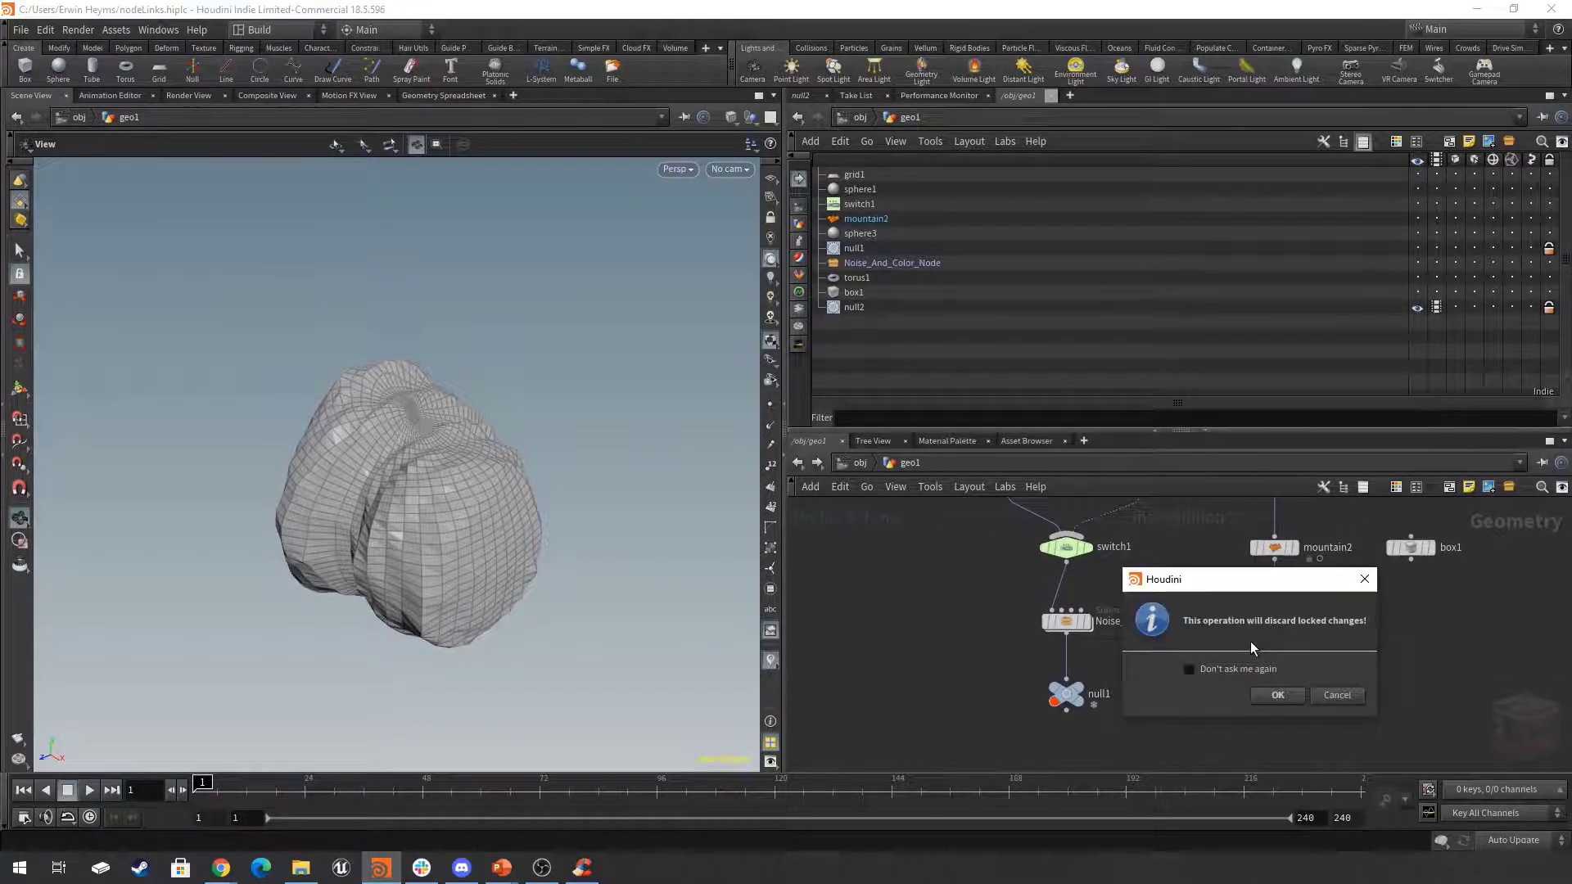
pyautogui.moveTo(1287, 578); pyautogui.dragTo(986, 511)
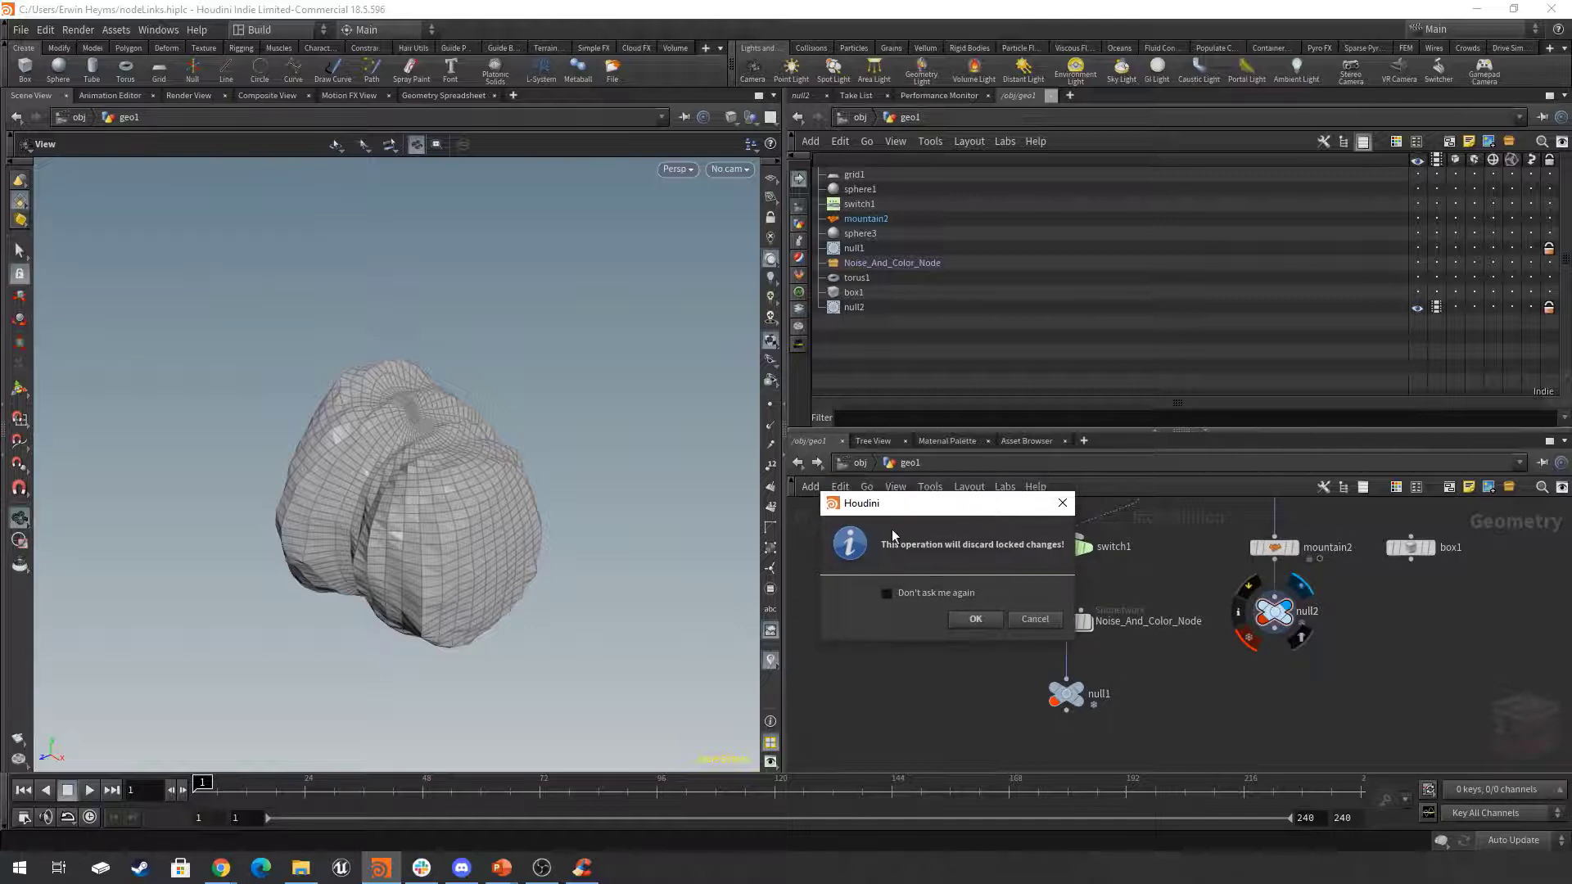
pyautogui.click(976, 620)
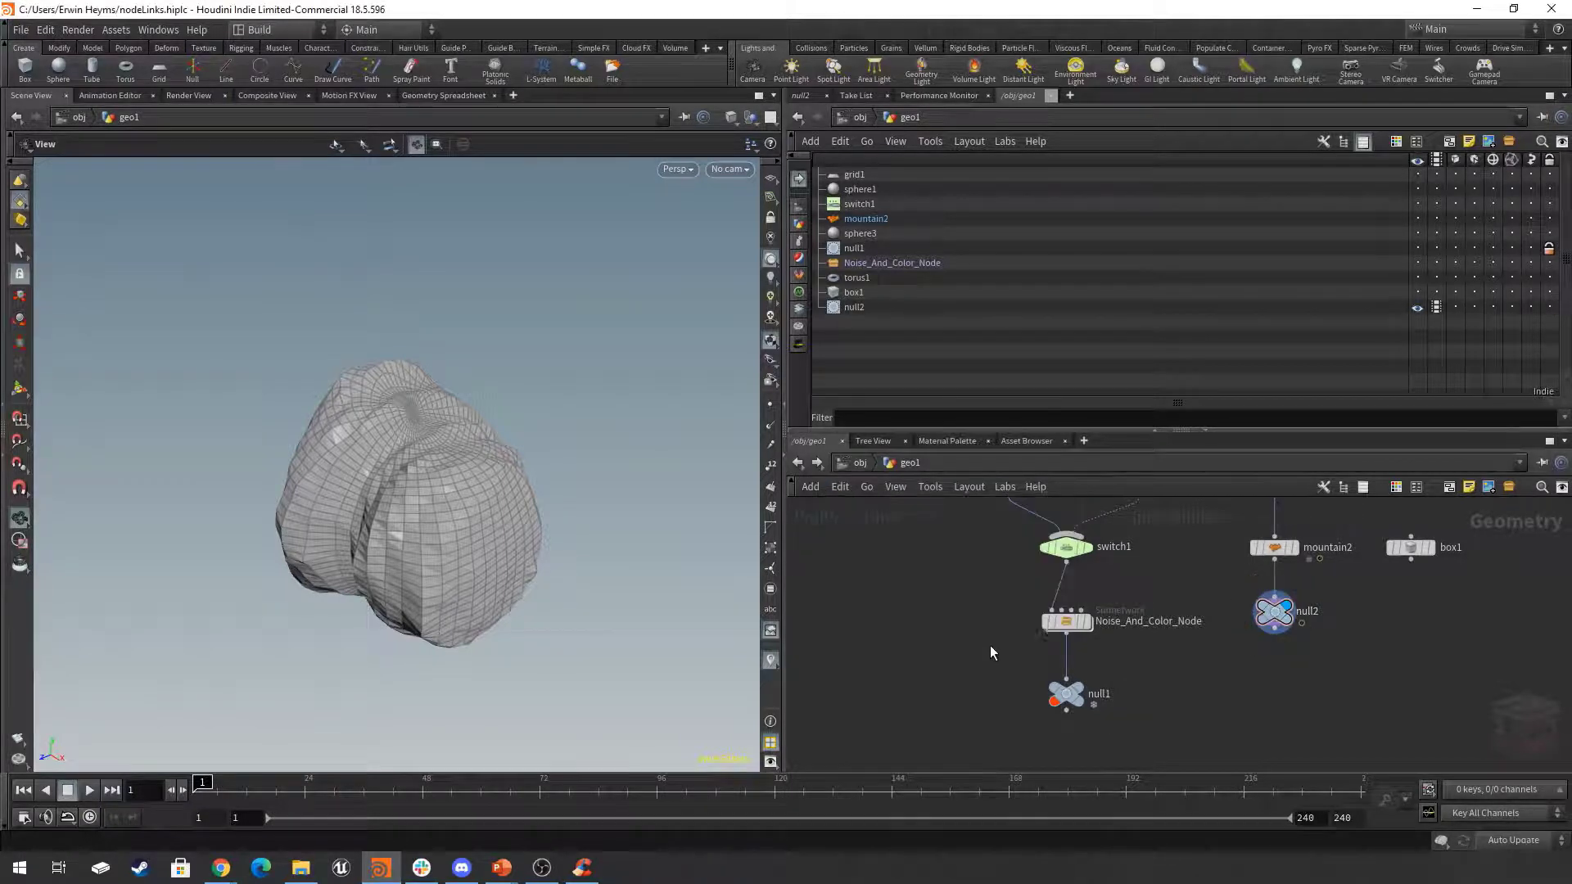
pyautogui.click(1041, 720)
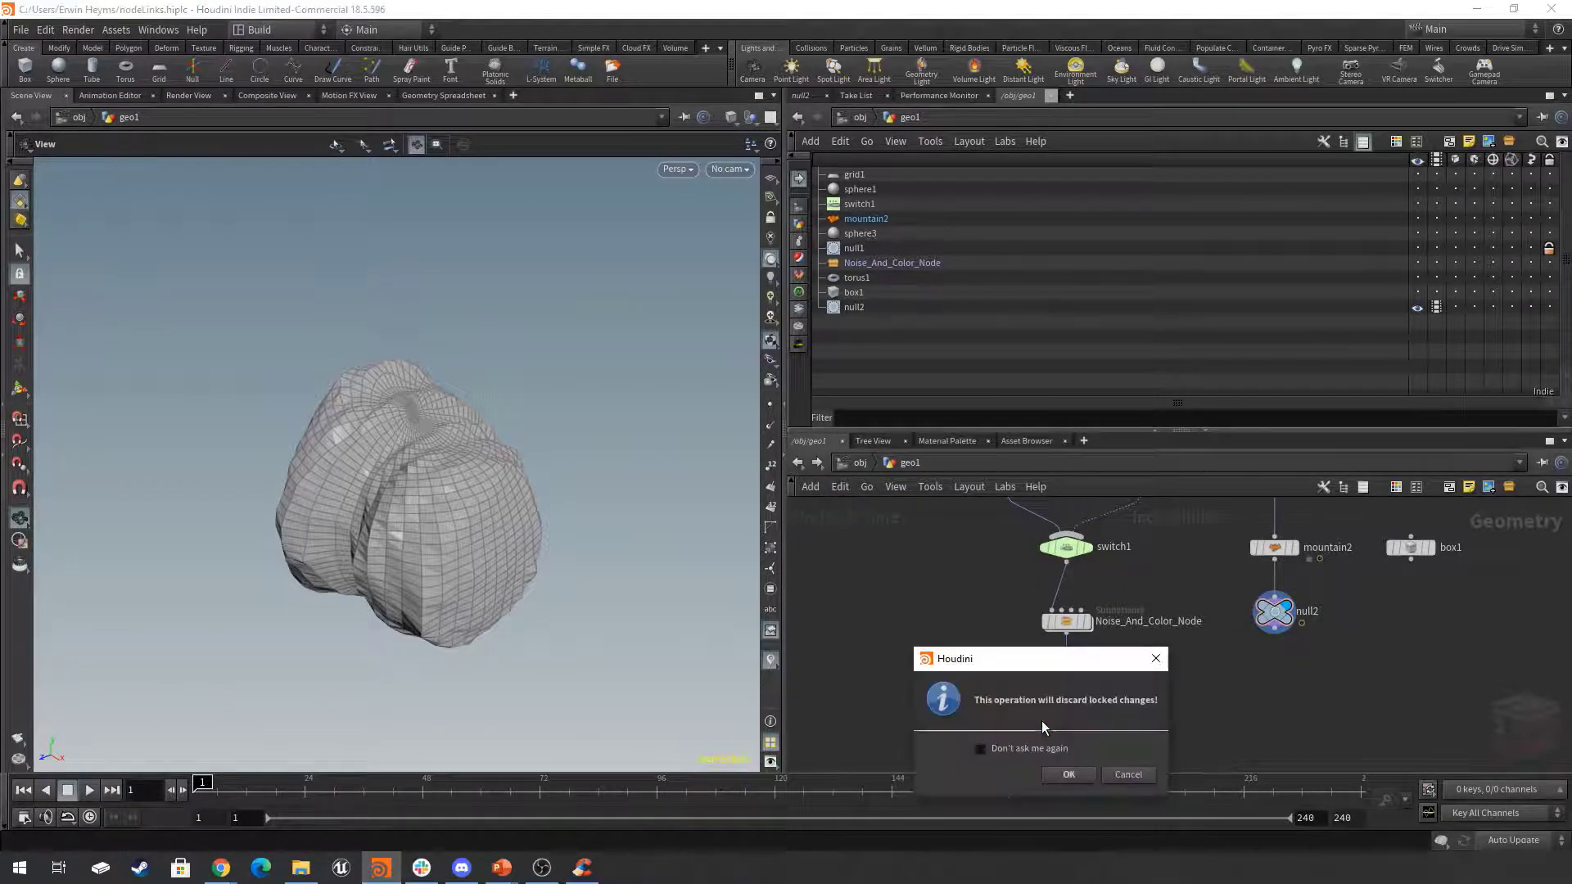
pyautogui.click(1070, 775)
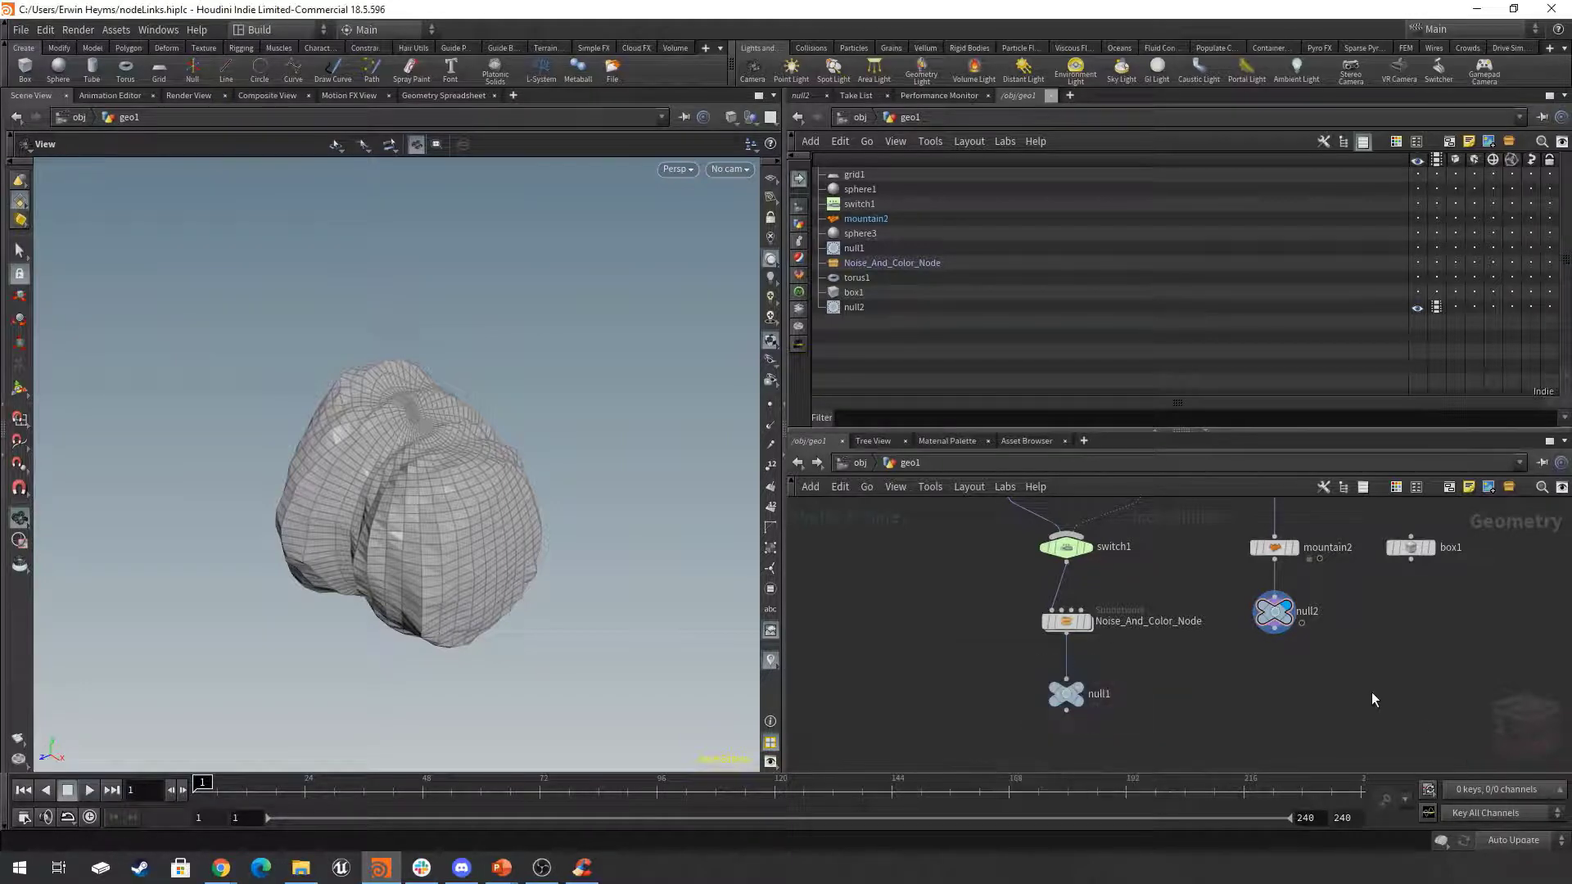
# Move the chain of sphere3, mountain2 and null2 away from the other nodes into empty network space, and deselect it.
pyautogui.scroll(-4, 1373, 692)
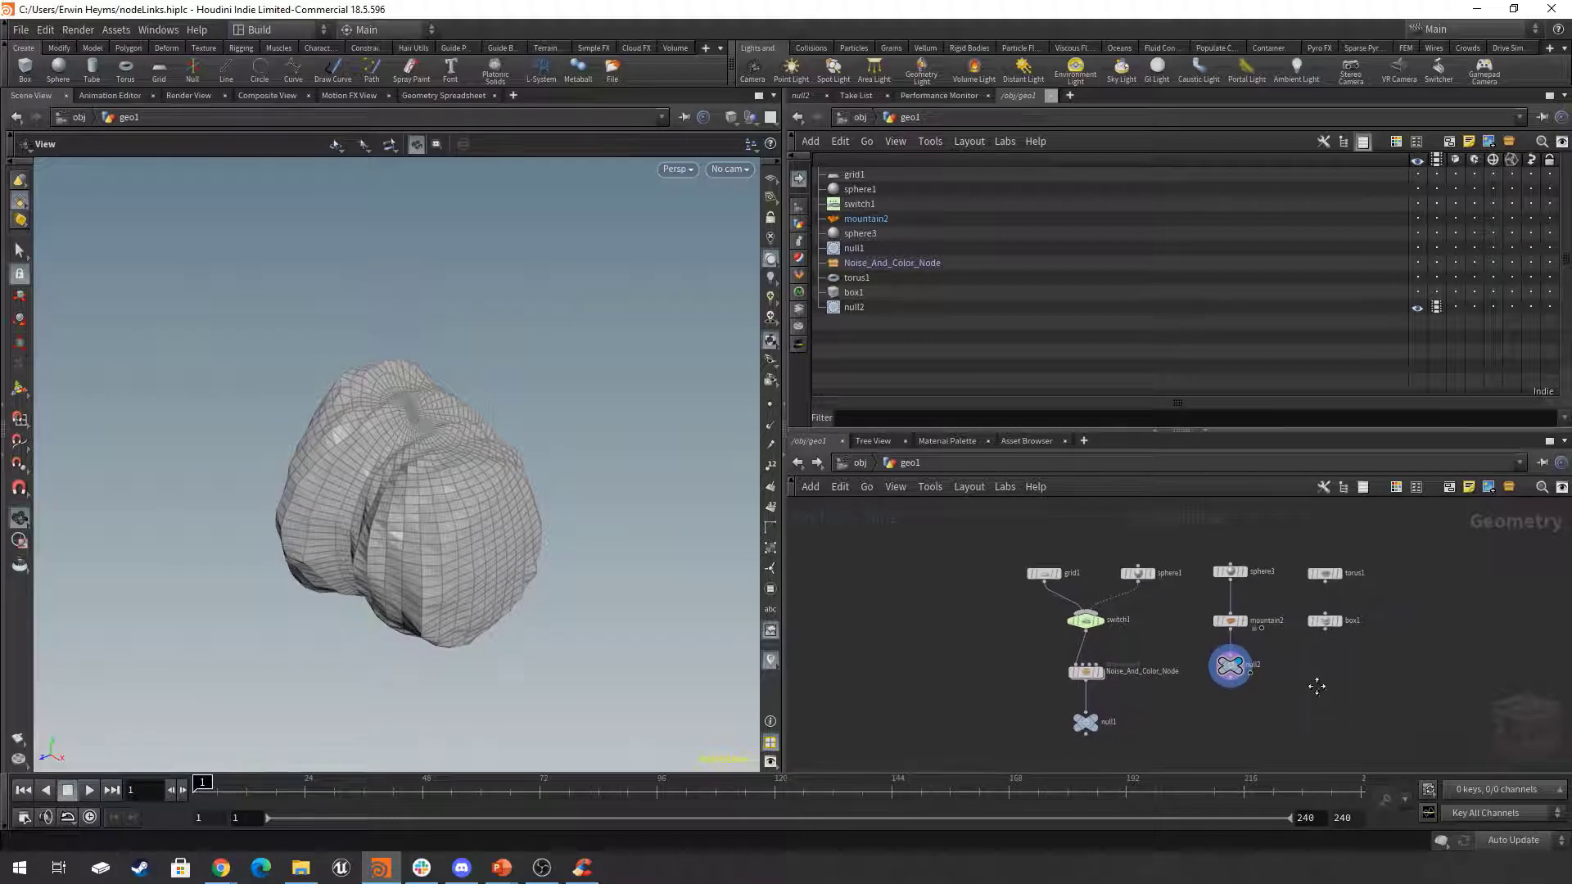
pyautogui.moveTo(1316, 686); pyautogui.dragTo(1323, 686, button='middle')
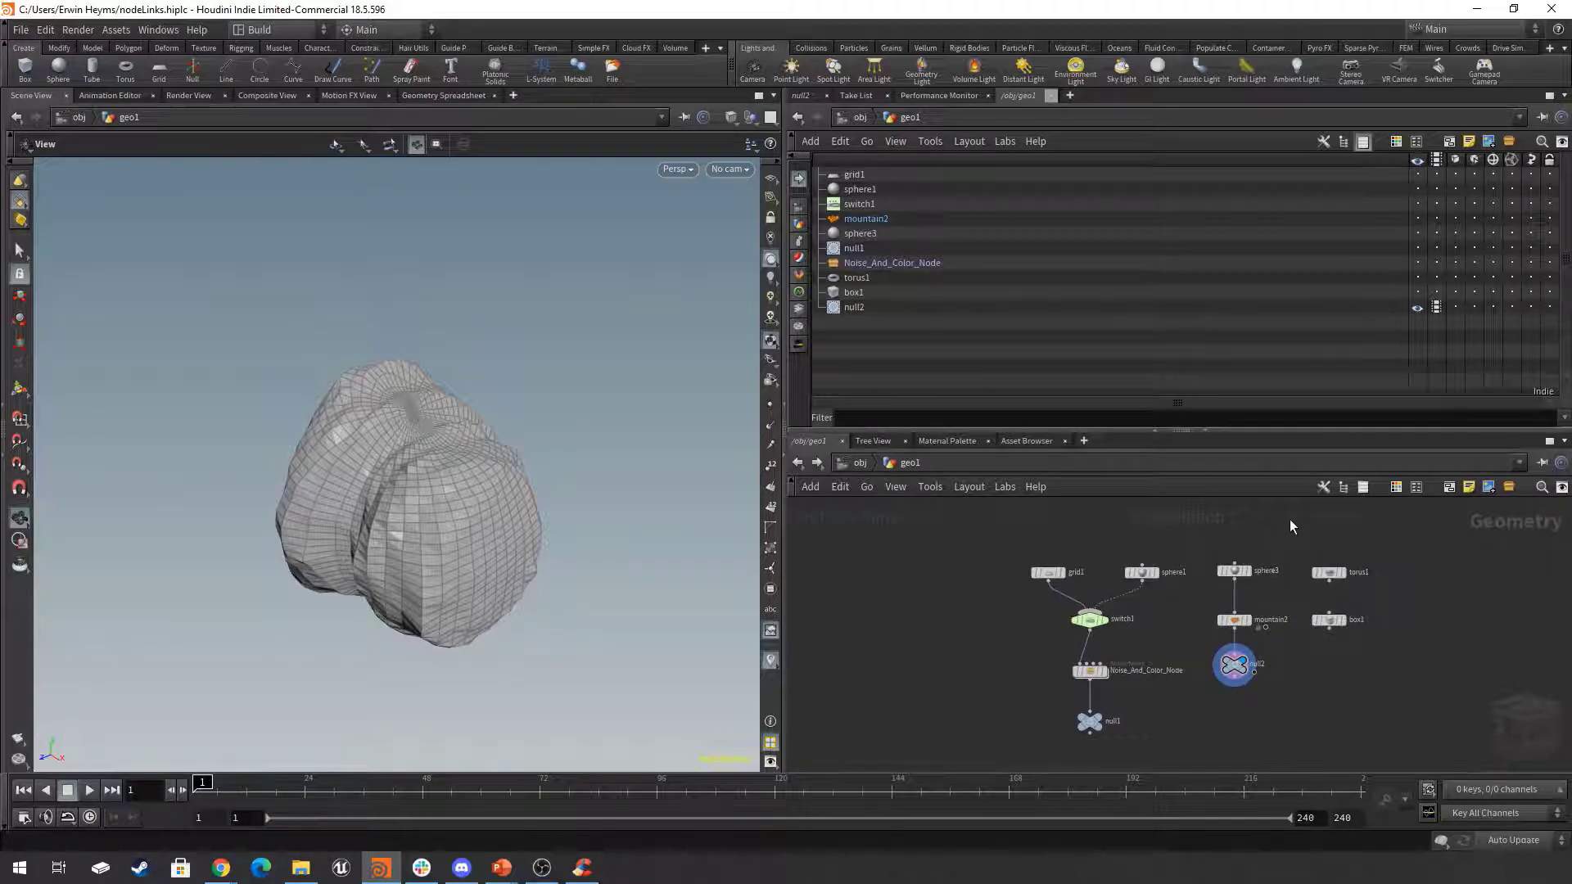
pyautogui.moveTo(1291, 521); pyautogui.dragTo(1199, 691)
pyautogui.moveTo(1245, 707); pyautogui.dragTo(1427, 695, button='middle')
pyautogui.scroll(-2, 1427, 695)
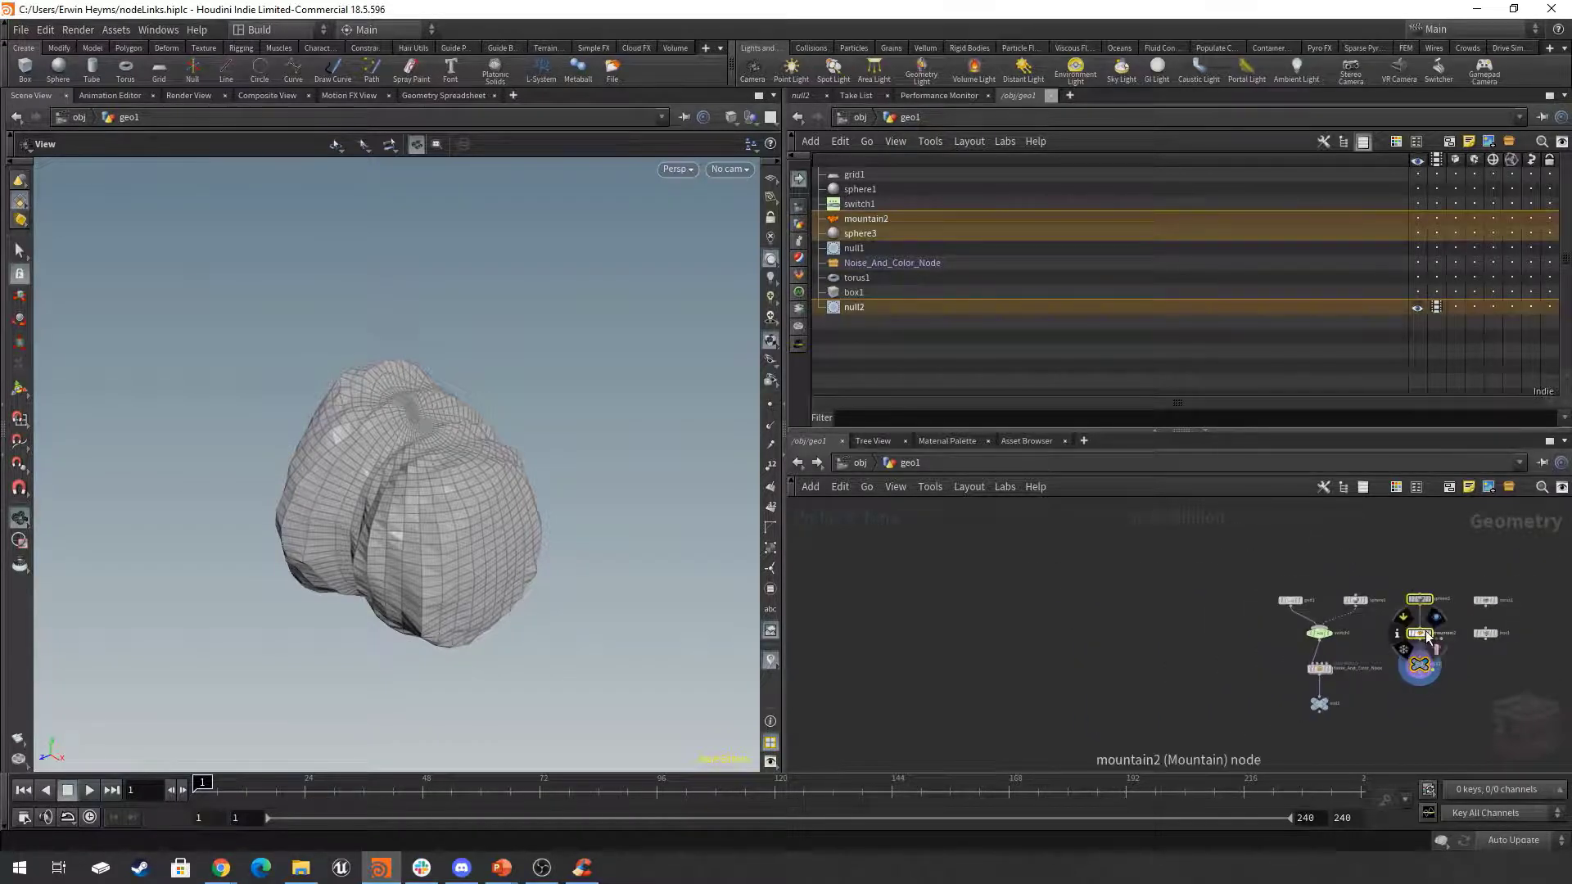
pyautogui.moveTo(1428, 637); pyautogui.dragTo(923, 633)
pyautogui.moveTo(1084, 620); pyautogui.dragTo(1362, 632, button='middle')
pyautogui.scroll(5, 1253, 619)
pyautogui.moveTo(1265, 618); pyautogui.dragTo(1339, 592, button='middle')
pyautogui.click(1051, 578)
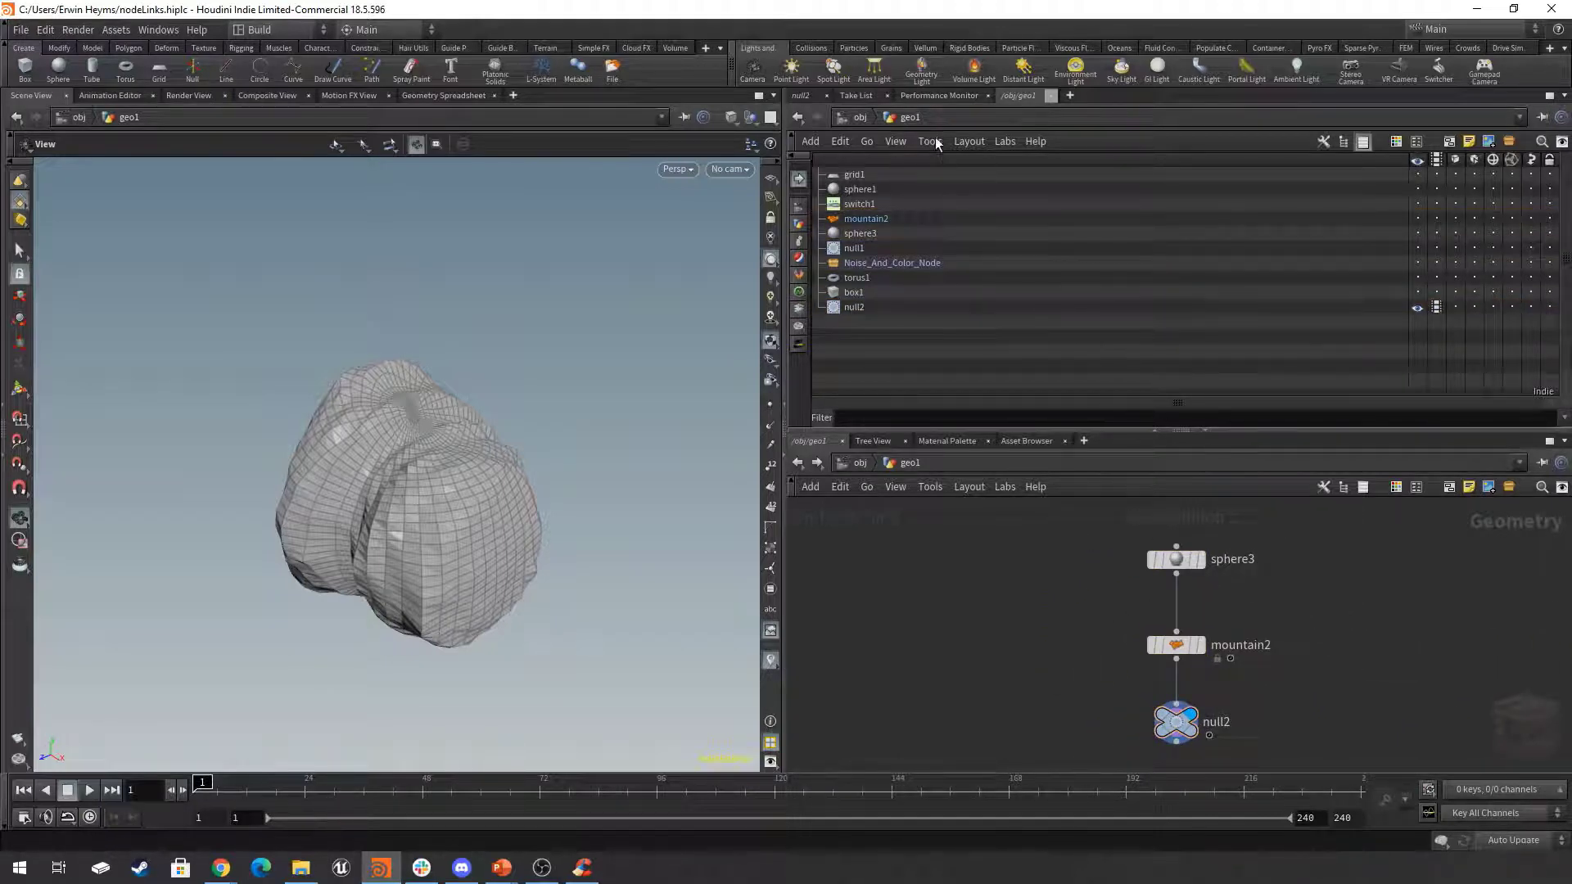
# Tear off the Performance Monitor into its own floating window and place it over the viewport.
pyautogui.click(937, 96)
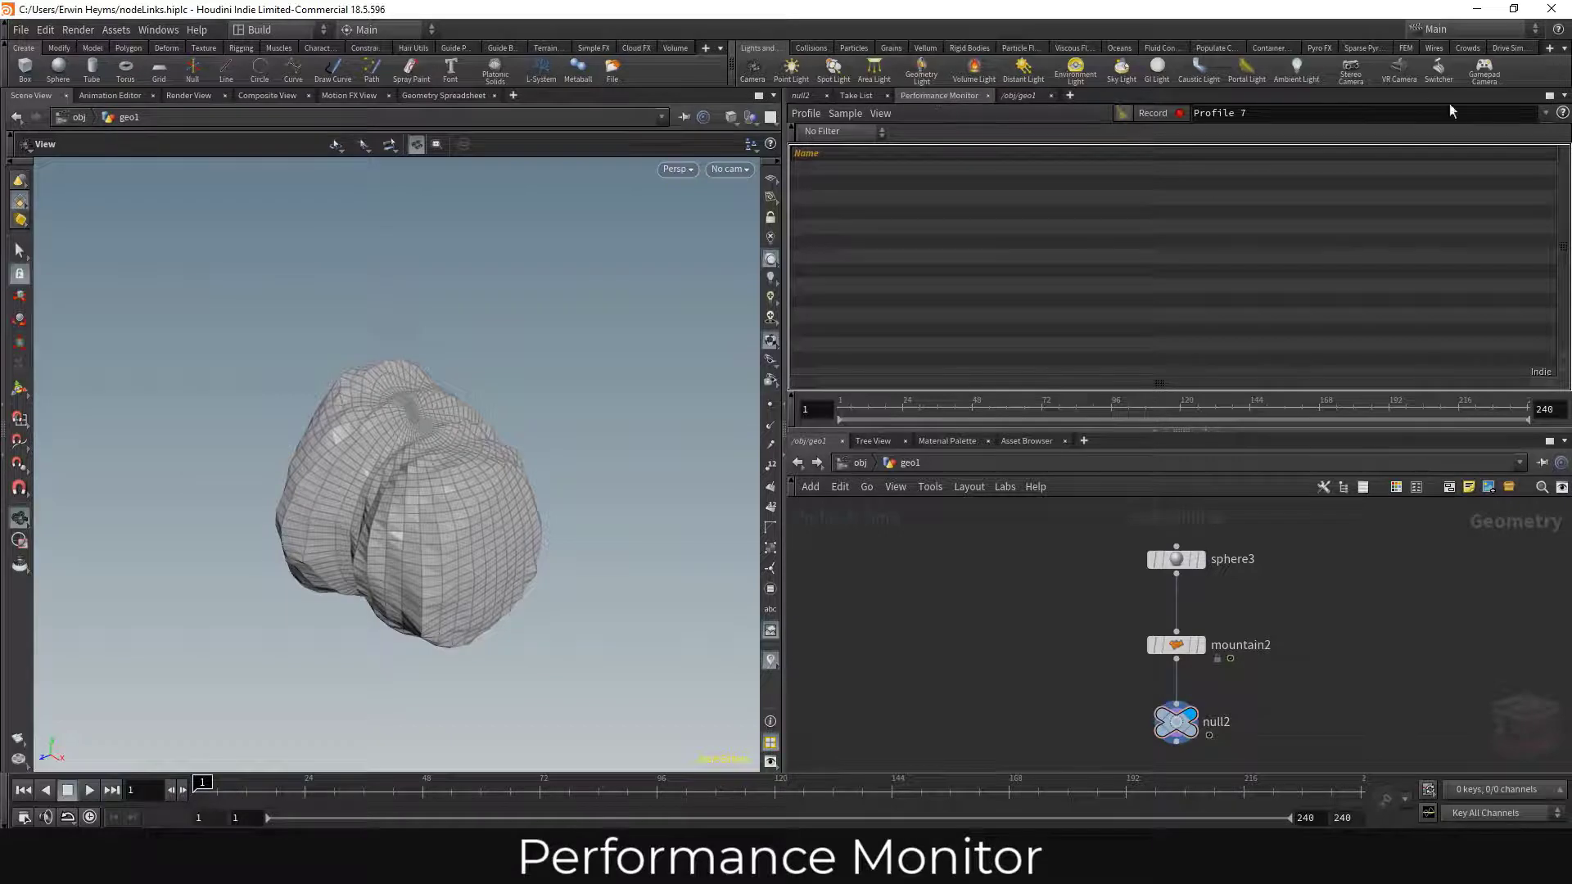
pyautogui.click(1565, 96)
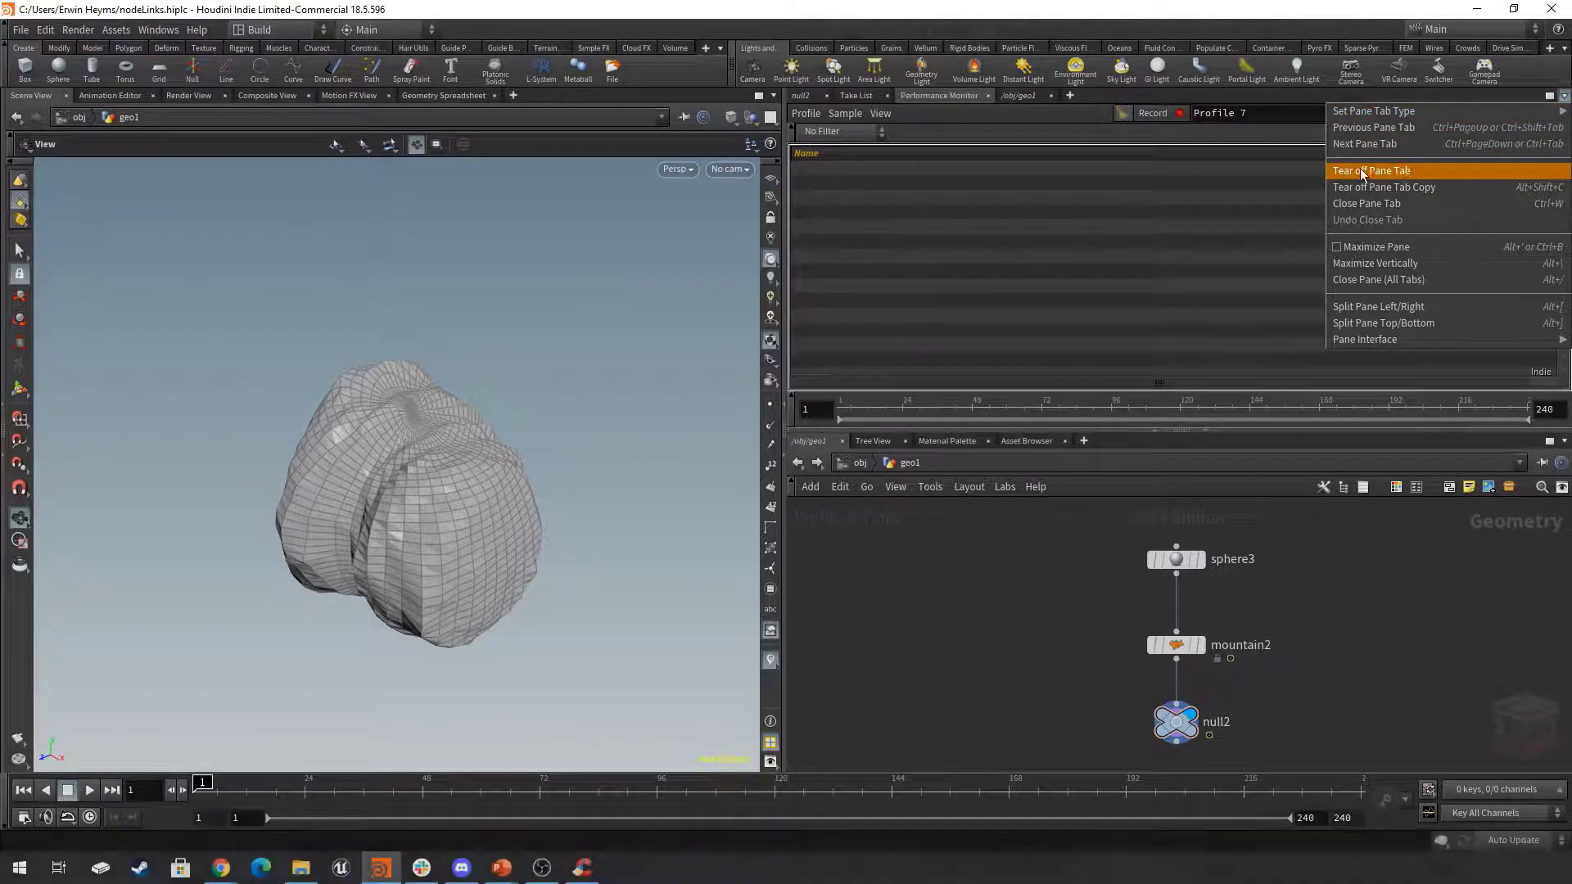
pyautogui.click(1417, 174)
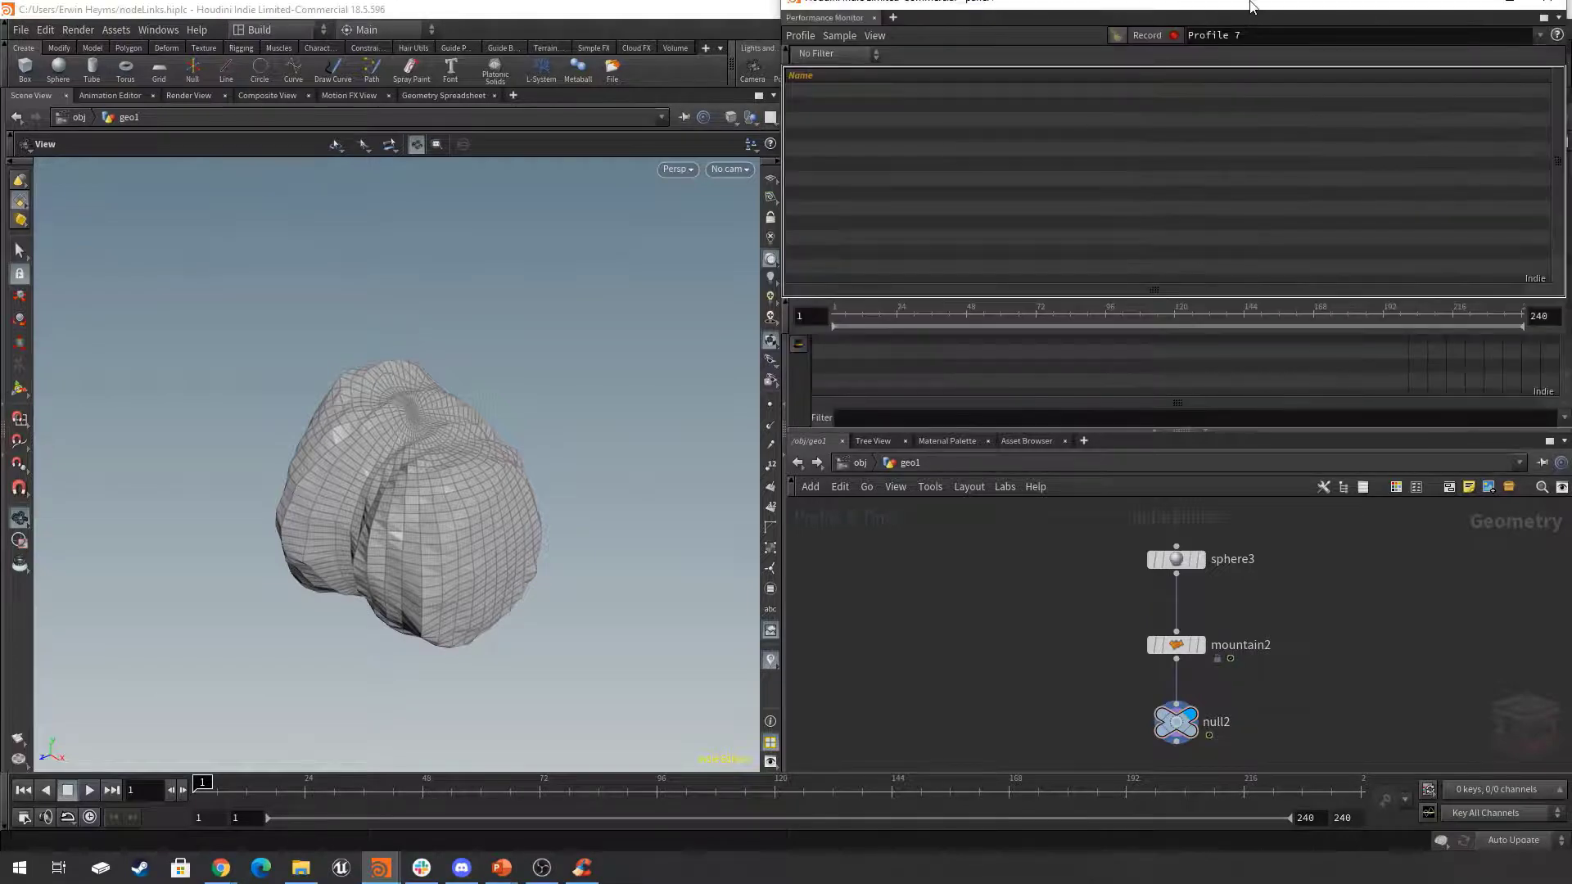
pyautogui.moveTo(882, 318); pyautogui.dragTo(631, 338)
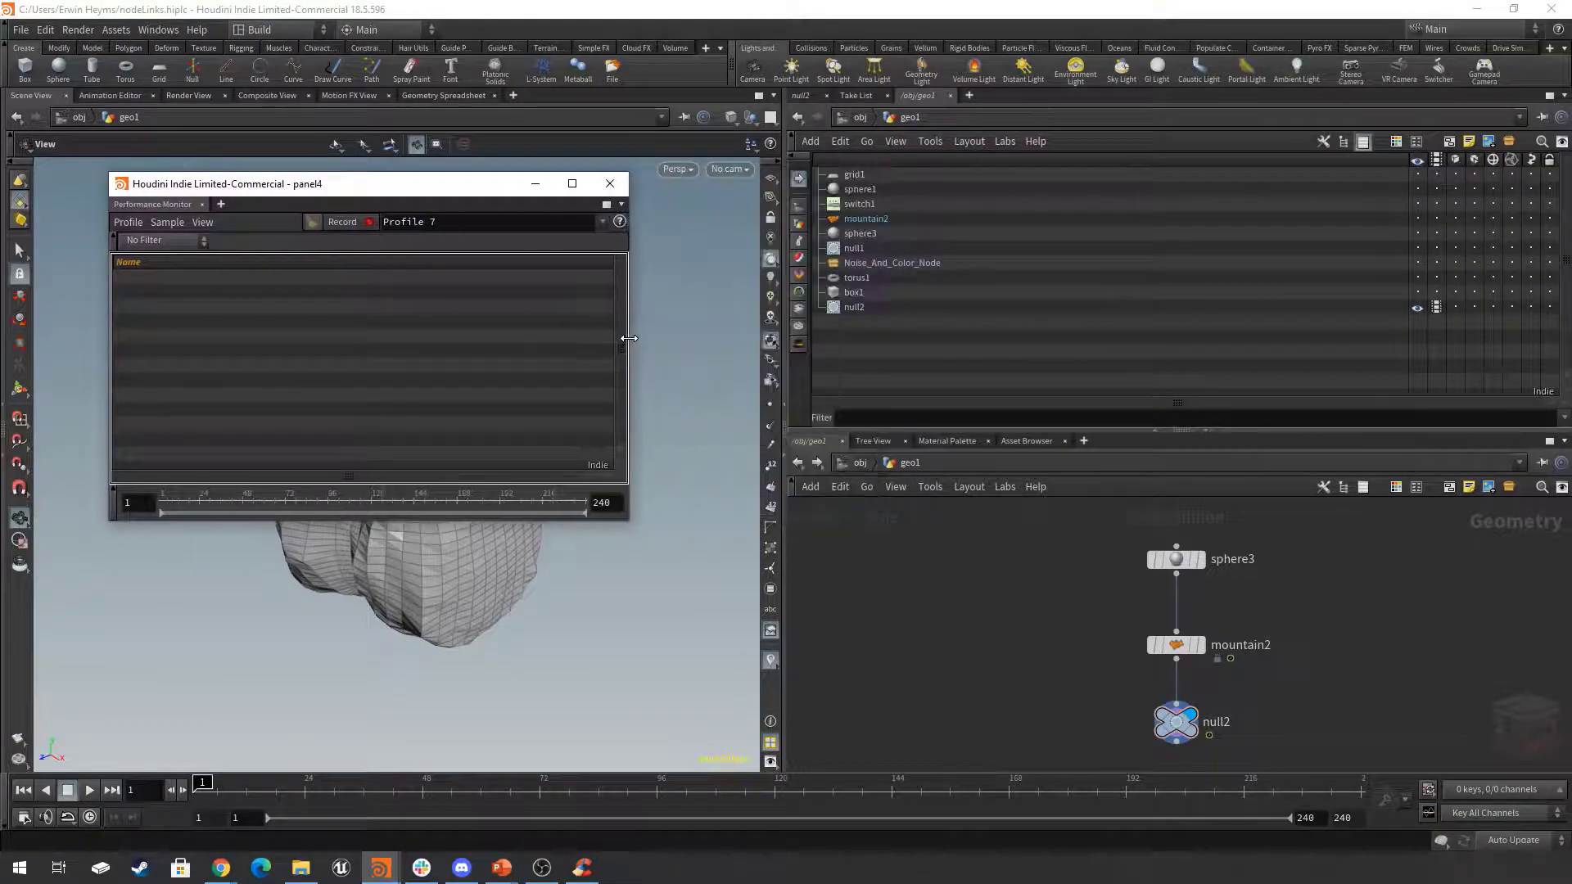
pyautogui.moveTo(458, 192); pyautogui.dragTo(482, 211)
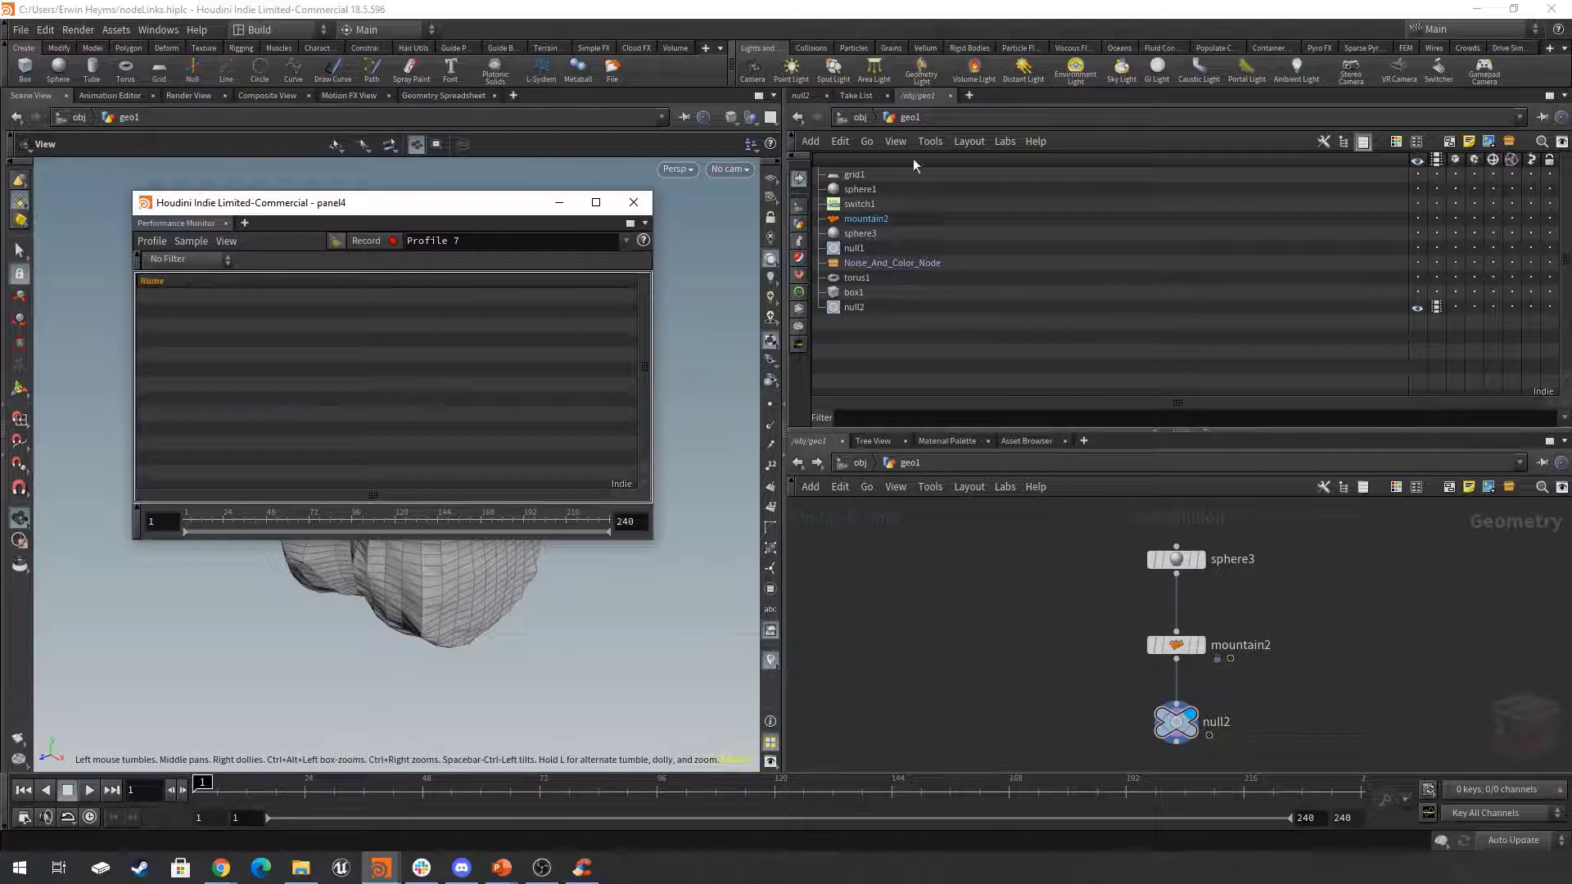
# Start recording a performance profile and raise sphere3's uniform scale to about 3.68 while it runs.
pyautogui.click(801, 95)
pyautogui.moveTo(1281, 522); pyautogui.dragTo(1110, 593)
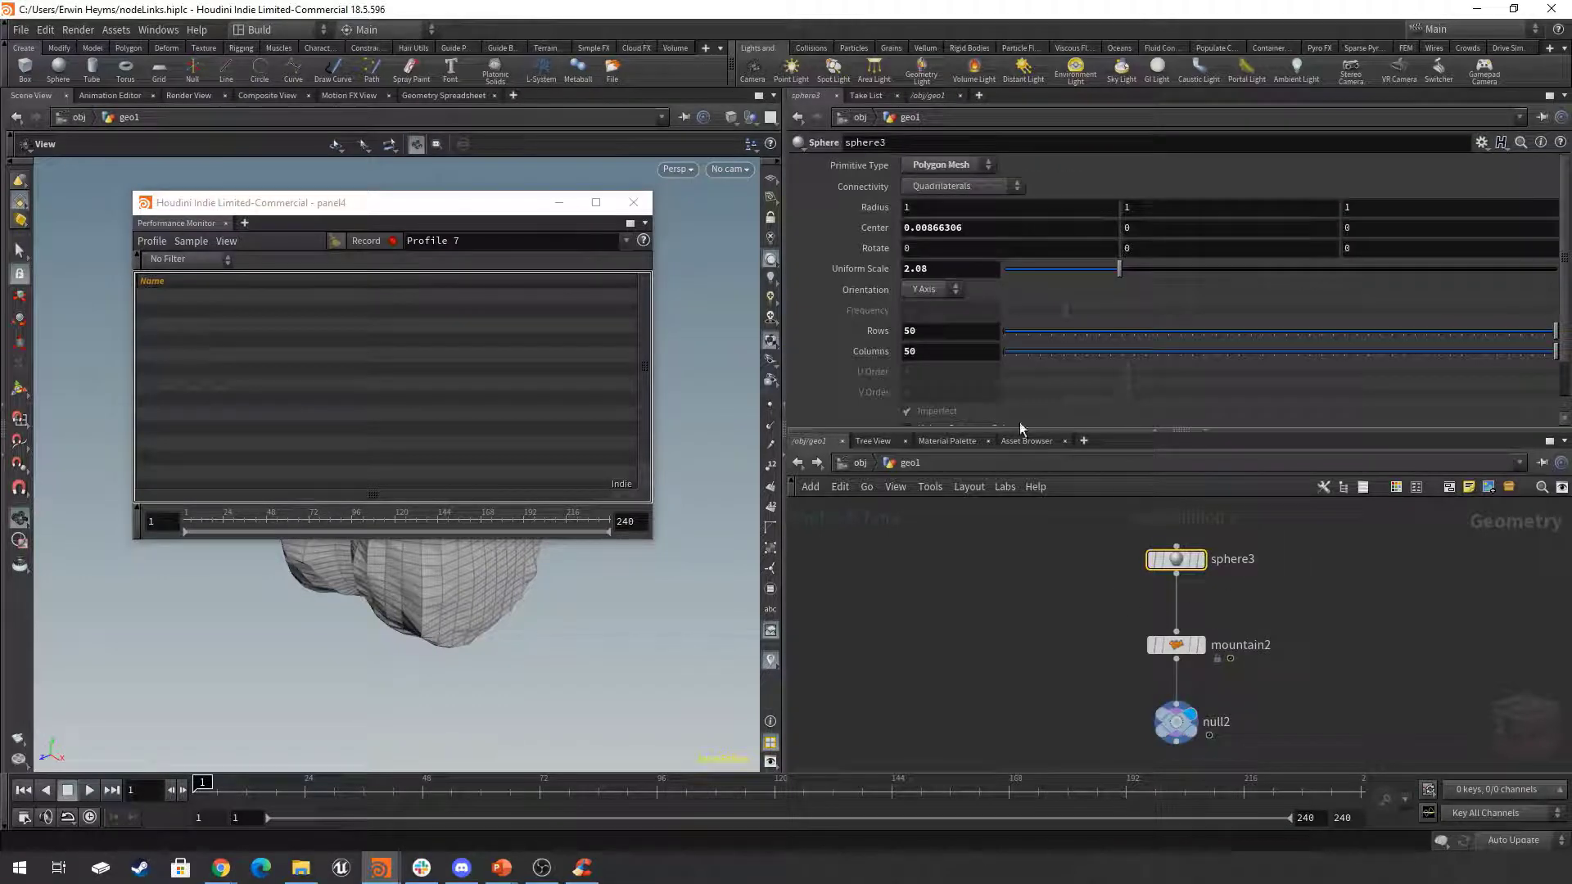
pyautogui.click(366, 242)
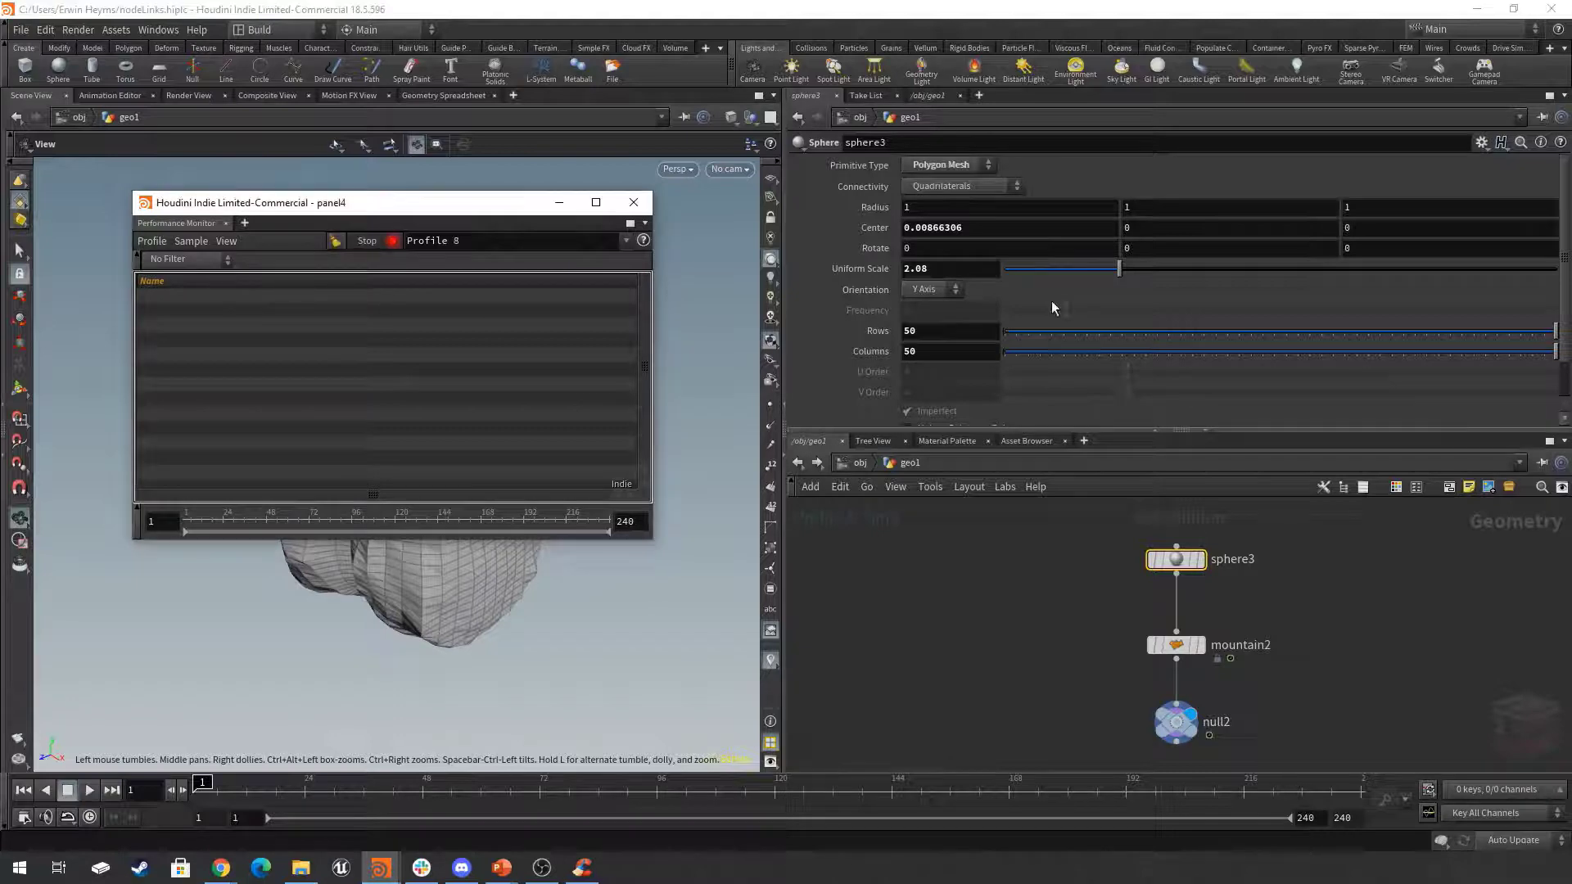
pyautogui.moveTo(1120, 269); pyautogui.dragTo(1208, 268)
pyautogui.moveTo(479, 206); pyautogui.dragTo(430, 180)
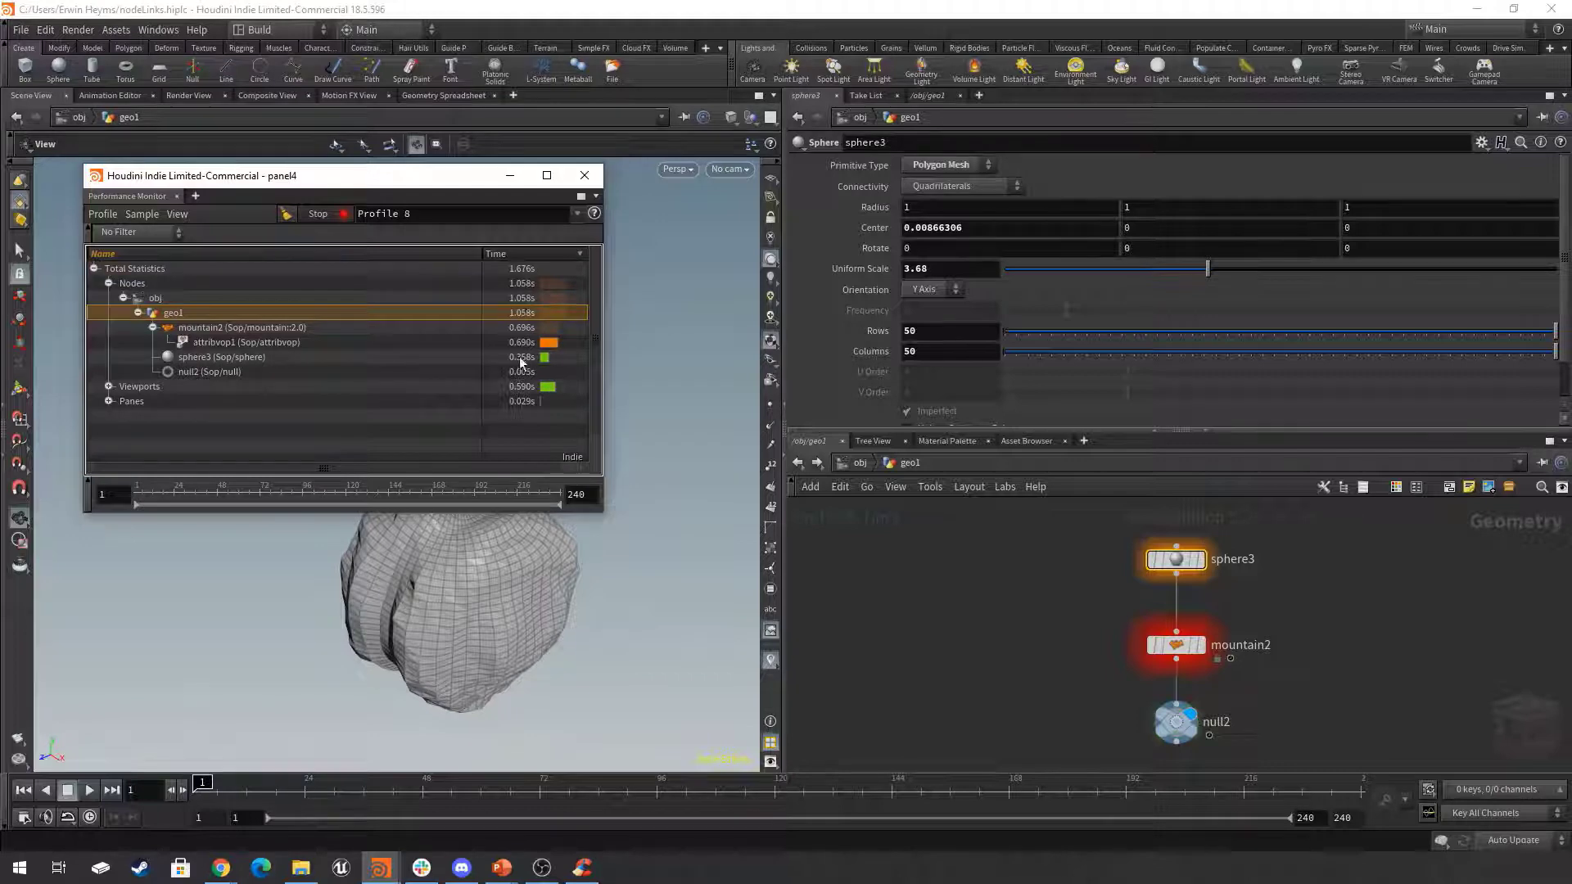
# Clear the recorded profile stats and change mountain2's Time to about 0.297.
pyautogui.moveTo(1261, 613); pyautogui.dragTo(1247, 612, button='middle')
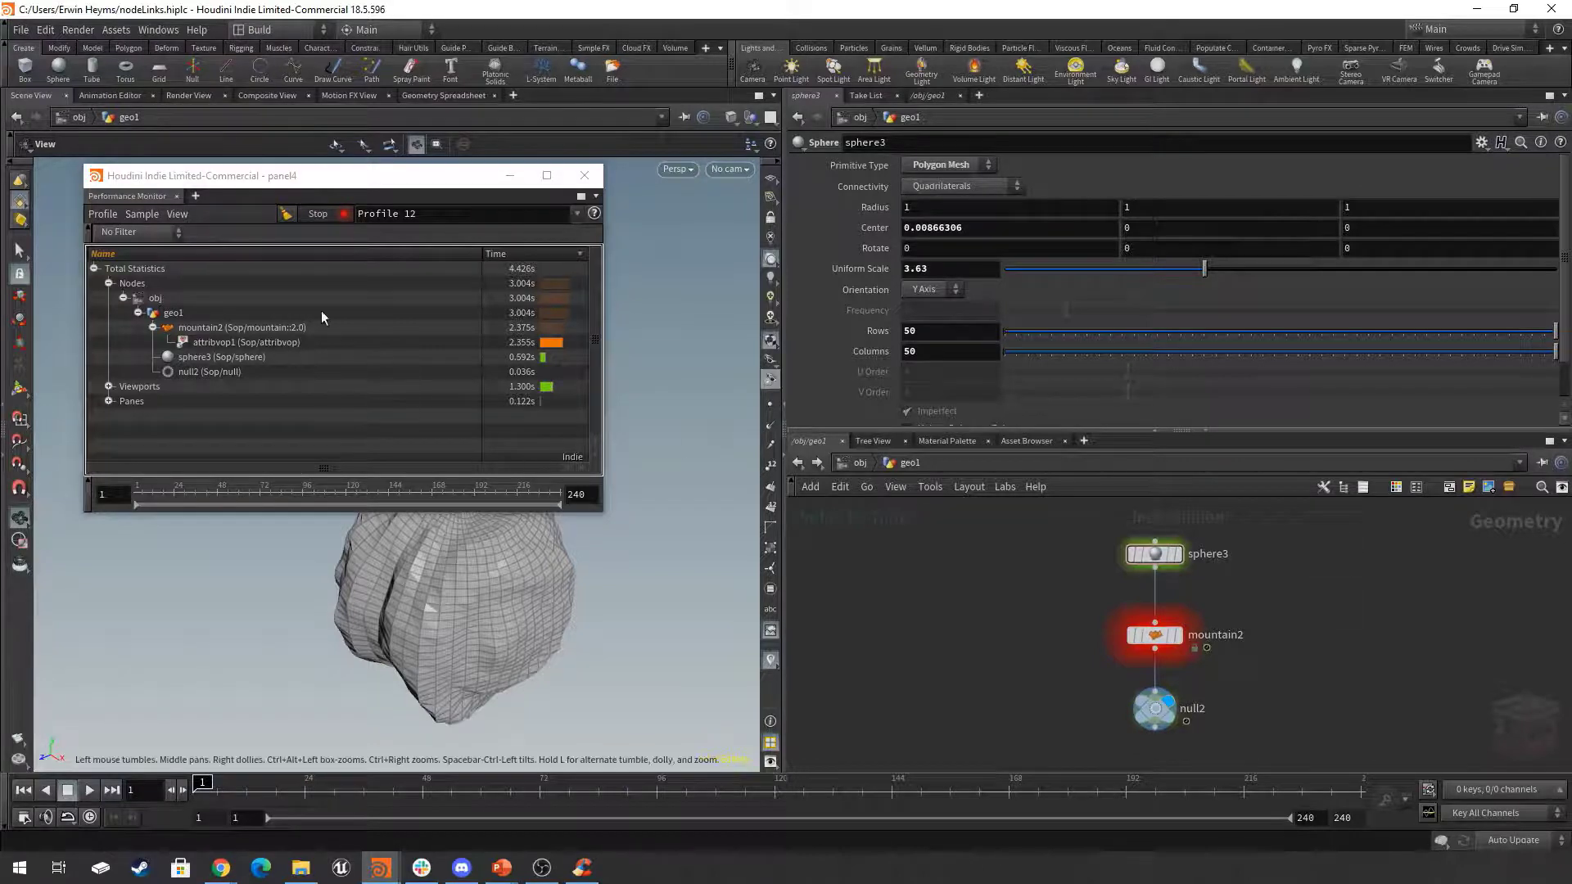
pyautogui.click(286, 217)
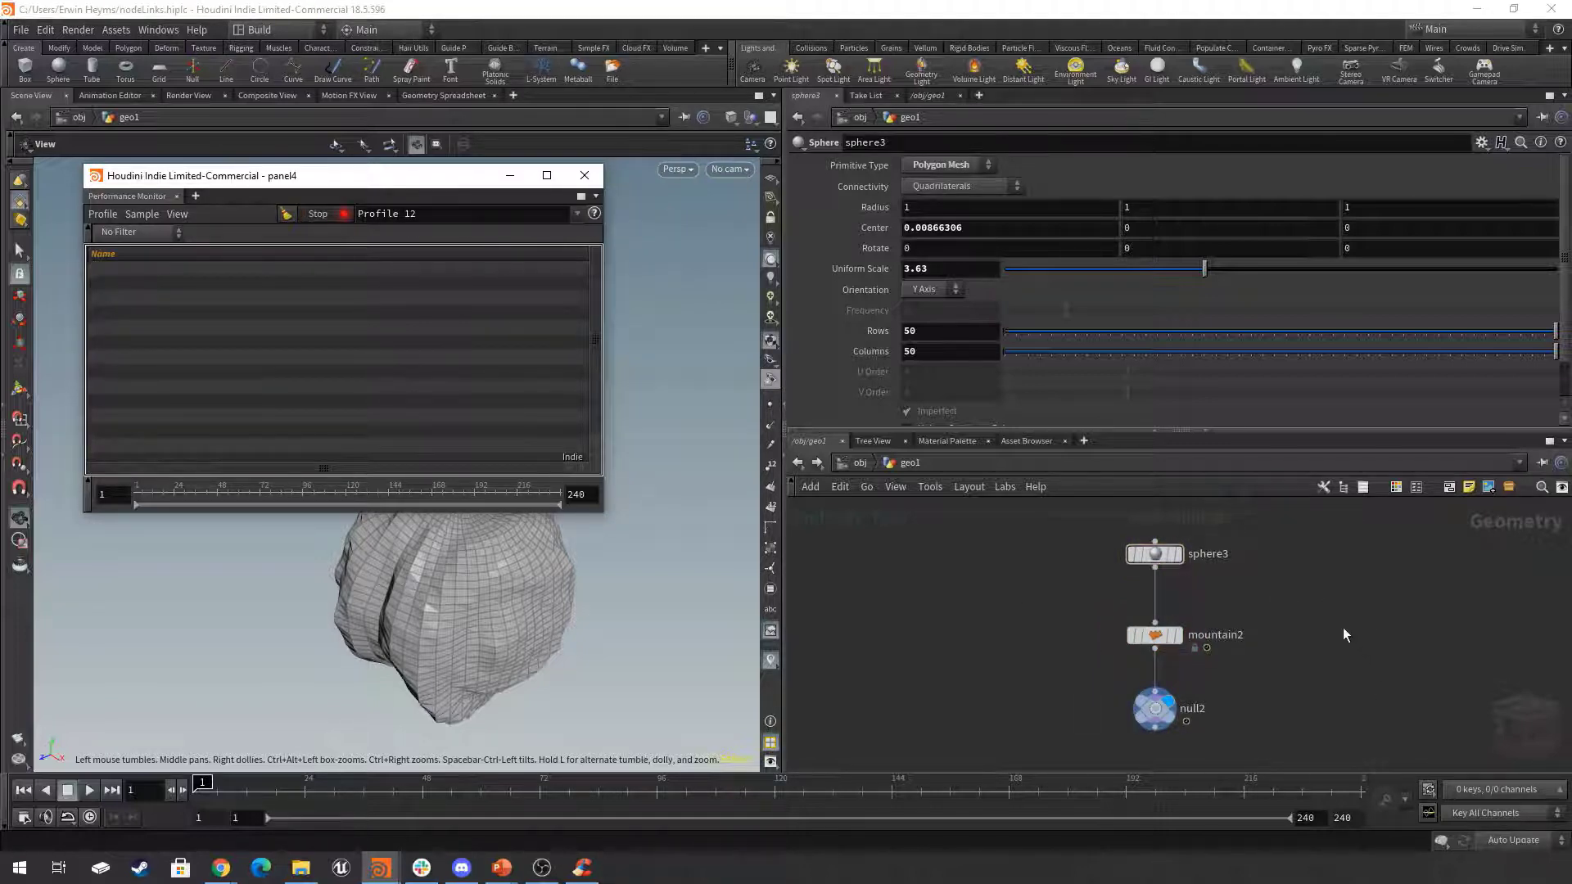
pyautogui.moveTo(1293, 600); pyautogui.dragTo(1014, 666)
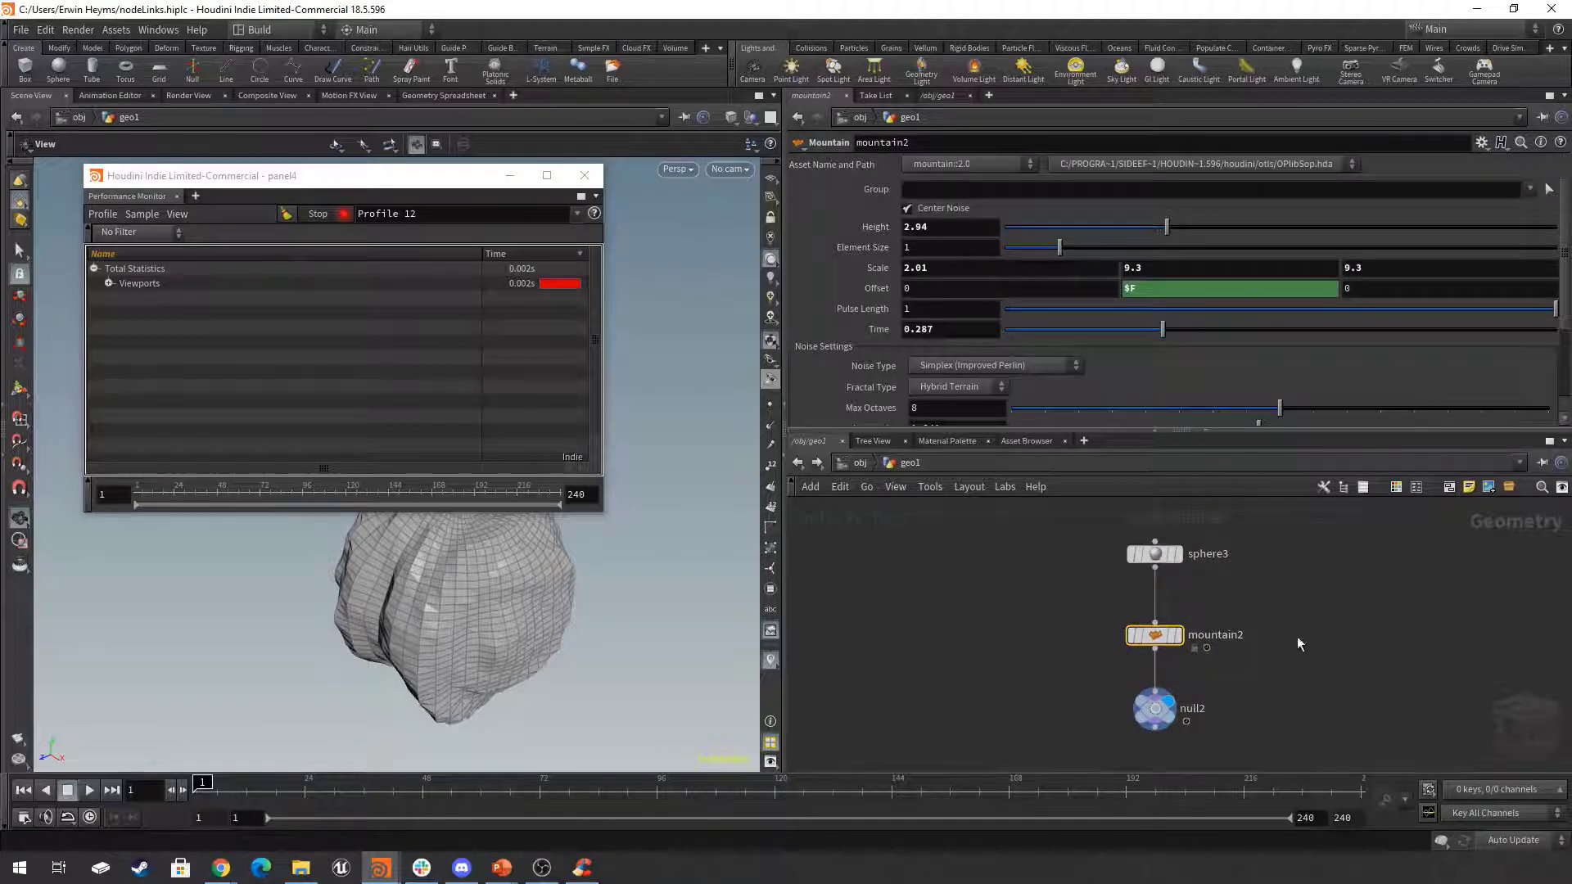
pyautogui.moveTo(1162, 331)
pyautogui.mouseDown()
pyautogui.moveTo(1278, 332)
pyautogui.moveTo(1066, 344)
pyautogui.moveTo(1199, 331)
pyautogui.moveTo(1114, 331)
pyautogui.moveTo(1168, 347)
pyautogui.mouseUp()
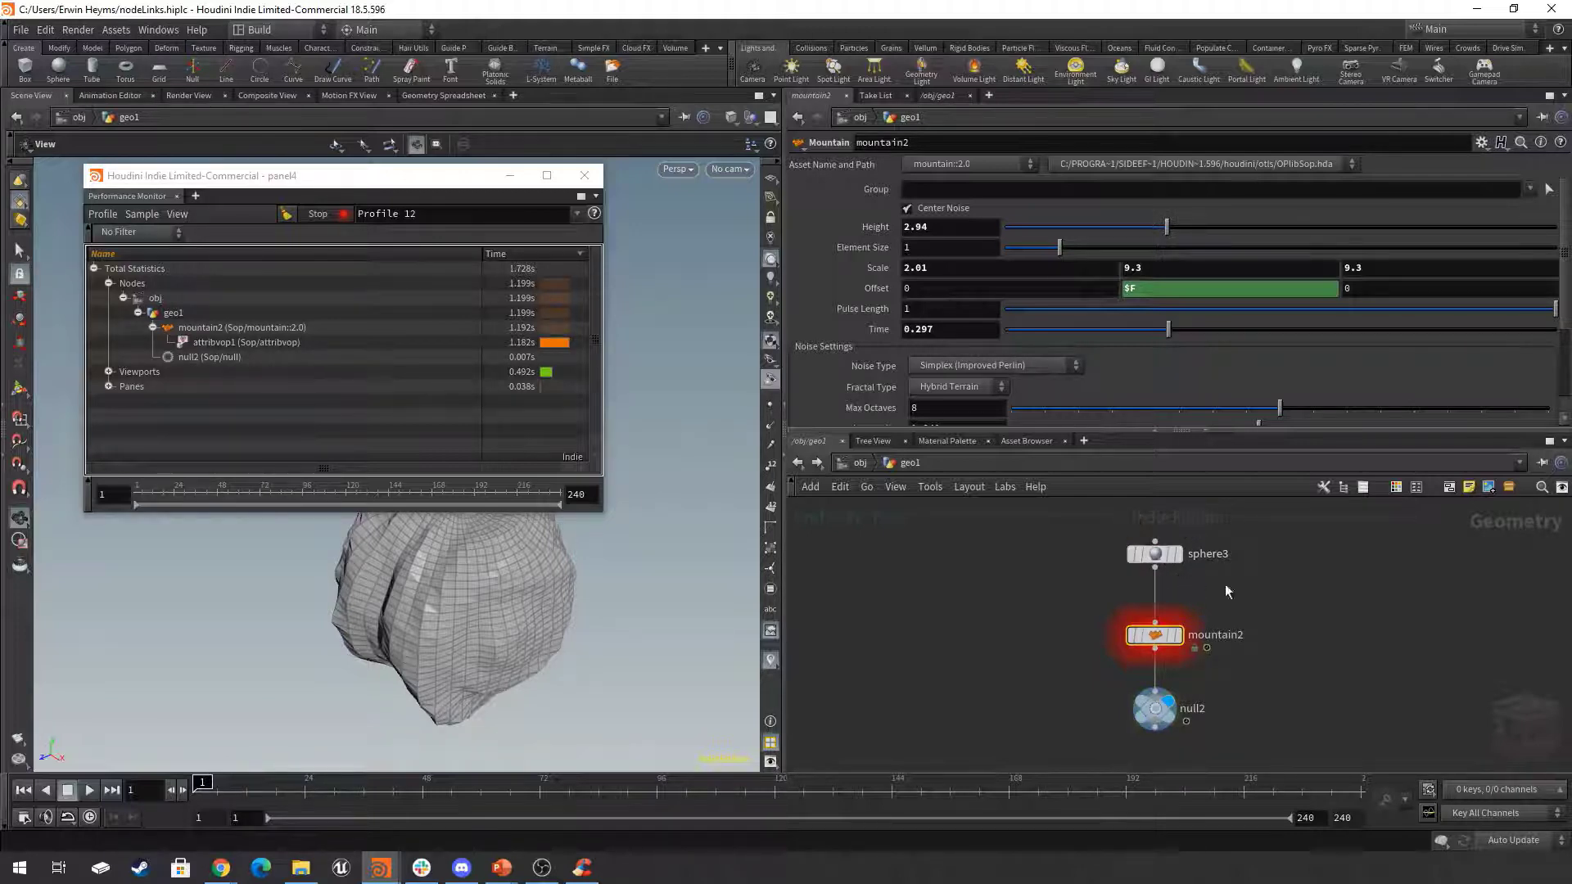
# Turn on the unload flag for sphere3 in the node list and inspect its badge in the network.
pyautogui.moveTo(1284, 522); pyautogui.dragTo(996, 596)
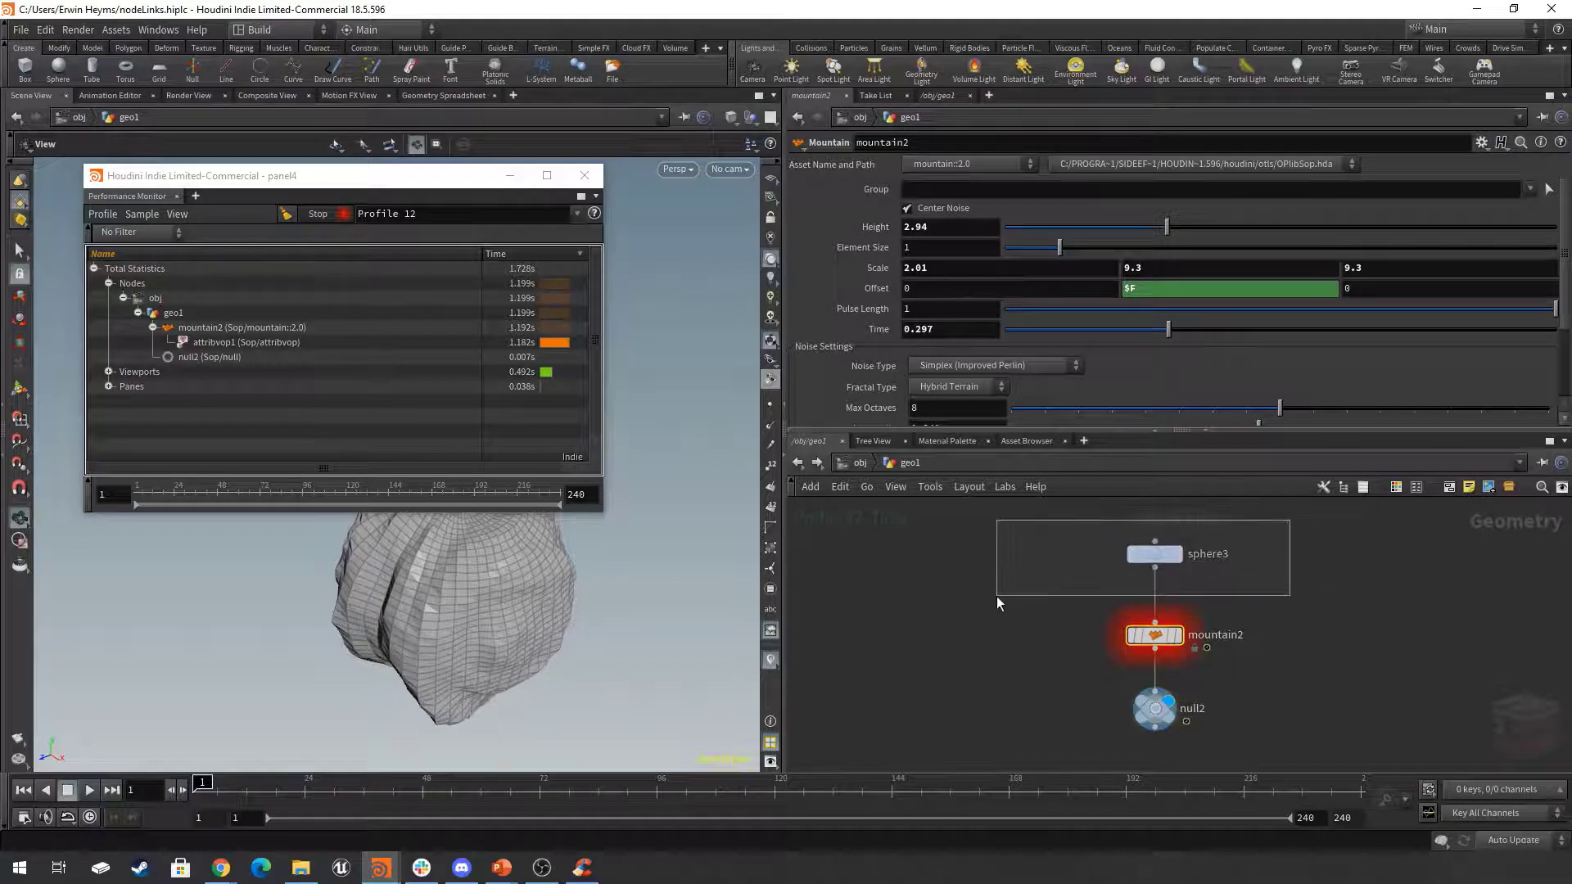
pyautogui.click(931, 95)
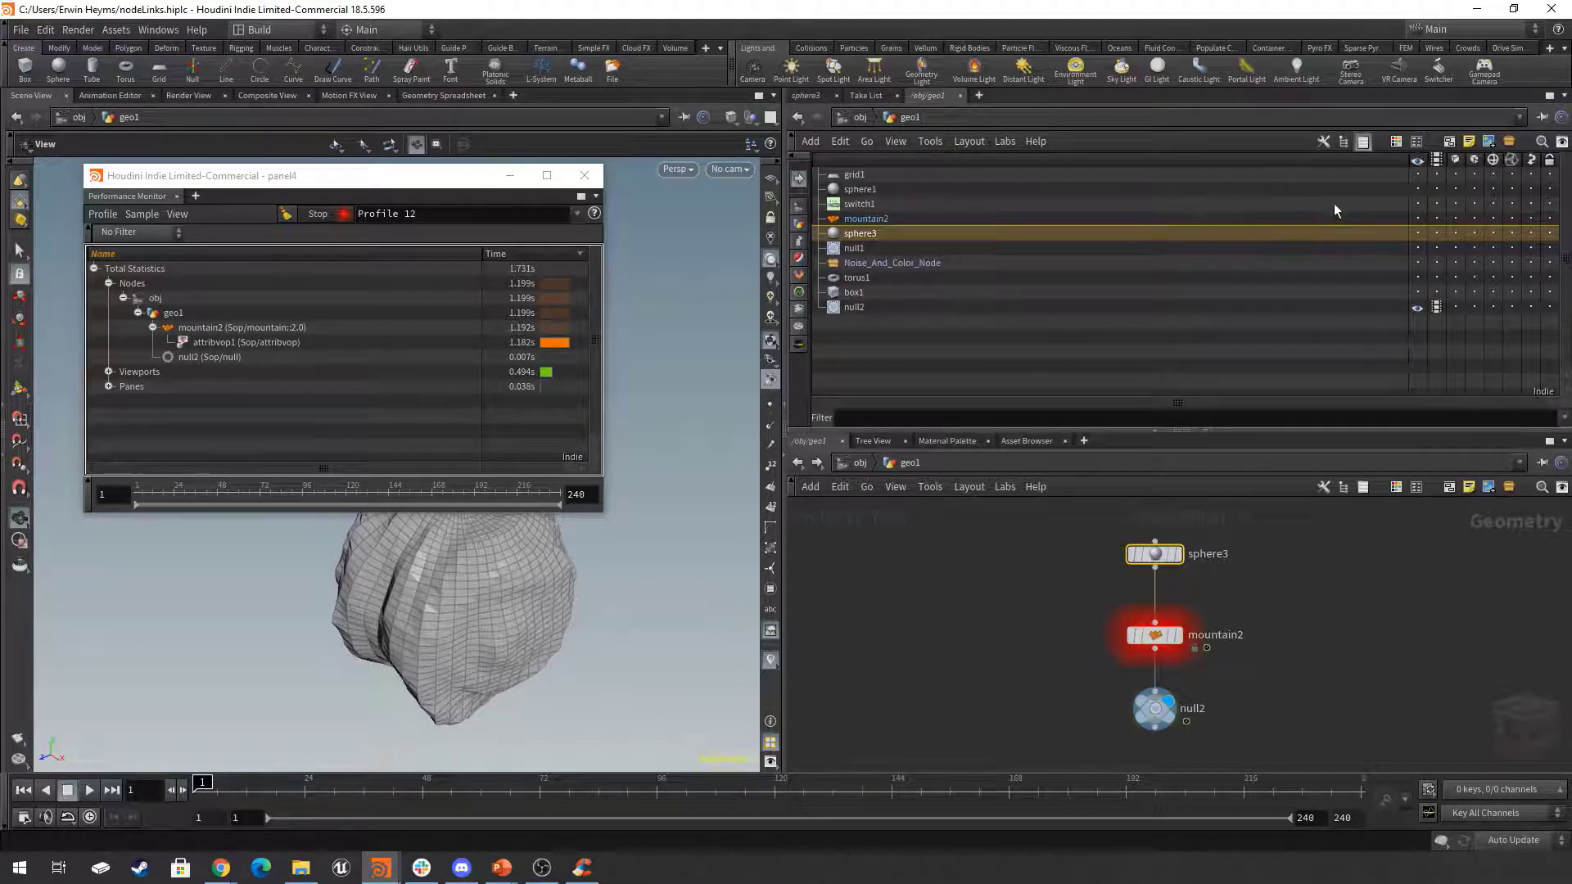
pyautogui.click(1514, 233)
pyautogui.scroll(5, 1205, 568)
pyautogui.moveTo(1281, 575); pyautogui.dragTo(1293, 629, button='middle')
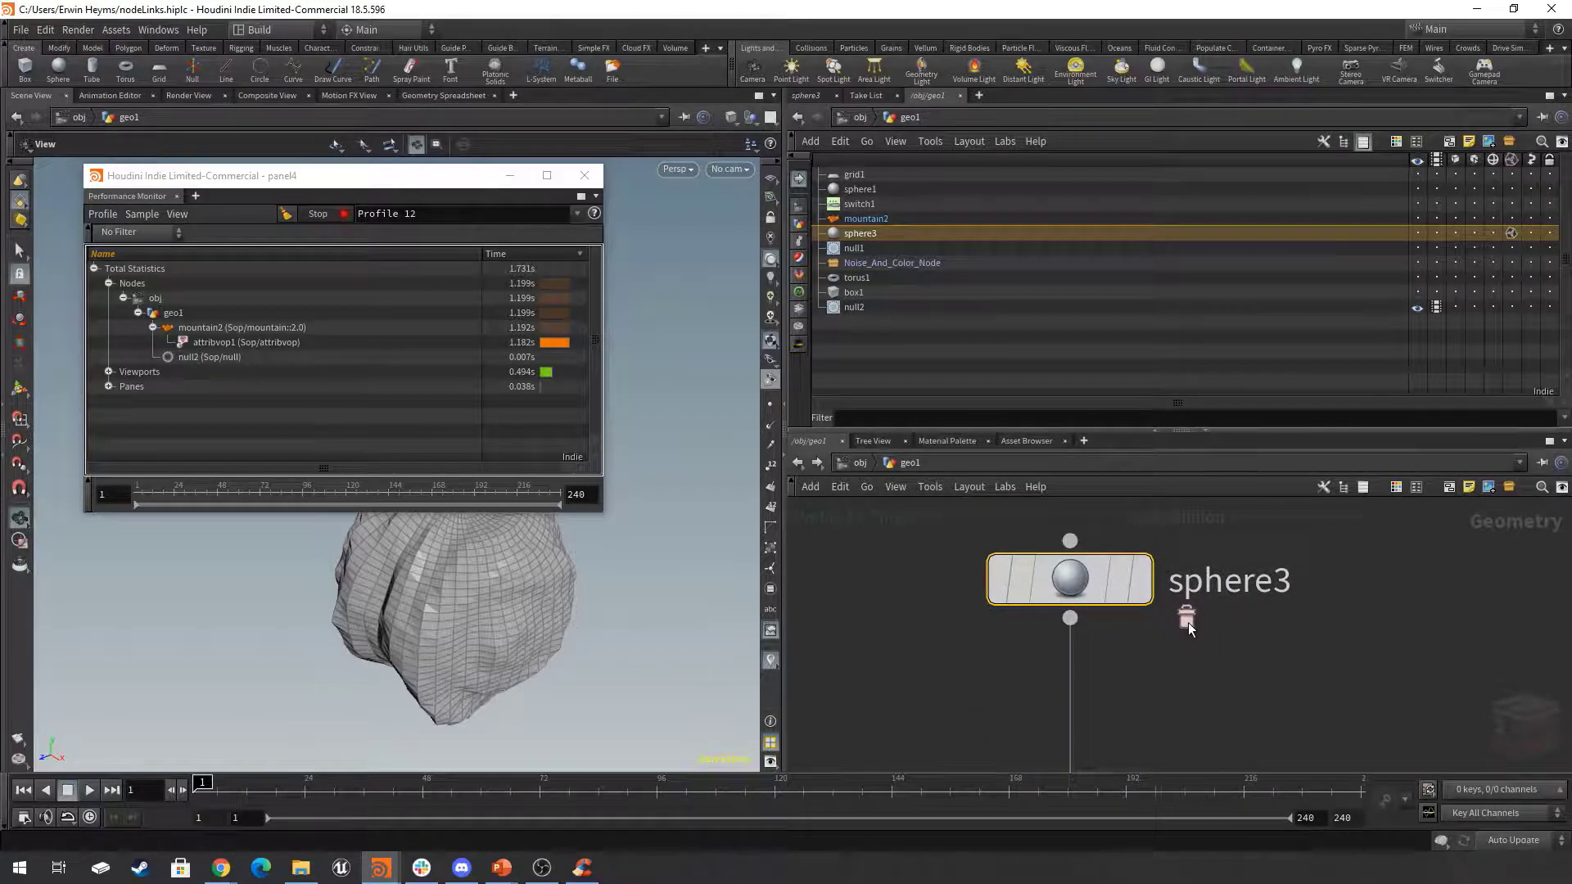
pyautogui.scroll(-6, 1187, 624)
pyautogui.moveTo(1188, 624); pyautogui.dragTo(1216, 579, button='middle')
pyautogui.click(1322, 586)
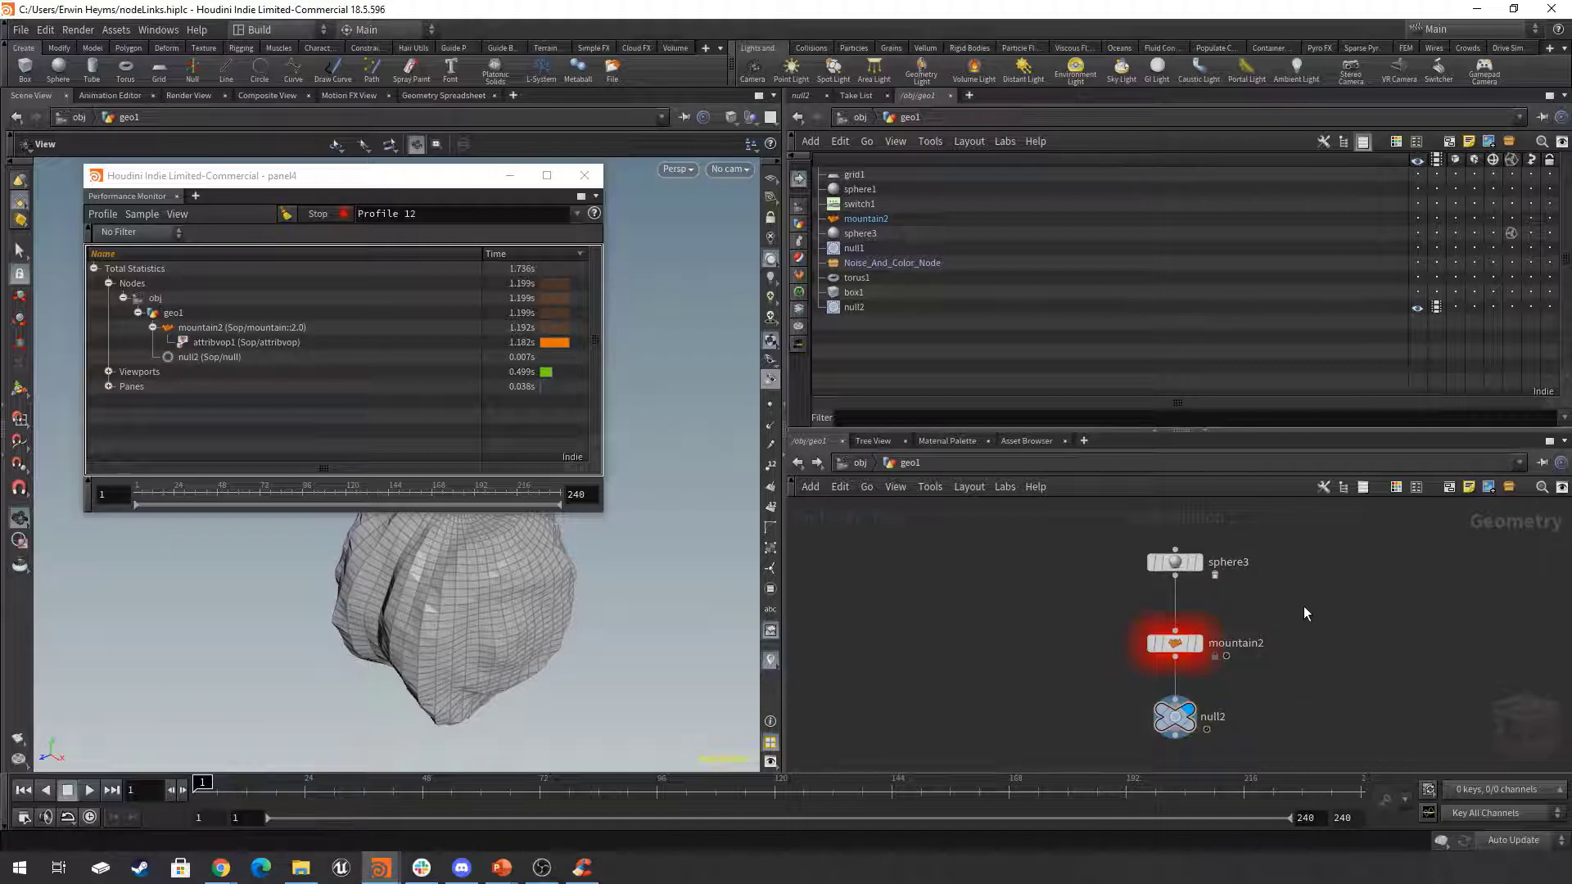
# Change mountain2's Time to about 0.34 with the performance recording still running.
pyautogui.moveTo(1310, 606); pyautogui.dragTo(1071, 666)
pyautogui.click(810, 96)
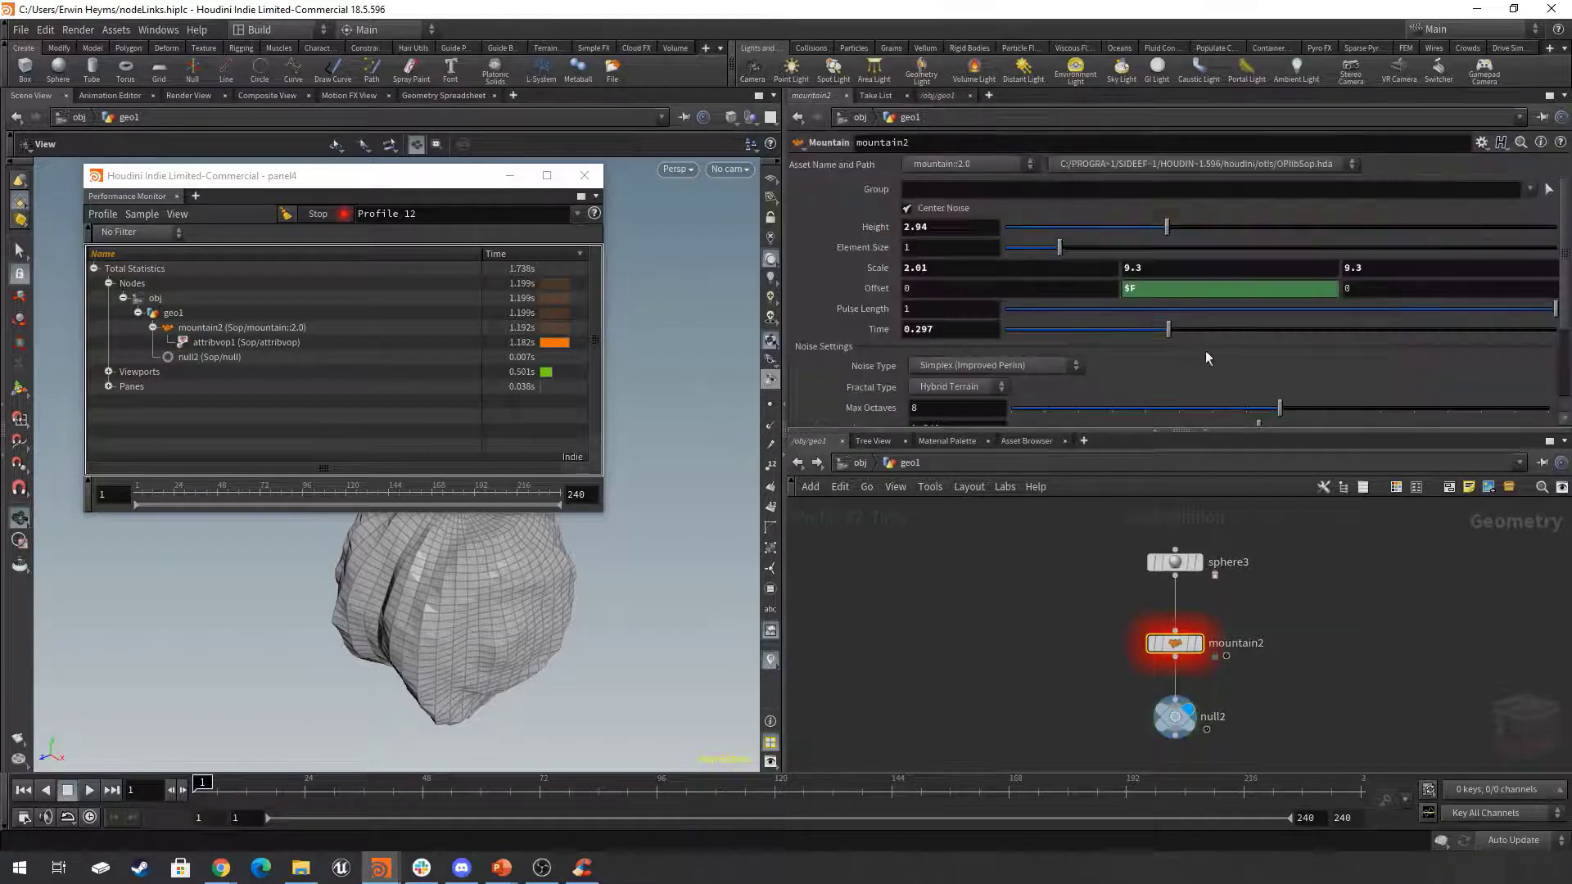
pyautogui.moveTo(1166, 329); pyautogui.dragTo(1226, 332)
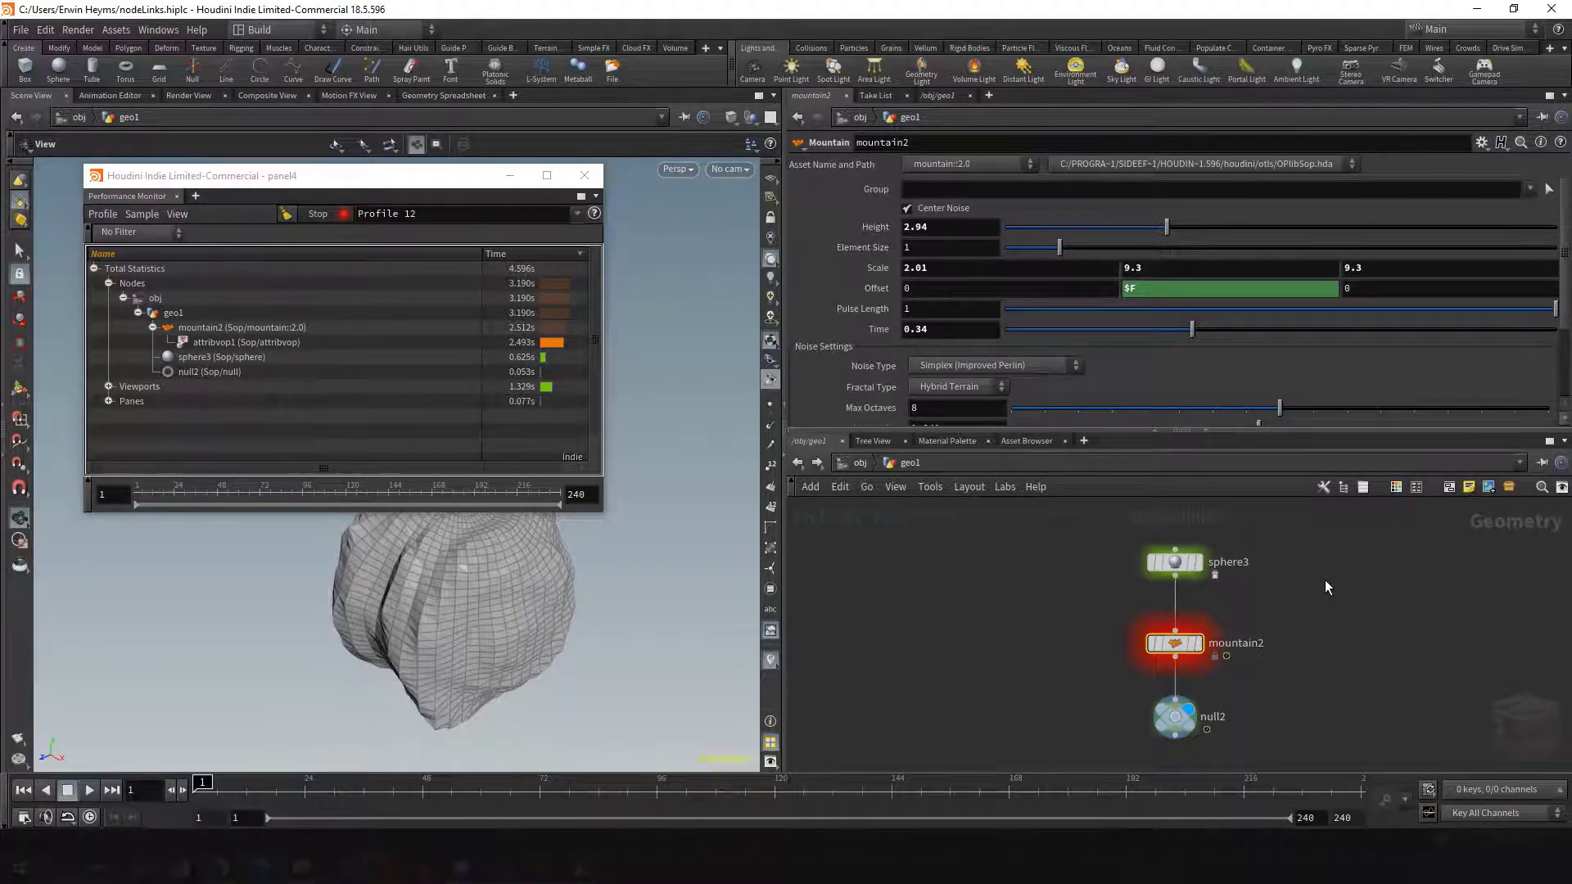
# Turn off sphere3's unload flag in geo1's node list and clear the node selection in the network.
pyautogui.click(940, 96)
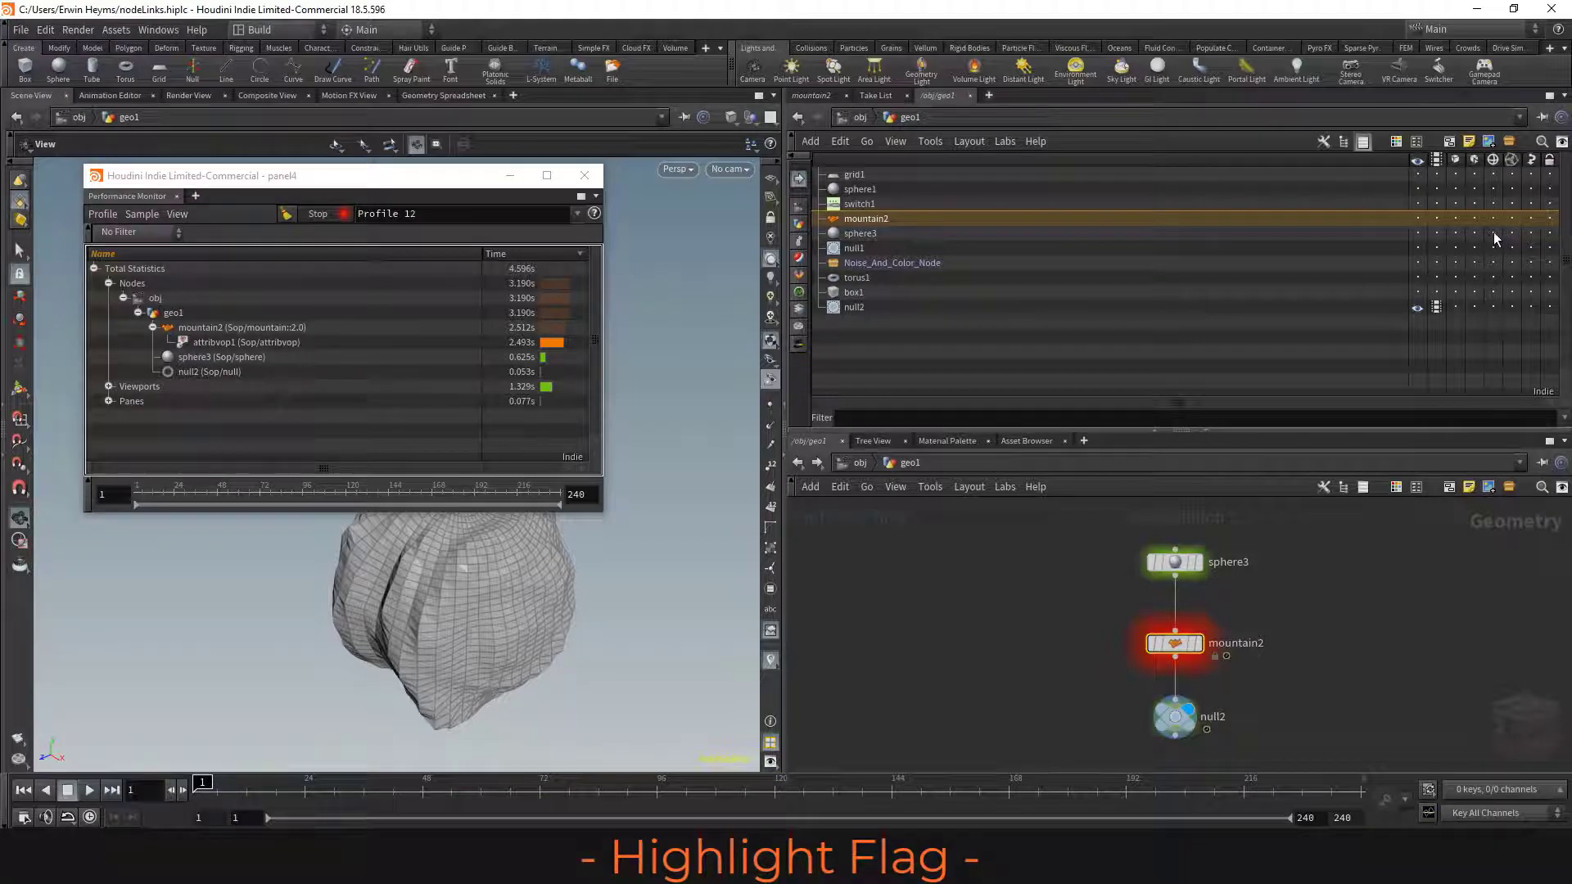
pyautogui.moveTo(1345, 617); pyautogui.dragTo(1213, 606, button='middle')
pyautogui.scroll(-2, 1301, 614)
pyautogui.scroll(1, 1217, 597)
pyautogui.click(1221, 589)
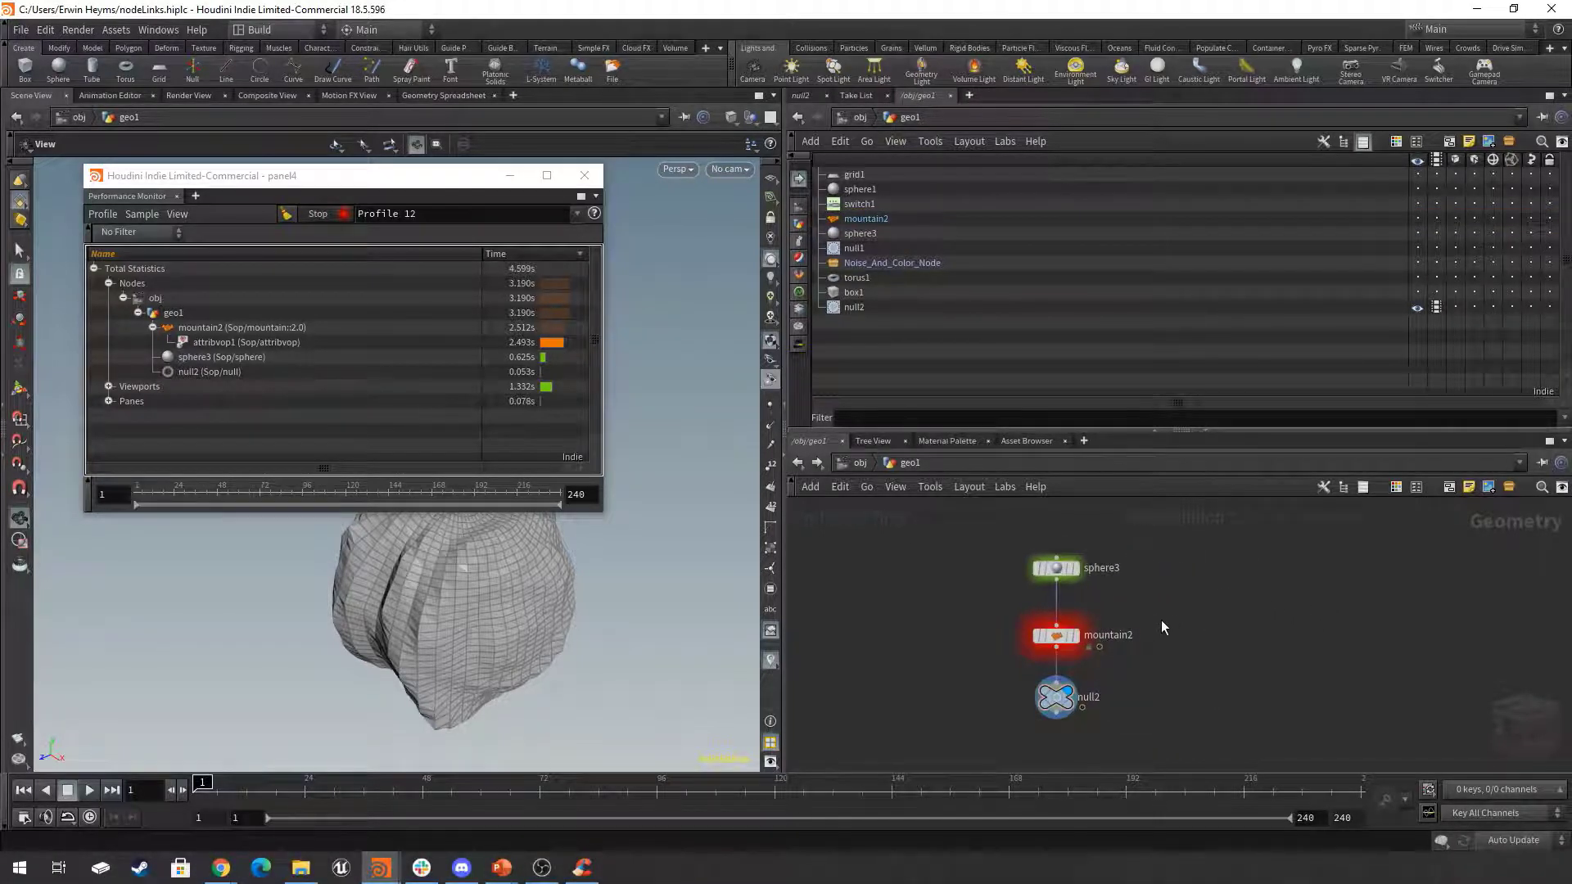
pyautogui.scroll(1, 1153, 622)
pyautogui.moveTo(1177, 624); pyautogui.dragTo(1171, 621, button='middle')
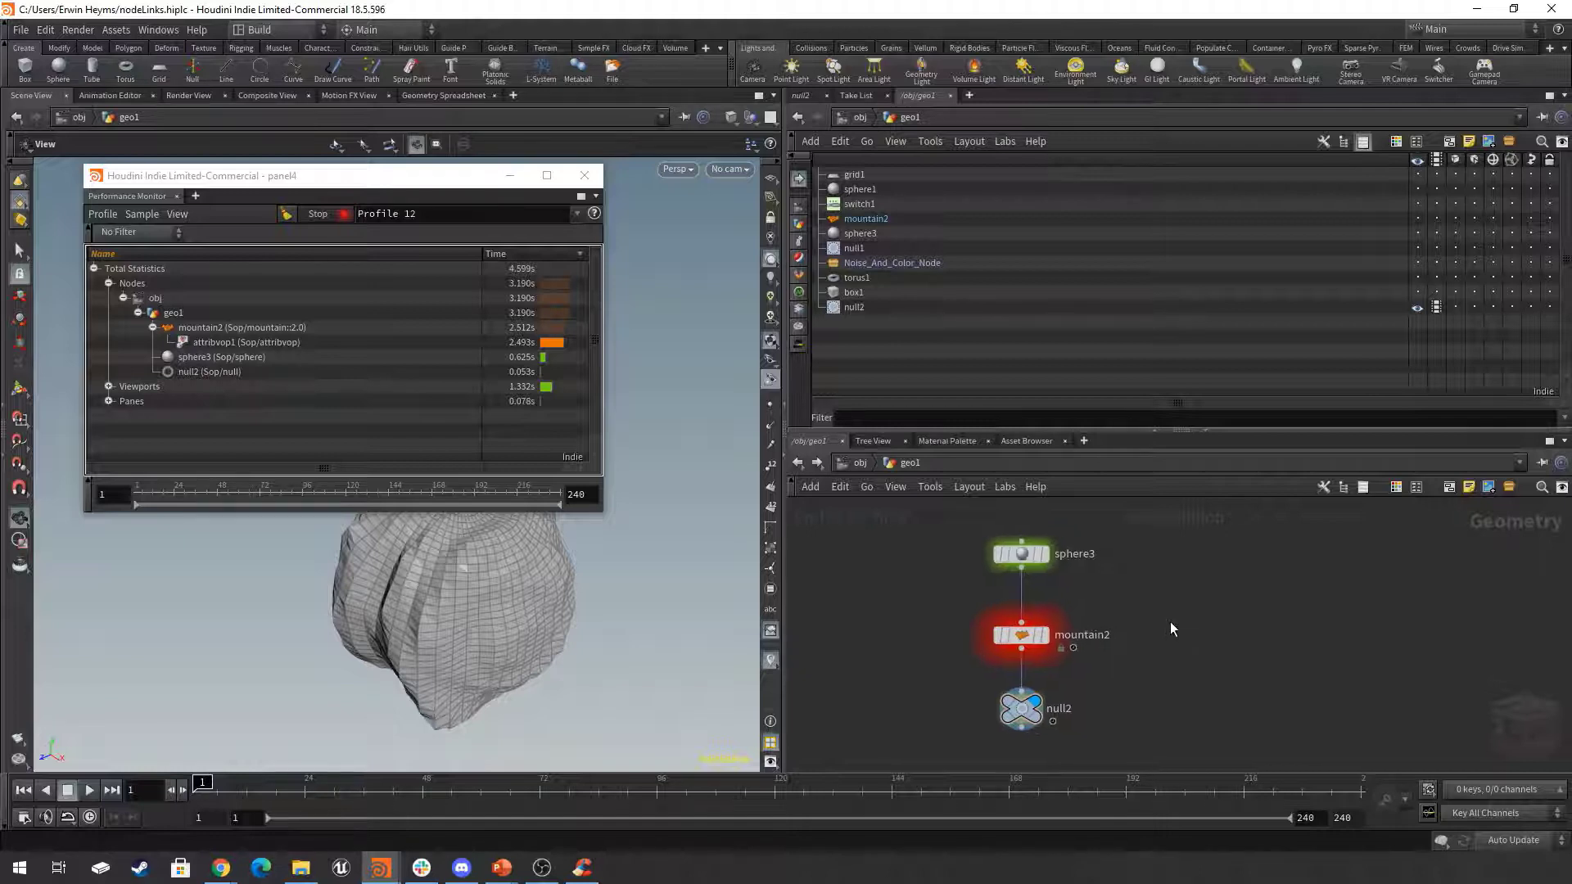
# Minimize the Performance Monitor window to free the scene view.
pyautogui.click(511, 174)
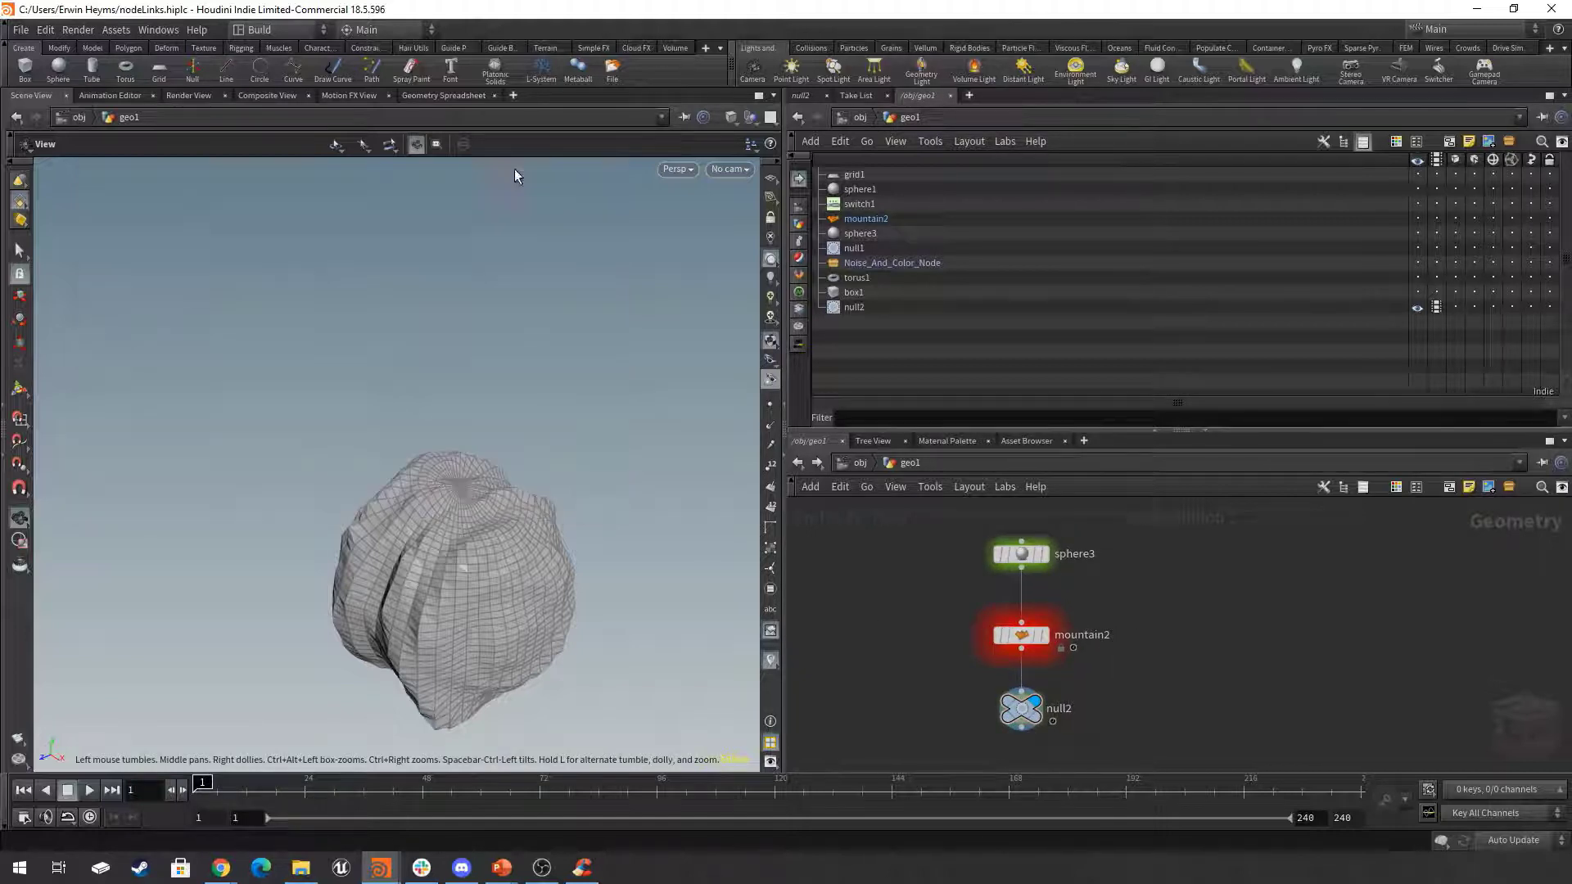
pyautogui.moveTo(509, 550); pyautogui.dragTo(476, 433, button='middle')
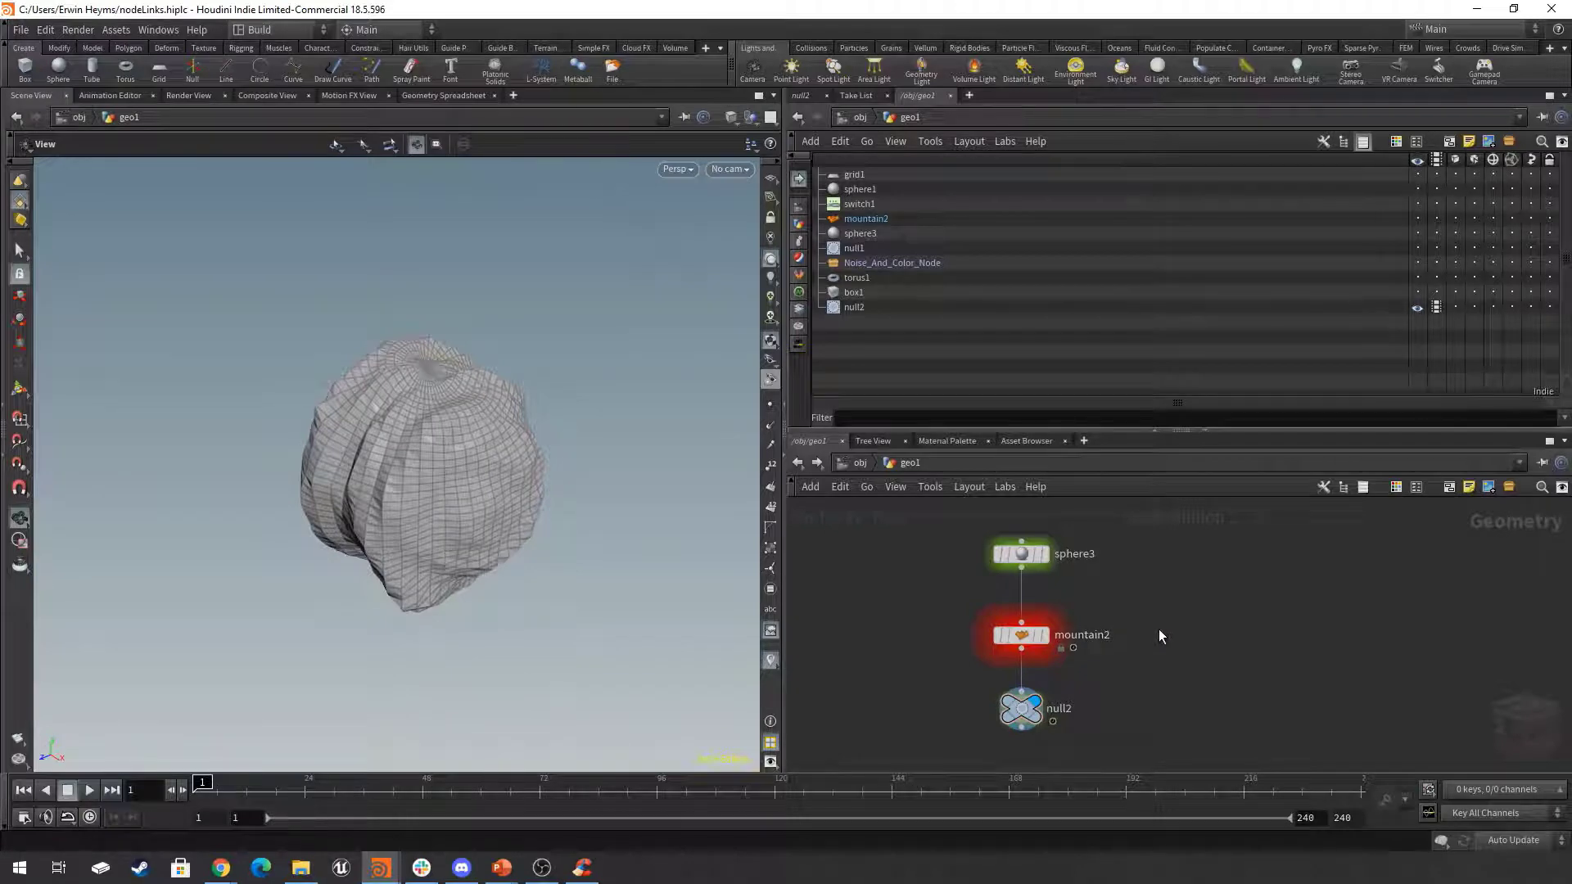
# Add a Group node beside mountain2, wire sphere3's output into its first input, and turn on its display flag.
pyautogui.press('Tab')
pyautogui.write('group')
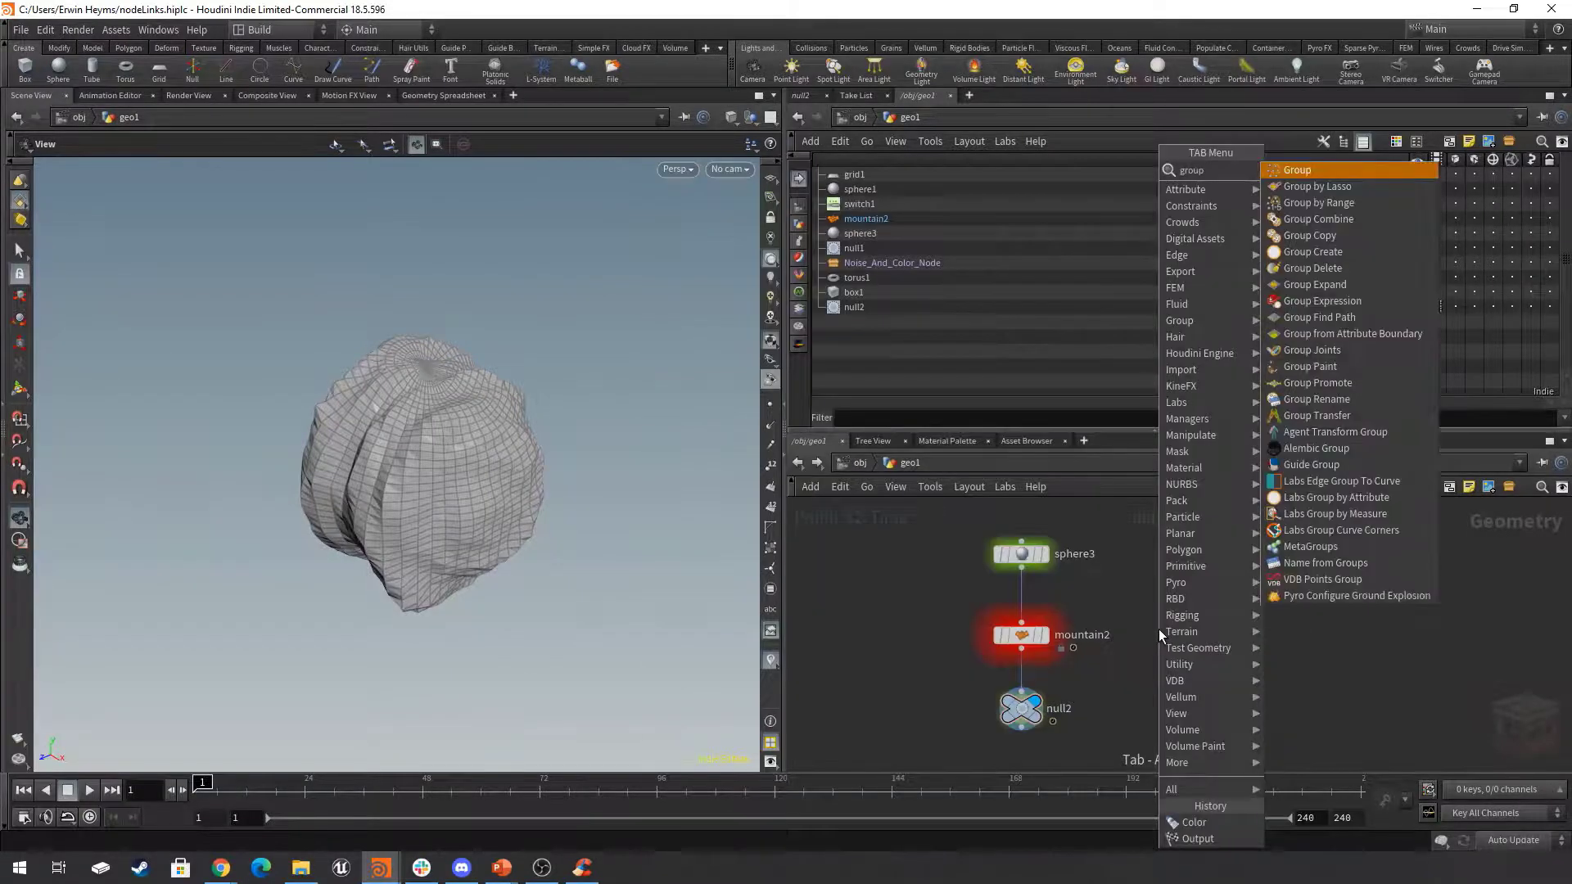
pyautogui.press('Return')
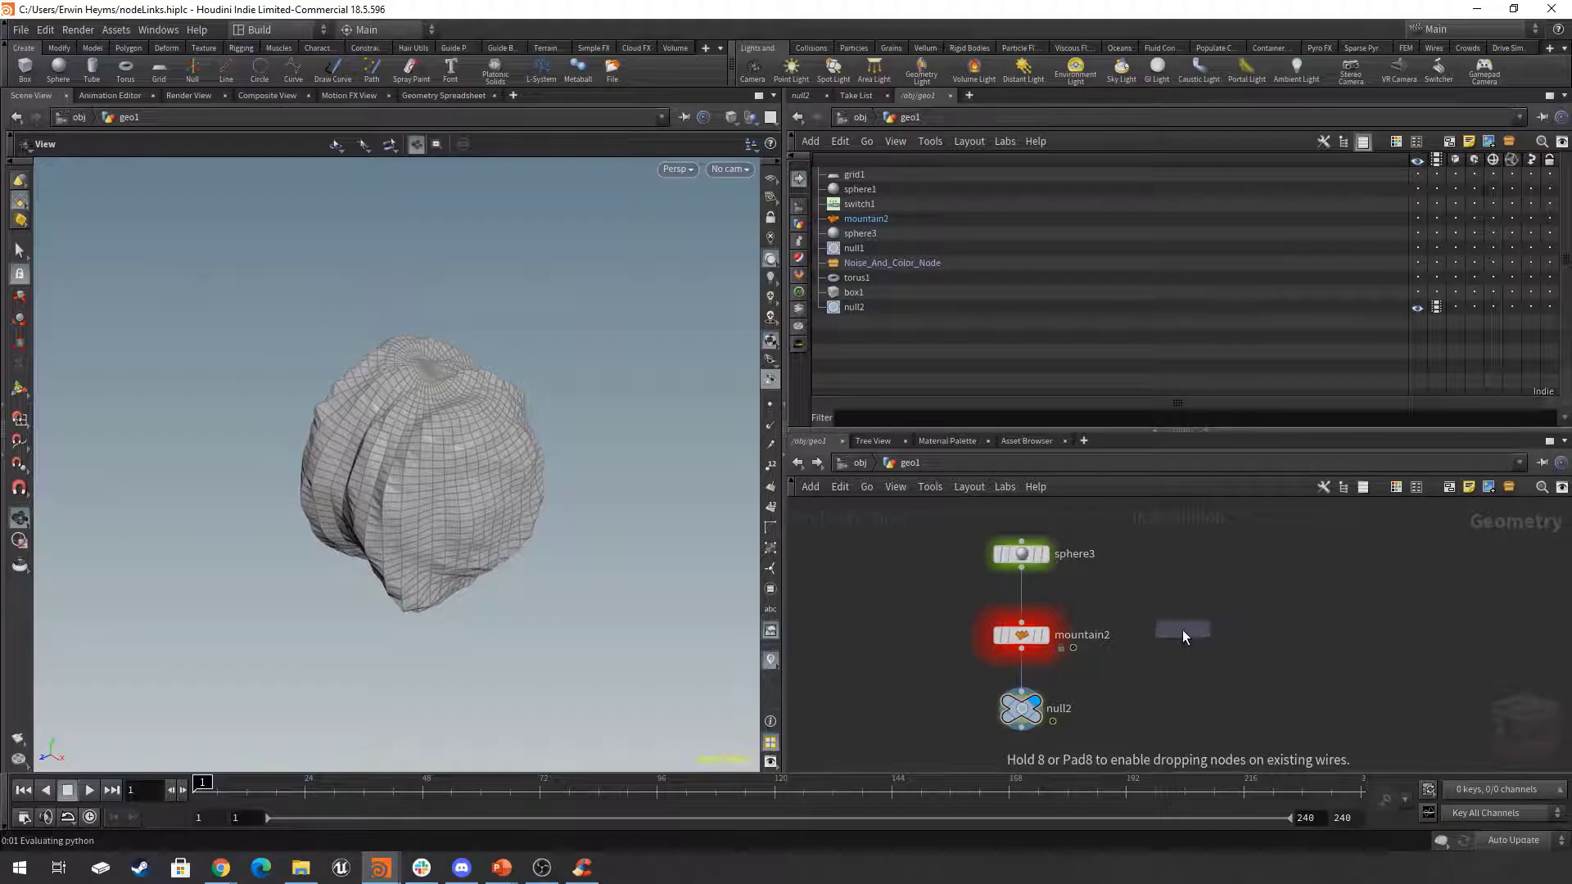
pyautogui.click(1173, 641)
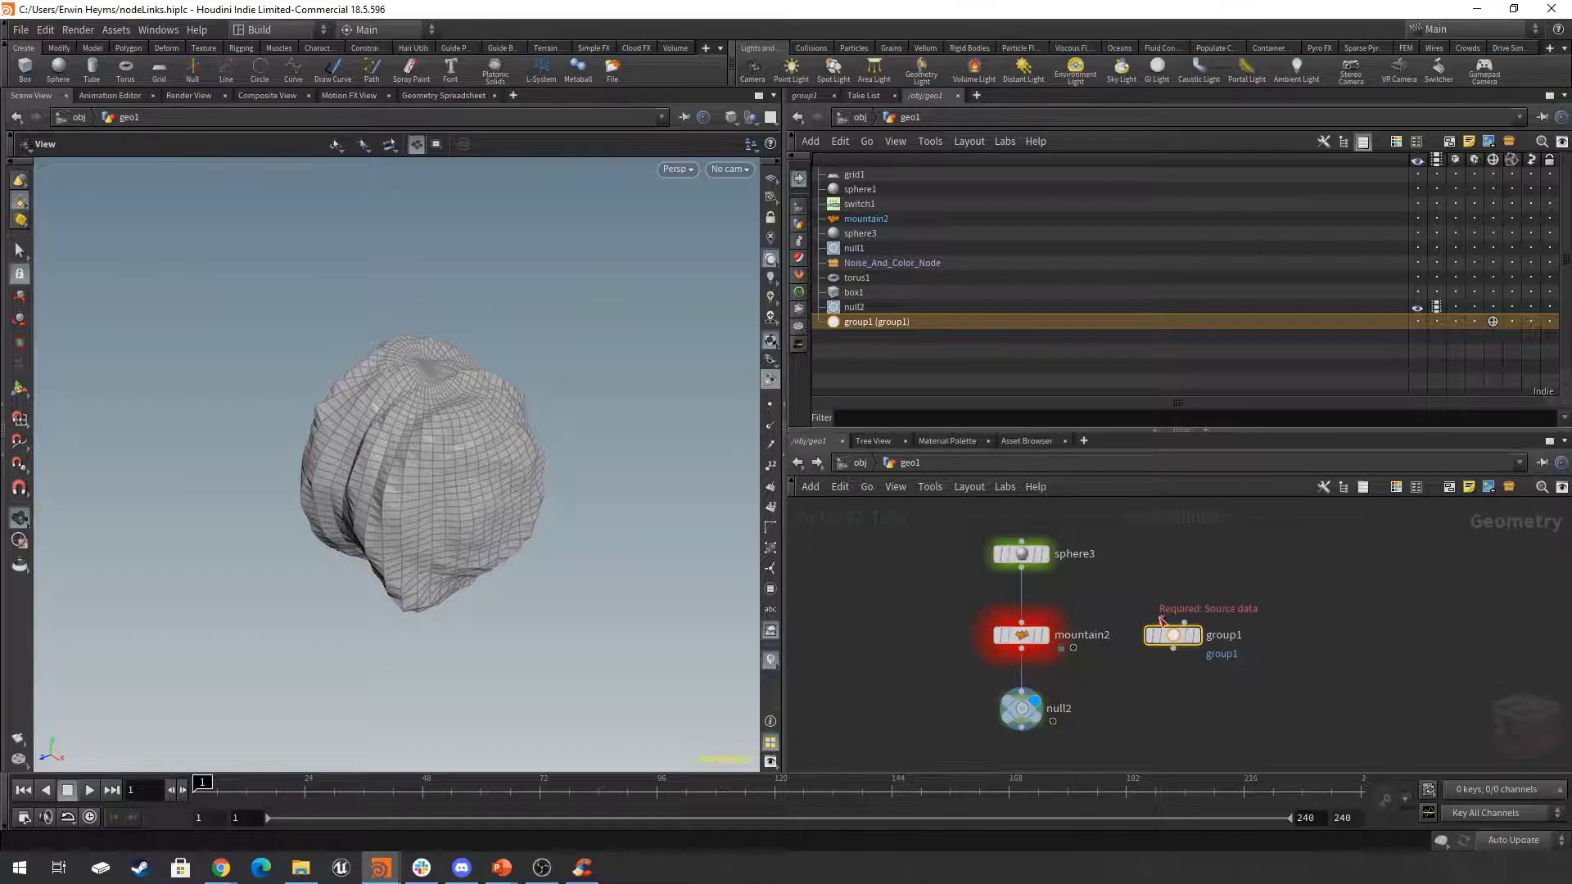
pyautogui.click(1021, 566)
pyautogui.click(1162, 620)
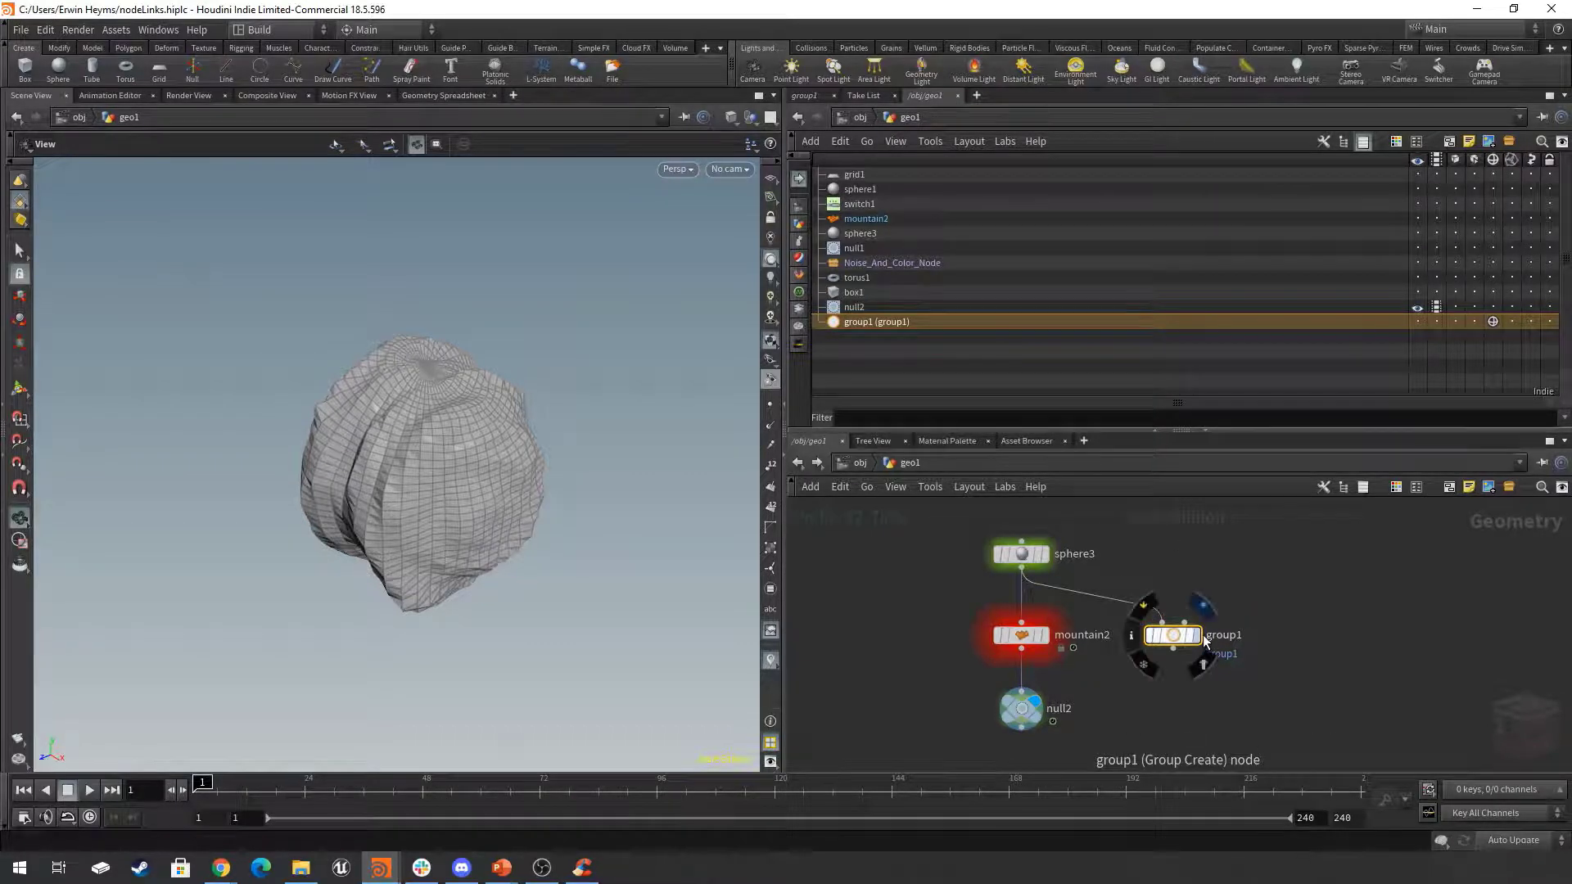
pyautogui.click(1199, 635)
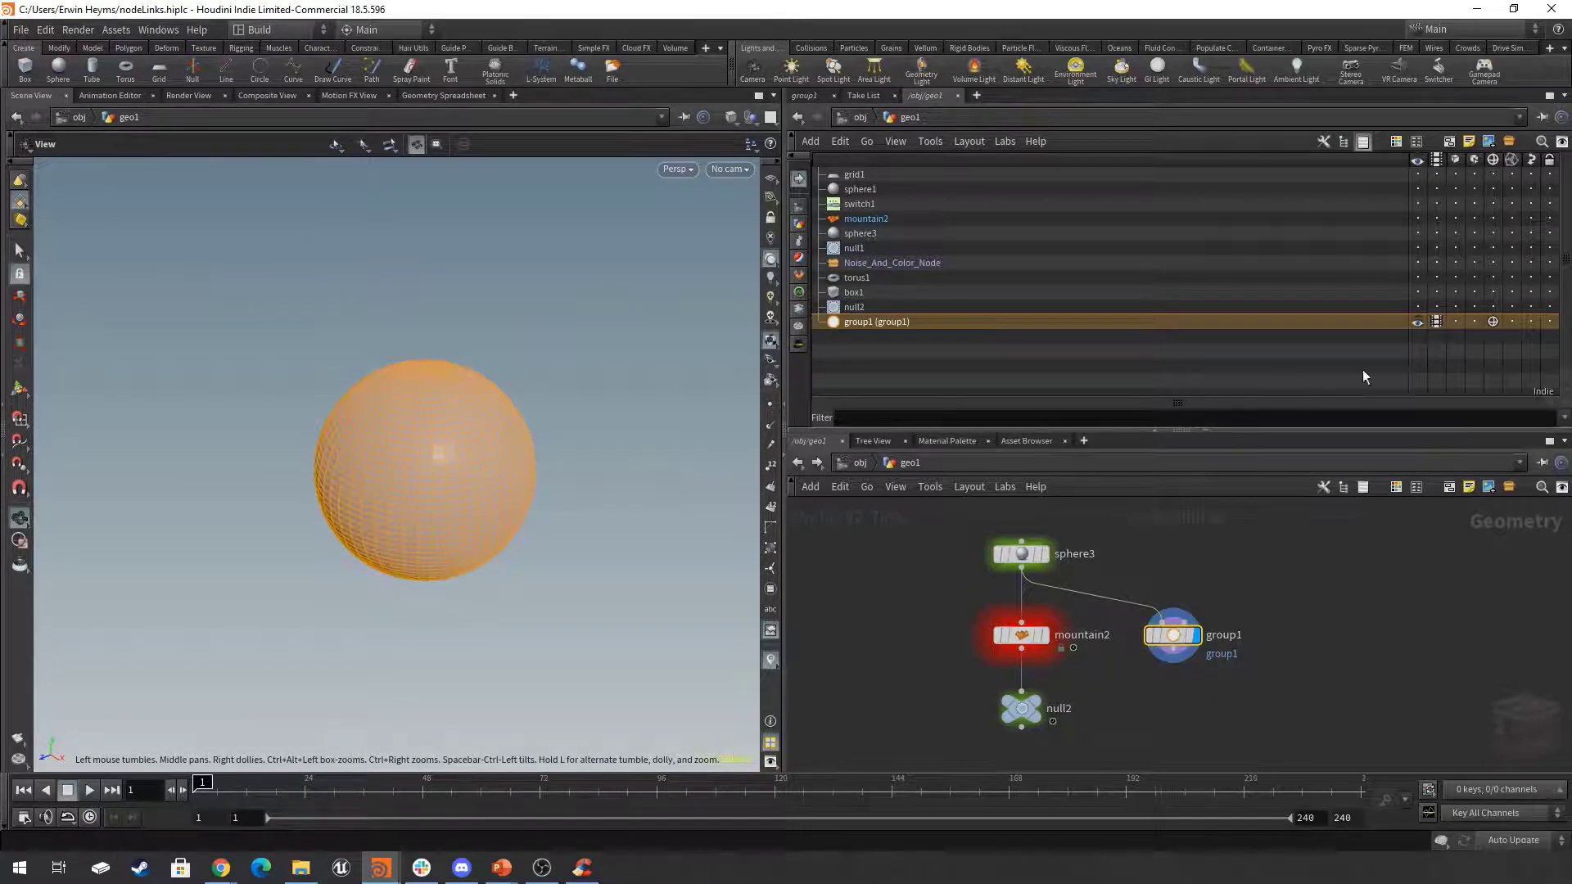
# Shift group1 slightly away from mountain2 and toggle its highlight flag off and back on in the node list.
pyautogui.moveTo(1270, 546); pyautogui.dragTo(1115, 704)
pyautogui.moveTo(1180, 641); pyautogui.dragTo(1201, 637)
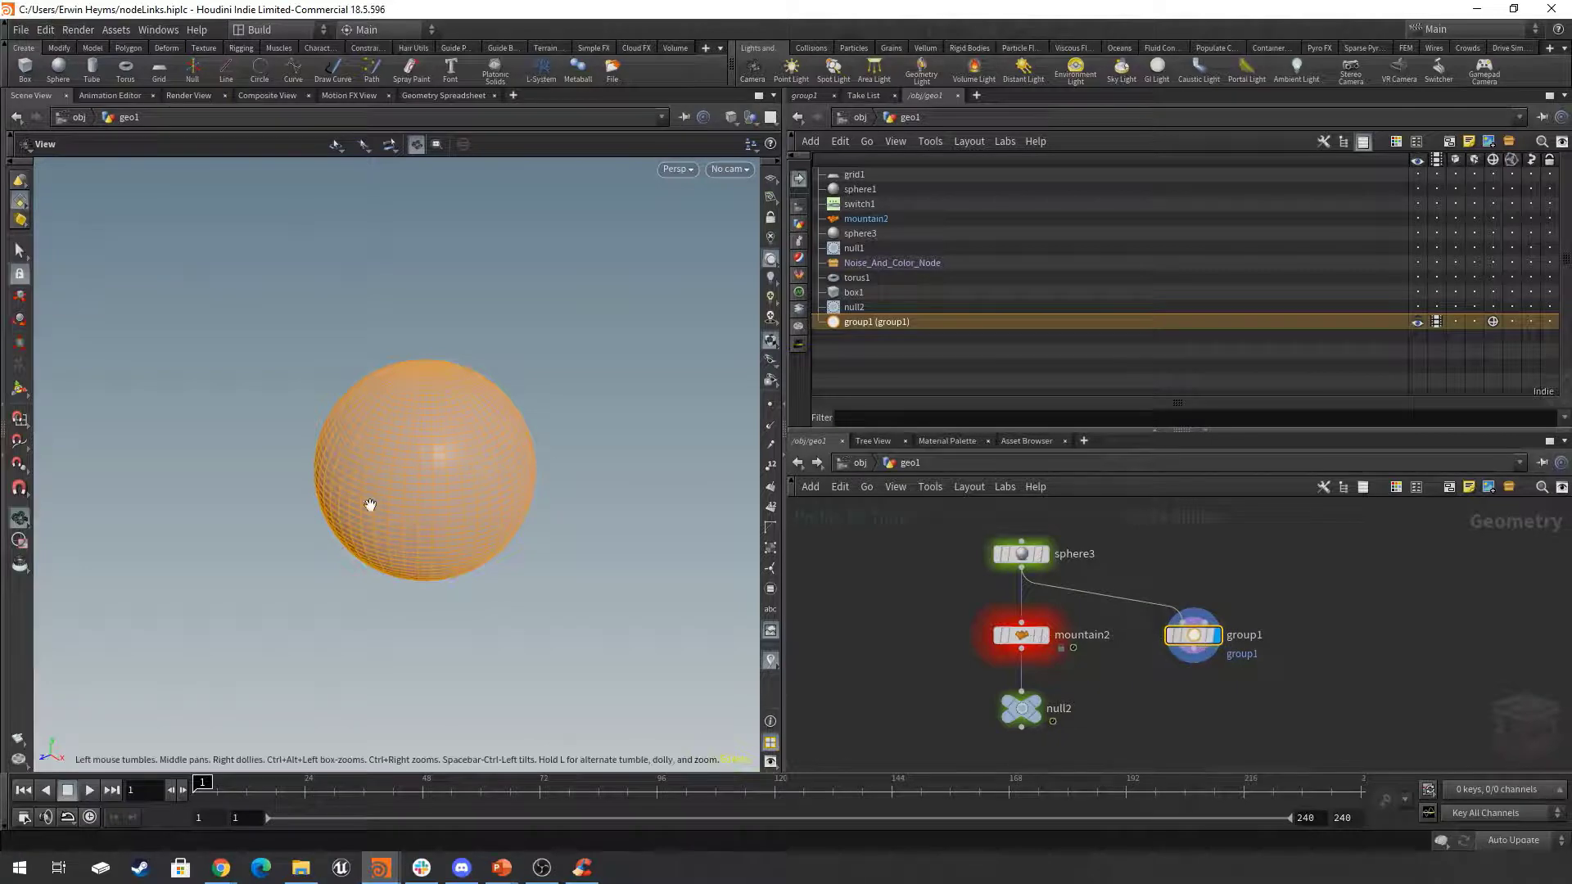
pyautogui.click(1494, 322)
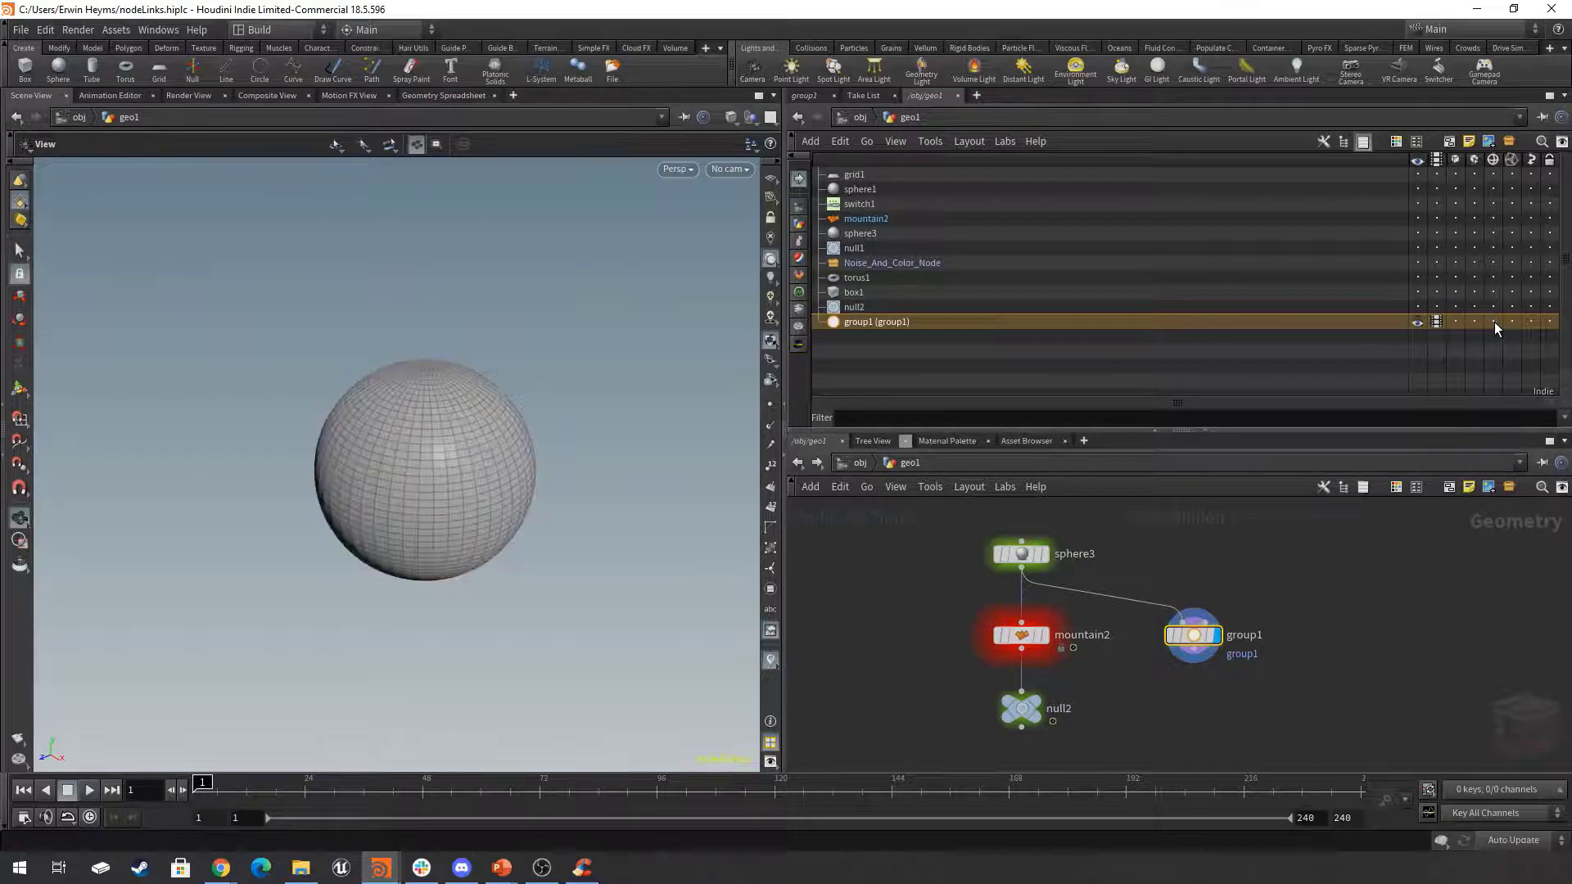
pyautogui.click(1495, 322)
pyautogui.click(1496, 322)
pyautogui.click(1495, 322)
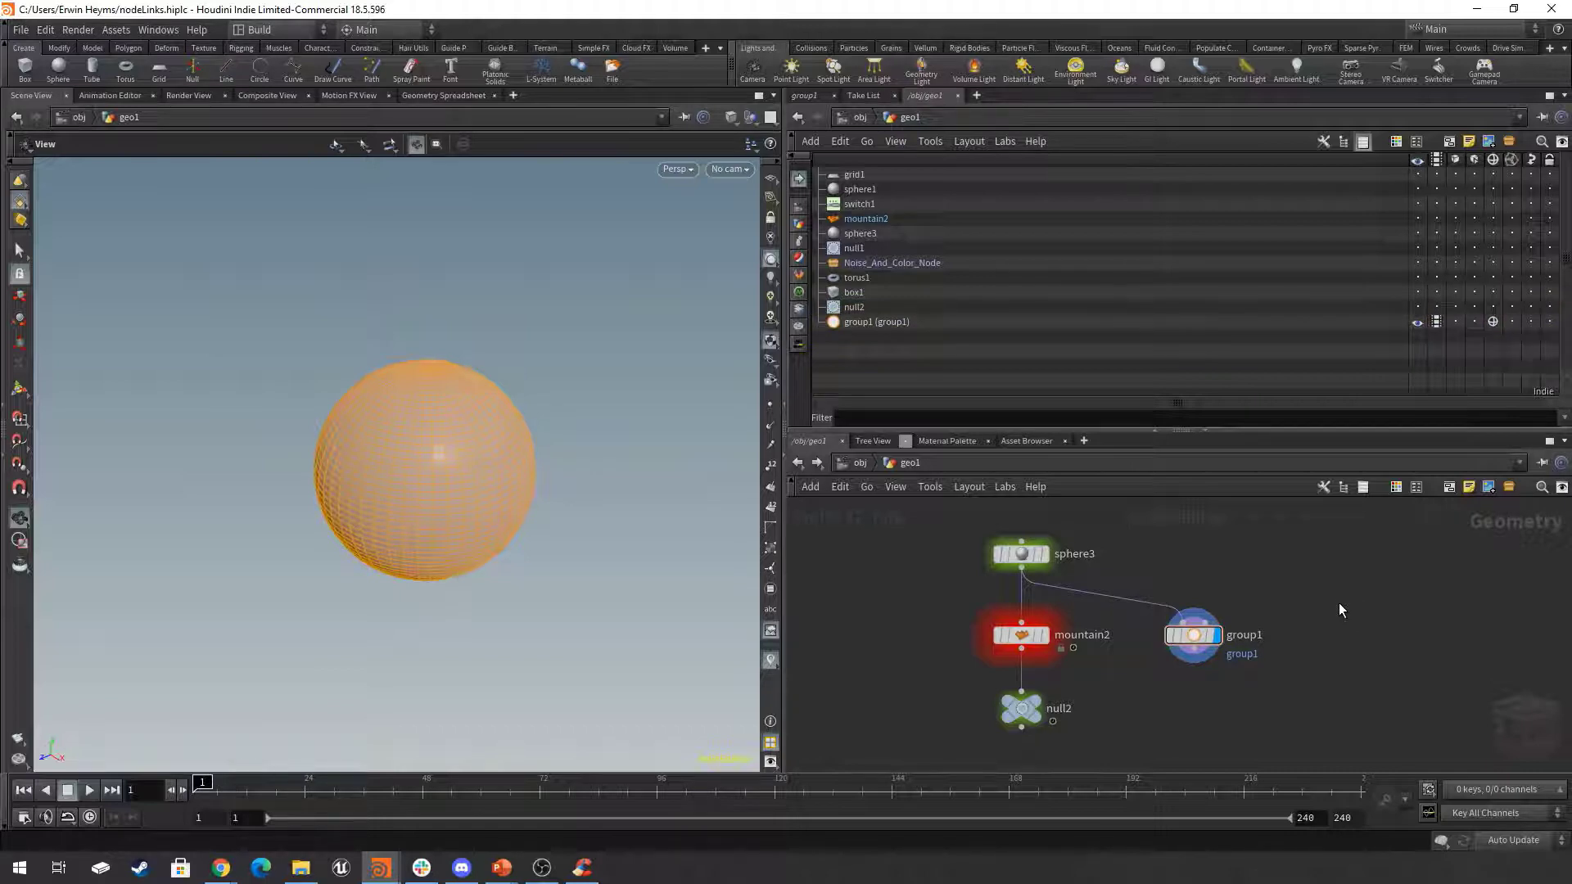
# Move the sphere3, mountain2, null2 and group1 nodes together closer to the other node chains, and clear the selection.
pyautogui.scroll(-5, 1316, 574)
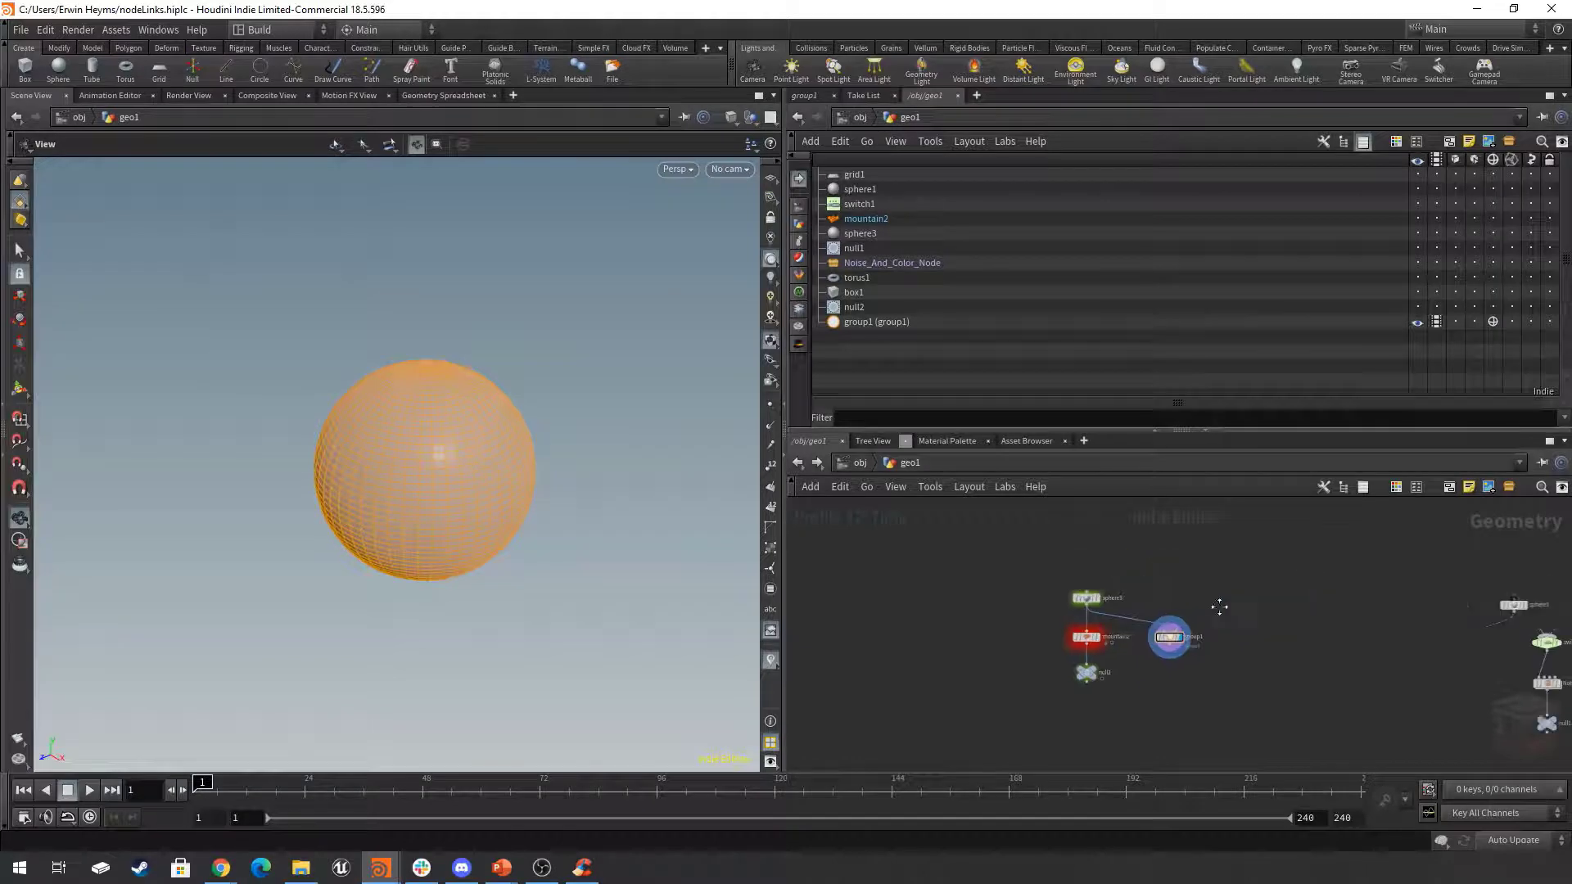
pyautogui.moveTo(1105, 573); pyautogui.dragTo(981, 659)
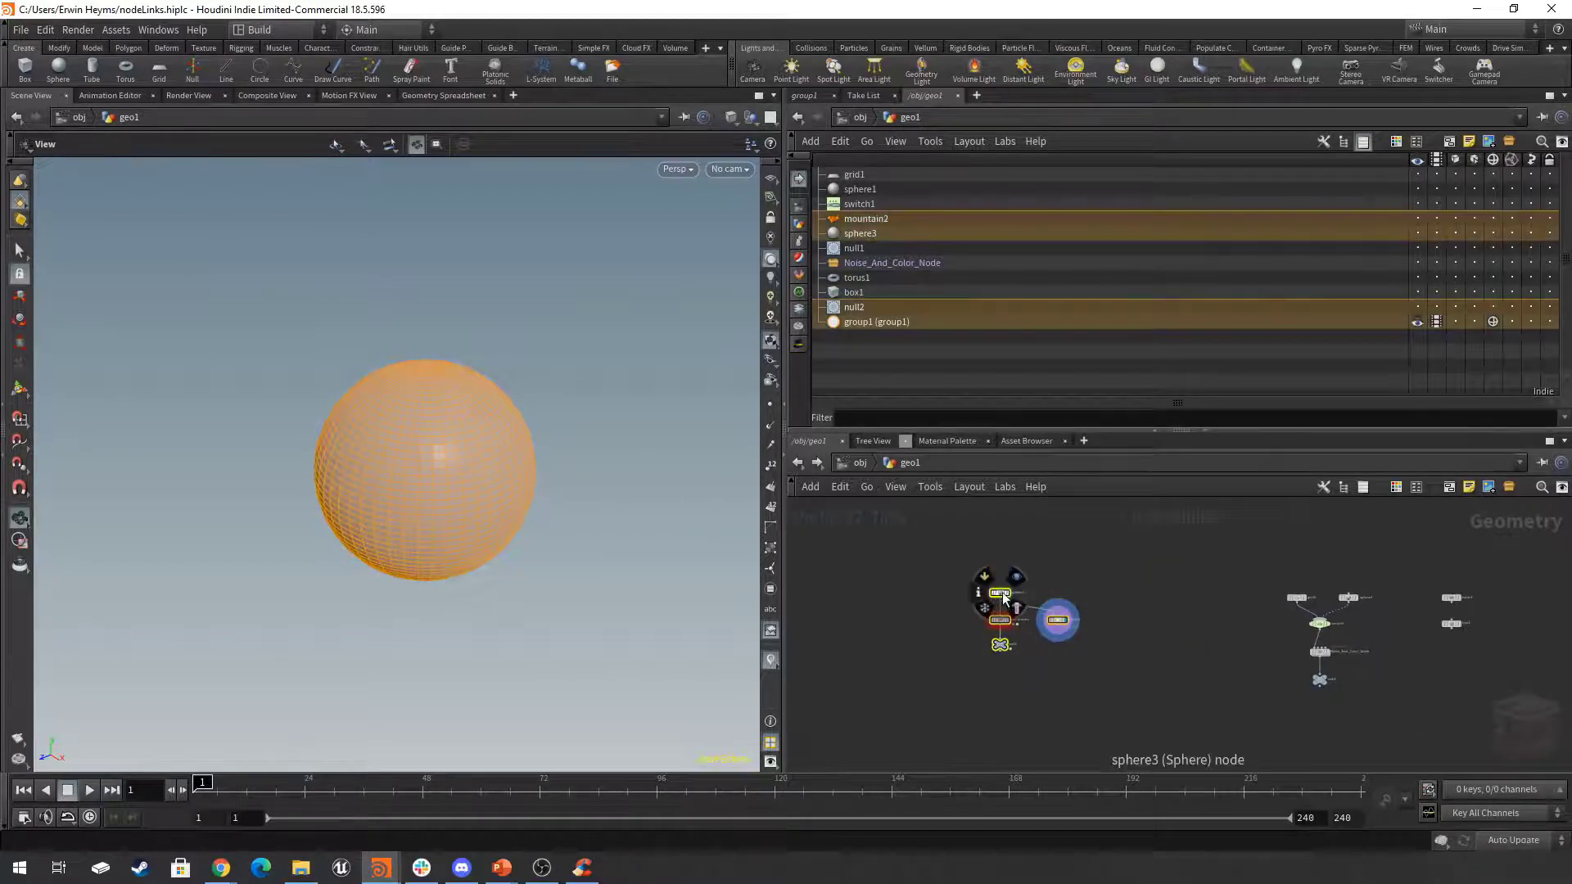
pyautogui.moveTo(1003, 596); pyautogui.dragTo(1190, 600)
pyautogui.click(1191, 568)
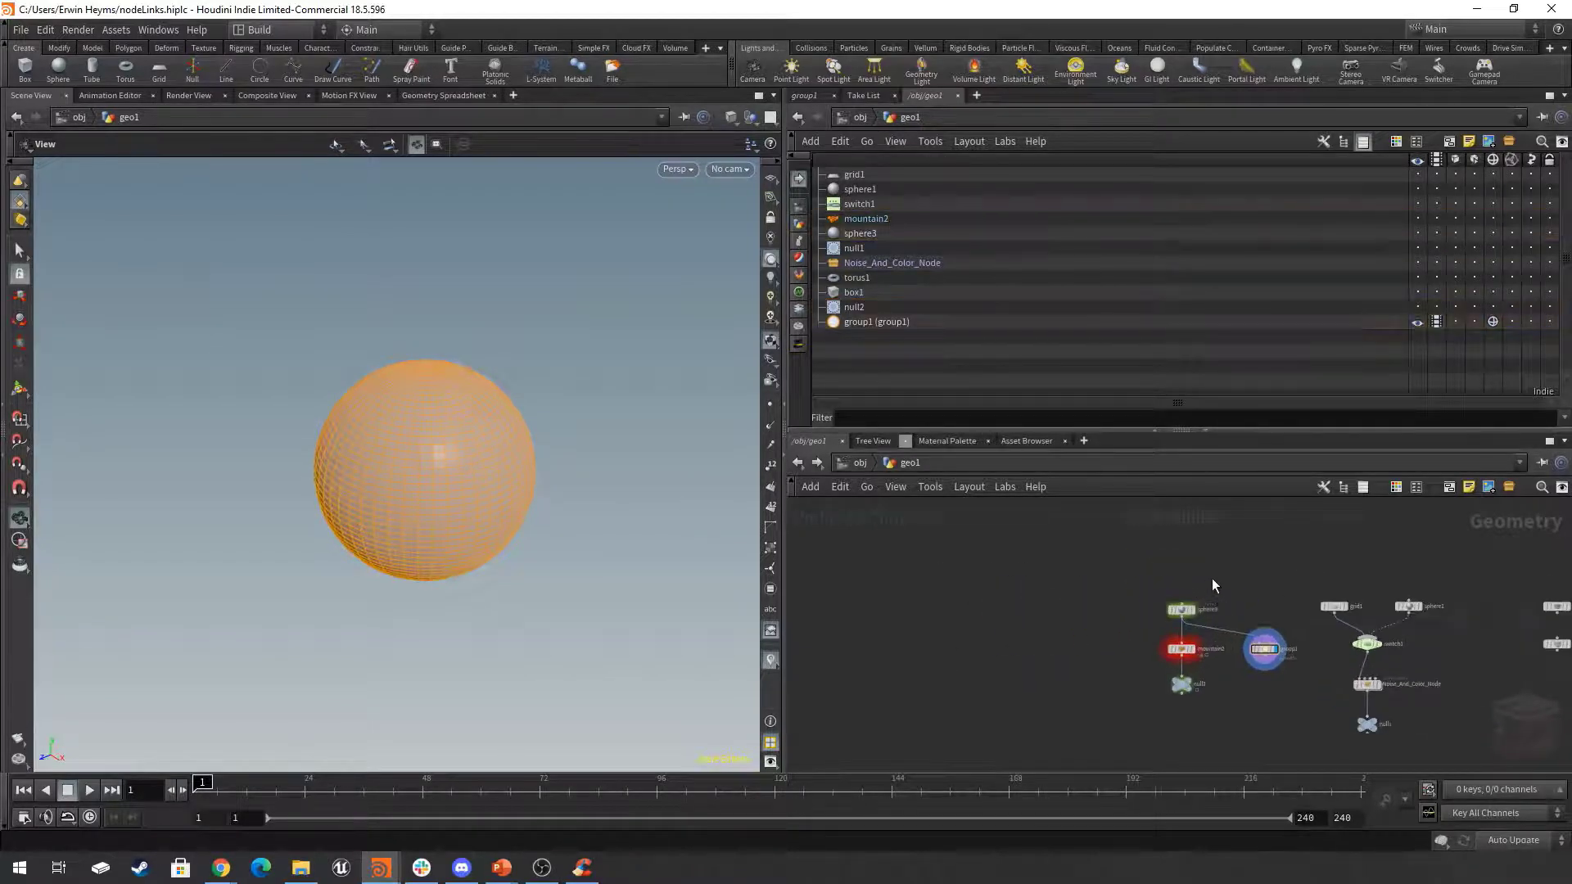
pyautogui.scroll(3, 1212, 578)
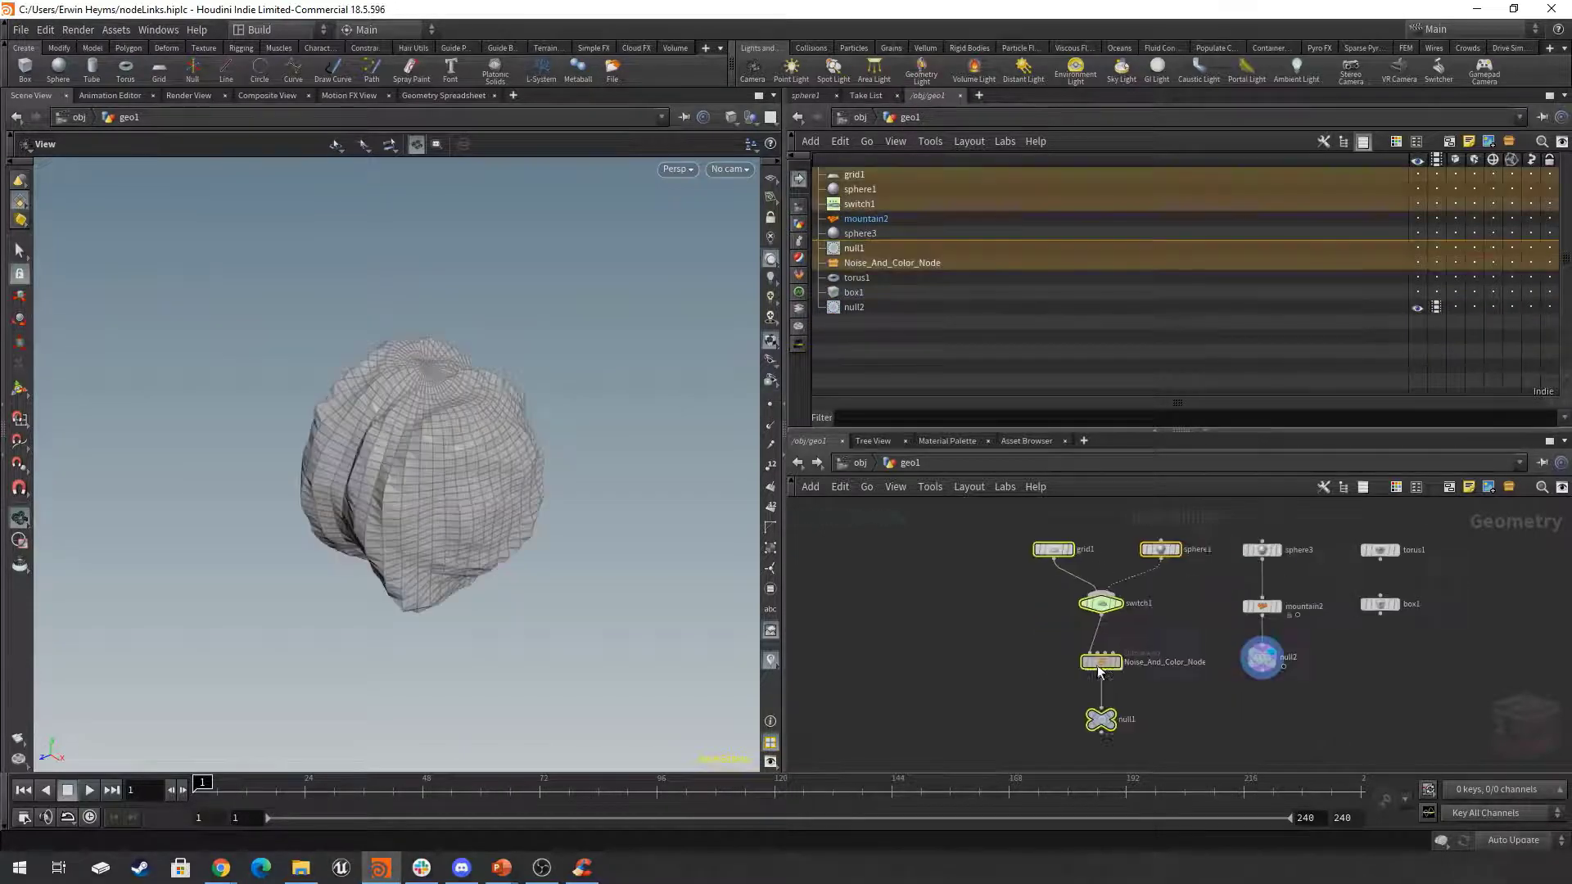
# Shift the grid1, sphere1, switch1, Noise_And_Color_Node and null1 chain slightly away from sphere3's chain and deselect it.
pyautogui.moveTo(1097, 665); pyautogui.dragTo(1065, 666)
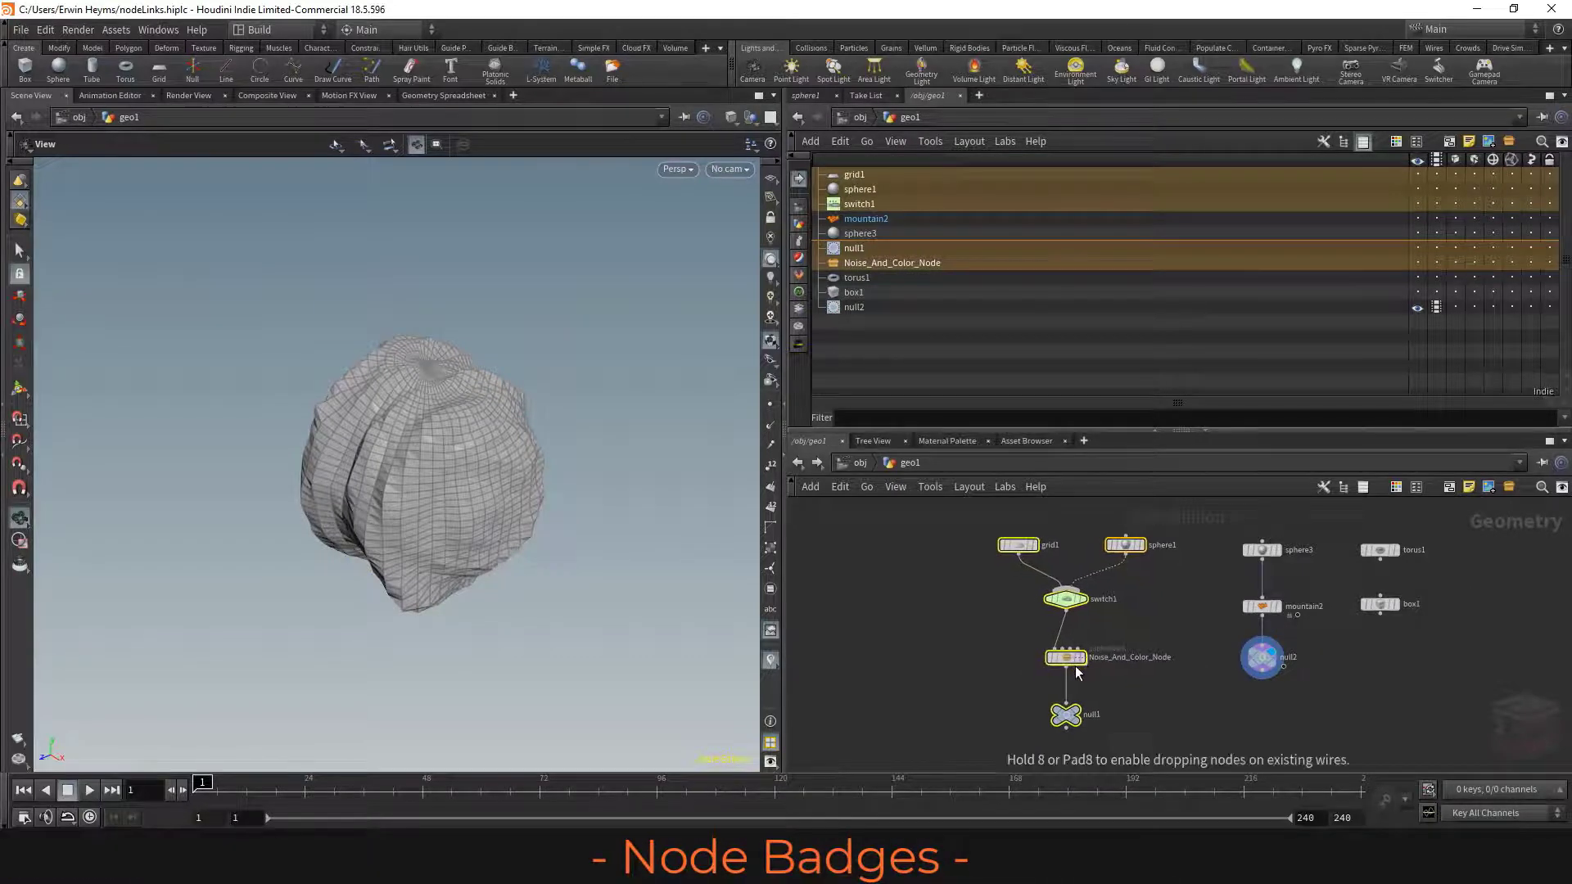
pyautogui.click(1146, 613)
pyautogui.moveTo(979, 632); pyautogui.dragTo(964, 616, button='middle')
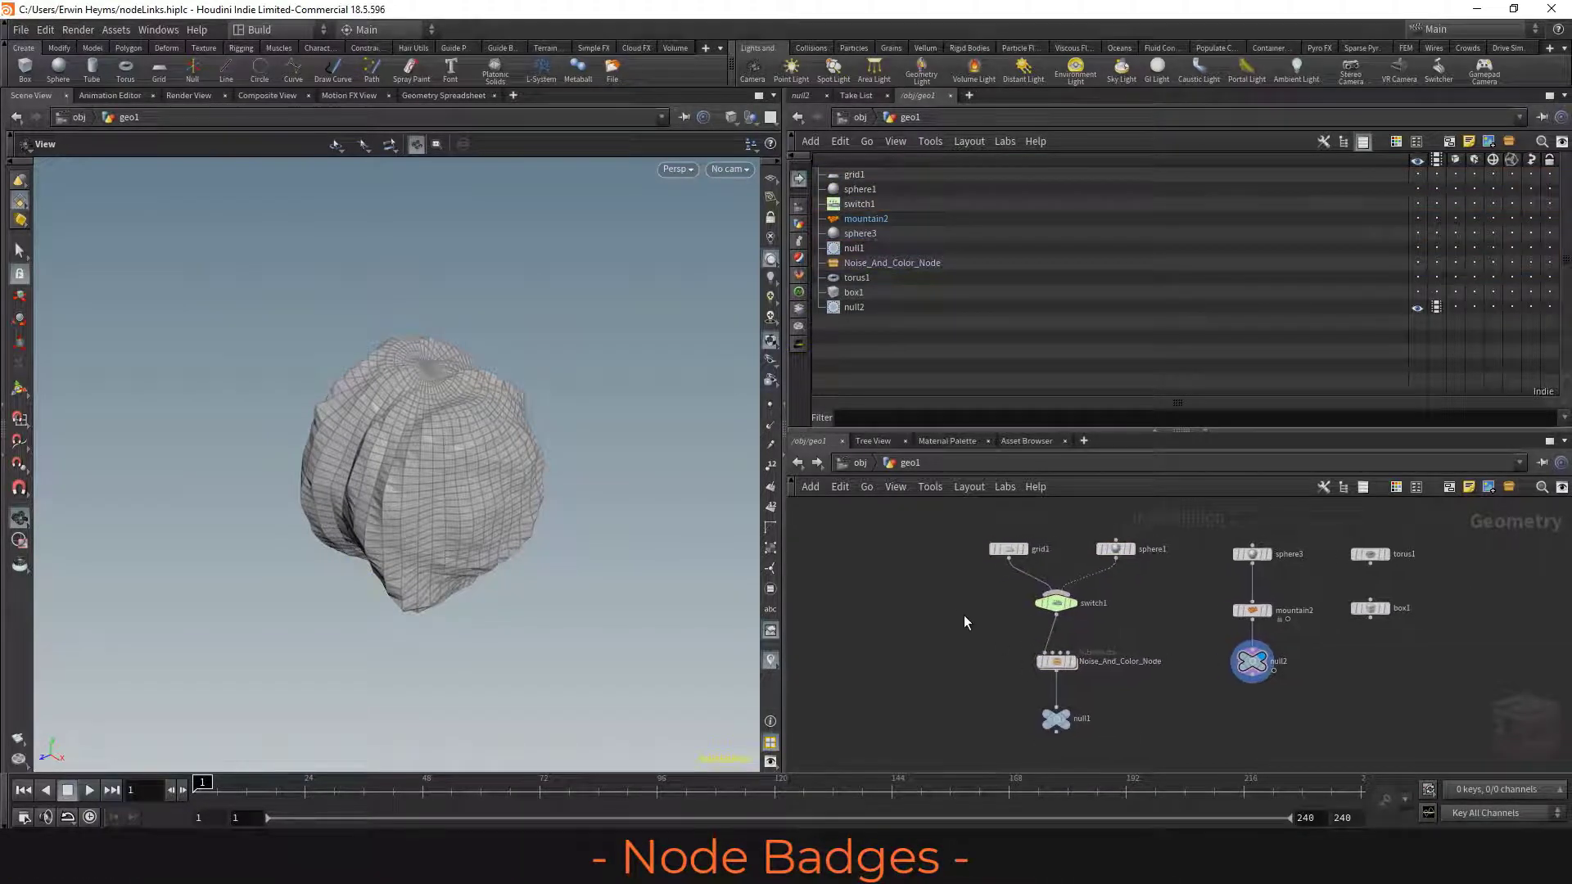
# Examine the badges beside mountain2 and null2 in geo1's network.
pyautogui.scroll(5, 1087, 680)
pyautogui.moveTo(1134, 576); pyautogui.dragTo(671, 586, button='middle')
pyautogui.moveTo(1261, 595); pyautogui.dragTo(1232, 670, button='middle')
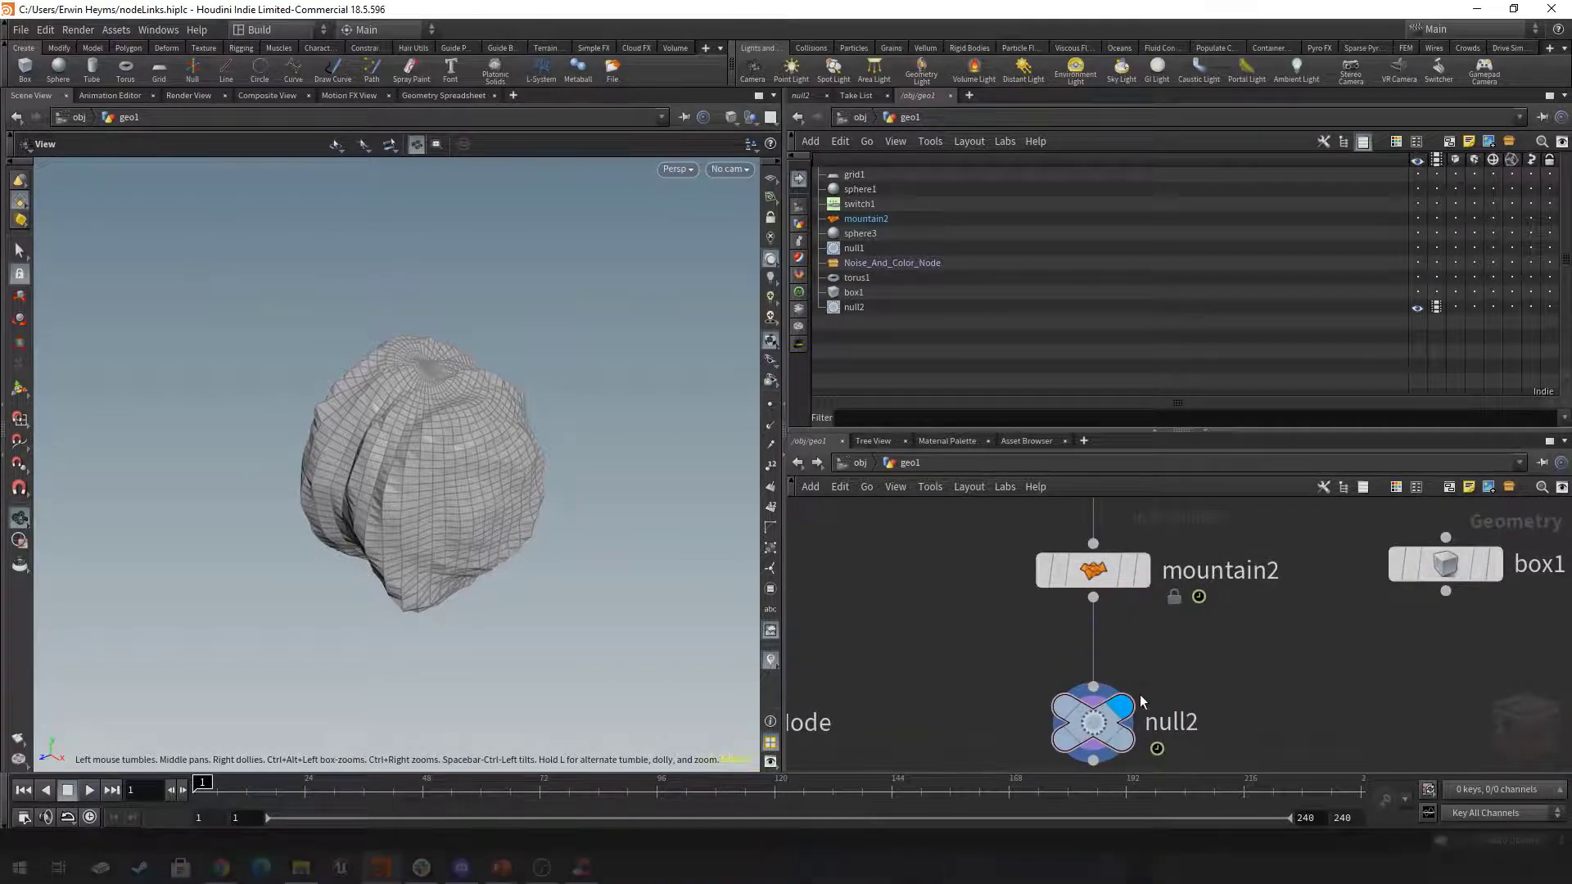
pyautogui.moveTo(1127, 718)
pyautogui.scroll(-6, 1127, 718)
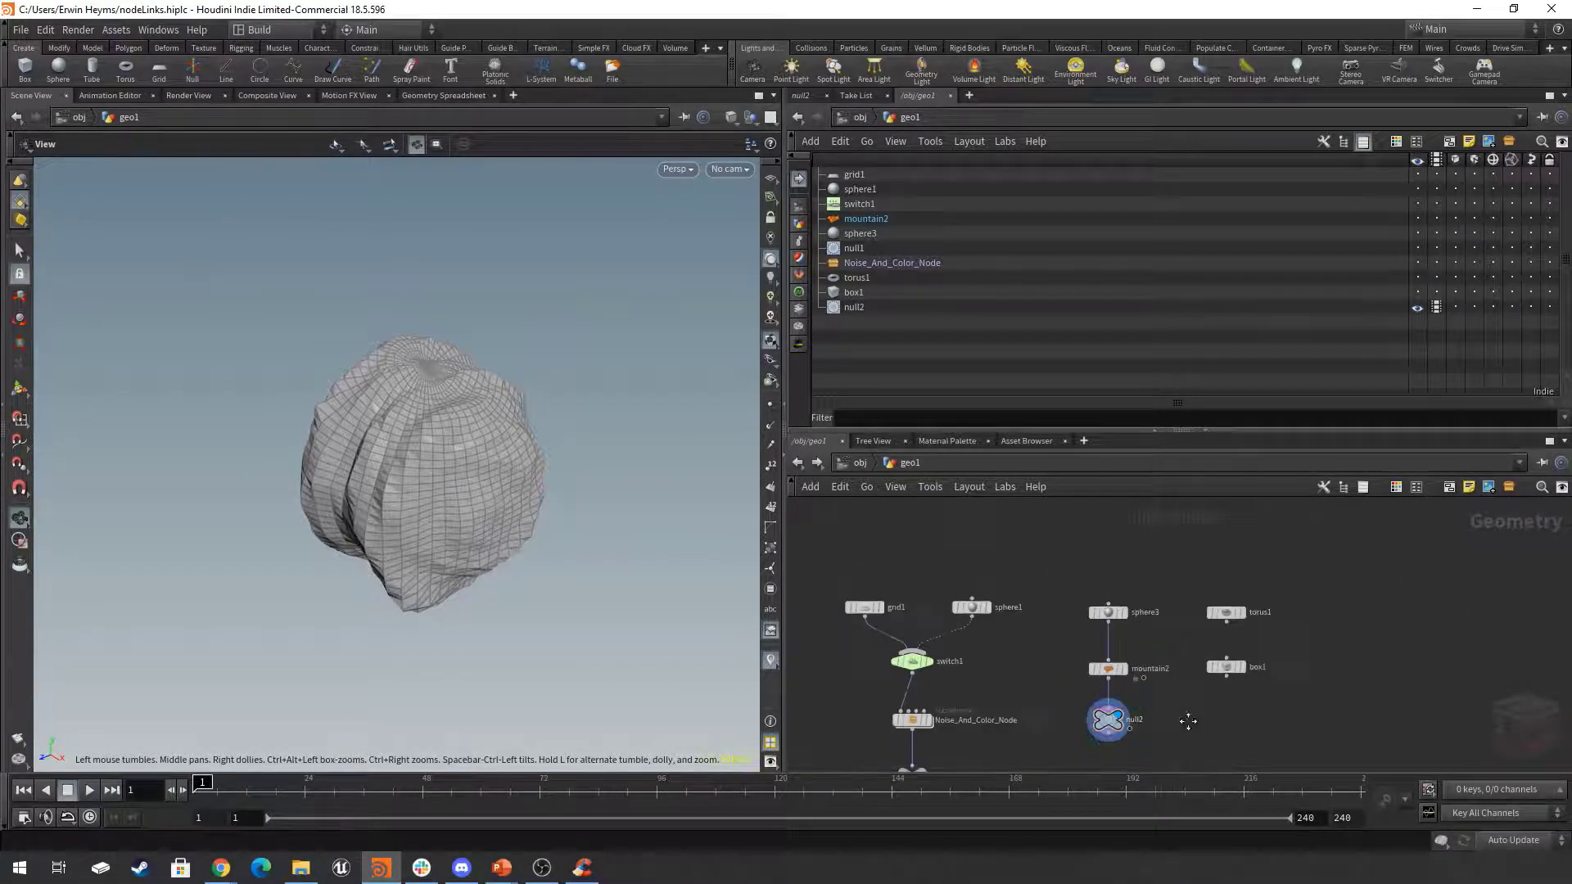
pyautogui.moveTo(1187, 727); pyautogui.dragTo(1313, 674, button='middle')
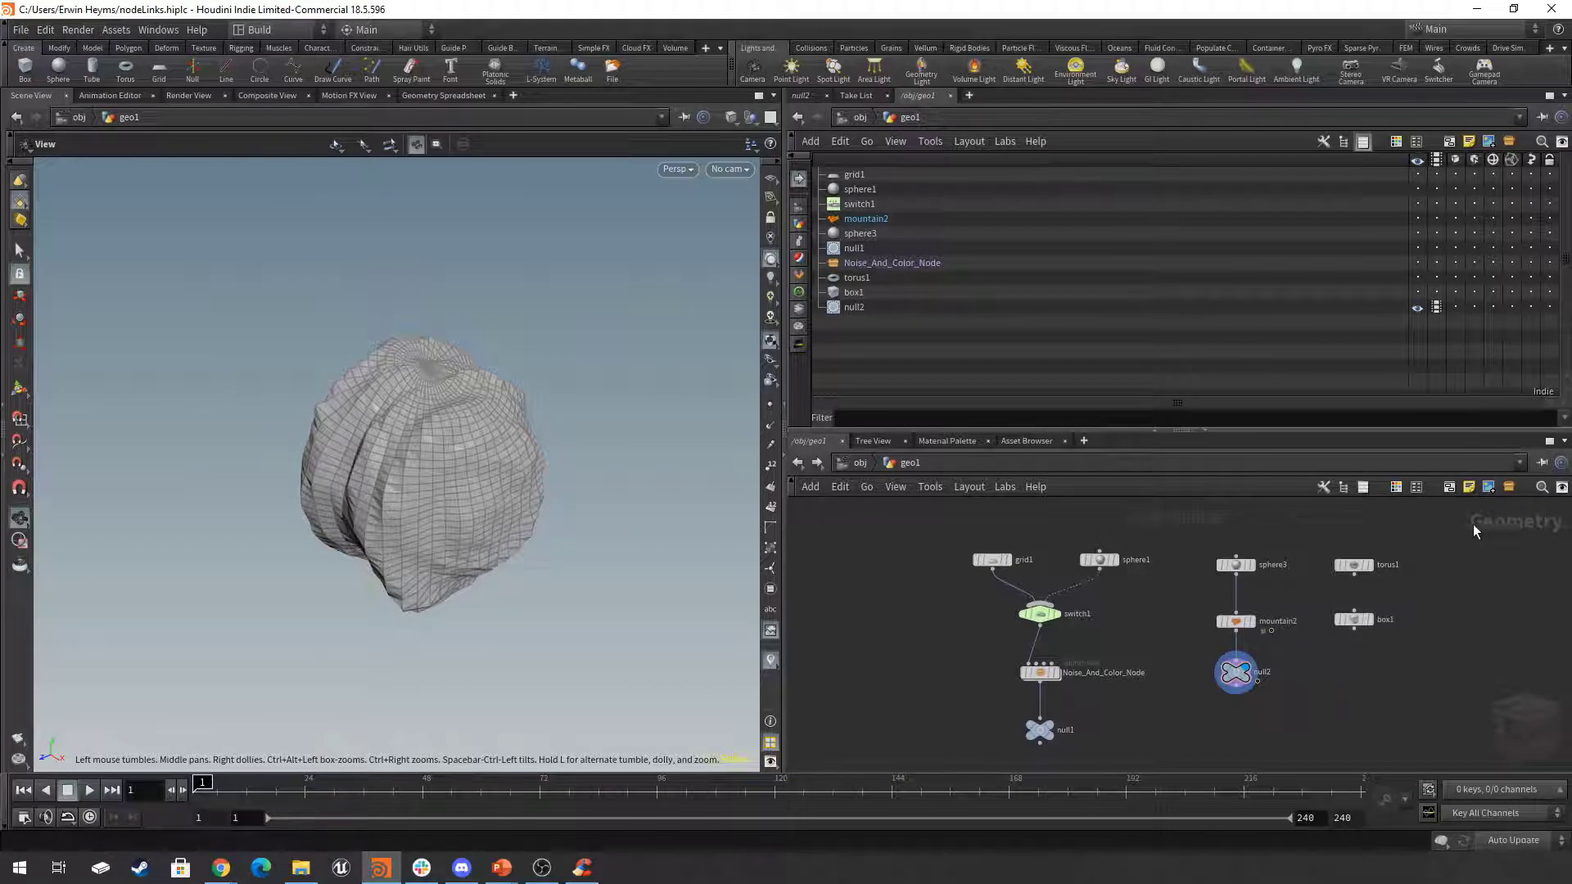
# Show null2's parameters and open the network view display options at the badge size settings, placed over the scene view.
pyautogui.click(802, 96)
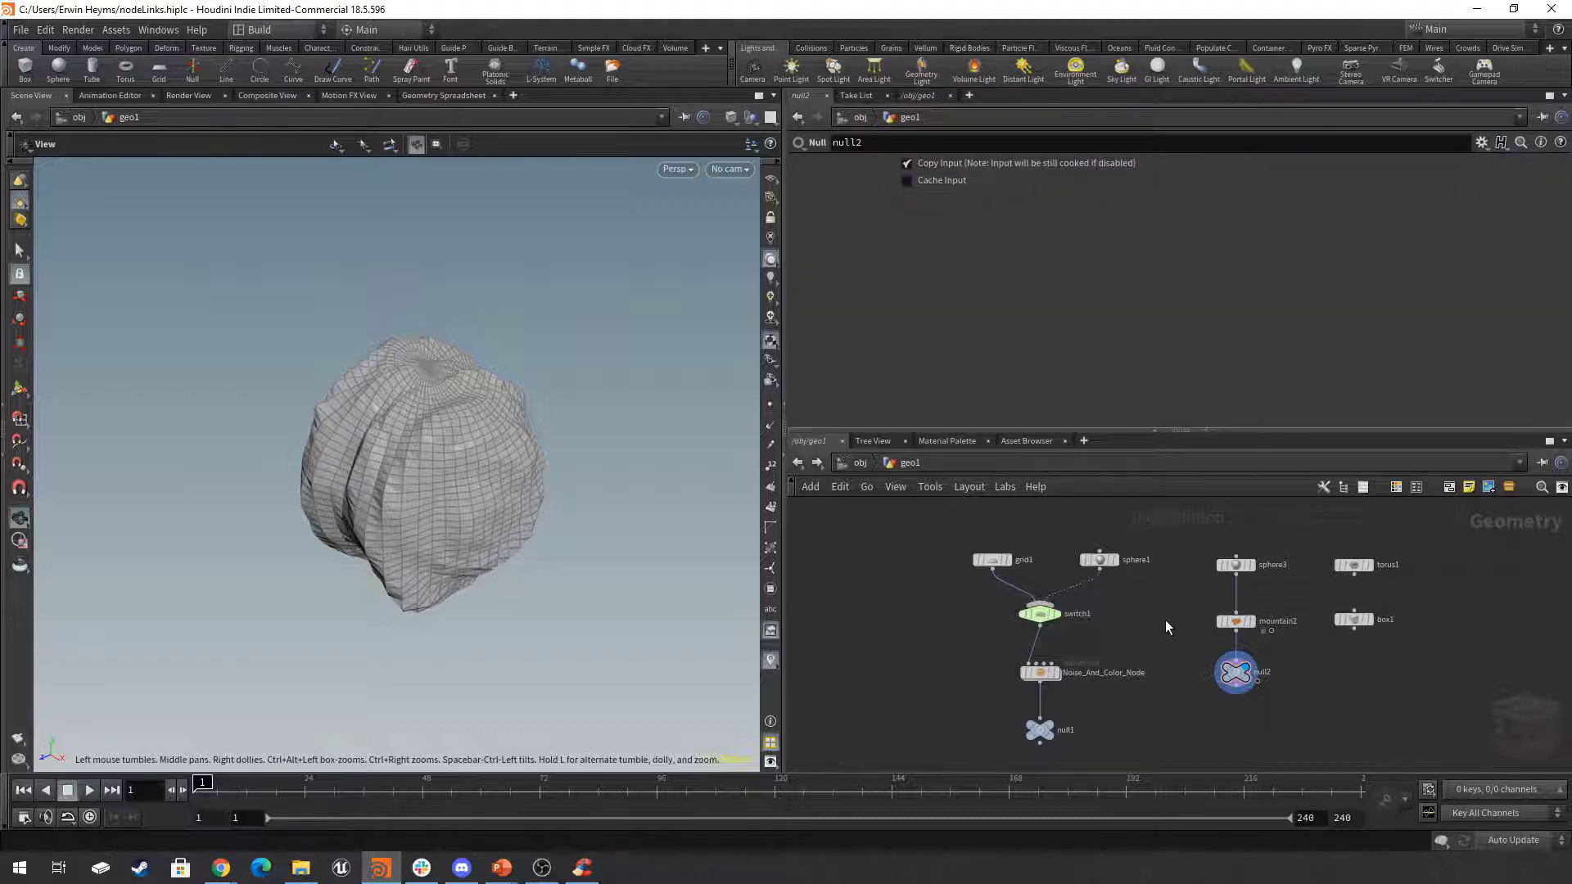
pyautogui.press('d')
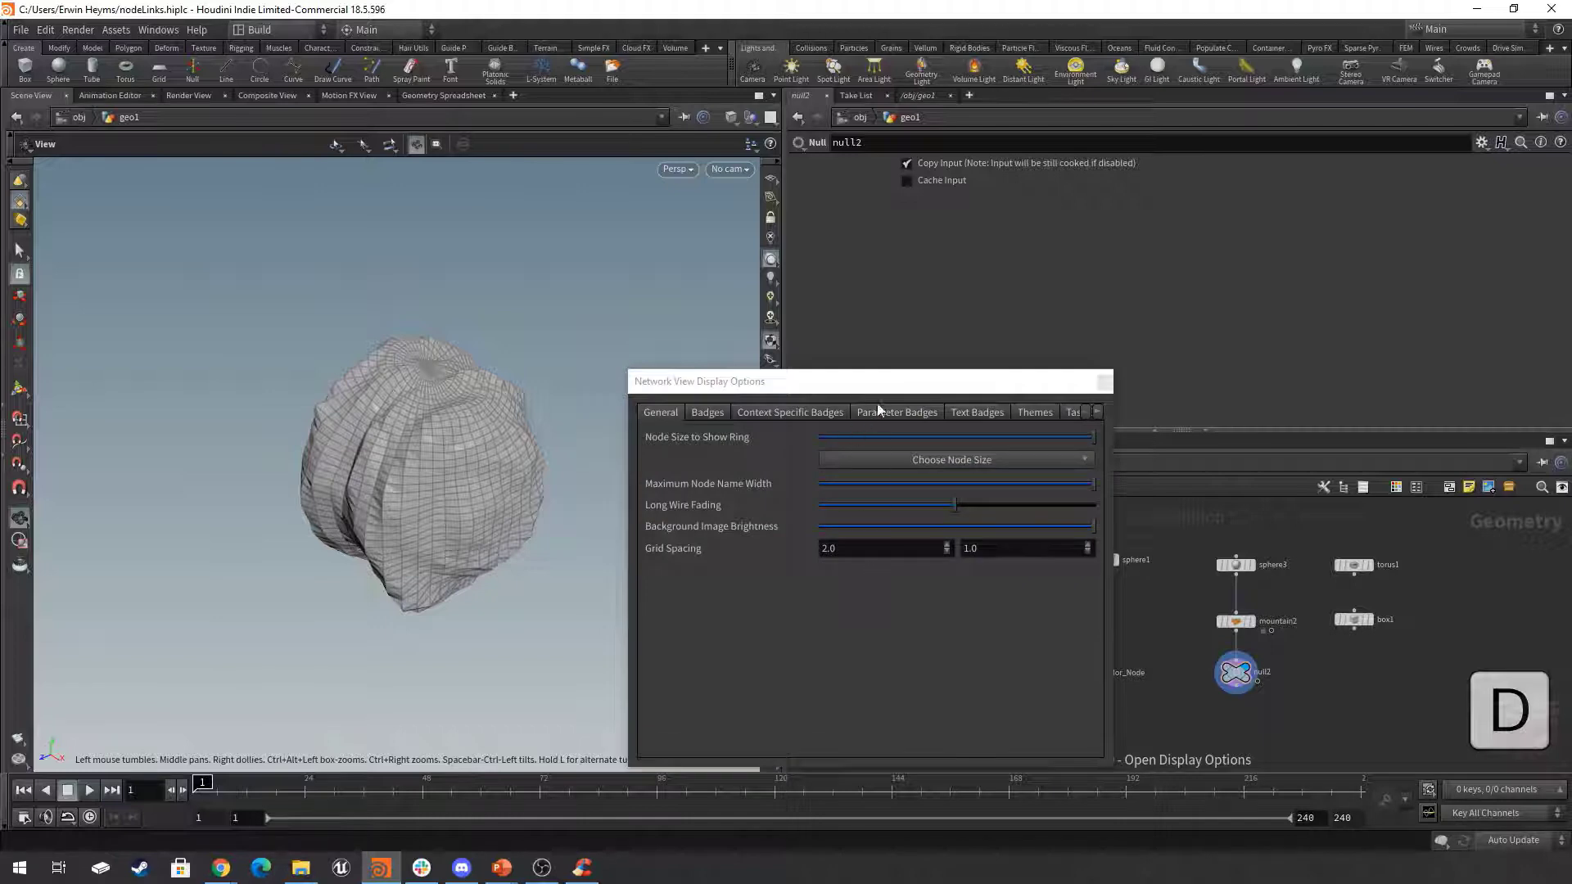
pyautogui.moveTo(887, 389); pyautogui.dragTo(461, 297)
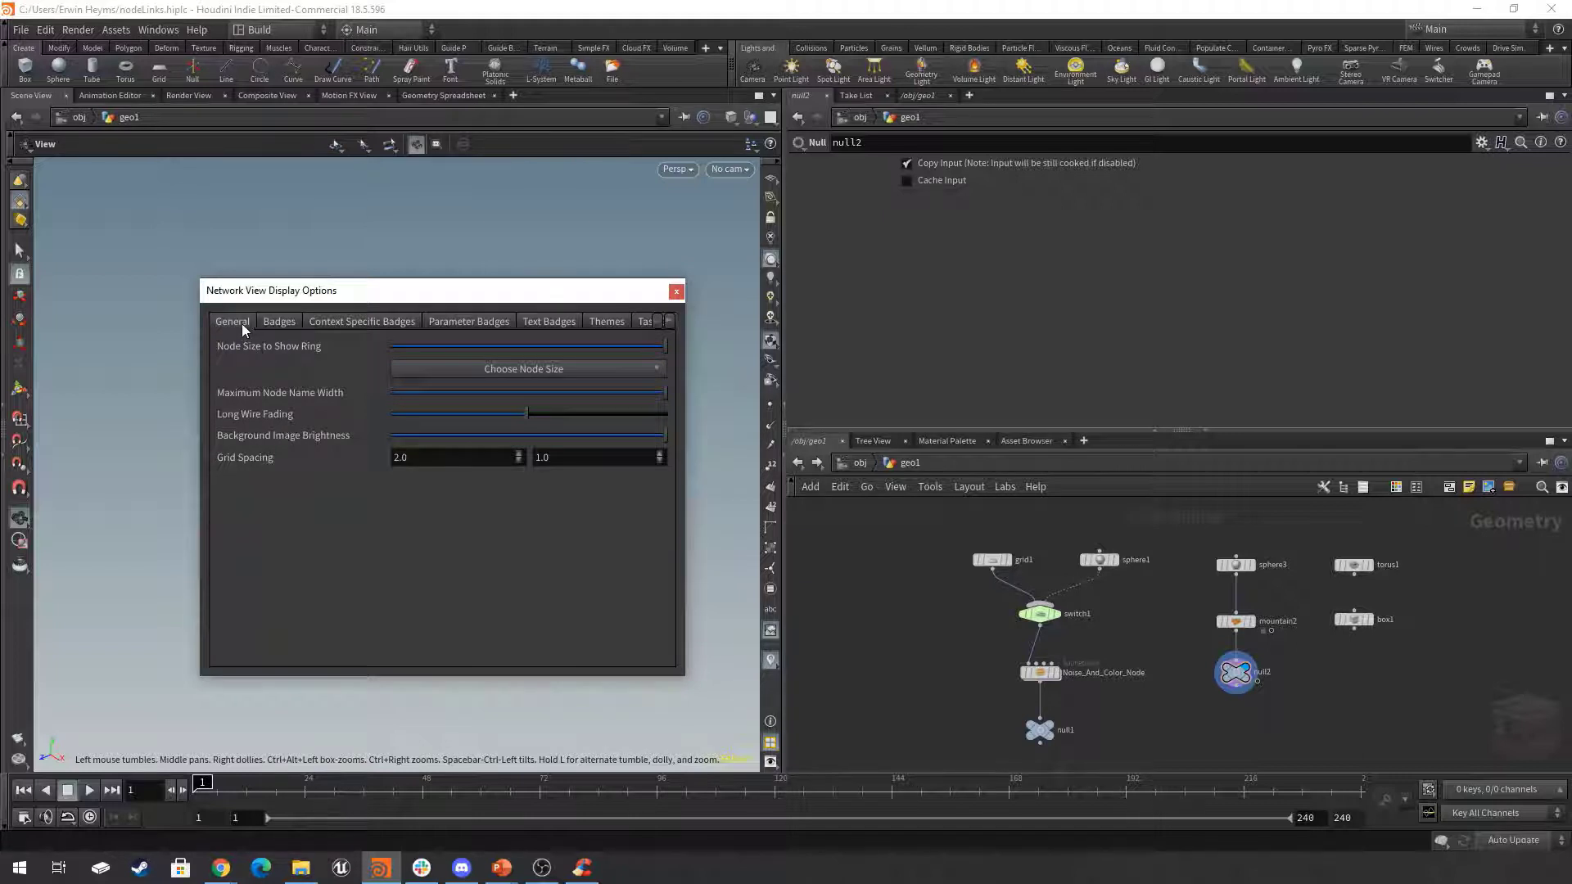
pyautogui.click(279, 322)
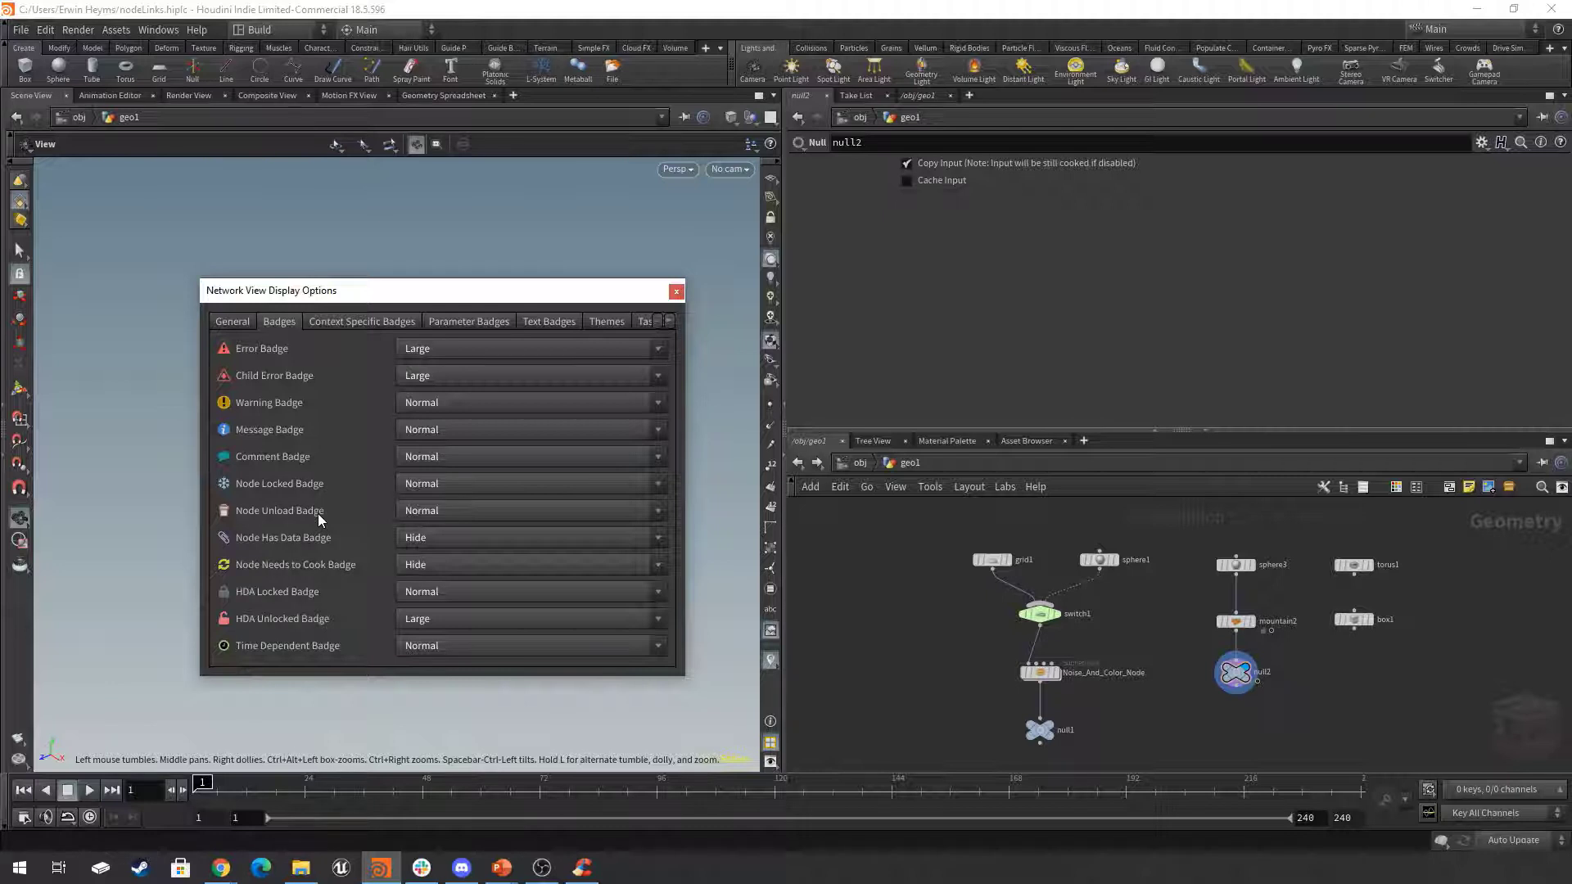
pyautogui.moveTo(1288, 719); pyautogui.dragTo(1259, 725, button='middle')
pyautogui.scroll(5, 1259, 724)
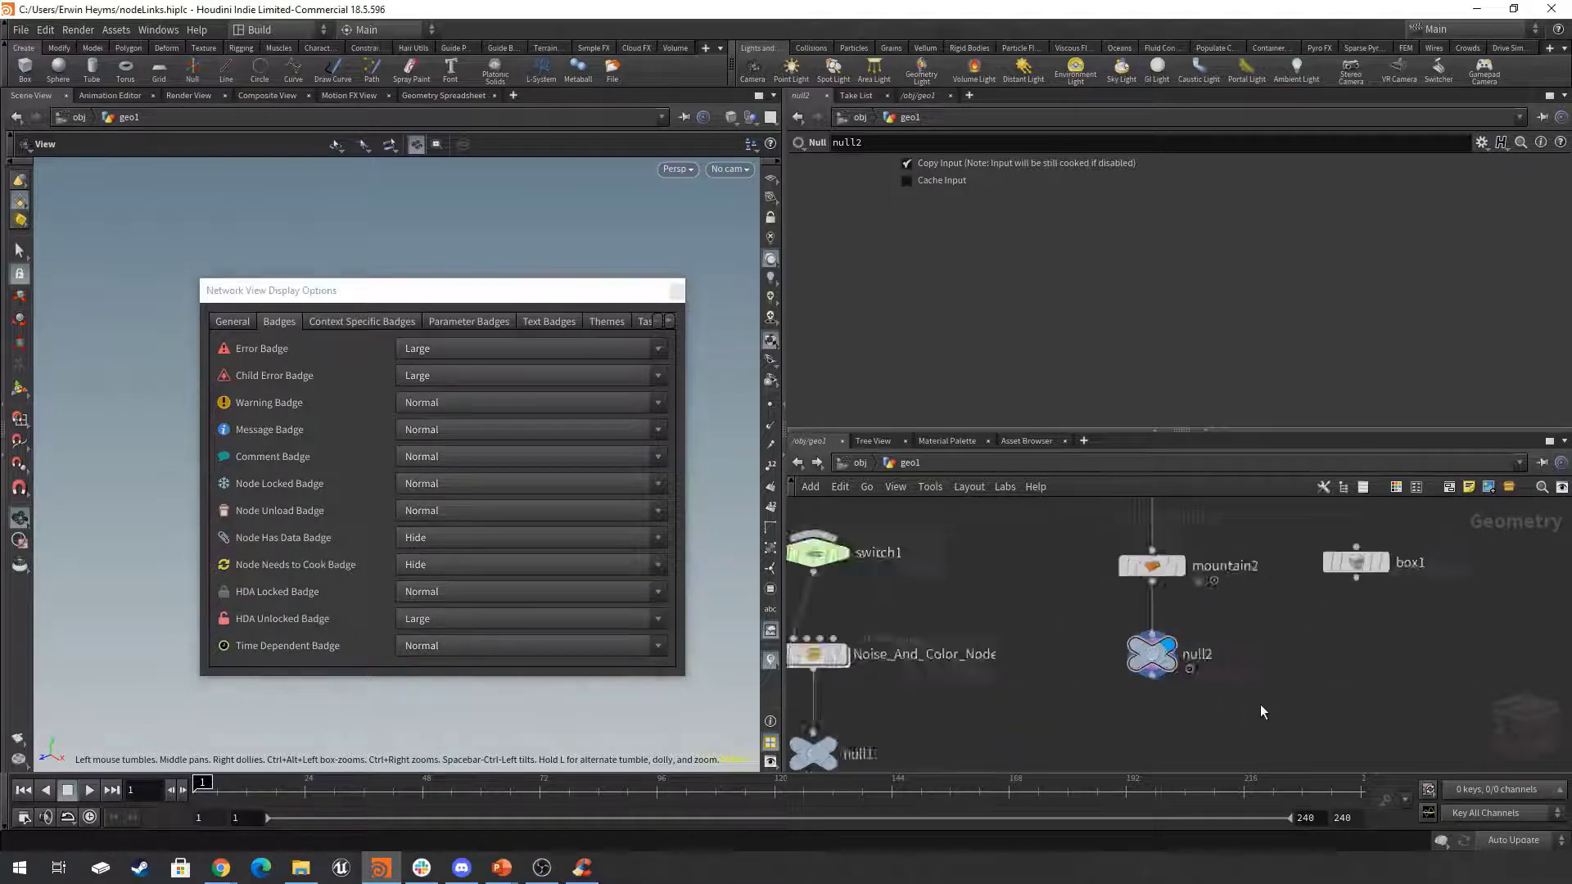
pyautogui.scroll(-6, 1255, 710)
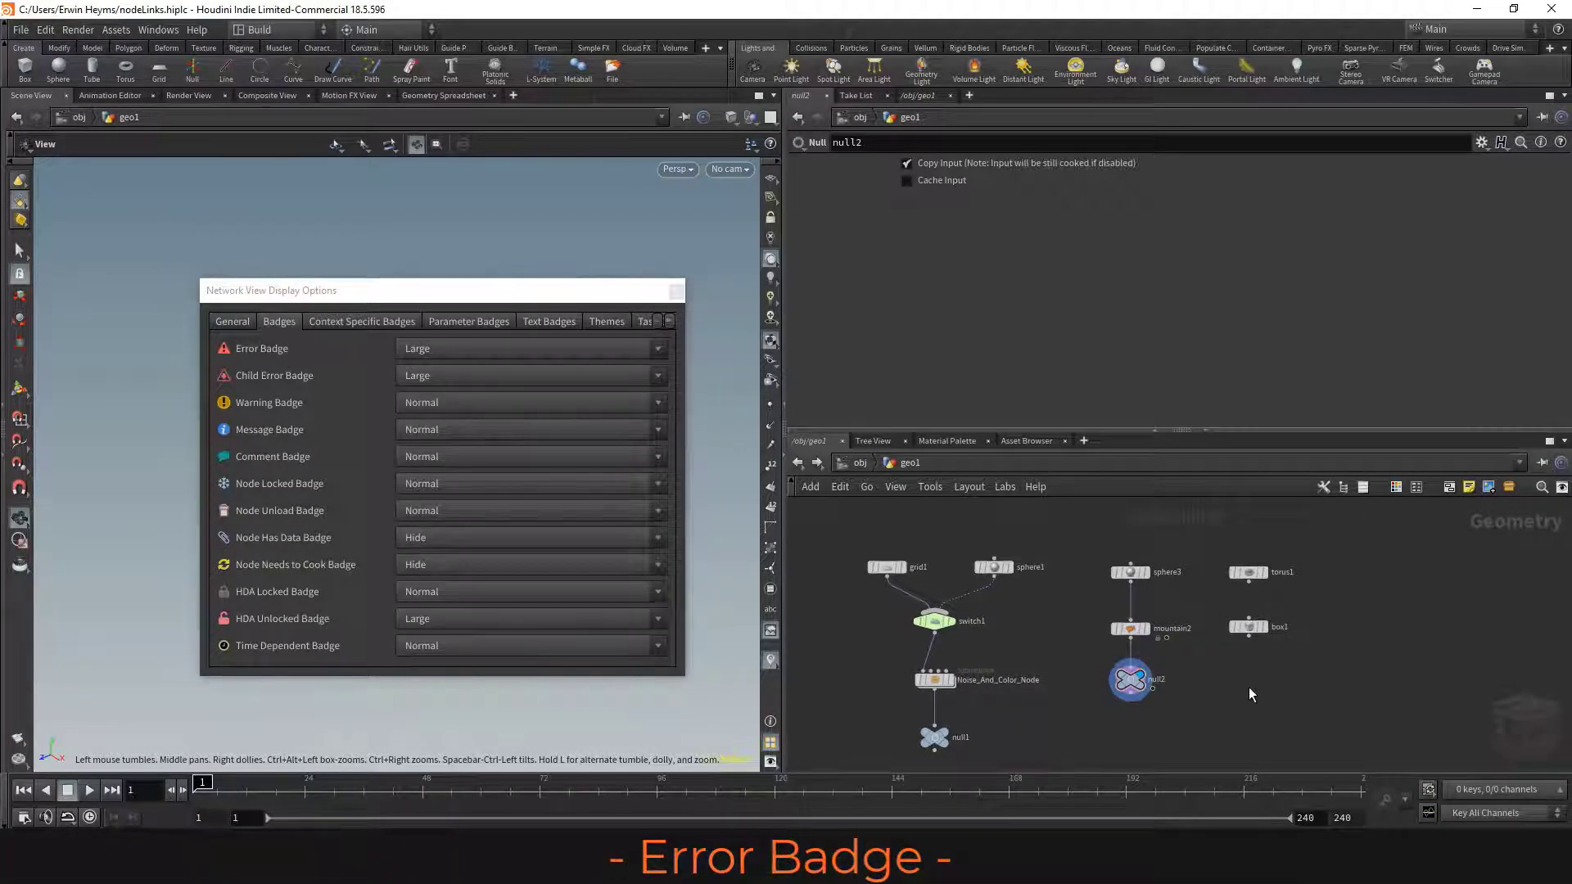
pyautogui.moveTo(1250, 693); pyautogui.dragTo(1208, 689, button='middle')
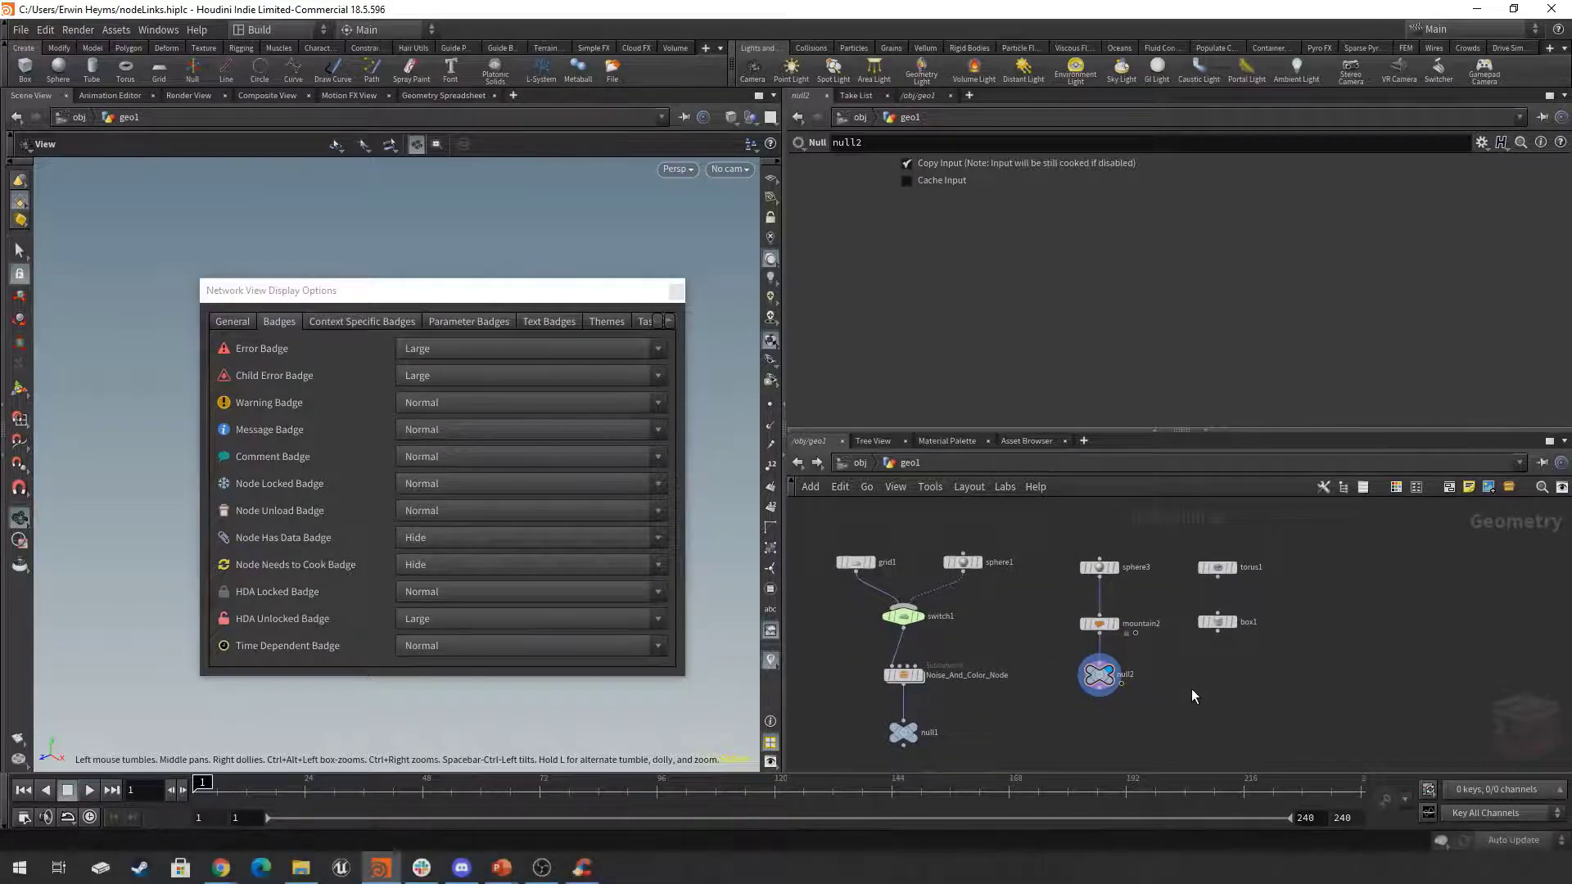
pyautogui.moveTo(1206, 689); pyautogui.dragTo(1207, 677, button='middle')
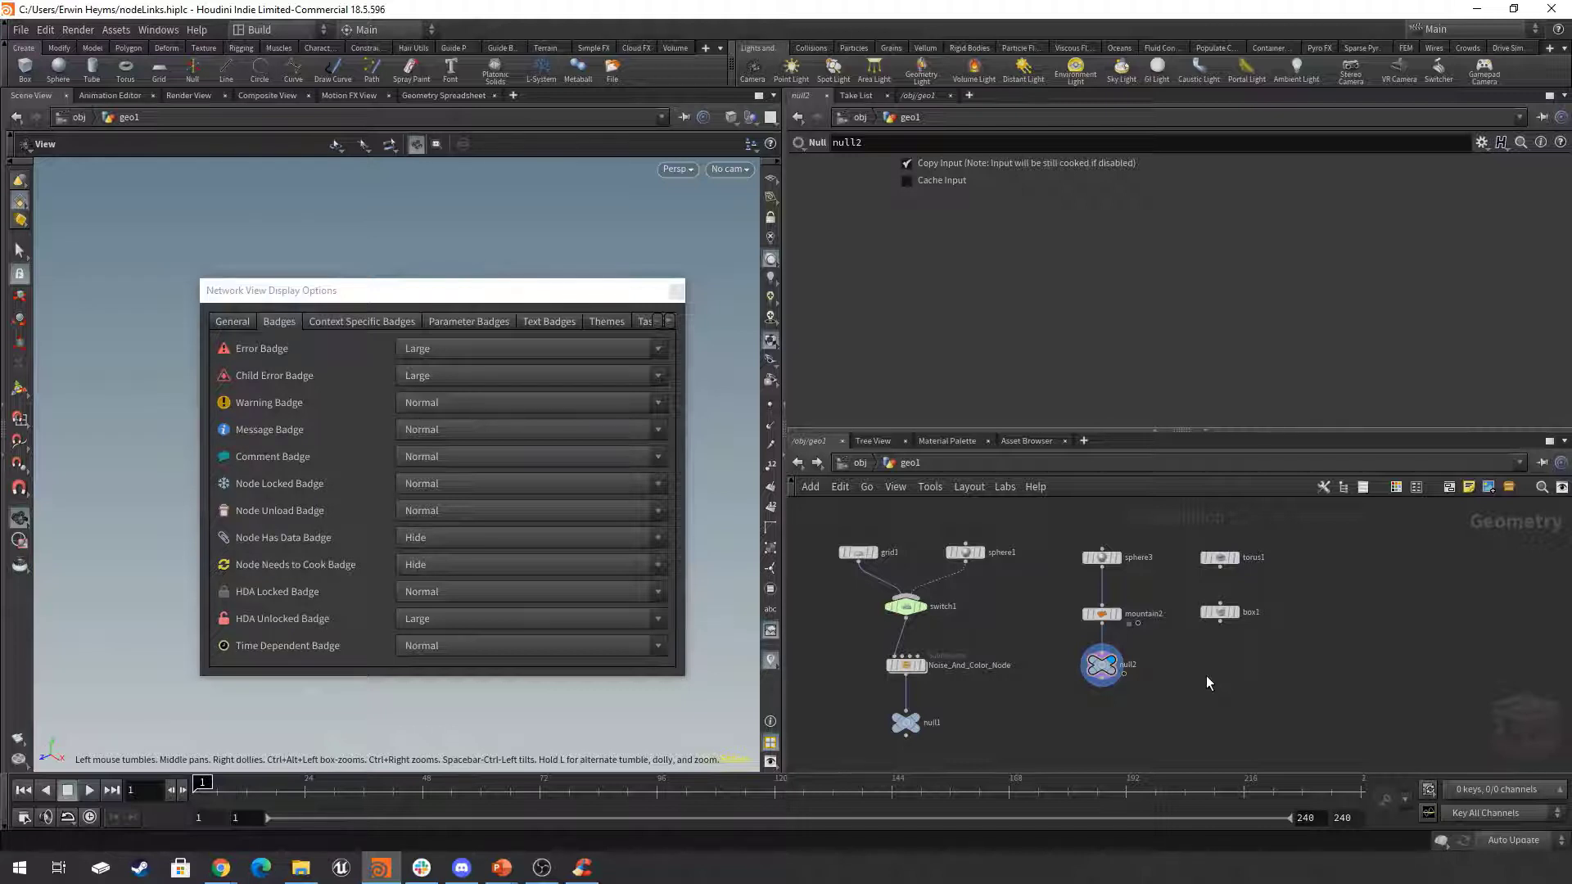
# Shift null2 slightly out of line with mountain2 and wire its output back into sphere3's input to form a loop.
pyautogui.hotkey('ctrl', 'z')
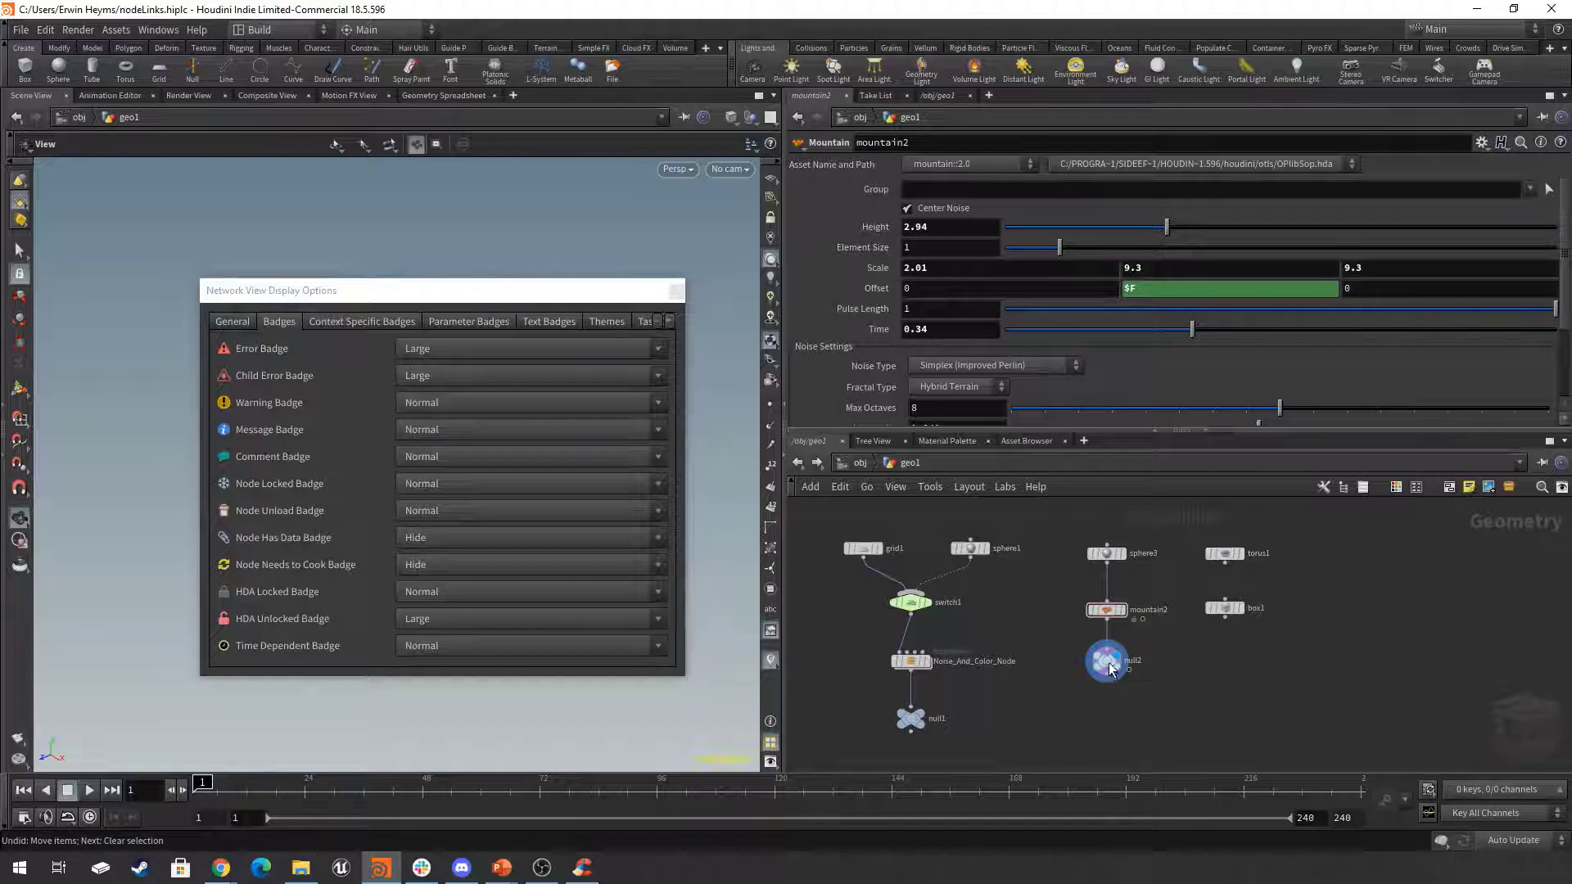
pyautogui.moveTo(1106, 685); pyautogui.dragTo(1071, 682)
pyautogui.click(1071, 680)
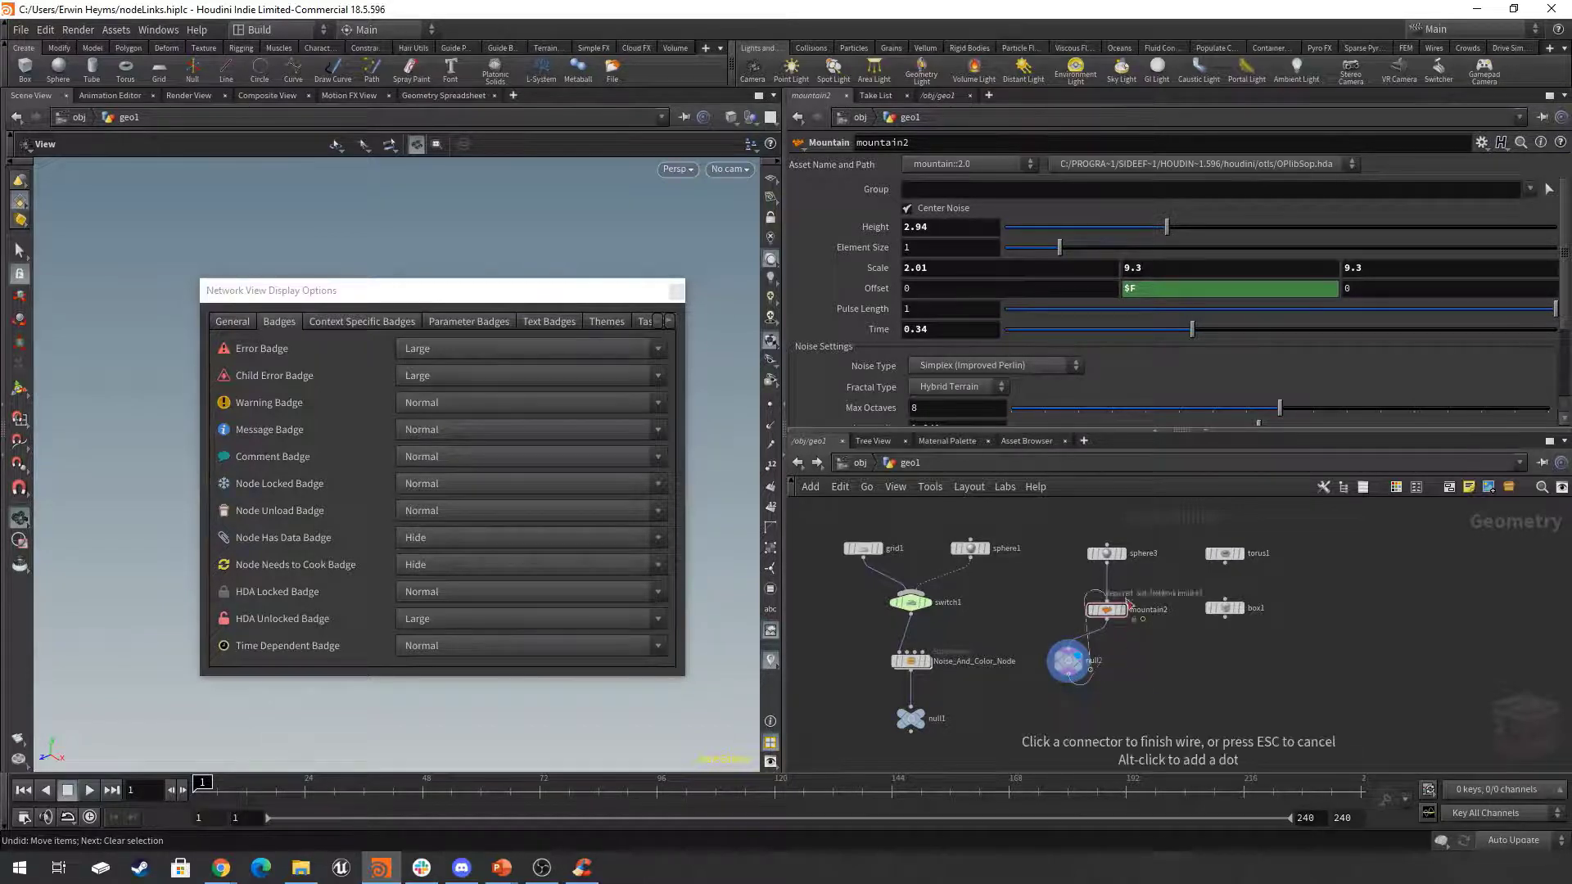
pyautogui.click(1115, 537)
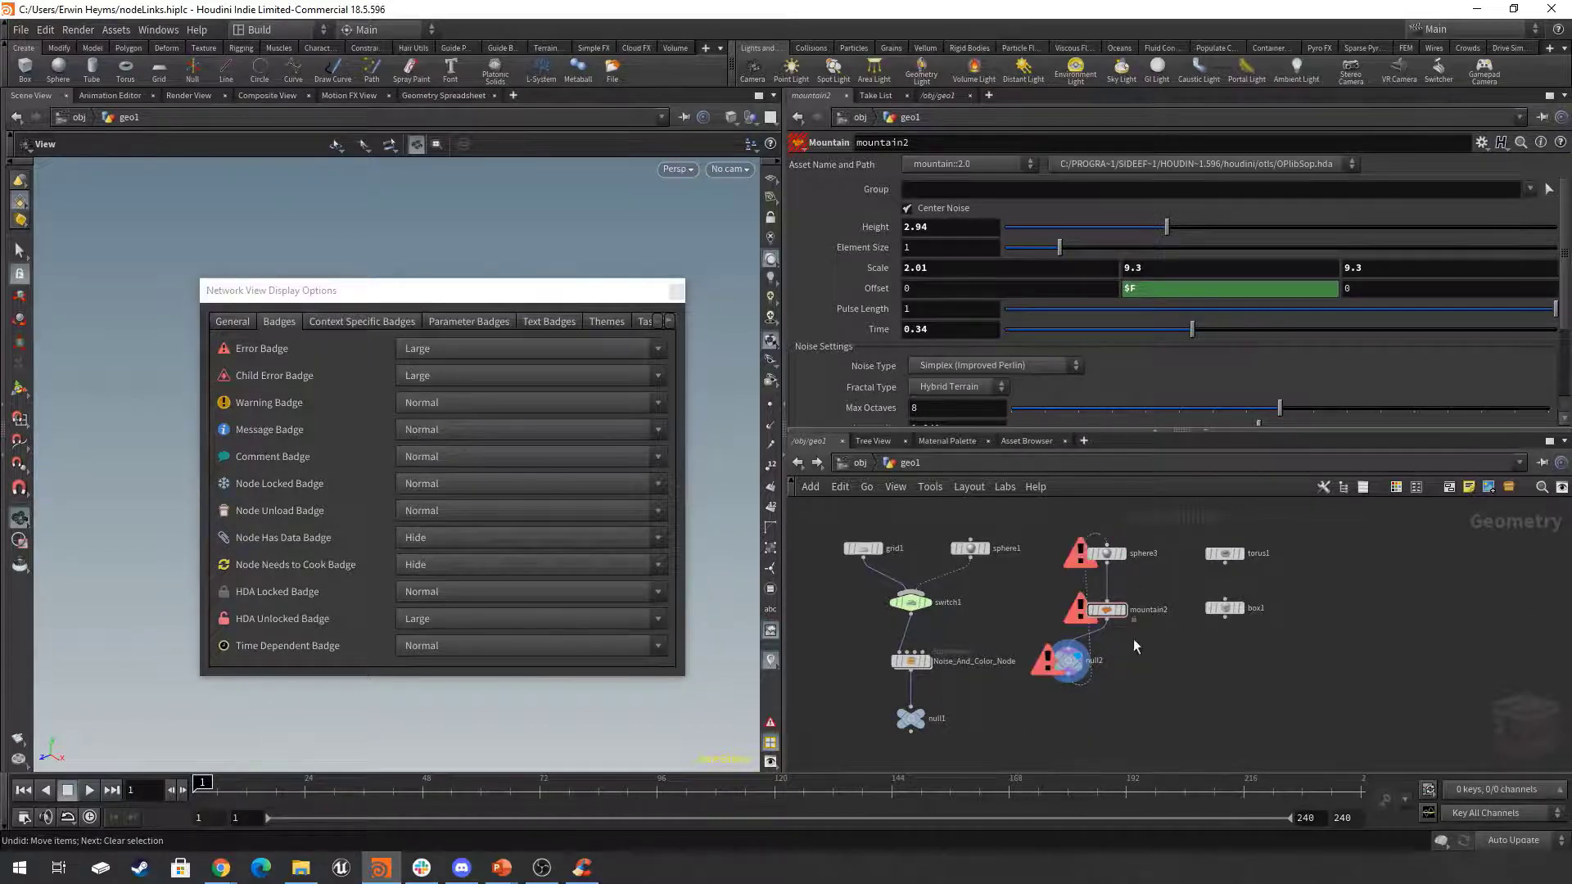
# Open null2's node info from its error badge, place it over the scene view, and read the reported errors.
pyautogui.scroll(2, 1128, 620)
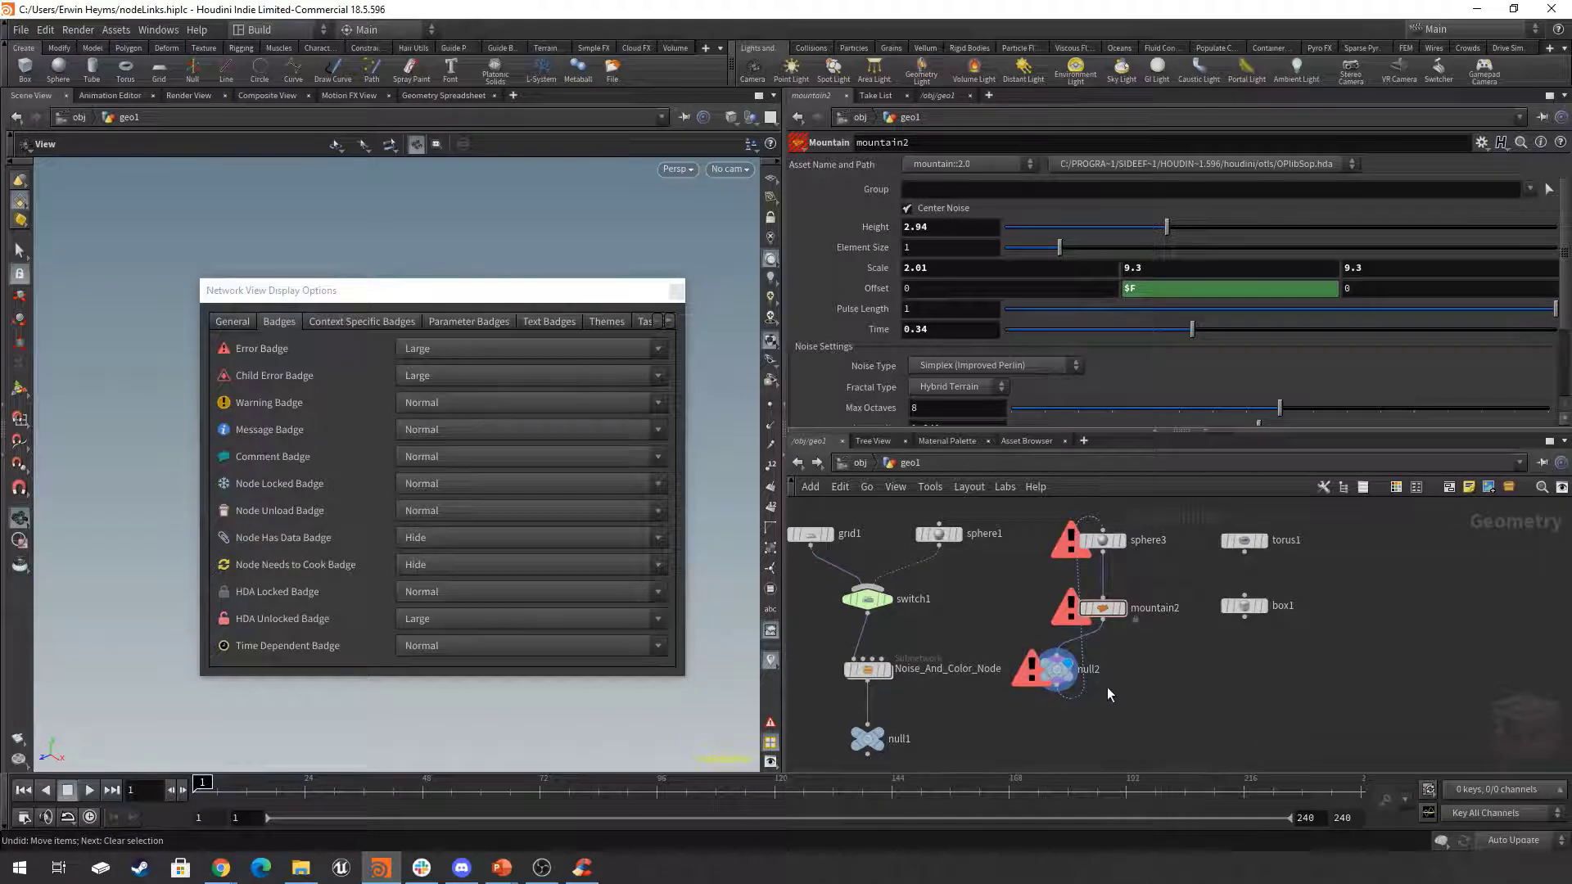
pyautogui.click(1060, 671)
pyautogui.scroll(5, 1058, 670)
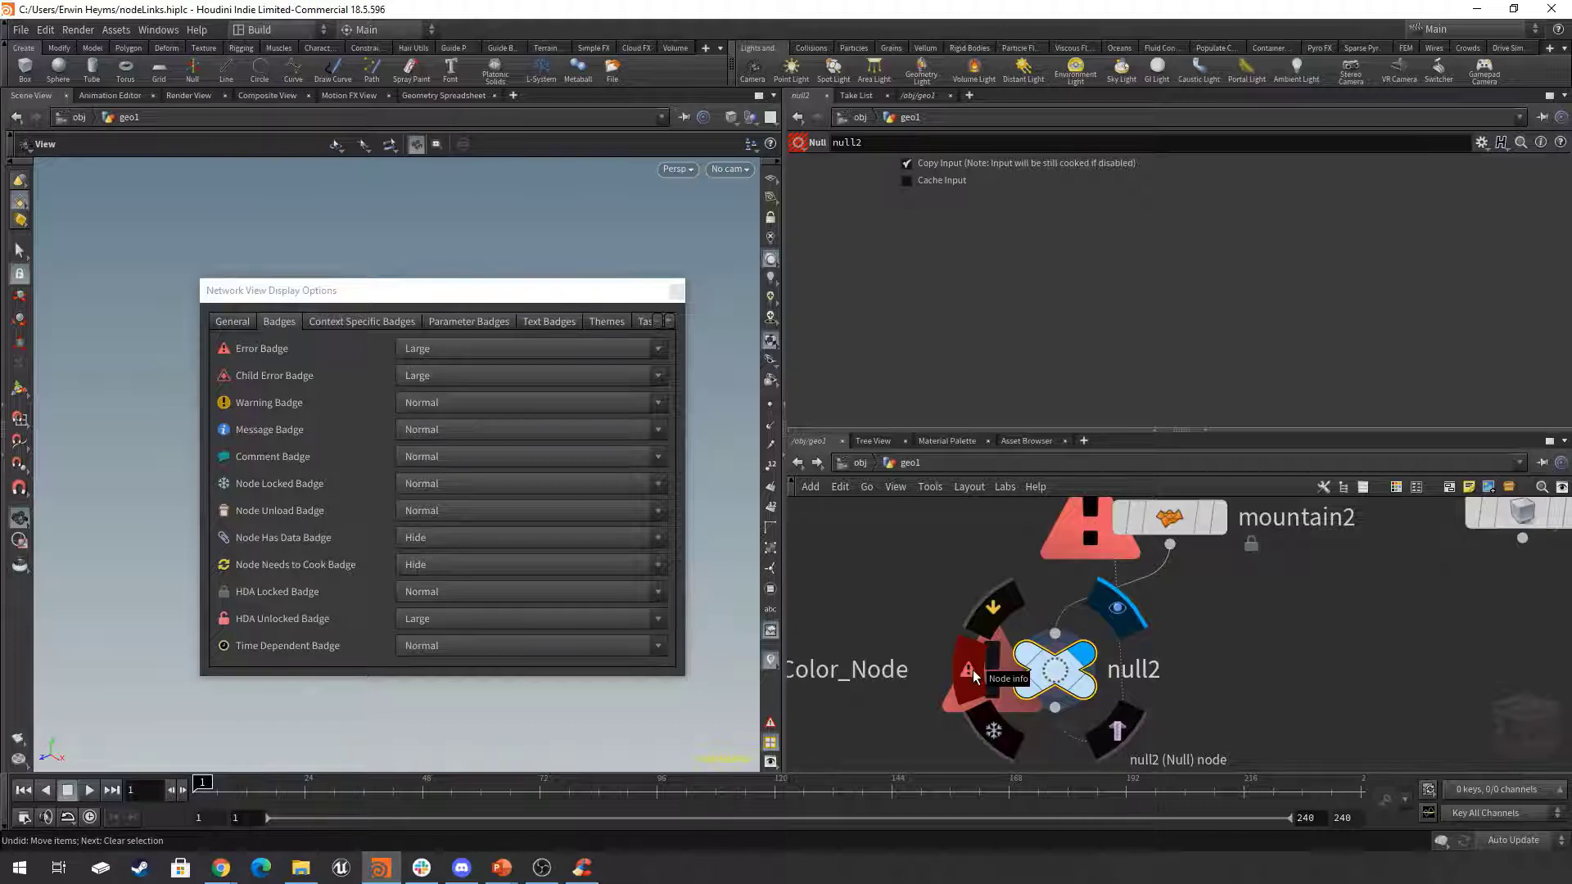
pyautogui.click(973, 673)
pyautogui.moveTo(761, 301); pyautogui.dragTo(509, 183)
pyautogui.click(522, 200)
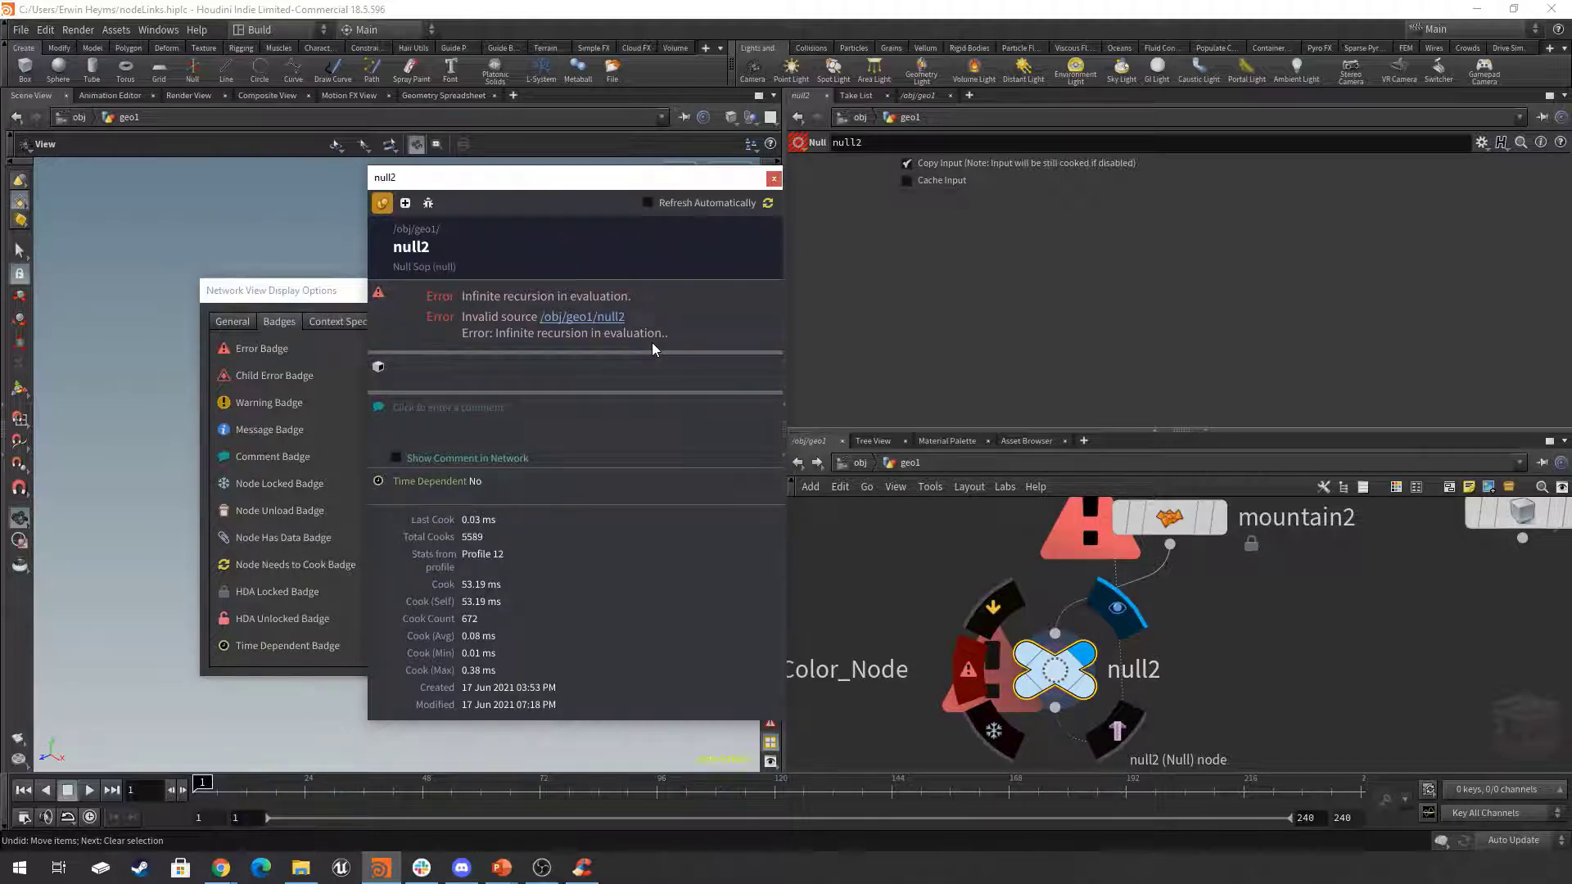
# Add a File node in the empty space between null2 and box1.
pyautogui.moveTo(1234, 601); pyautogui.dragTo(1178, 675, button='middle')
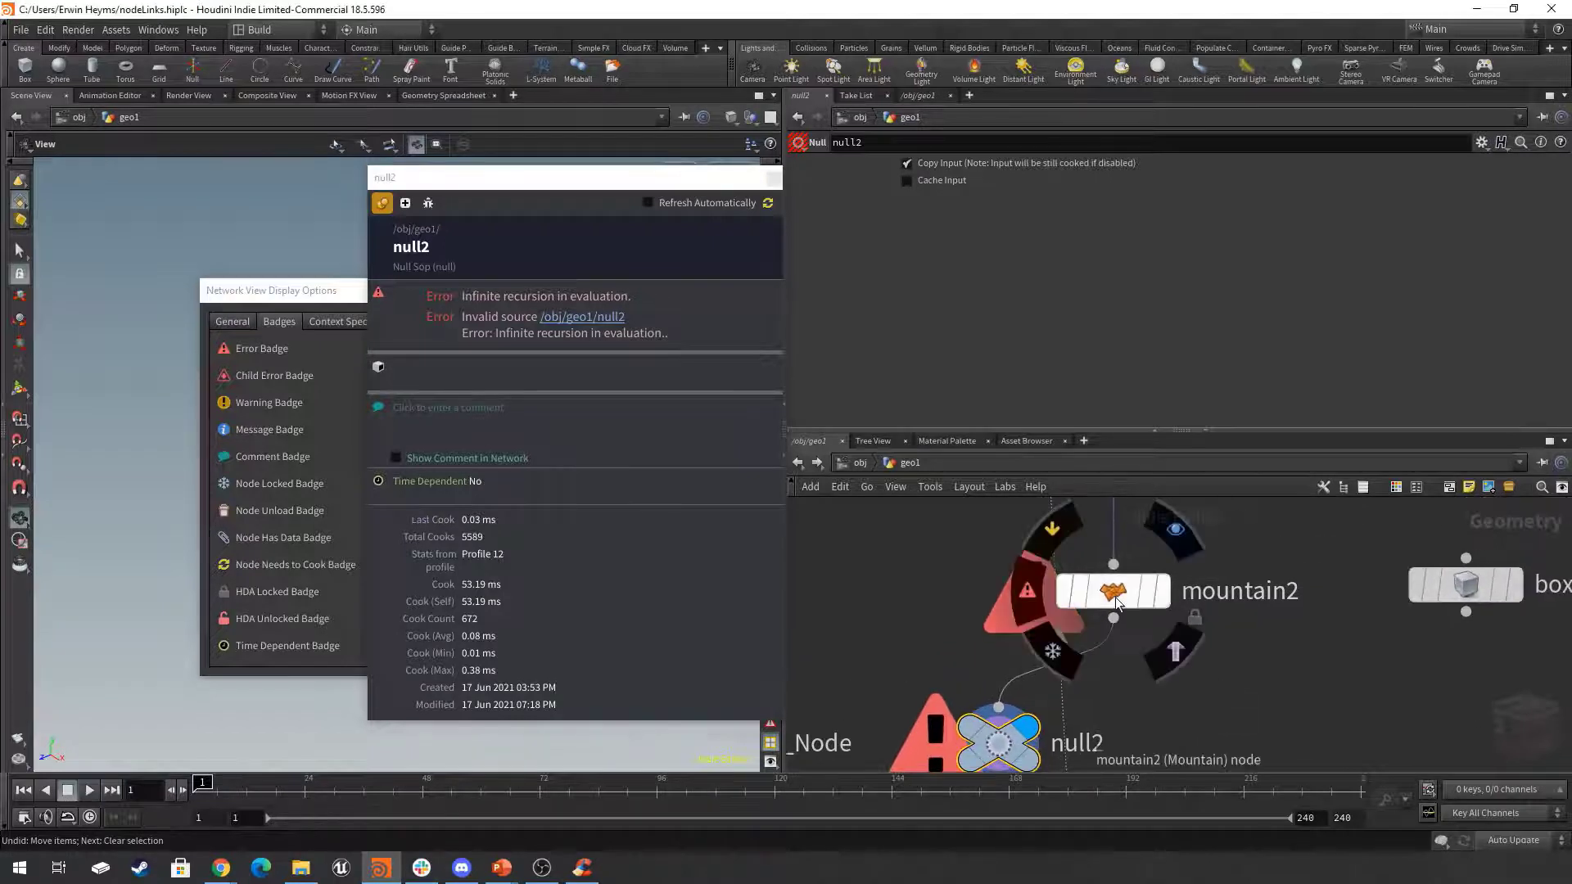
pyautogui.scroll(-2, 1119, 597)
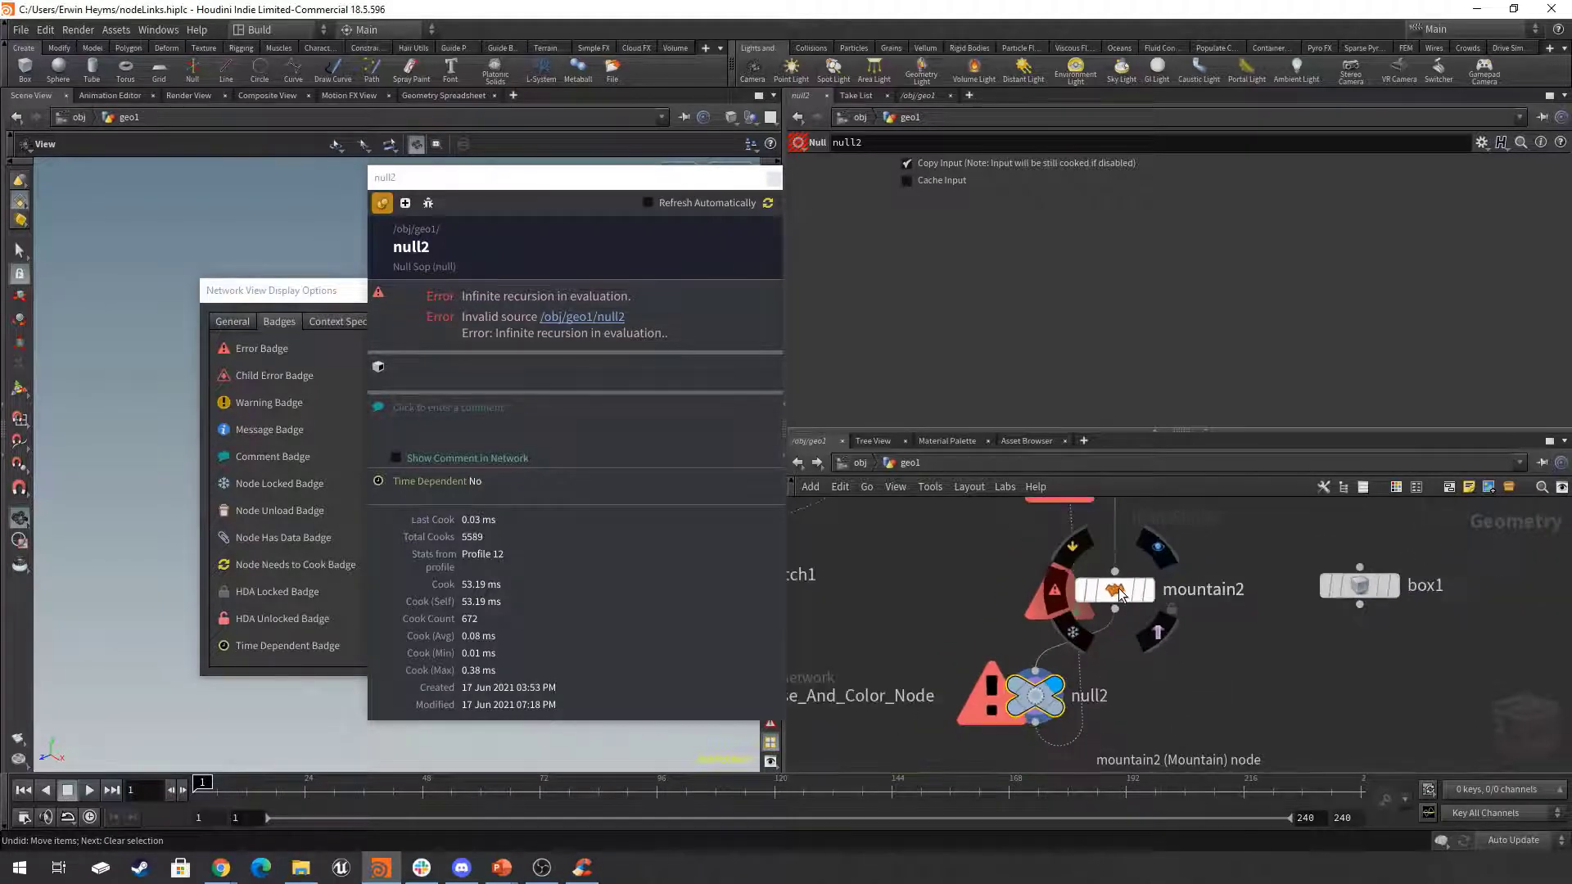
pyautogui.scroll(-1, 1115, 594)
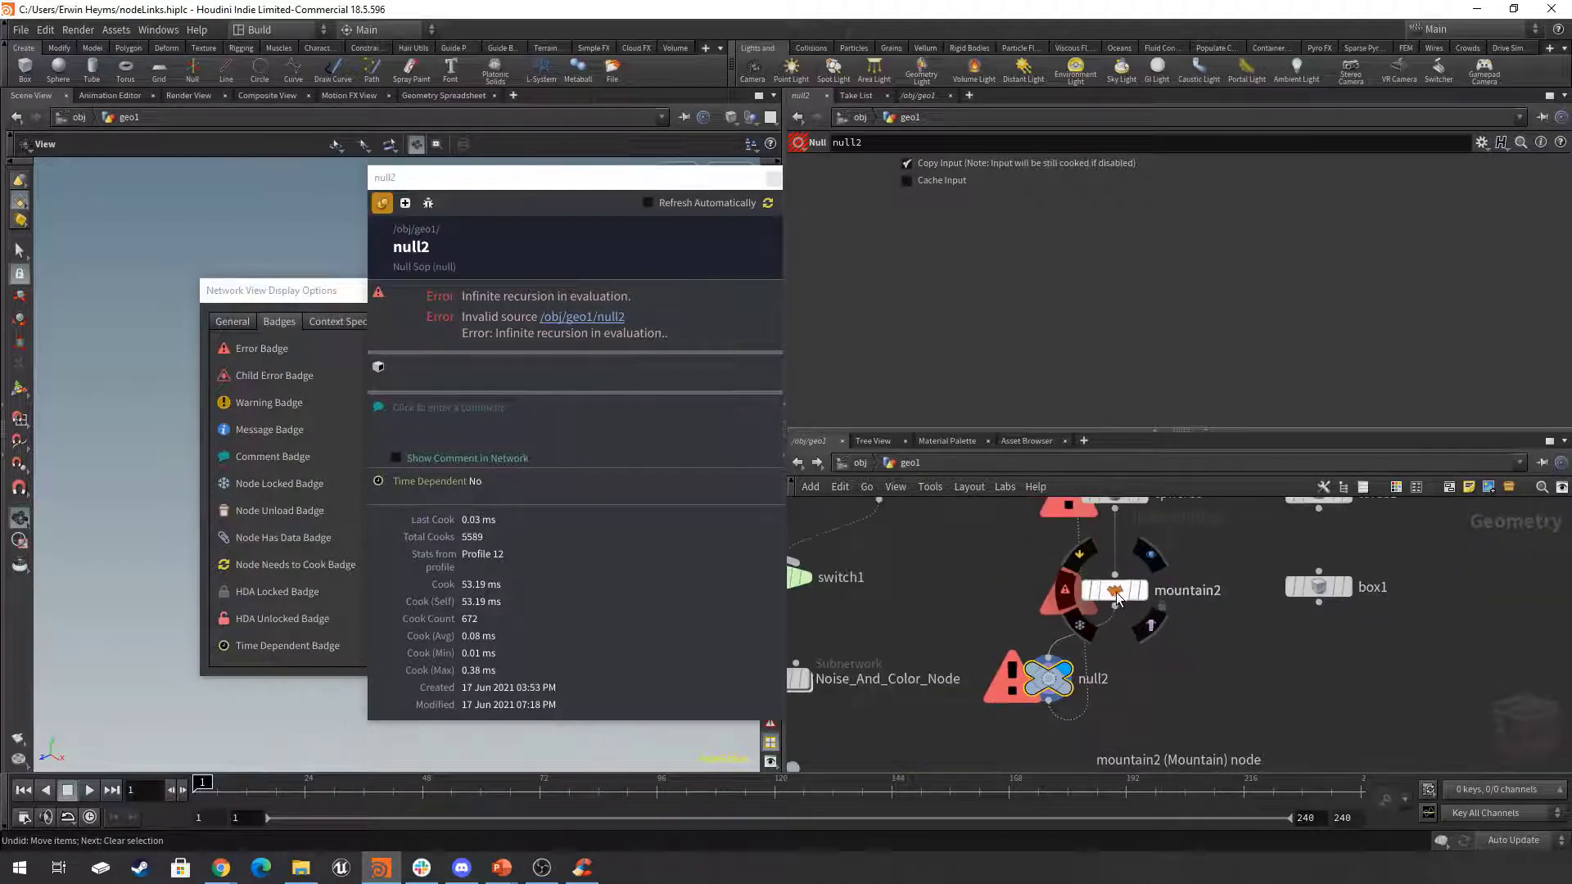
pyautogui.scroll(-2, 1221, 624)
pyautogui.moveTo(1230, 629); pyautogui.dragTo(1152, 689, button='middle')
pyautogui.scroll(1, 1180, 695)
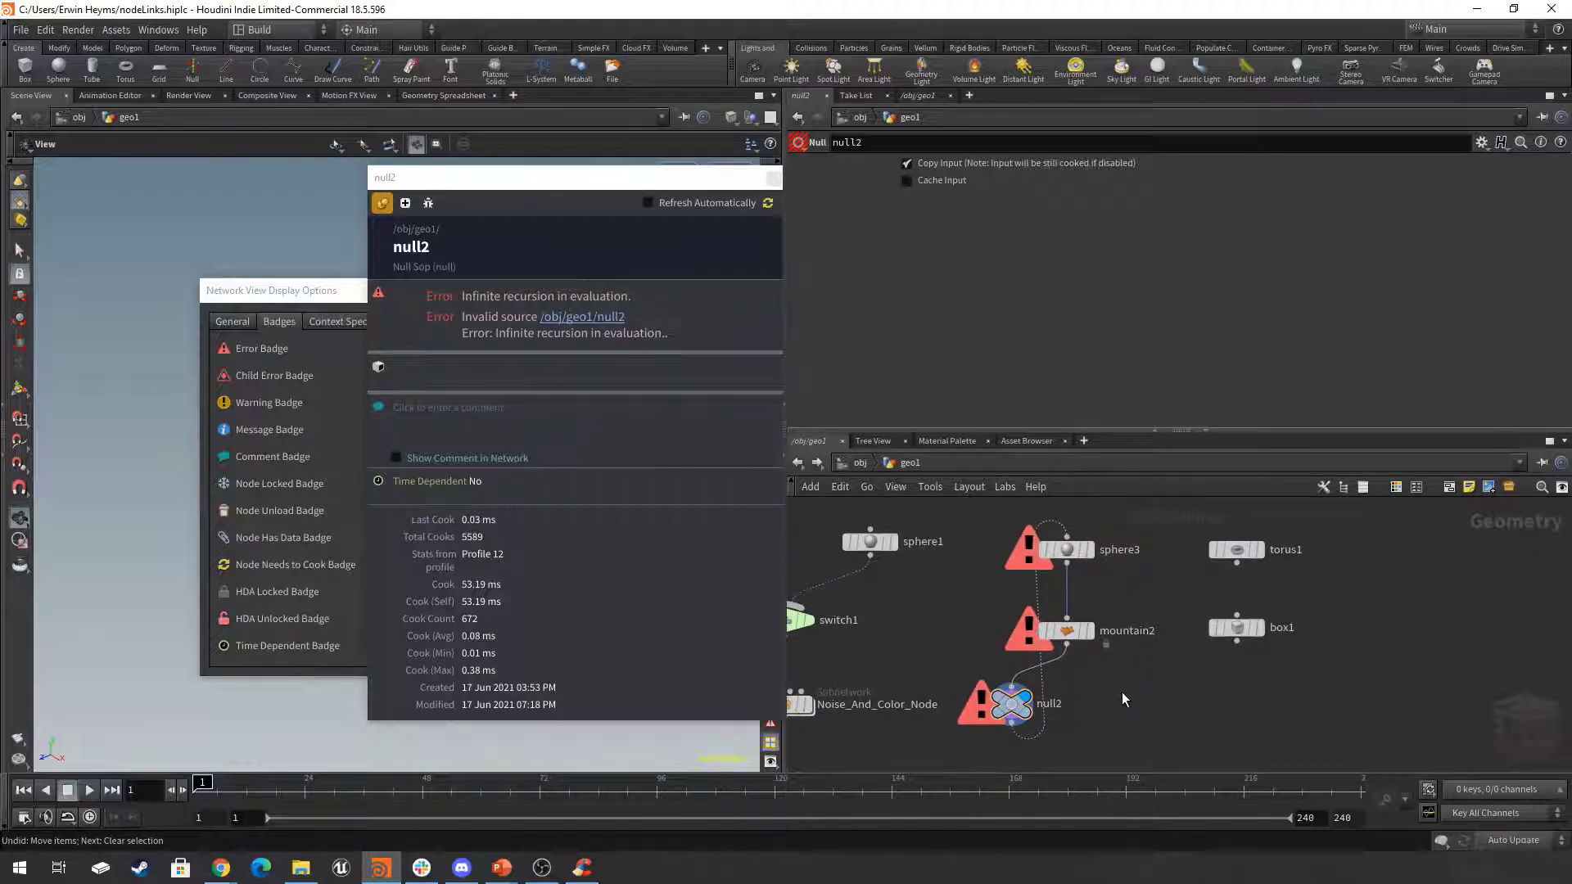
pyautogui.press('Tab')
pyautogui.write('file')
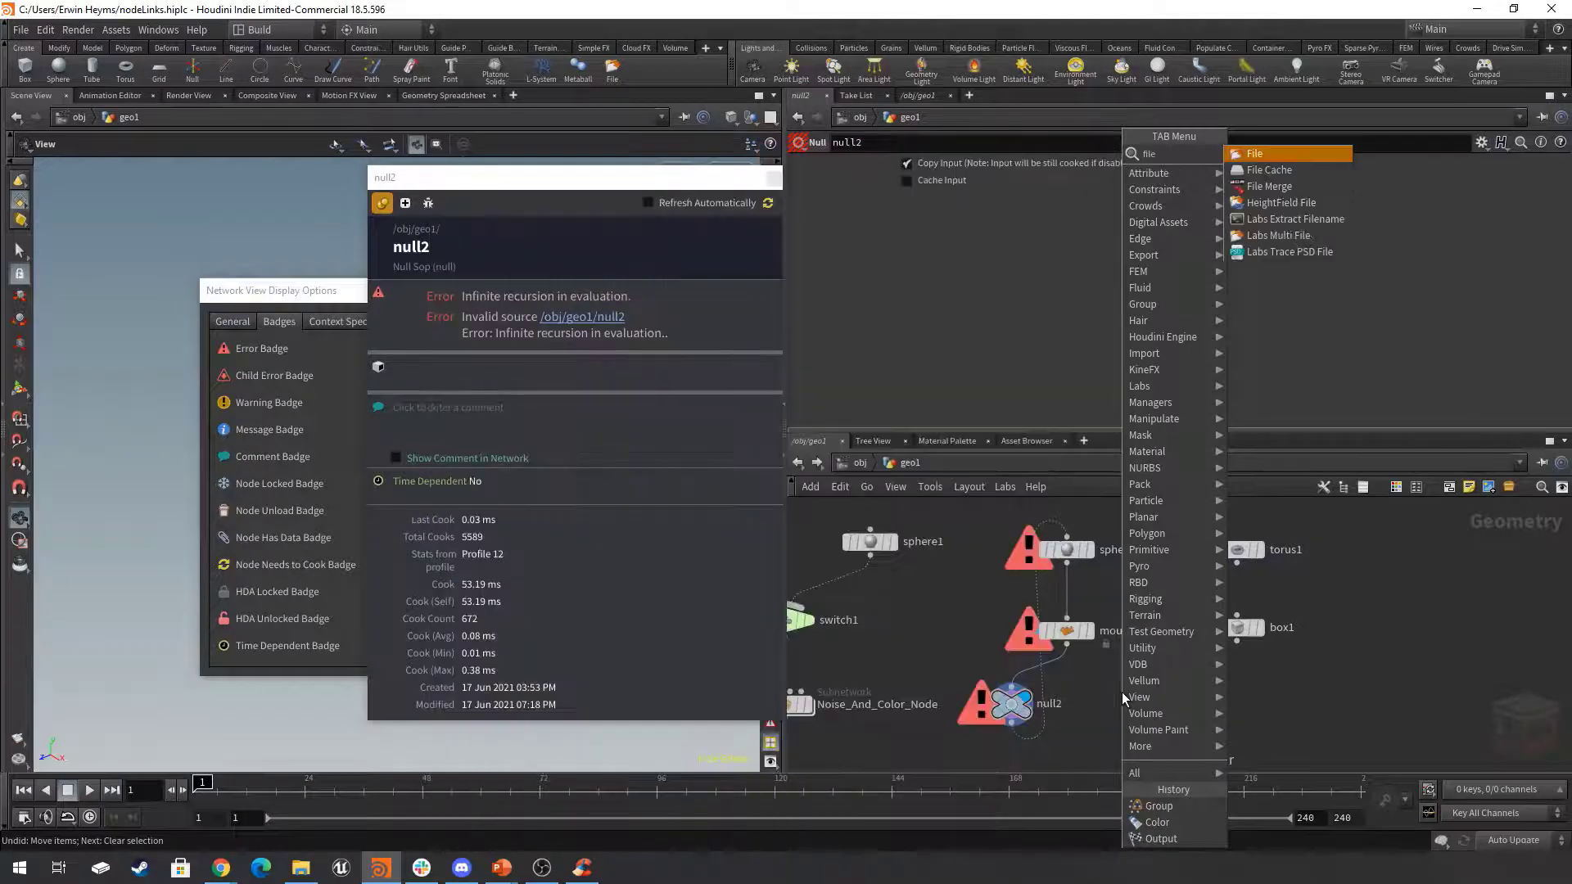
pyautogui.press('Return')
pyautogui.scroll(2, 1122, 692)
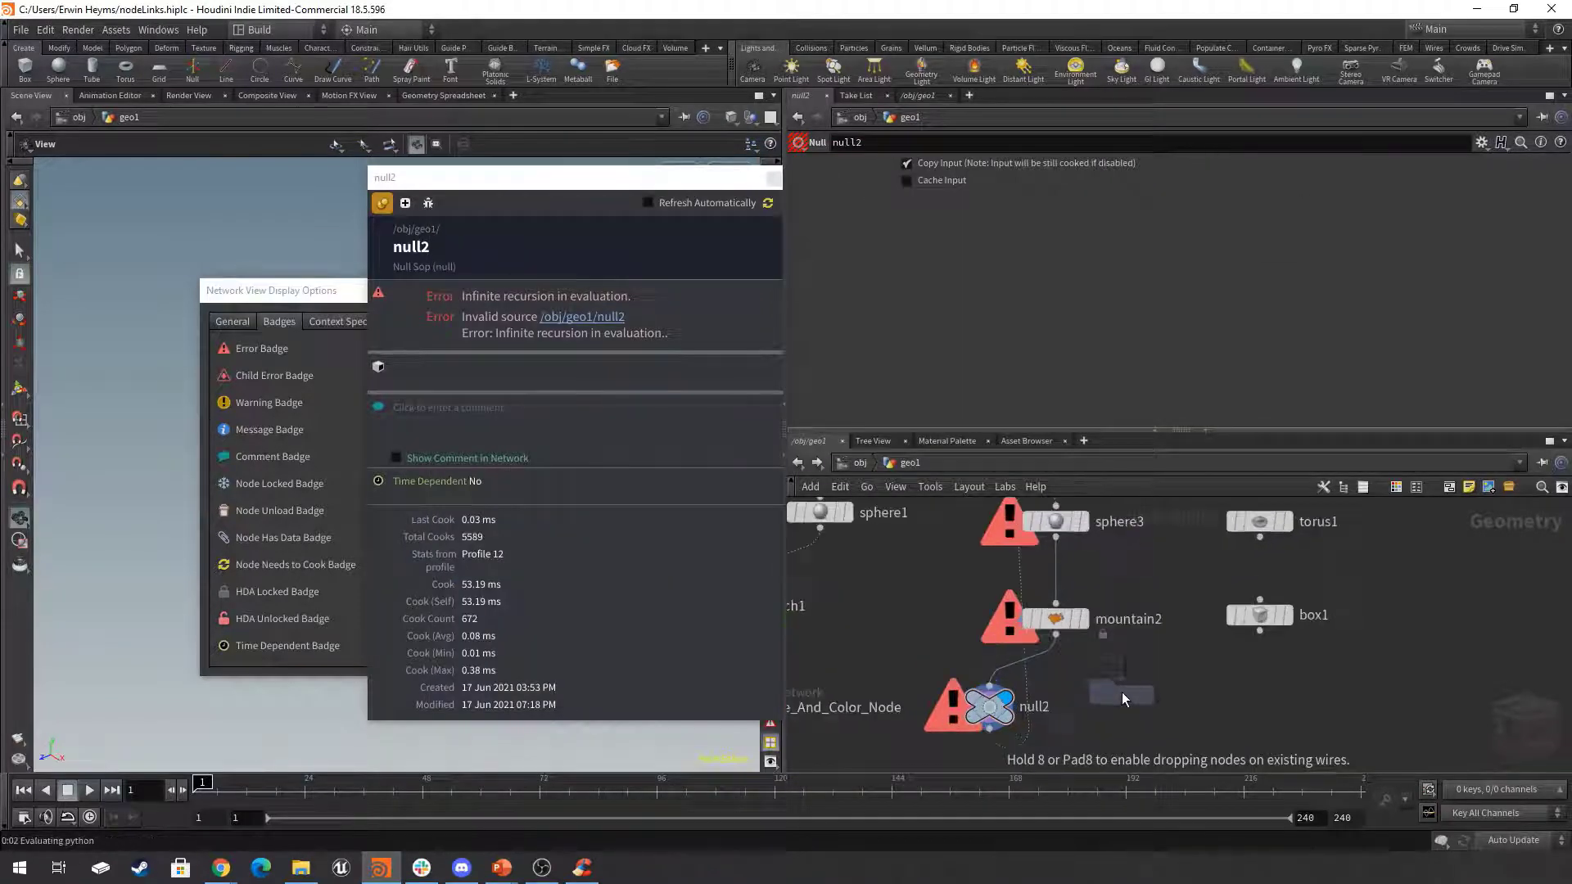
pyautogui.click(1183, 717)
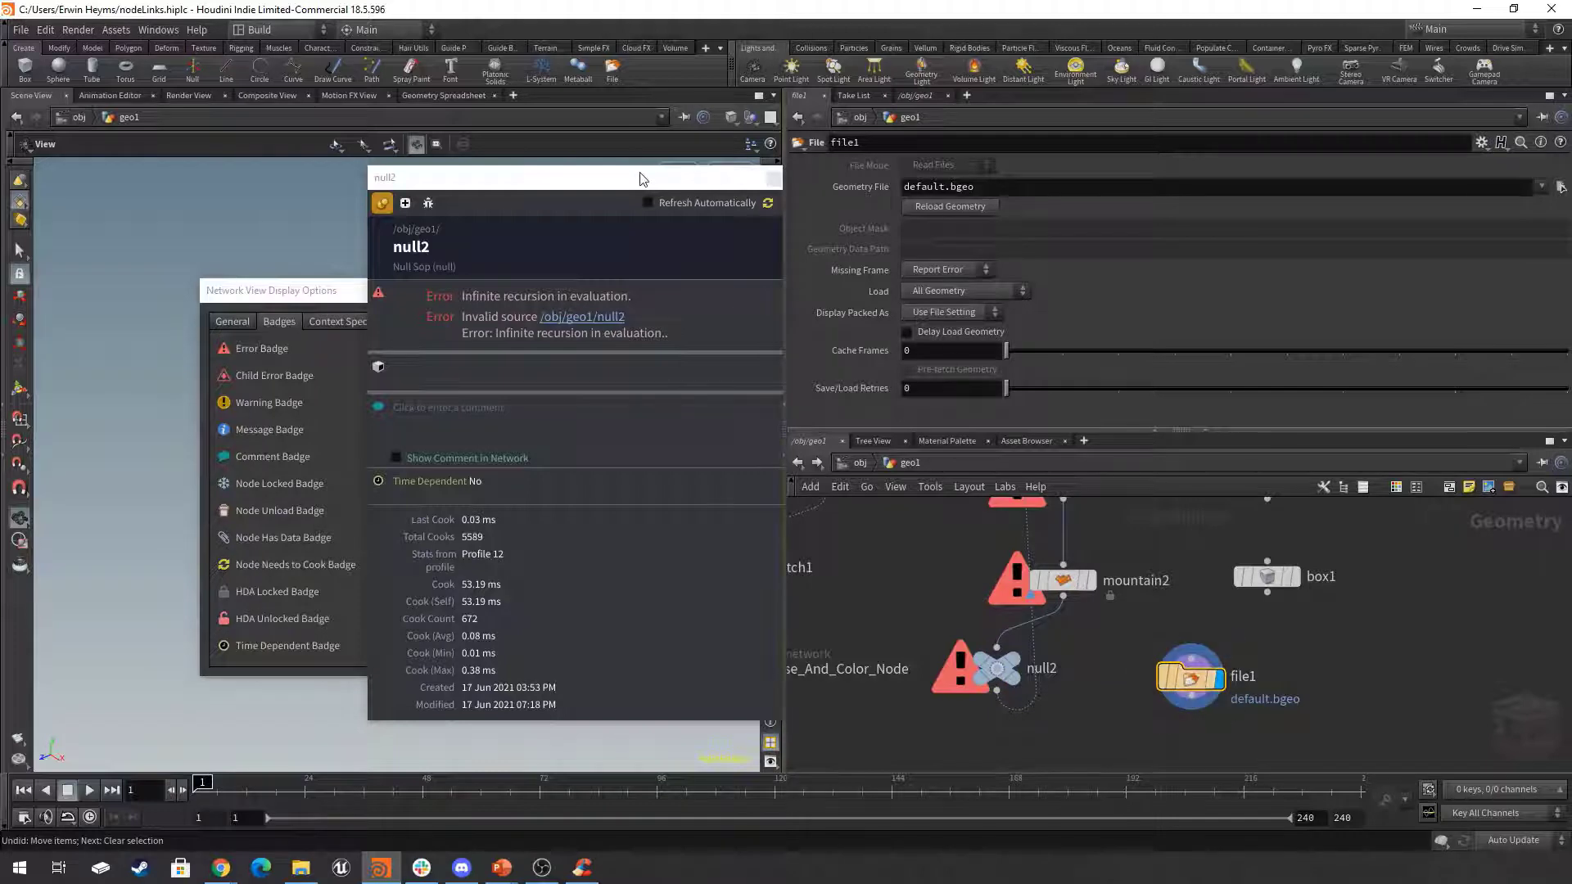
# Close null2's node info, shift the badge display options aside, and widen the scene view against the parameter and network panes.
pyautogui.moveTo(644, 182); pyautogui.dragTo(588, 217)
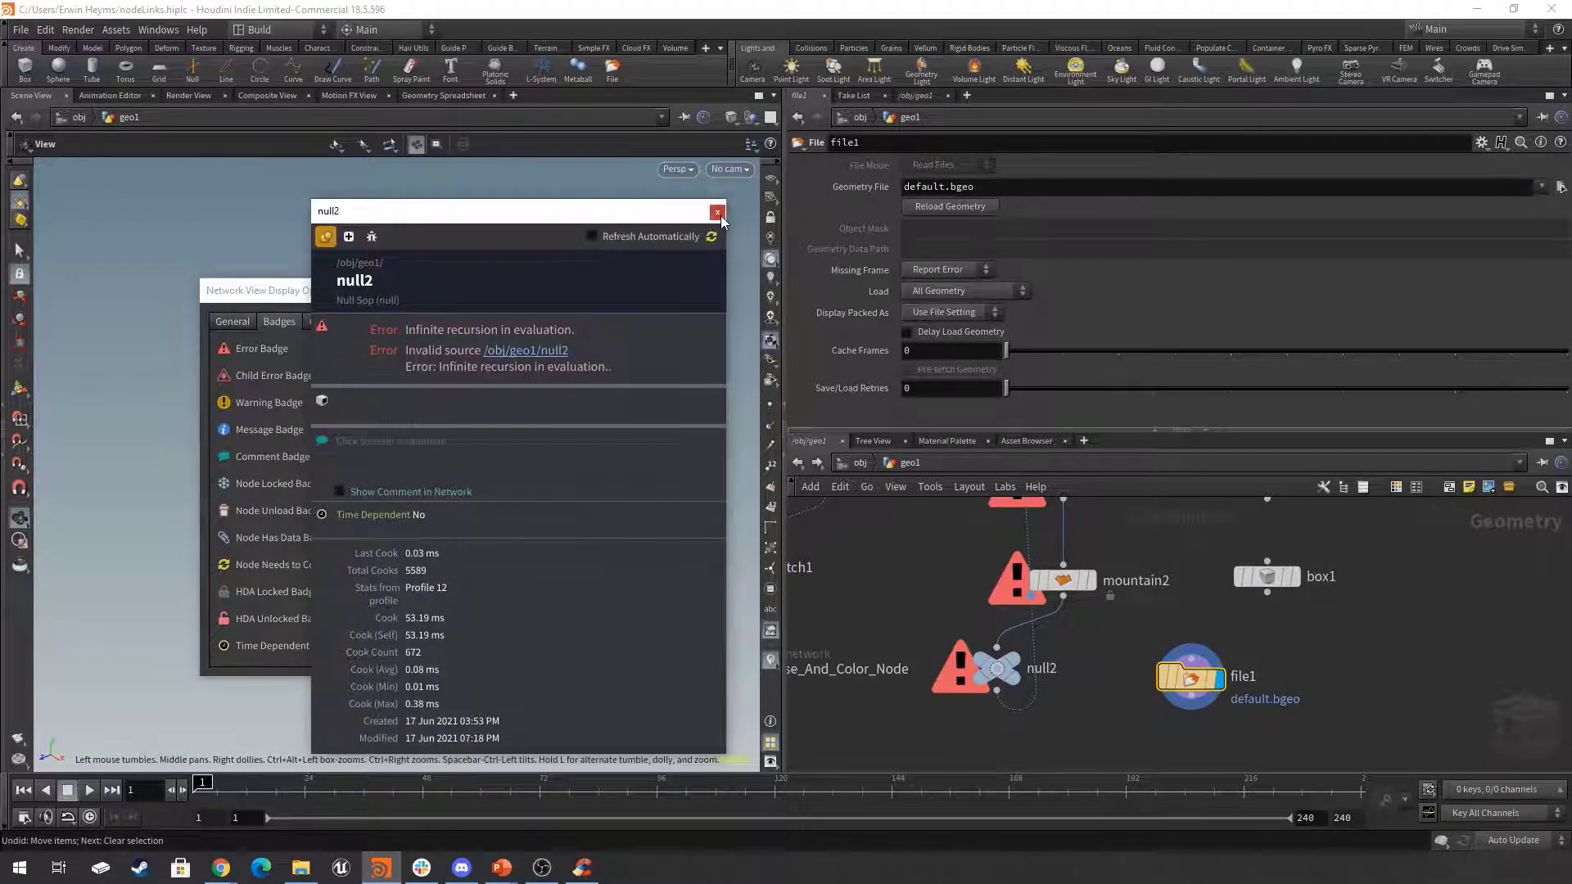
pyautogui.click(720, 213)
pyautogui.moveTo(592, 290); pyautogui.dragTo(494, 295)
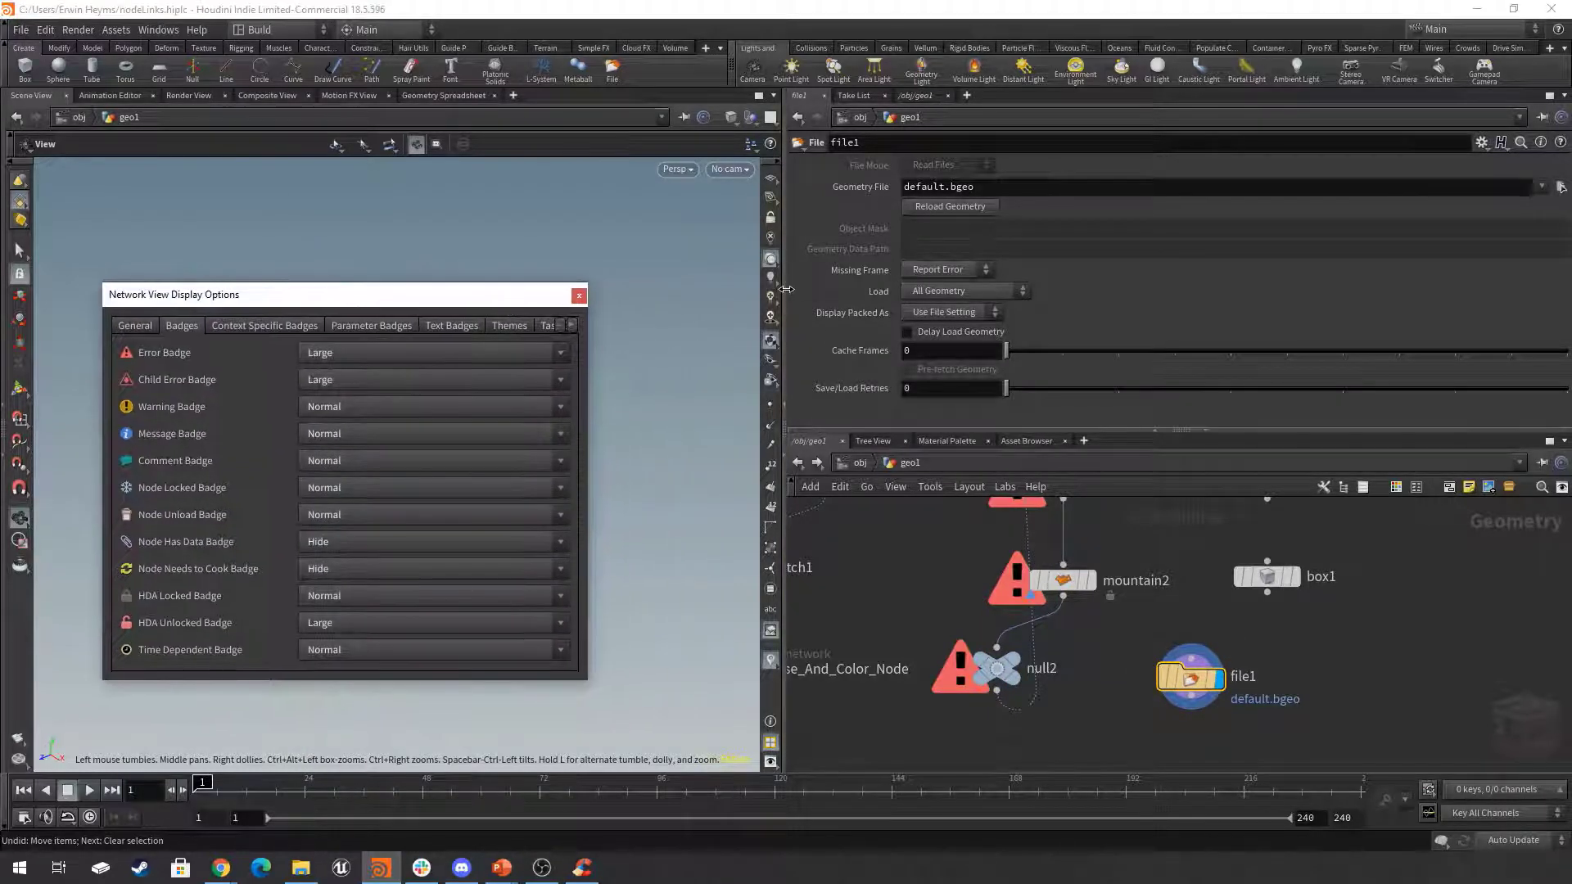
pyautogui.moveTo(783, 292); pyautogui.dragTo(1112, 292)
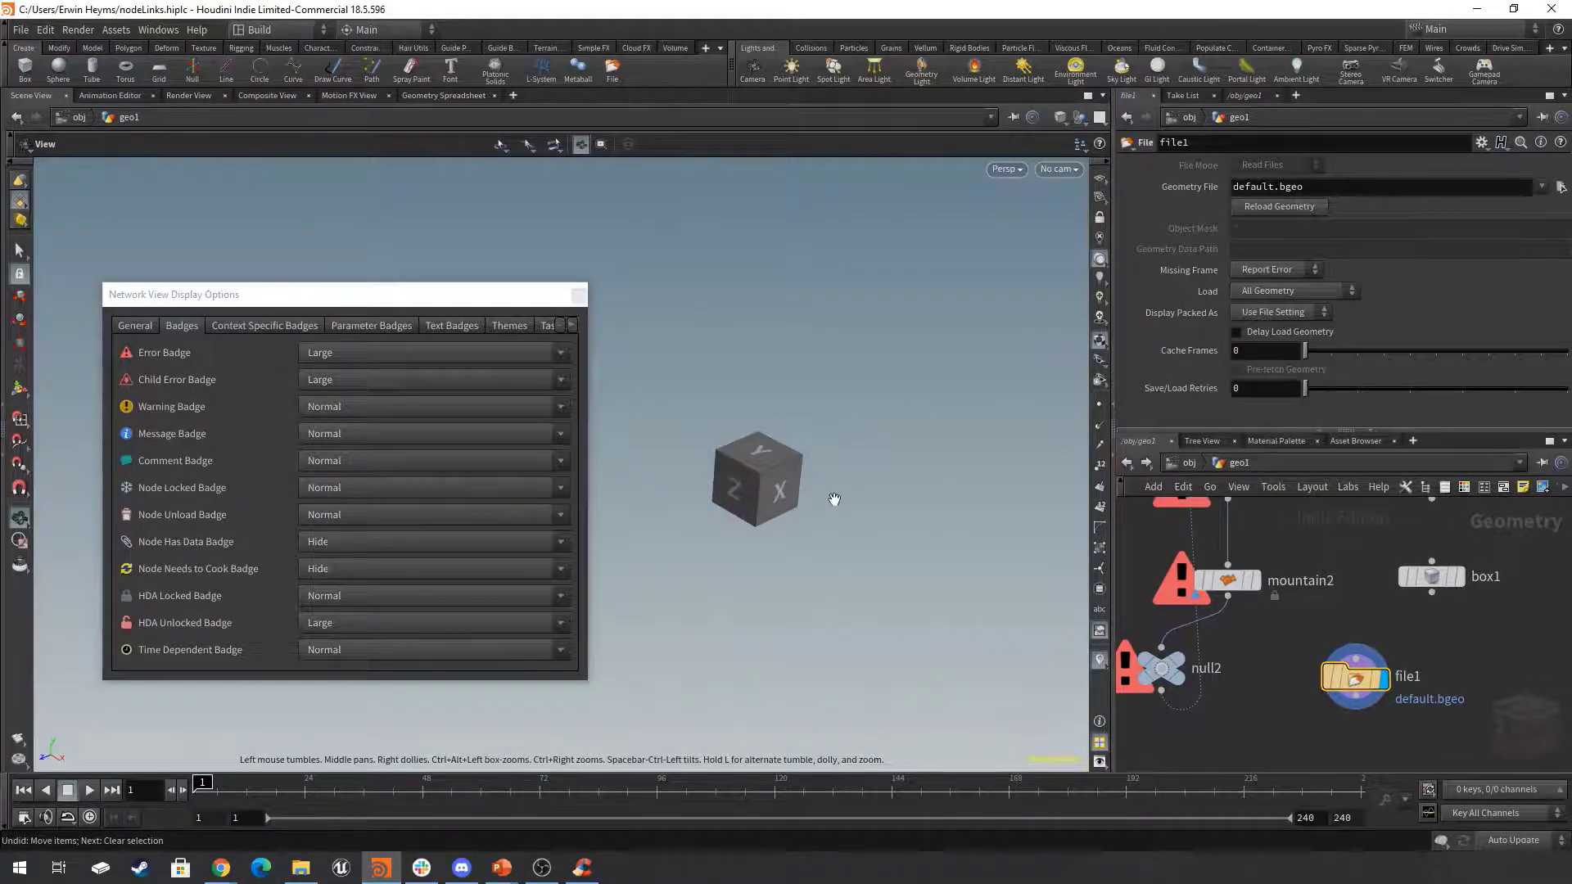
pyautogui.moveTo(1112, 344); pyautogui.dragTo(935, 356)
# Clear file1's Geometry File path, then read the error in its node info and close that window.
pyautogui.click(1223, 186)
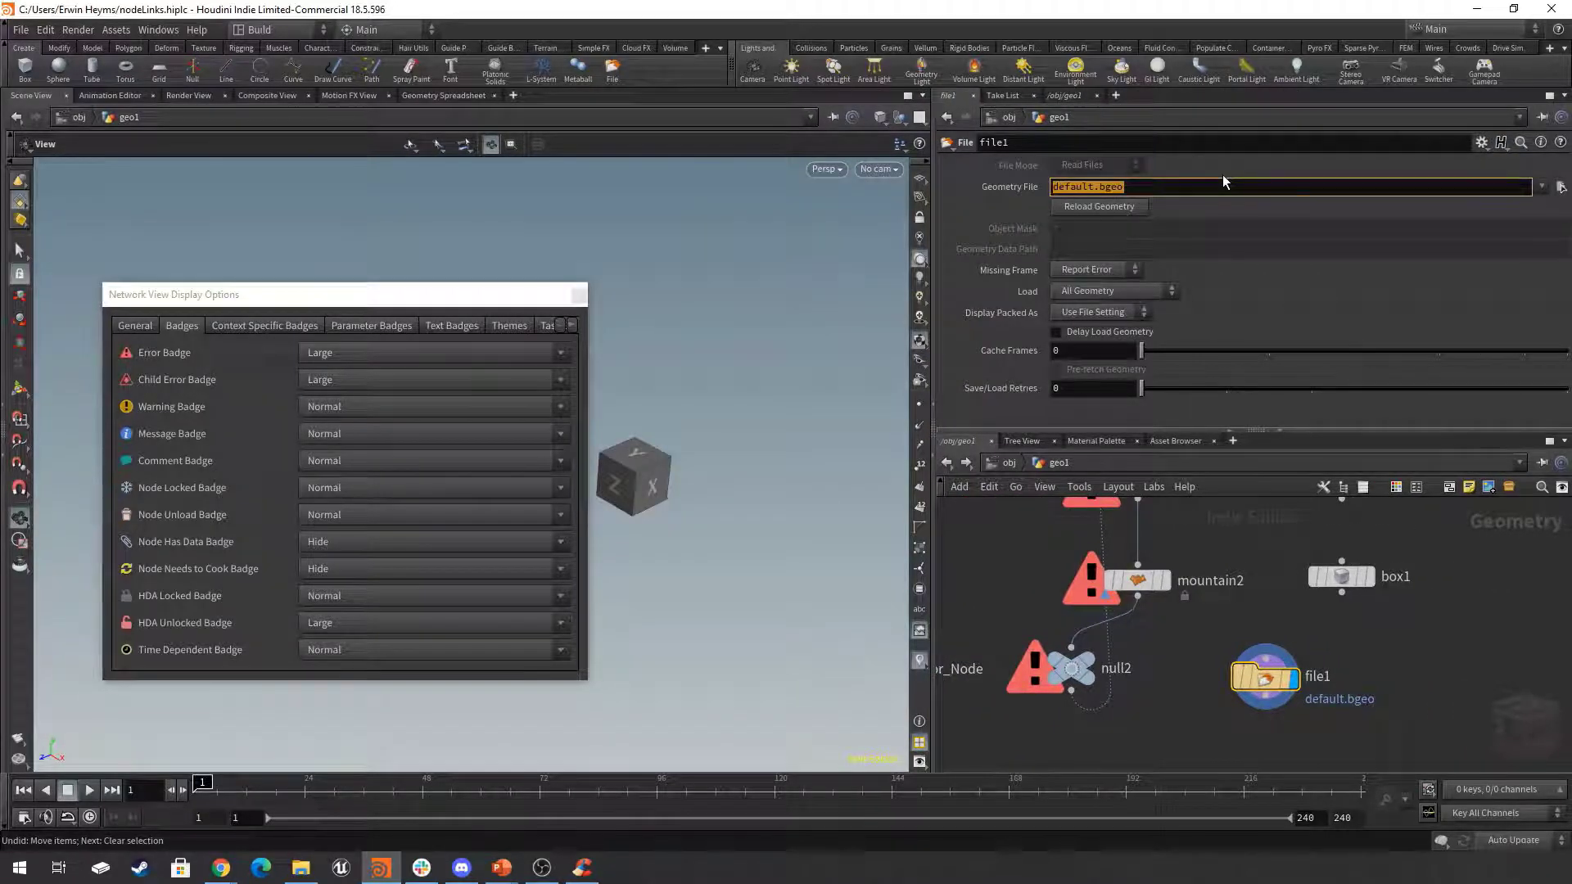
pyautogui.press('BackSpace')
pyautogui.press('Return')
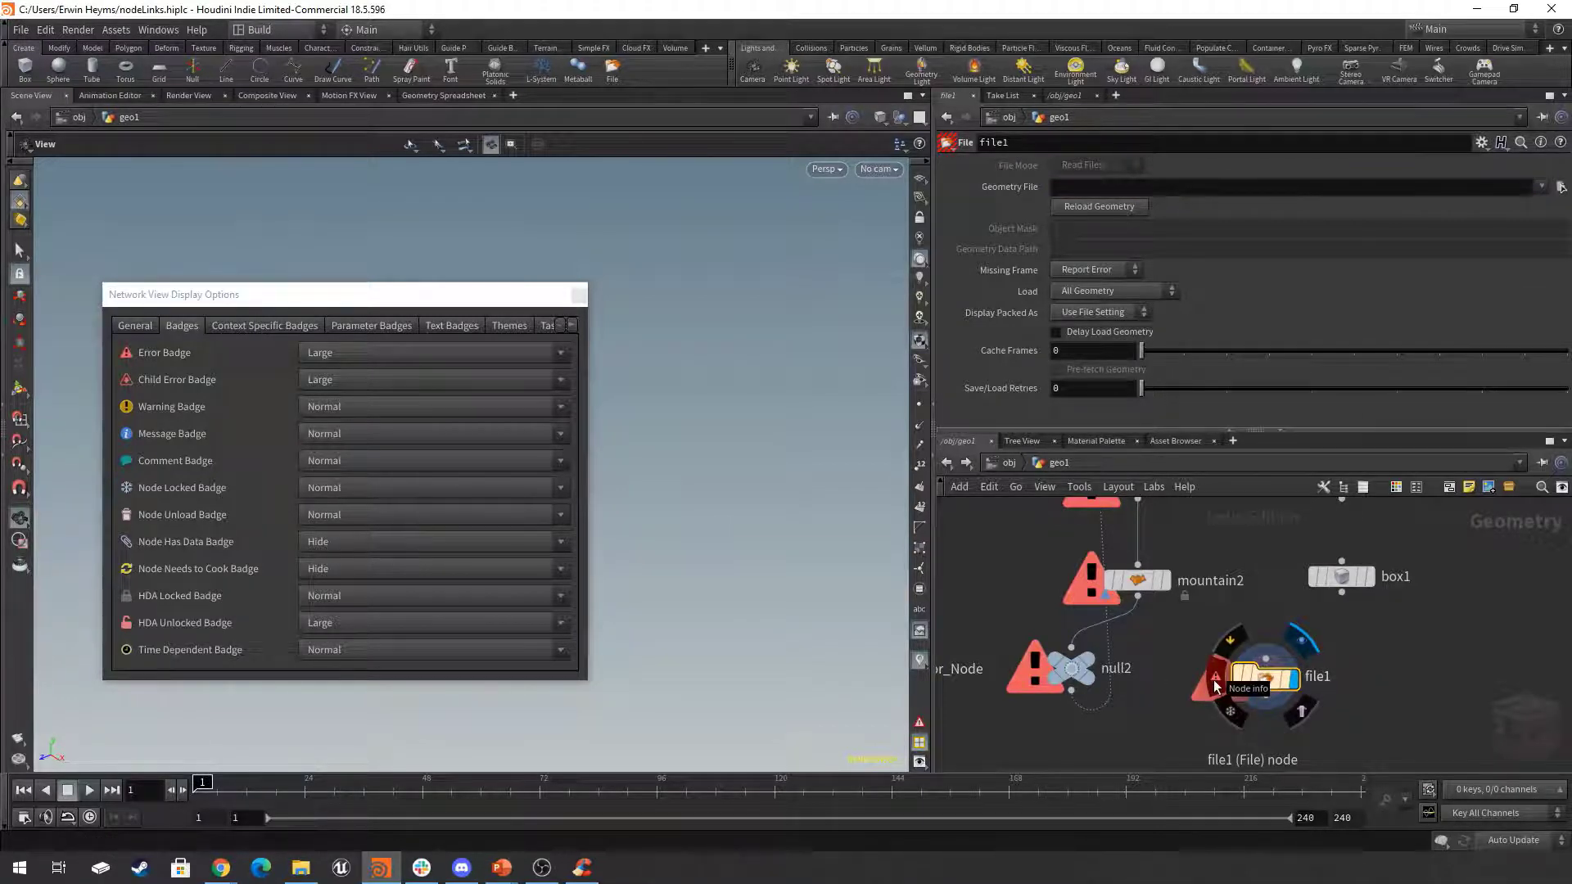
pyautogui.click(1215, 682)
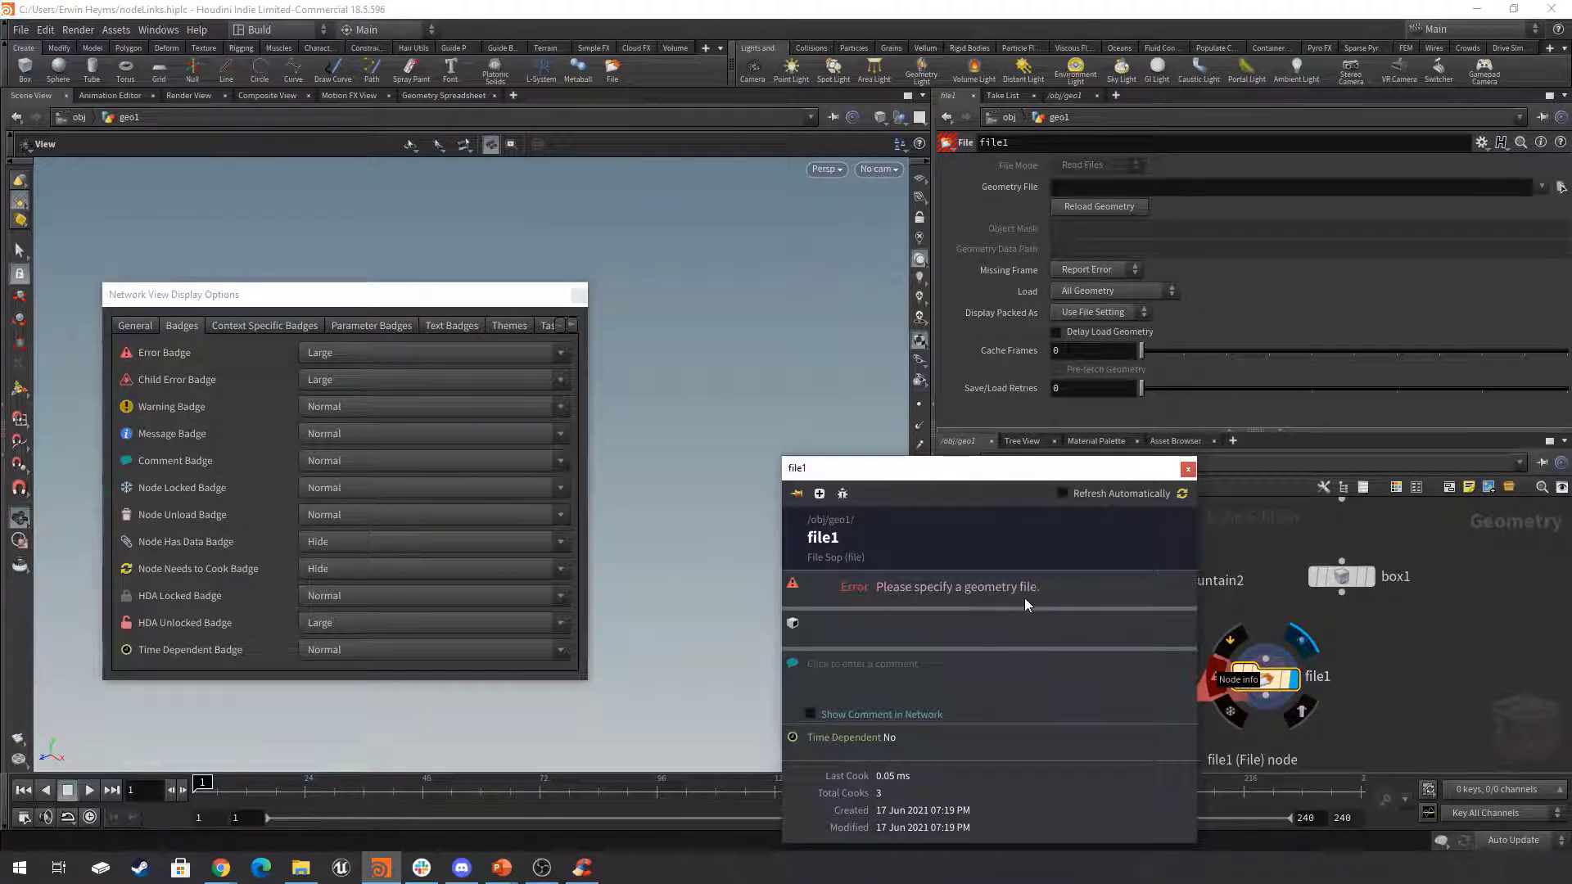
pyautogui.click(1187, 469)
# Set file1's Missing Frame option to No Geometry and move the node in line below box1.
pyautogui.moveTo(1323, 625); pyautogui.dragTo(1182, 716)
pyautogui.moveTo(1261, 682)
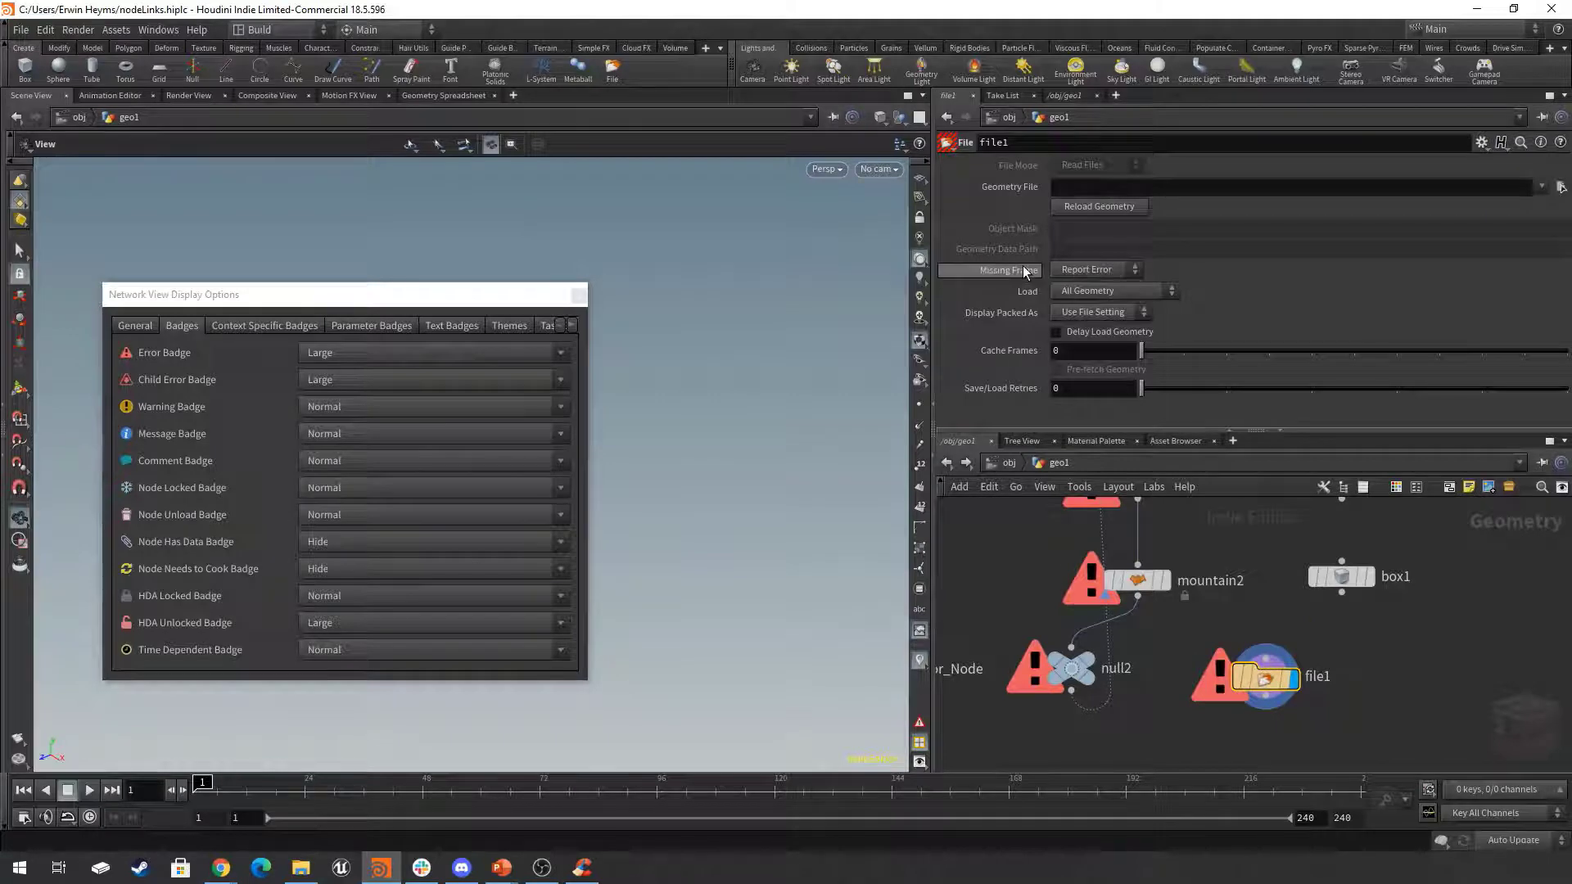
pyautogui.click(1085, 270)
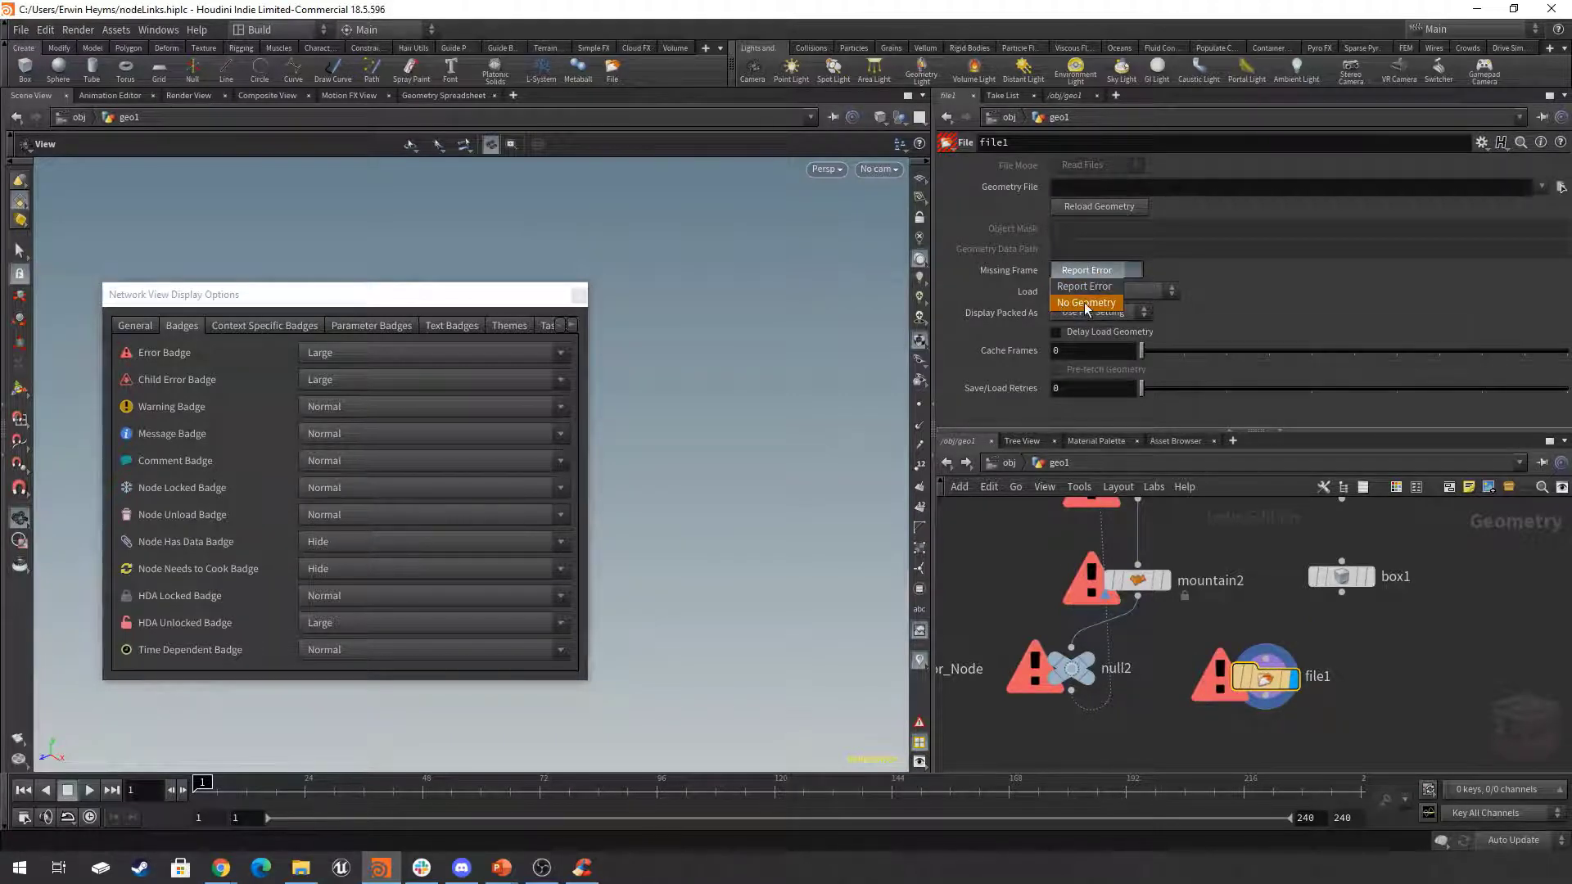
pyautogui.click(1085, 303)
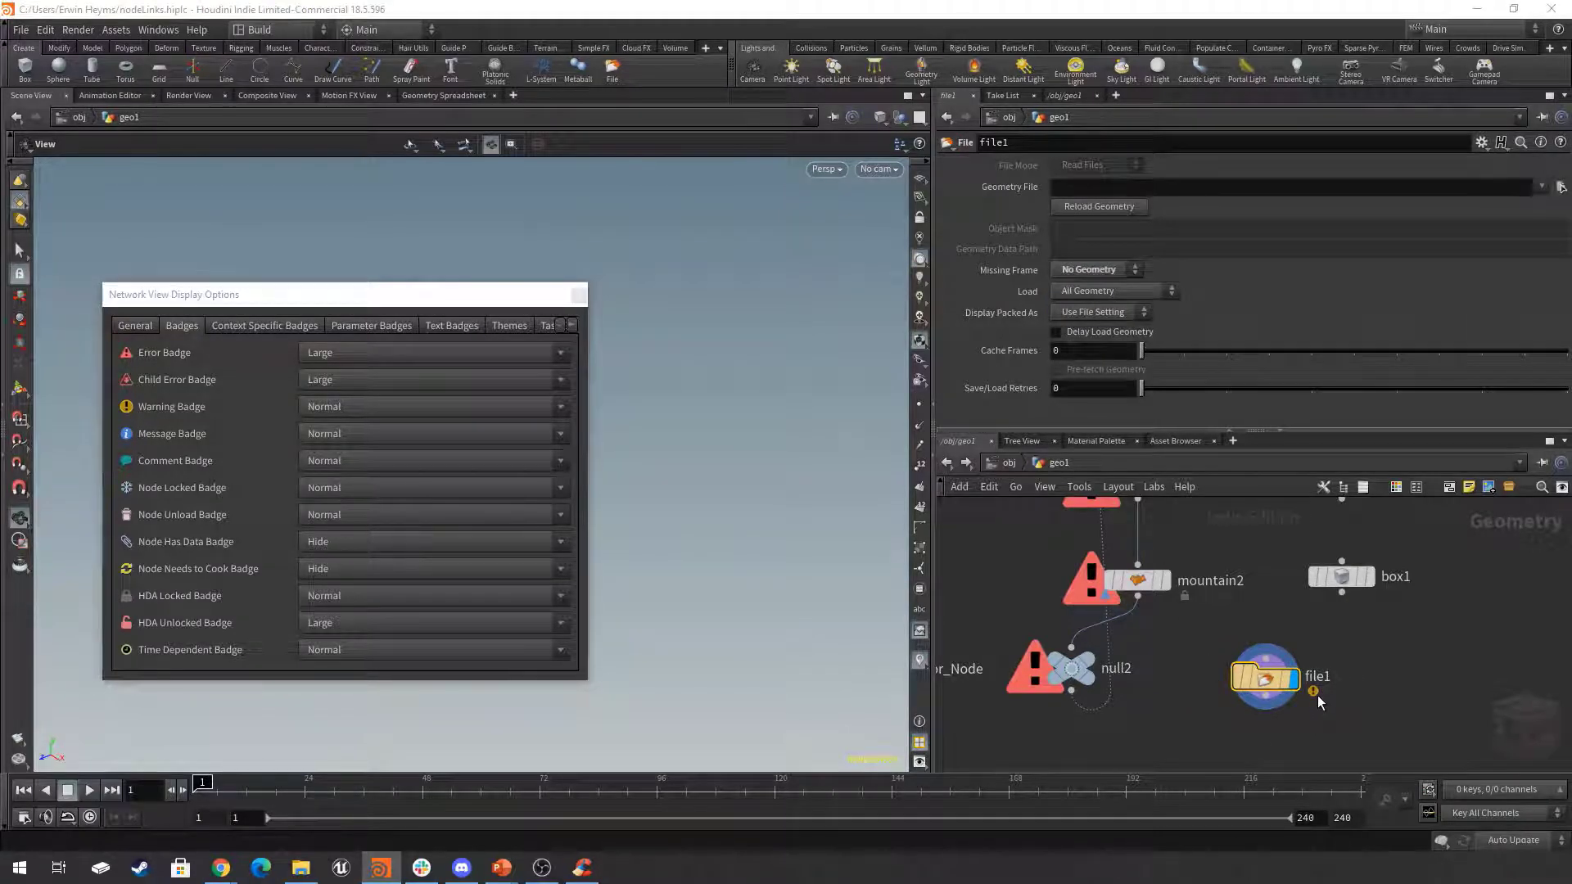
pyautogui.moveTo(1272, 690); pyautogui.dragTo(1332, 691)
pyautogui.press('h')
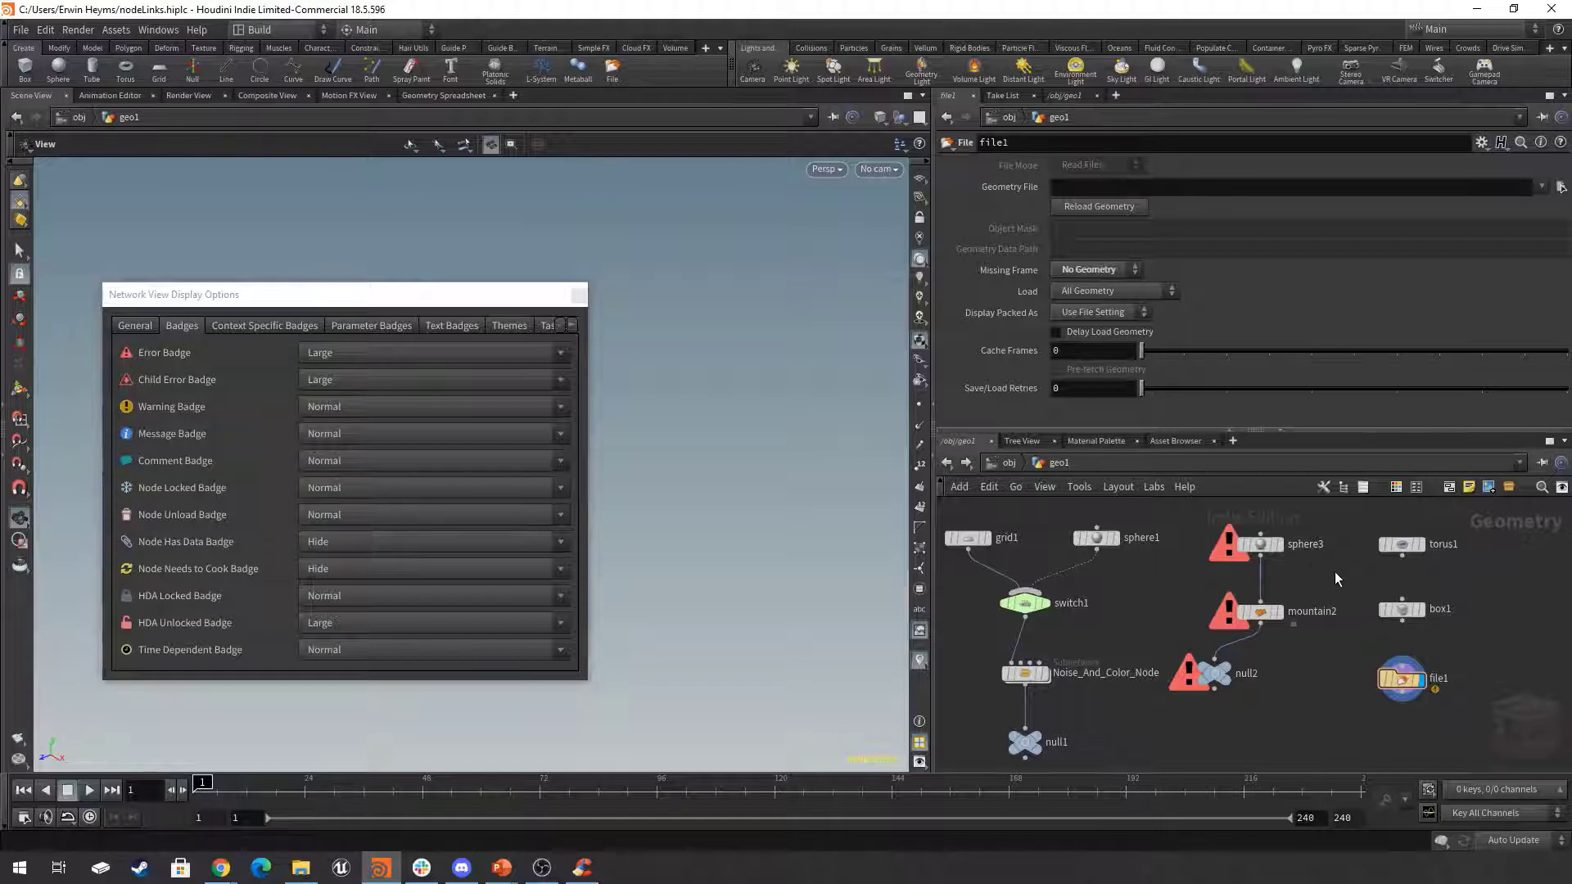
# Remove the loop wire from null2 back into sphere3, and line null2 up under mountain2 as the displayed node.
pyautogui.moveTo(1320, 568); pyautogui.dragTo(1330, 507, button='middle')
pyautogui.scroll(3, 1283, 547)
pyautogui.scroll(-3, 1286, 545)
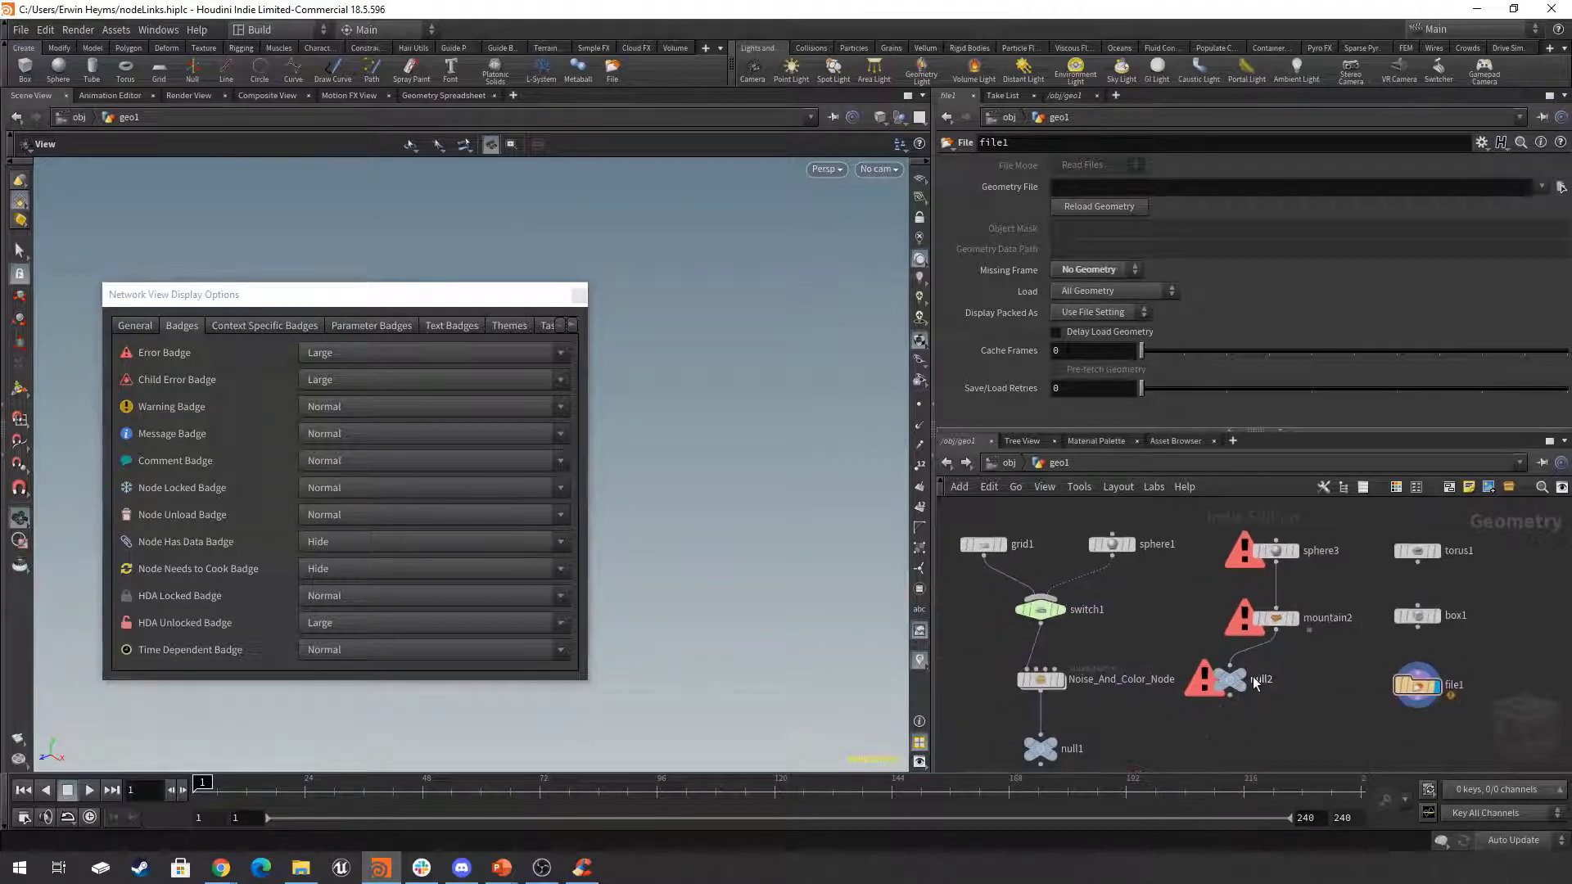
pyautogui.click(1242, 697)
pyautogui.moveTo(1243, 696); pyautogui.dragTo(1289, 721)
# Move mountain2 and null2 down together and insert a Transform node between sphere3 and mountain2.
pyautogui.keyDown('shift'); pyautogui.click(1276, 618); pyautogui.keyUp('shift')
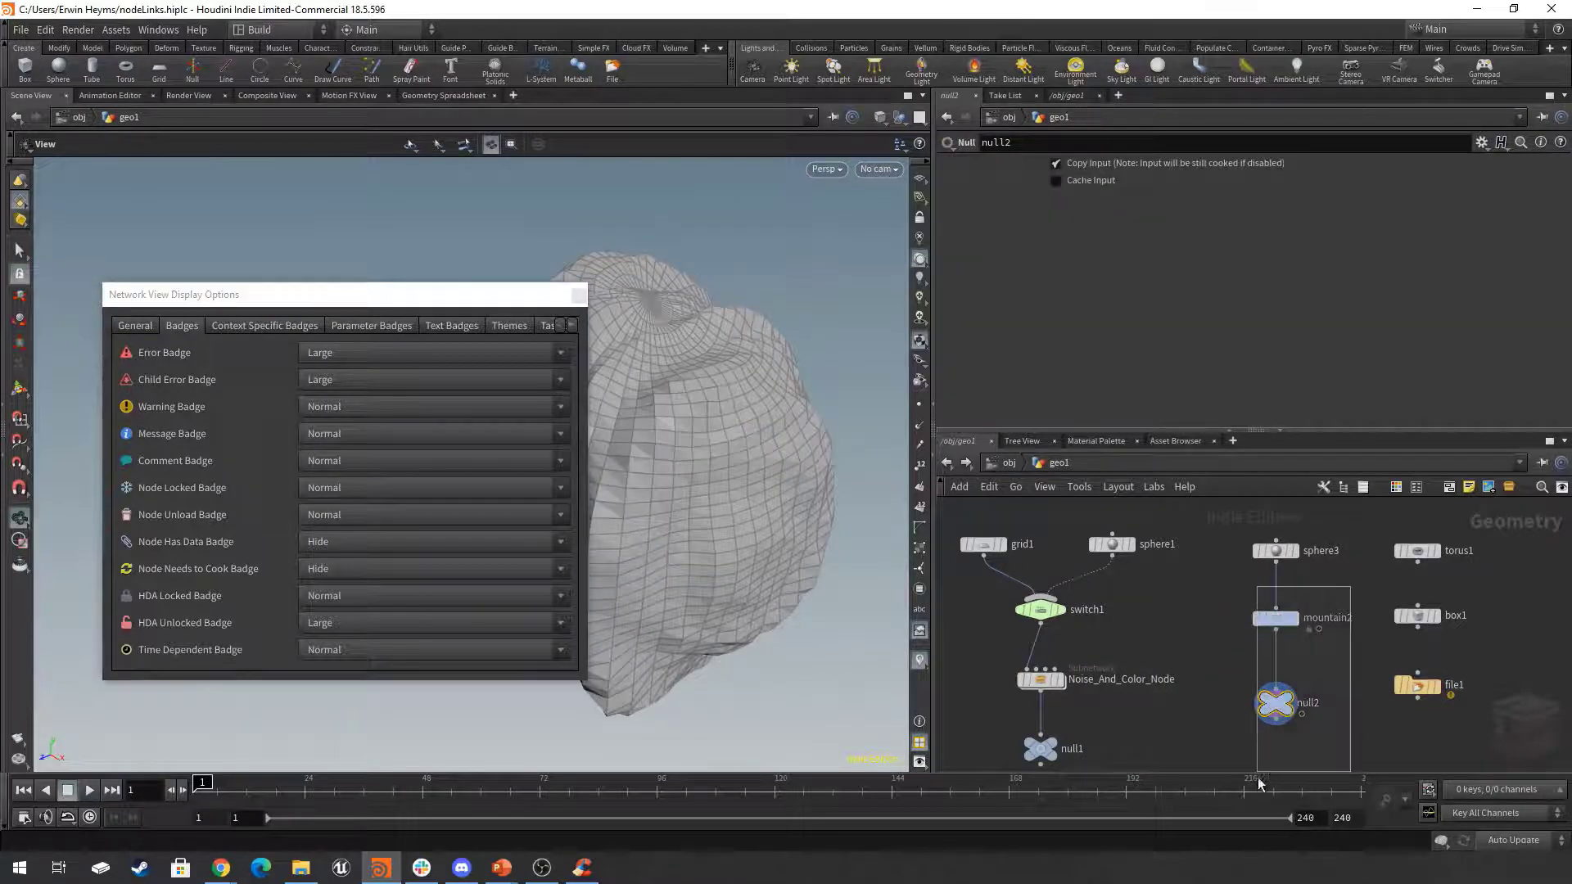
pyautogui.moveTo(1277, 628); pyautogui.dragTo(1251, 585, button='middle')
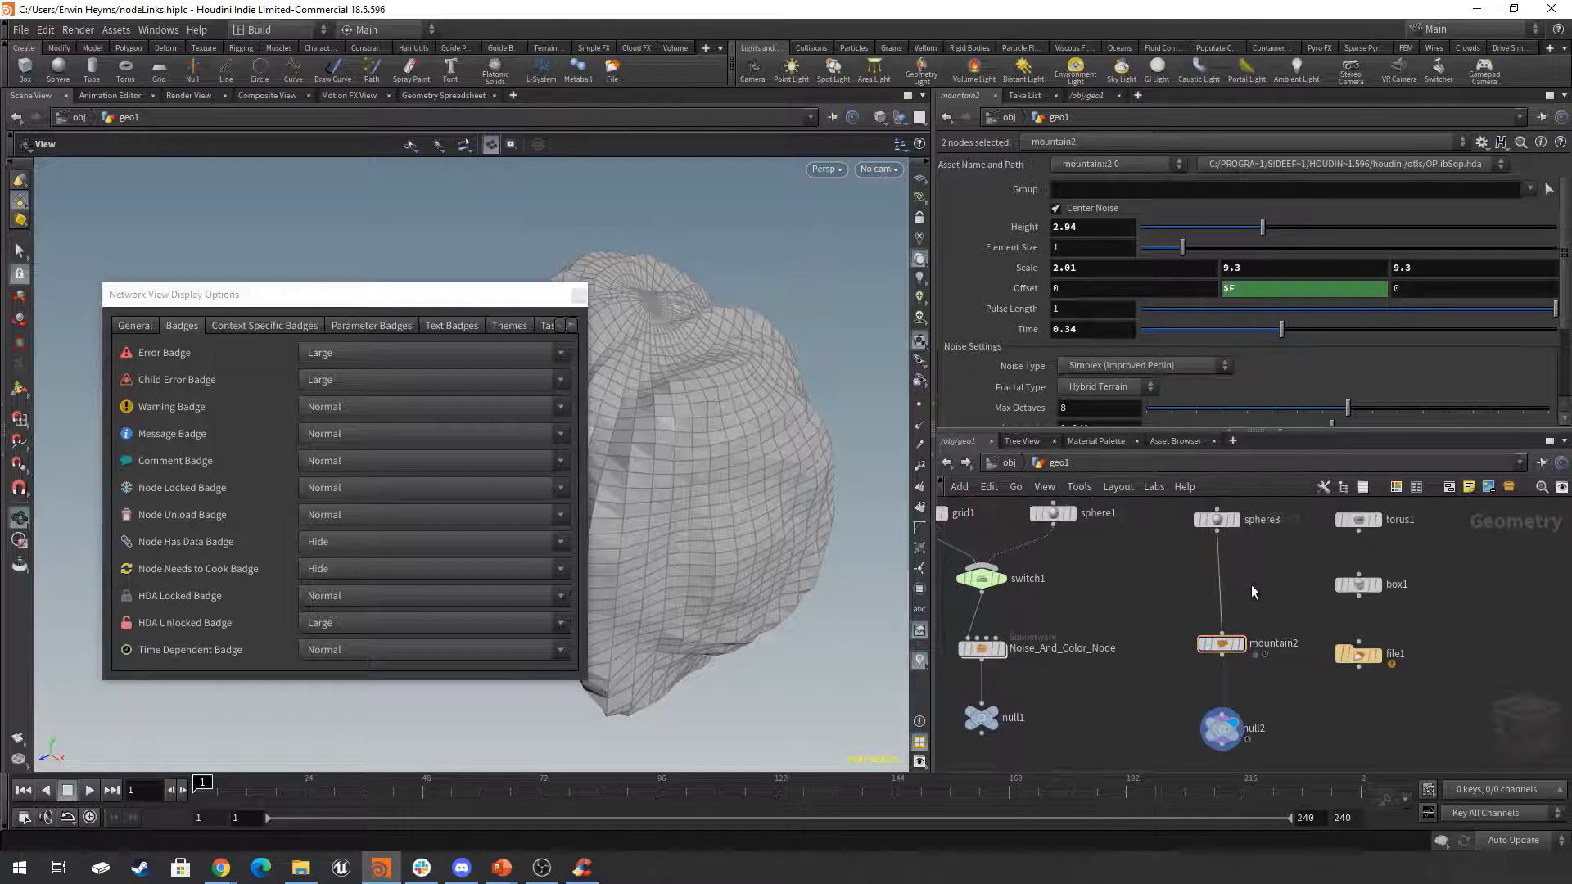
pyautogui.press('Tab')
pyautogui.write('t')
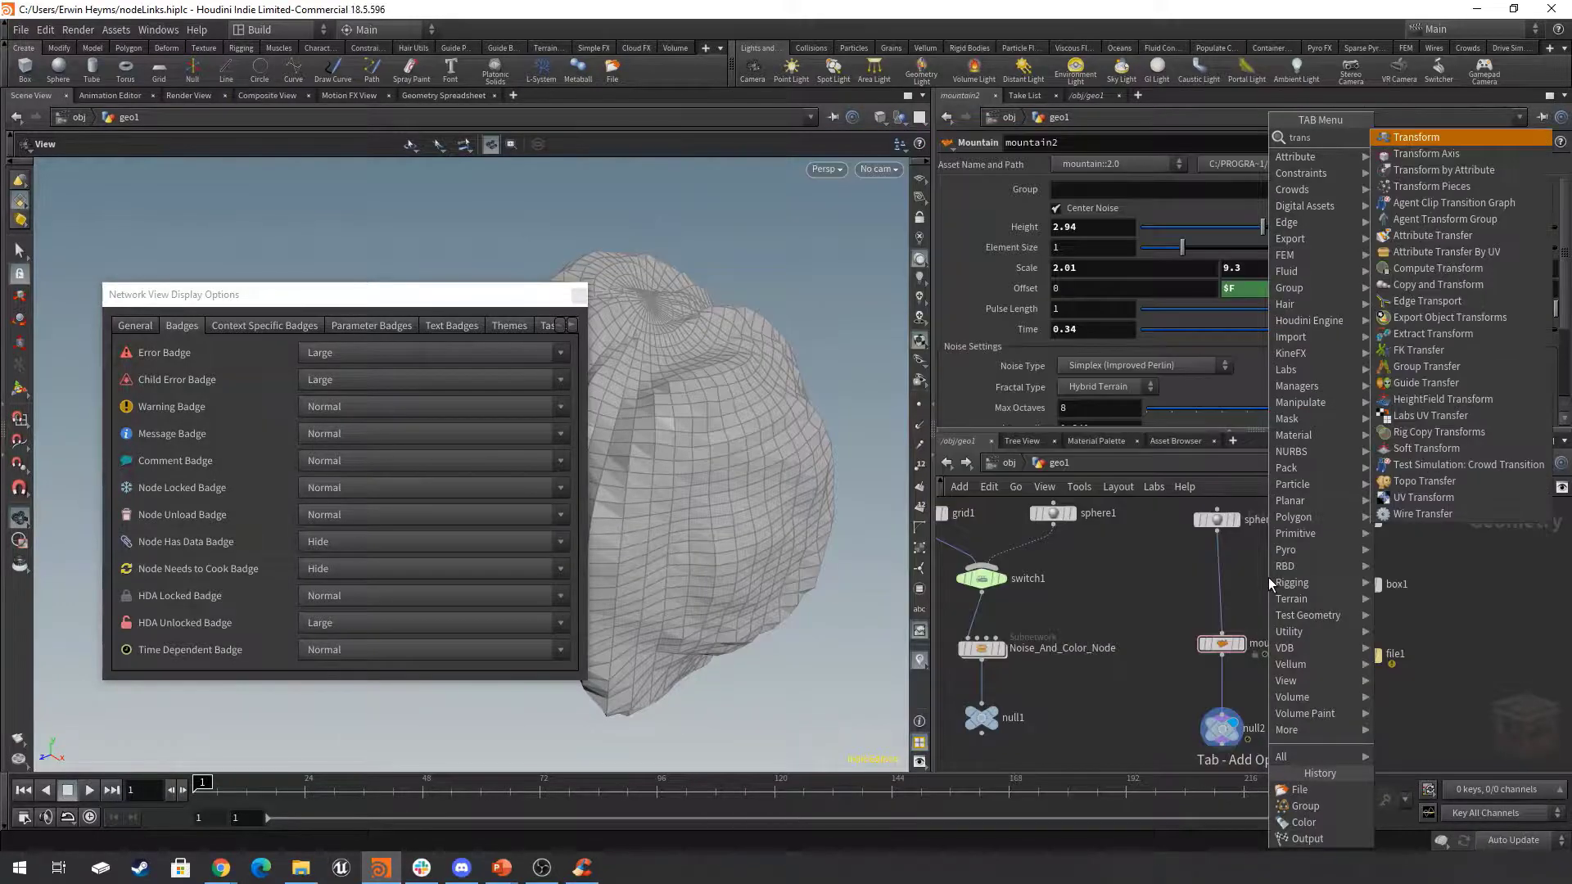
pyautogui.press('Return')
pyautogui.click(1222, 585)
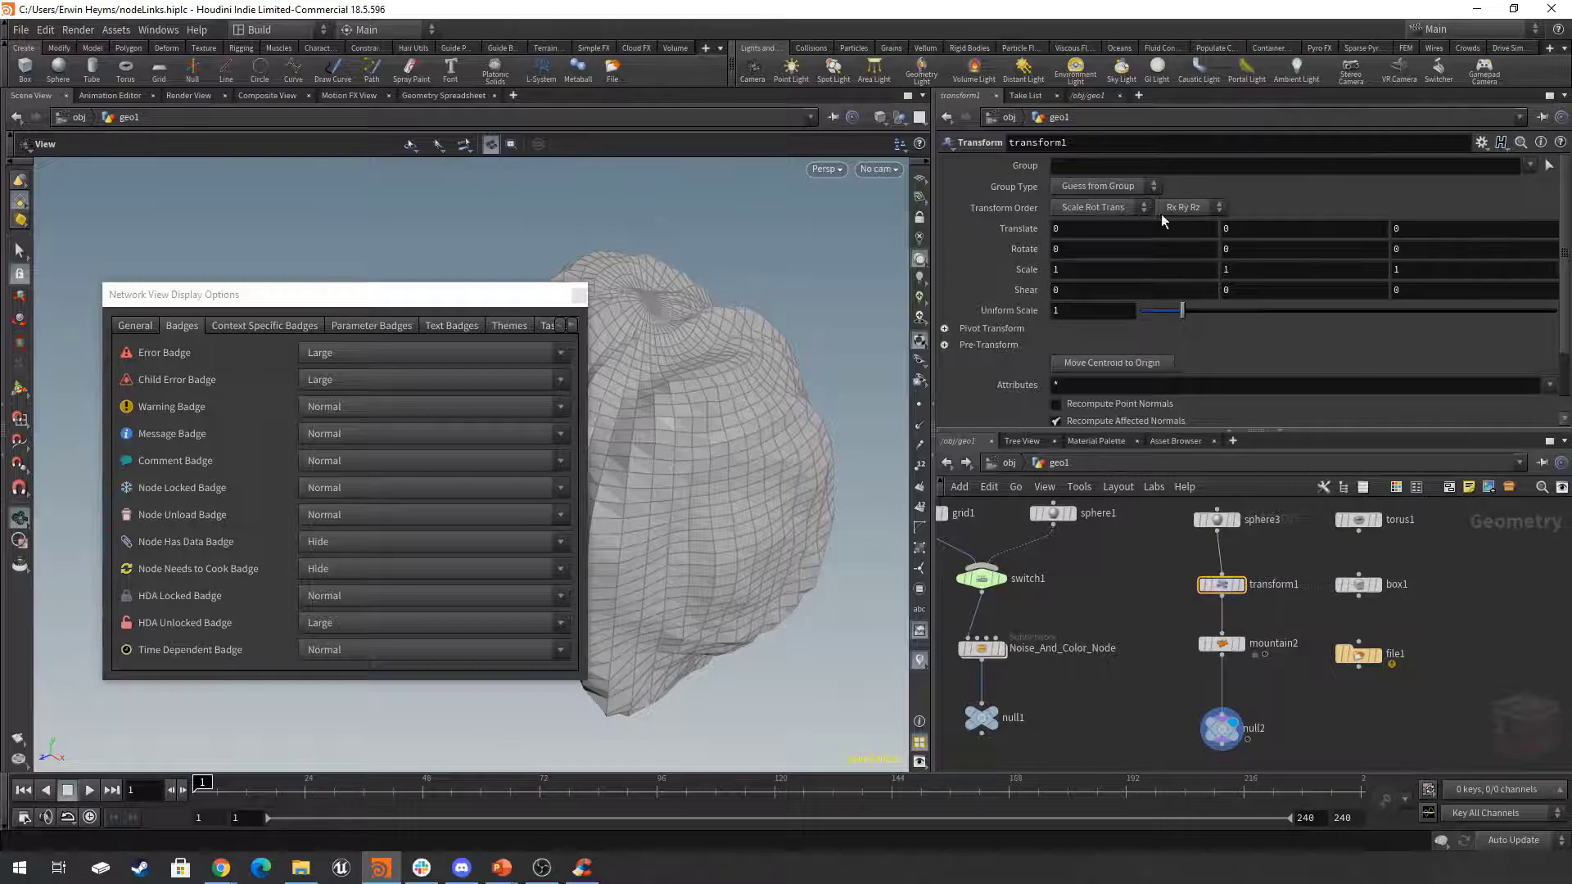
# Enter the invalid expression djioshis as transform1's X translate and open its node info from the error badge.
pyautogui.click(1034, 236)
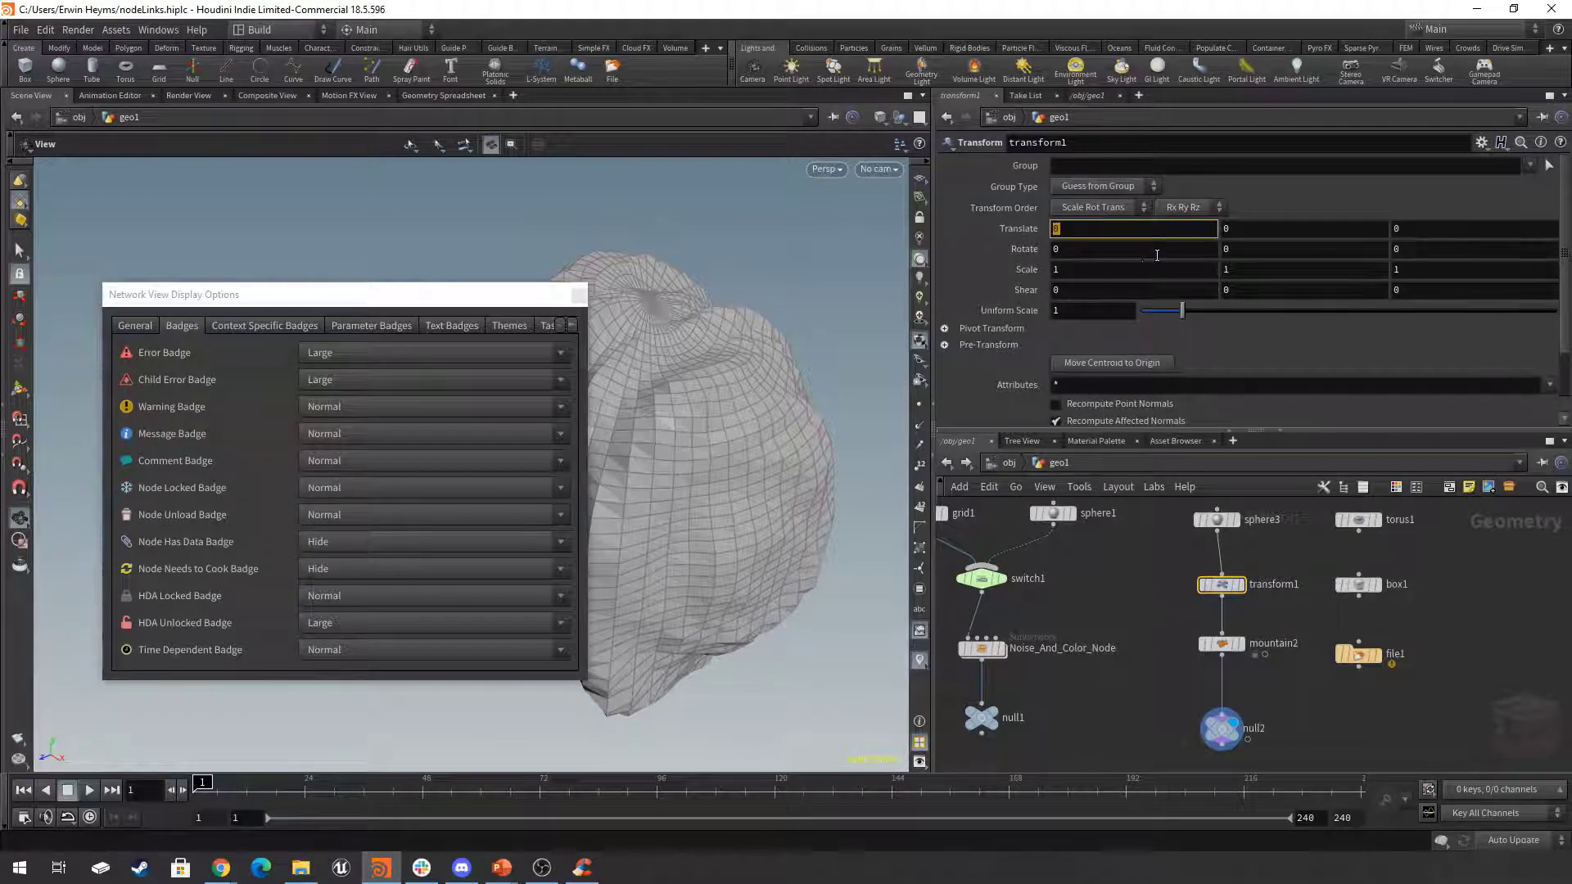
pyautogui.write('djioshis')
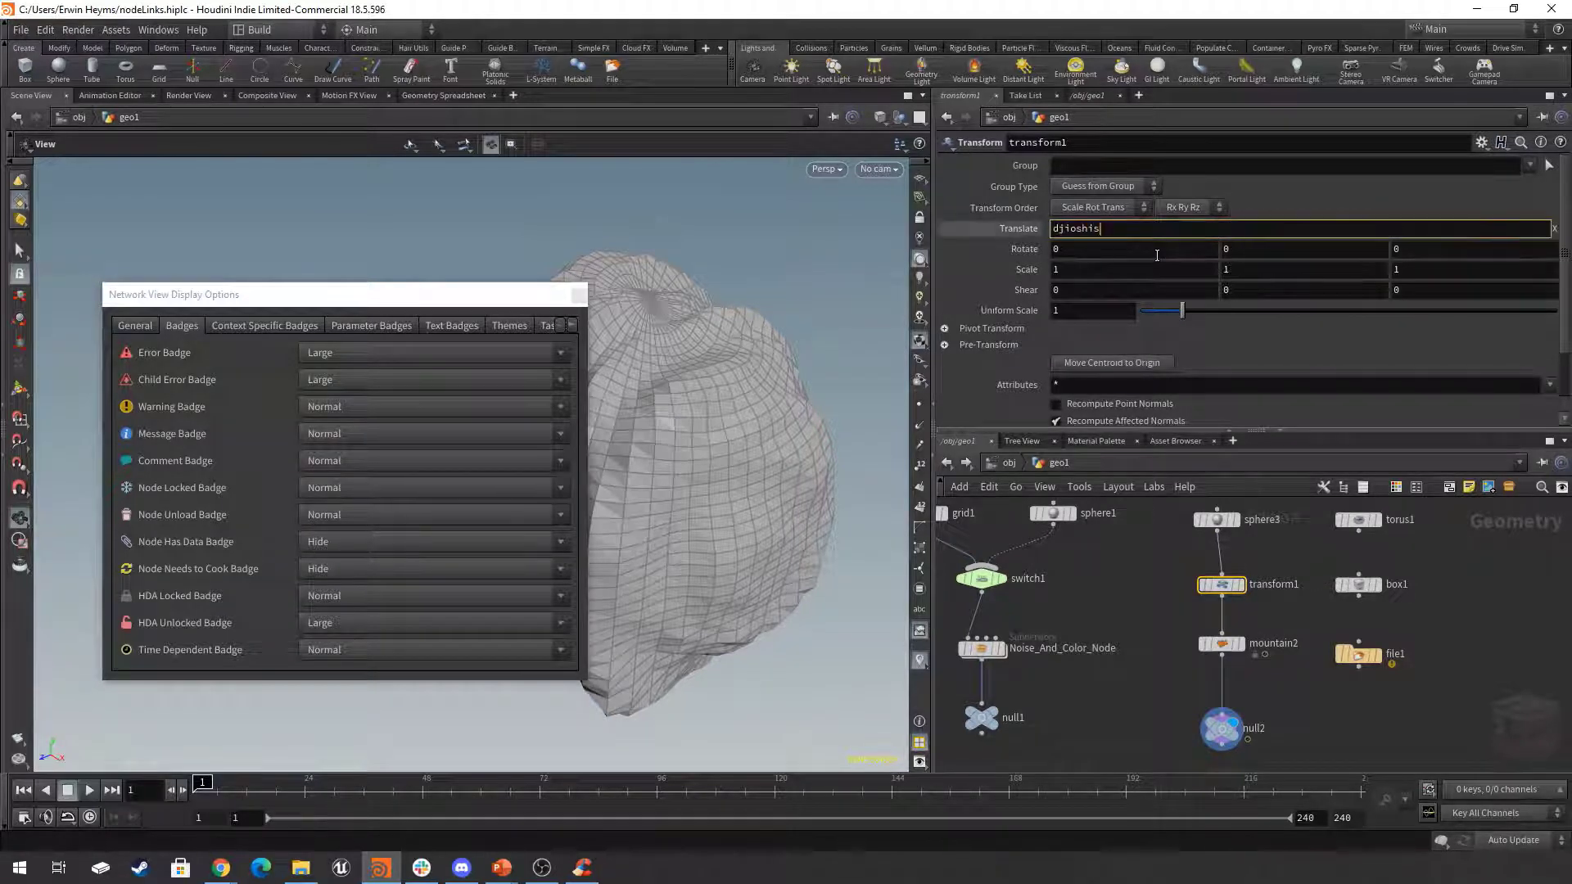
pyautogui.press('Return')
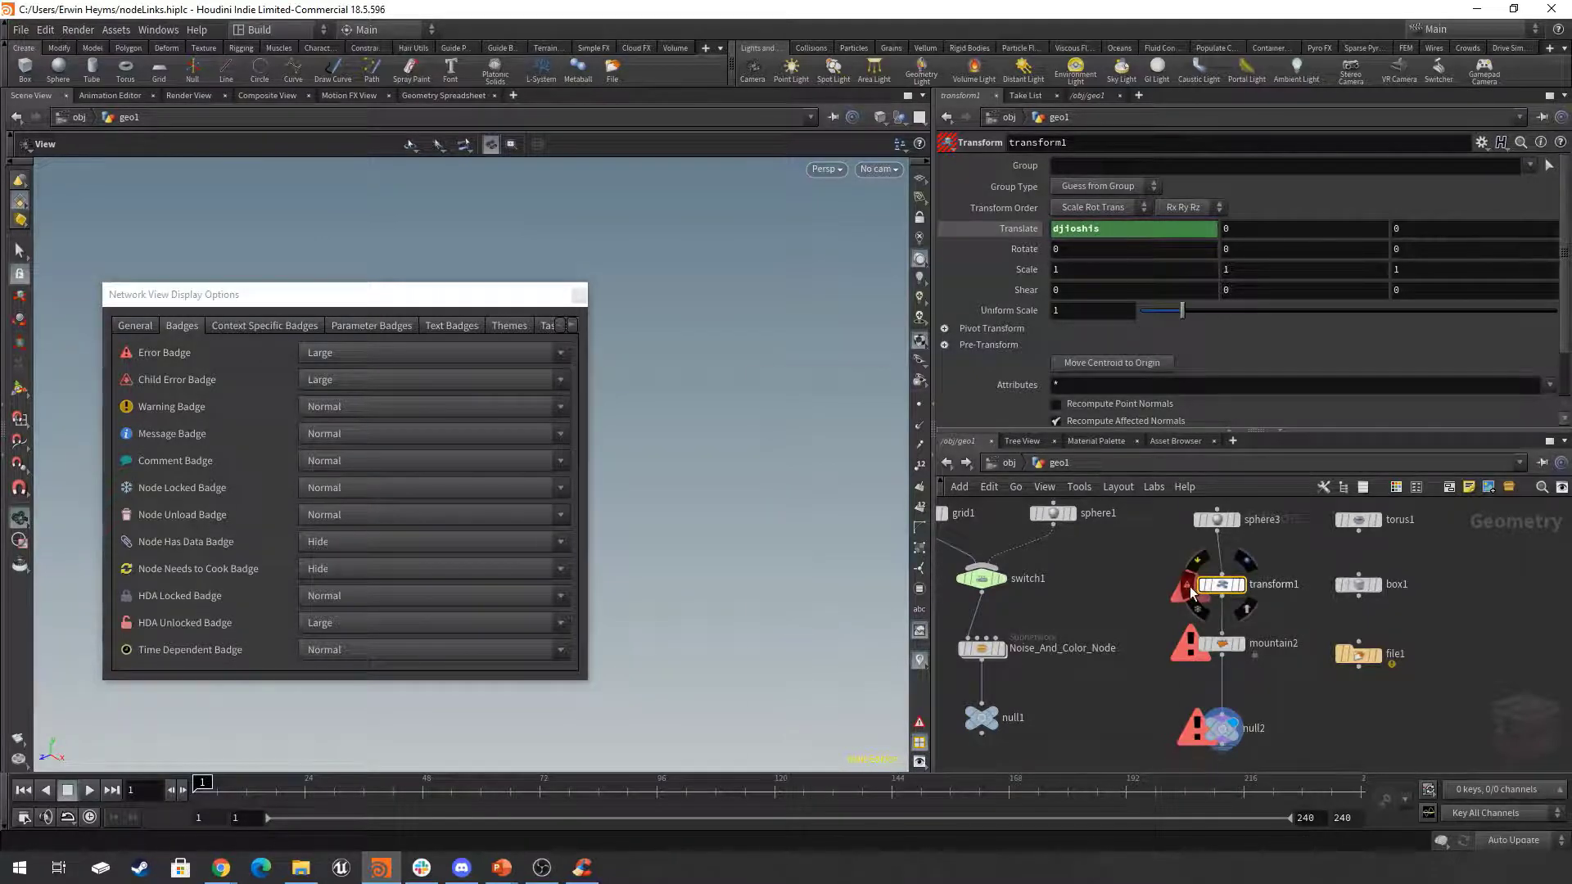
pyautogui.click(1190, 591)
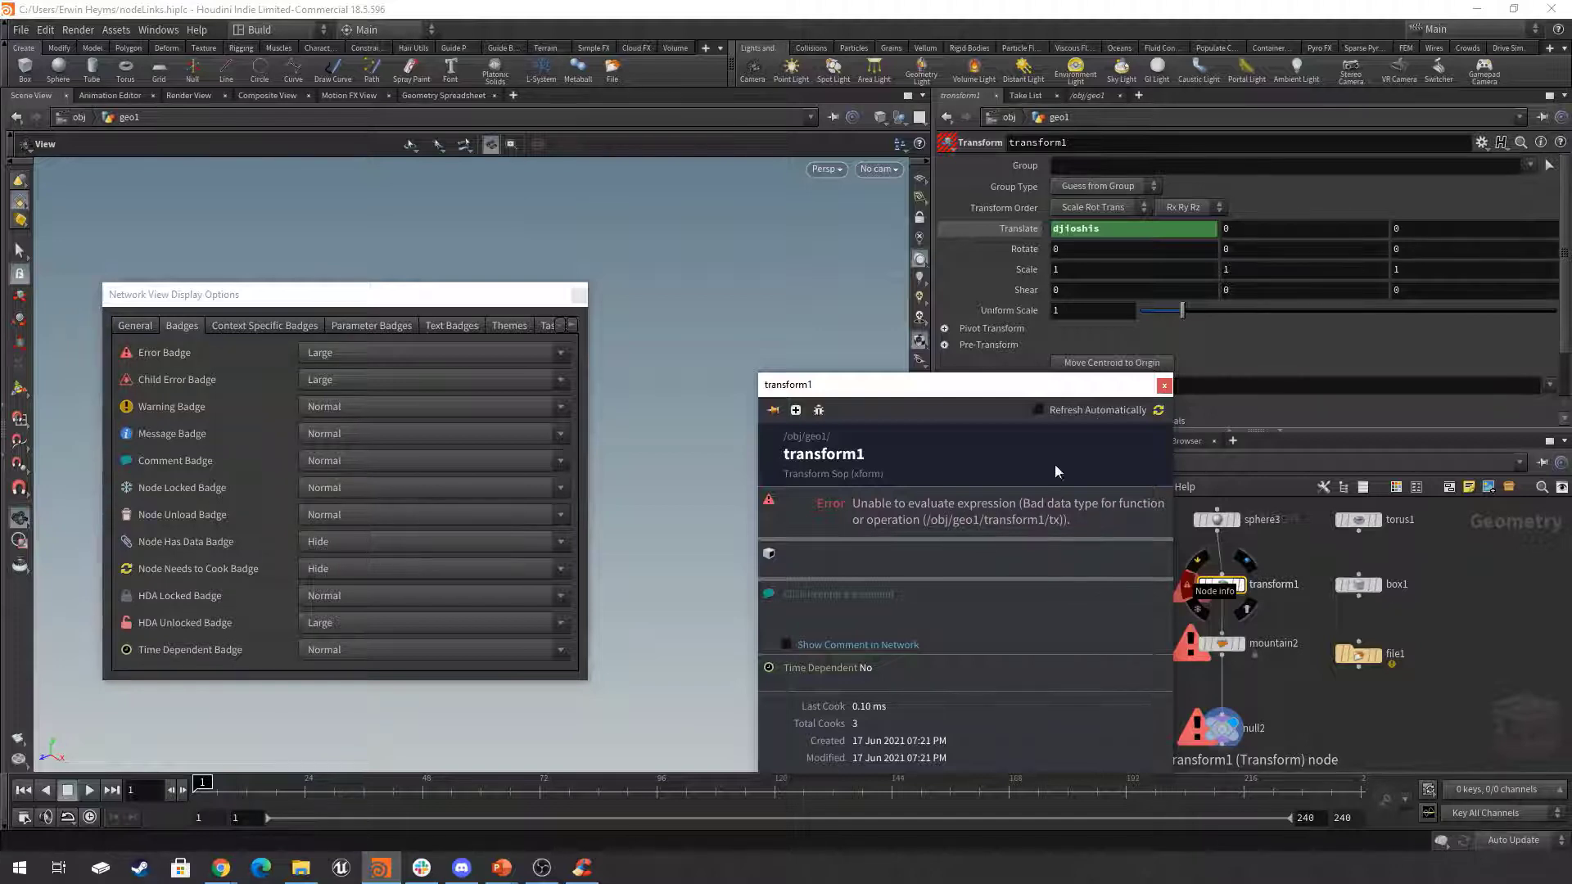
# Close the transform1 info window, delete the transform1 node and move mountain2 and null2 up beneath sphere3.
pyautogui.click(1164, 386)
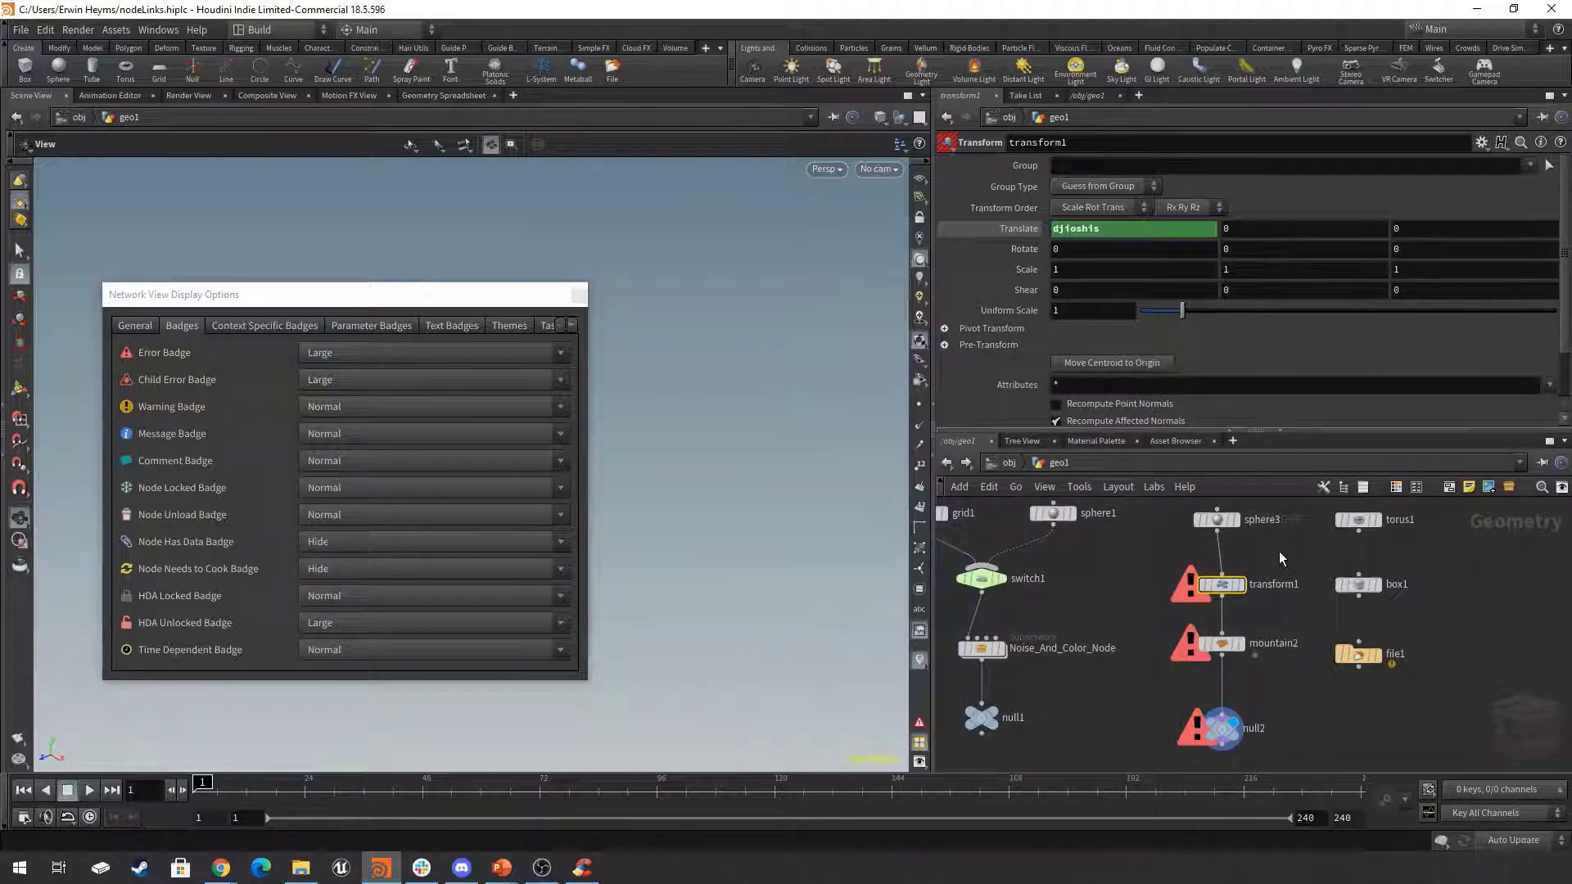
pyautogui.moveTo(1285, 562); pyautogui.dragTo(1277, 556, button='middle')
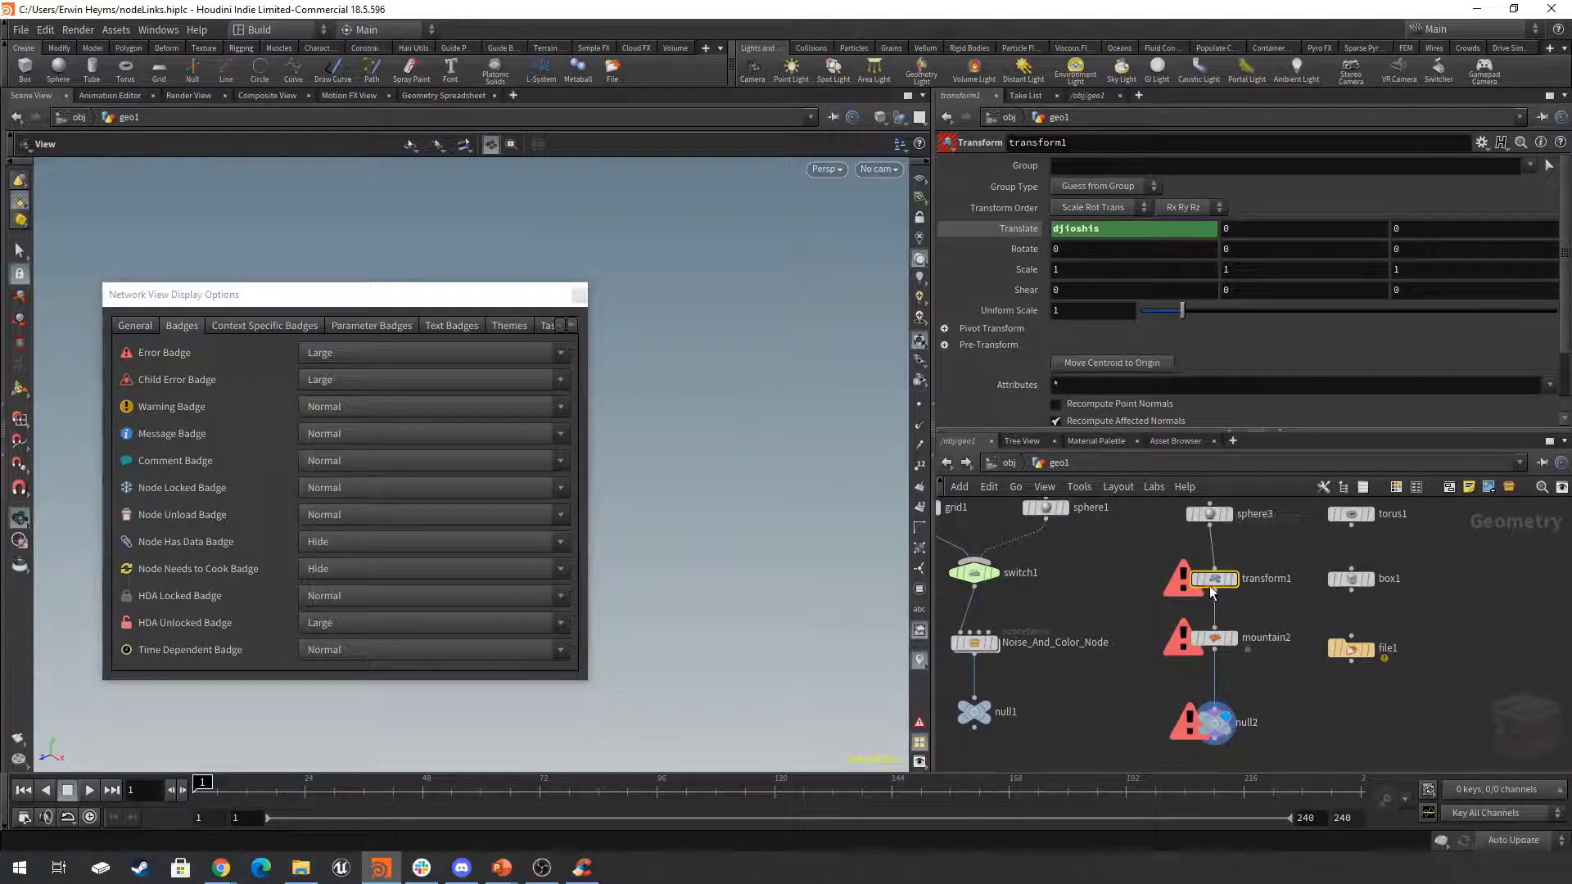
pyautogui.scroll(-10, 1145, 597)
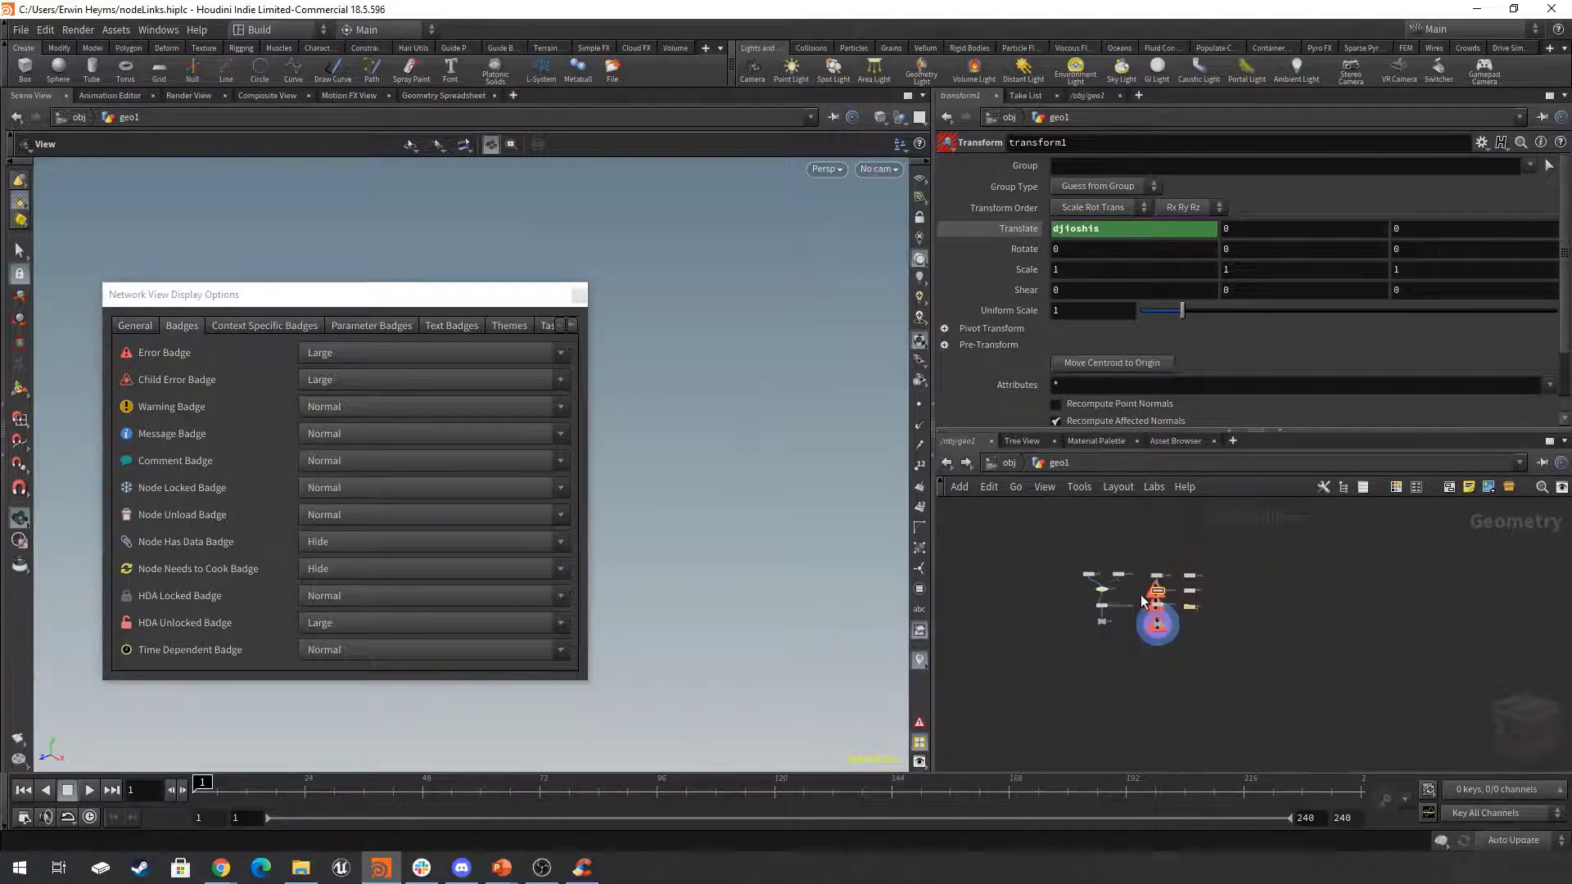
pyautogui.scroll(10, 1155, 618)
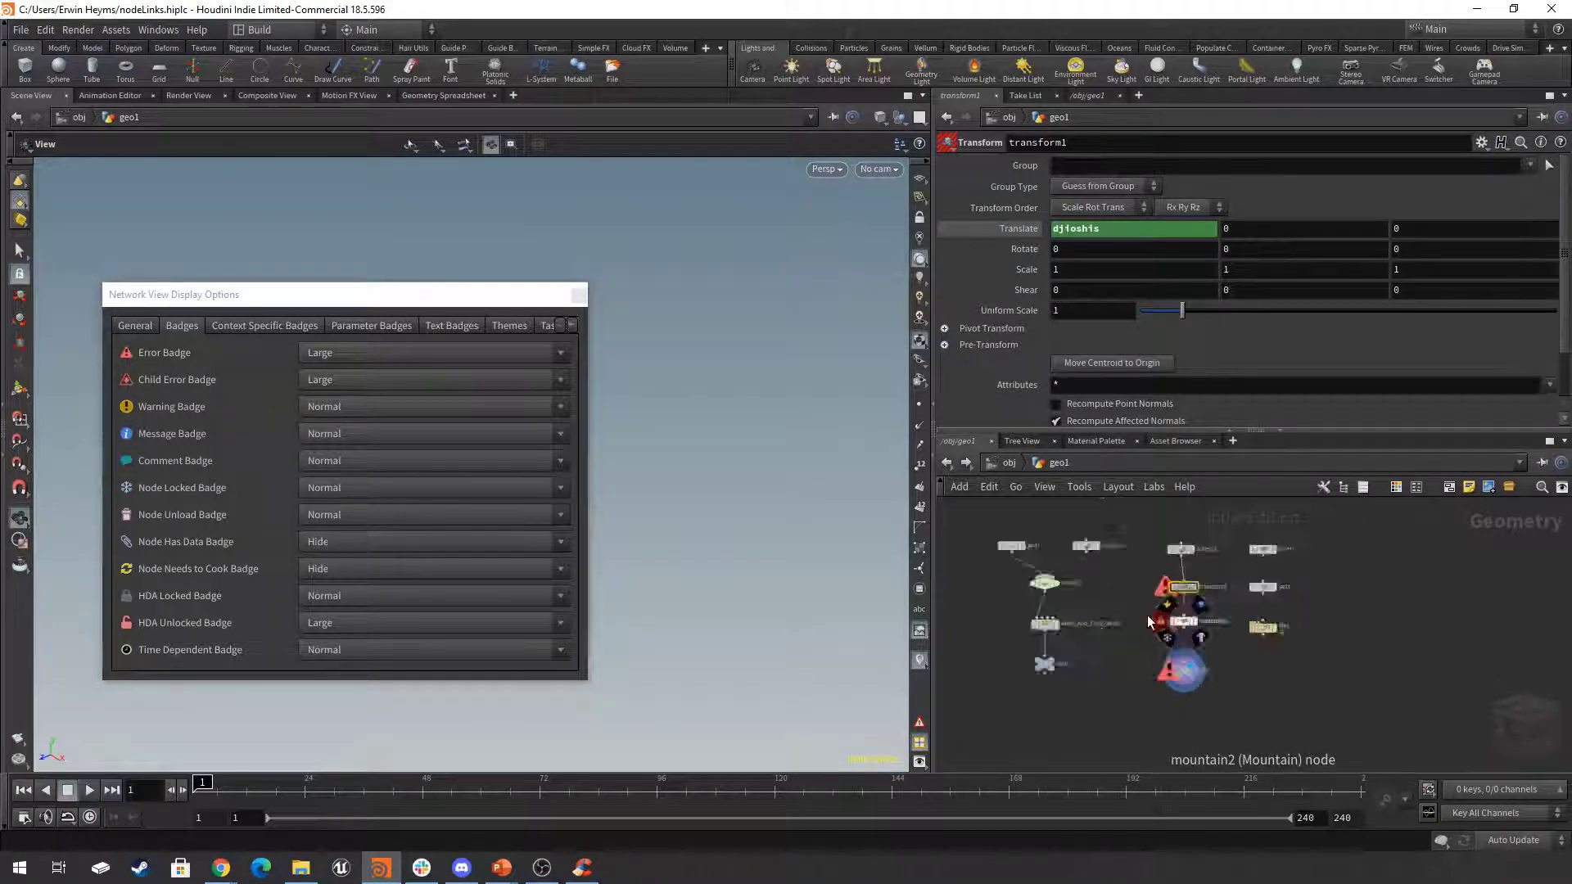
pyautogui.moveTo(1267, 538); pyautogui.dragTo(1158, 739)
pyautogui.moveTo(1252, 597); pyautogui.dragTo(1194, 529)
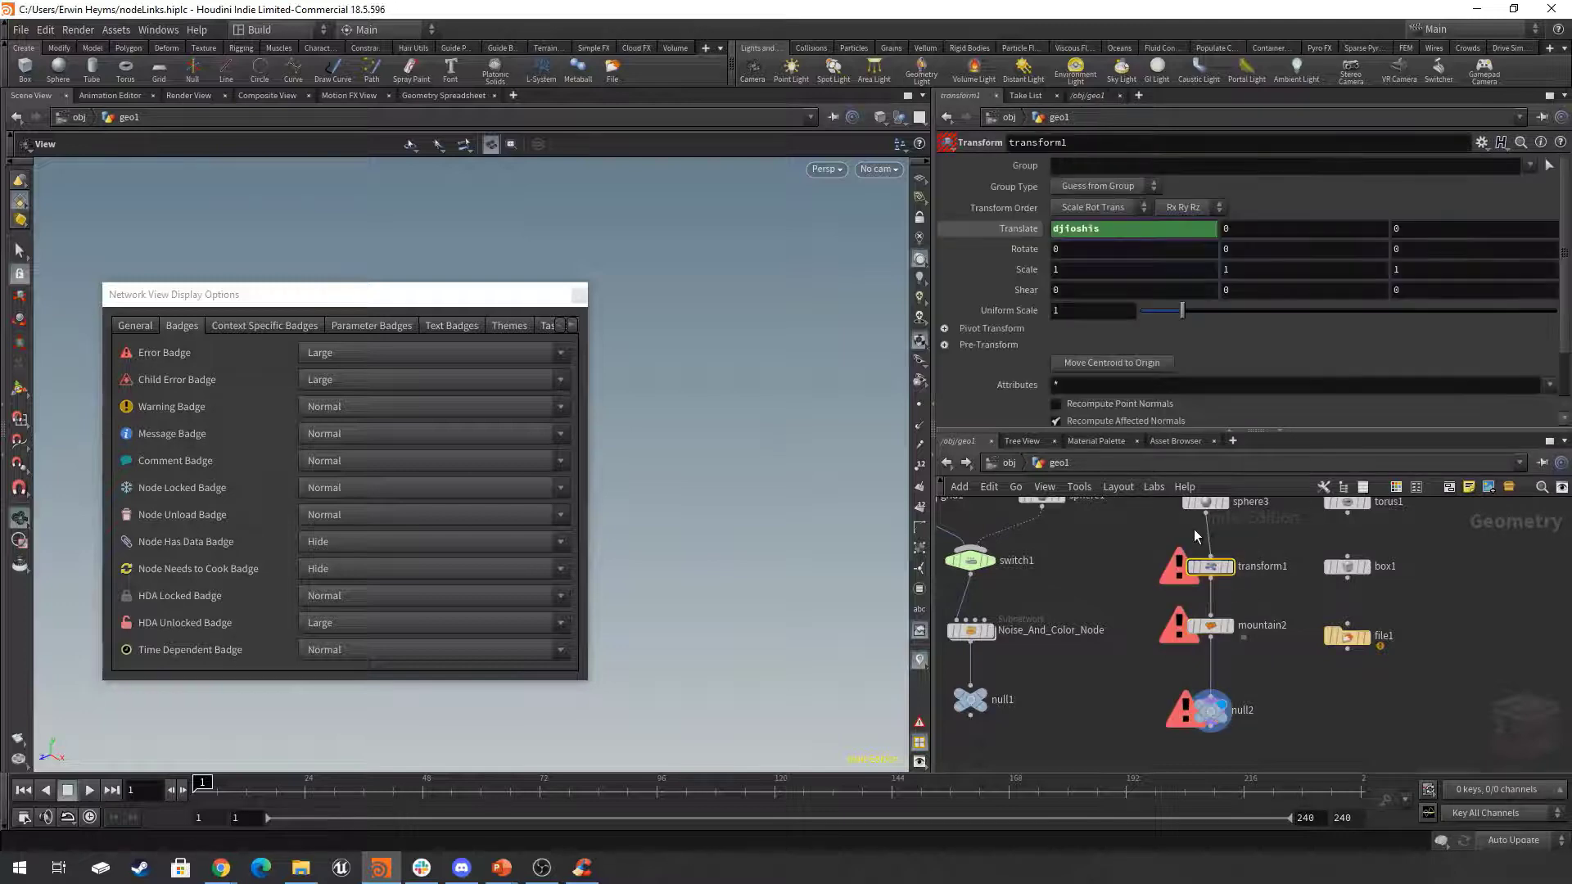
pyautogui.press('Delete')
pyautogui.moveTo(1253, 577); pyautogui.dragTo(1191, 741)
pyautogui.moveTo(1215, 630); pyautogui.dragTo(1211, 568)
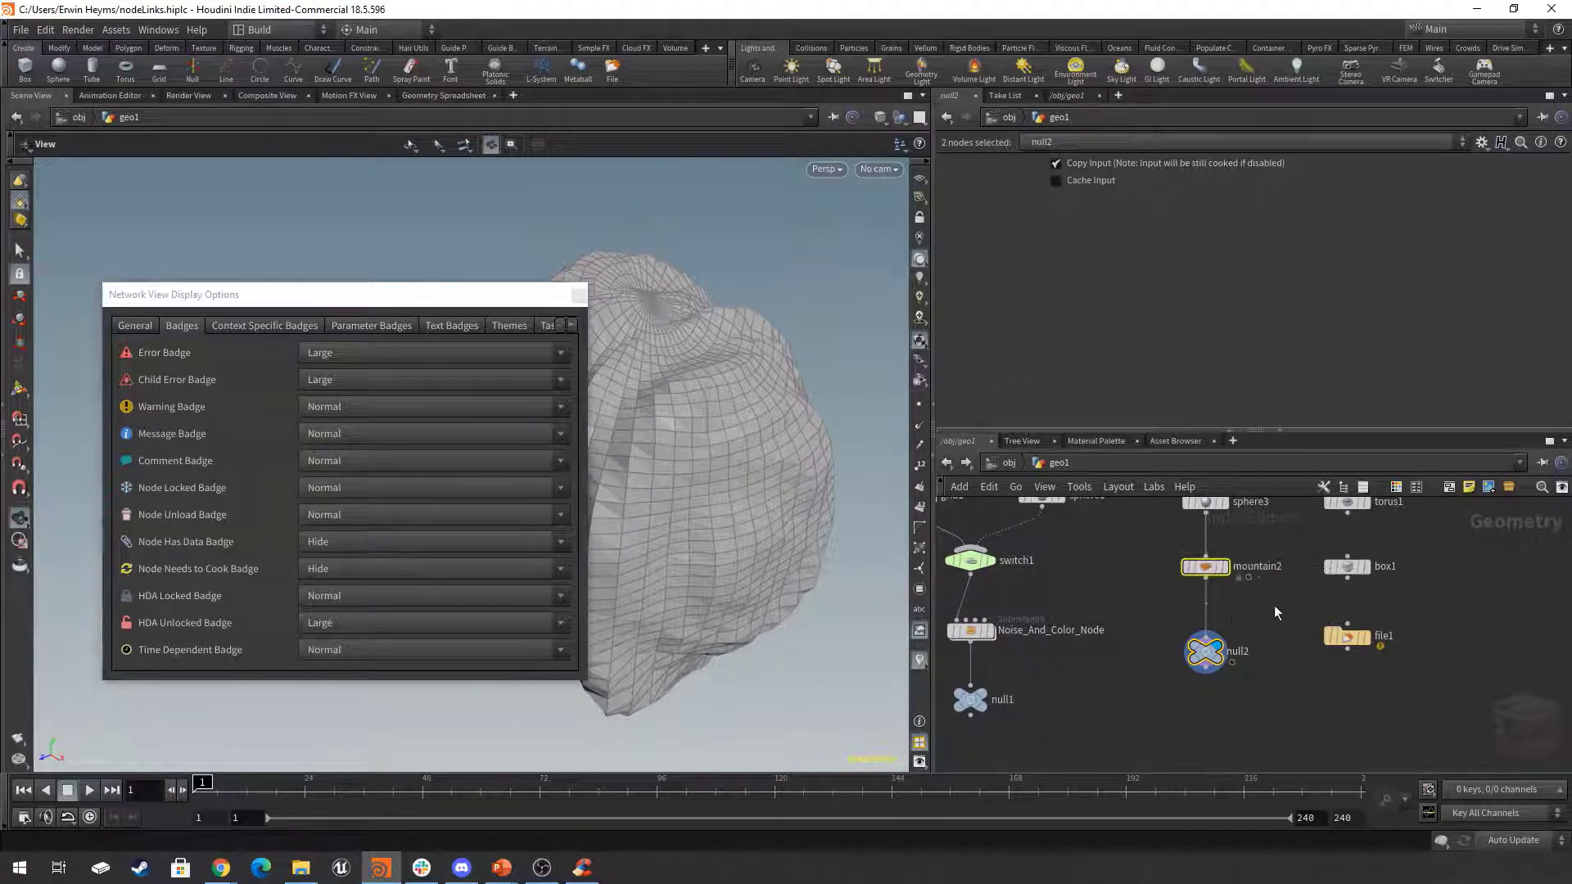
# Display the file1 node, open its node info from the warning badge and place the info window over the viewport.
pyautogui.click(1274, 606)
pyautogui.scroll(-2, 1303, 693)
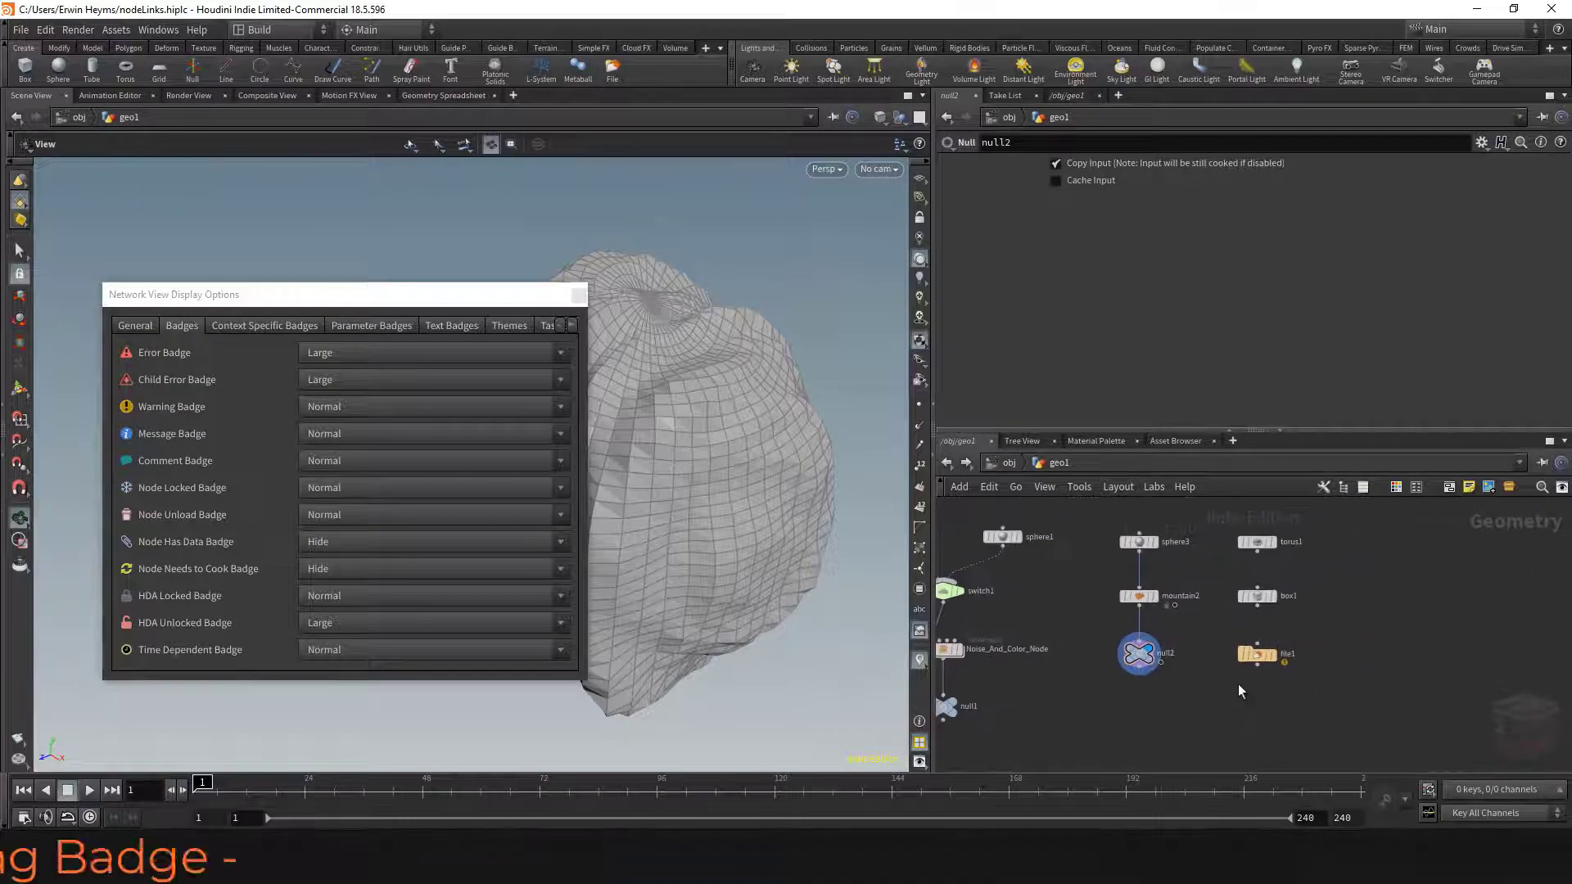
pyautogui.scroll(4, 1238, 685)
pyautogui.click(1178, 660)
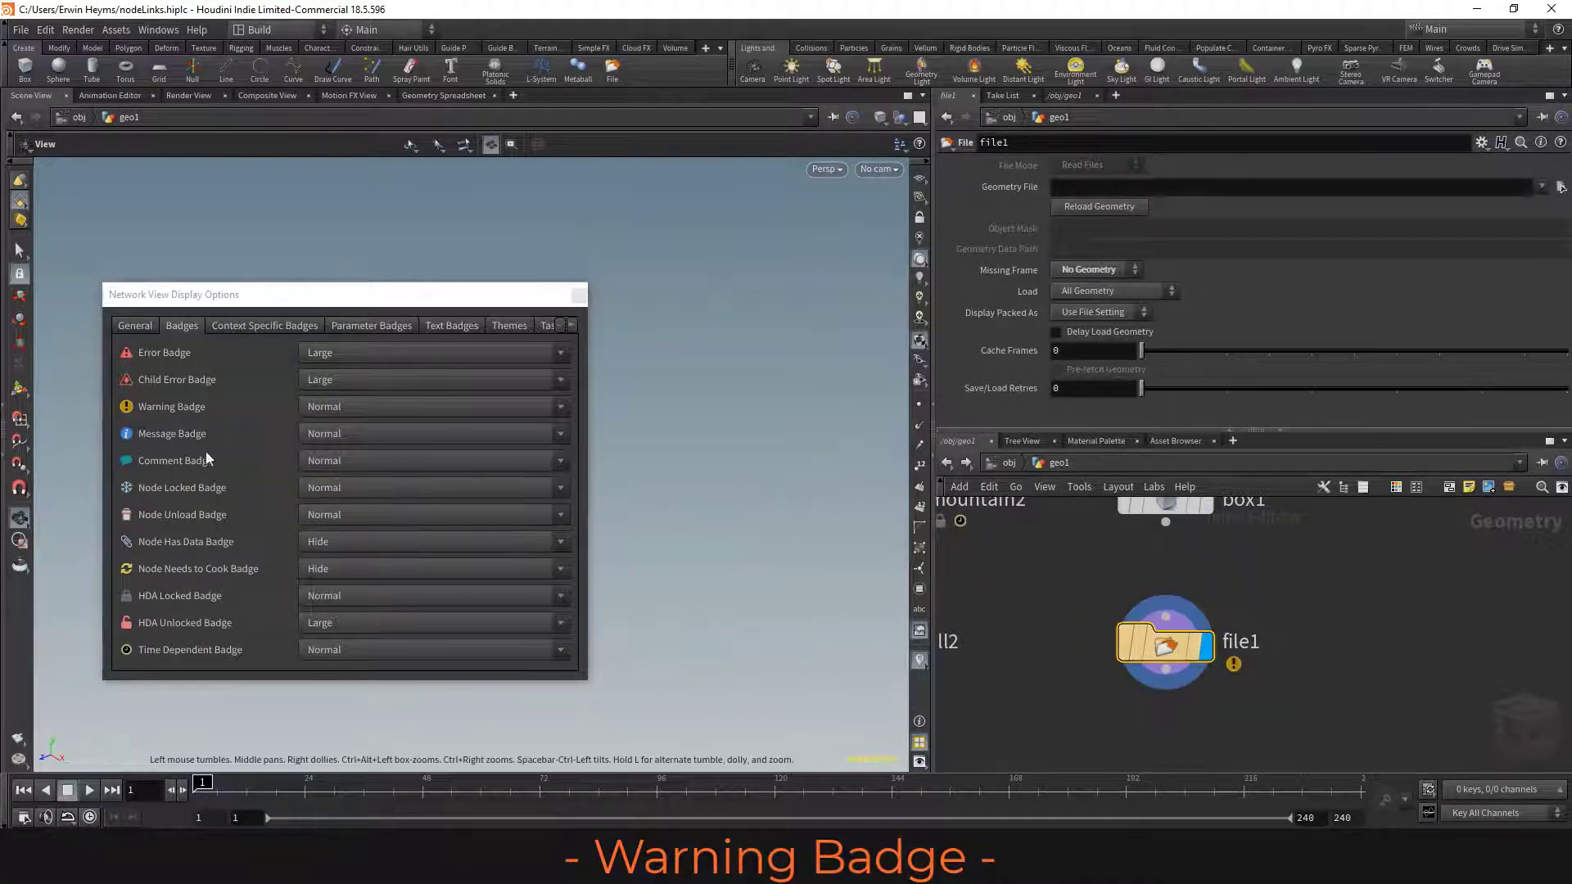
pyautogui.moveTo(1111, 656)
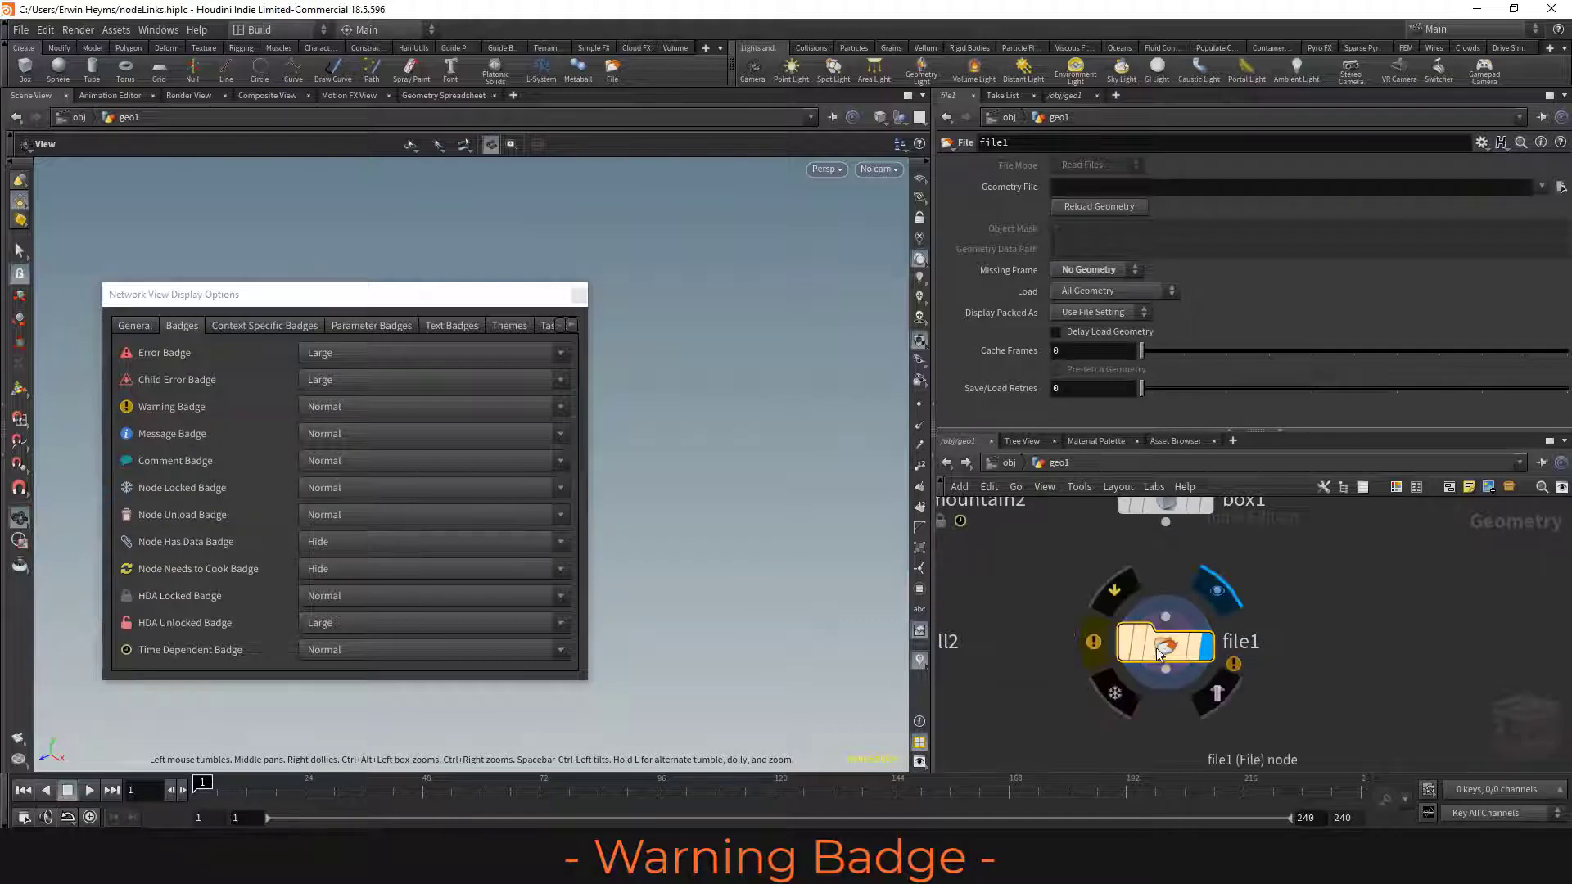
pyautogui.click(1099, 647)
pyautogui.moveTo(1406, 305); pyautogui.dragTo(691, 177)
pyautogui.moveTo(701, 198); pyautogui.dragTo(704, 201)
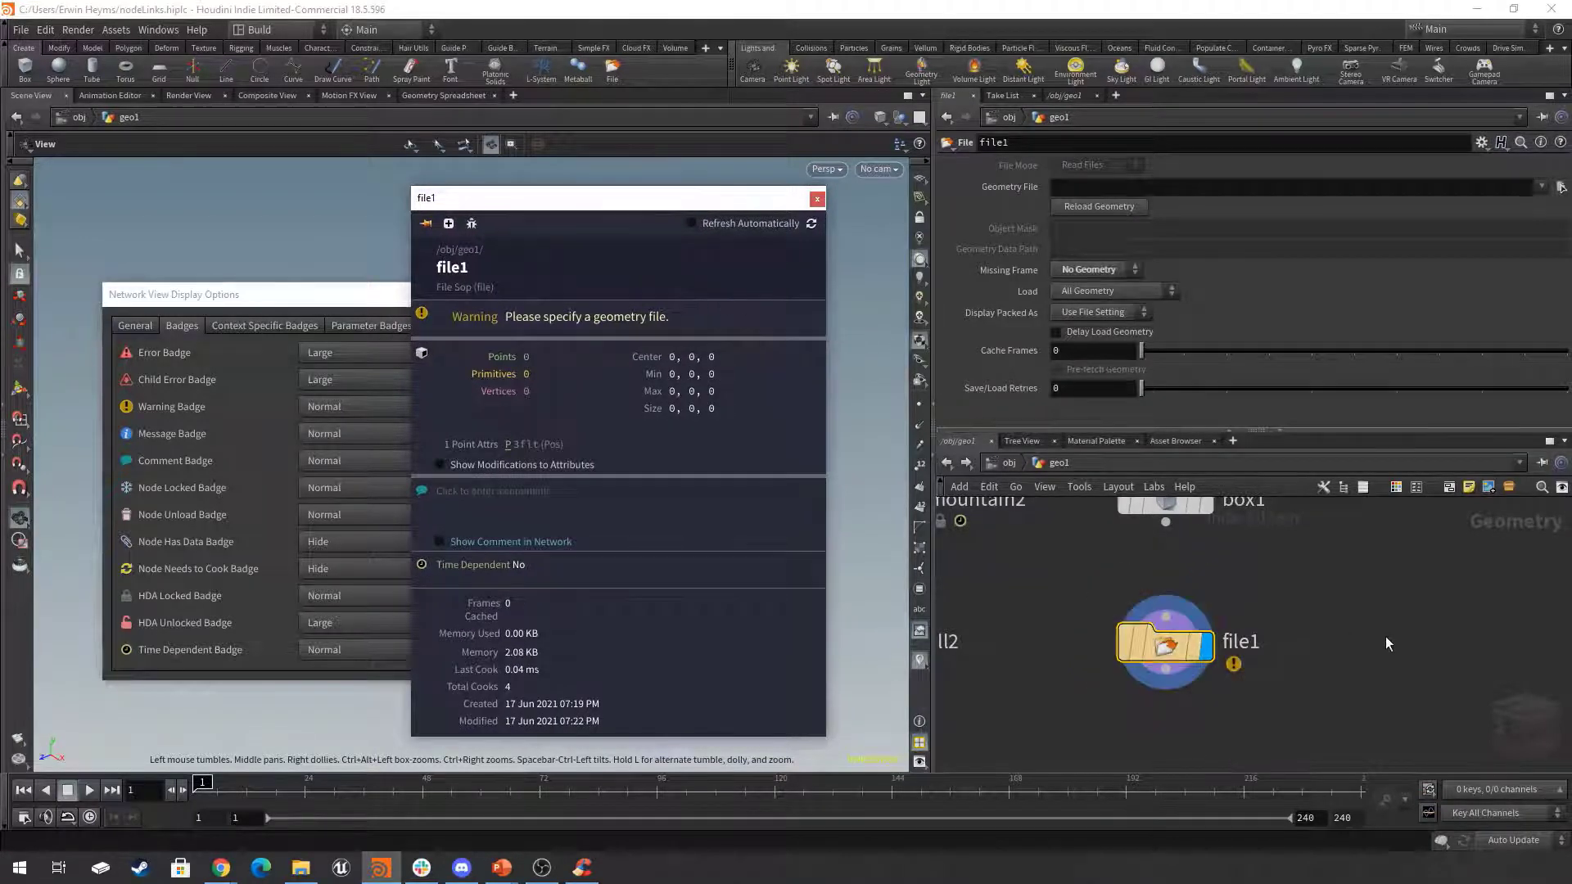
# Reopen file1's node info and pin the window over the viewport.
pyautogui.scroll(-5, 1386, 636)
pyautogui.moveTo(1314, 627); pyautogui.dragTo(1333, 650, button='middle')
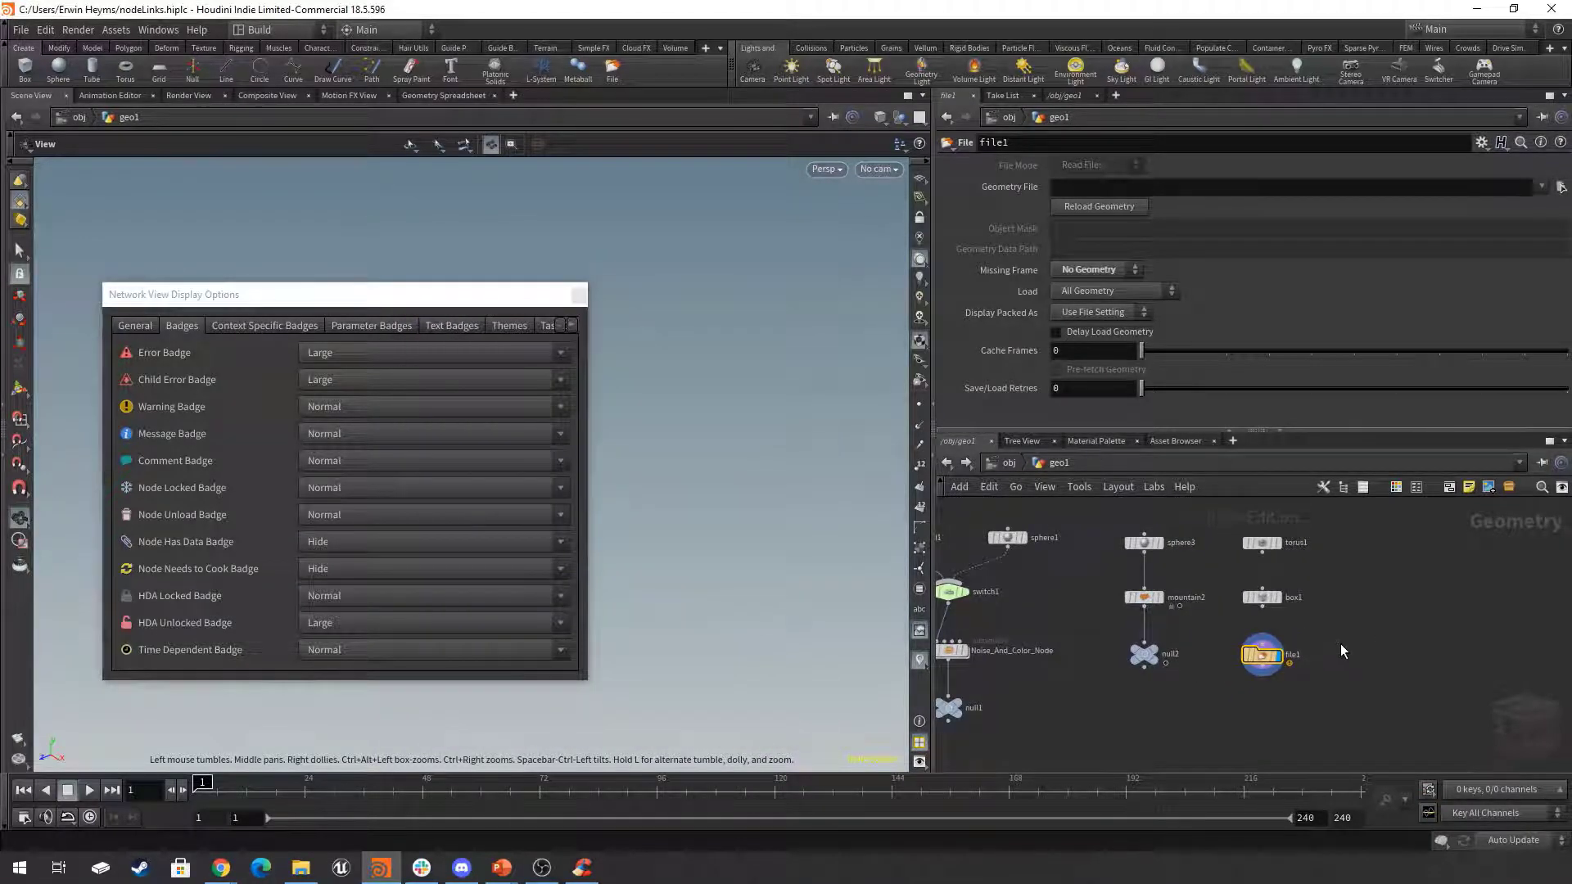
pyautogui.click(1234, 654)
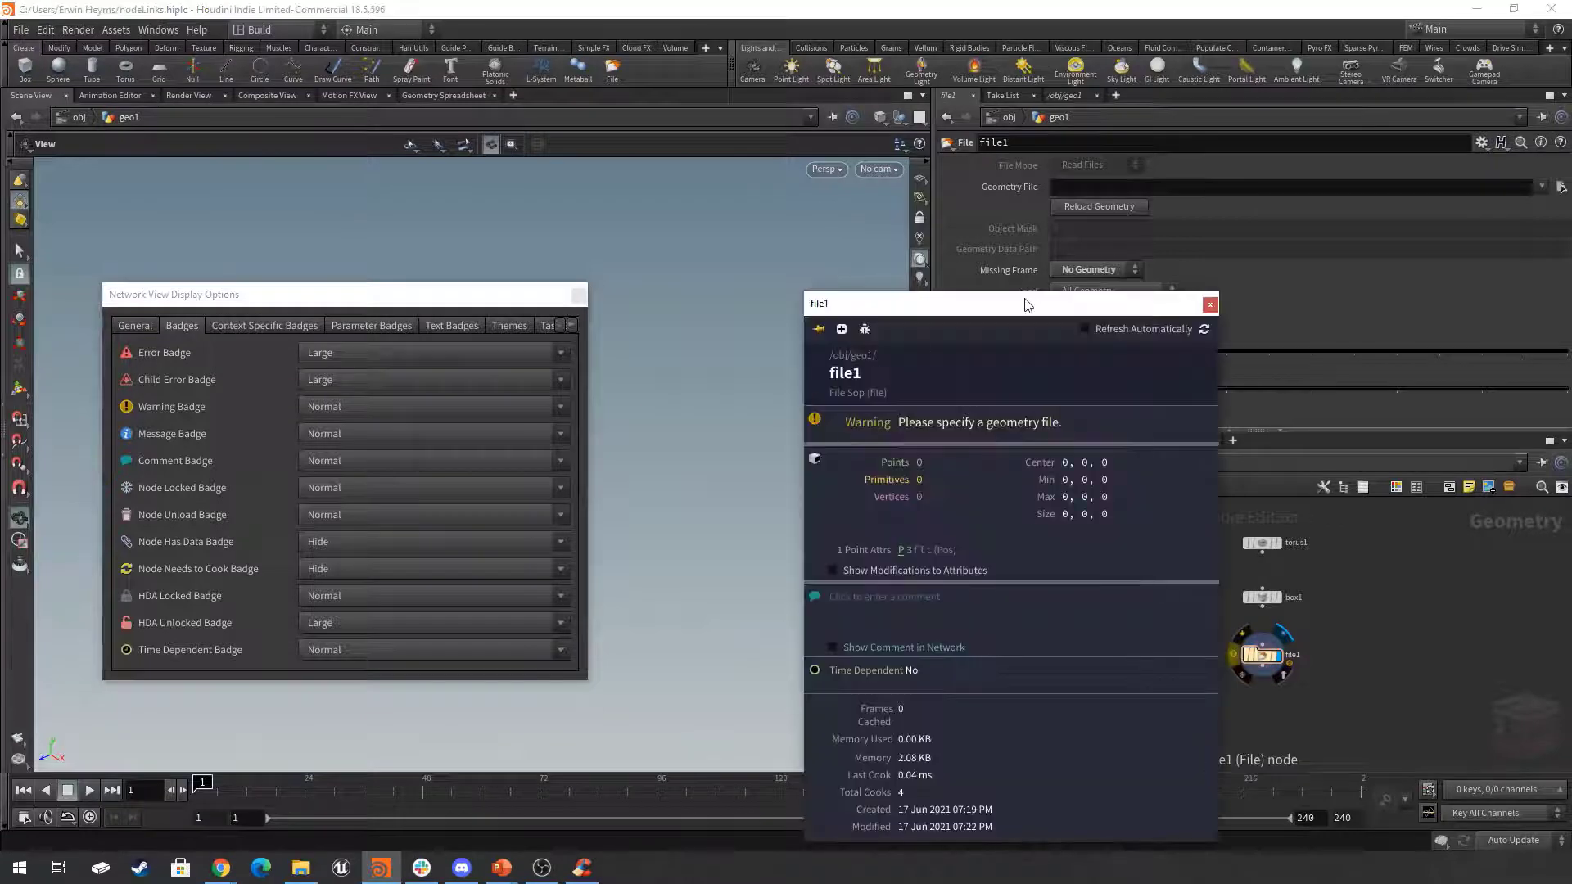
pyautogui.moveTo(1028, 204); pyautogui.dragTo(675, 184)
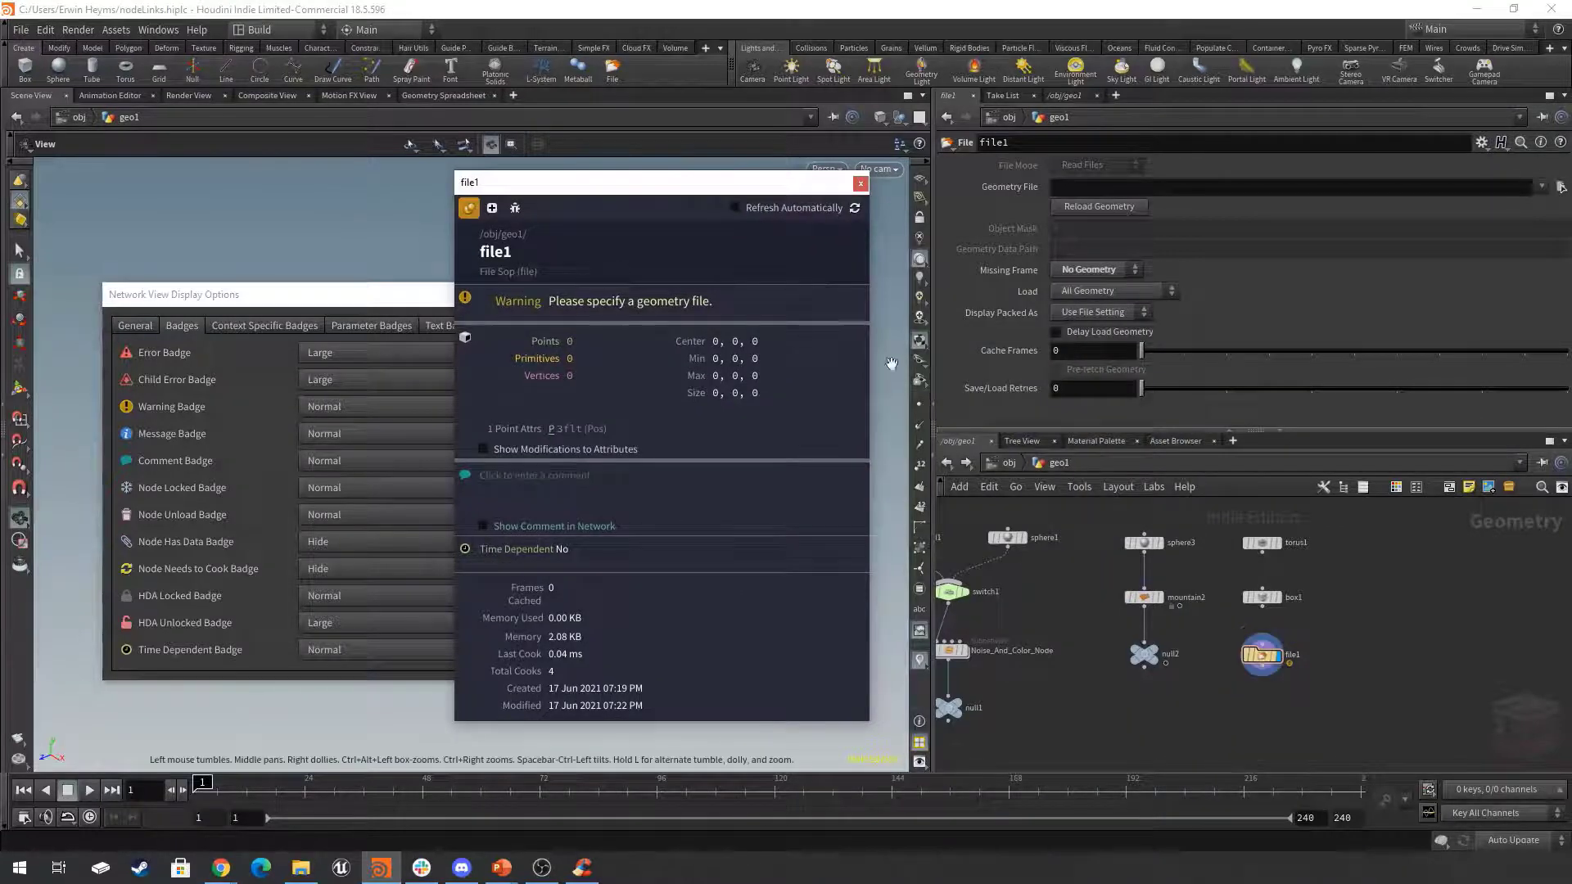
pyautogui.scroll(2, 1293, 717)
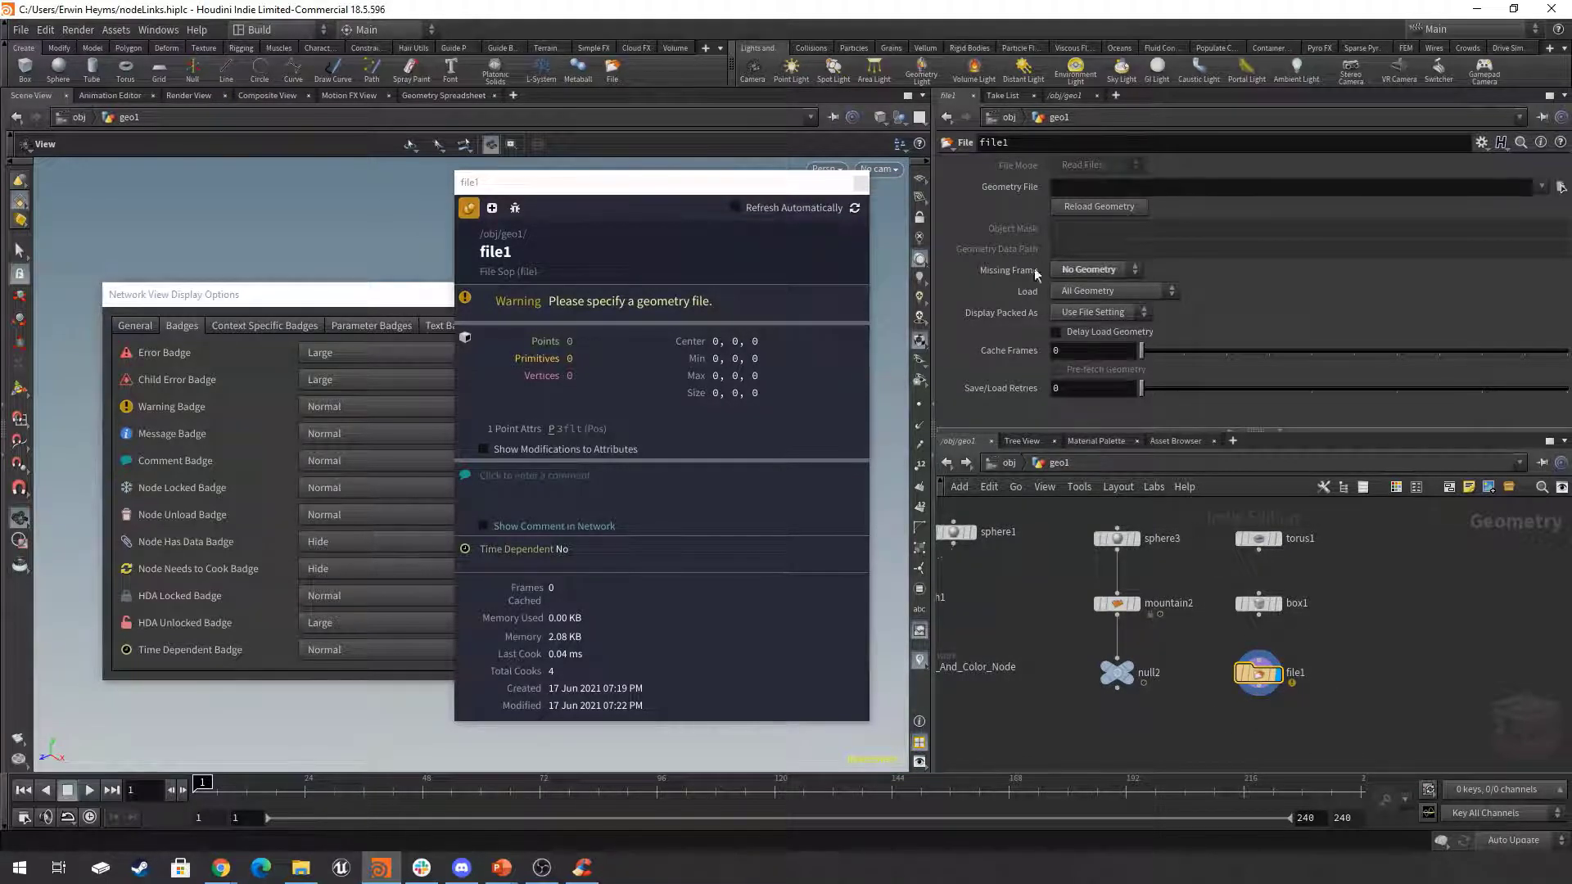
# Review file1's Missing Frame options and move the file1 node to the right of box1.
pyautogui.click(1083, 272)
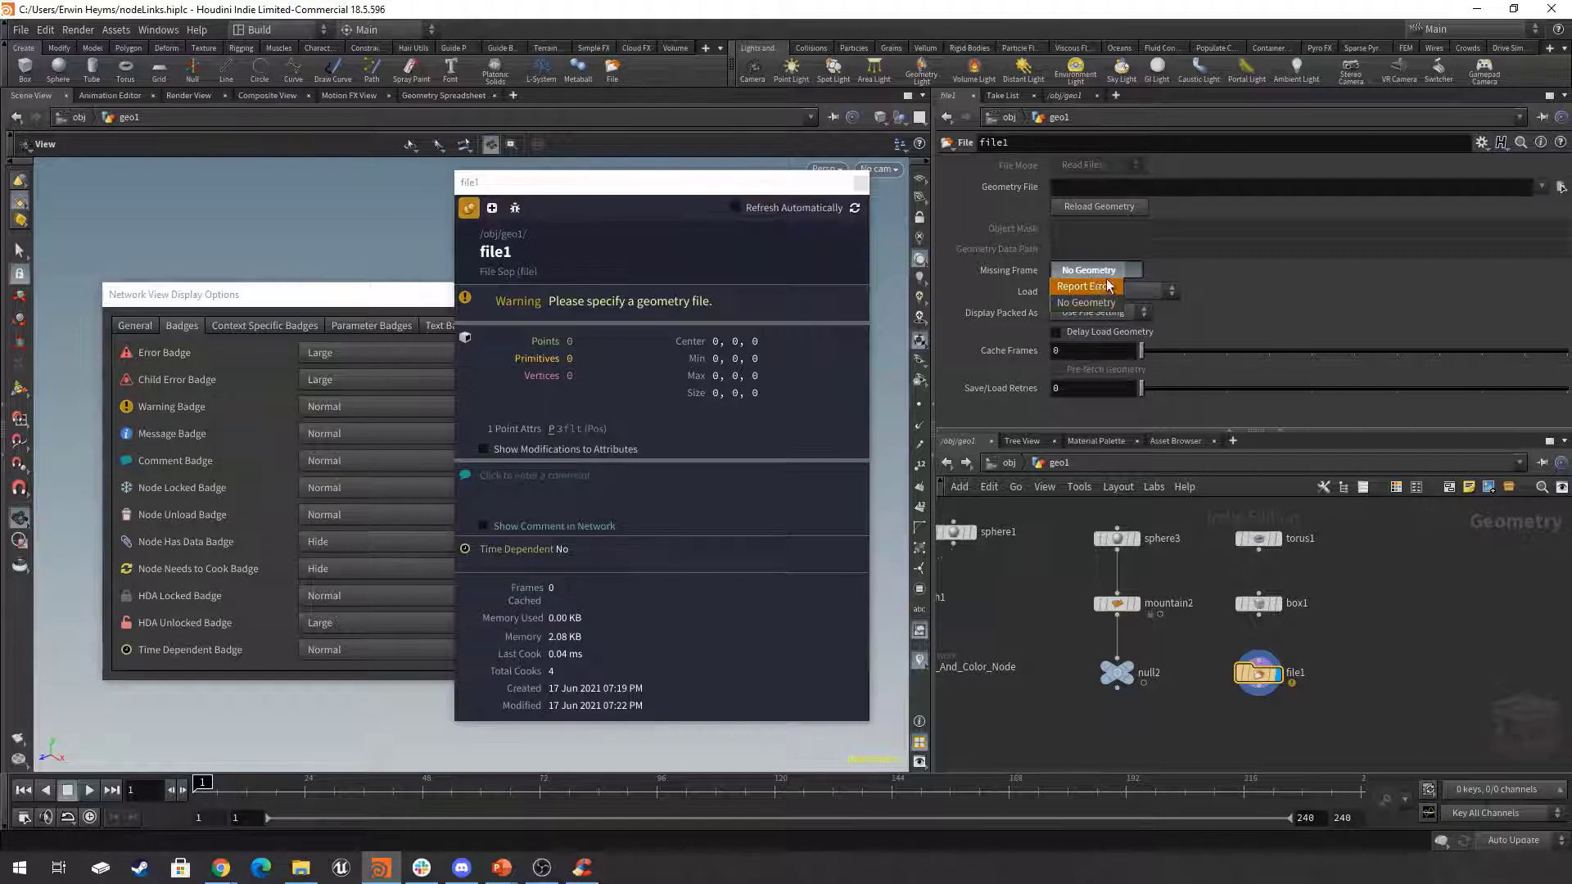
pyautogui.click(1099, 268)
pyautogui.scroll(2, 1281, 716)
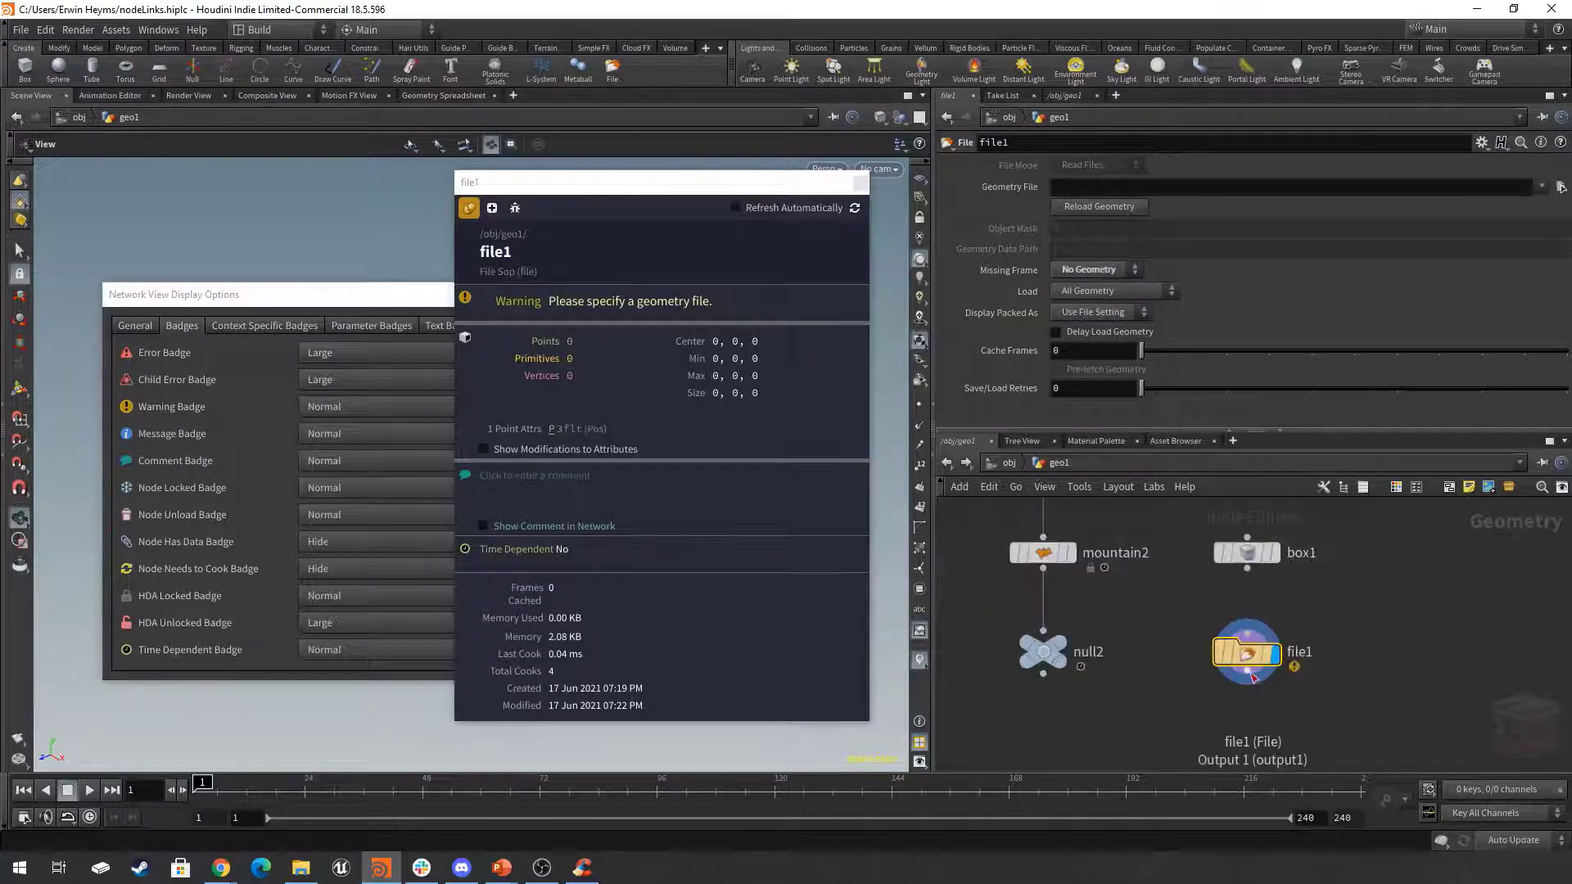
pyautogui.scroll(-2, 1273, 683)
pyautogui.moveTo(1265, 662); pyautogui.dragTo(1404, 603)
pyautogui.moveTo(1404, 665); pyautogui.dragTo(1346, 701, button='middle')
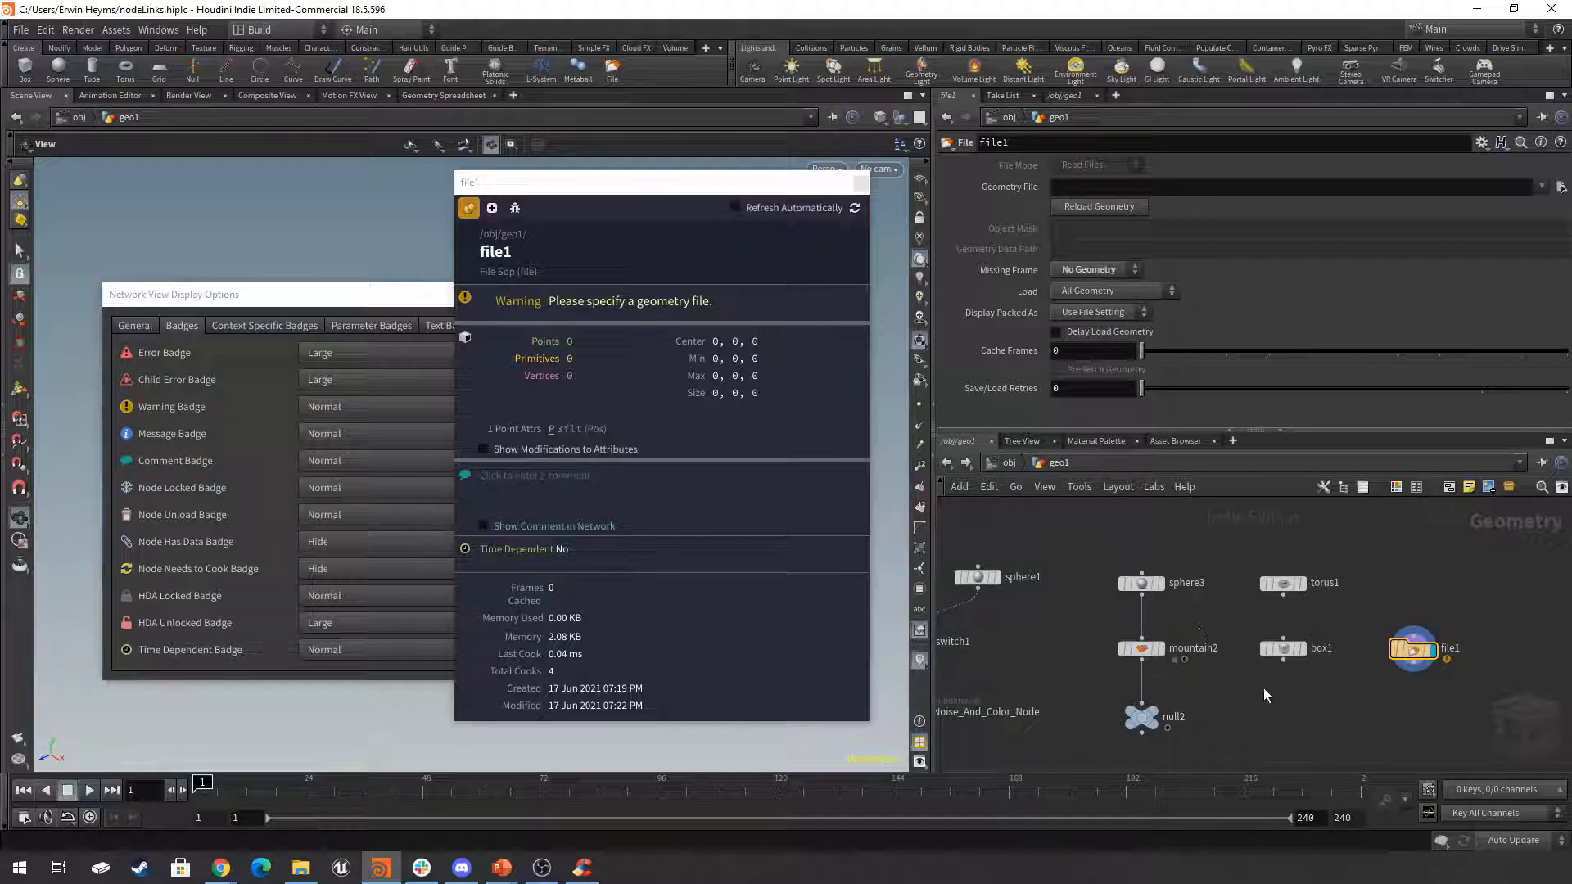
# Try to move box1 further down and wire file1's output into its input.
pyautogui.moveTo(1290, 655); pyautogui.dragTo(1288, 718)
pyautogui.moveTo(1404, 715); pyautogui.dragTo(1401, 701, button='middle')
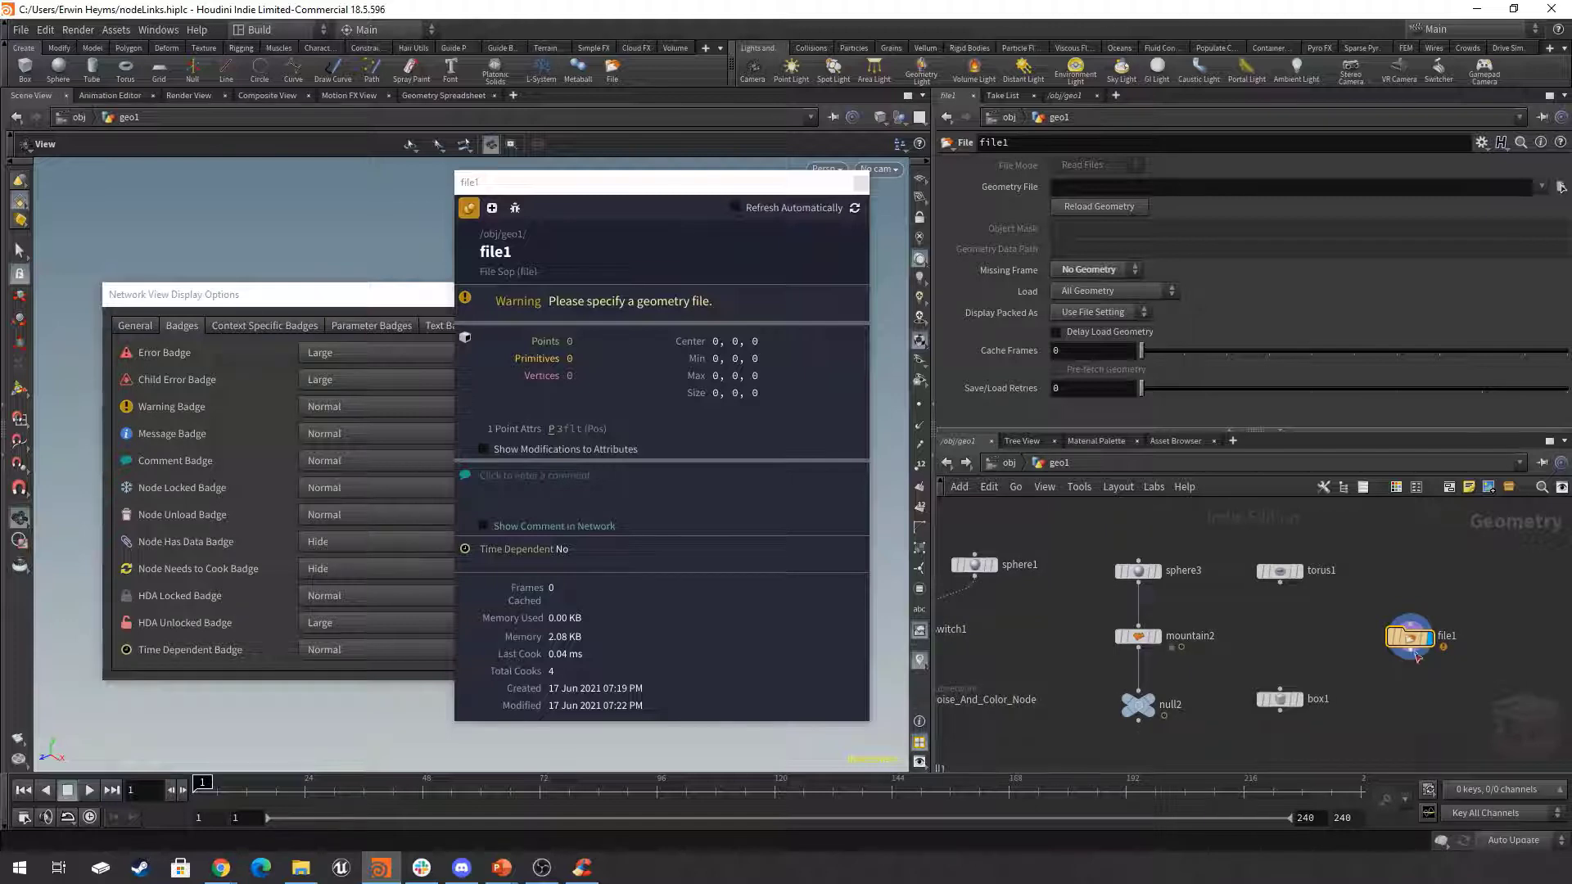
pyautogui.moveTo(1417, 655); pyautogui.dragTo(1291, 653)
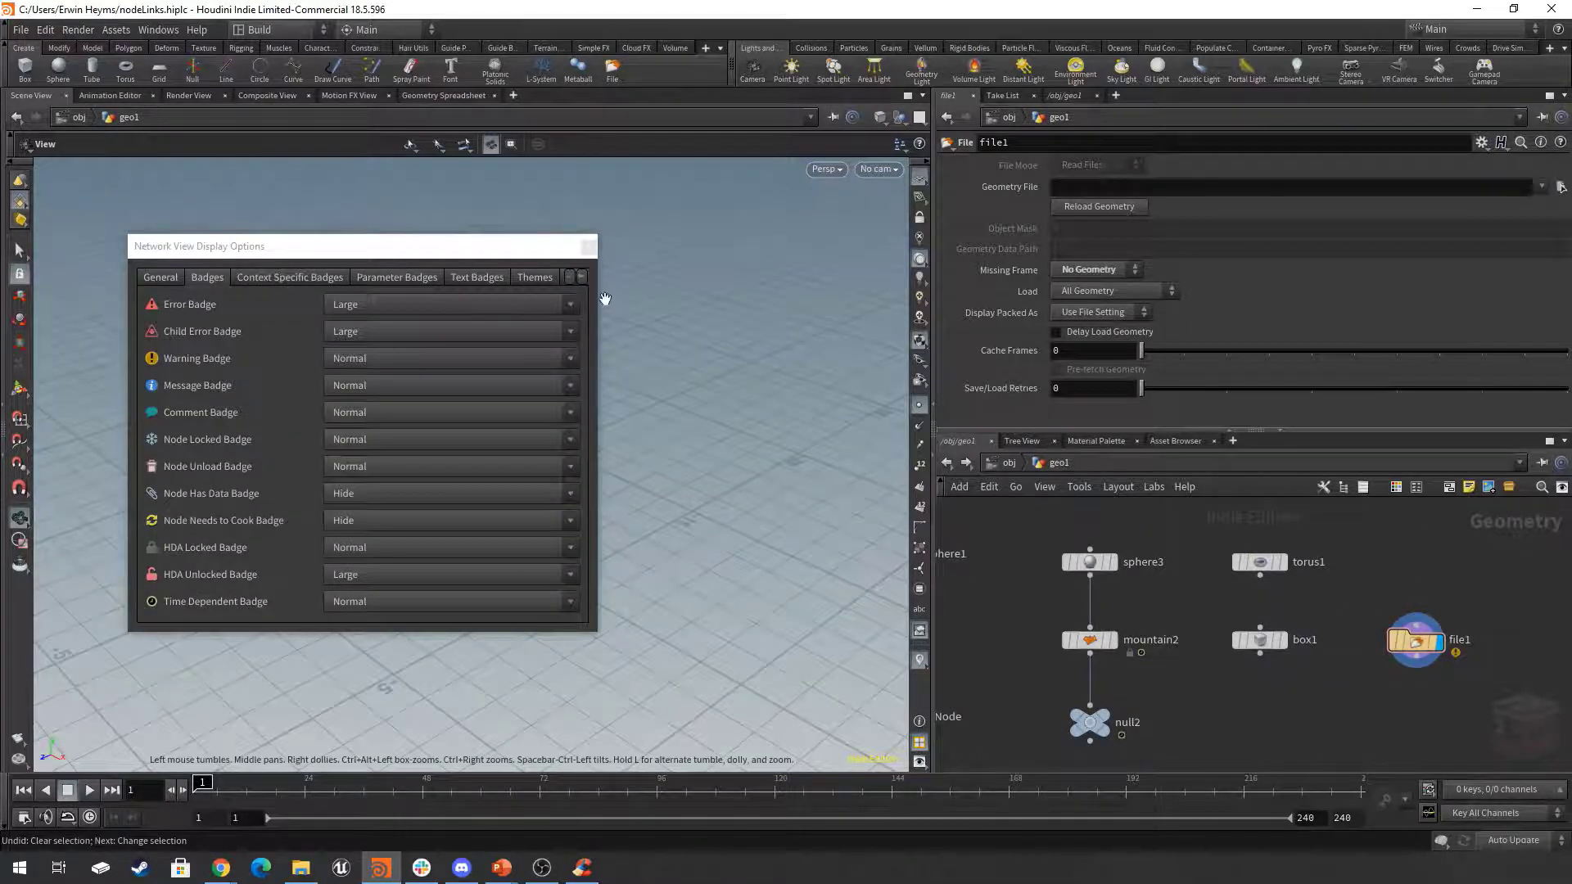
# Narrow the Network View Display Options window and move it to the edge of the viewport.
pyautogui.moveTo(600, 297); pyautogui.dragTo(424, 297)
pyautogui.moveTo(371, 249); pyautogui.dragTo(282, 368)
pyautogui.moveTo(1320, 591); pyautogui.dragTo(1422, 597, button='middle')
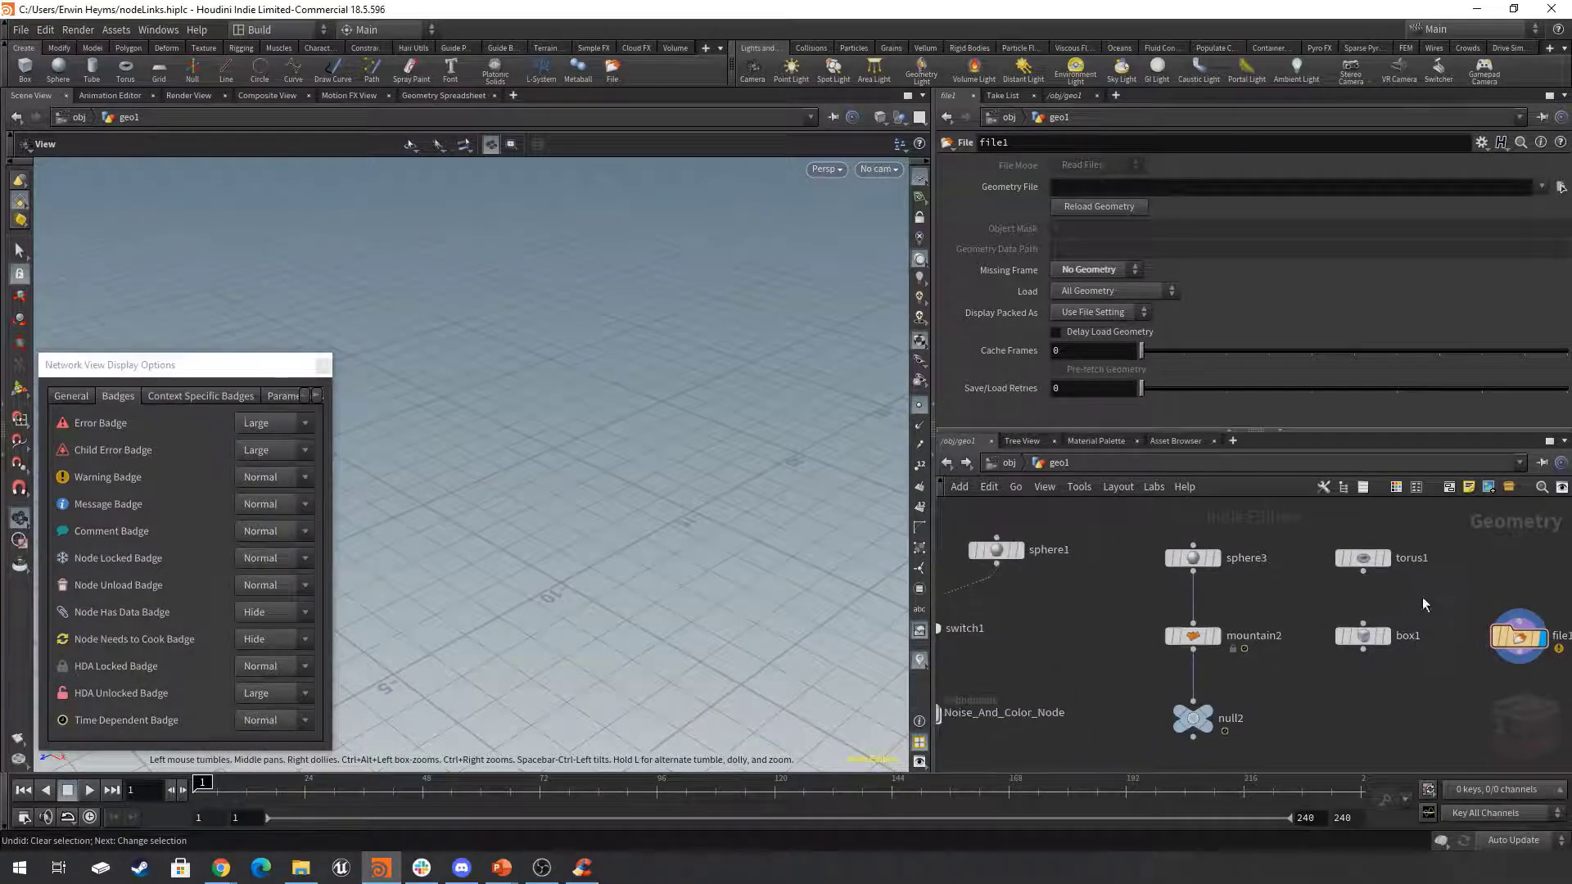
# Select and display box1, and switch the display to torus1 with the viewport framed on it.
pyautogui.click(1372, 638)
pyautogui.click(1373, 640)
pyautogui.moveTo(621, 502); pyautogui.dragTo(575, 485)
pyautogui.scroll(2, 1396, 611)
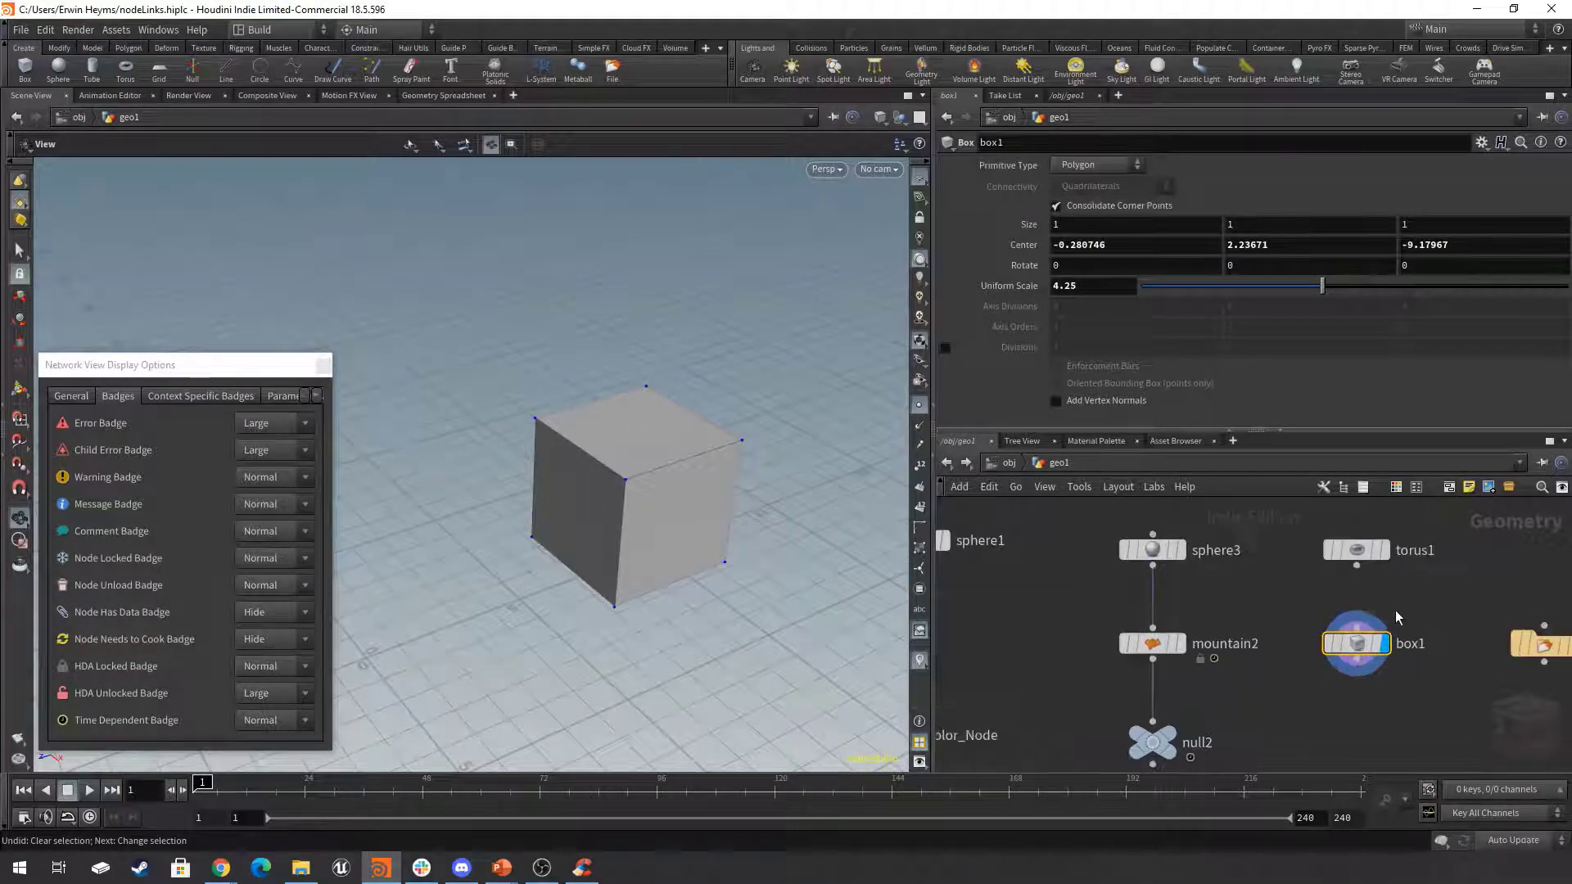
pyautogui.moveTo(1315, 676)
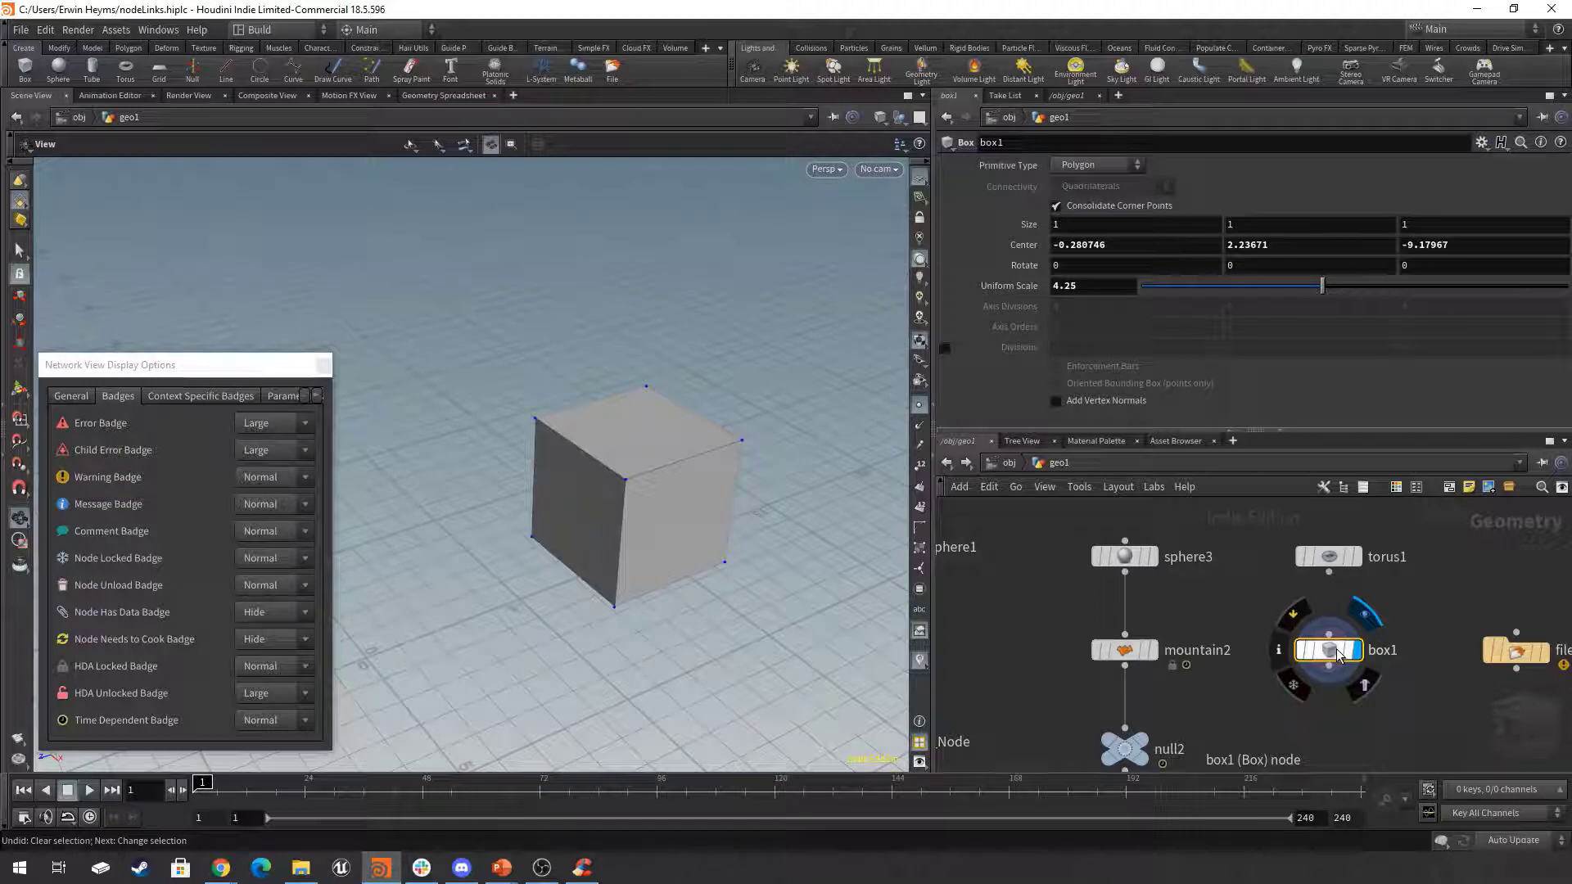
pyautogui.click(1357, 557)
pyautogui.hotkey('space', 'f')
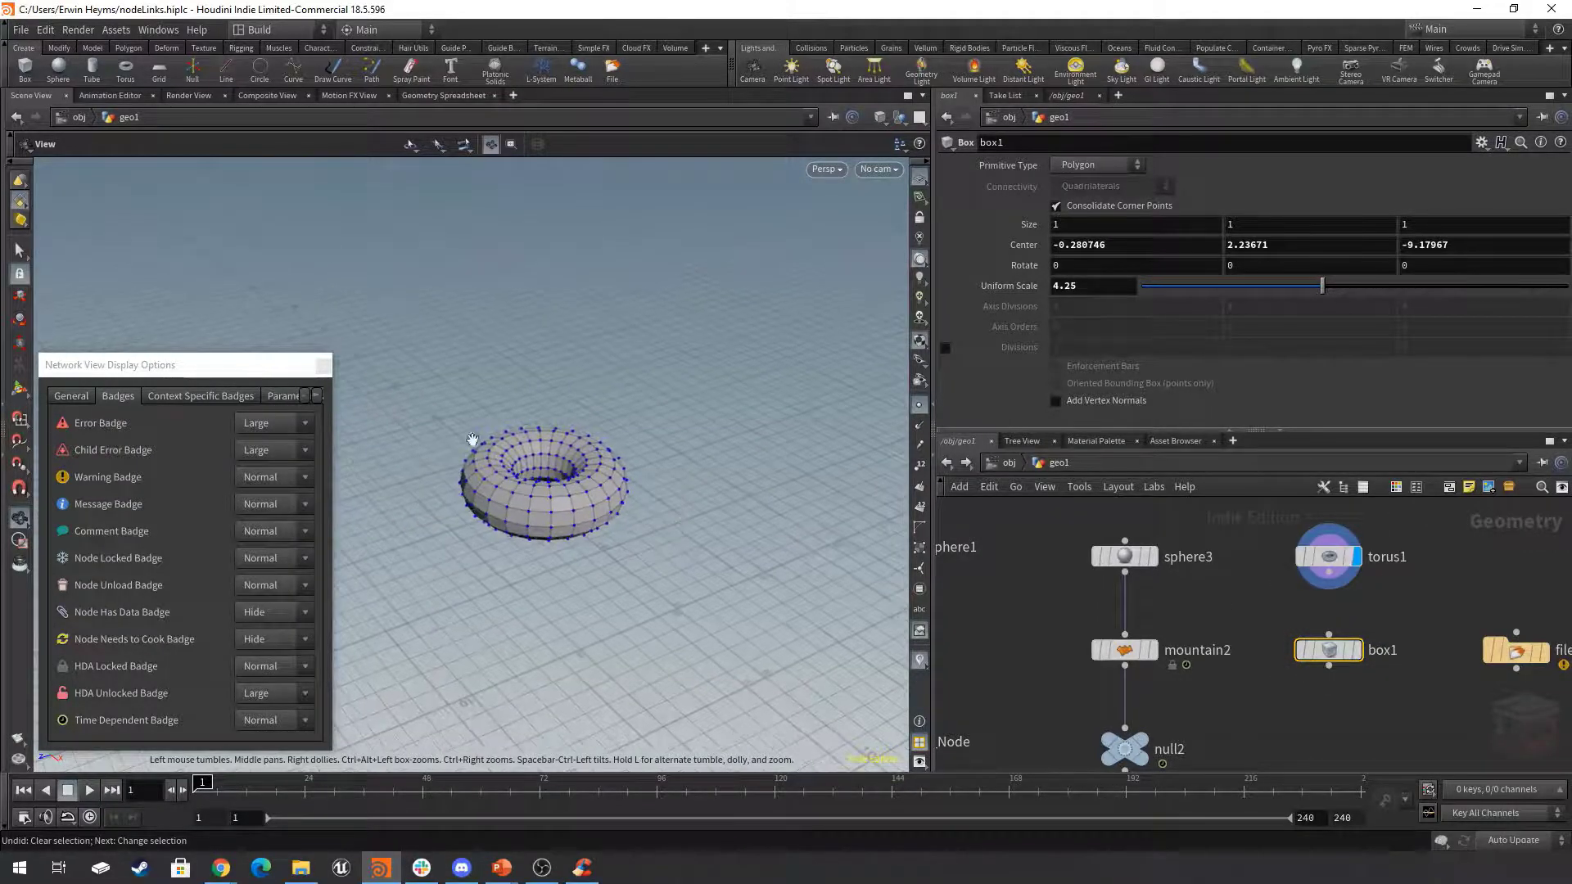
# Wire torus1 into box1, display box1 and turn on torus1's template flag.
pyautogui.click(1350, 575)
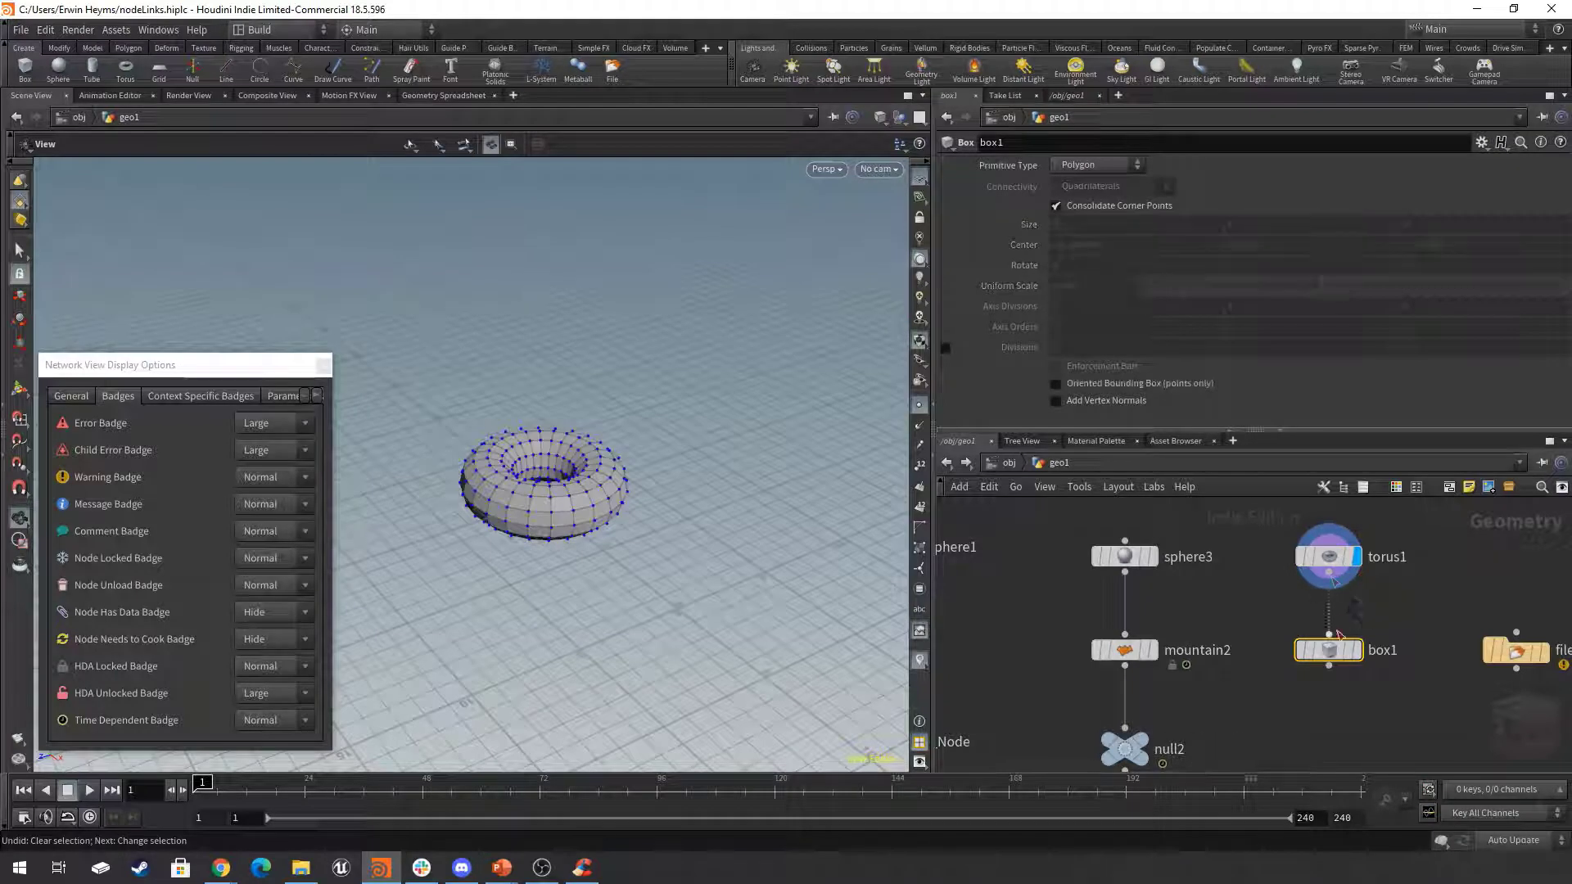
pyautogui.click(1354, 701)
pyautogui.click(1357, 651)
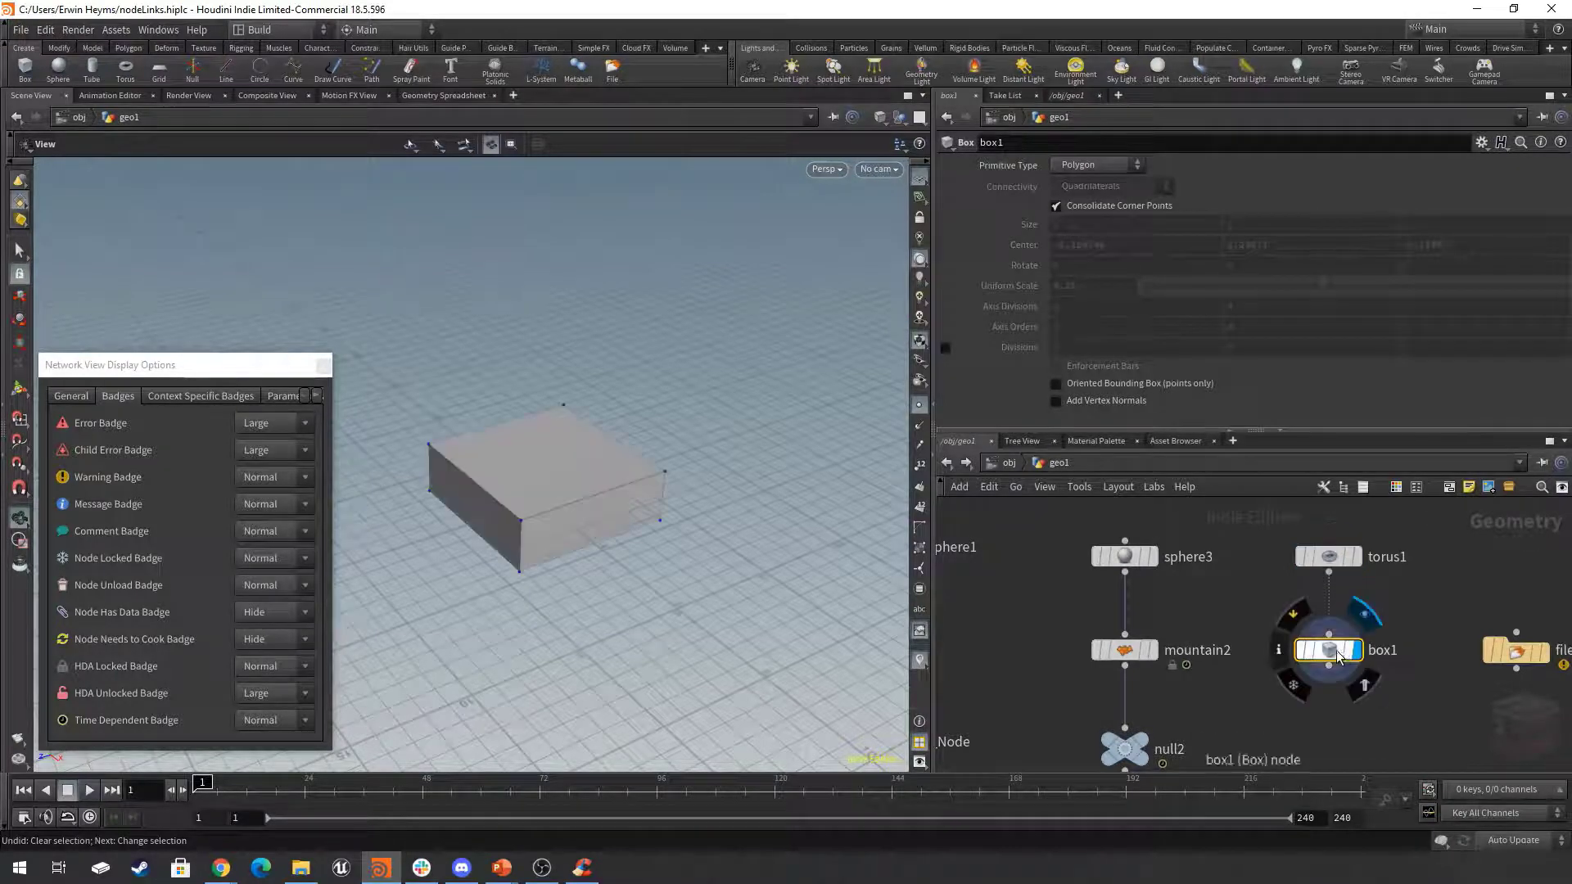
pyautogui.click(1349, 557)
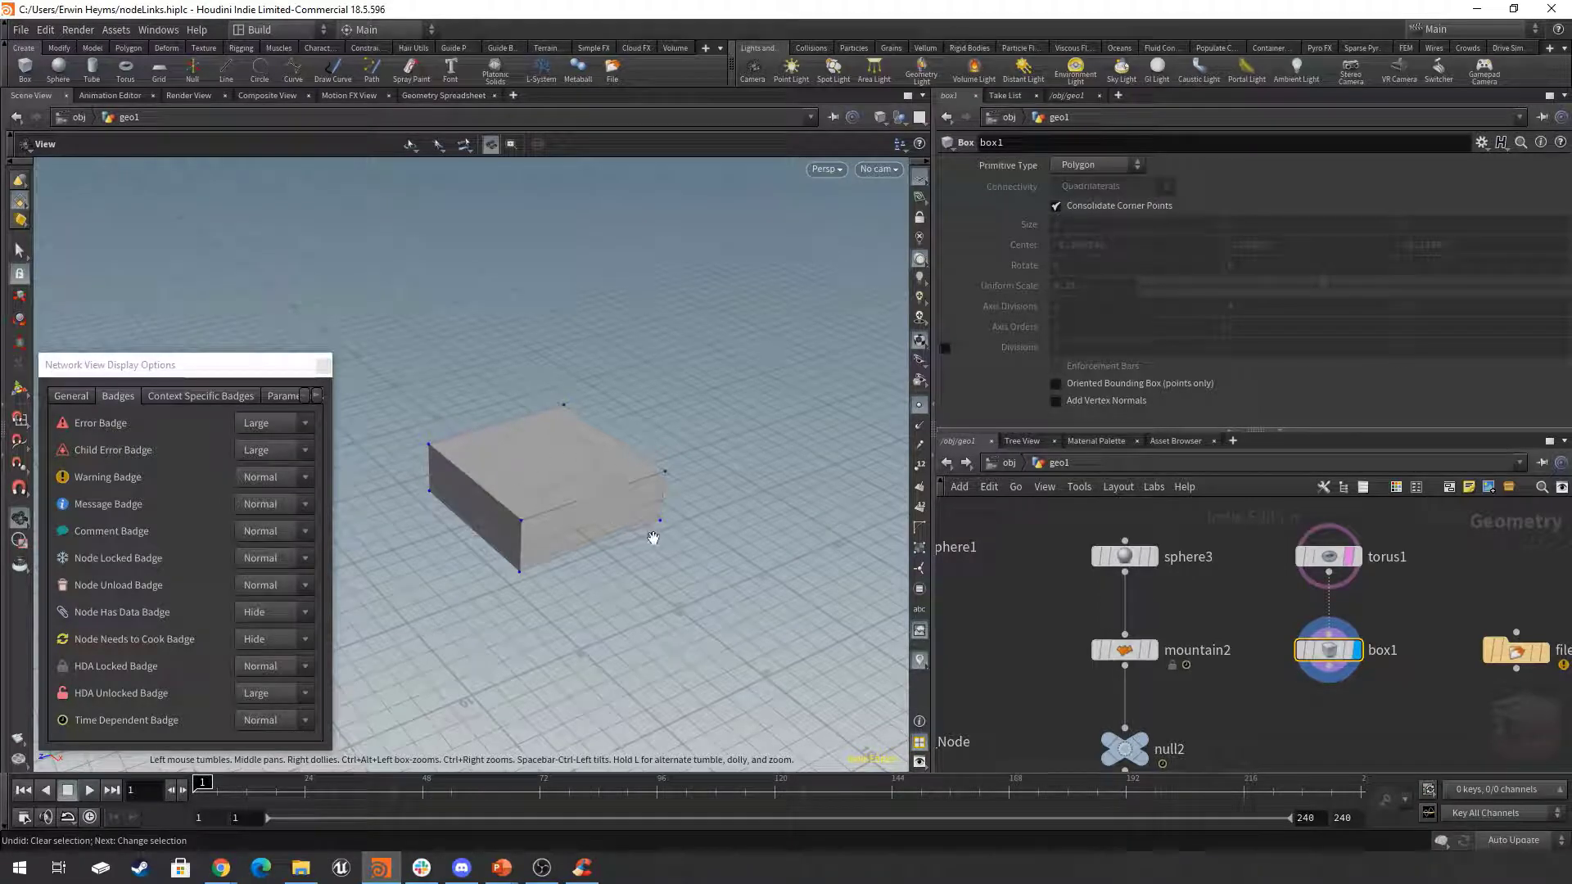
pyautogui.moveTo(691, 551); pyautogui.dragTo(640, 603)
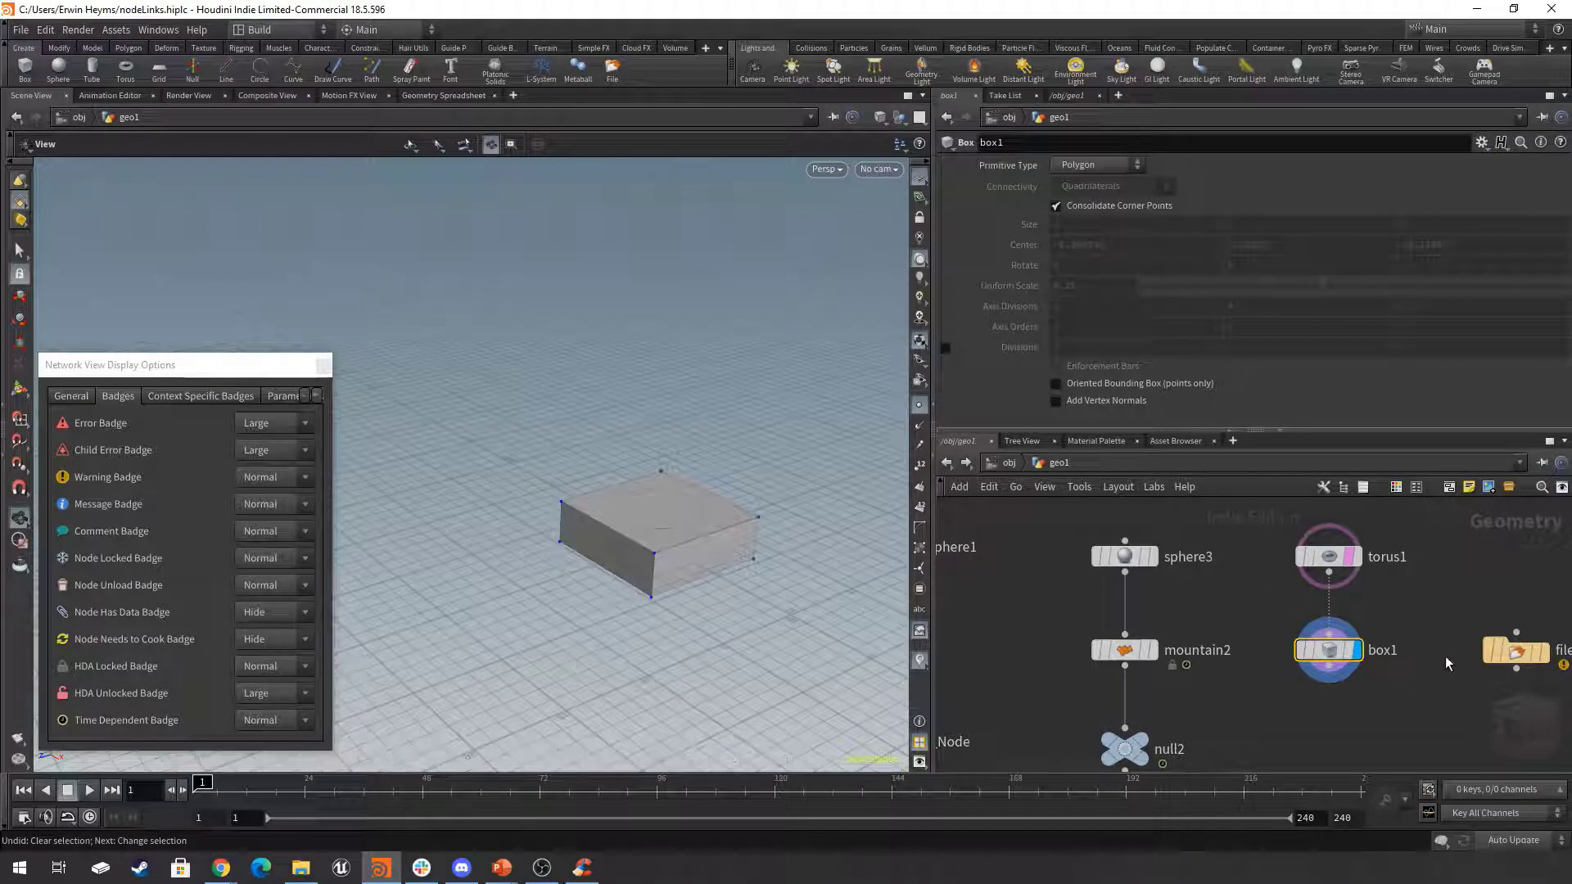
pyautogui.moveTo(1436, 613); pyautogui.dragTo(1382, 580, button='middle')
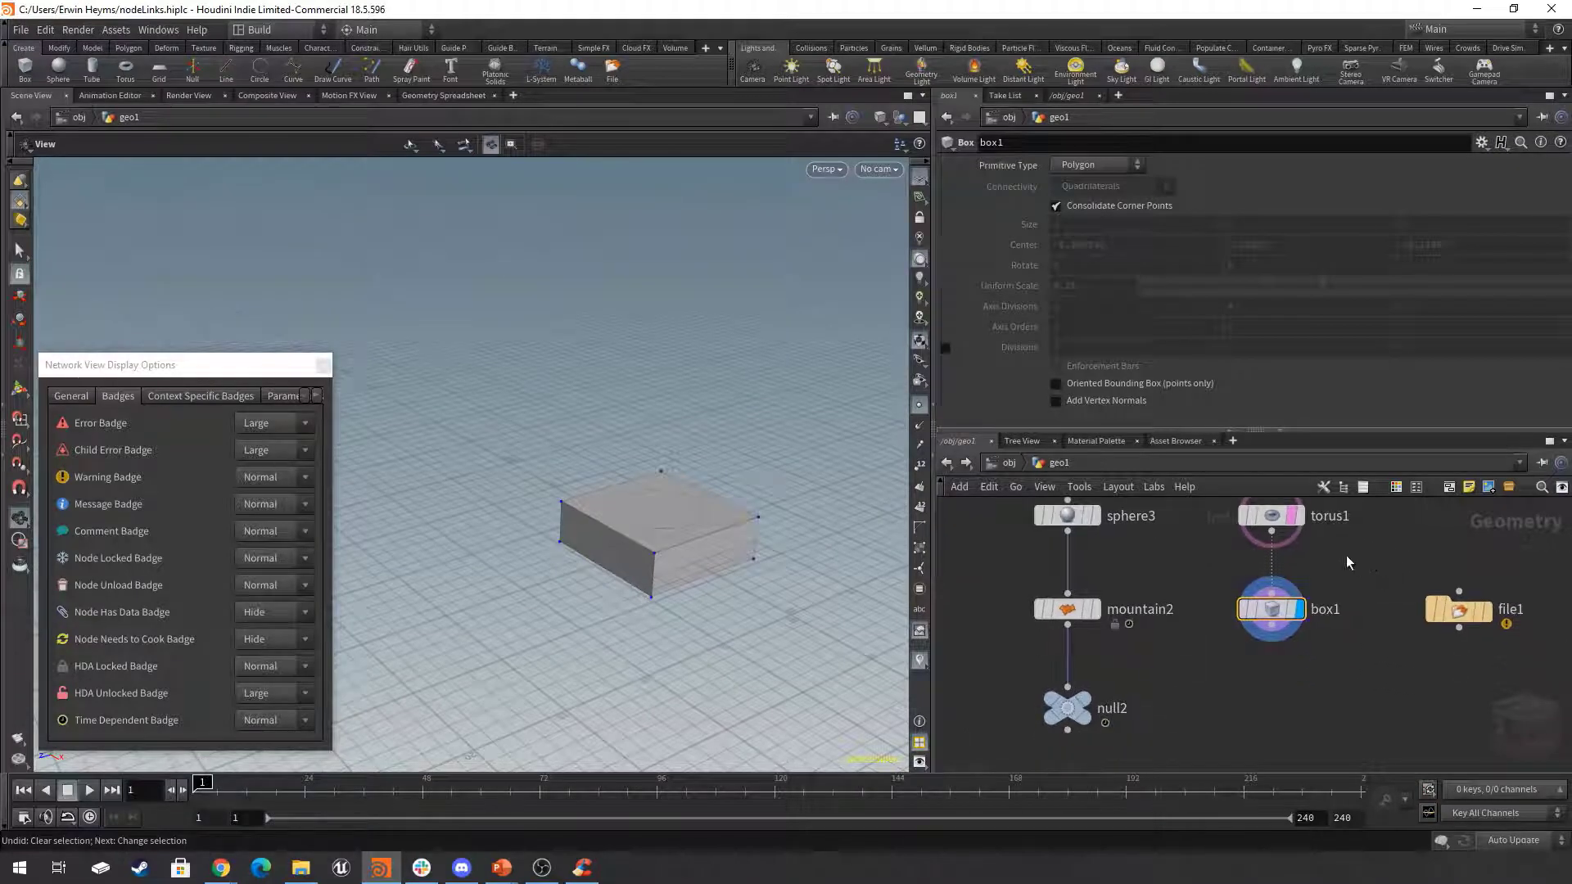
# Move box1 down and file1 closer to it, and wire file1 into box1 in place of torus1.
pyautogui.moveTo(1298, 594); pyautogui.dragTo(1299, 676)
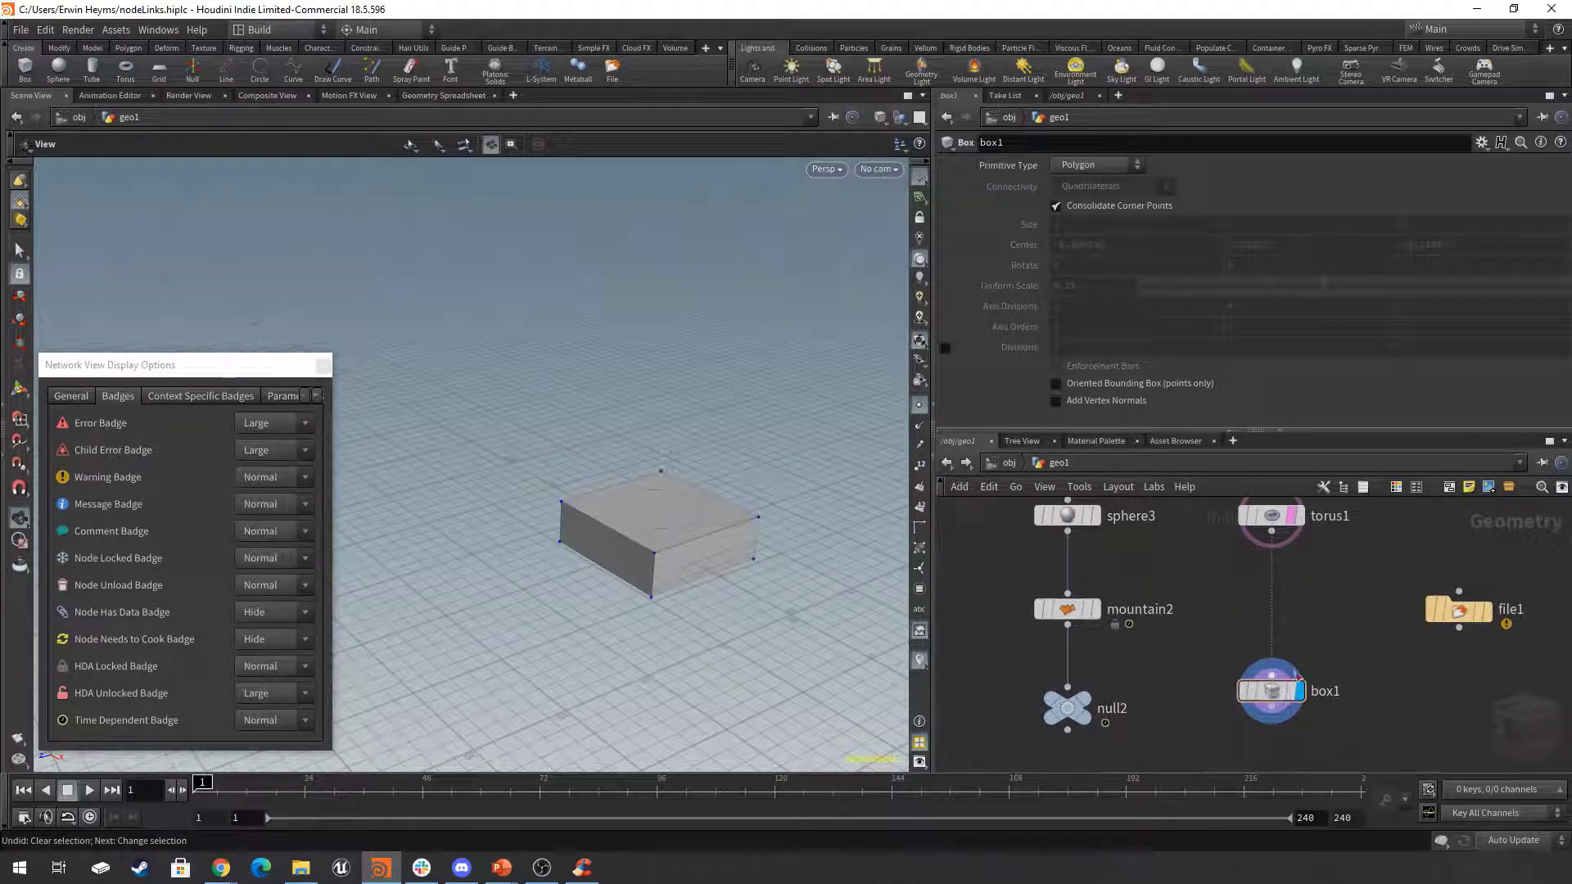
pyautogui.moveTo(1461, 610); pyautogui.dragTo(1394, 610)
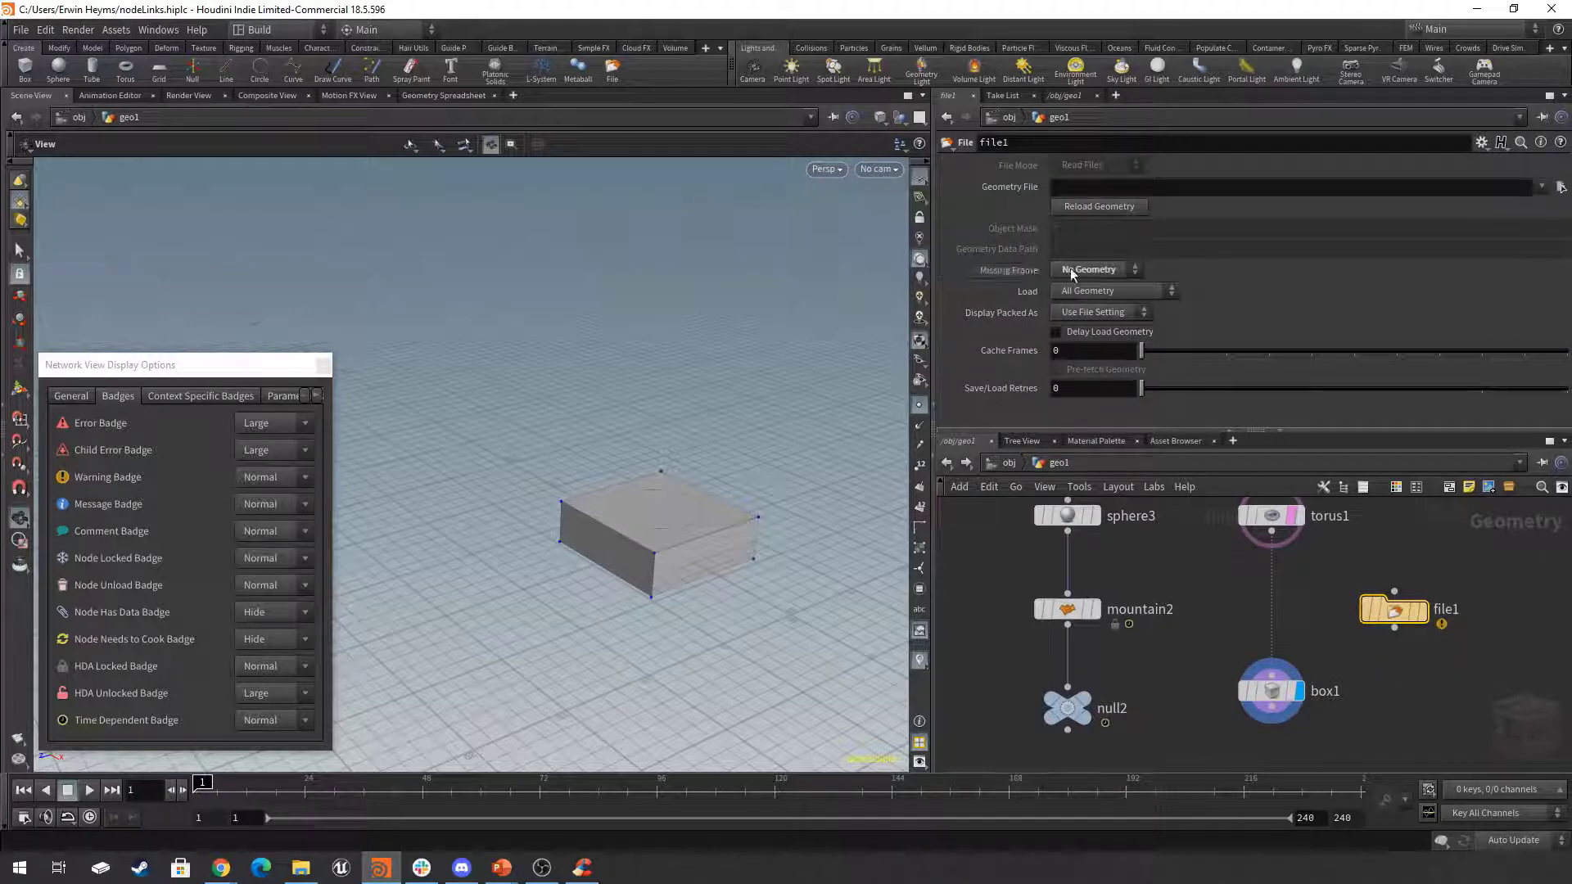
pyautogui.moveTo(1395, 629); pyautogui.dragTo(1272, 660)
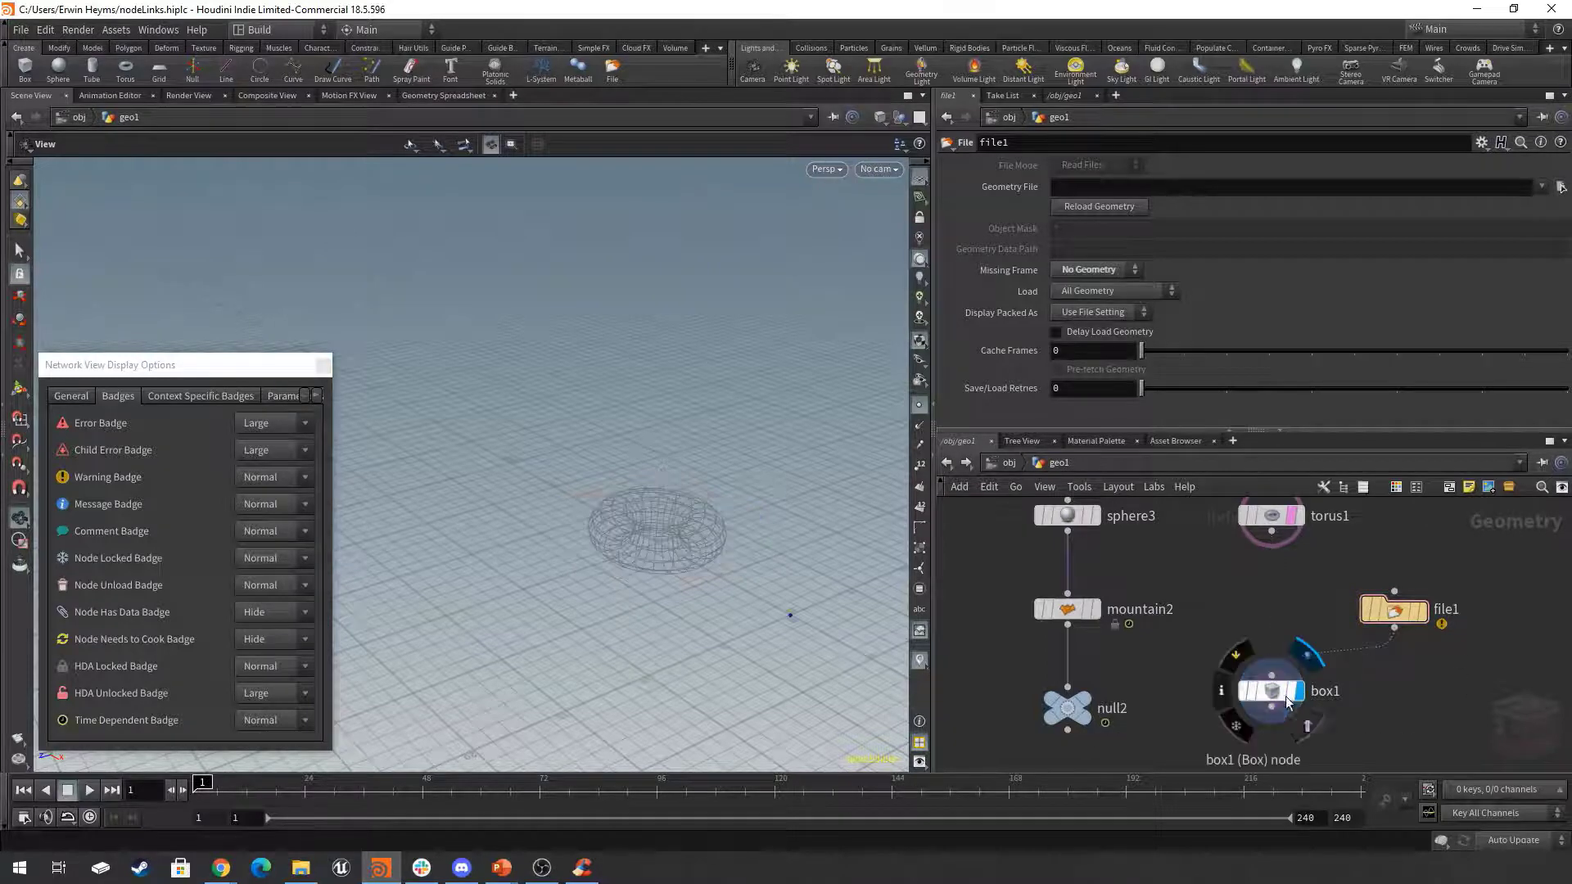
# Select box1 and examine up close in the viewport the geometry it produces from file1's input.
pyautogui.click(1271, 690)
pyautogui.moveTo(775, 574); pyautogui.dragTo(646, 502, button='middle')
pyautogui.scroll(3, 655, 506)
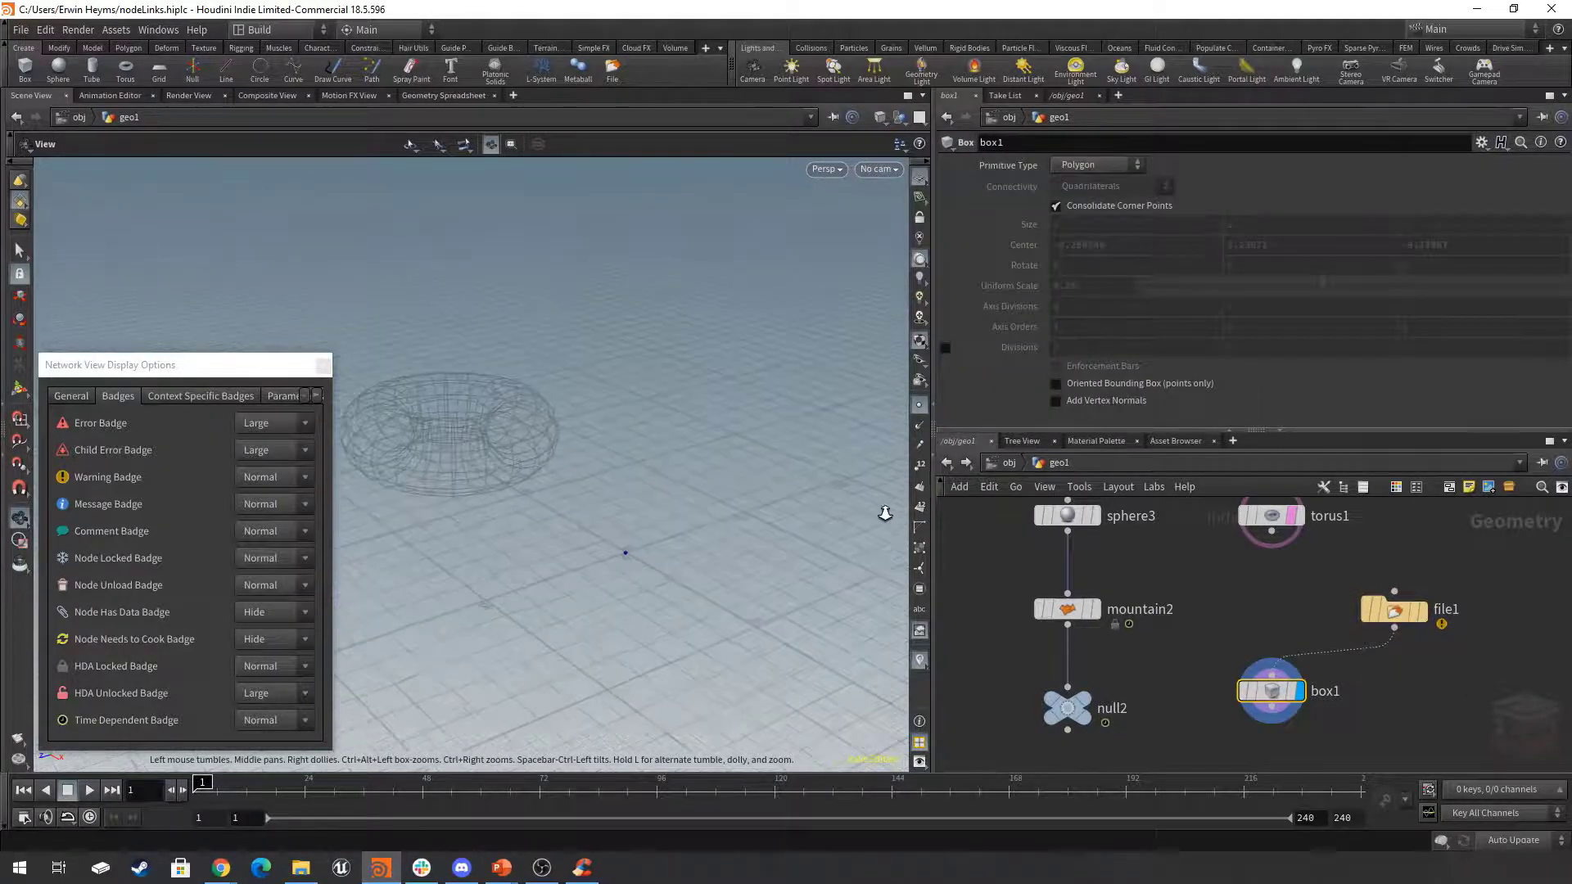
pyautogui.moveTo(1376, 668); pyautogui.dragTo(1254, 725)
pyautogui.moveTo(1283, 693)
pyautogui.moveTo(607, 560); pyautogui.dragTo(772, 583, button='right')
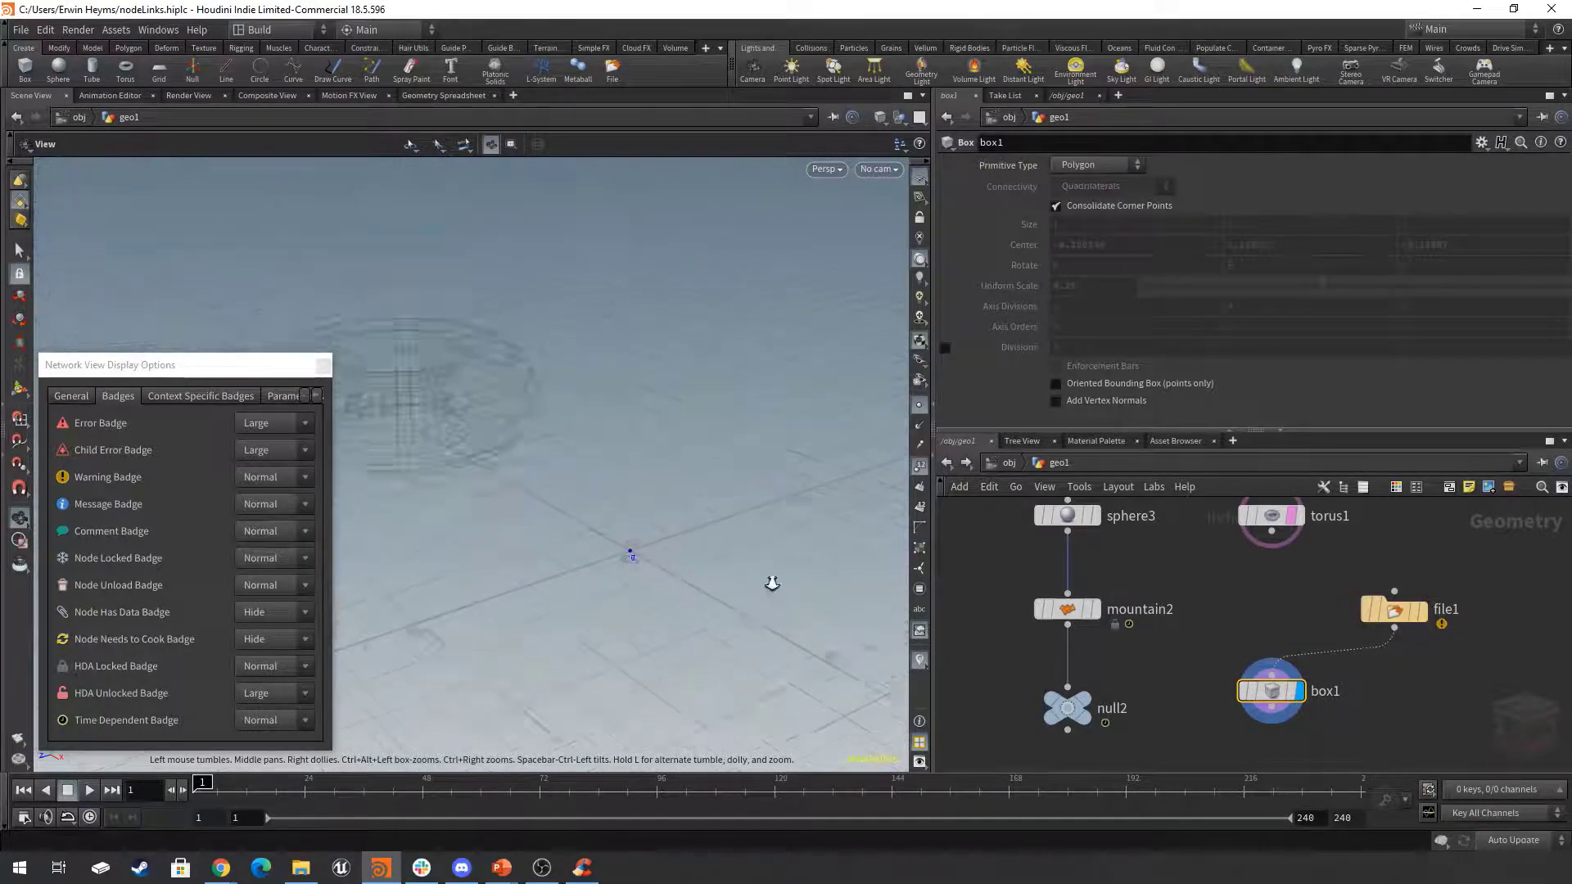
# Revert file1's Geometry File parameter to its default.
pyautogui.click(1396, 607)
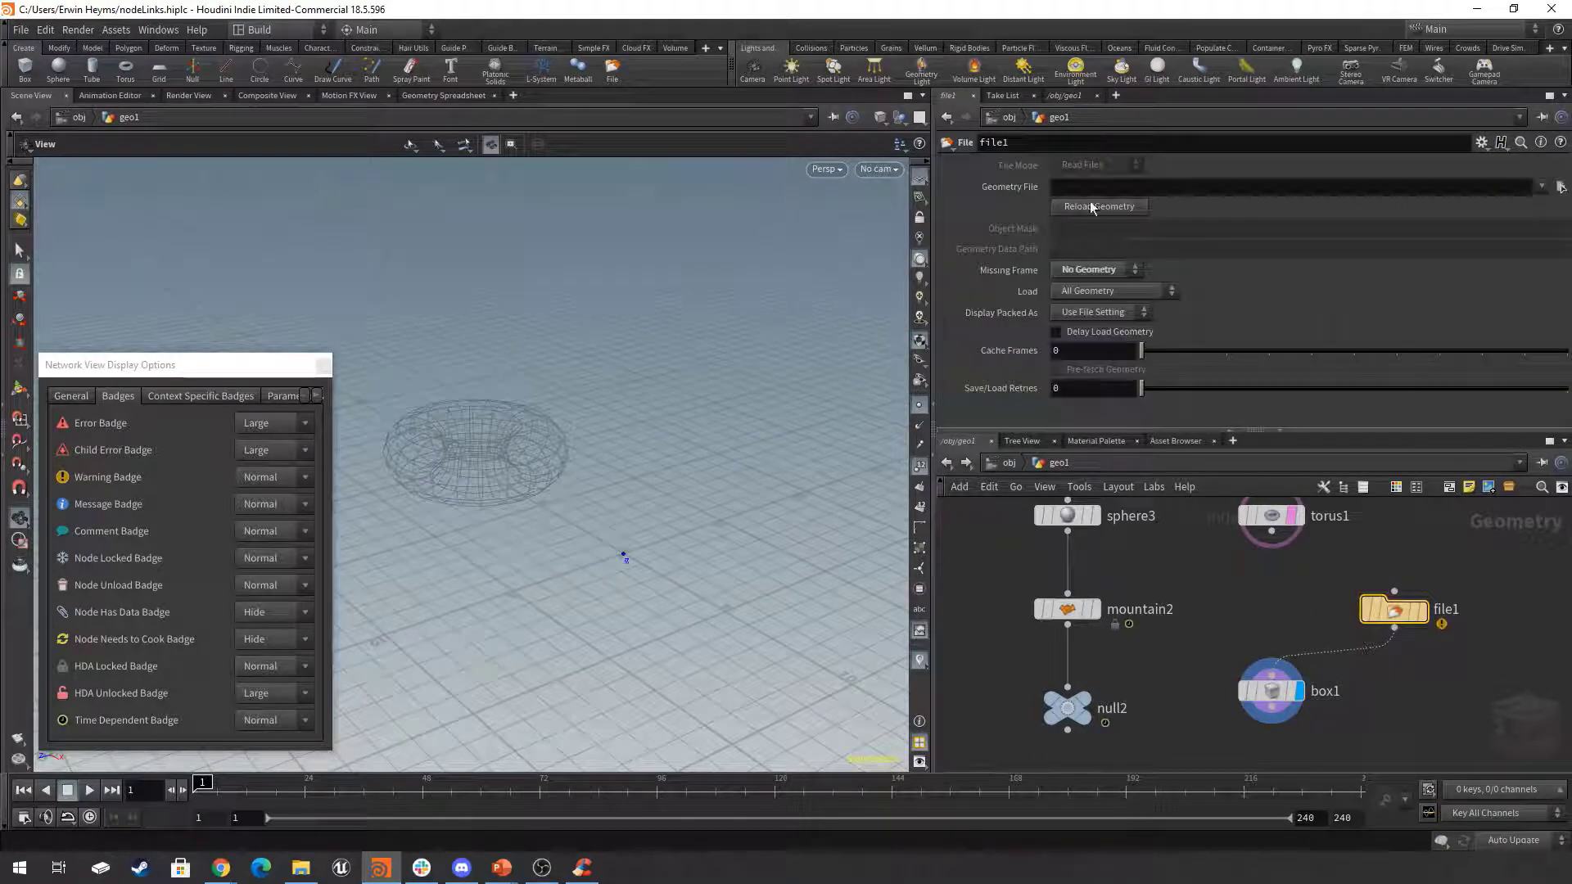
pyautogui.rightClick(1002, 192)
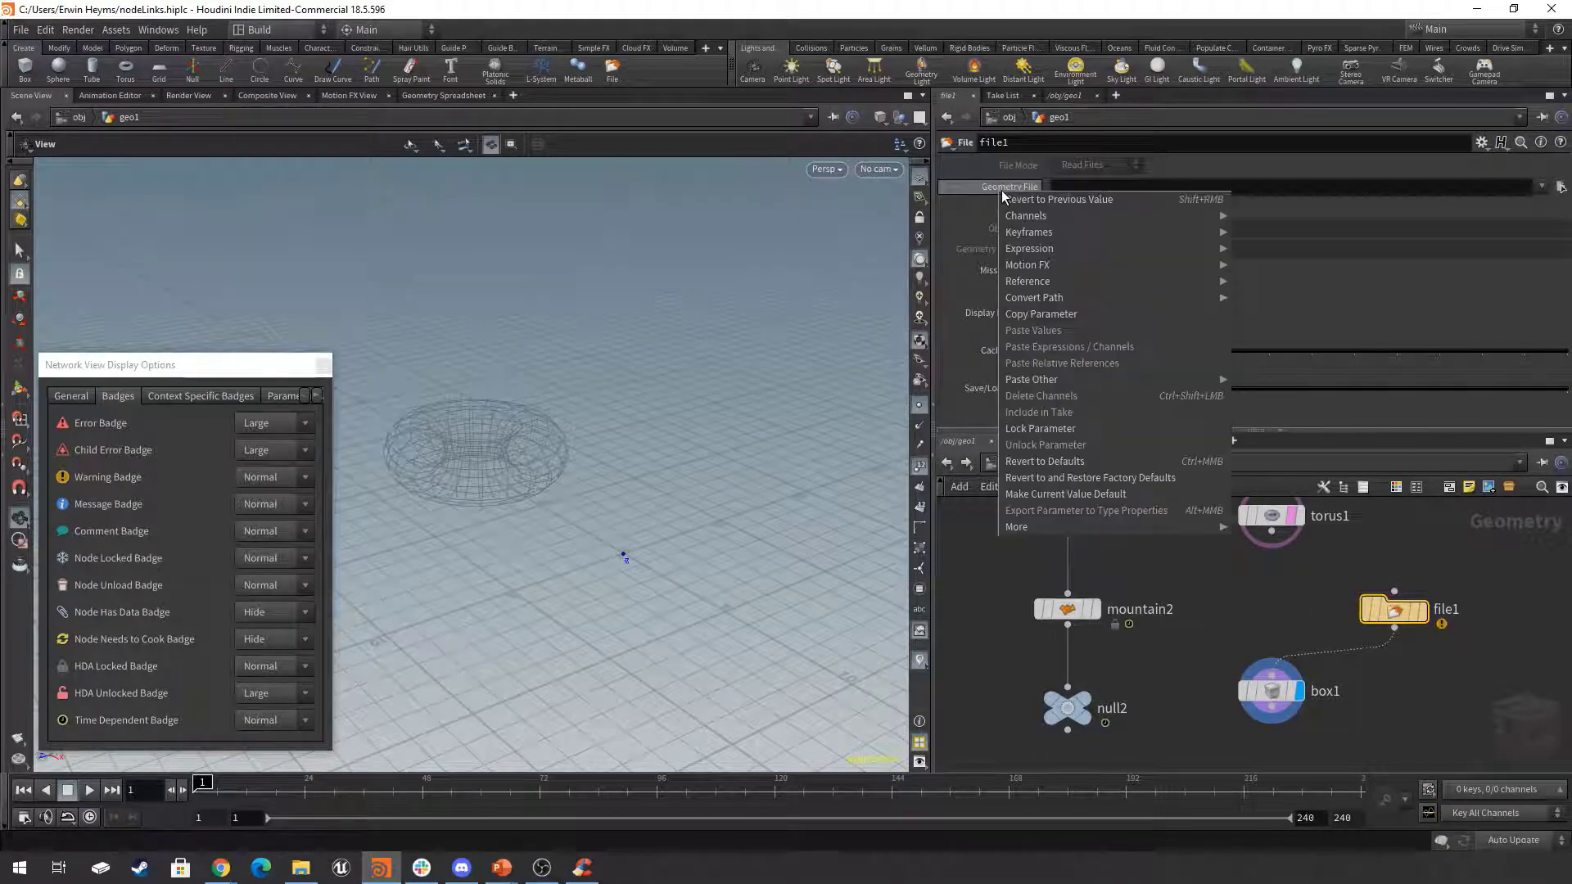
pyautogui.click(1090, 461)
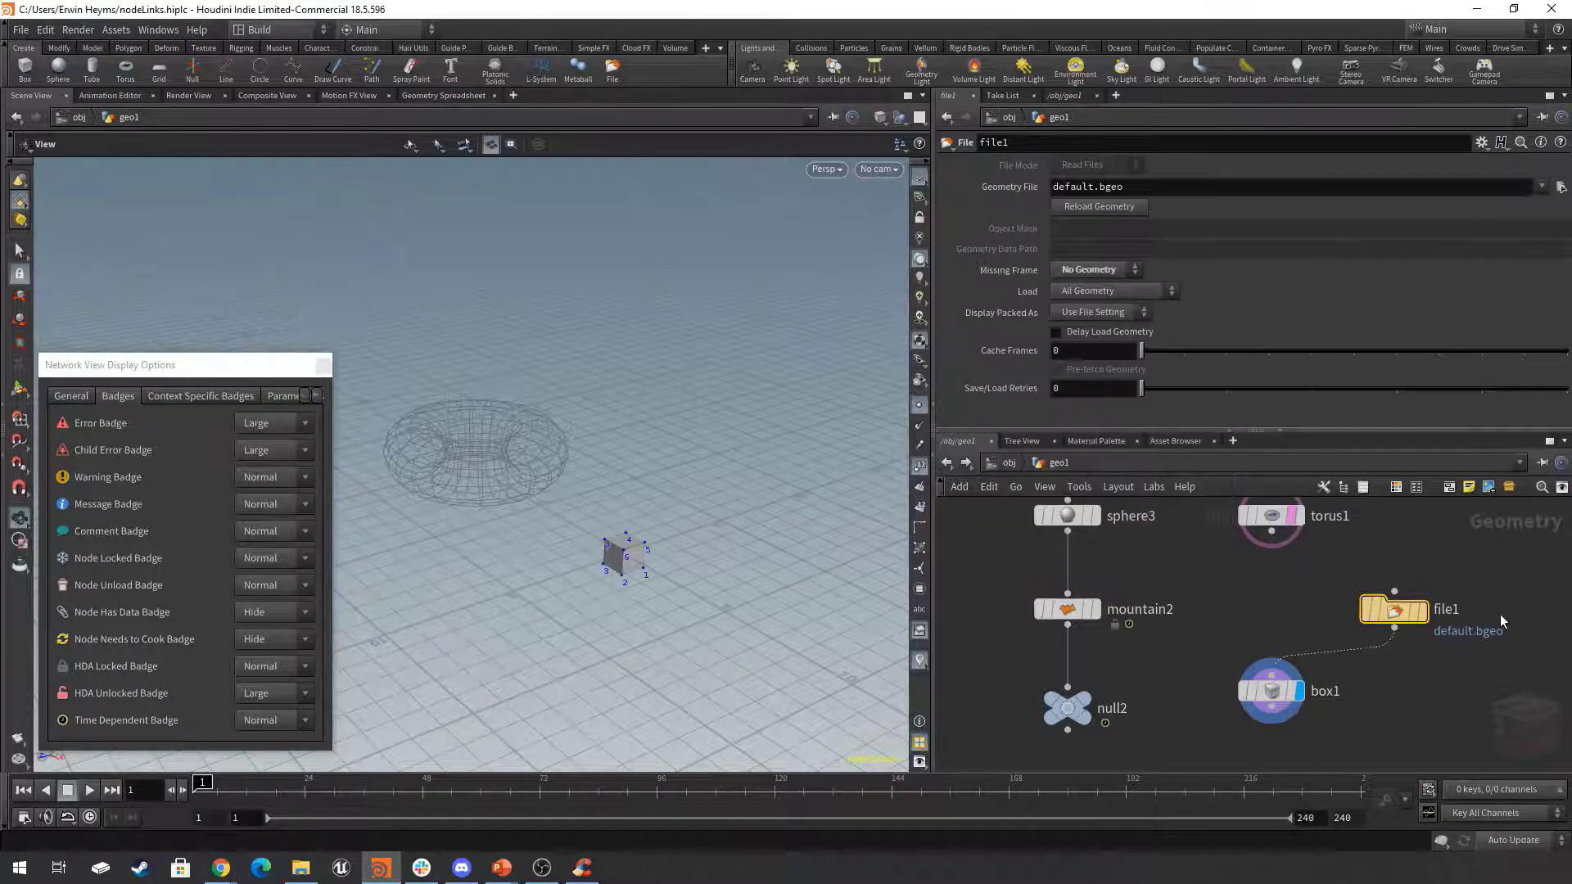
# Display file1 and turn off point numbers and point markers in the viewport to view its default geometry.
pyautogui.scroll(3, 1430, 612)
pyautogui.click(1419, 606)
pyautogui.scroll(3, 741, 565)
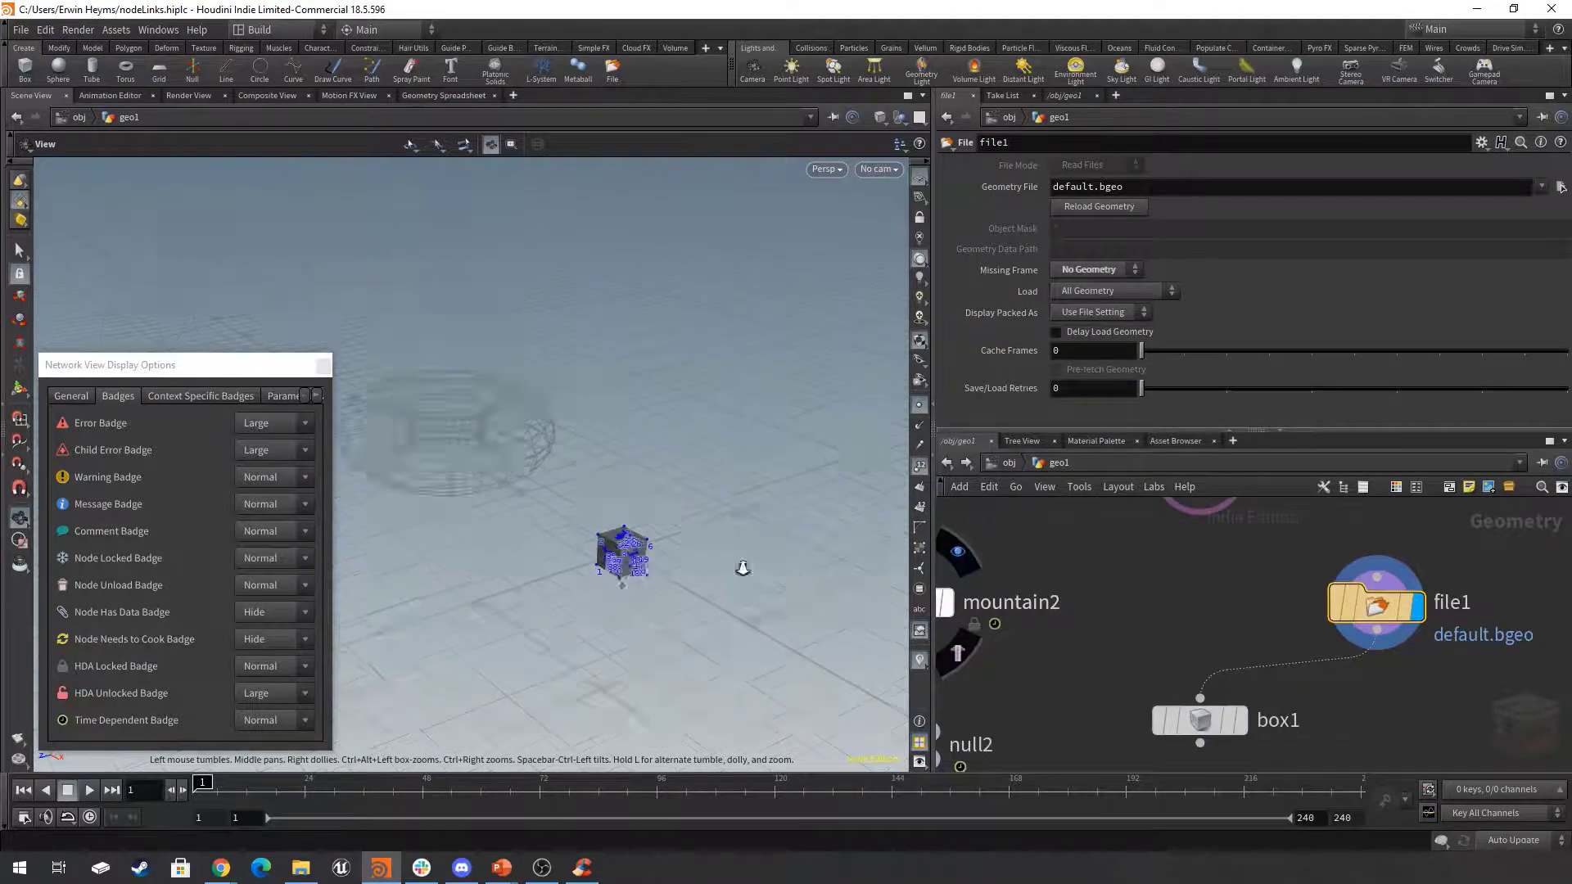
pyautogui.click(918, 469)
pyautogui.click(920, 406)
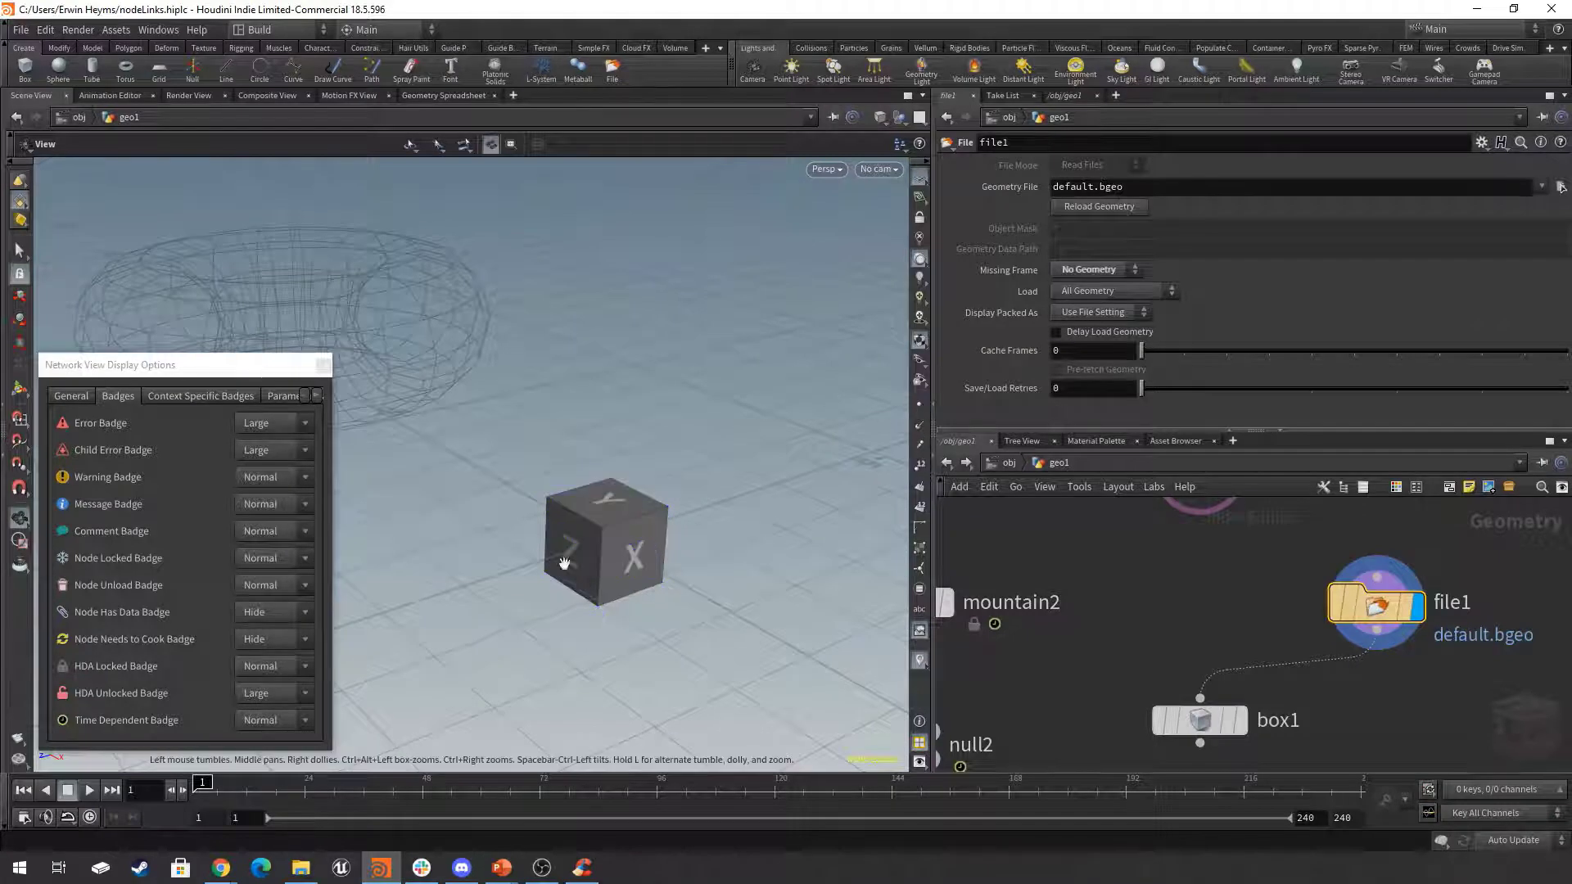
# Display box1 and clear the Geometry File path of file1.
pyautogui.click(1240, 720)
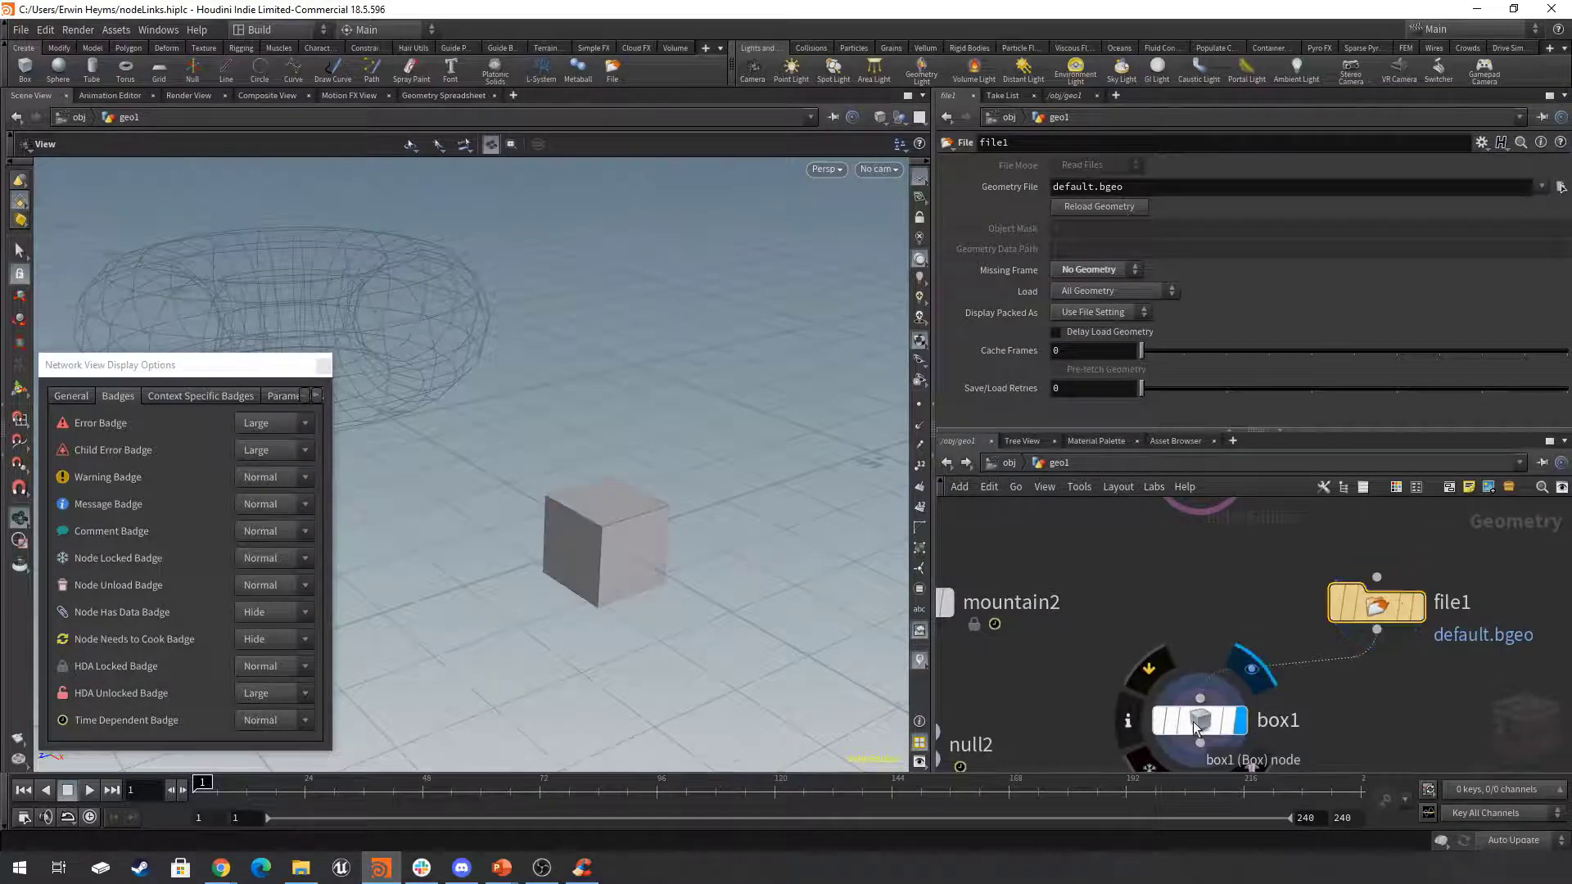
pyautogui.click(1192, 721)
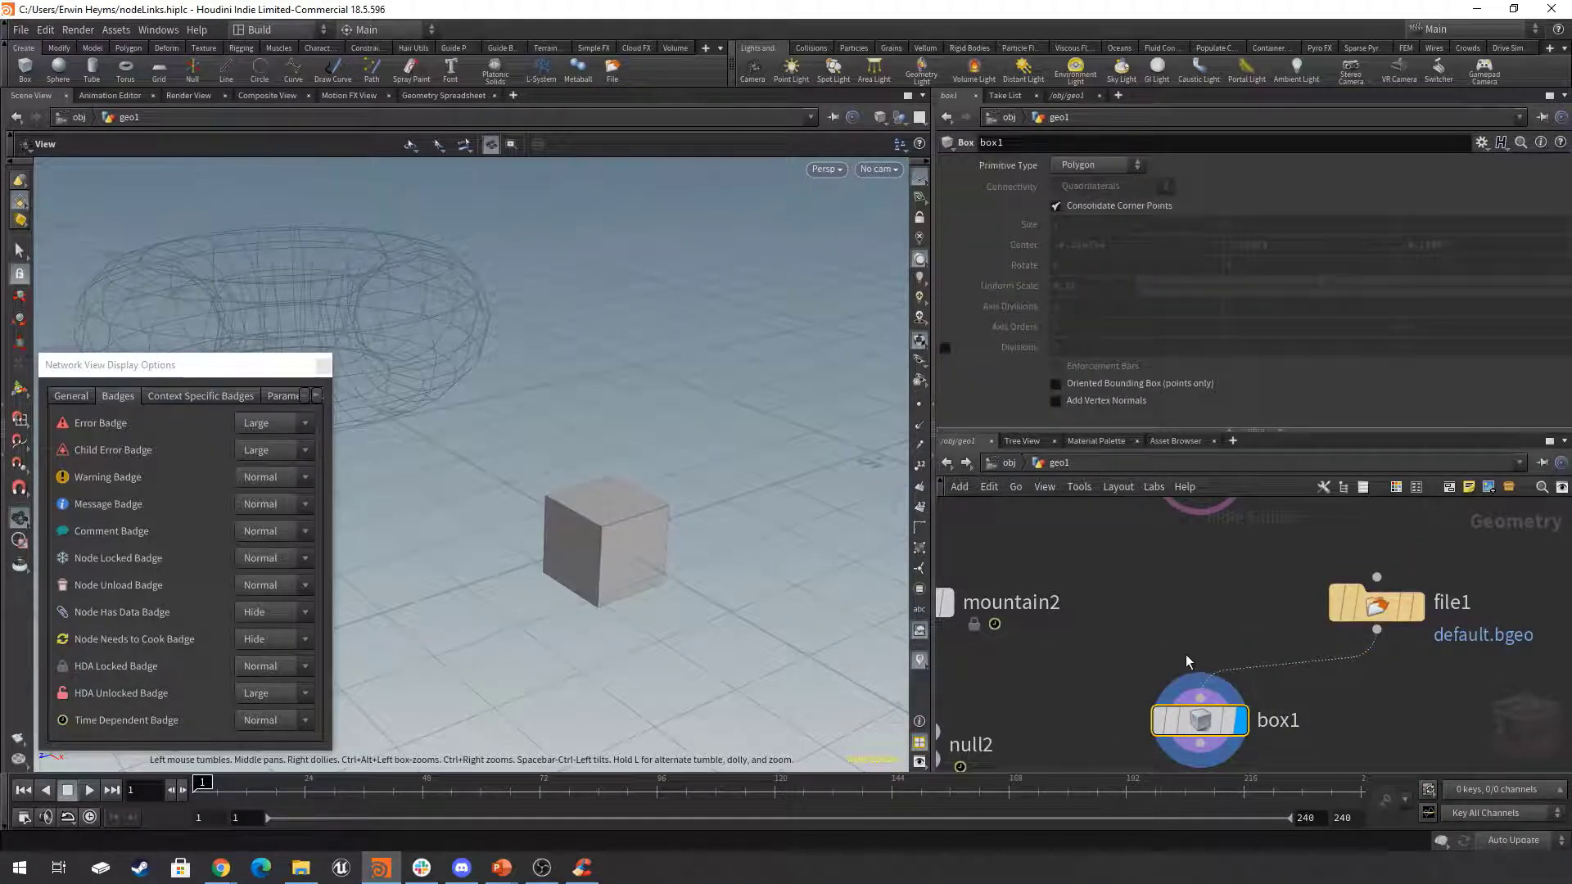
pyautogui.click(1375, 604)
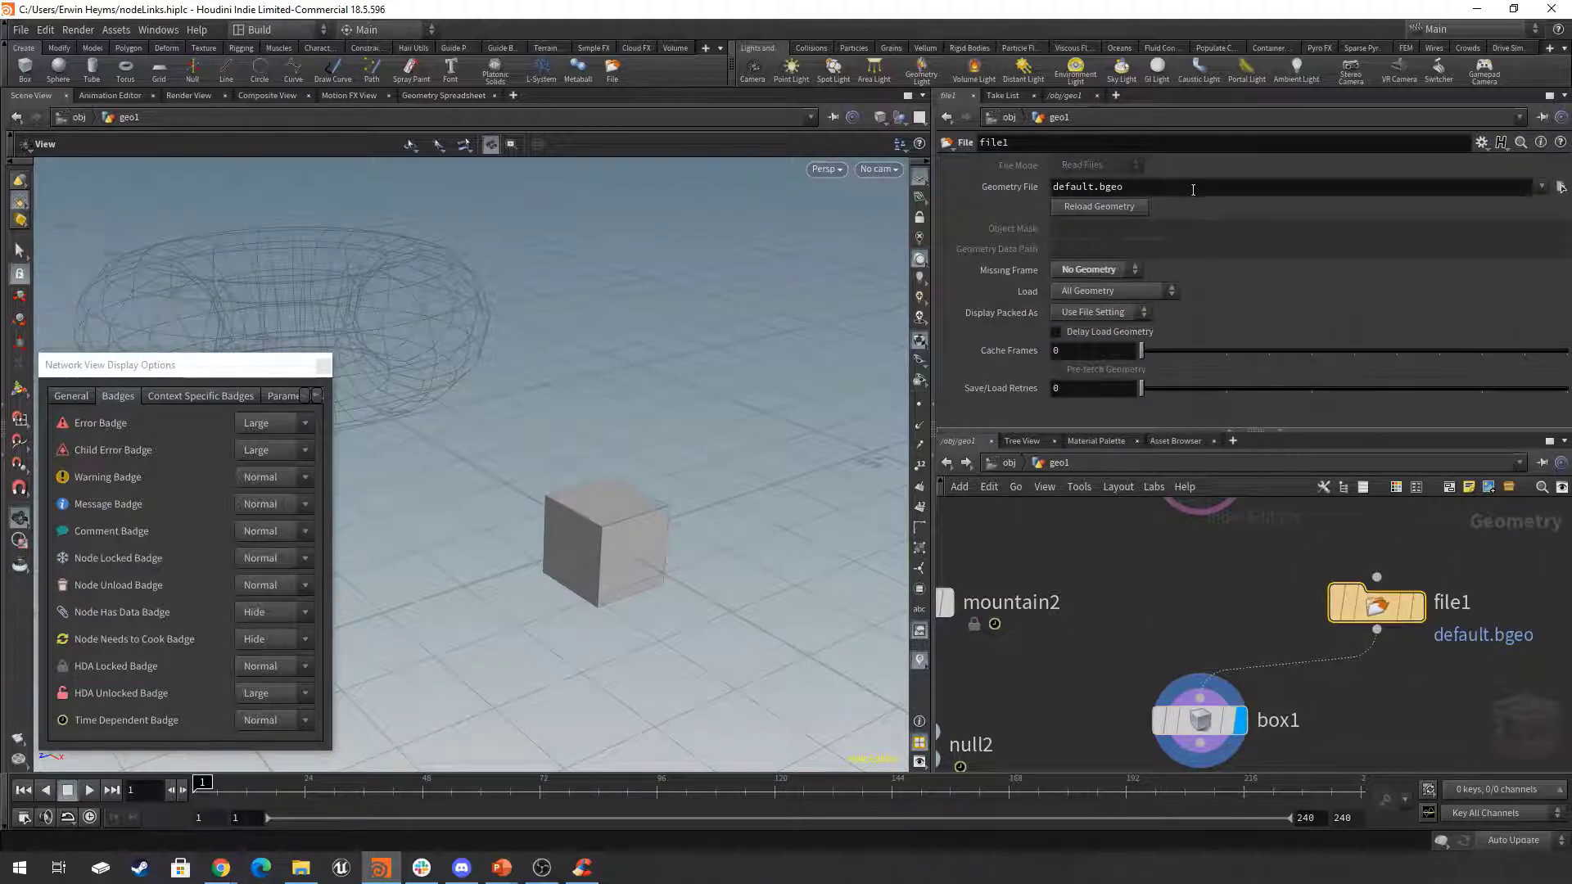
pyautogui.doubleClick(1193, 190)
pyautogui.press('BackSpace')
pyautogui.press('Return')
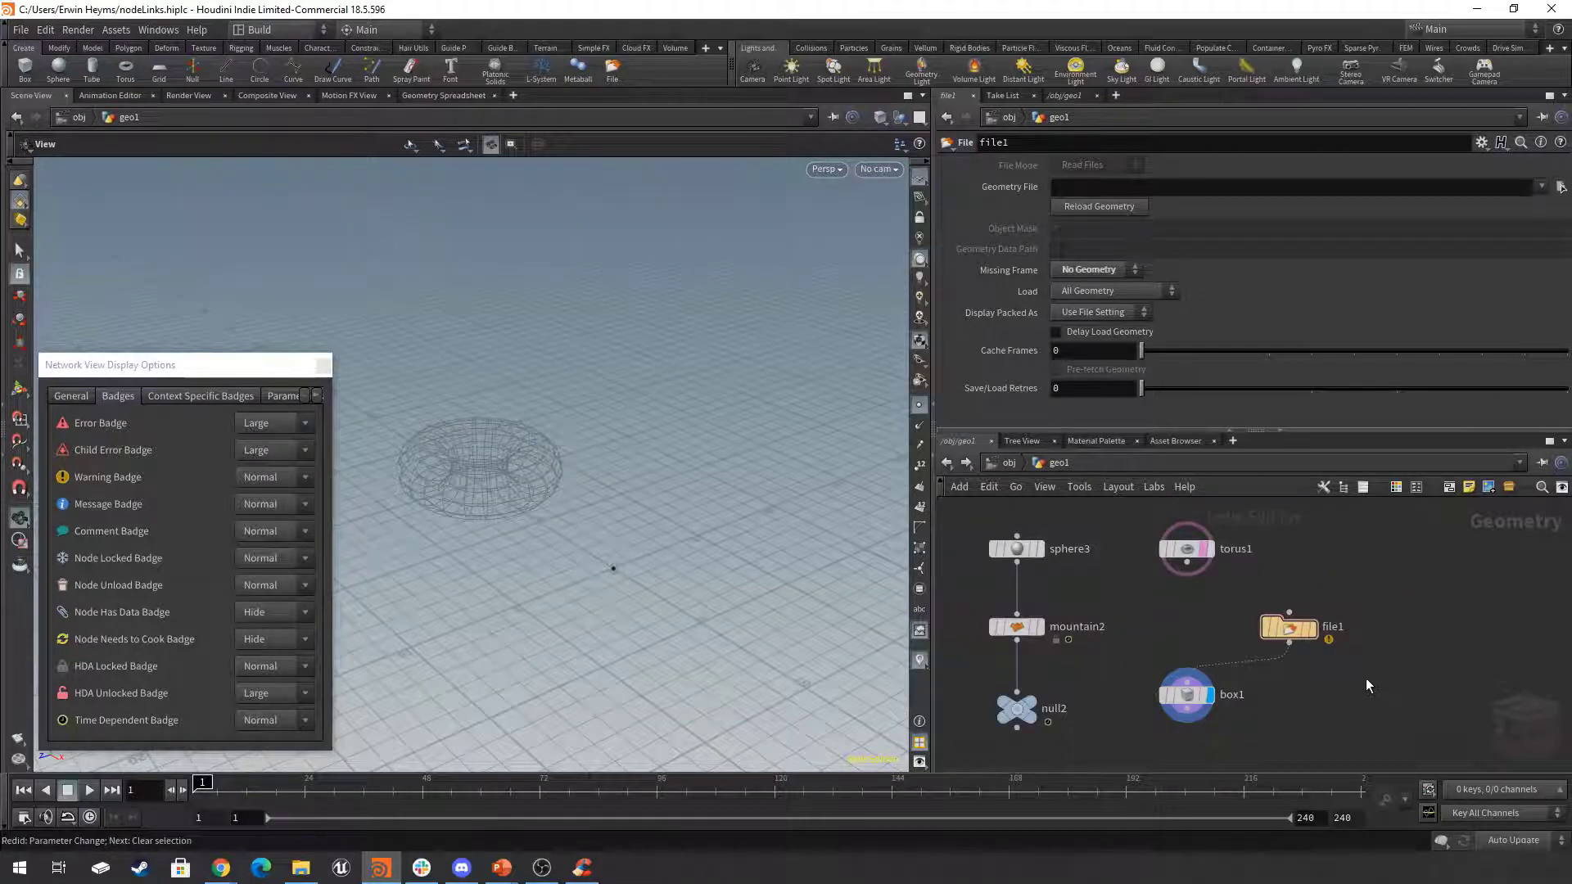
# Paste a copy of box1 in an empty area with no input from file1, and move torus1 beside it.
pyautogui.scroll(-5, 1369, 684)
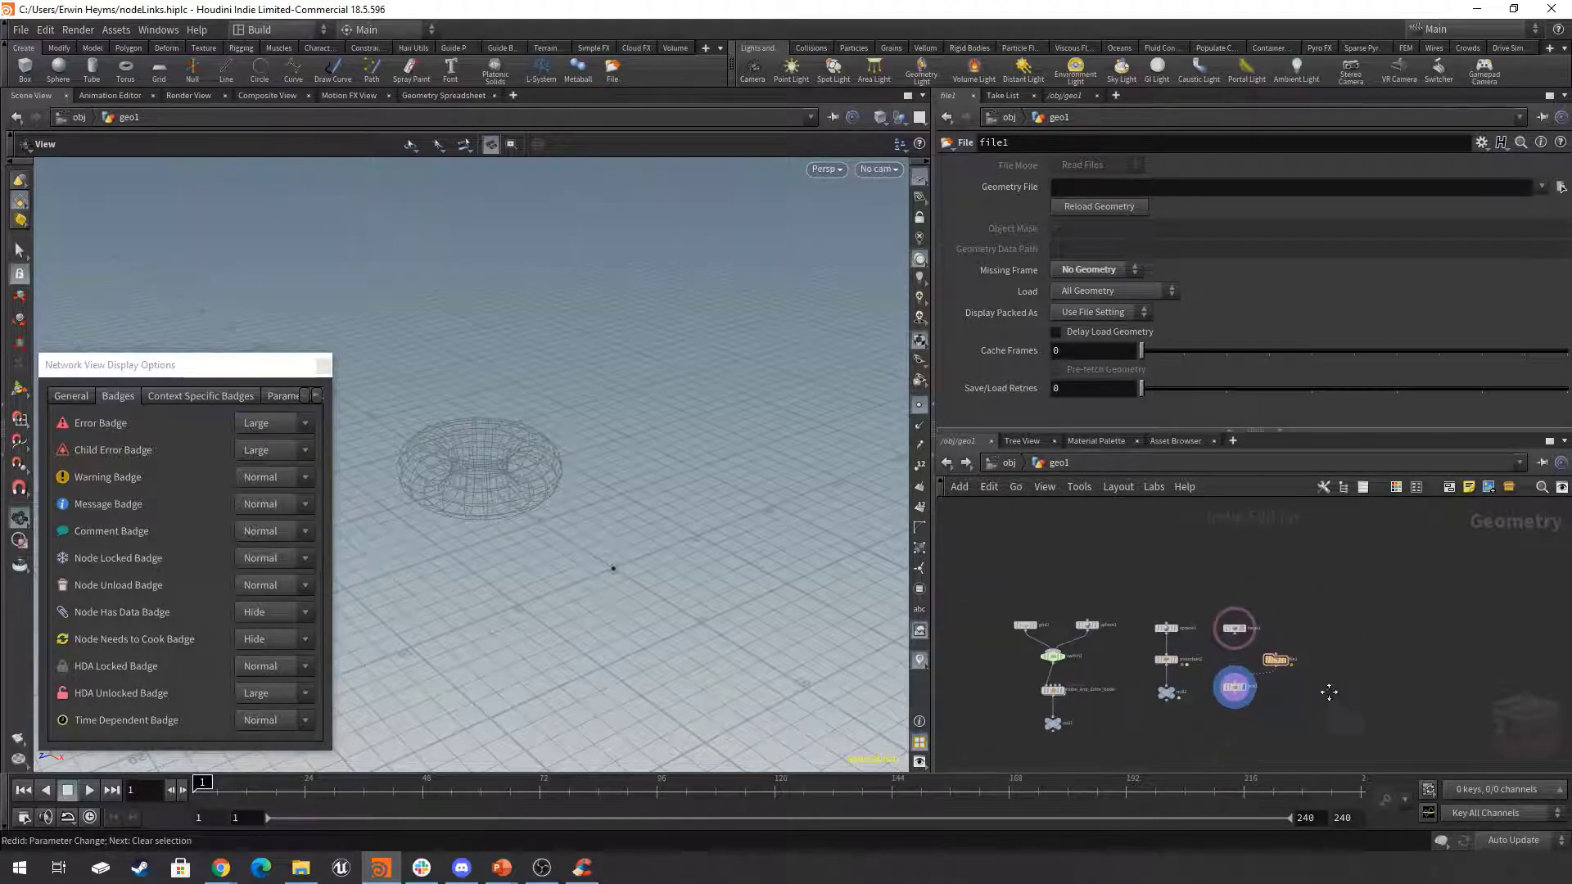
pyautogui.moveTo(1205, 691); pyautogui.dragTo(1202, 692, button='middle')
pyautogui.scroll(3, 1197, 711)
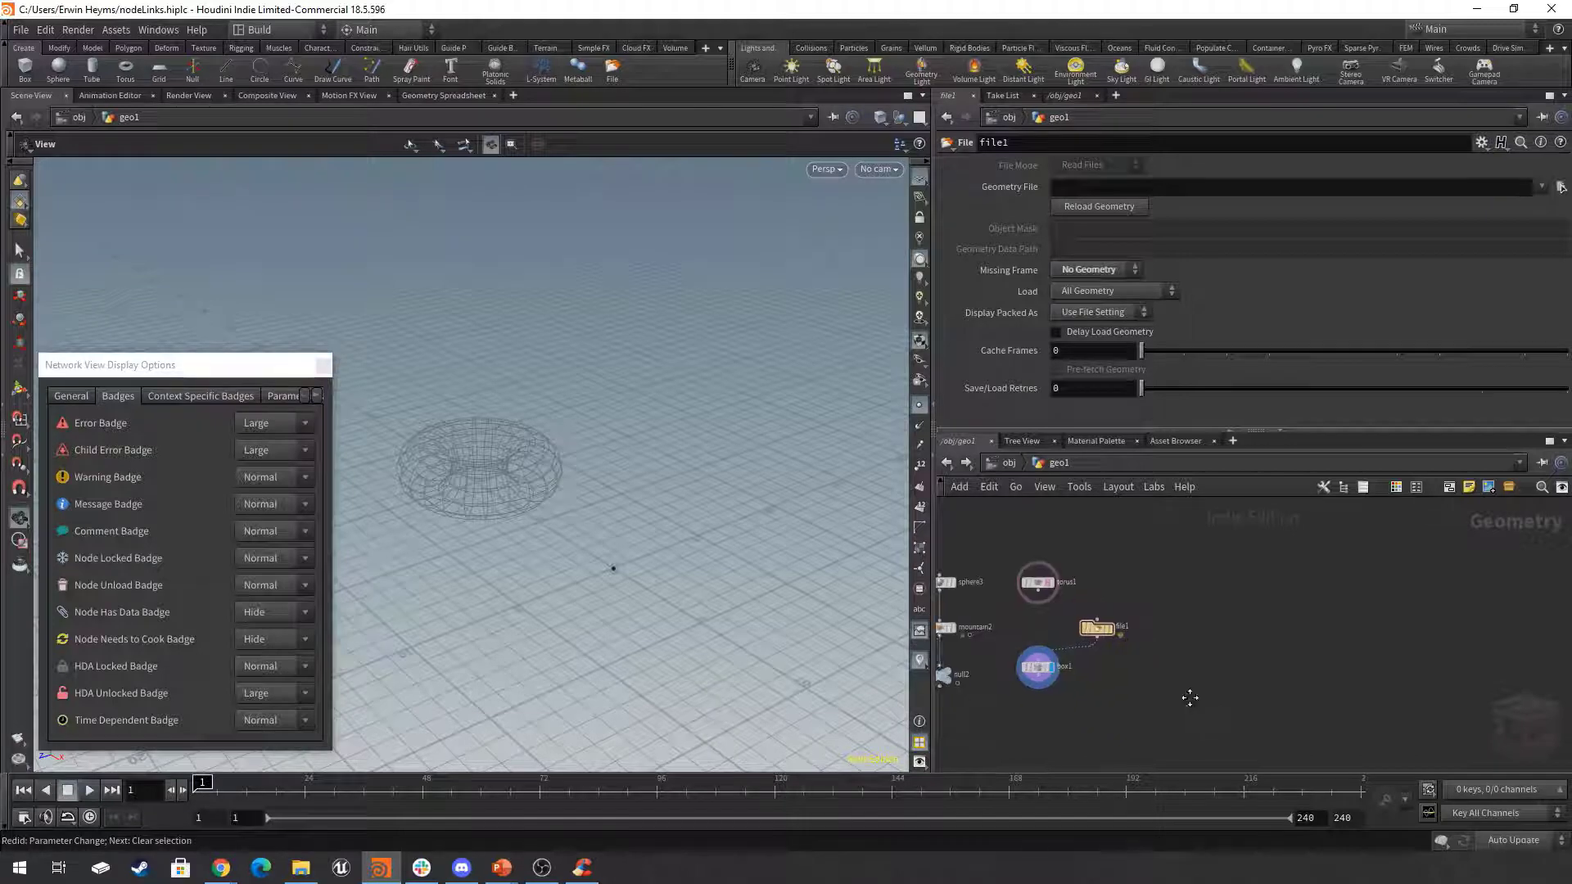
pyautogui.click(1051, 657)
pyautogui.hotkey('ctrl', 'c')
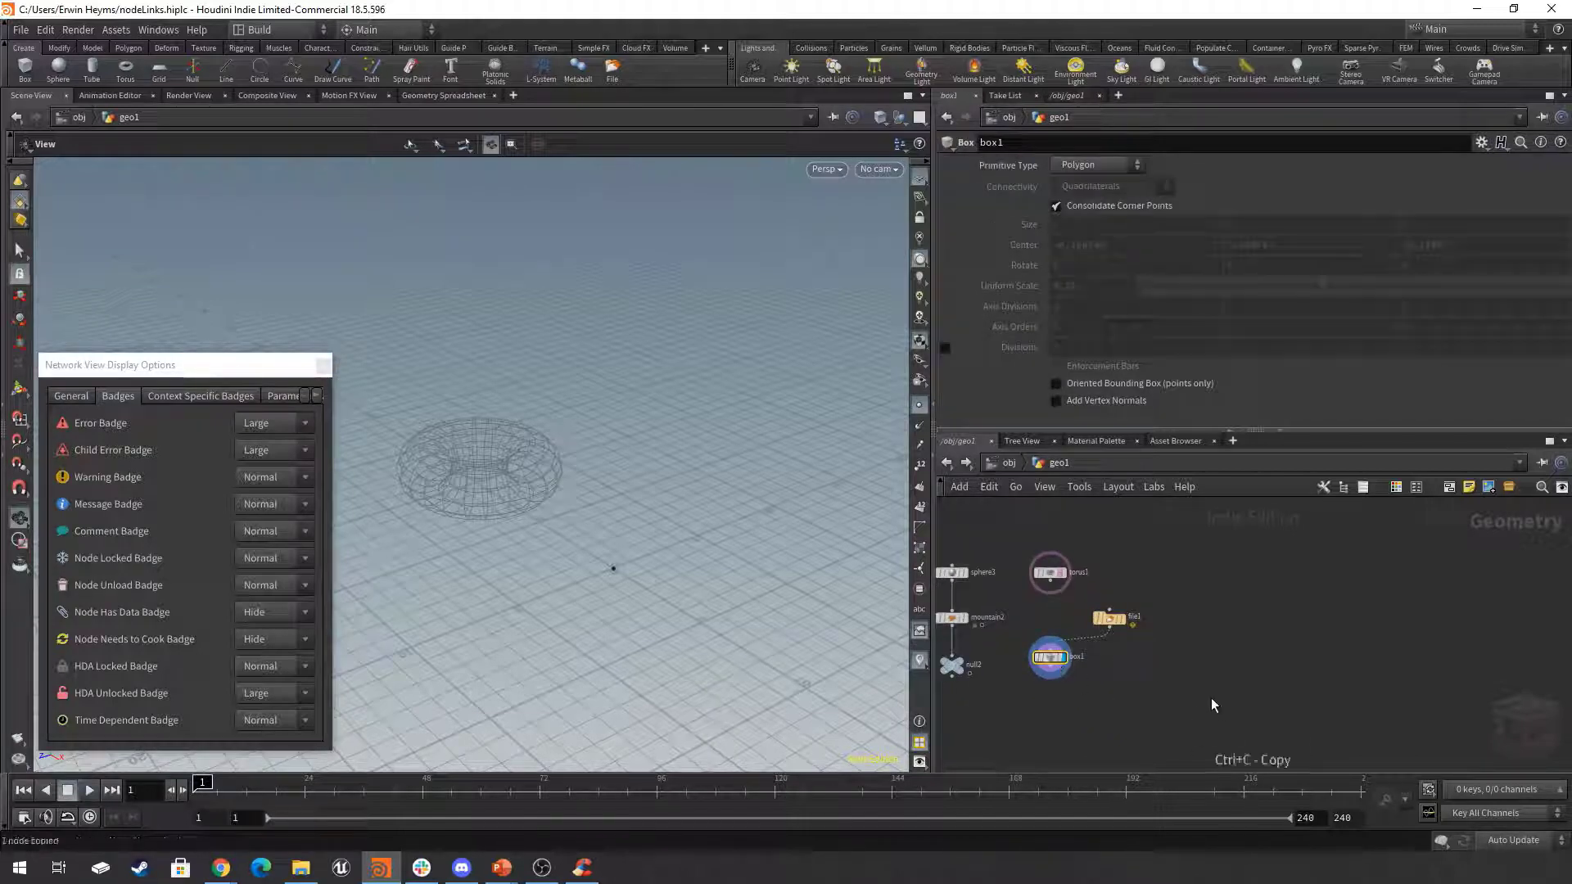
pyautogui.hotkey('ctrl', 'v')
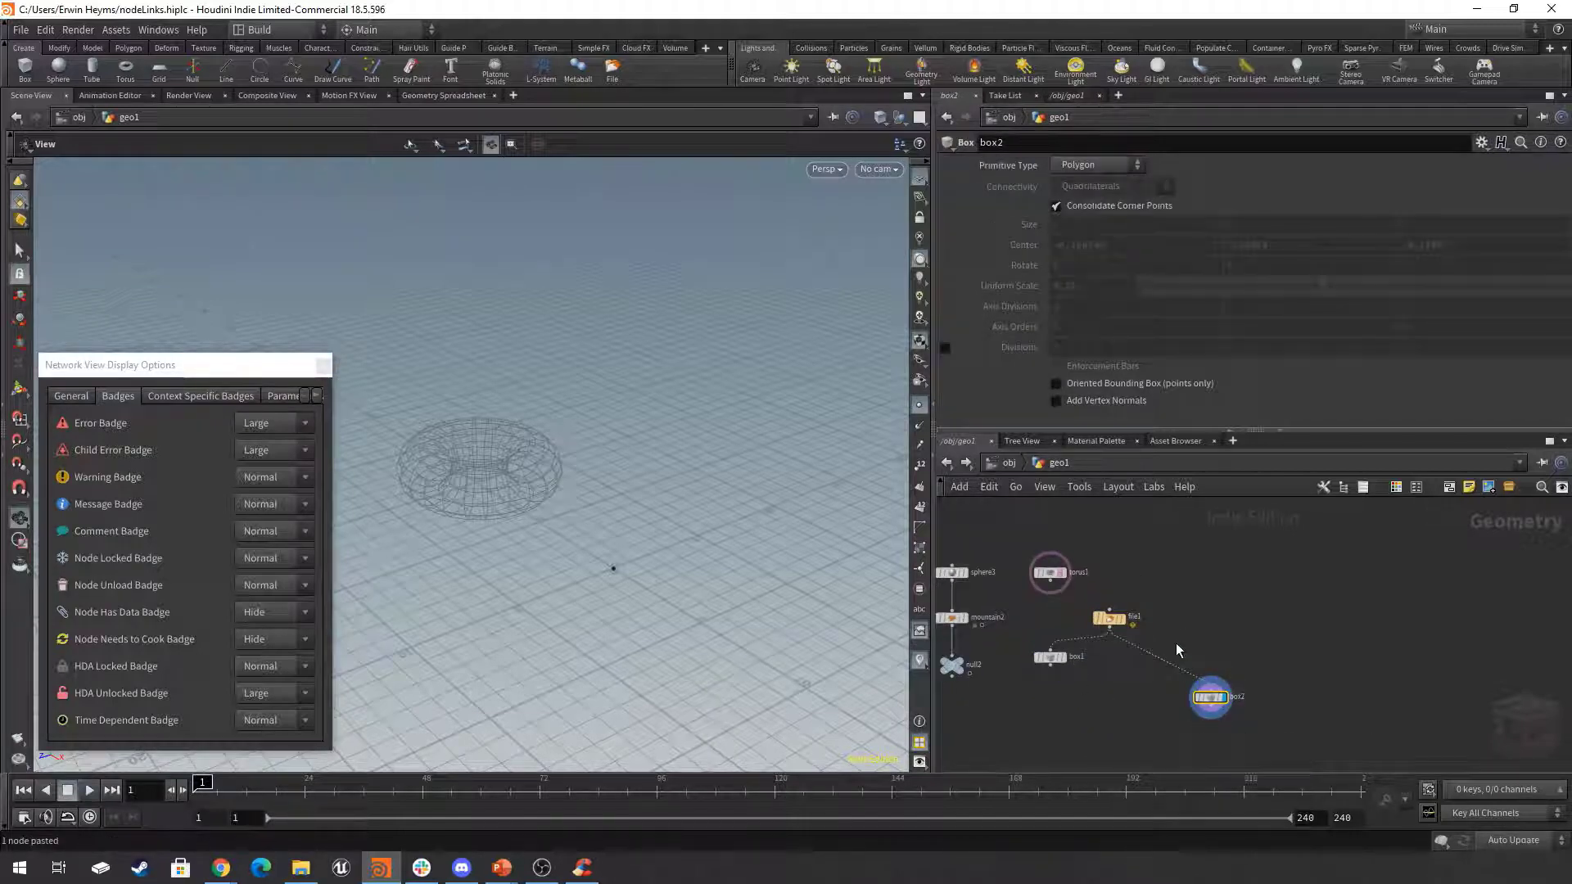
pyautogui.moveTo(1051, 572); pyautogui.dragTo(1302, 694)
pyautogui.press('f')
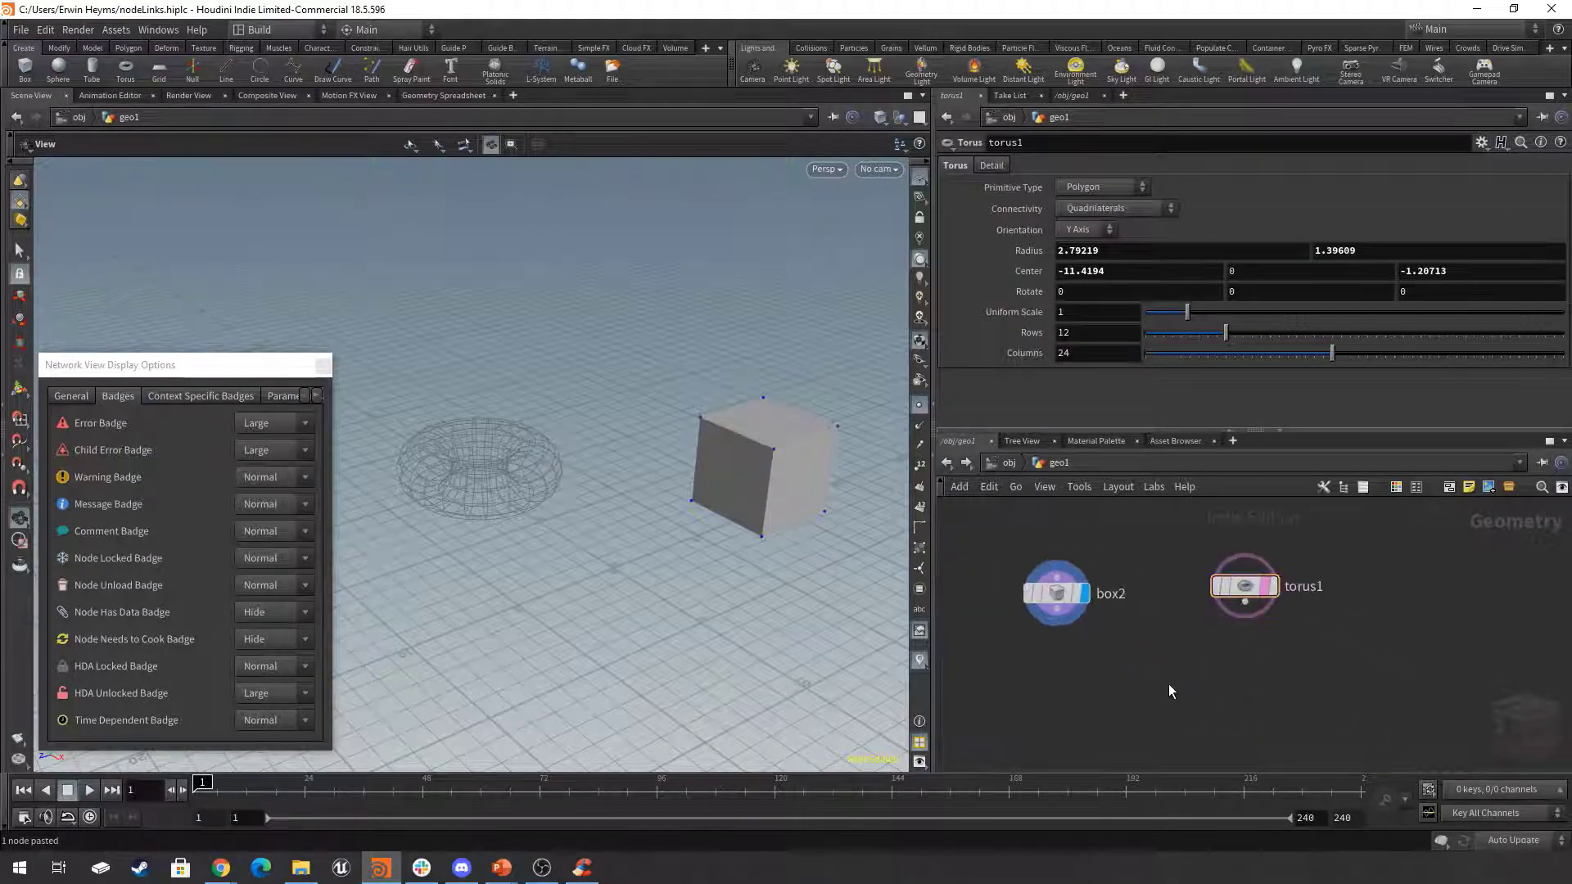
# Add a Merge node below box2 and torus1 and wire both into it.
pyautogui.press('Tab')
pyautogui.write('mer')
pyautogui.press('Return')
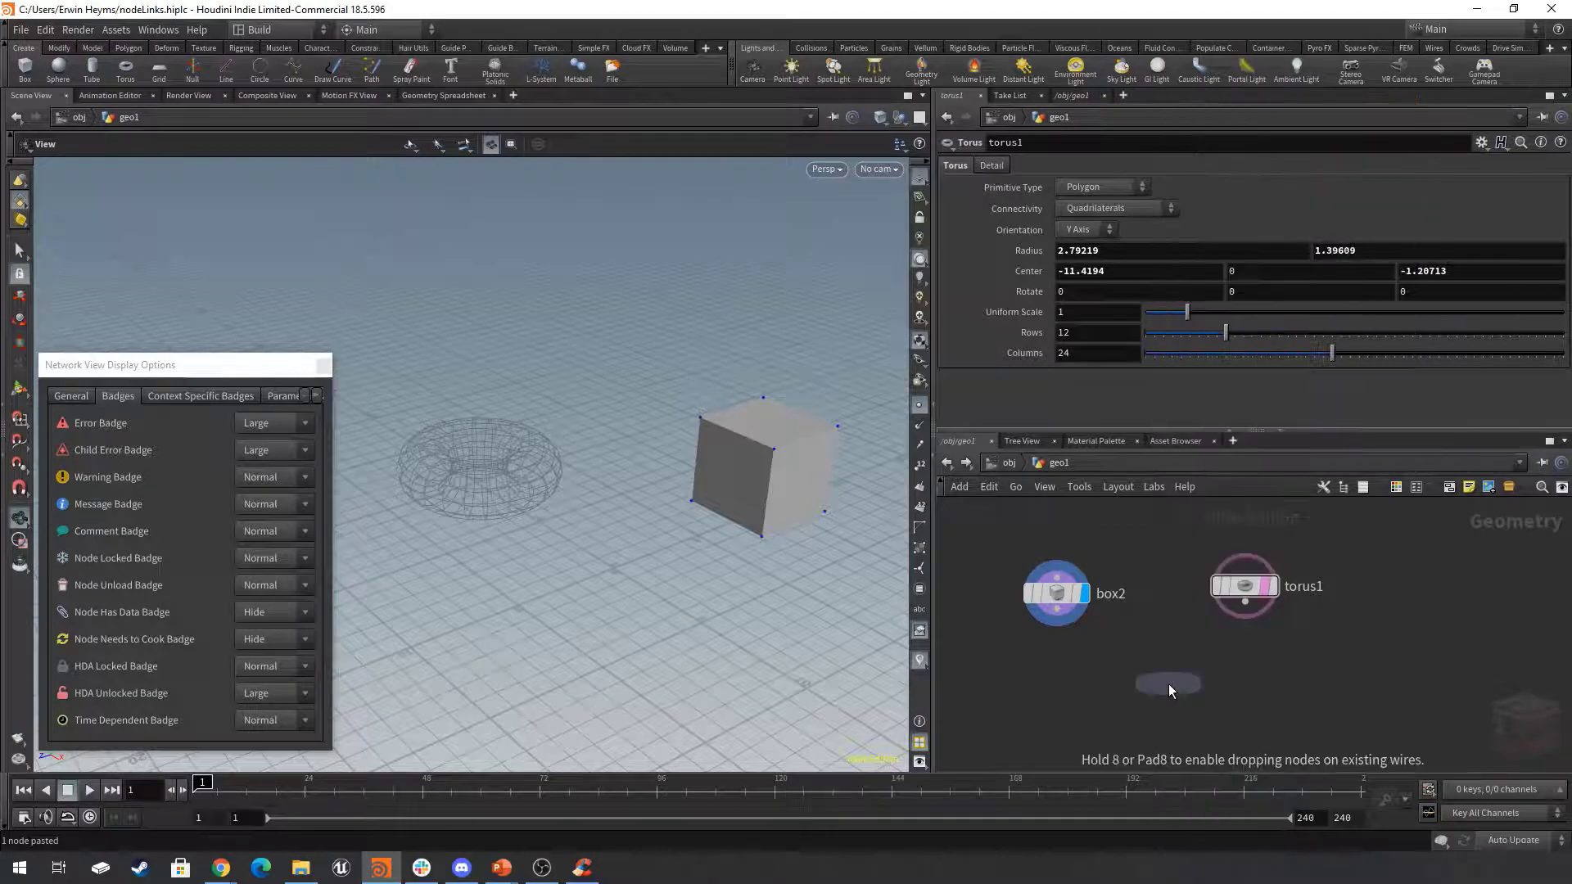
pyautogui.click(1167, 685)
pyautogui.click(1057, 610)
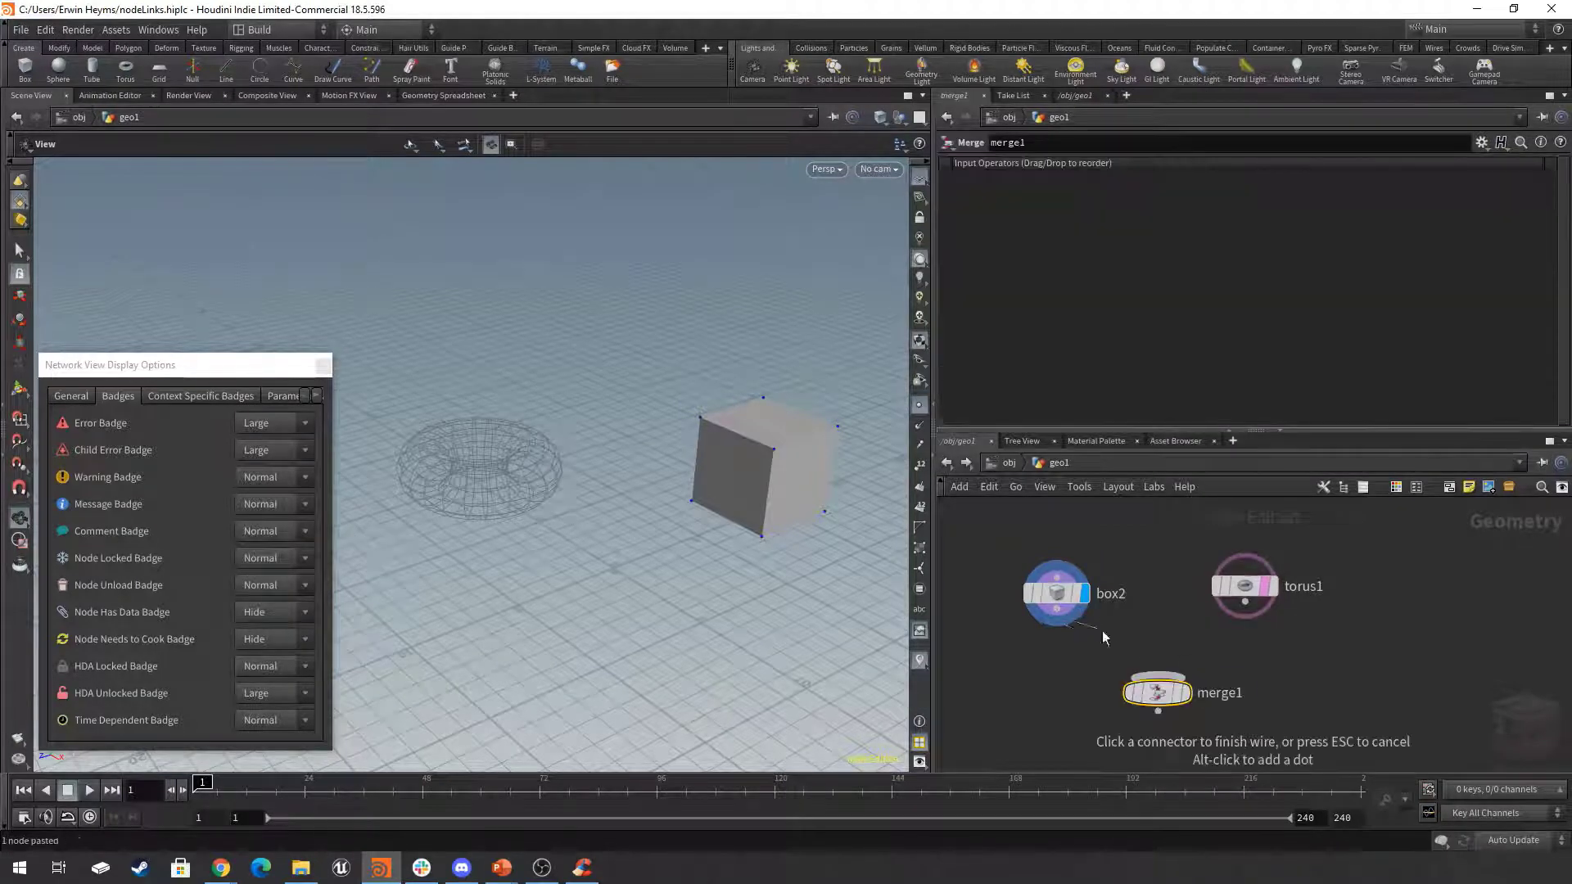
pyautogui.click(1157, 677)
pyautogui.click(1246, 602)
pyautogui.click(1157, 677)
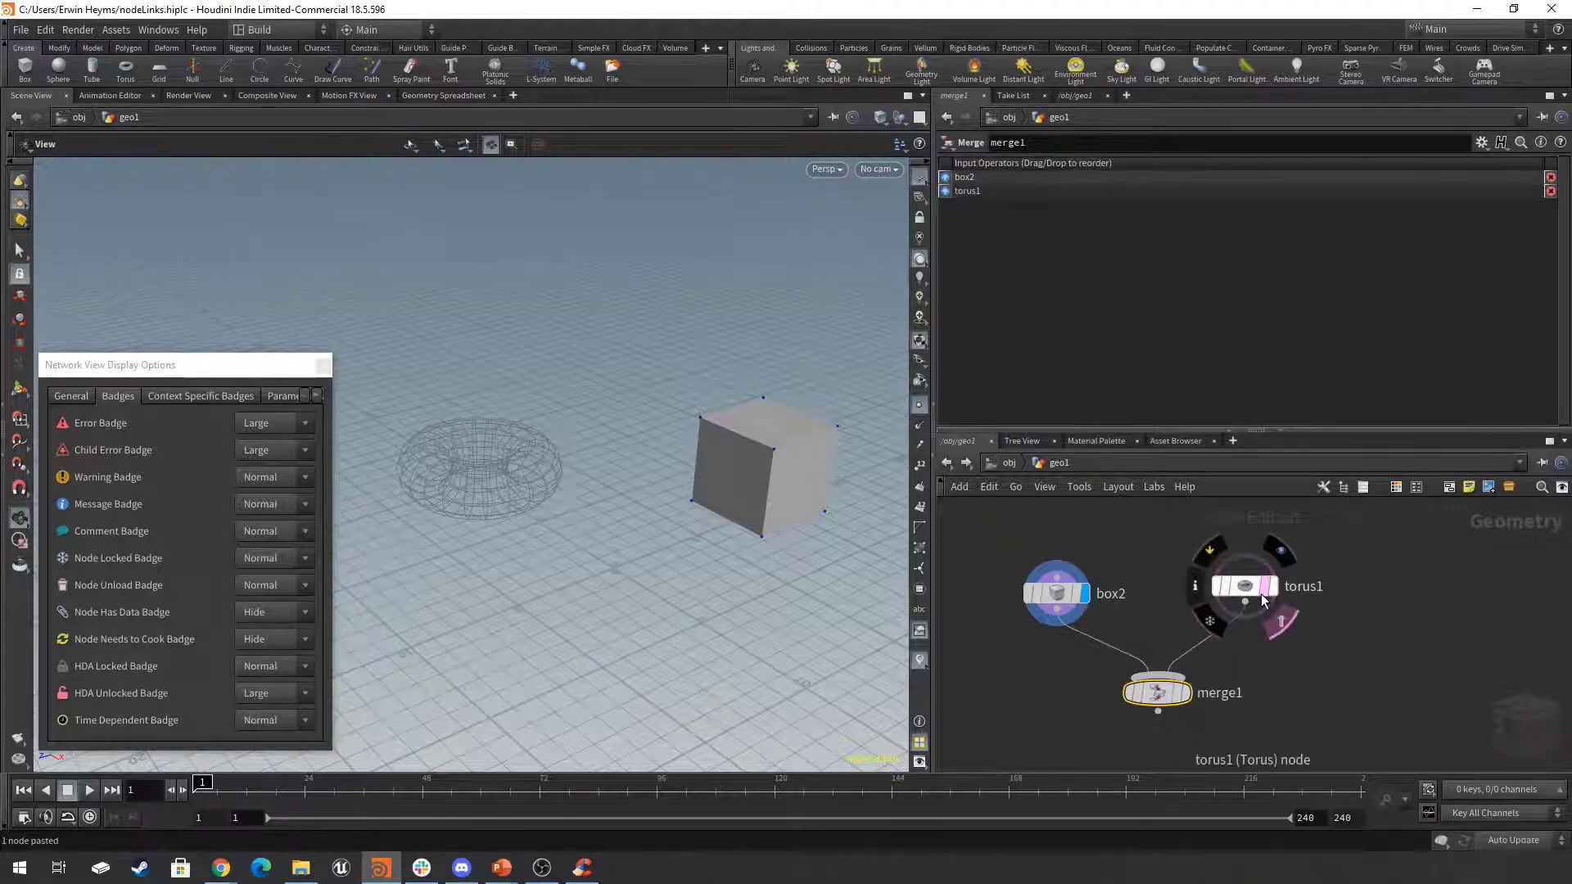
# Turn off torus1's template flag and display merge1.
pyautogui.moveTo(1242, 596); pyautogui.dragTo(1243, 598)
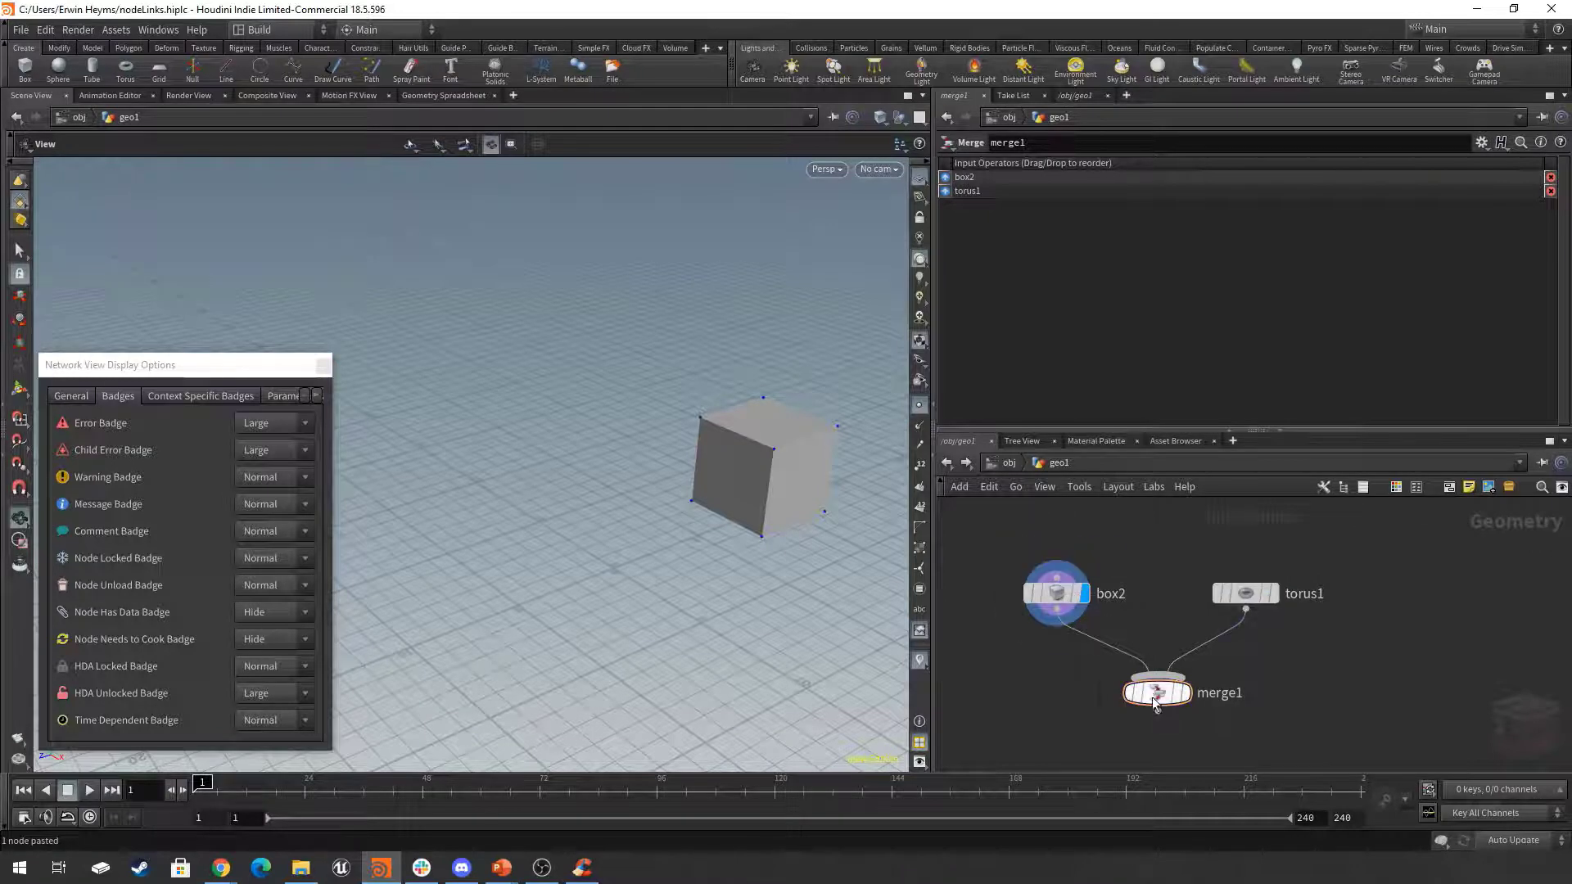
pyautogui.click(1187, 696)
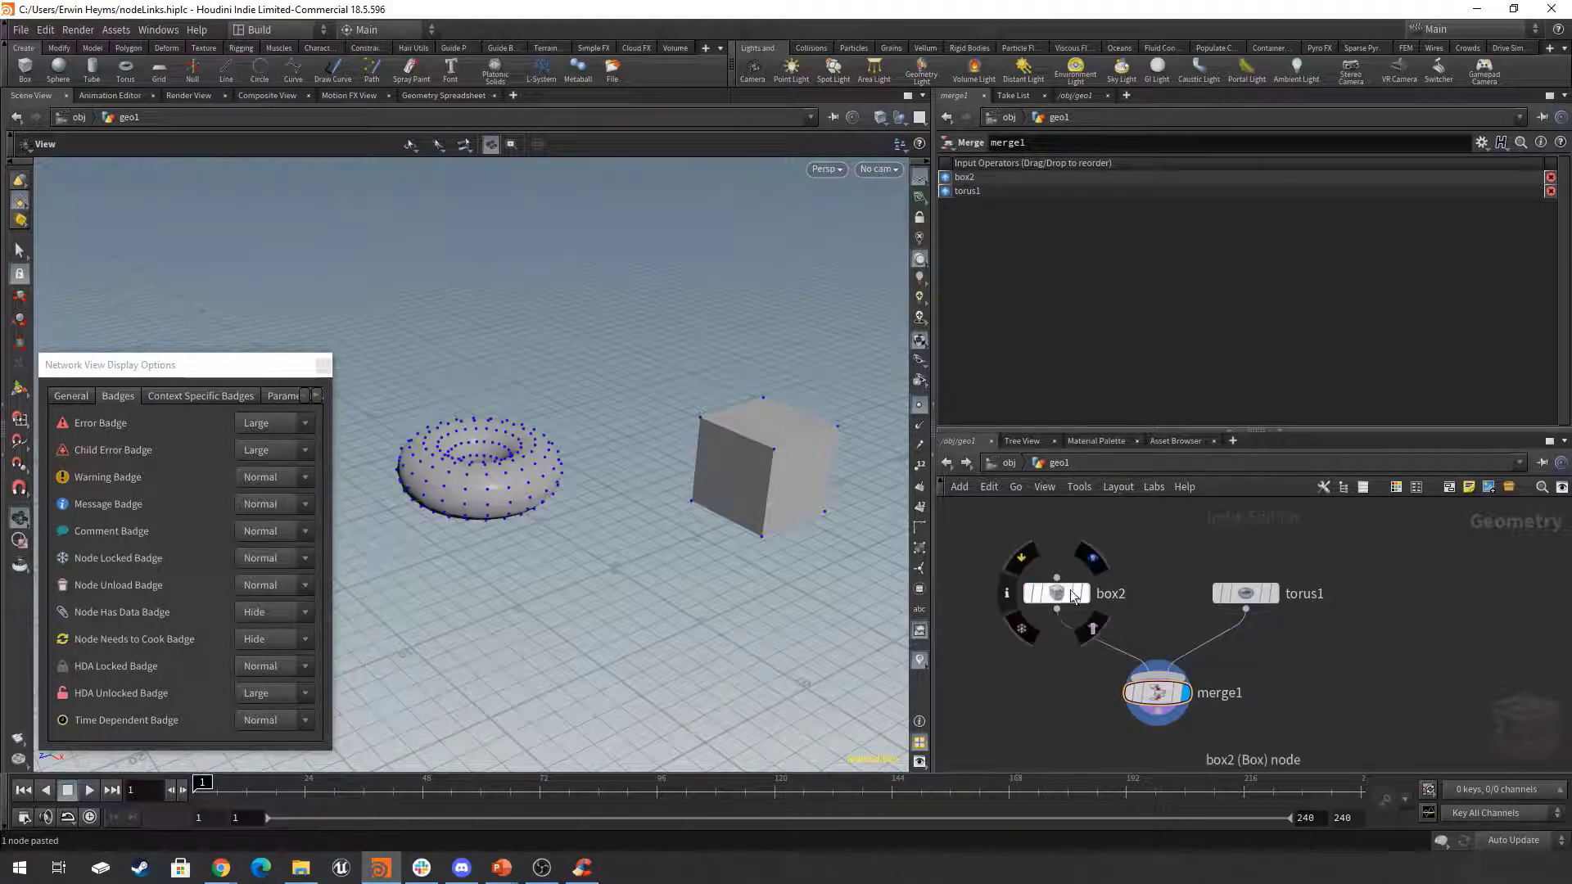
# Compare the node info of box2 and torus1 side by side, pinning box2's window, and close both windows.
pyautogui.click(1006, 599)
pyautogui.moveTo(843, 371); pyautogui.dragTo(555, 190)
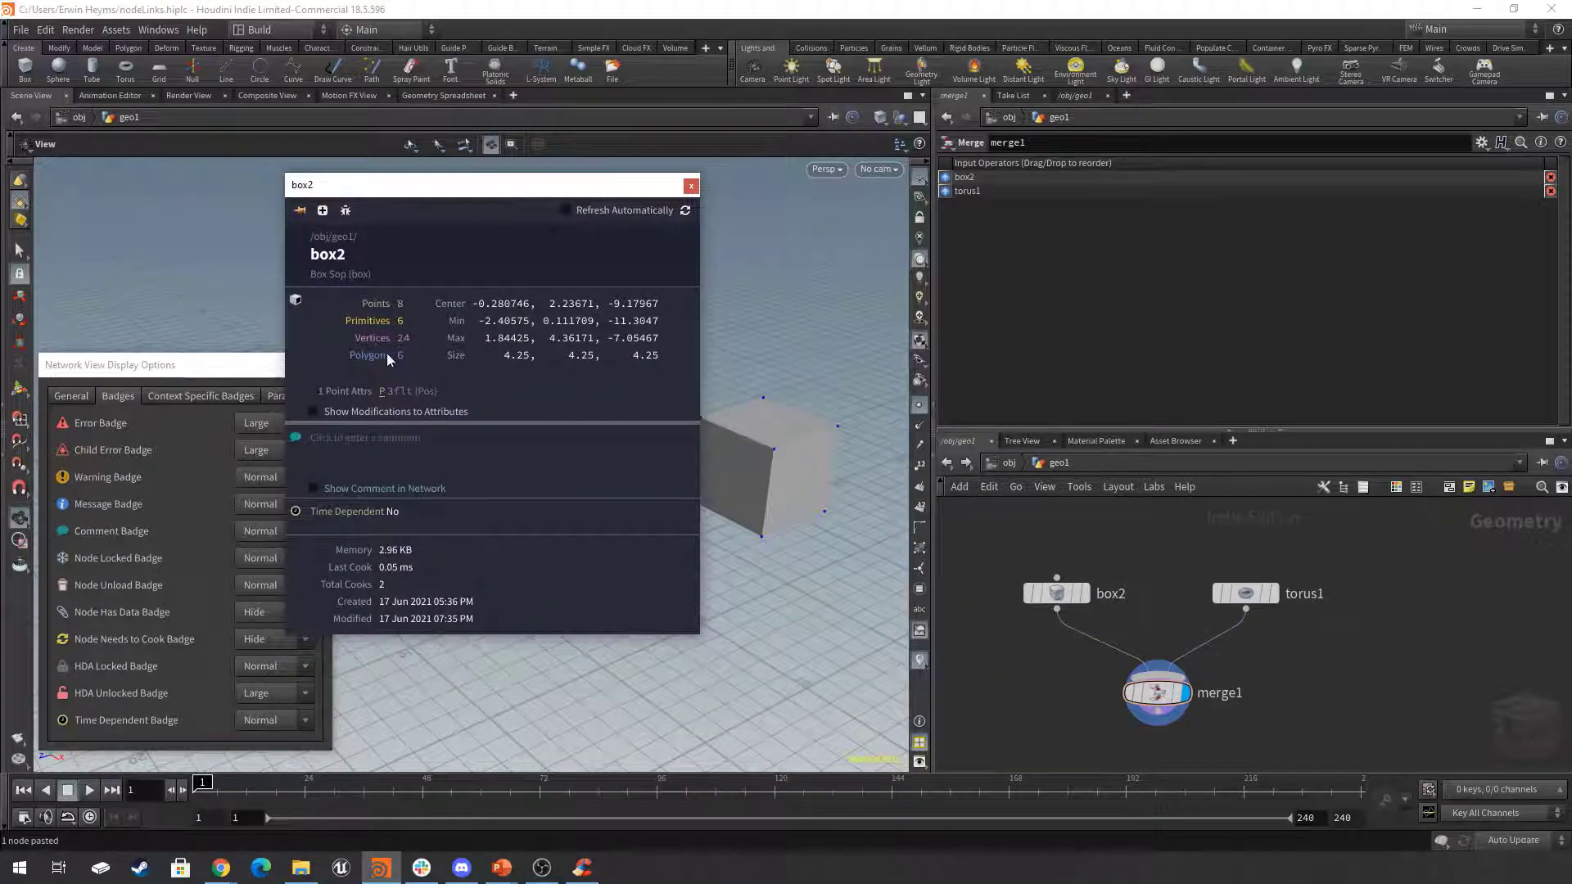
pyautogui.click(300, 212)
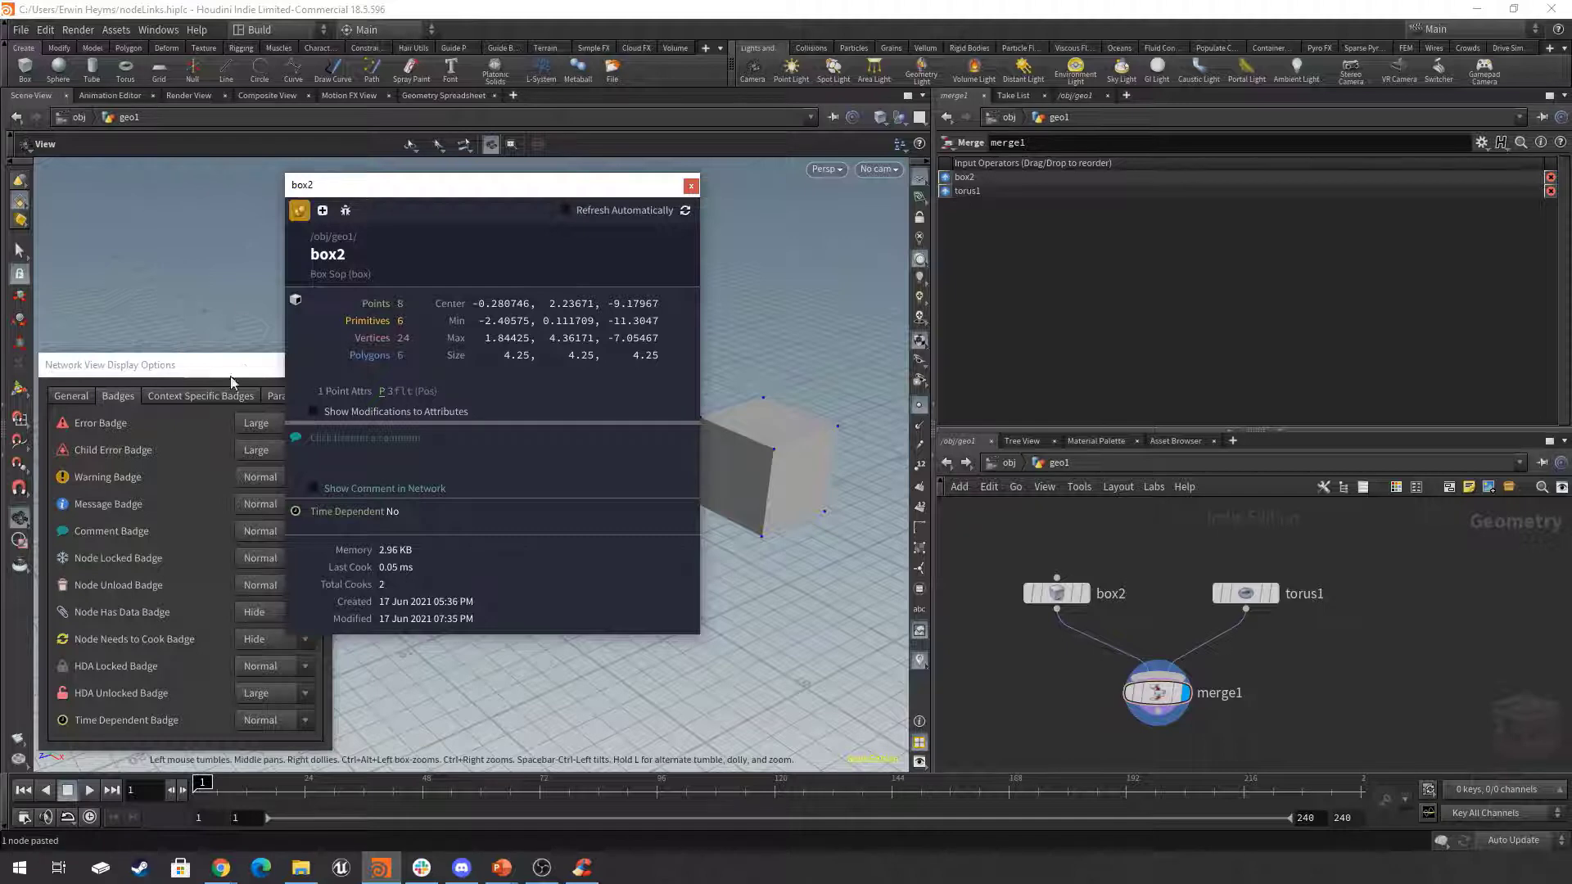
pyautogui.moveTo(1246, 600)
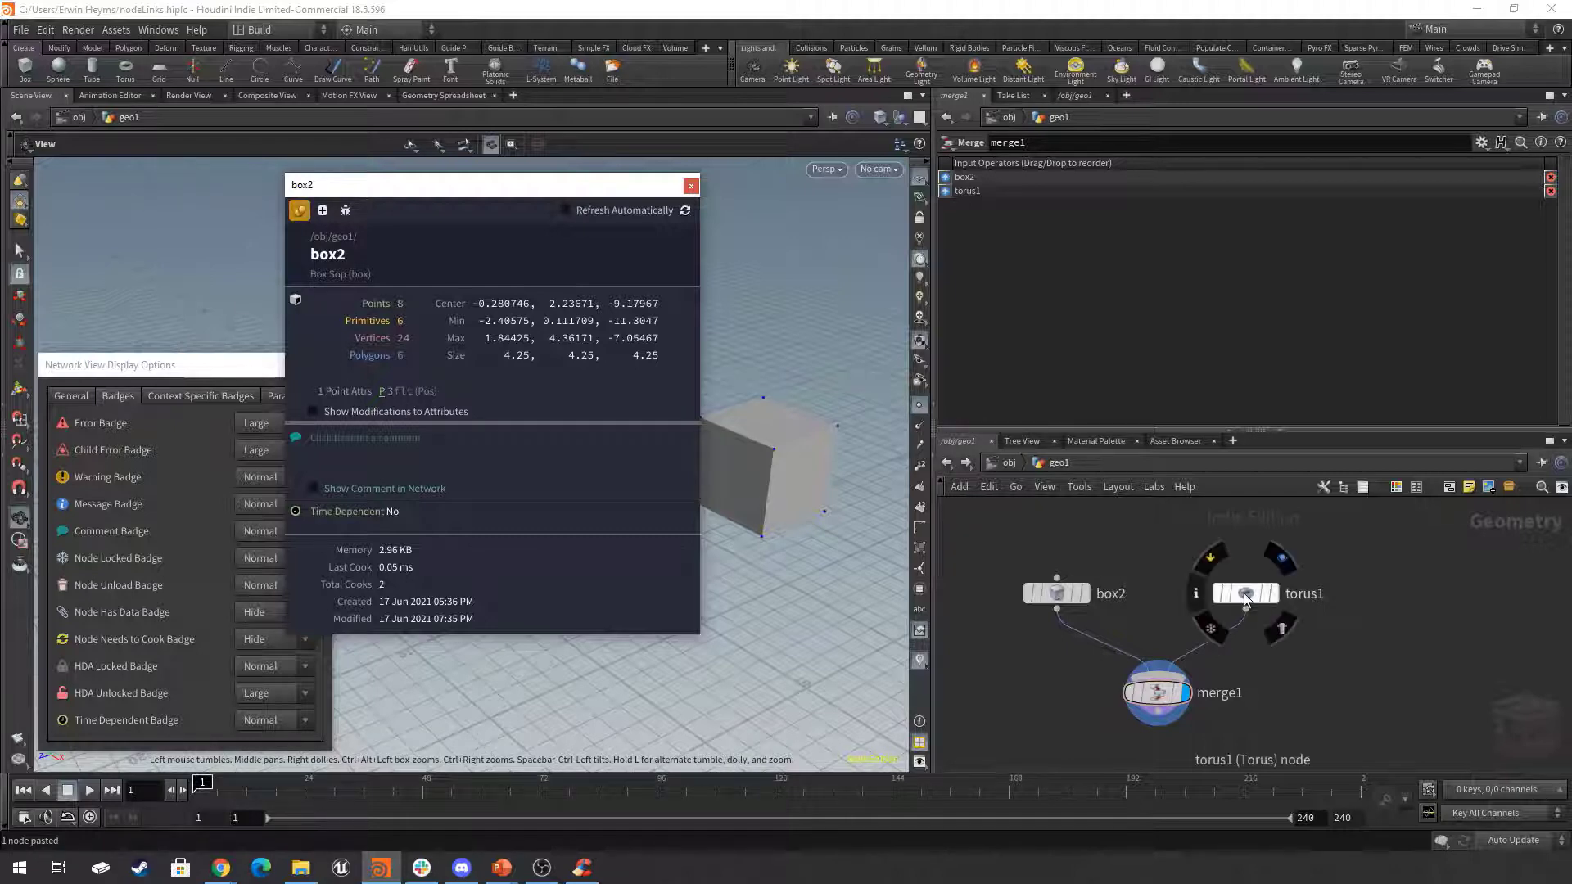
pyautogui.click(1196, 597)
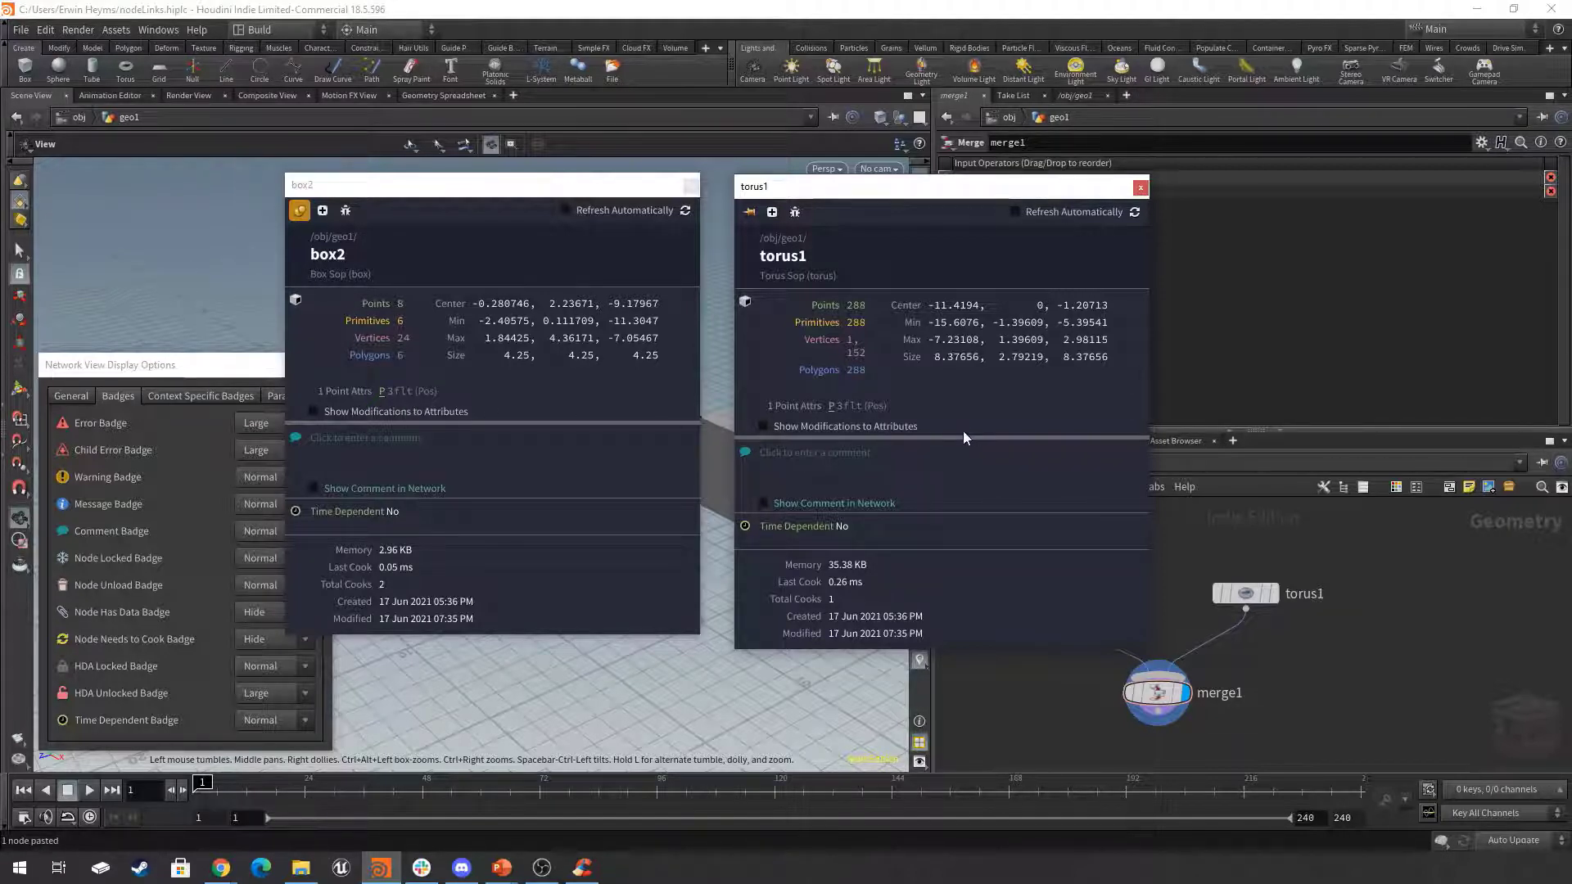
pyautogui.moveTo(878, 214); pyautogui.dragTo(1147, 225)
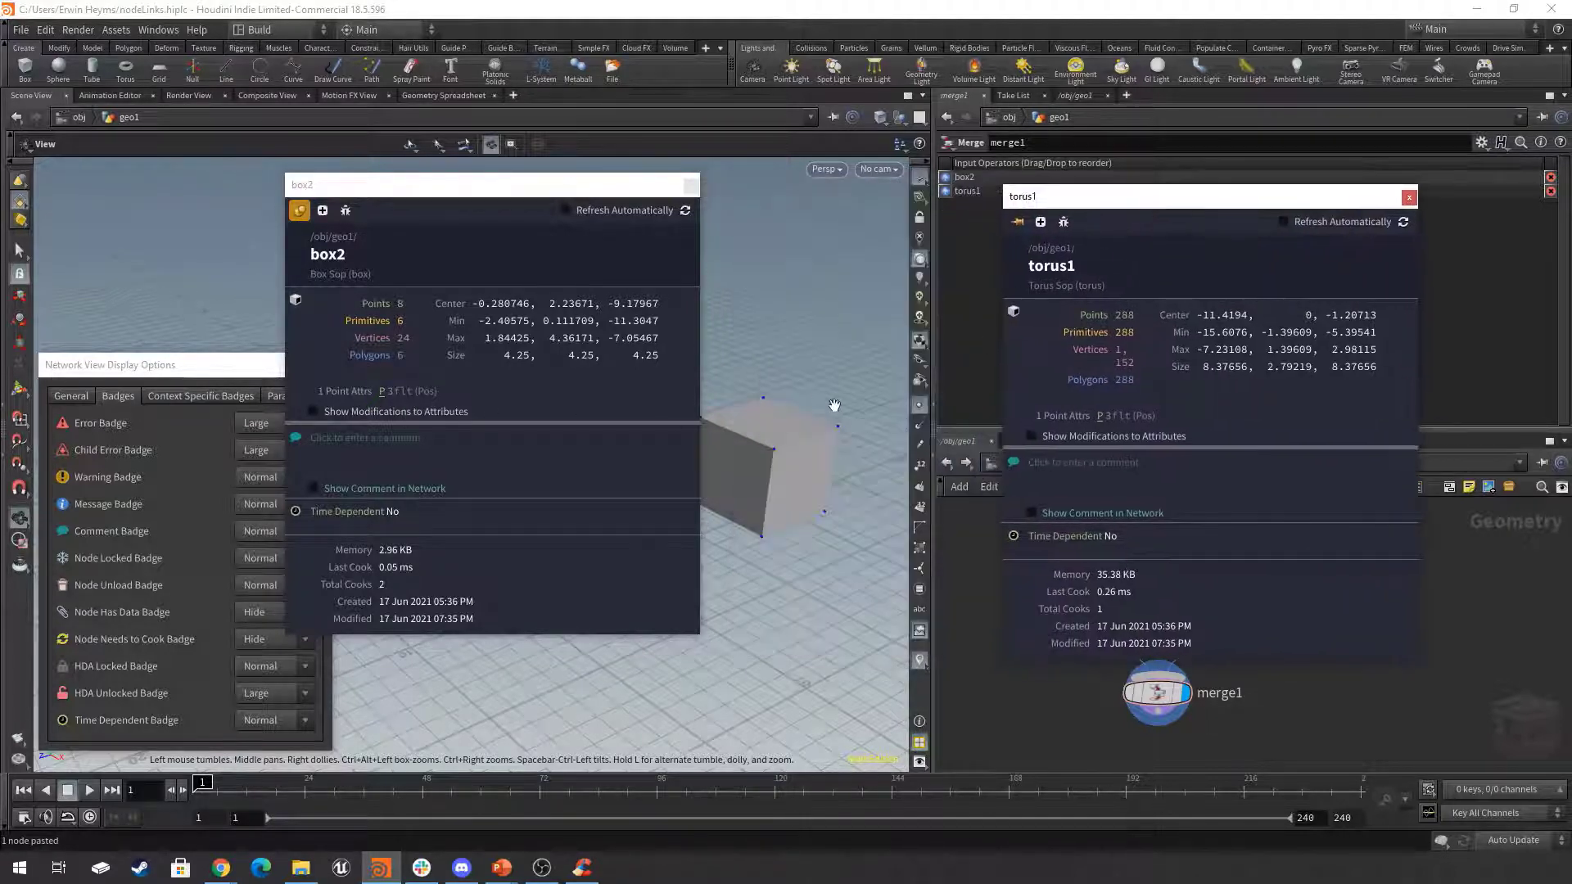
pyautogui.moveTo(604, 181); pyautogui.dragTo(551, 545)
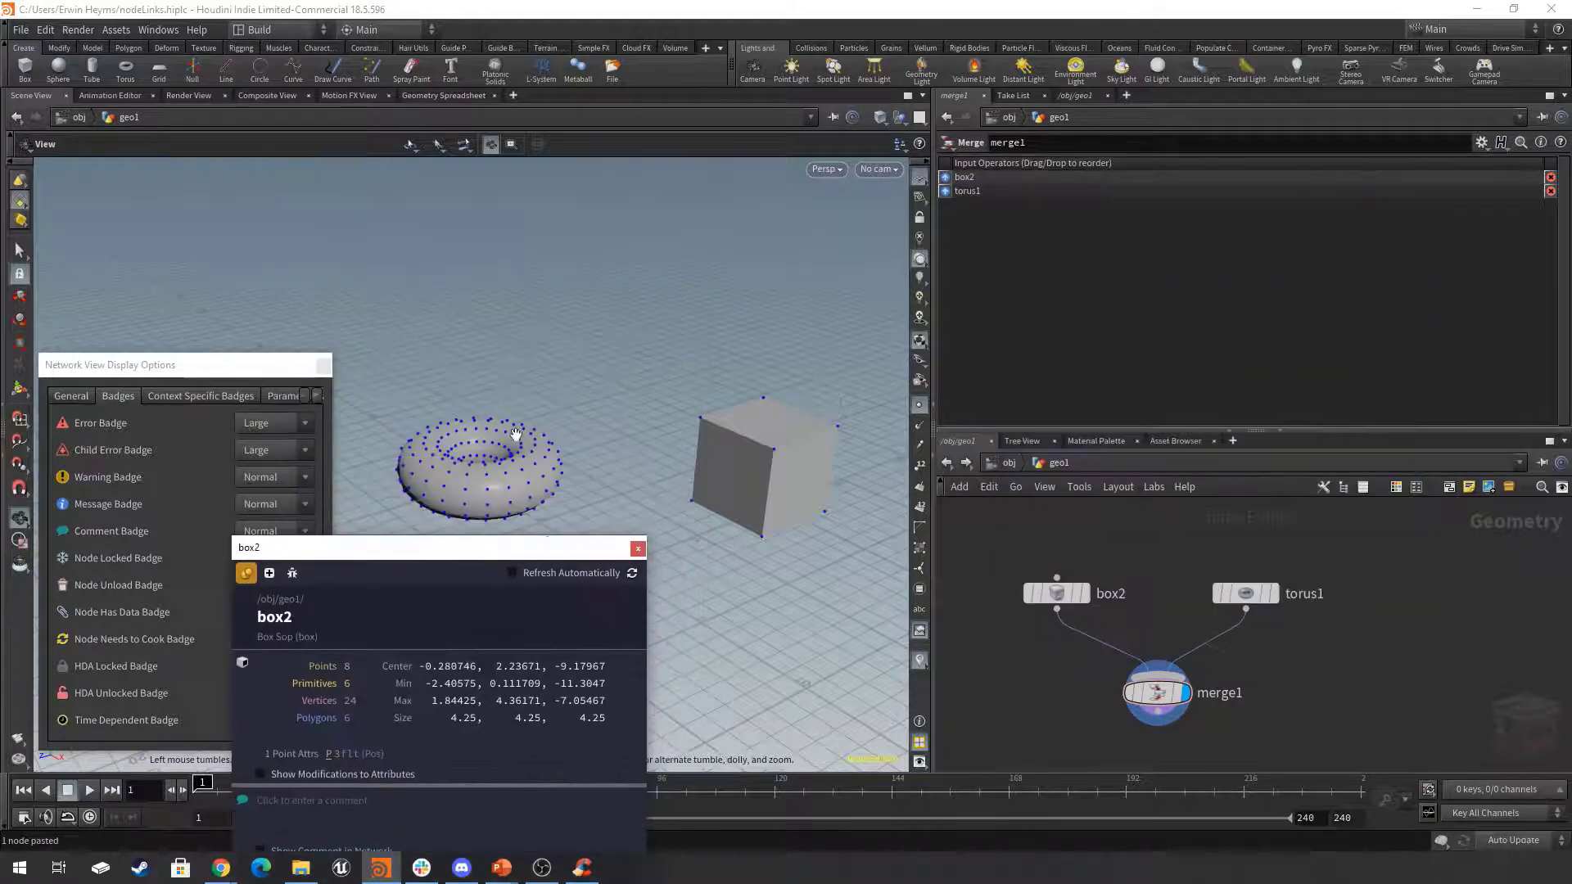
pyautogui.click(638, 548)
# Examine the geometry counts and attributes in merge1's node info and close it.
pyautogui.moveTo(1158, 696)
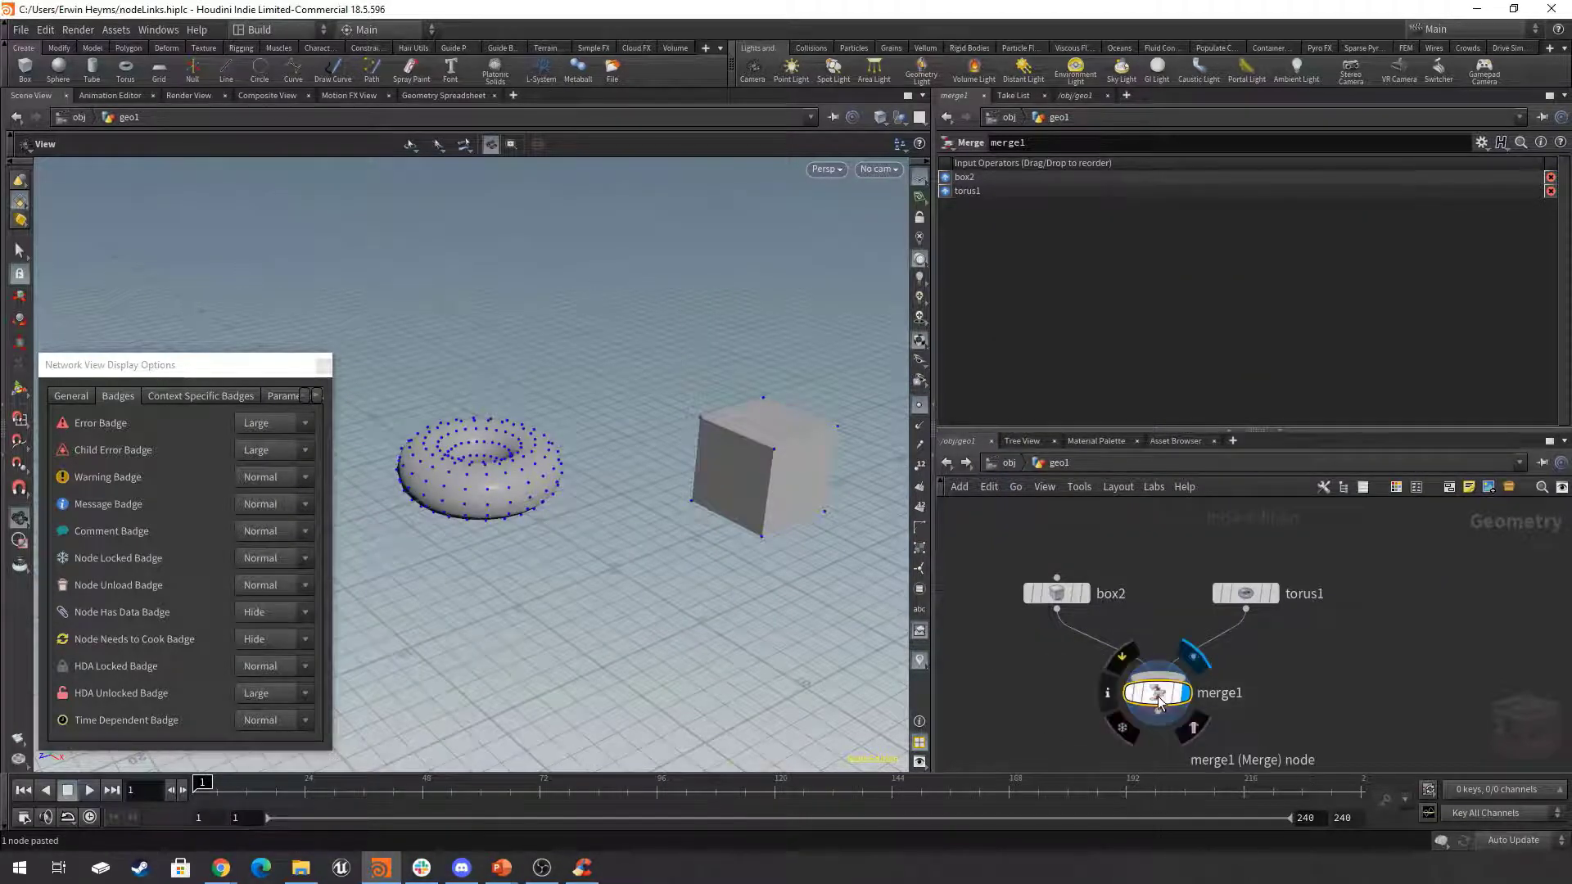
pyautogui.click(1107, 693)
pyautogui.moveTo(1318, 369); pyautogui.dragTo(493, 222)
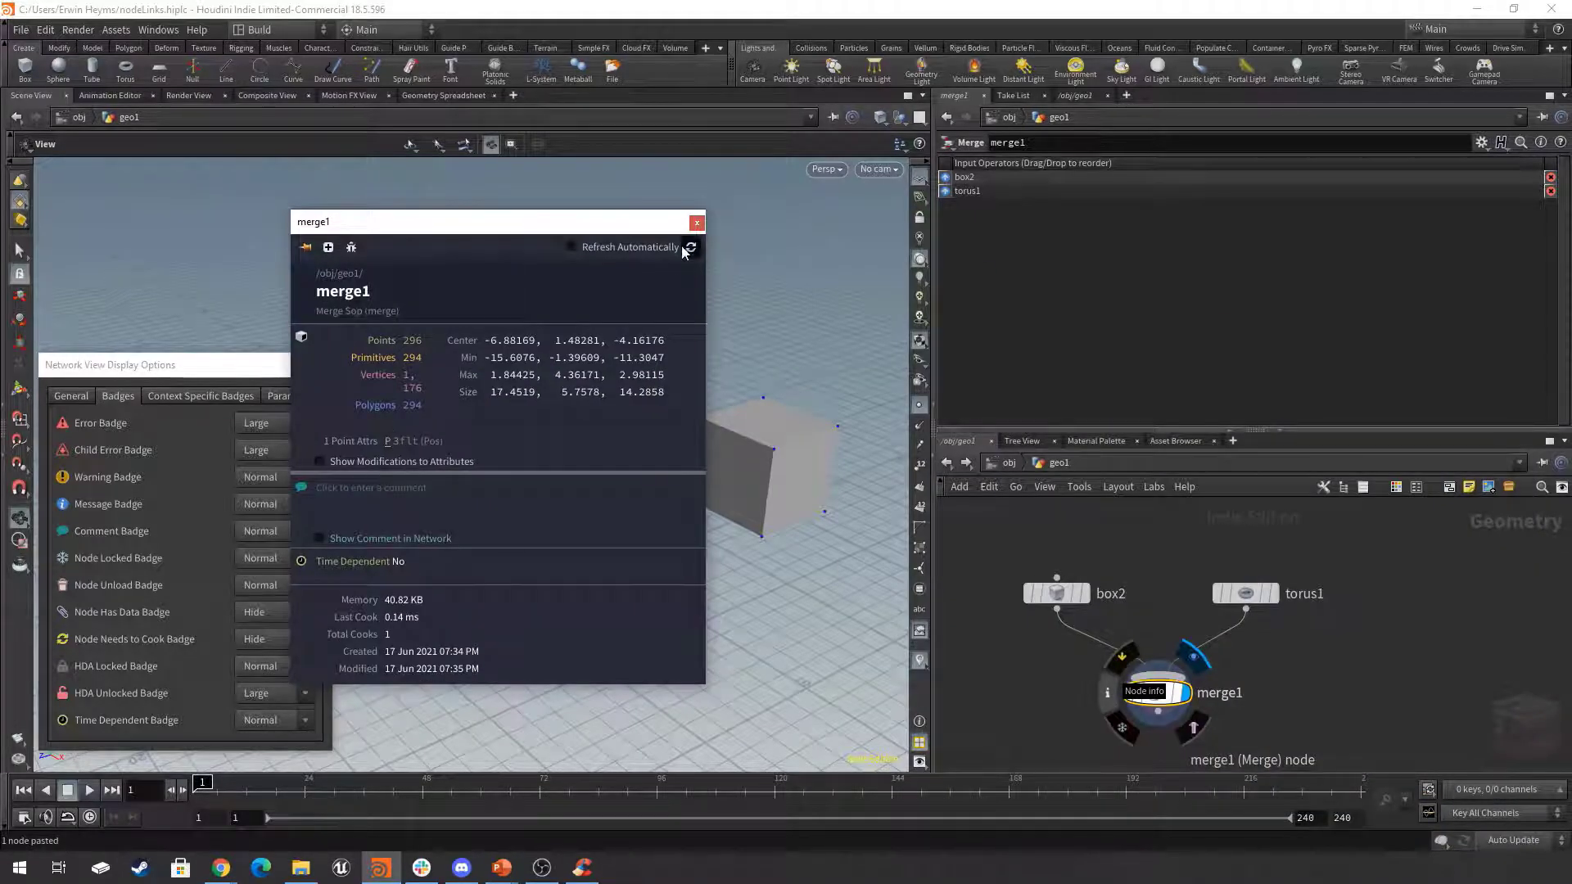
pyautogui.click(697, 222)
# Move box2 and torus1 up together to make room above merge1.
pyautogui.moveTo(1294, 551); pyautogui.dragTo(1054, 597)
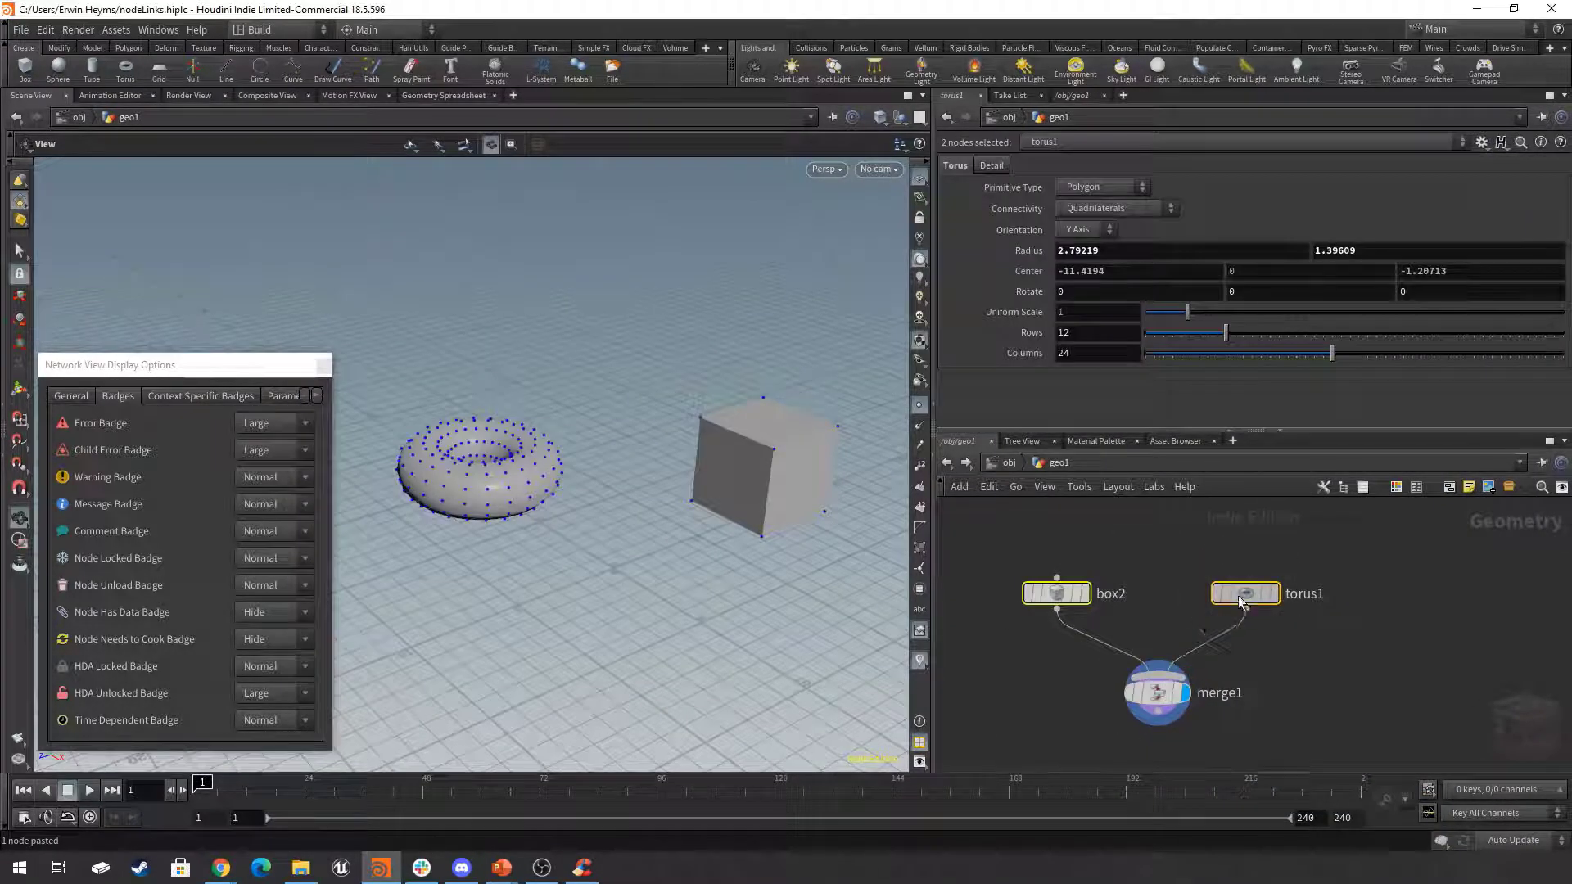
pyautogui.moveTo(1242, 598); pyautogui.dragTo(1240, 546)
pyautogui.click(1290, 623)
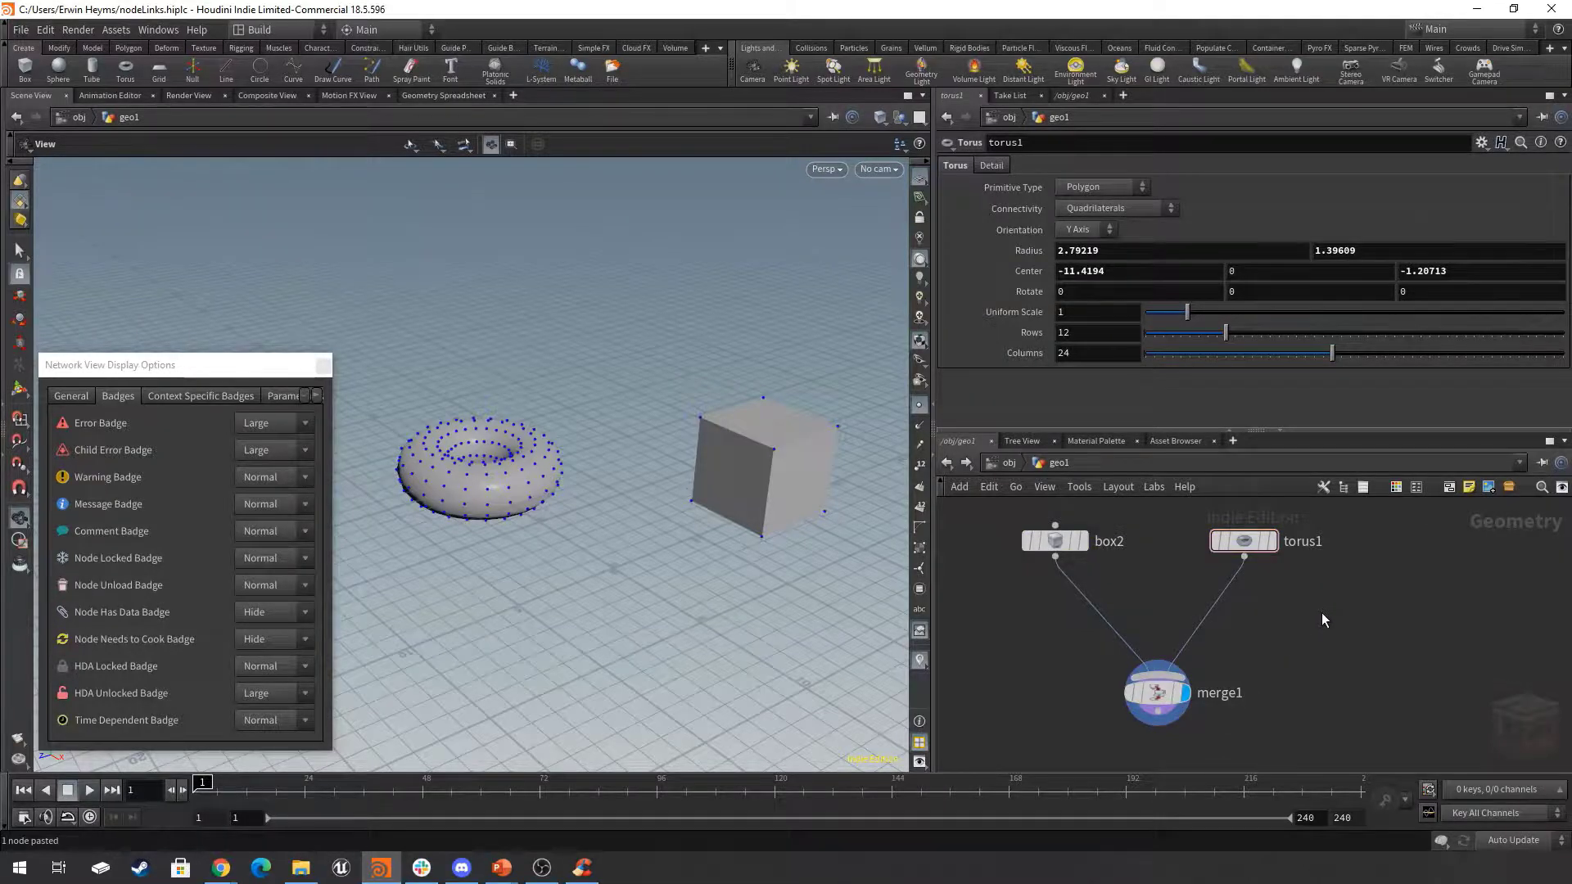
# Insert a Color node between torus1 and merge1, lined up under torus1.
pyautogui.press('Tab')
pyautogui.write('color')
pyautogui.press('Return')
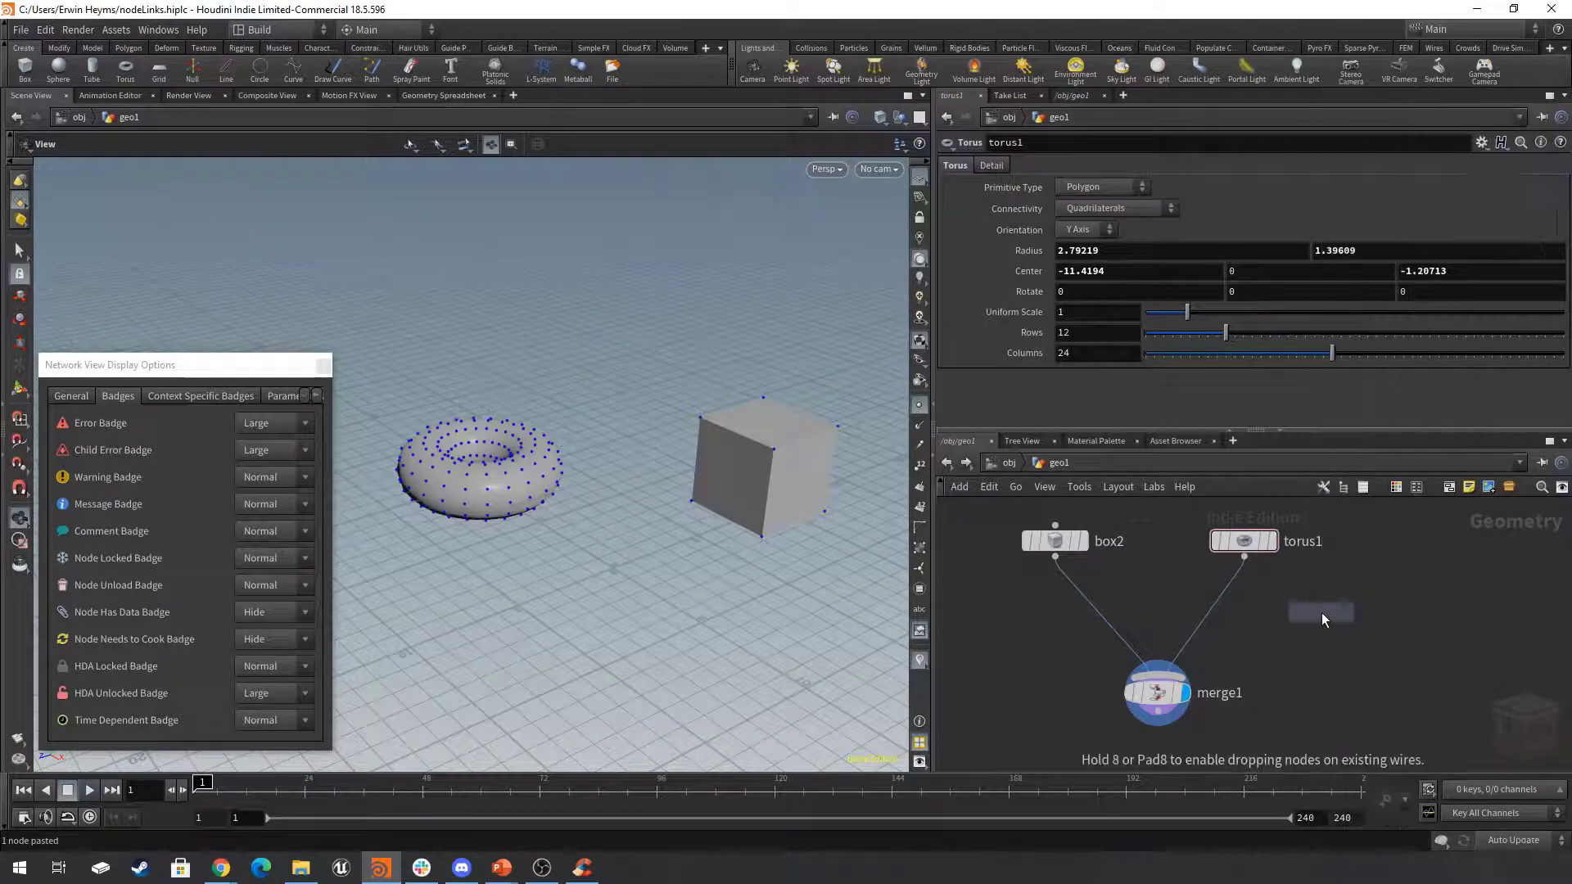
pyautogui.click(1323, 613)
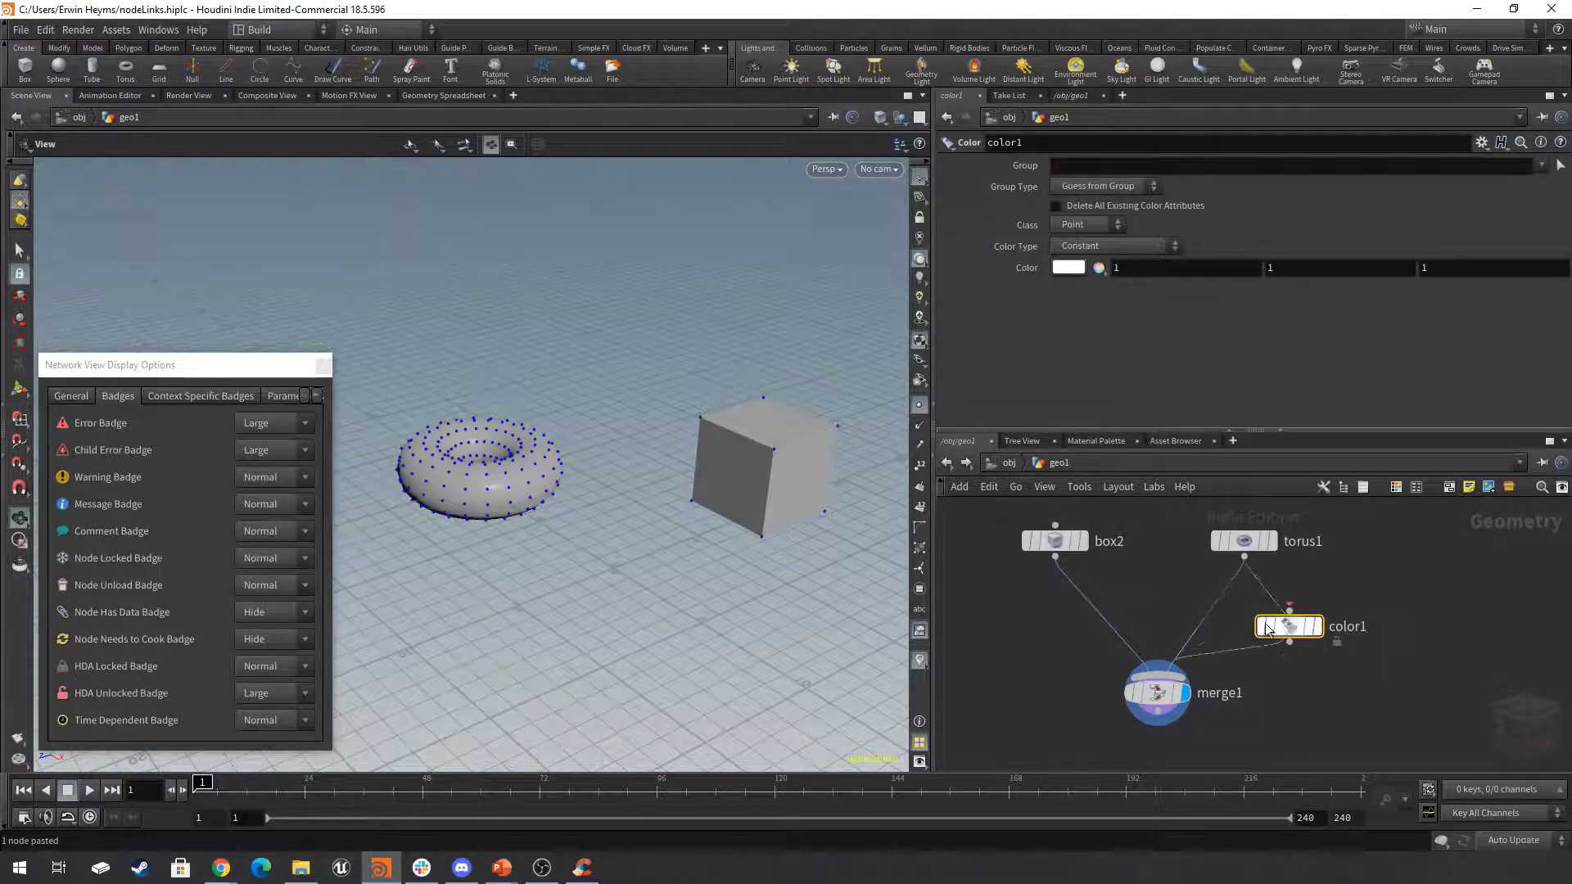
pyautogui.moveTo(1290, 627); pyautogui.dragTo(1244, 617)
# Insert a Normal node between box2 and merge1, lined up under box2.
pyautogui.press('Tab')
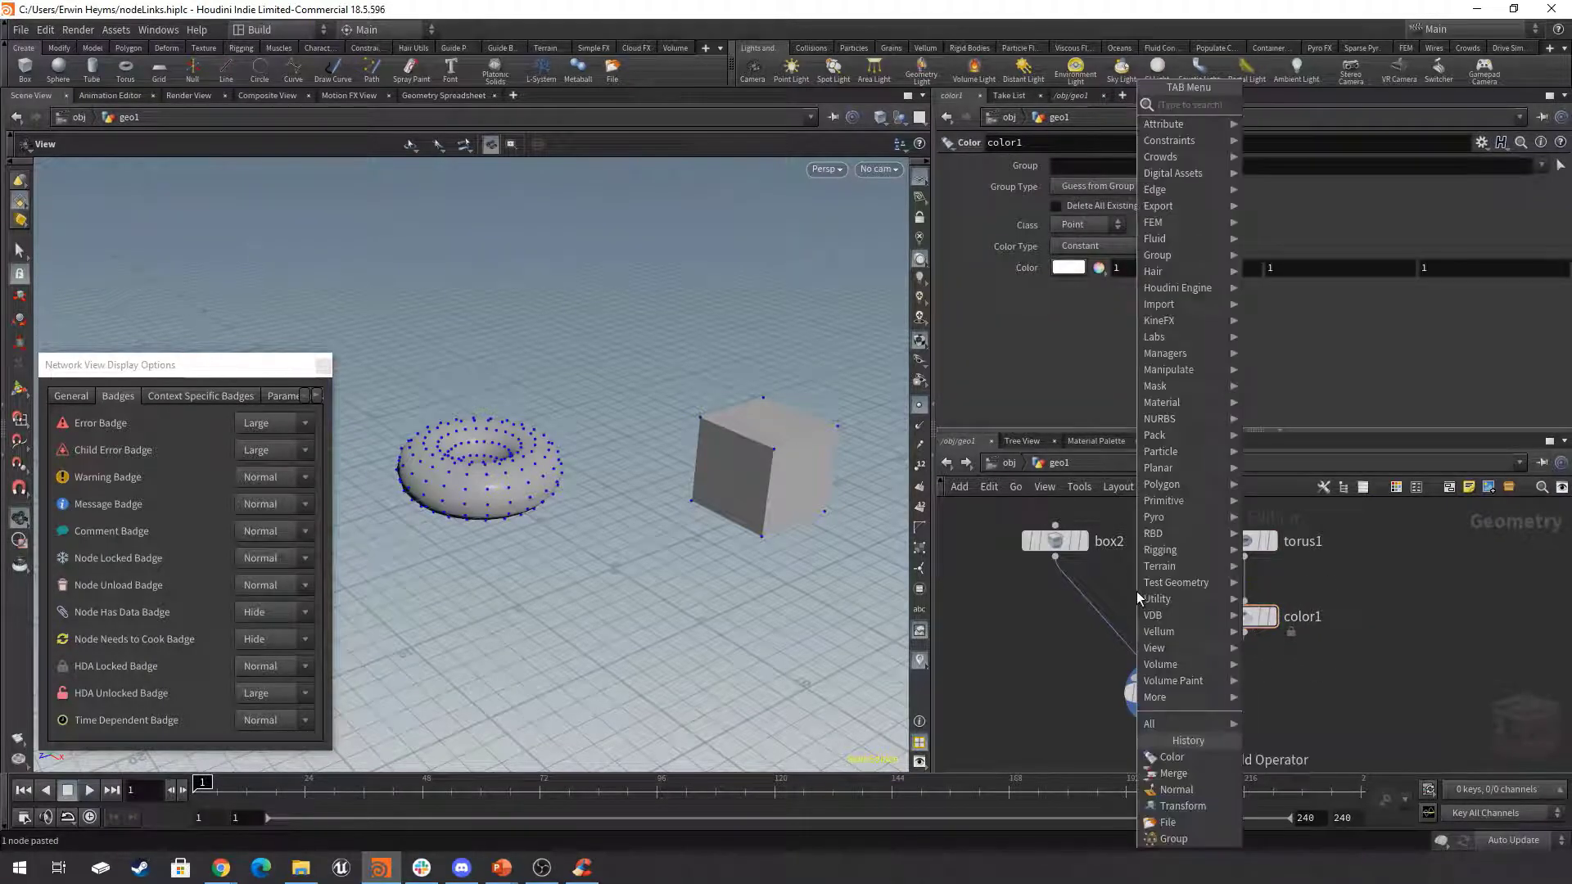
pyautogui.write('normal')
pyautogui.press('Return')
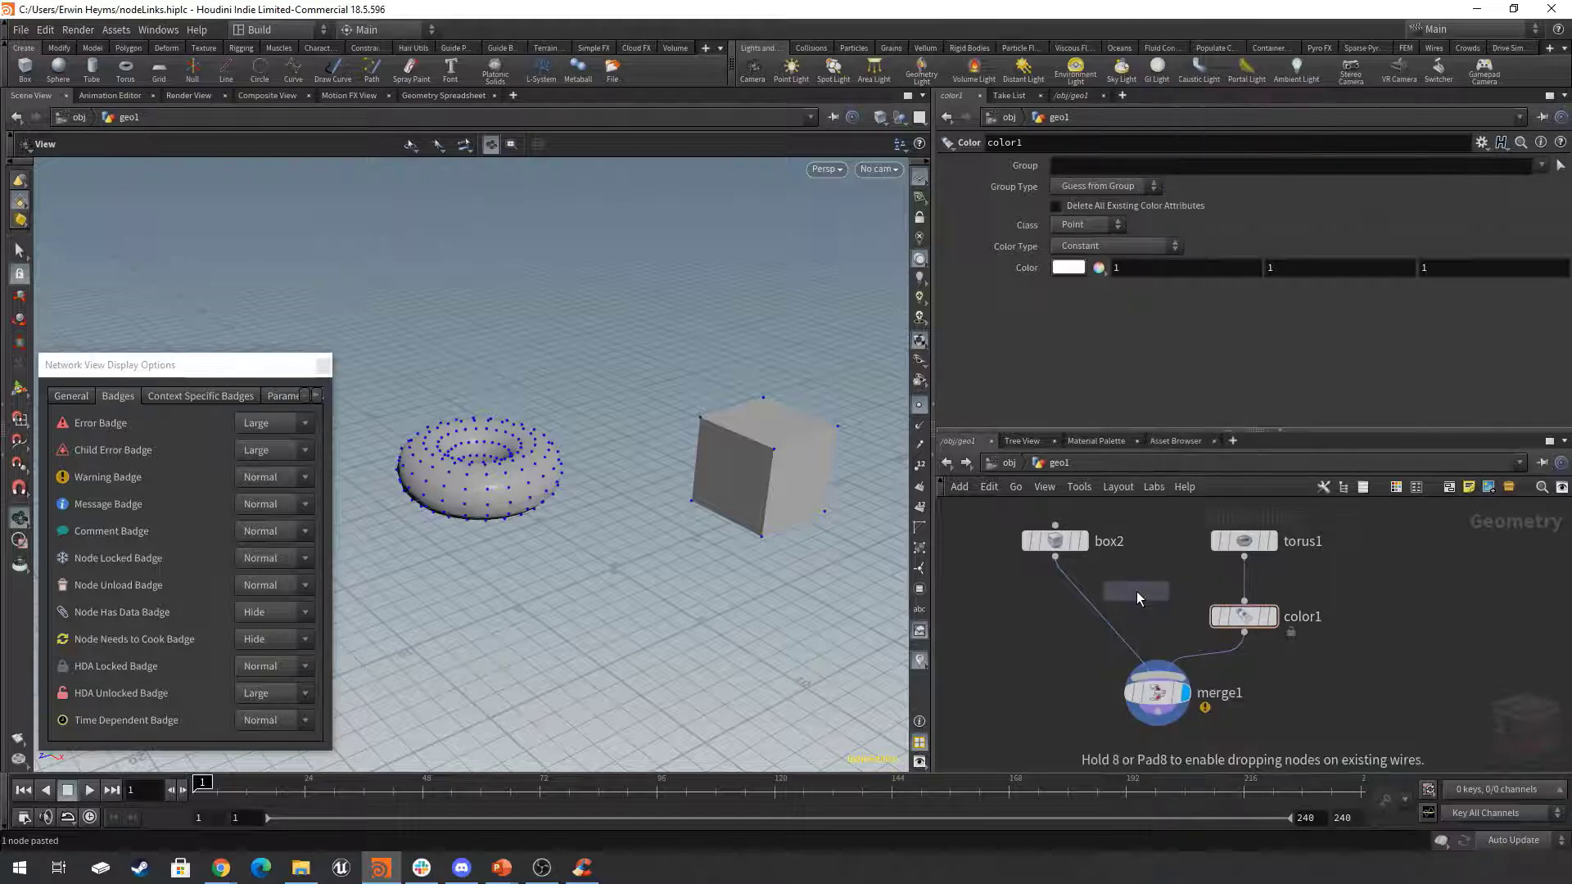
pyautogui.click(1004, 630)
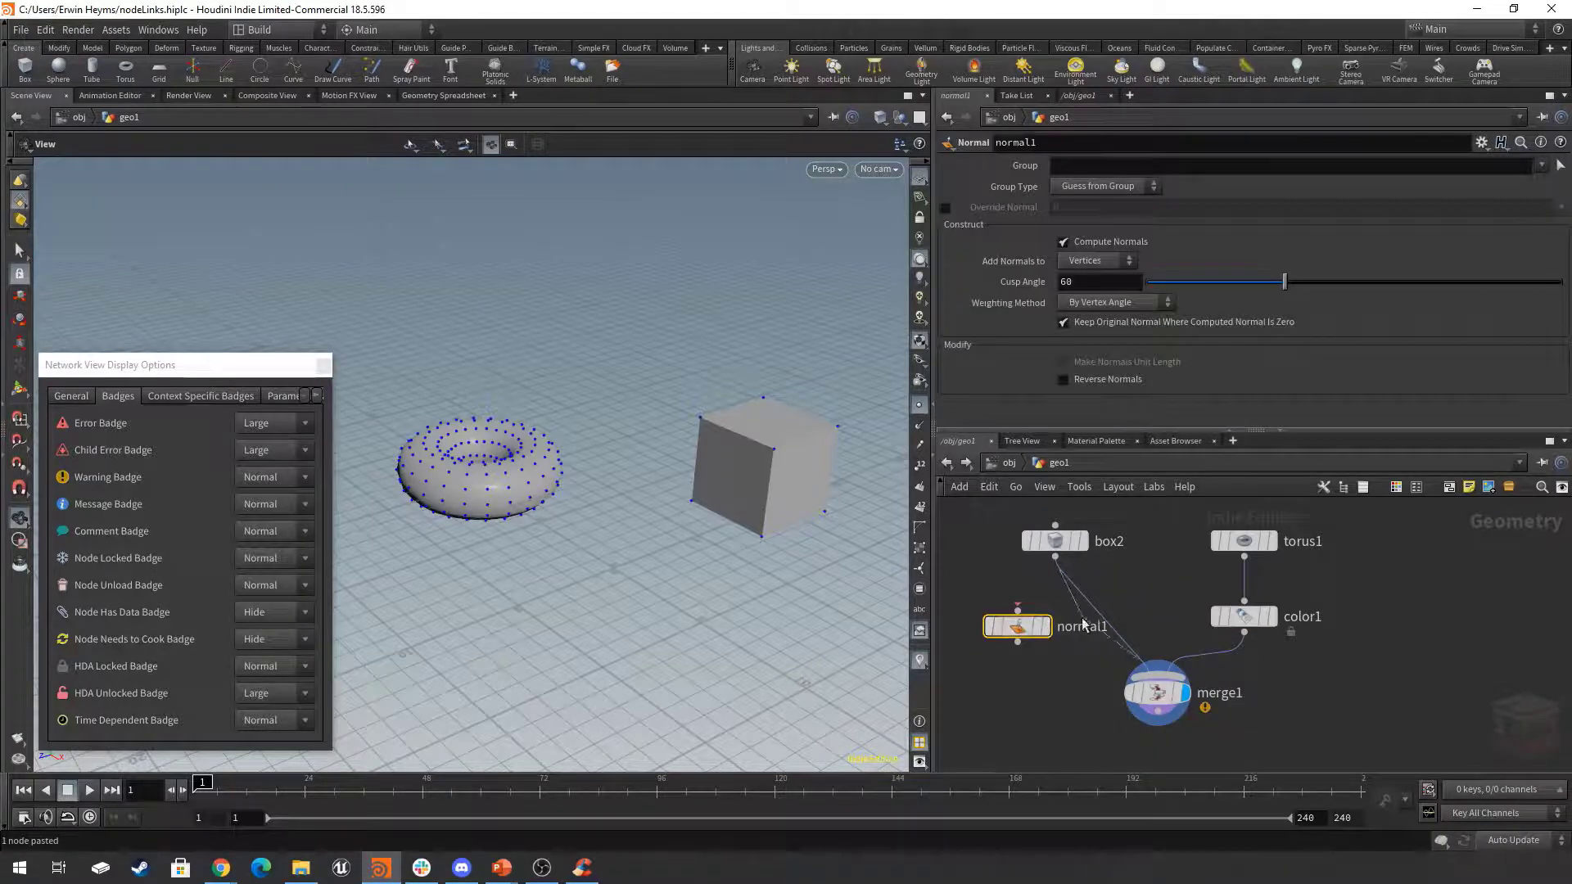
pyautogui.moveTo(1017, 626); pyautogui.dragTo(1056, 616)
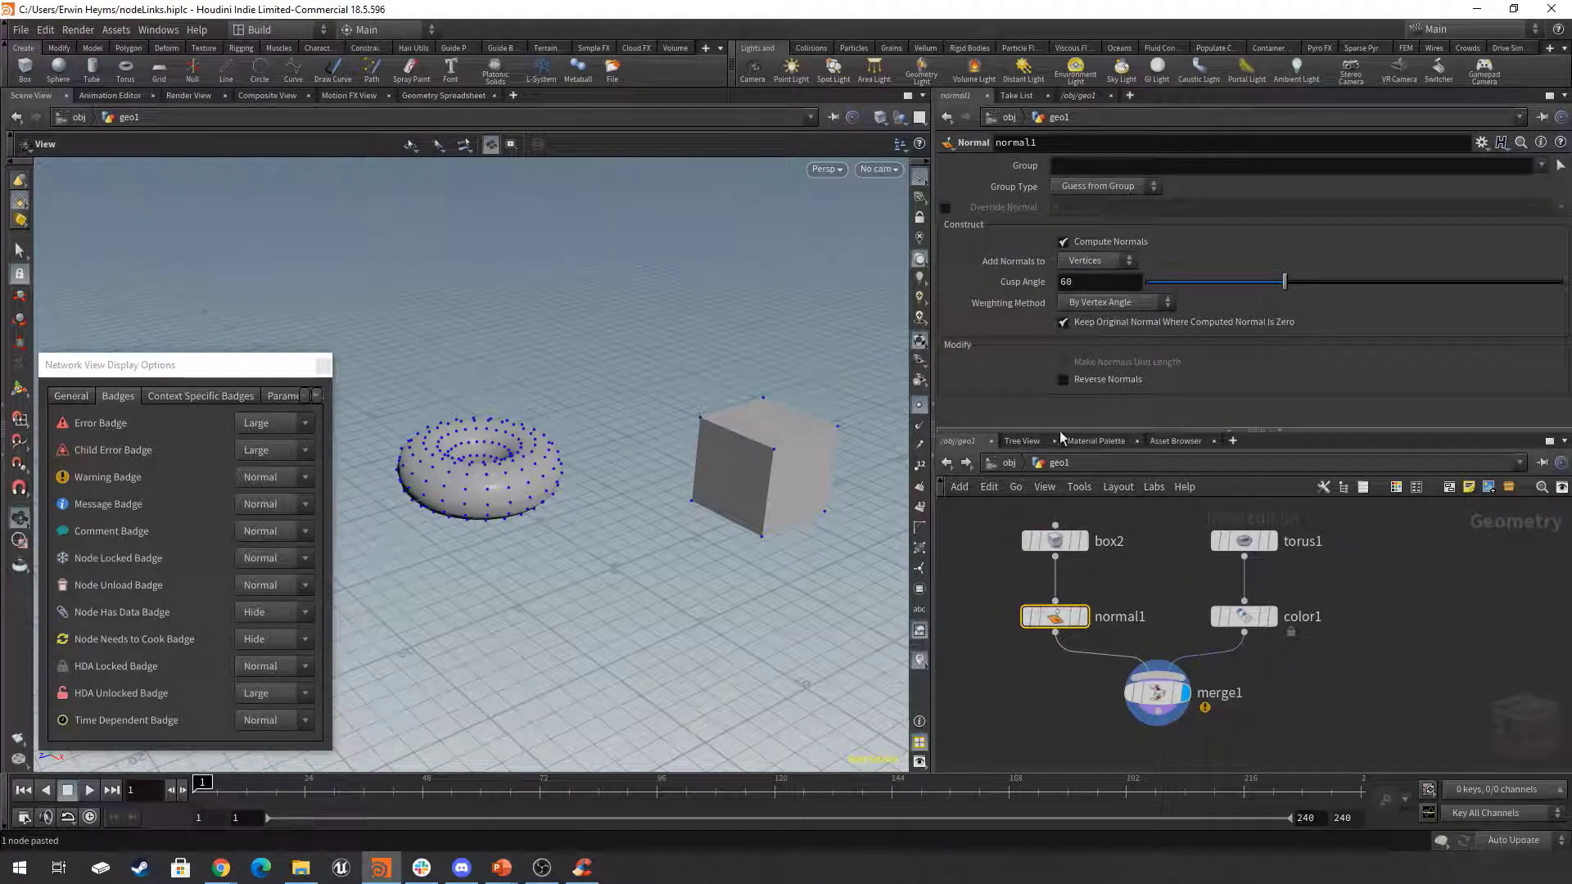
# Set the normal1 node to add normals to points.
pyautogui.click(1092, 260)
pyautogui.click(1092, 279)
pyautogui.moveTo(1387, 651); pyautogui.dragTo(1410, 640, button='middle')
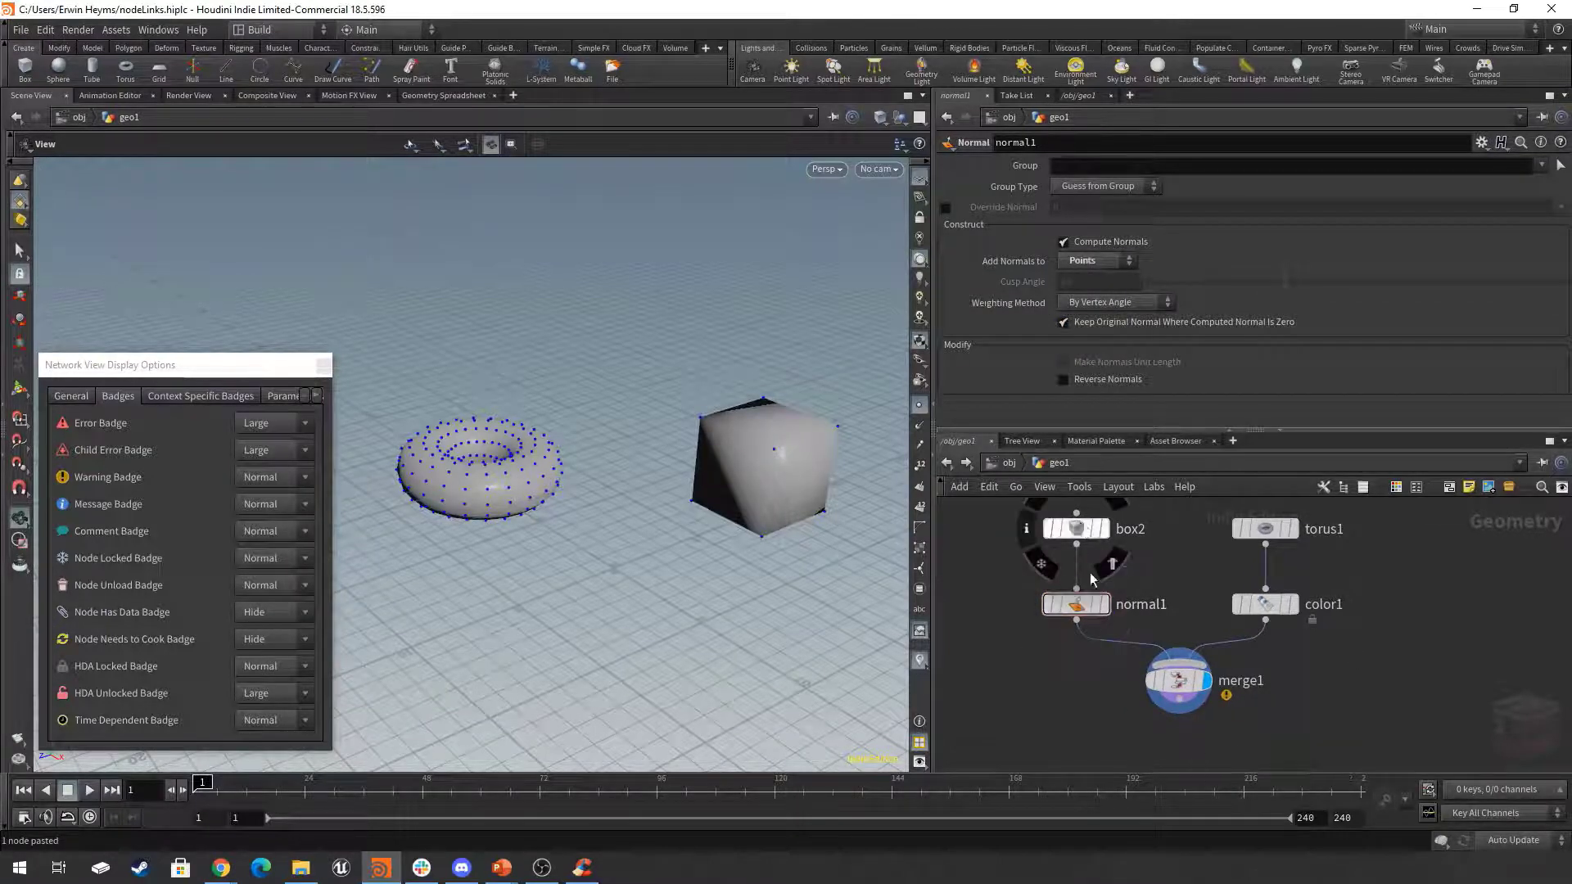
# Compare the point attributes of normal1 and color1 with normal1's node info pinned open, and close both info windows.
pyautogui.click(1026, 604)
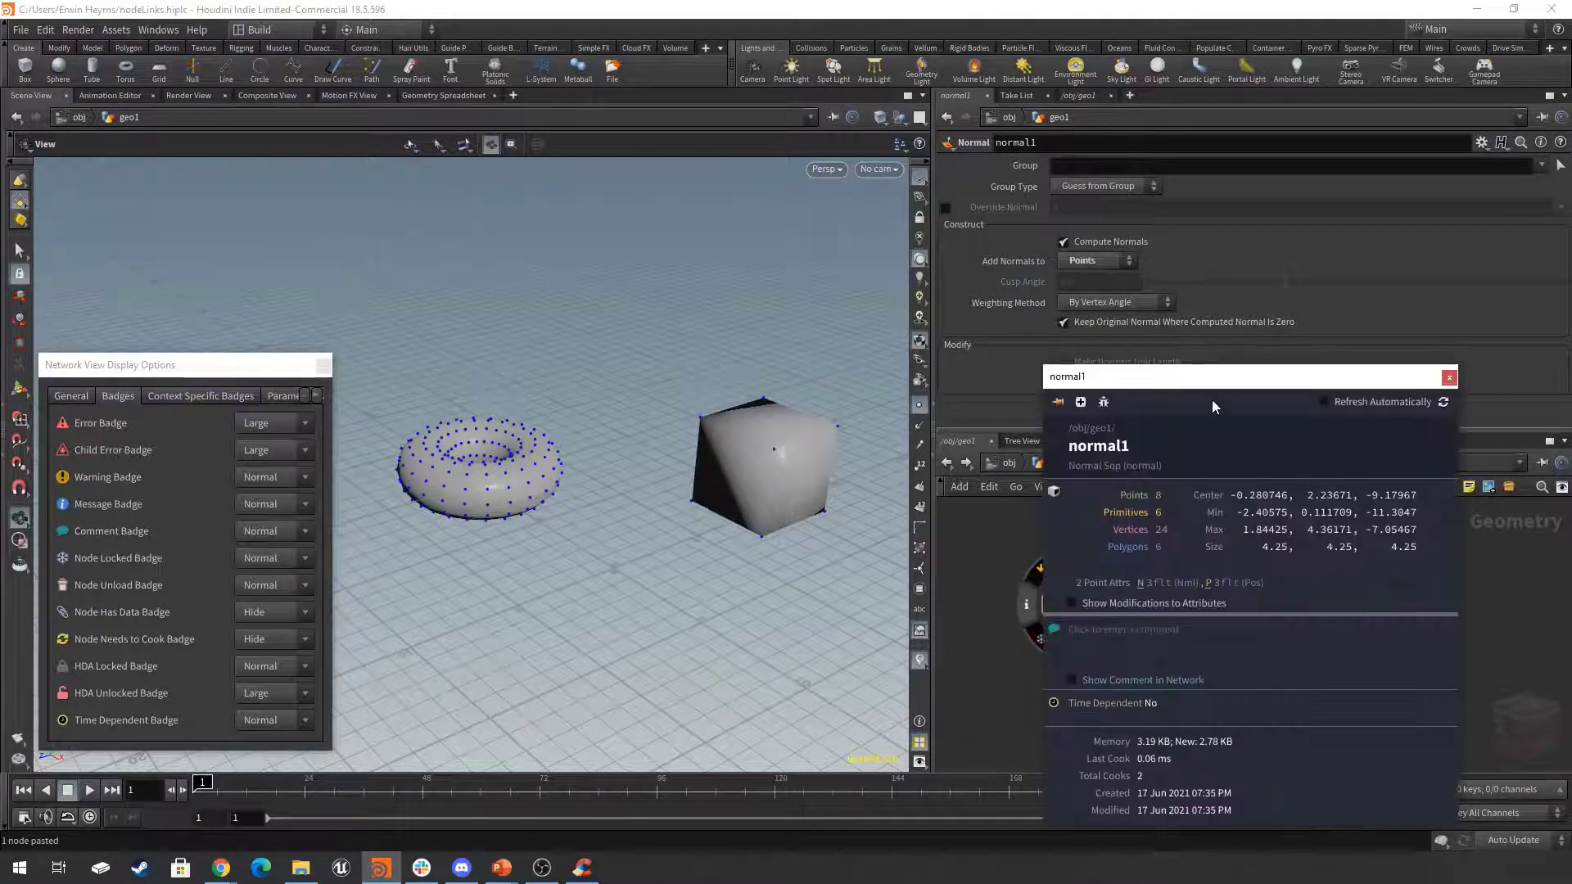
pyautogui.moveTo(1215, 365); pyautogui.dragTo(594, 293)
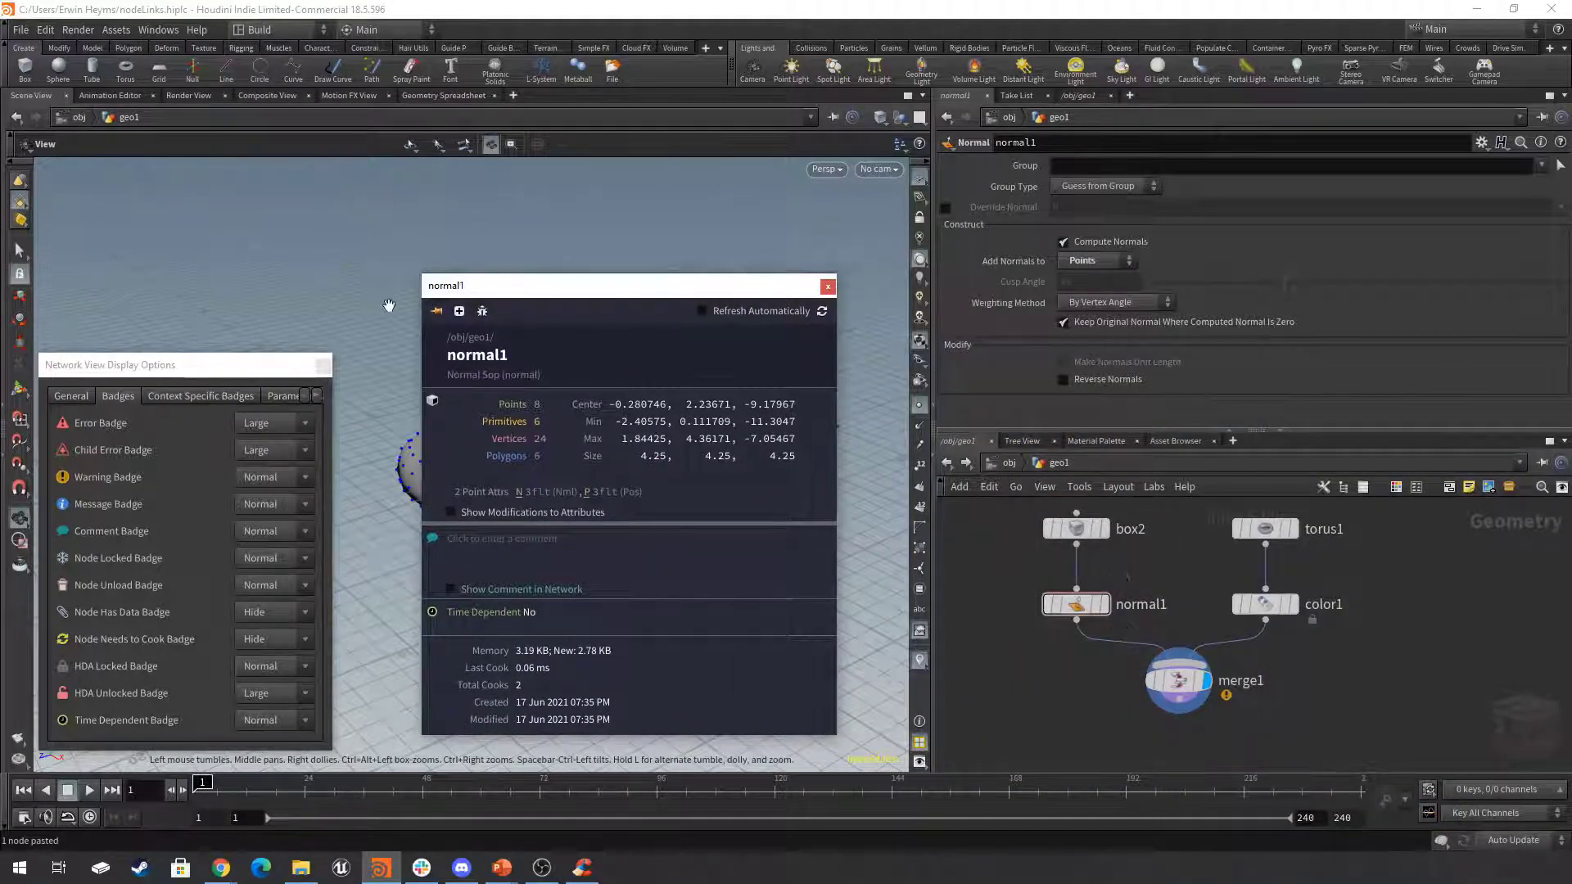
pyautogui.click(435, 311)
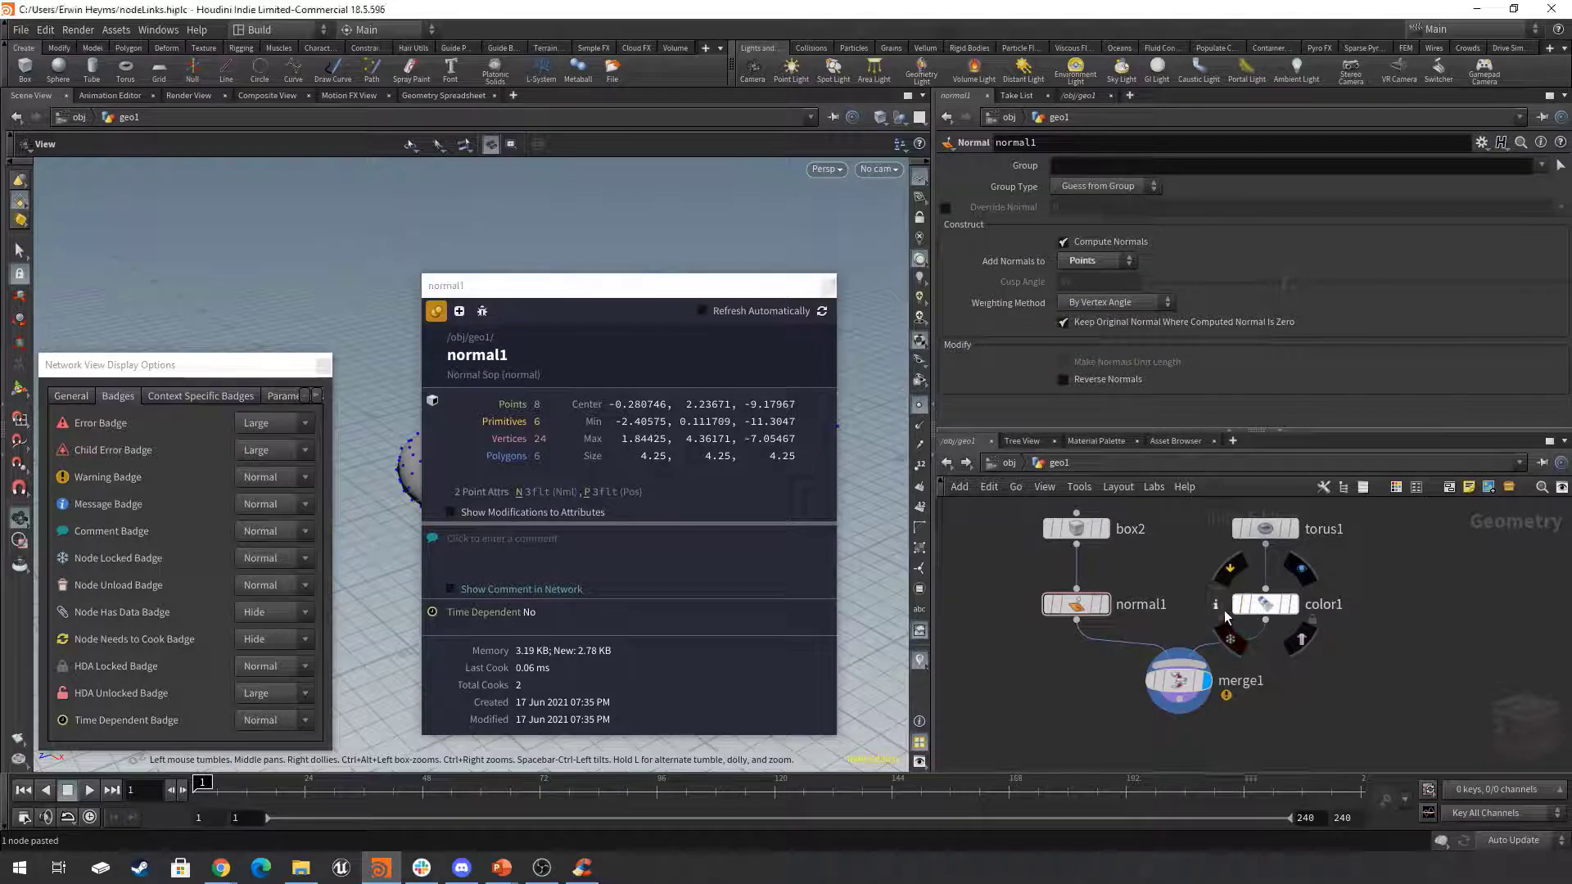
pyautogui.click(1217, 606)
pyautogui.moveTo(915, 286); pyautogui.dragTo(1037, 286)
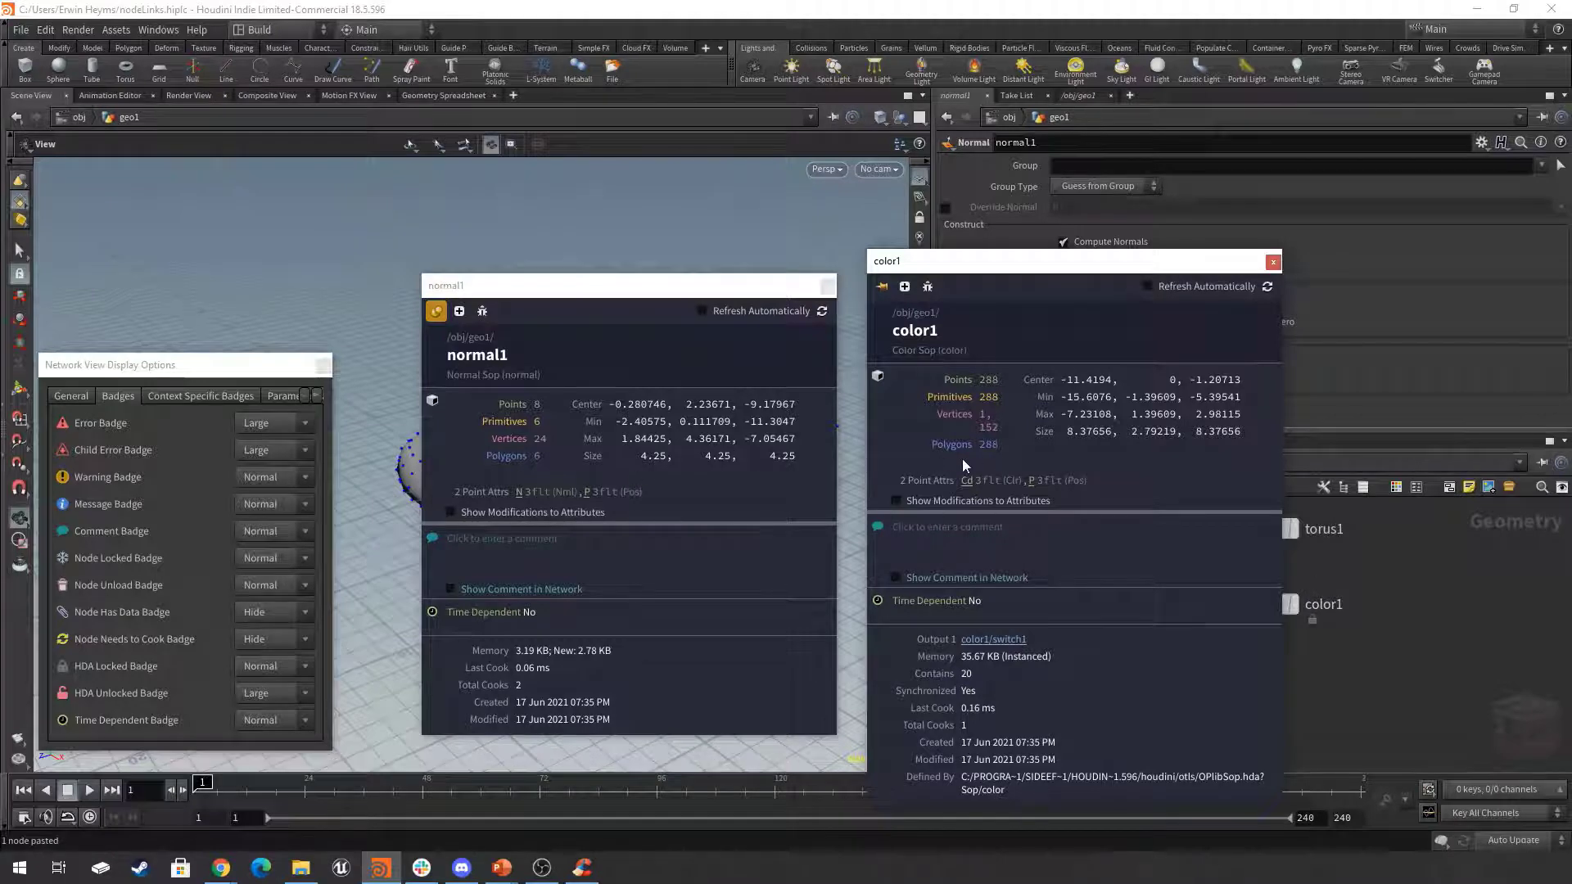
pyautogui.click(1274, 262)
pyautogui.click(828, 285)
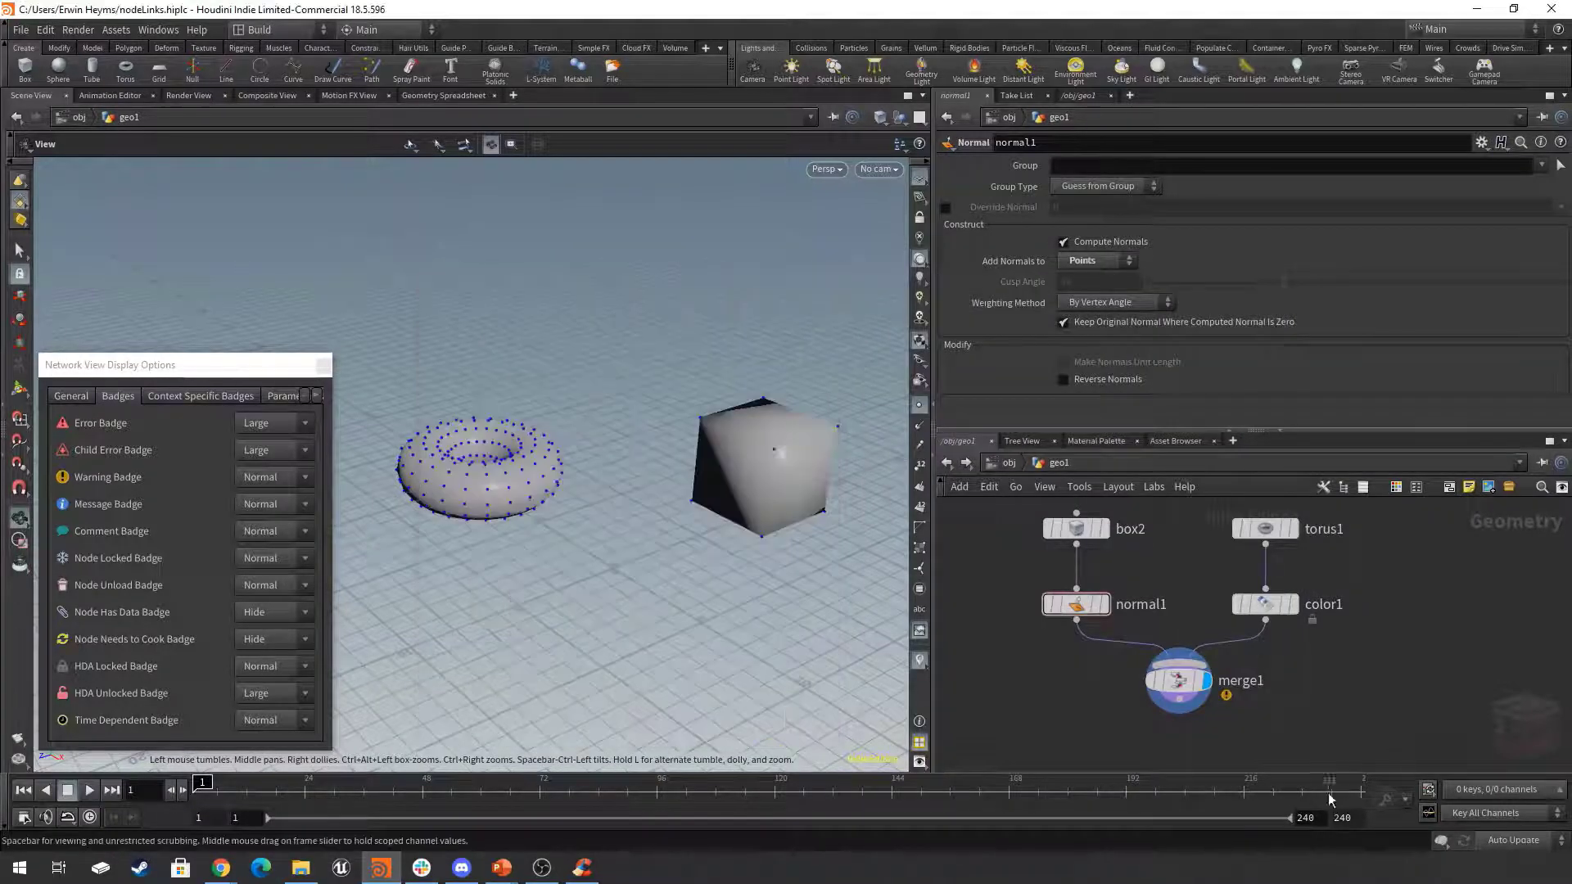
# Read the attribute mismatch warning in merge1's node info and close it.
pyautogui.click(1223, 673)
pyautogui.moveTo(1194, 676)
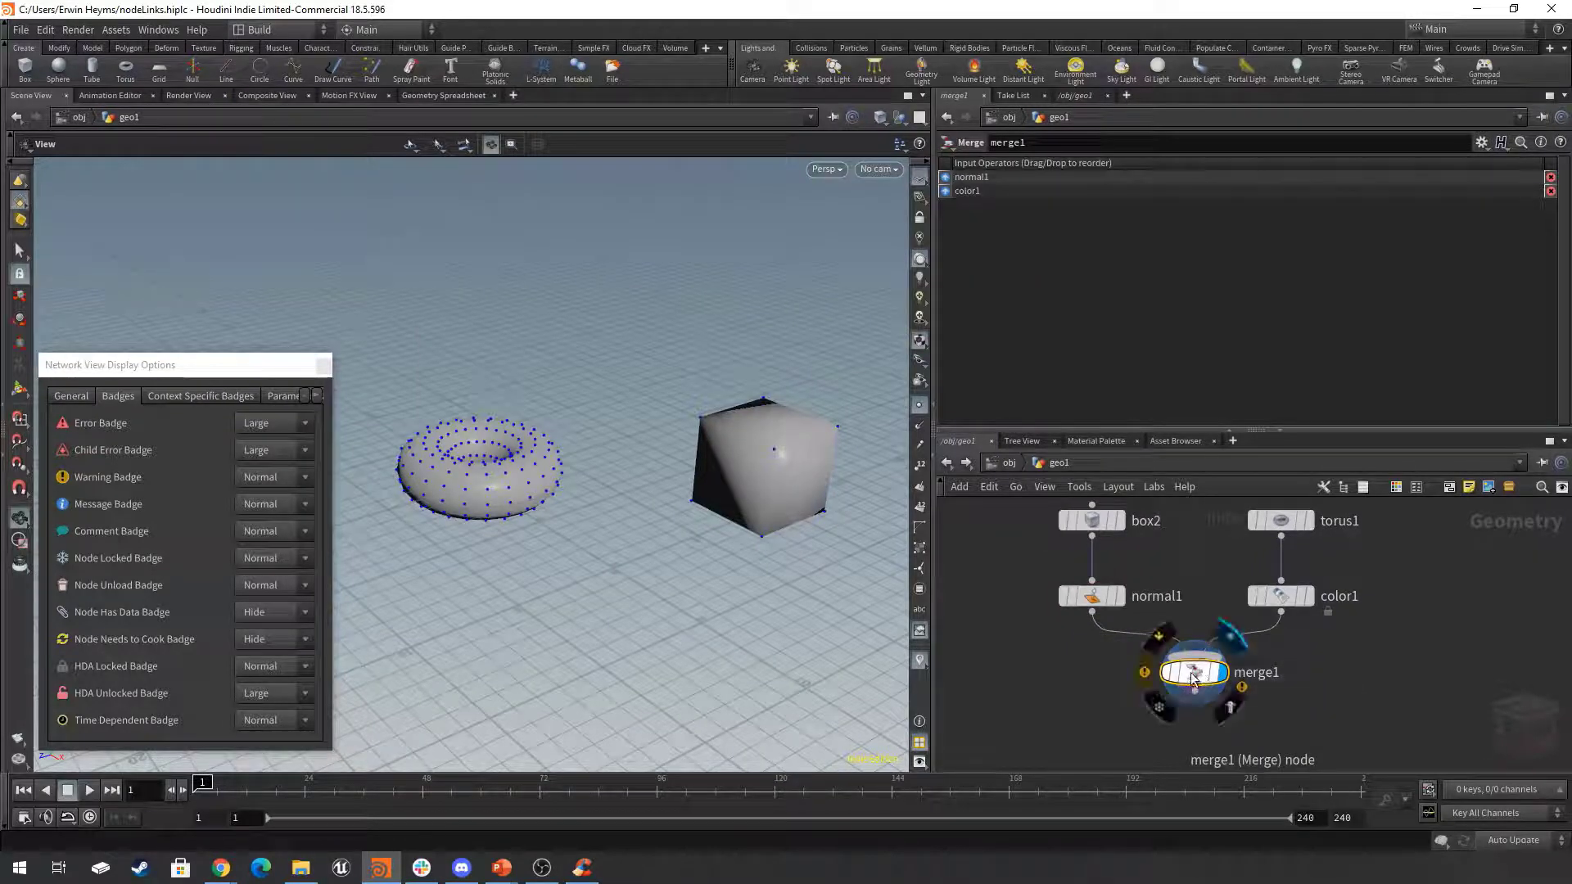
pyautogui.click(1144, 678)
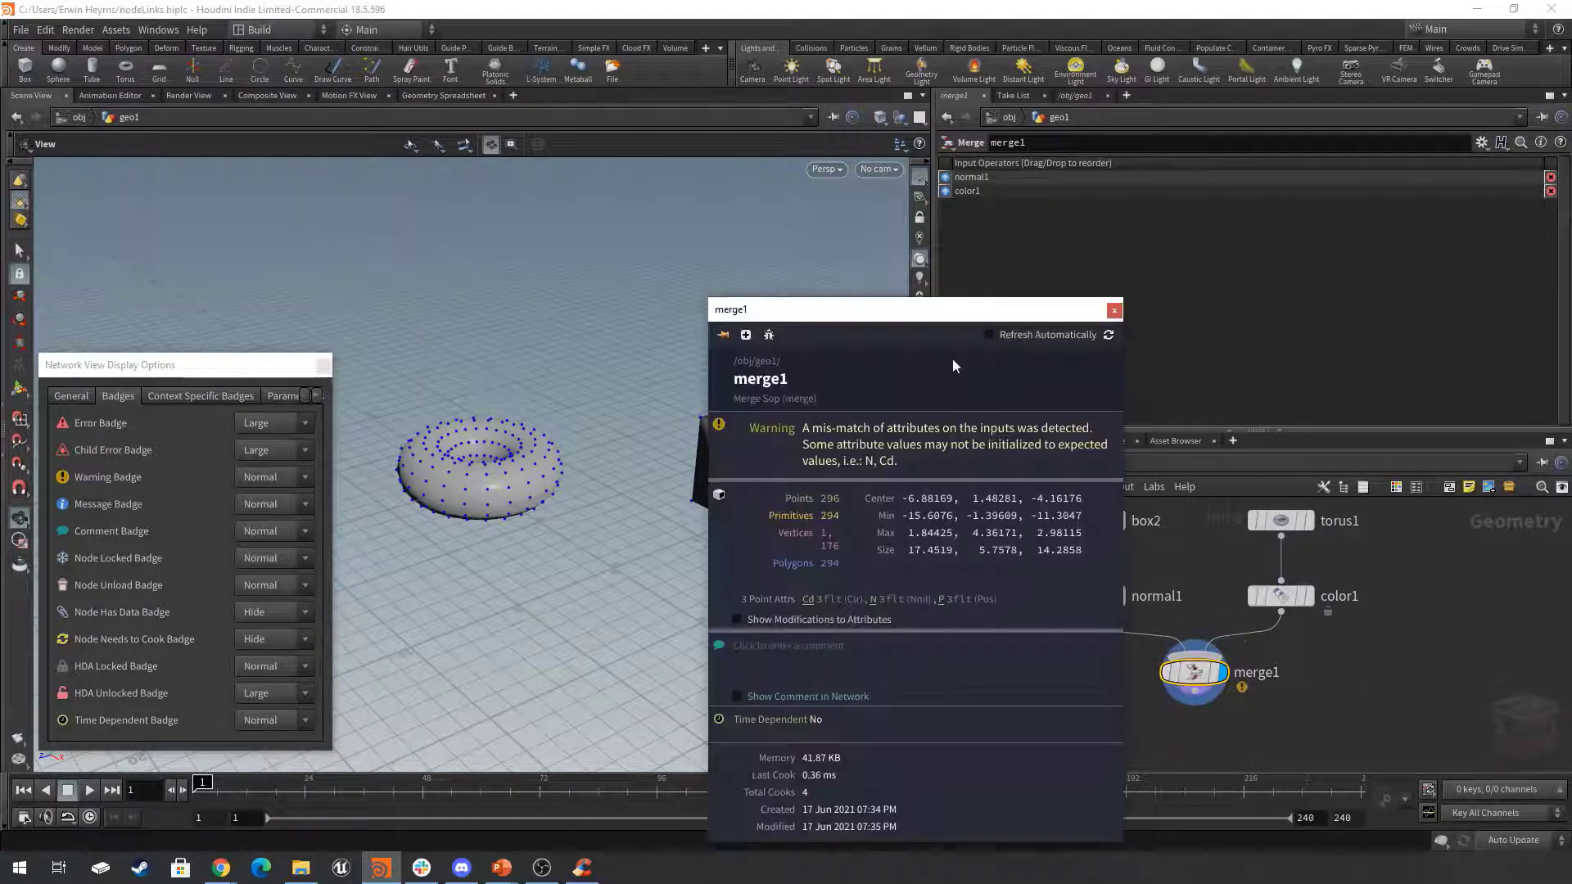
pyautogui.moveTo(861, 305); pyautogui.dragTo(532, 205)
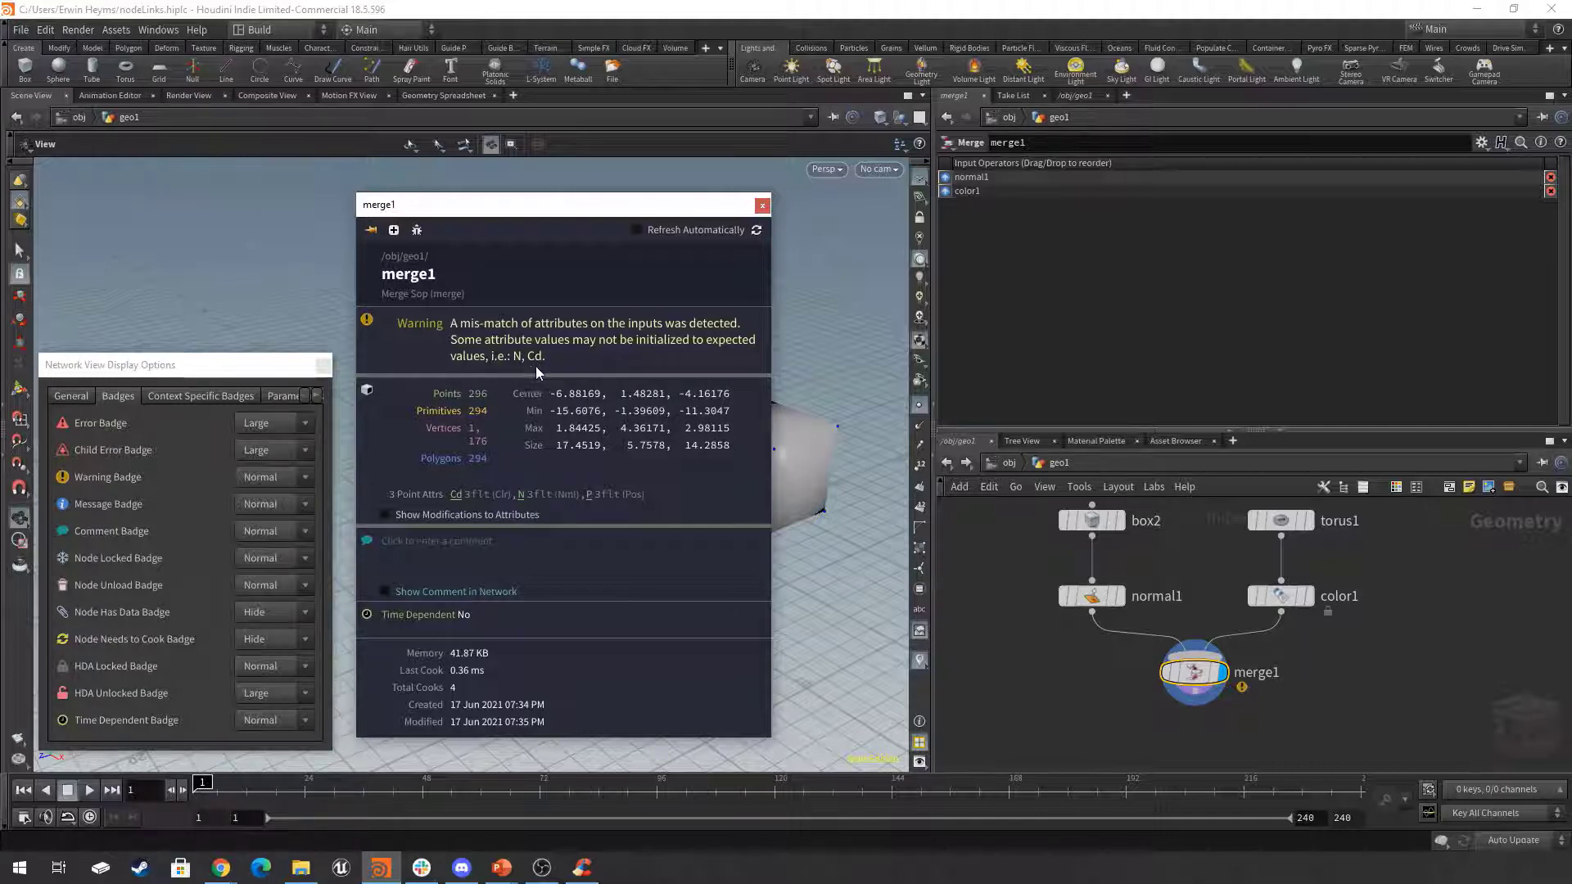
pyautogui.click(762, 205)
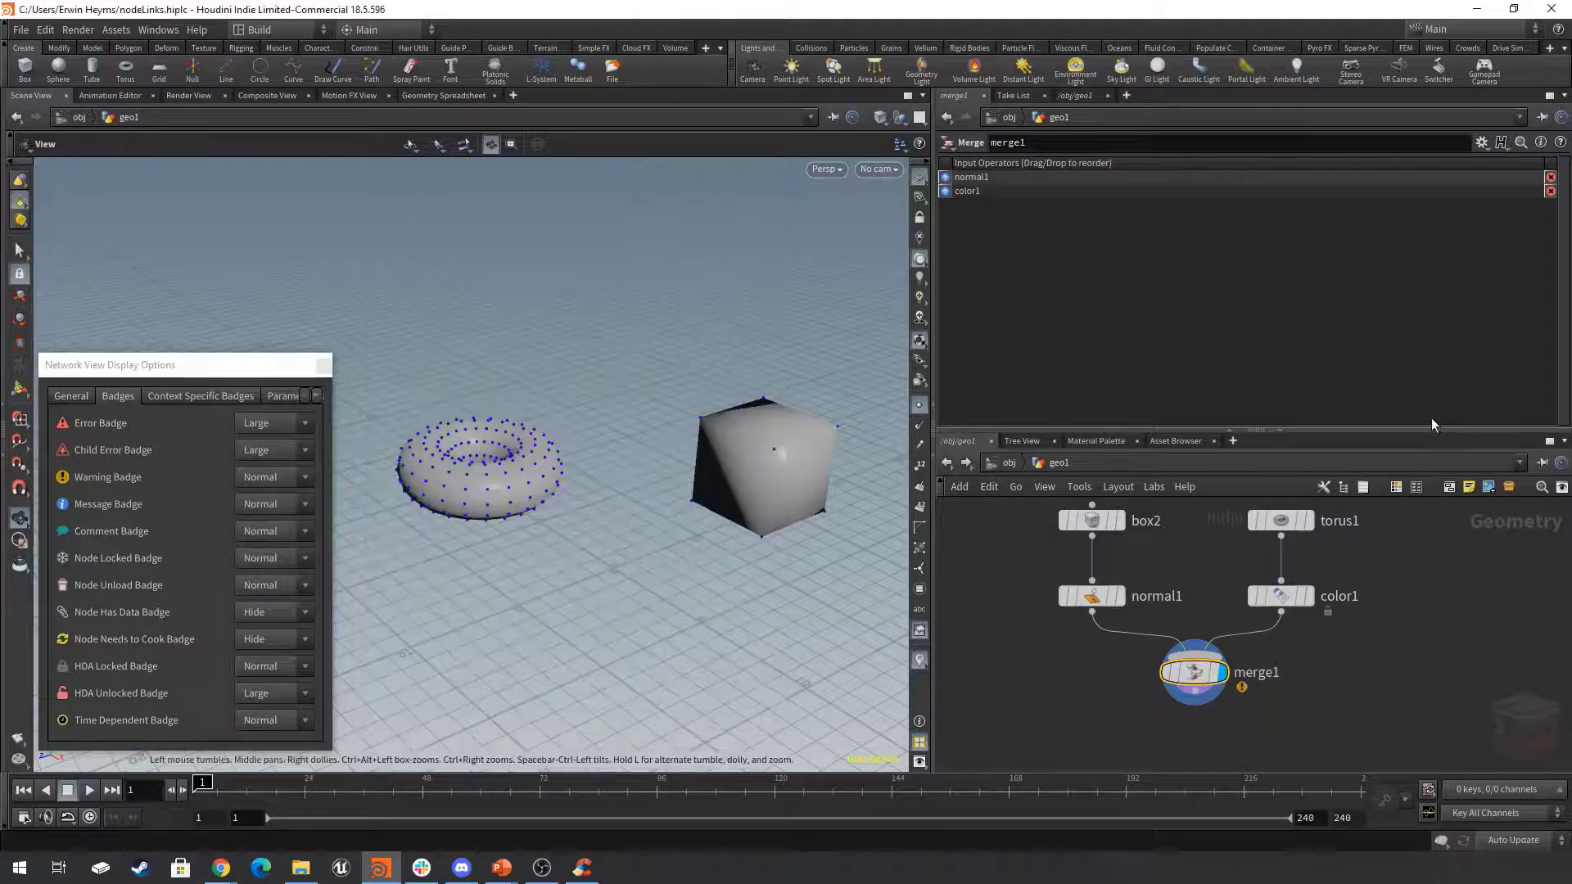
# Move merge1 slightly further down below normal1 and color1.
pyautogui.press('h')
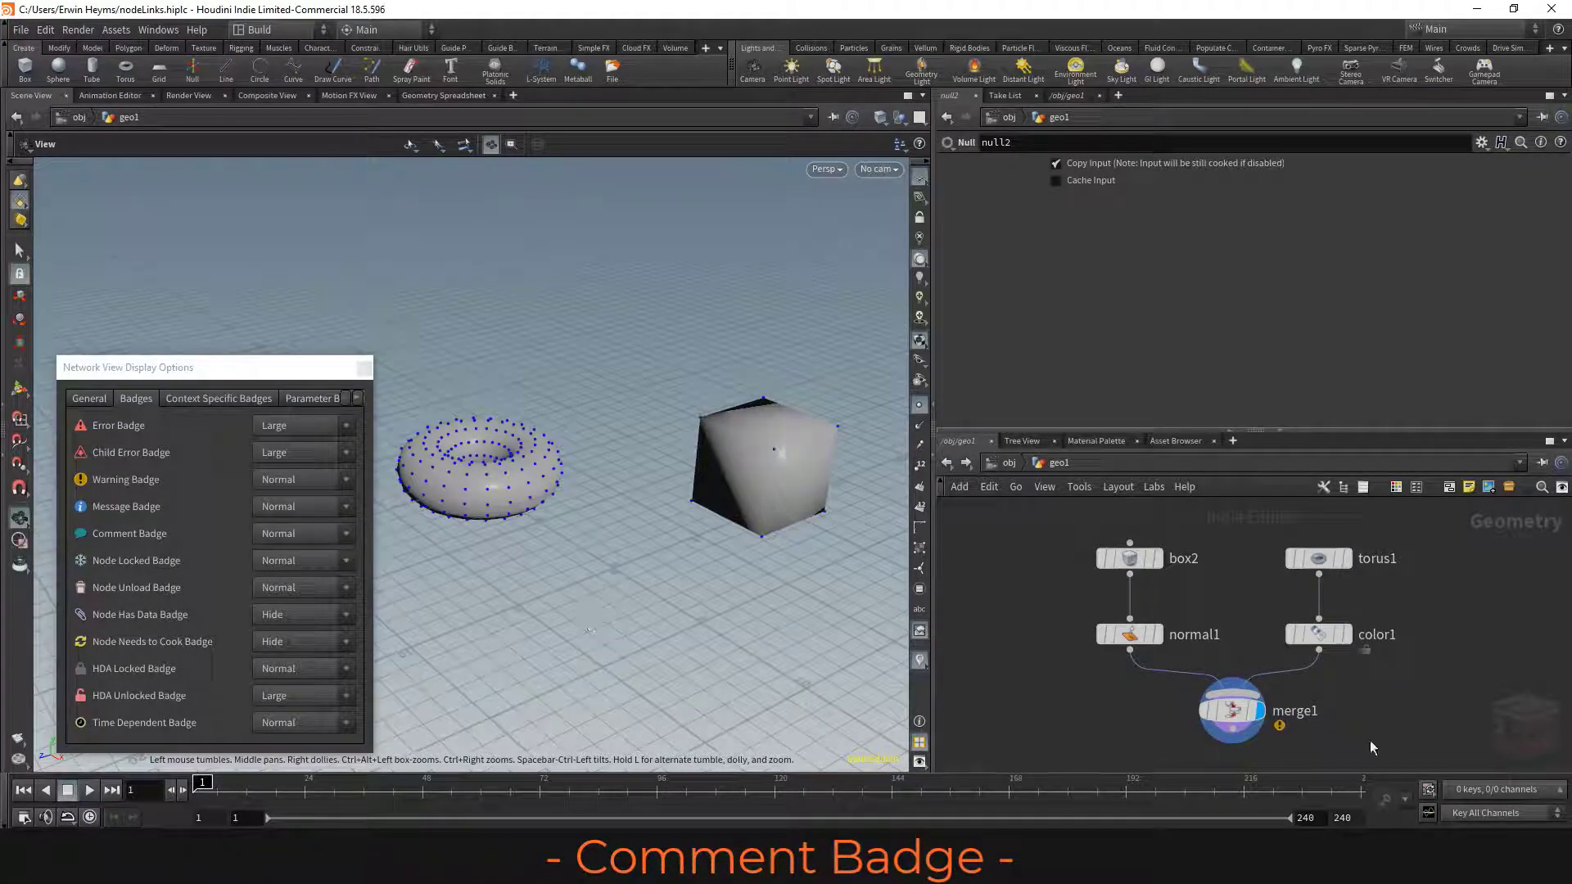
pyautogui.moveTo(1372, 742); pyautogui.dragTo(1369, 712, button='middle')
pyautogui.moveTo(1361, 731); pyautogui.dragTo(1247, 657)
pyautogui.moveTo(1387, 708); pyautogui.dragTo(1407, 694, button='middle')
pyautogui.moveTo(1275, 667); pyautogui.dragTo(1277, 703)
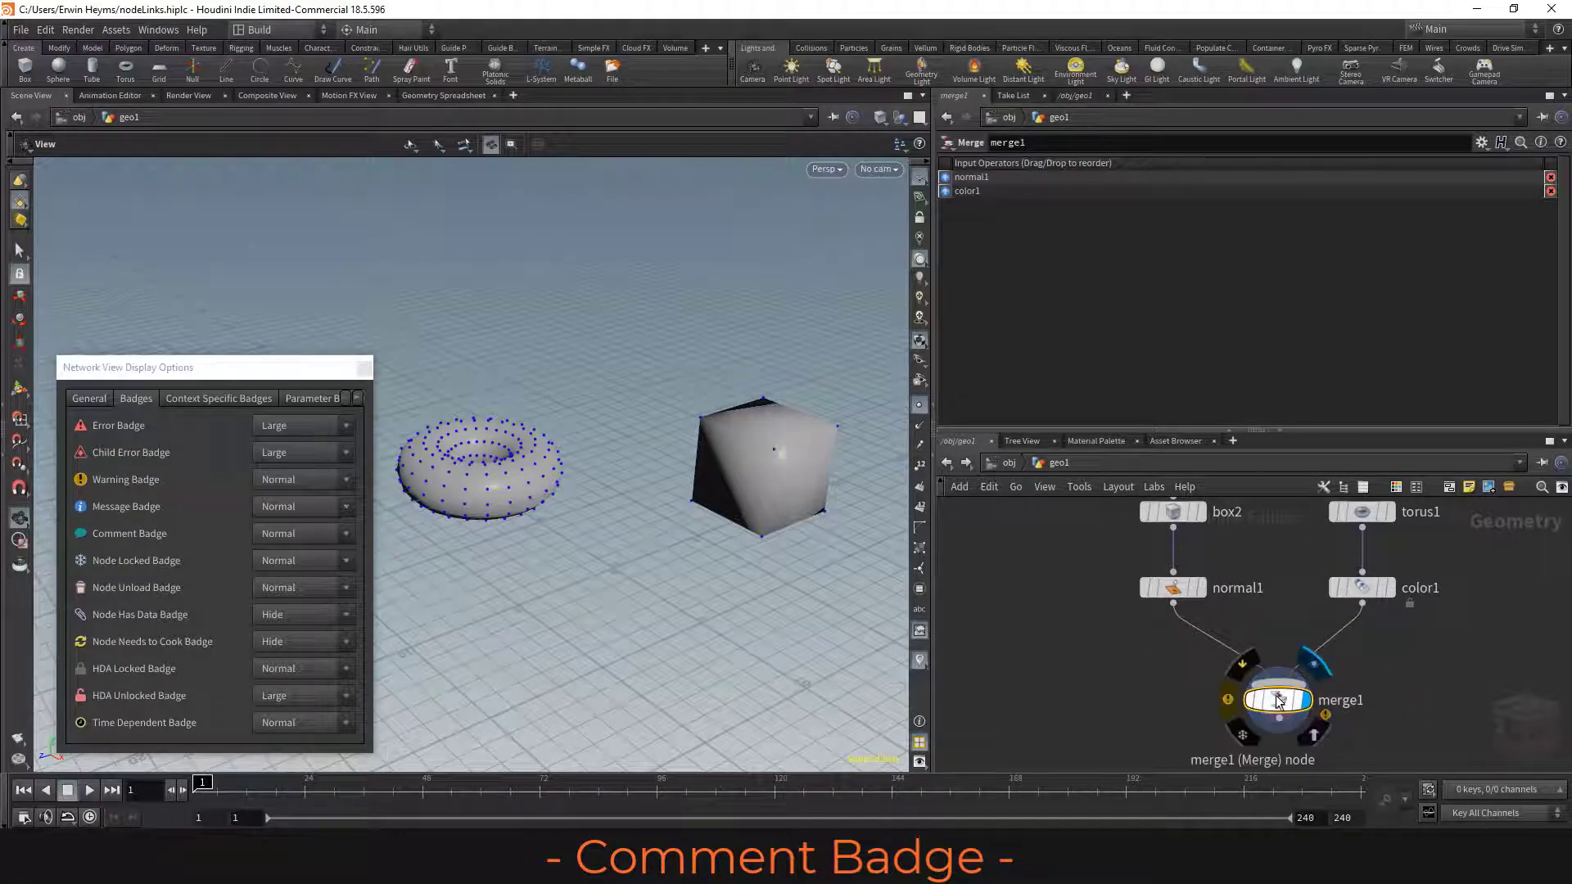
# Add the two-line comment "Hello World, This is a comment on a node!" in merge1's node info.
pyautogui.click(1227, 704)
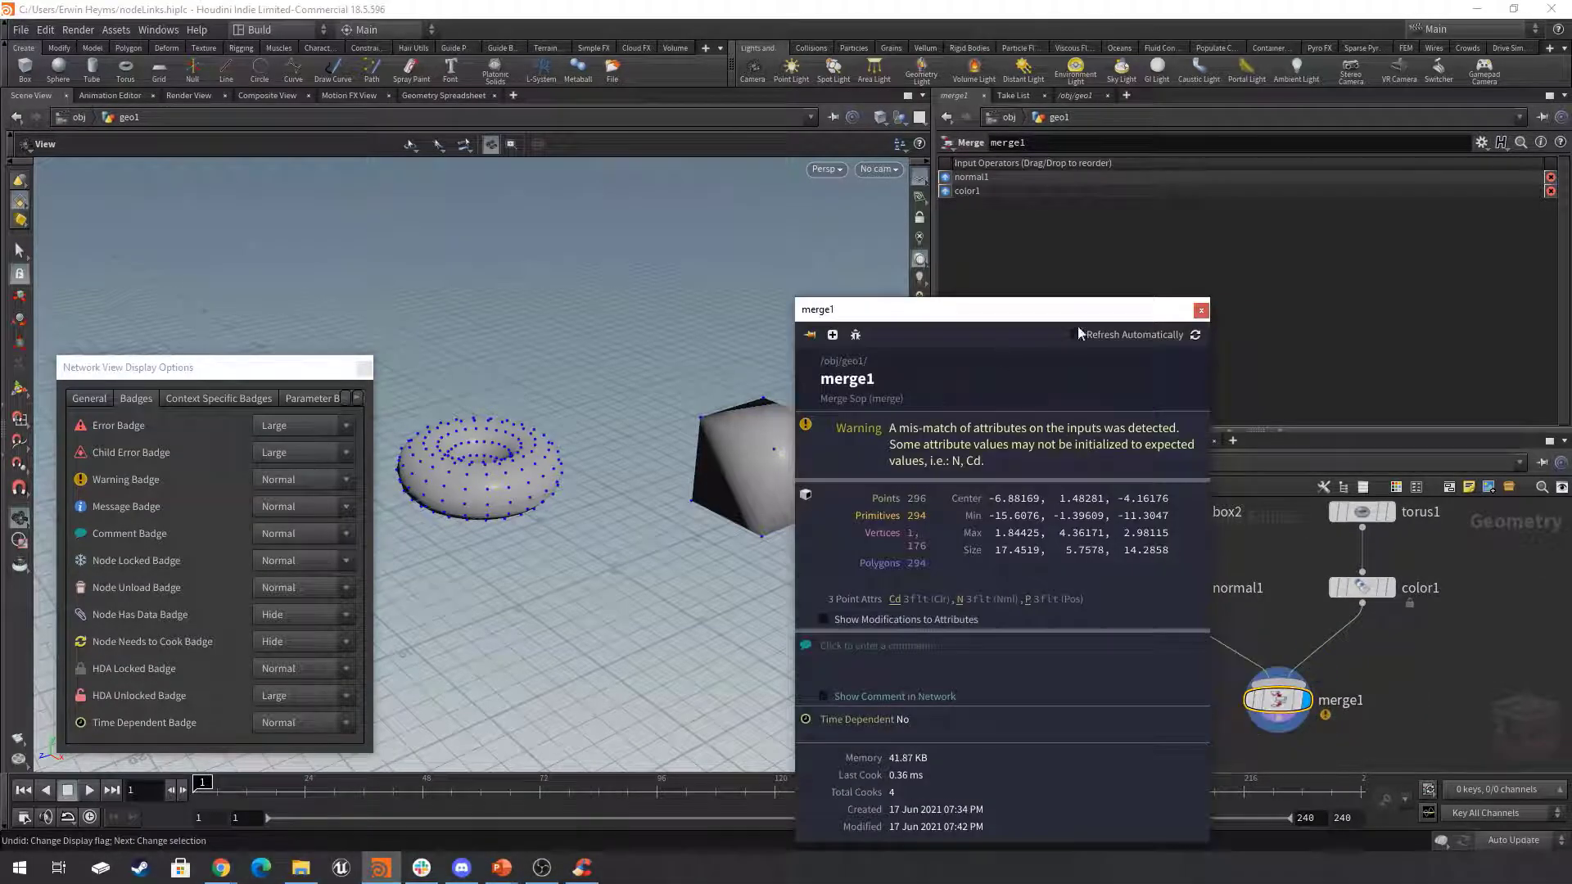
pyautogui.moveTo(1074, 311); pyautogui.dragTo(747, 190)
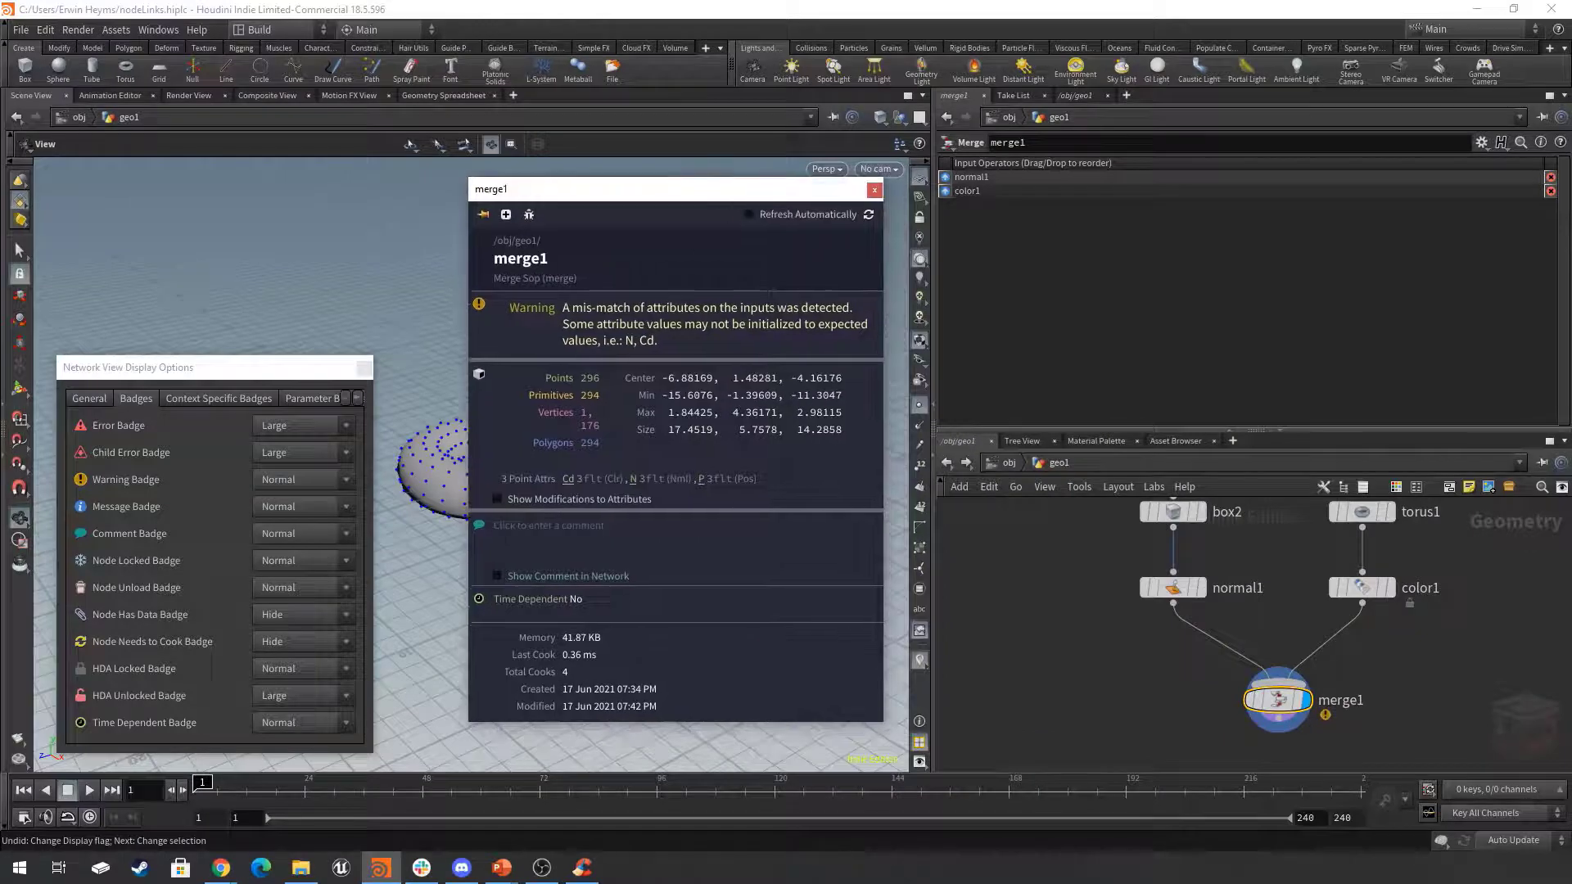
pyautogui.click(546, 534)
pyautogui.write('W')
pyautogui.press('BackSpace')
pyautogui.write('Hello World.')
pyautogui.press('Return')
pyautogui.write('This is a comment on n')
pyautogui.write(' node')
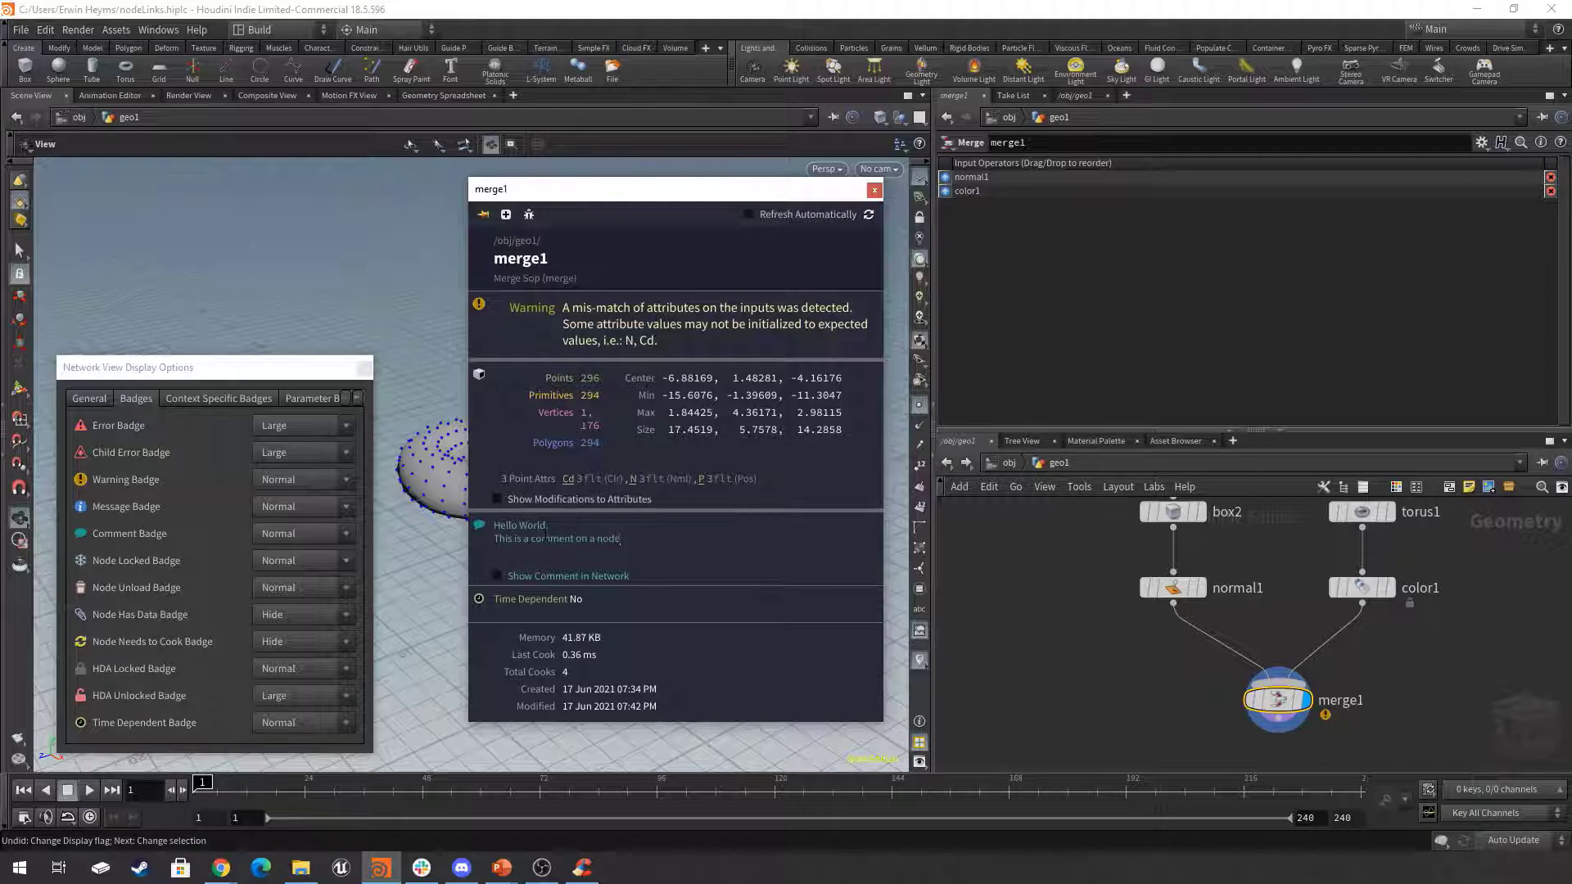
pyautogui.write('!')
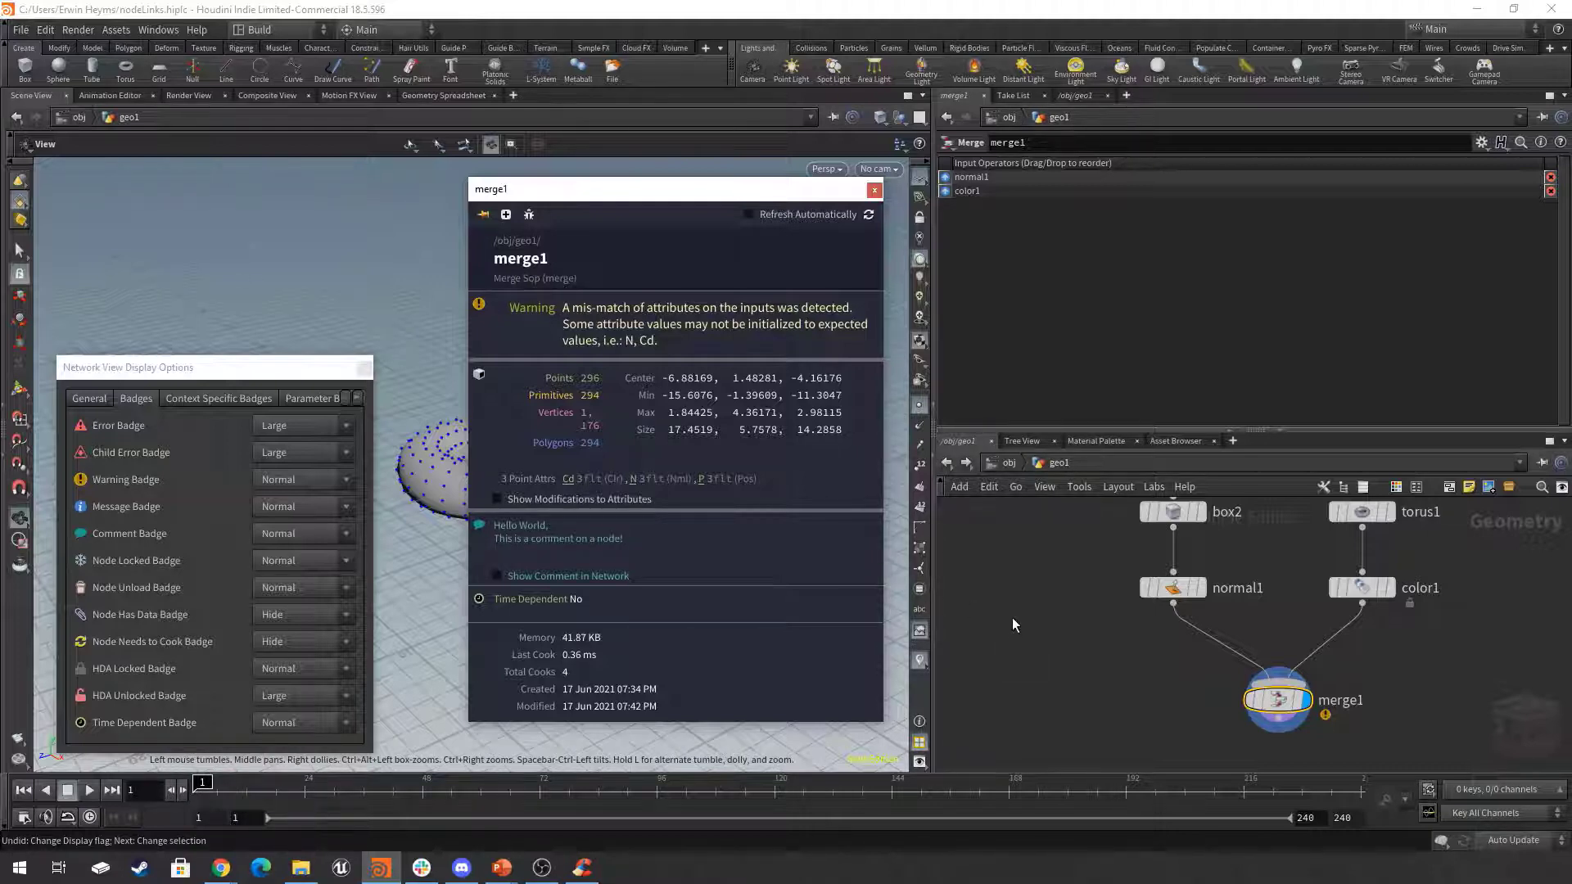
pyautogui.click(1030, 665)
# Show merge1's comment in the network and view it at different zoom levels.
pyautogui.scroll(3, 1359, 731)
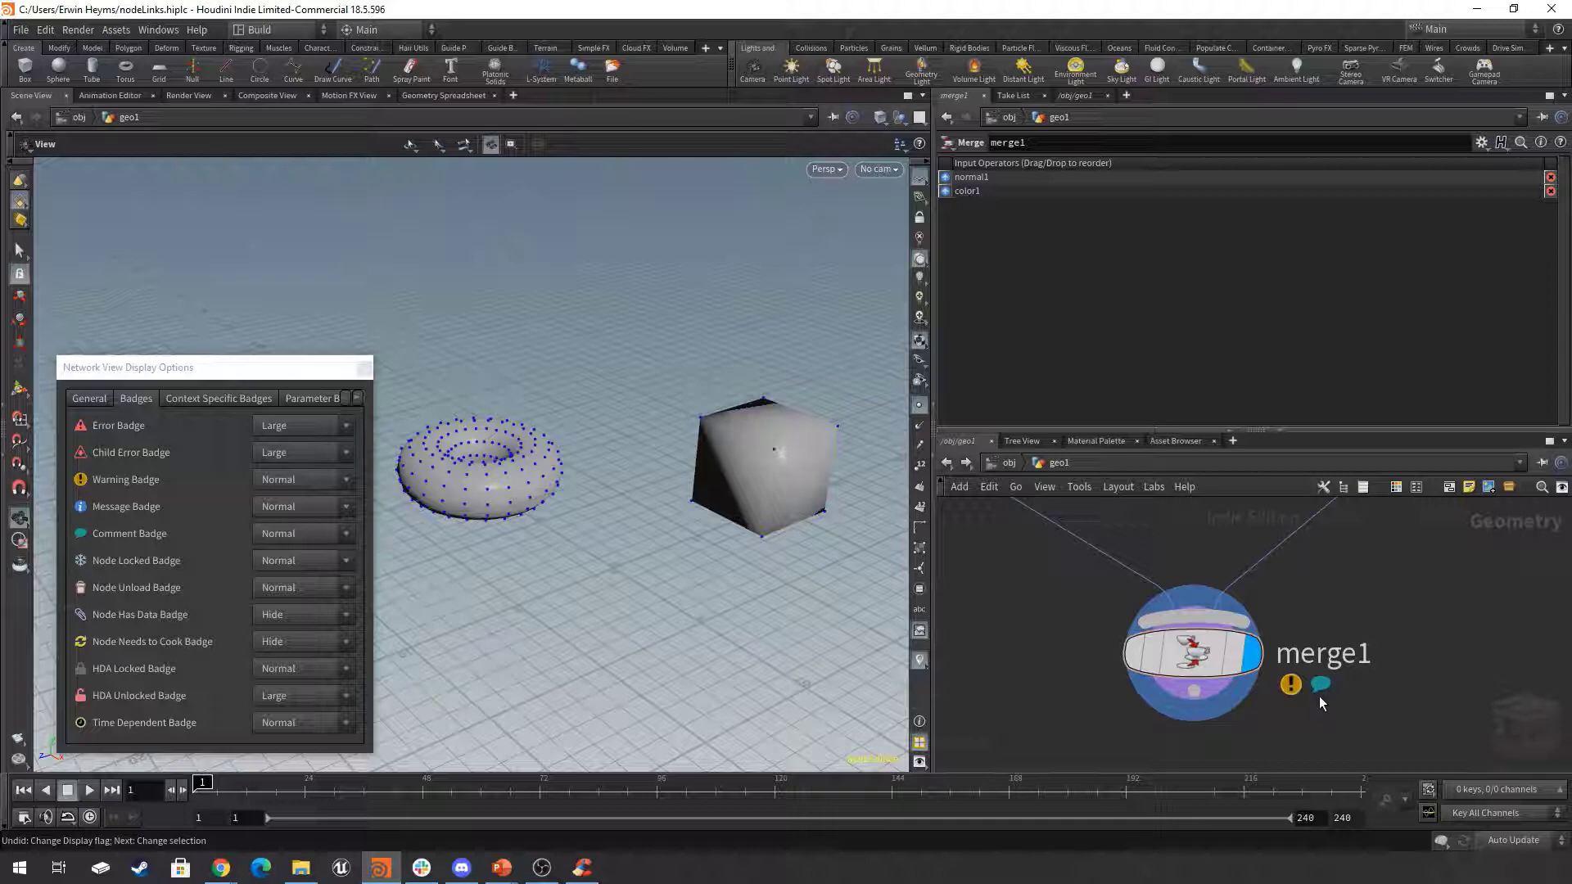
pyautogui.moveTo(1195, 660)
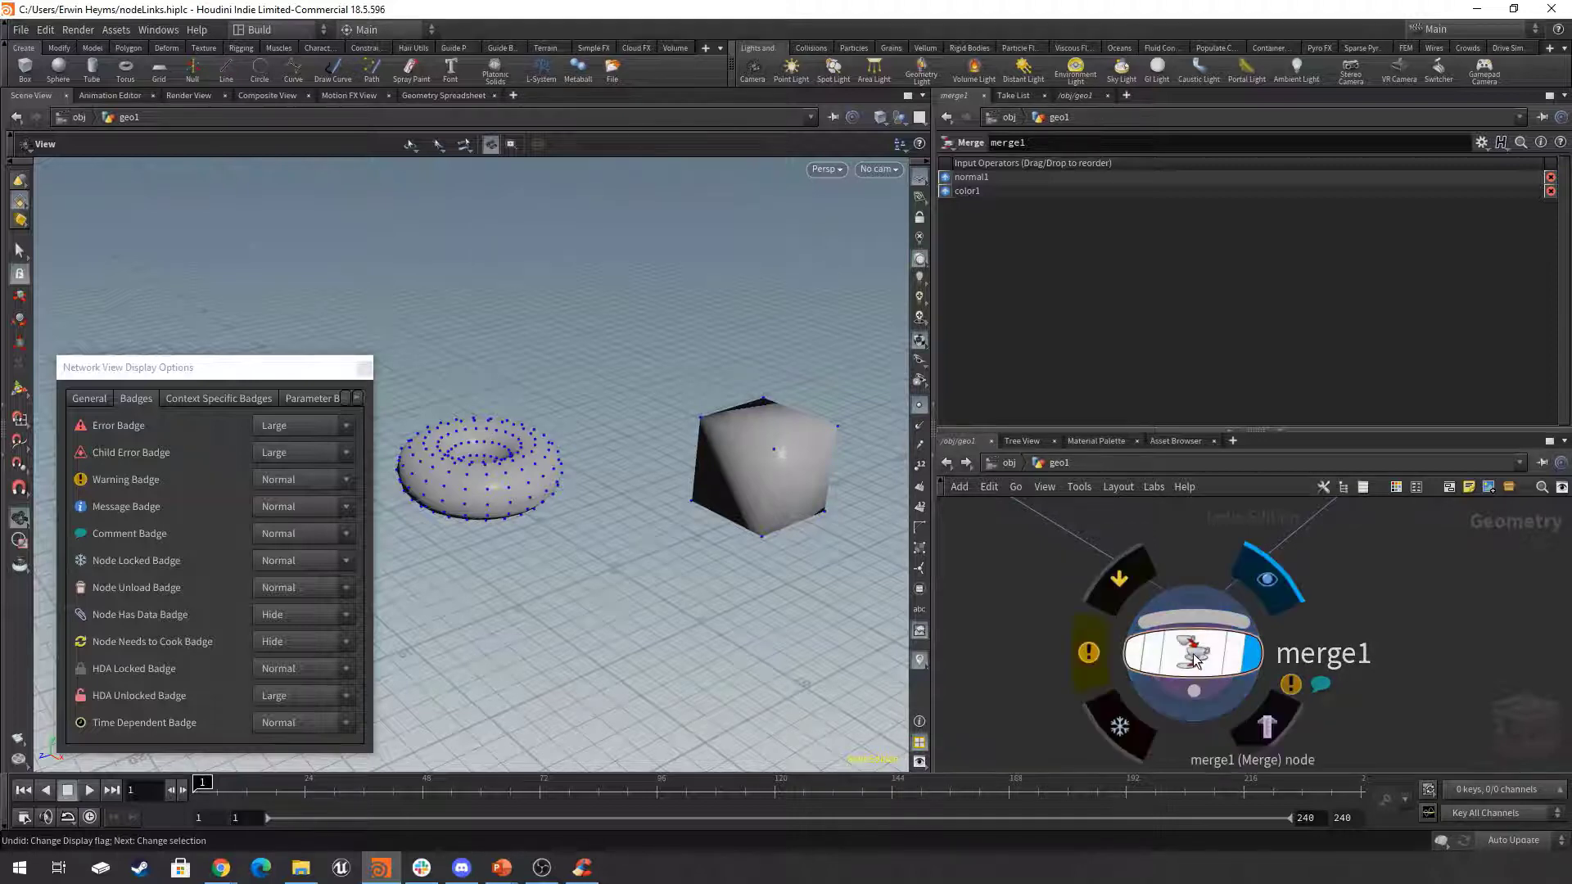
pyautogui.click(1088, 653)
pyautogui.moveTo(1335, 310); pyautogui.dragTo(704, 213)
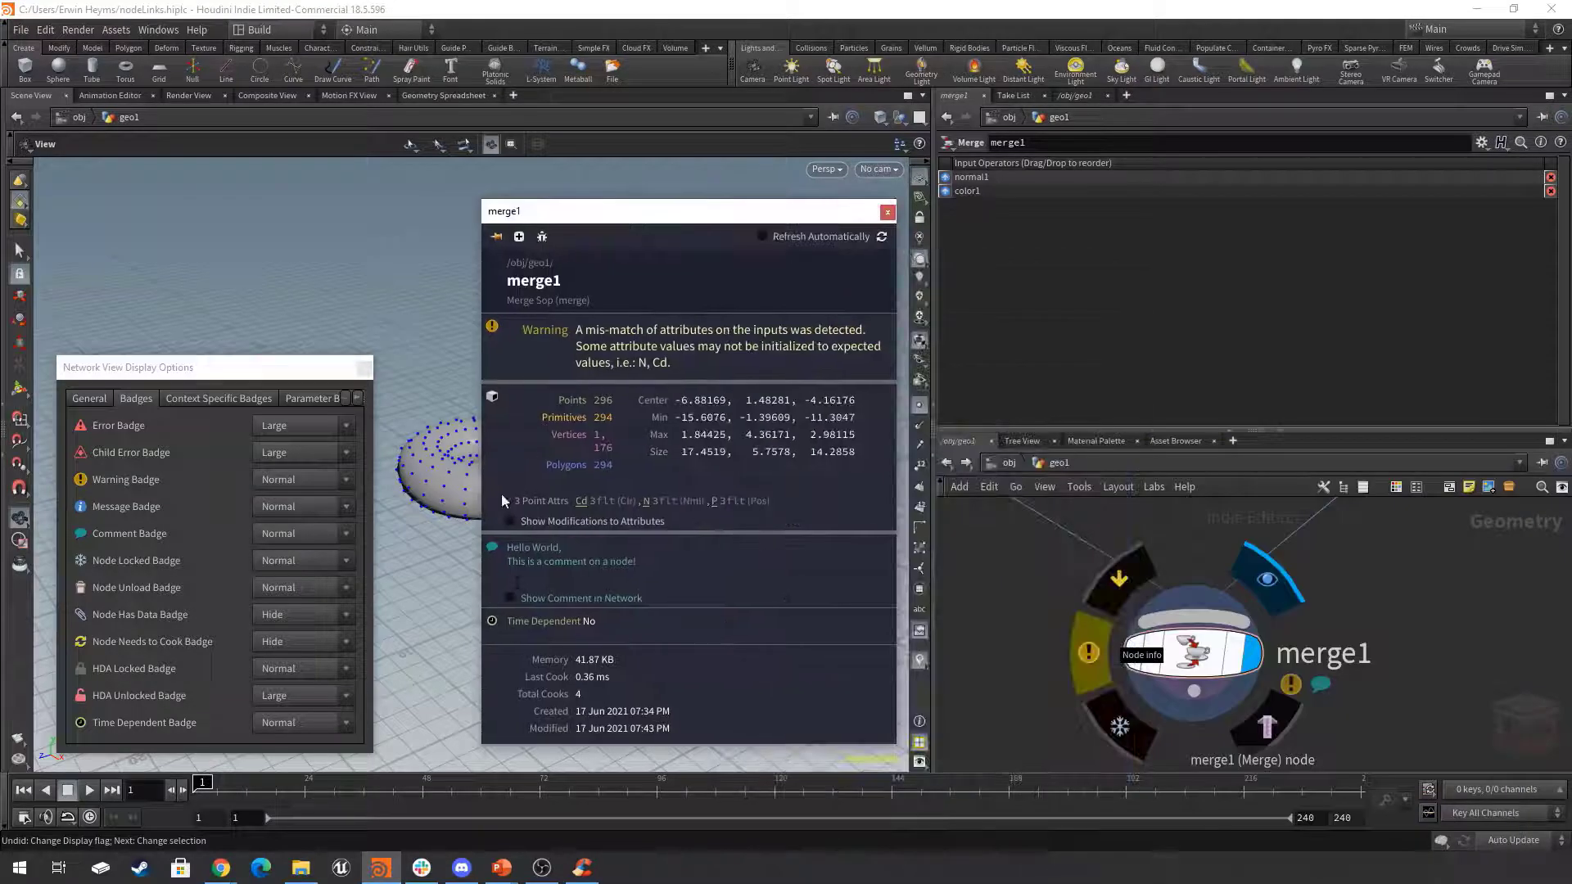
pyautogui.click(508, 597)
pyautogui.scroll(-3, 1325, 606)
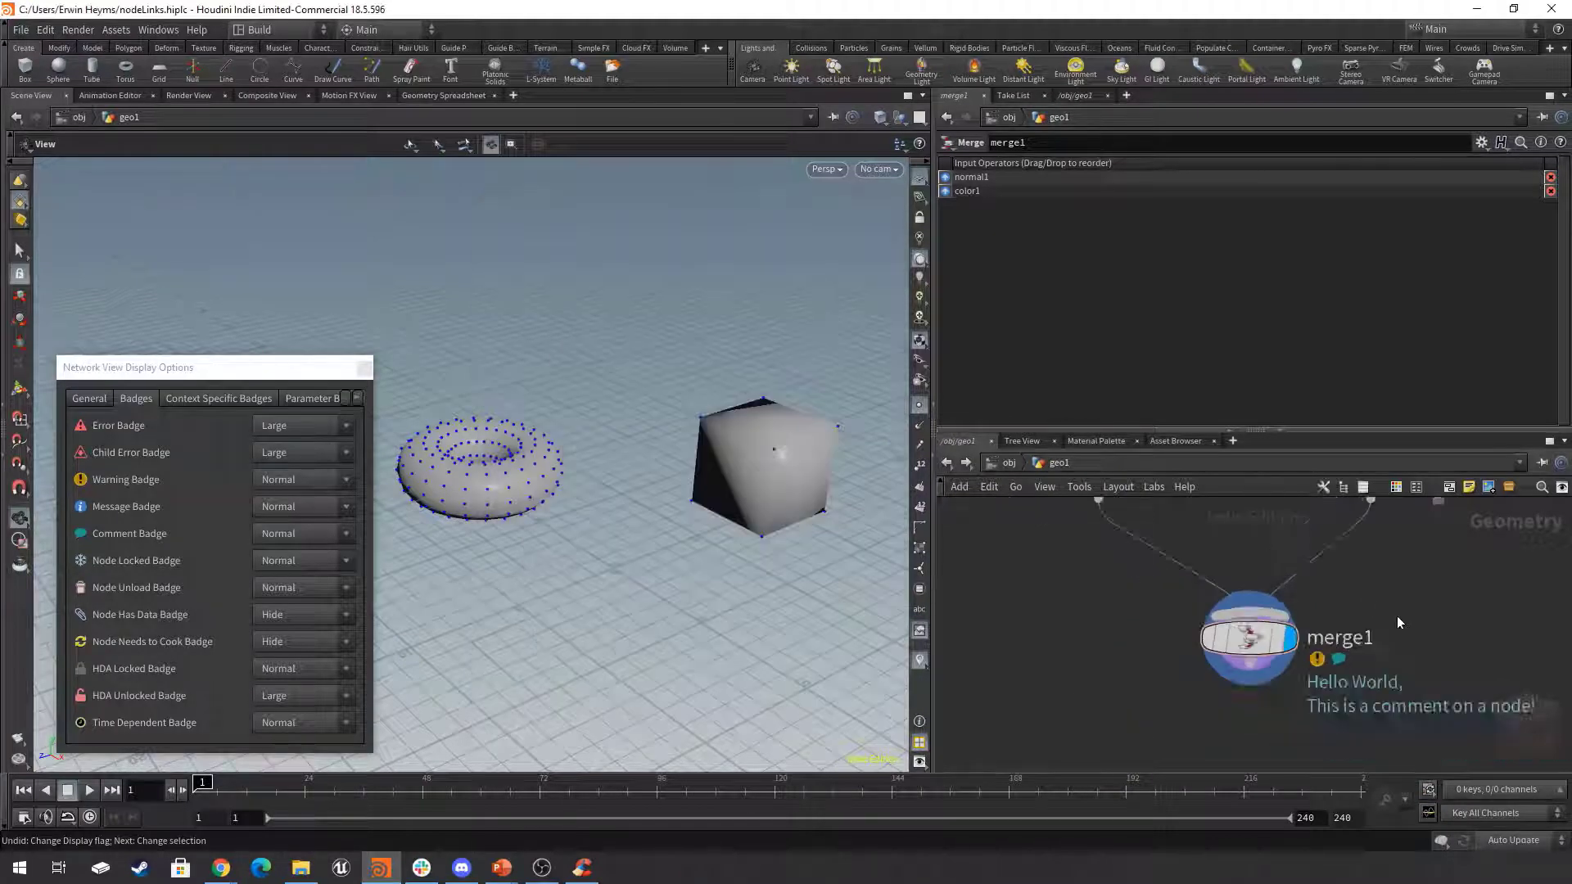
pyautogui.scroll(-6, 1302, 631)
pyautogui.scroll(6, 1319, 638)
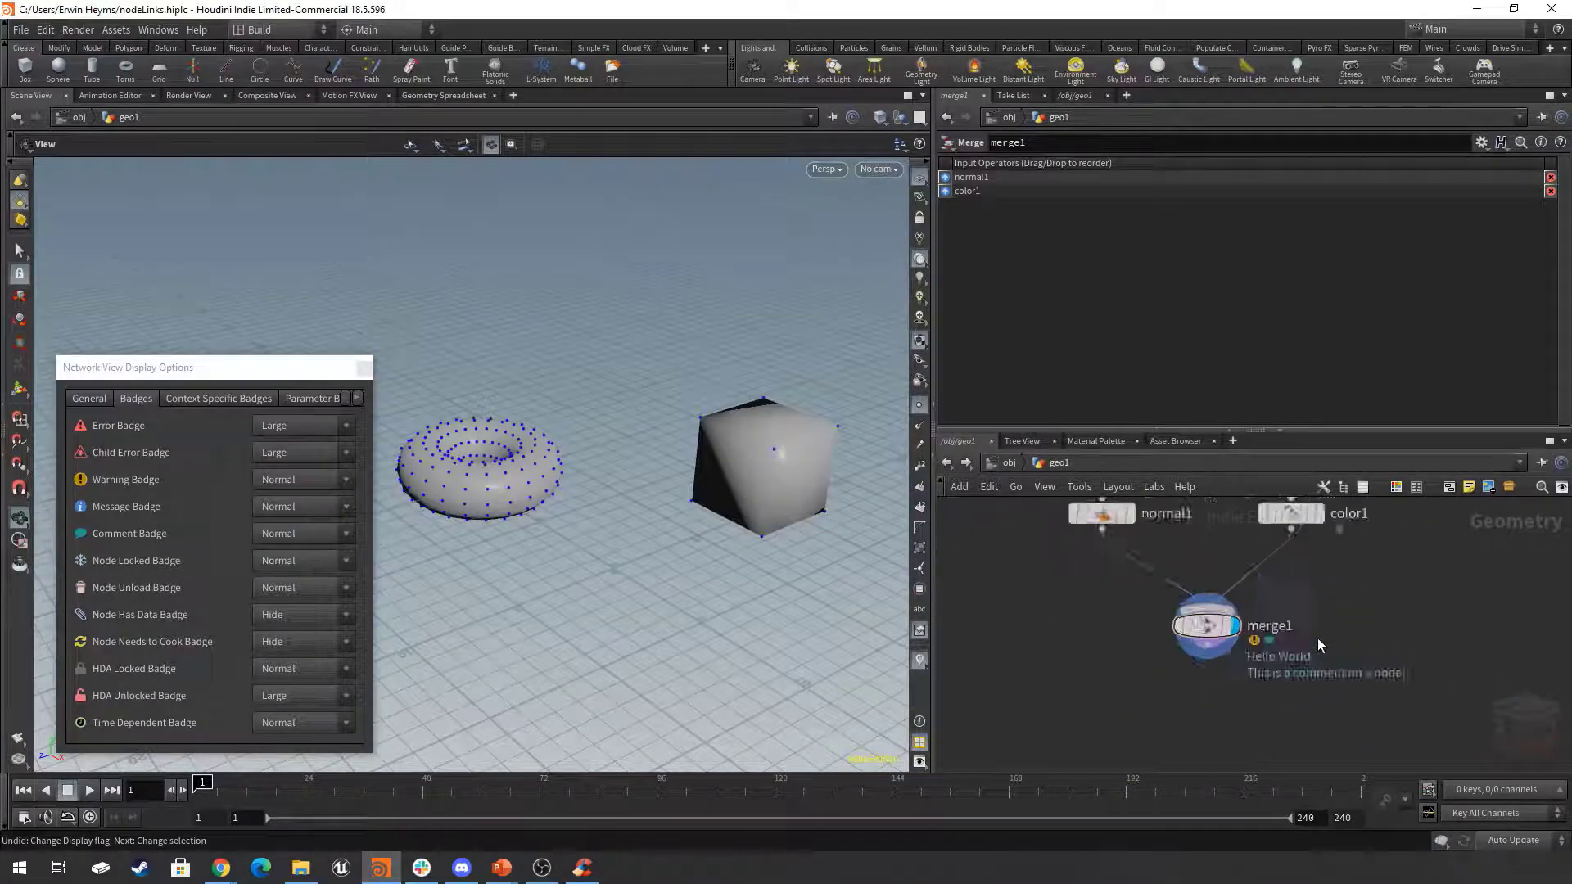
pyautogui.moveTo(1340, 626); pyautogui.dragTo(1374, 624, button='middle')
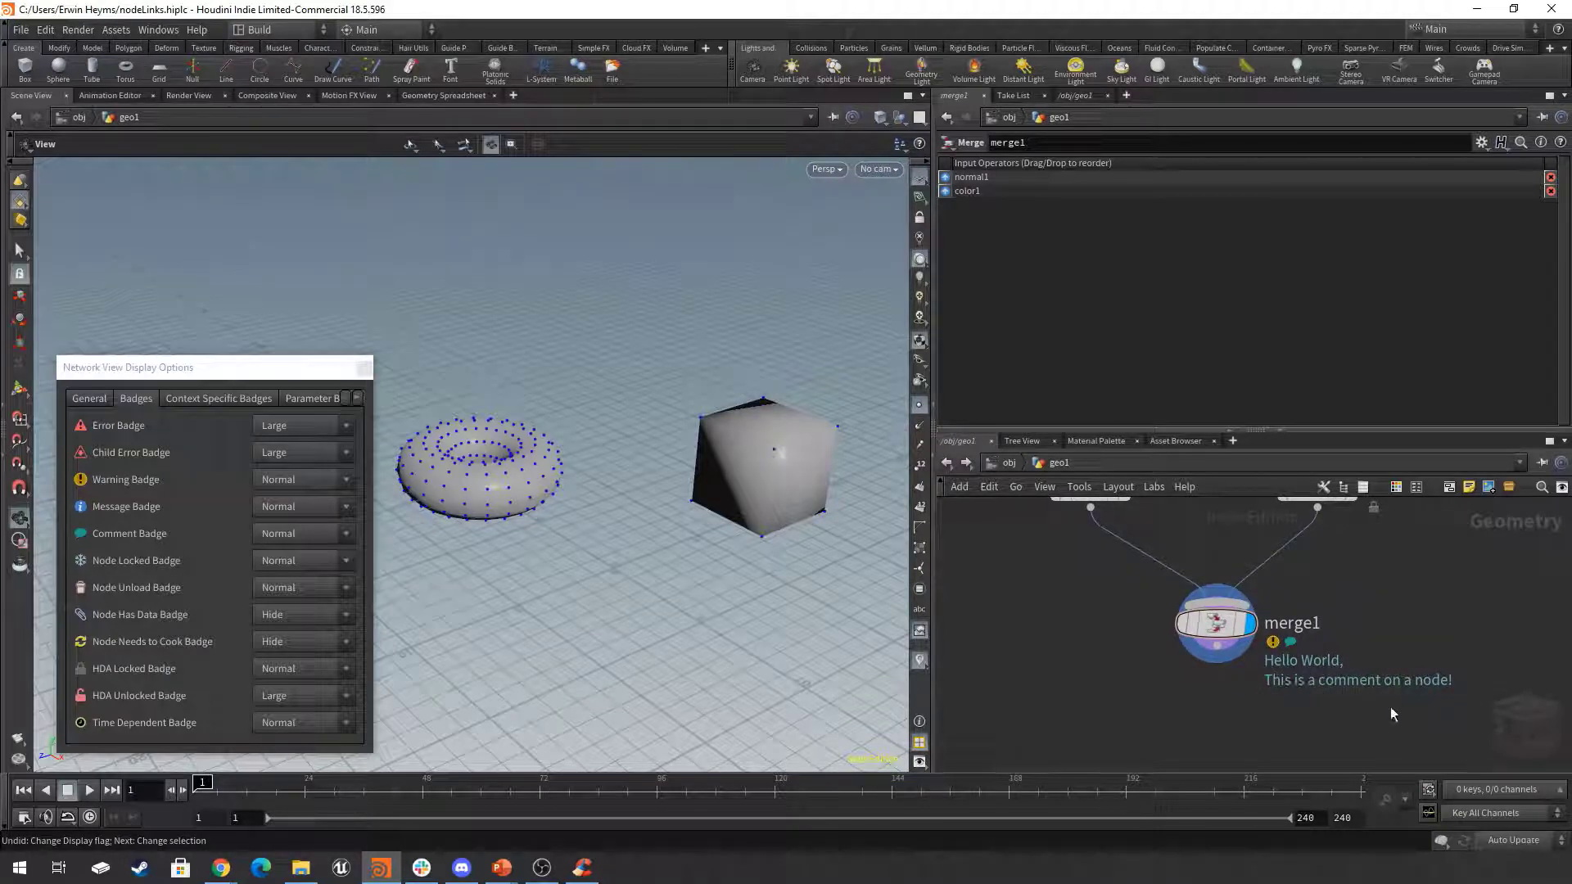
pyautogui.scroll(-6, 1394, 717)
pyautogui.scroll(4, 1318, 706)
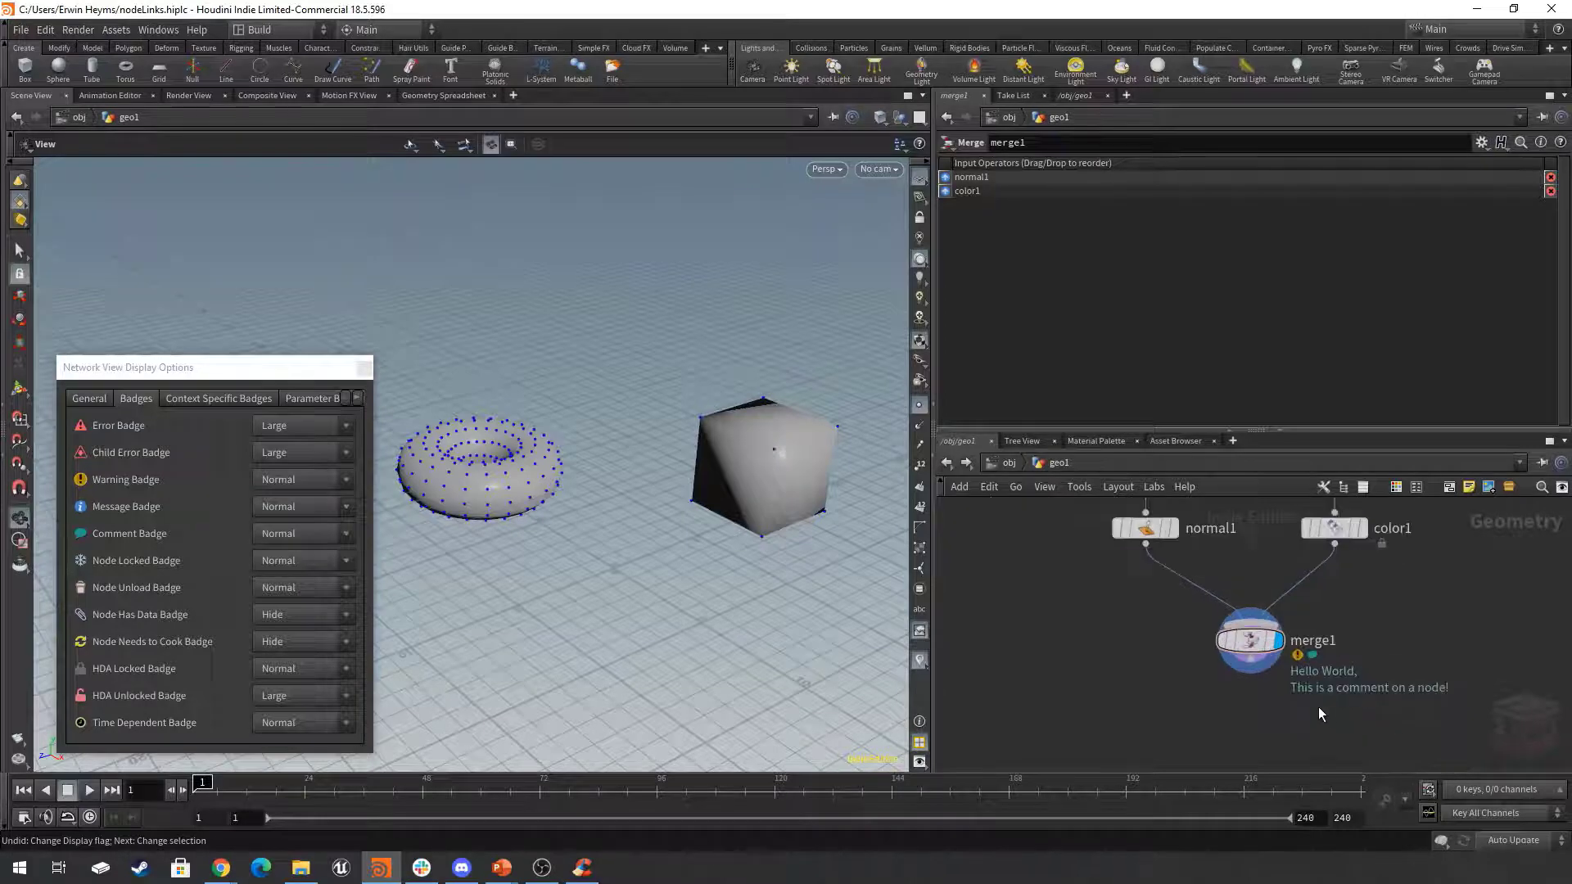
# Hide merge1's comment text from the network and close its node info.
pyautogui.click(1216, 653)
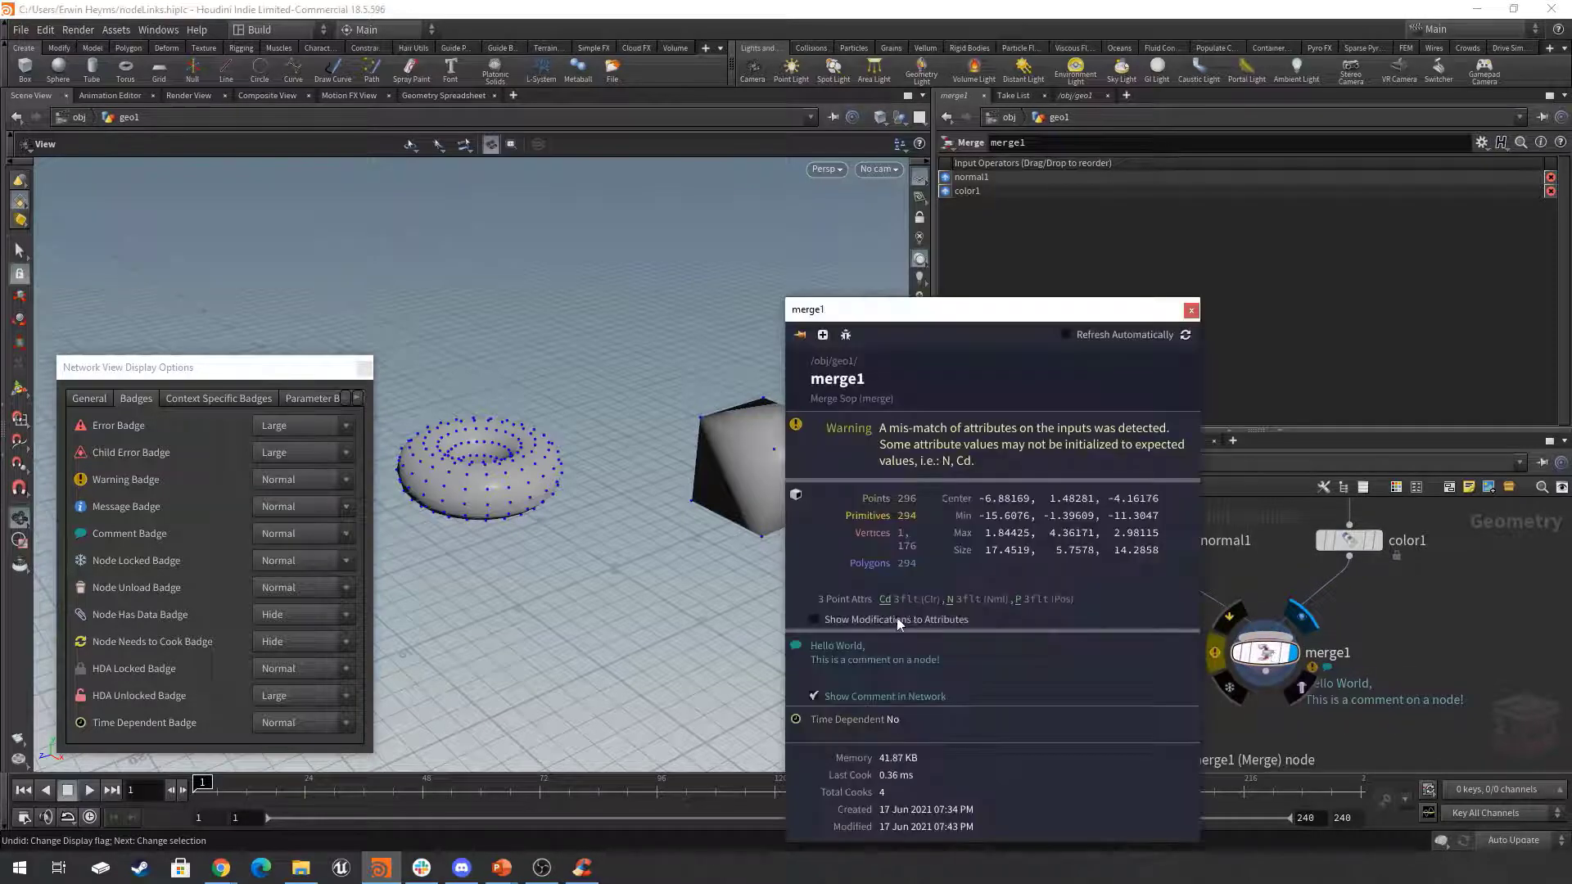
pyautogui.click(1192, 310)
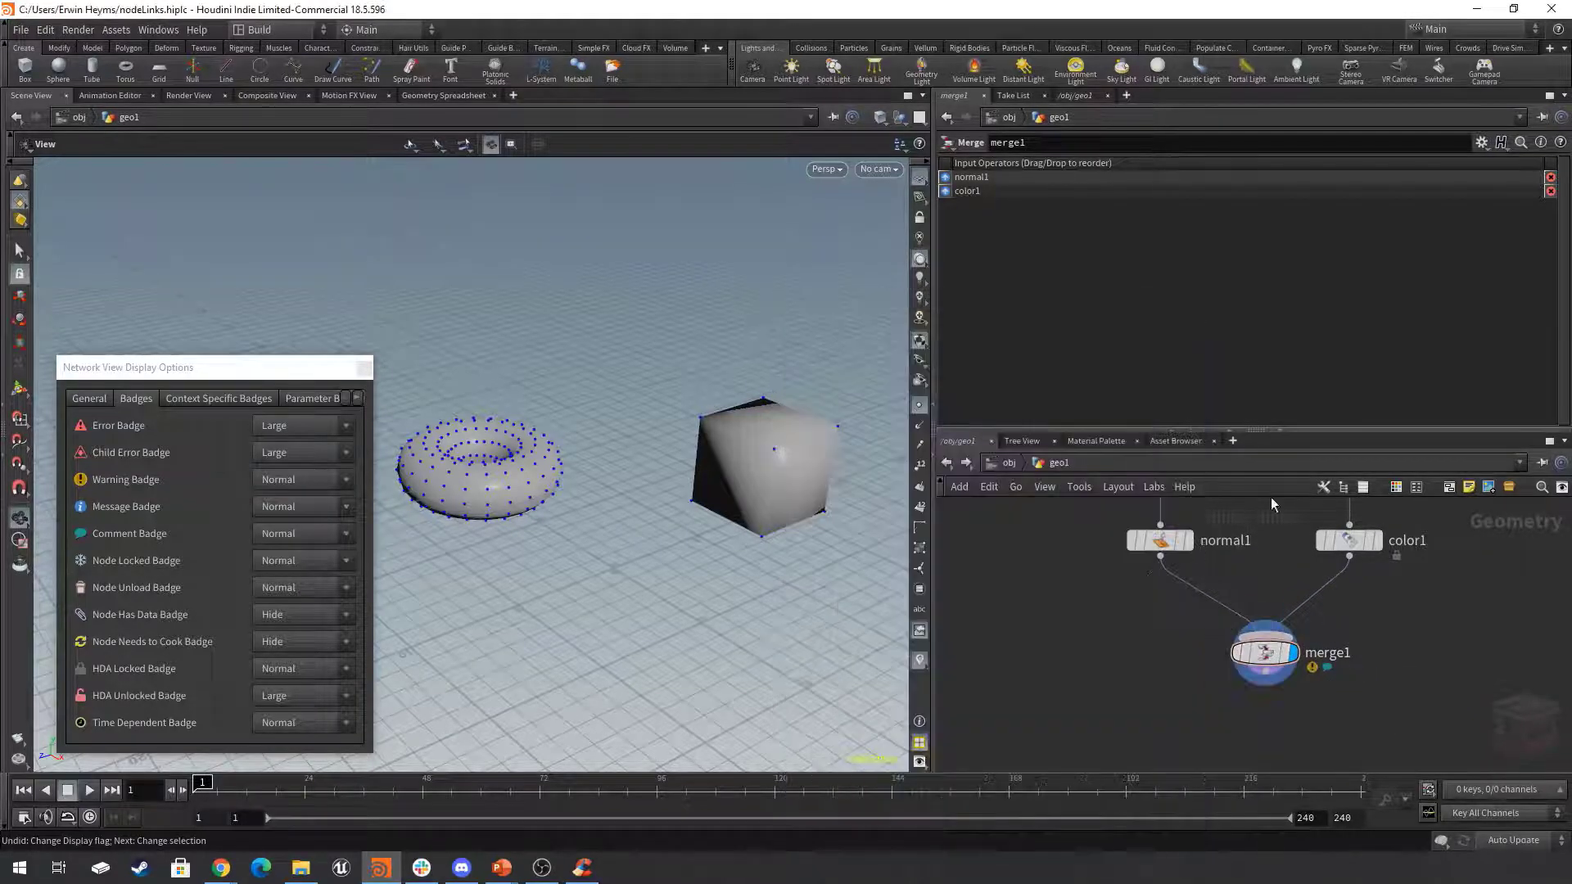
# Turn on the lock flag of merge1.
pyautogui.scroll(1, 1337, 678)
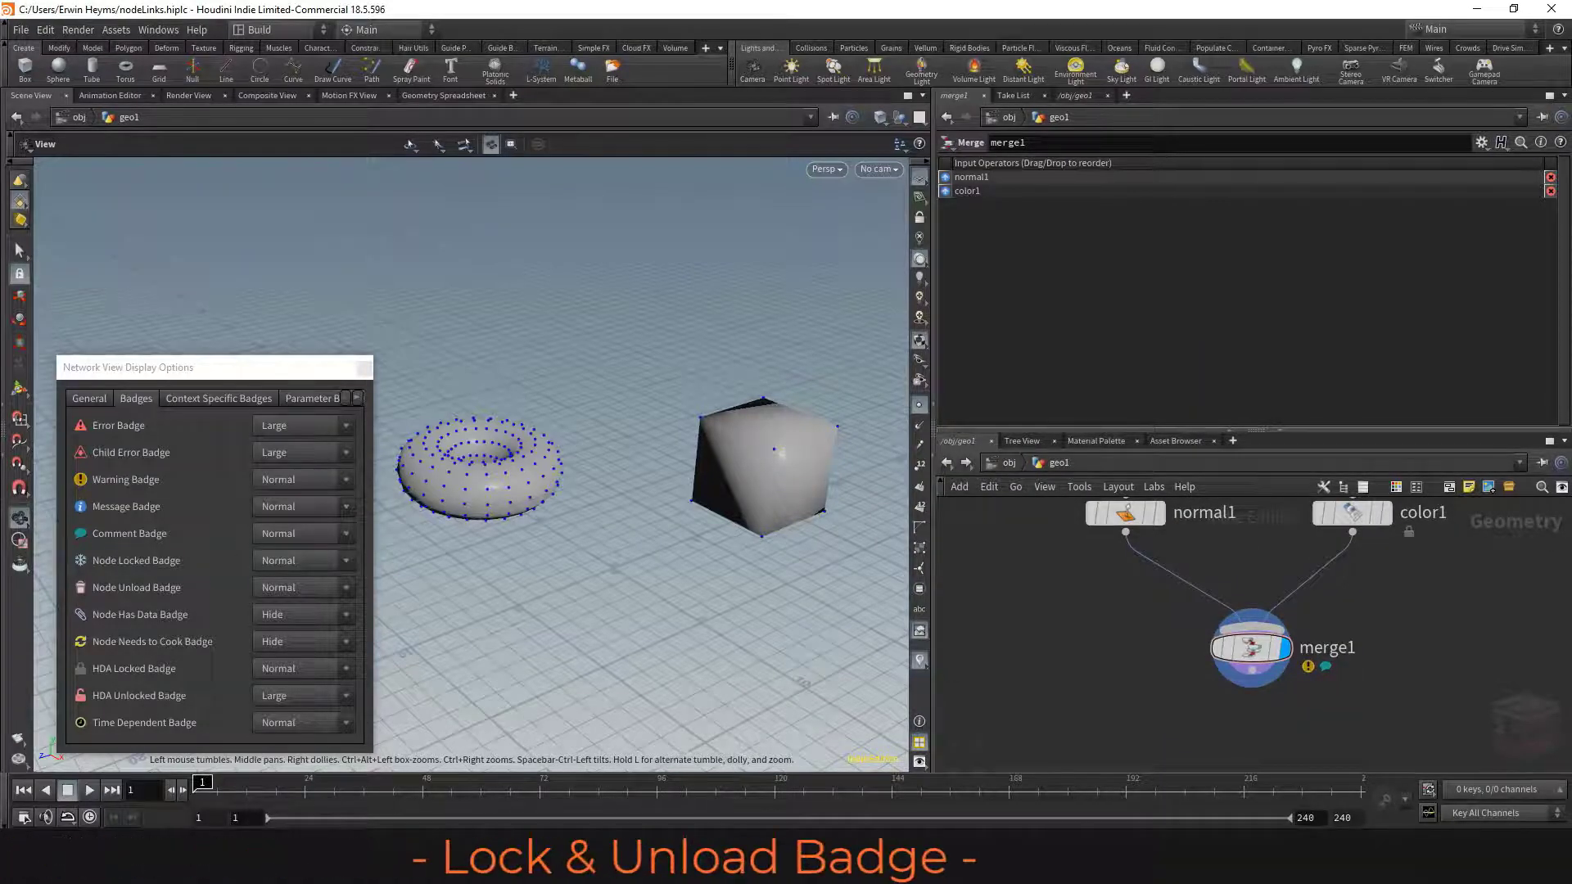
pyautogui.scroll(-2, 1126, 687)
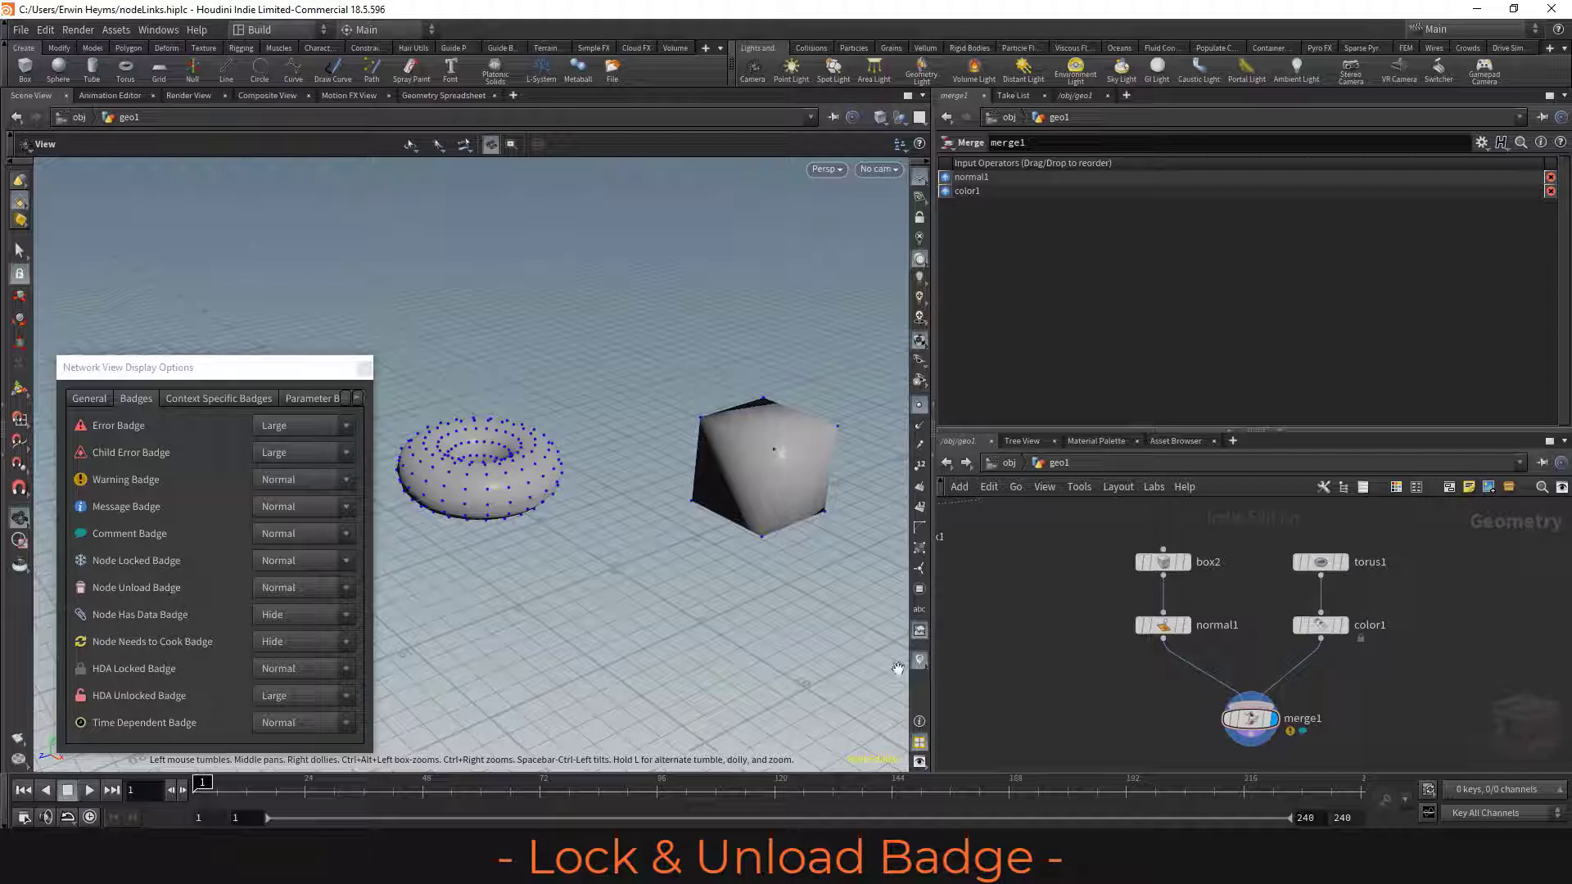
pyautogui.scroll(2, 1215, 724)
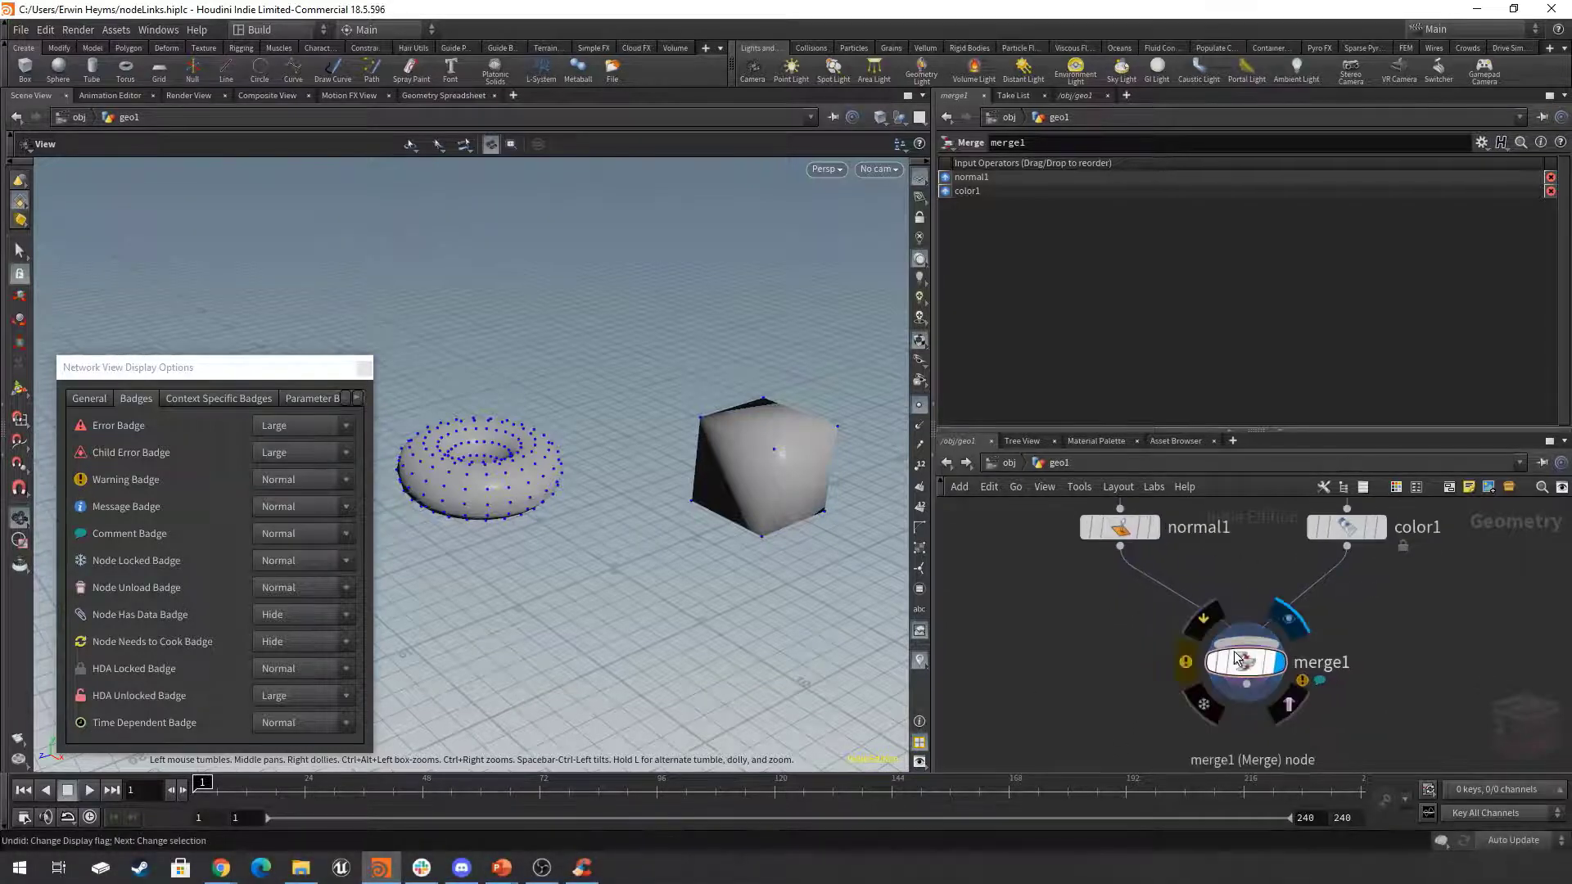
pyautogui.click(1210, 711)
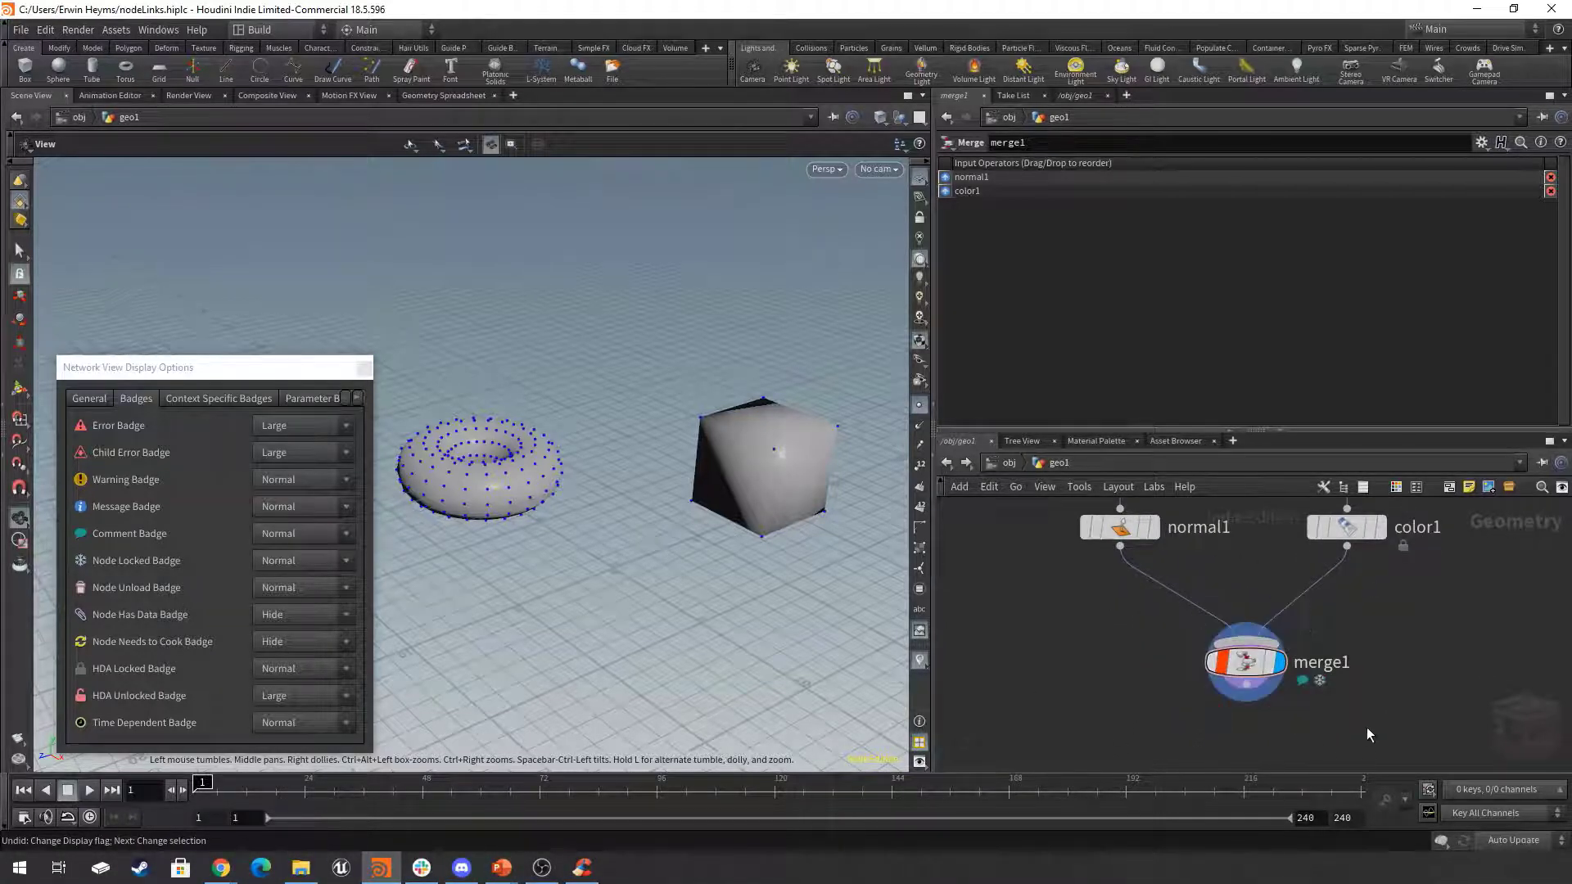
# Toggle merge1's unload flag on and off again in the node list view.
pyautogui.scroll(4, 1235, 716)
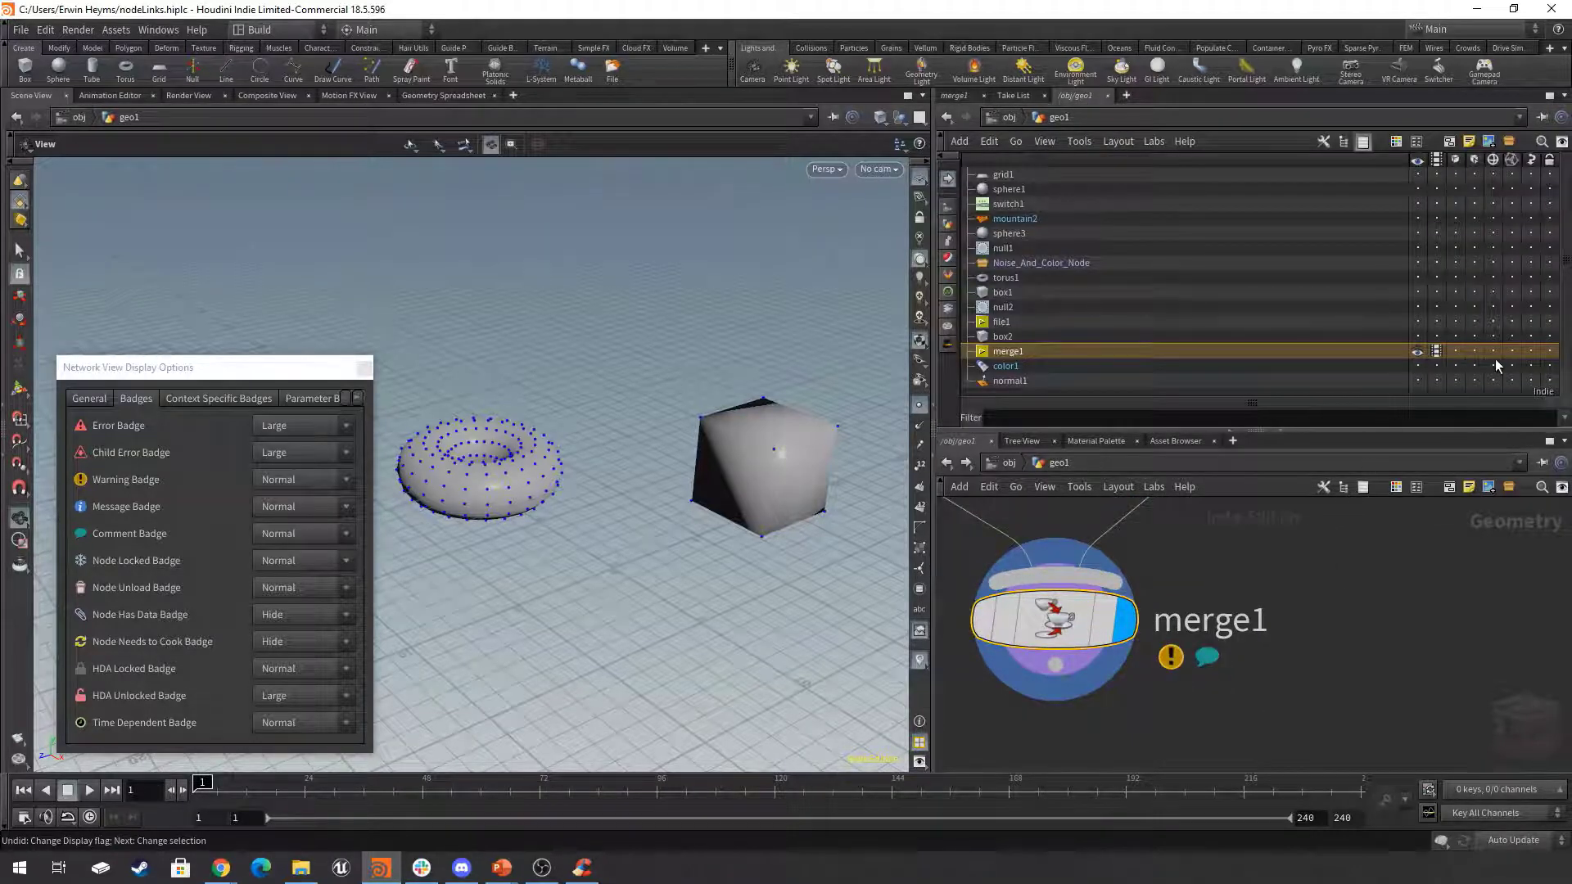
pyautogui.click(1512, 351)
pyautogui.click(1512, 351)
pyautogui.click(1378, 623)
pyautogui.scroll(-6, 1377, 624)
# Set the Node Has Data Badge to Large in the network display options and view it across all node chains.
pyautogui.moveTo(1257, 695)
pyautogui.mouseDown(button='middle')
pyautogui.moveTo(1389, 741)
pyautogui.moveTo(1274, 684)
pyautogui.mouseUp(button='middle')
pyautogui.scroll(-2, 1384, 737)
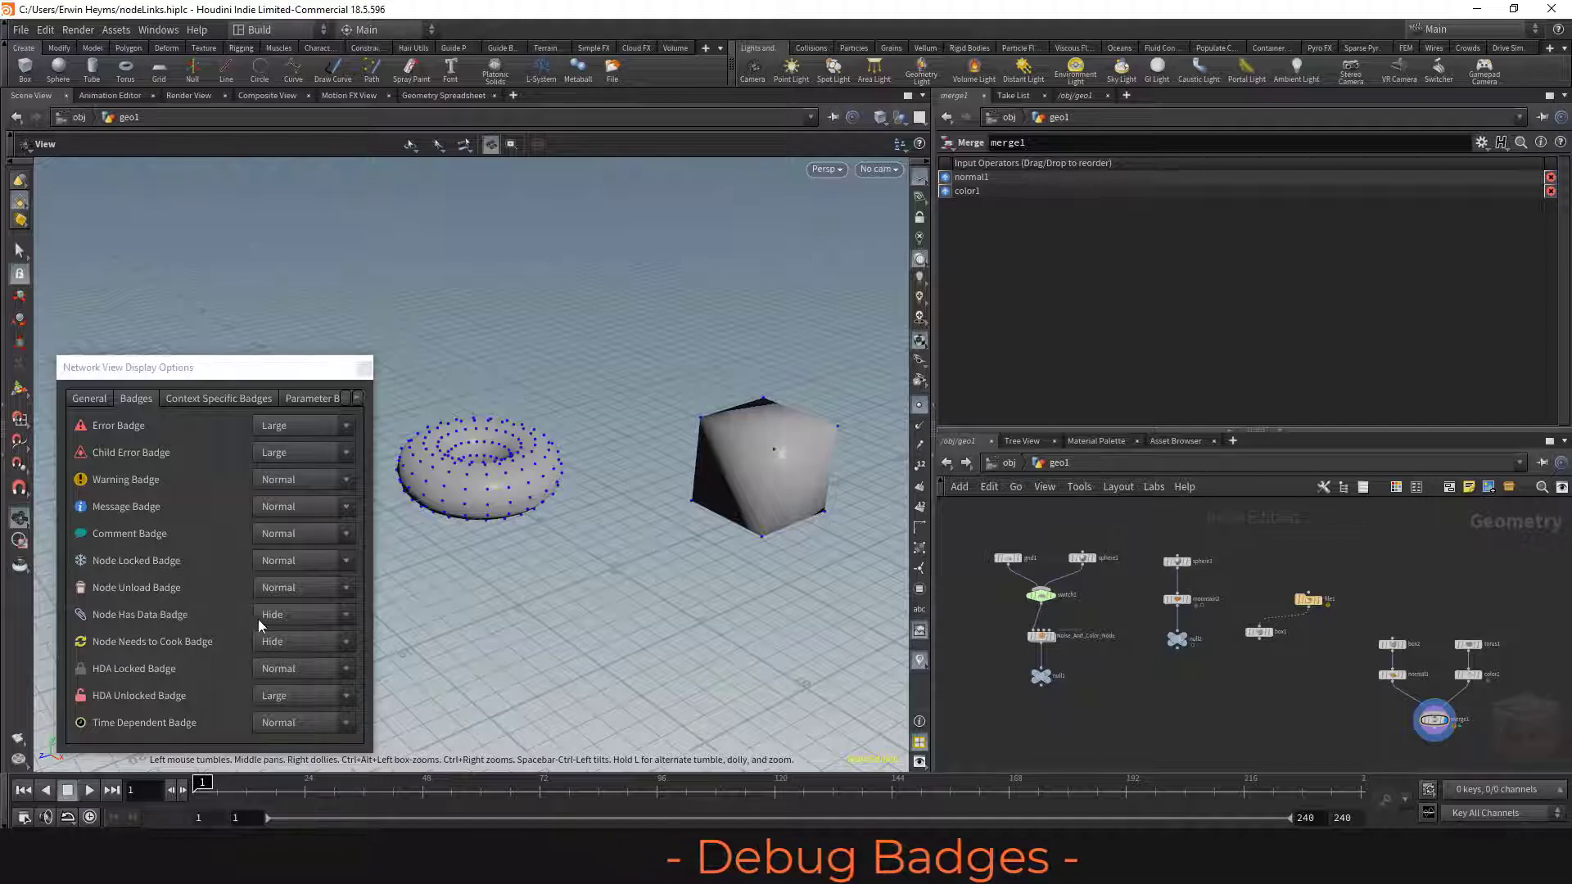
pyautogui.click(282, 614)
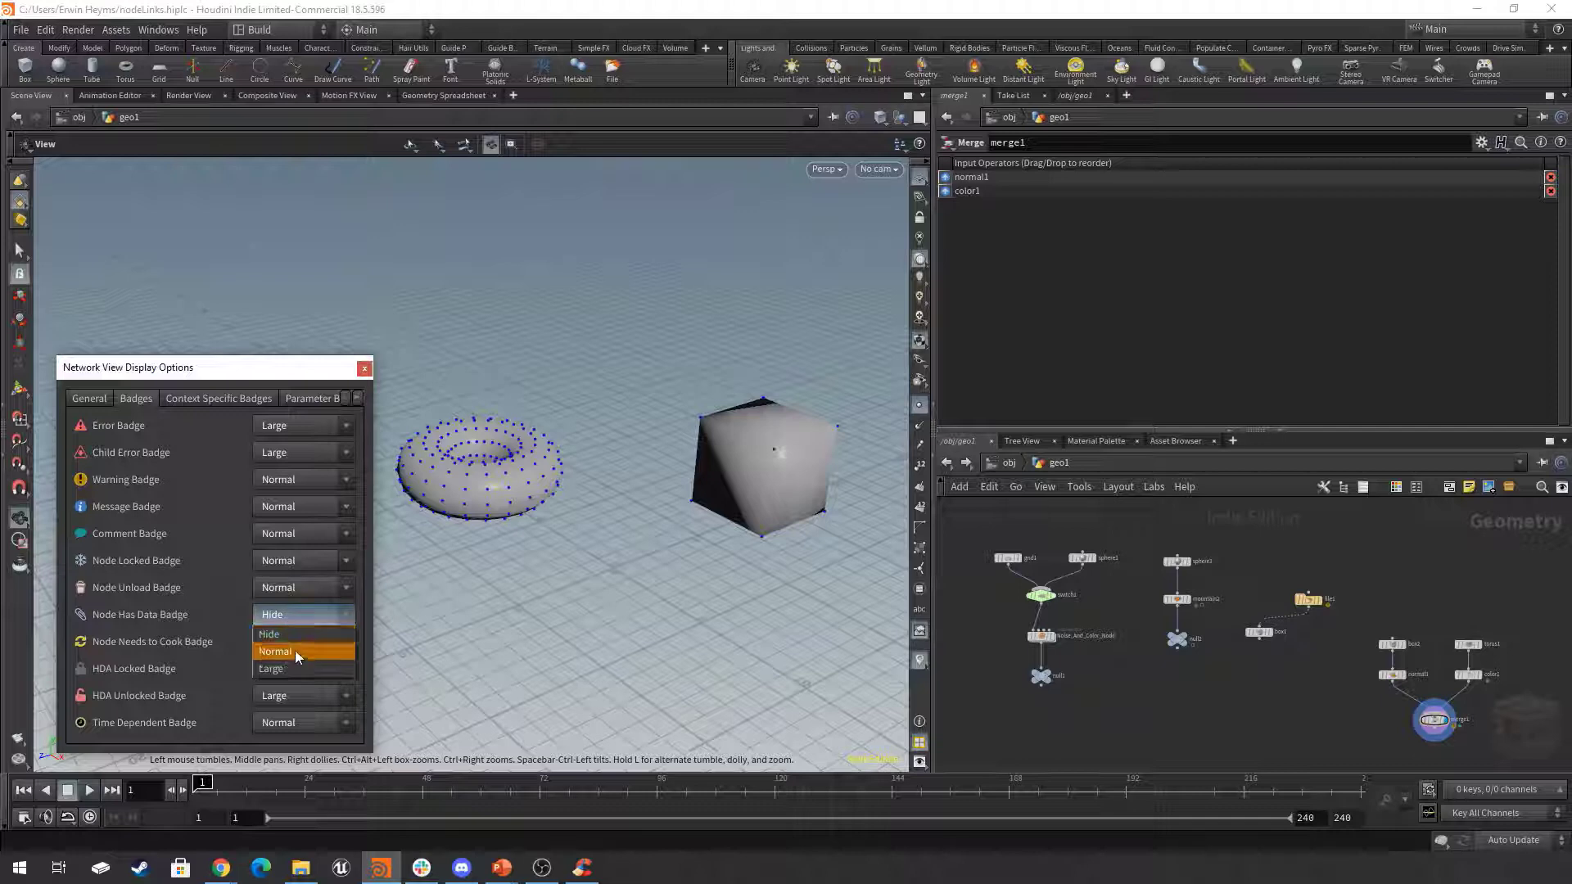
pyautogui.click(285, 618)
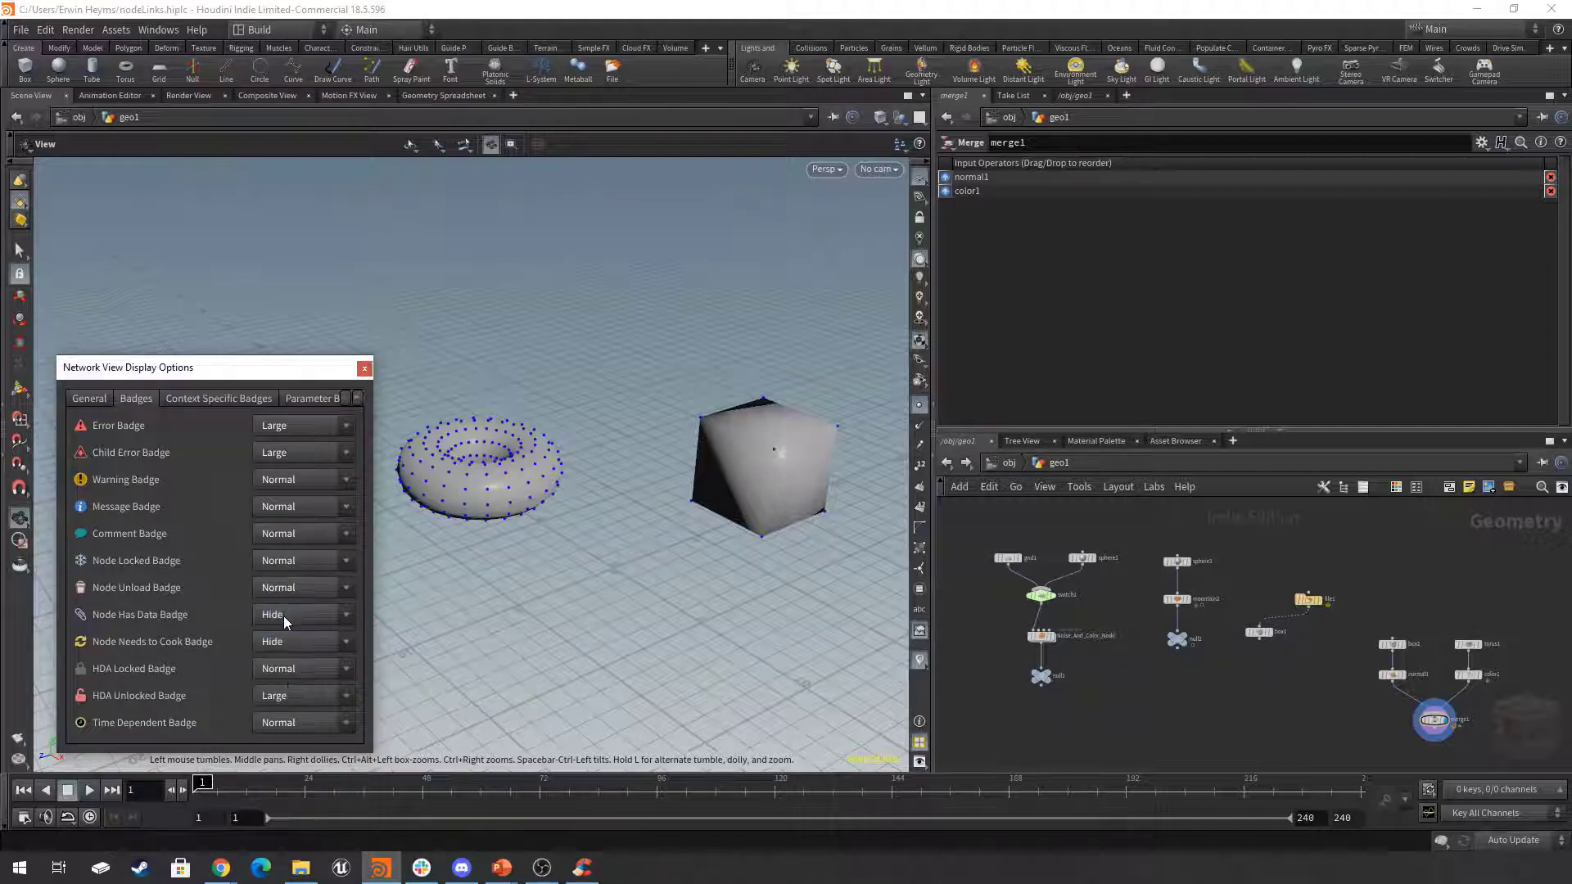
pyautogui.click(296, 616)
pyautogui.click(290, 671)
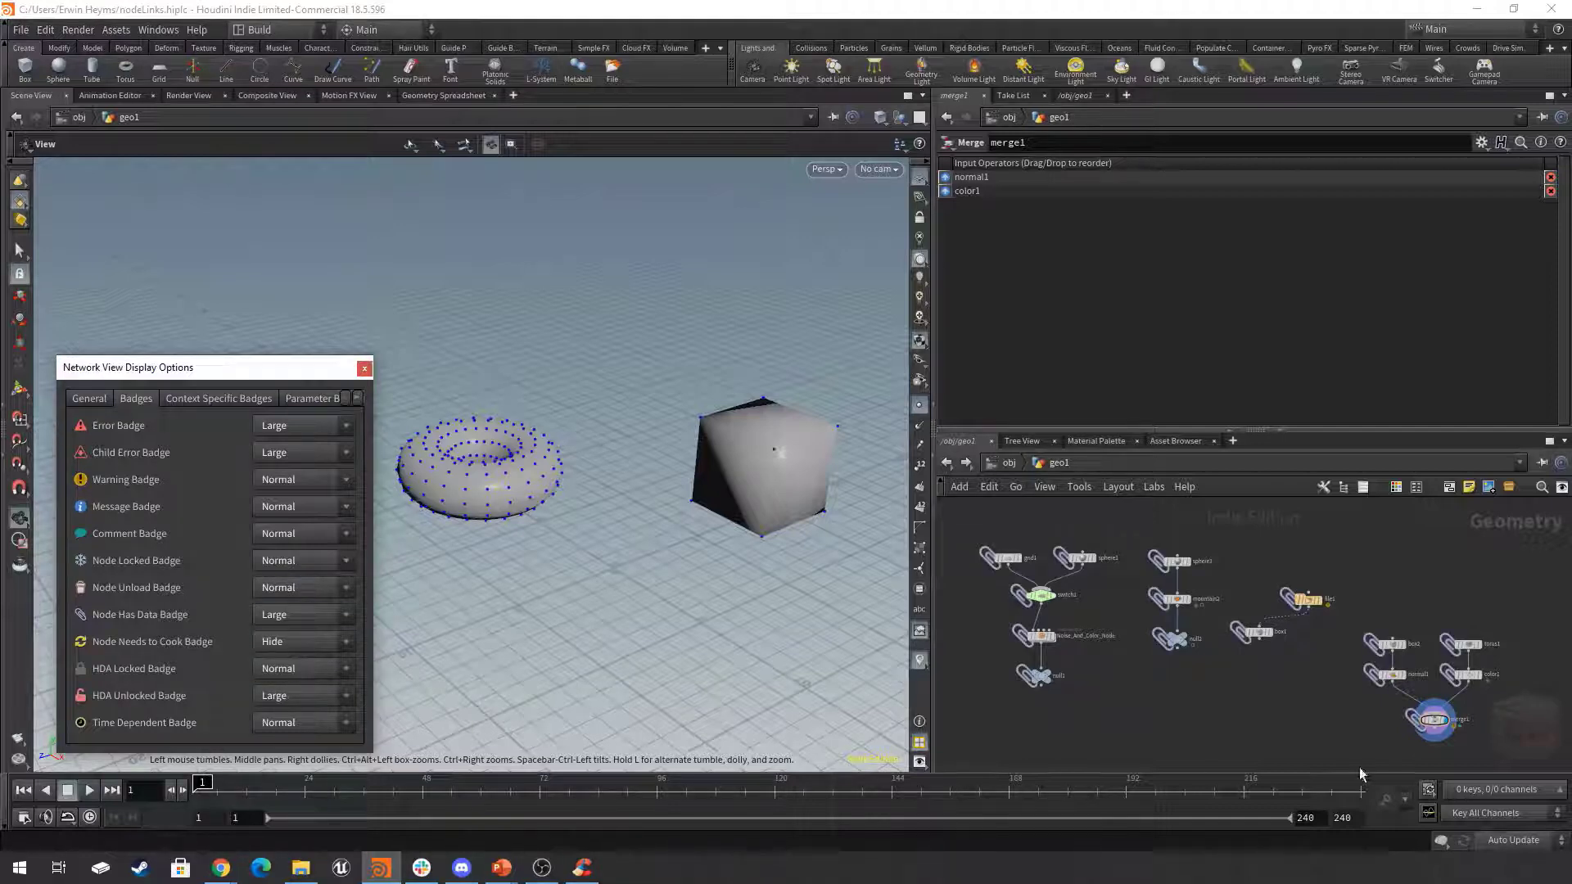
pyautogui.moveTo(1298, 710); pyautogui.dragTo(1304, 710, button='middle')
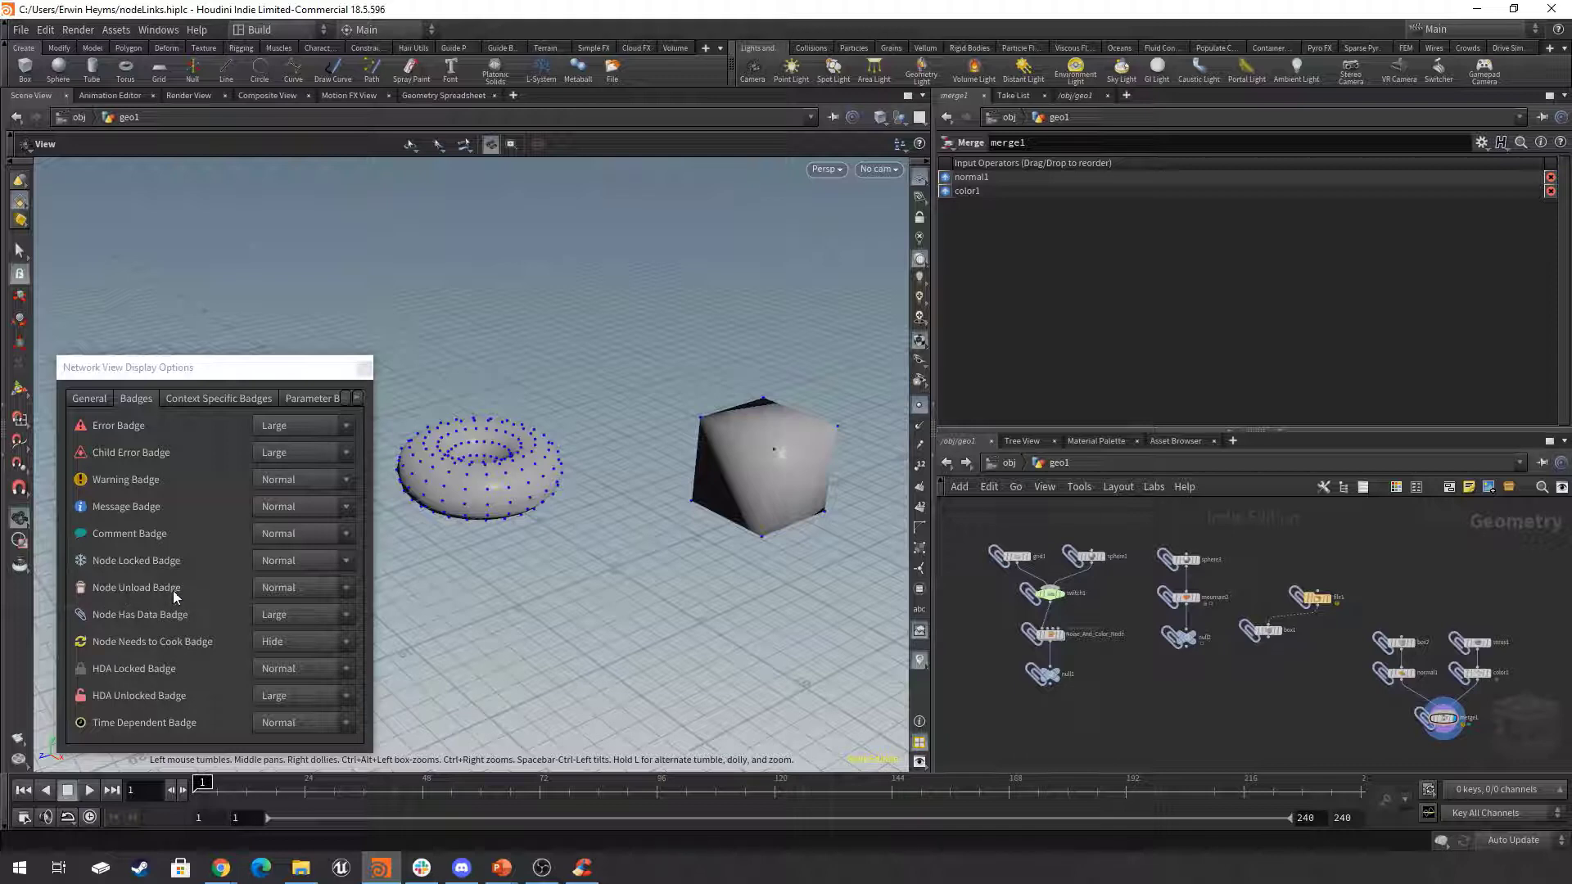
# Set the Node Has Data Badge to Hide and the Node Needs to Cook Badge to Large.
pyautogui.click(298, 616)
pyautogui.click(315, 640)
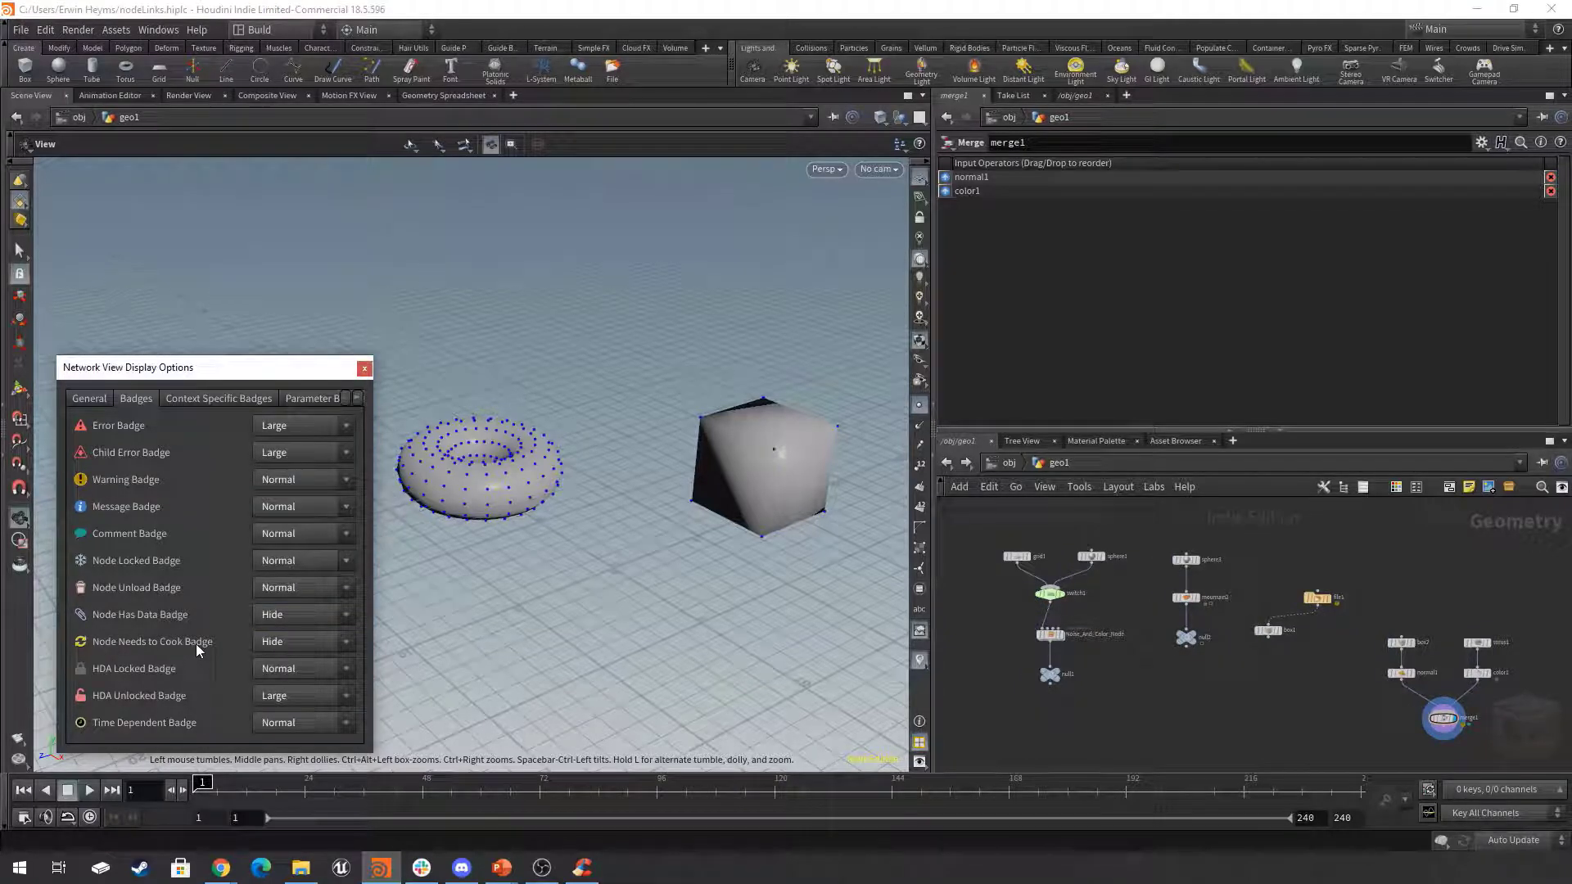
pyautogui.click(300, 642)
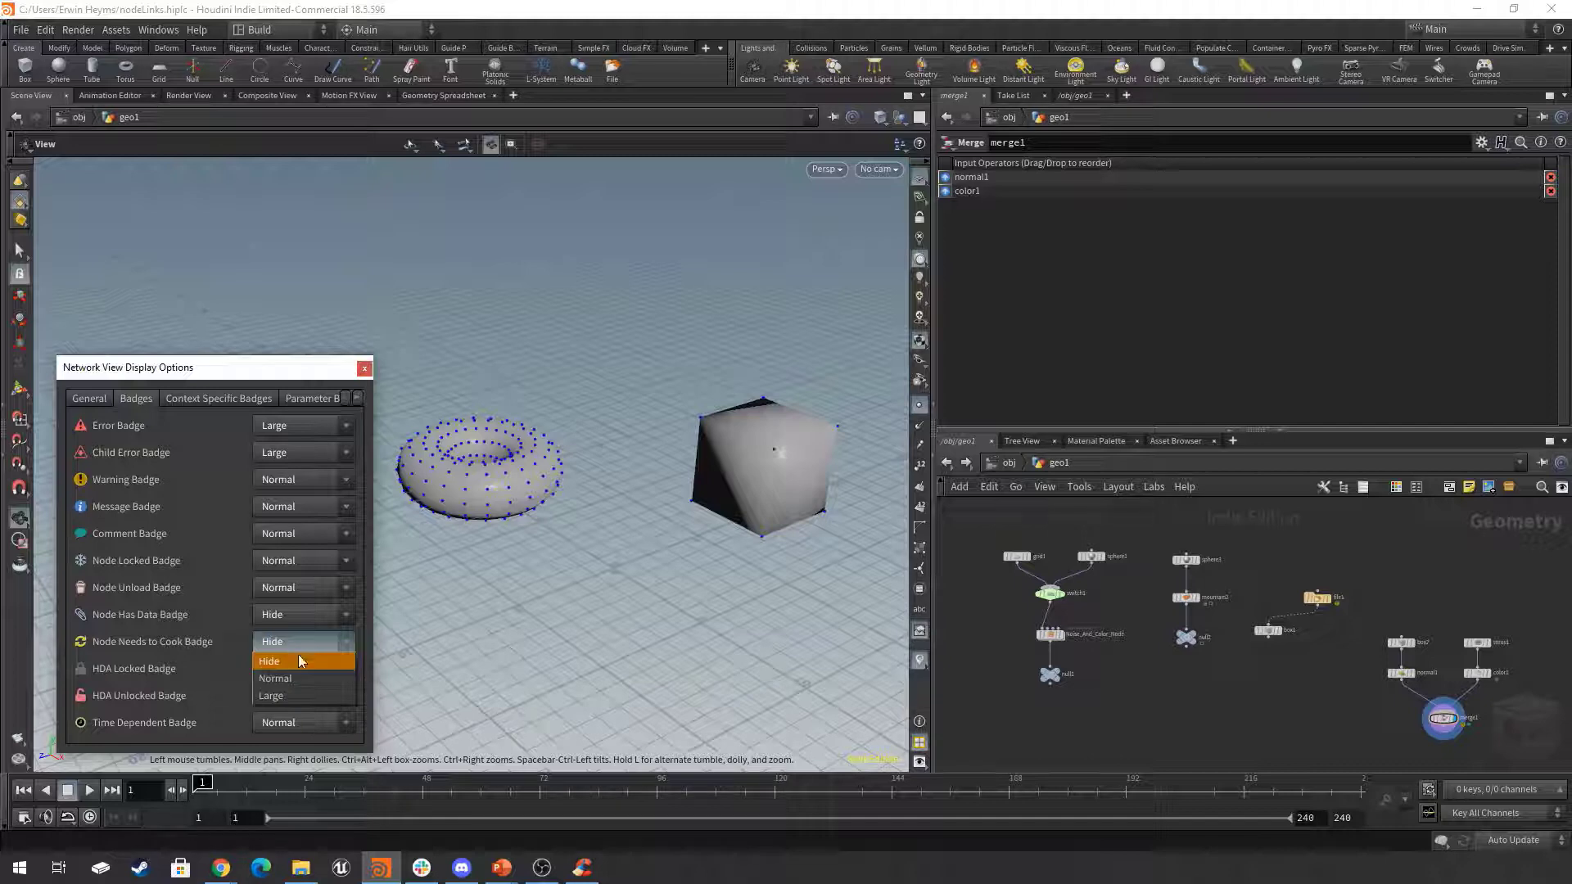
pyautogui.click(300, 696)
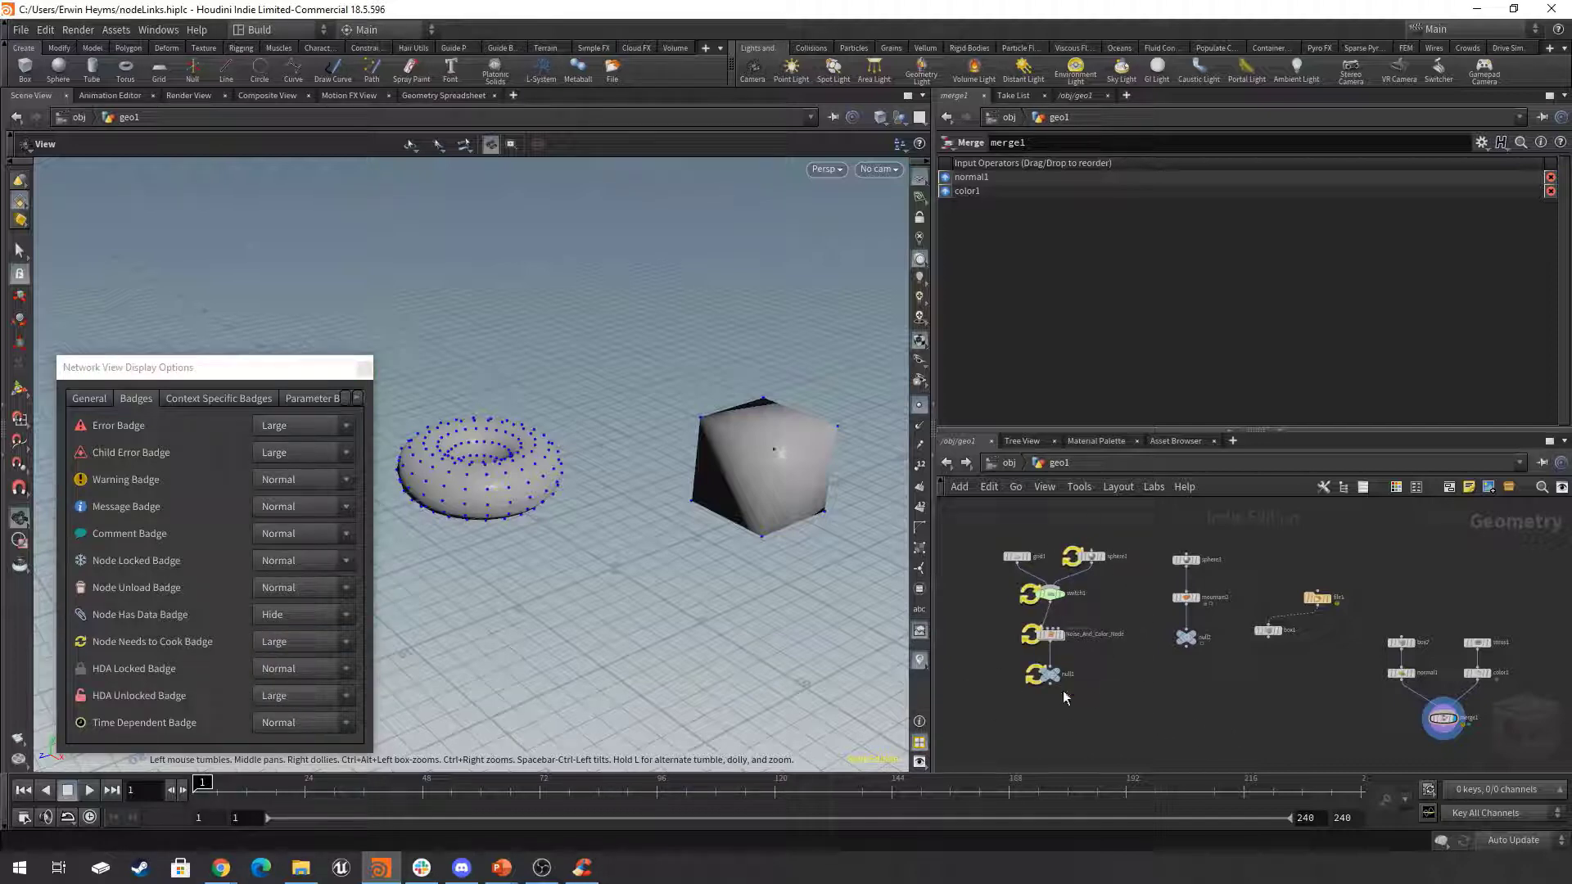
# Turn on null1's display and render flags and set switch1's Select Input to 1.
pyautogui.moveTo(935, 588); pyautogui.dragTo(811, 588)
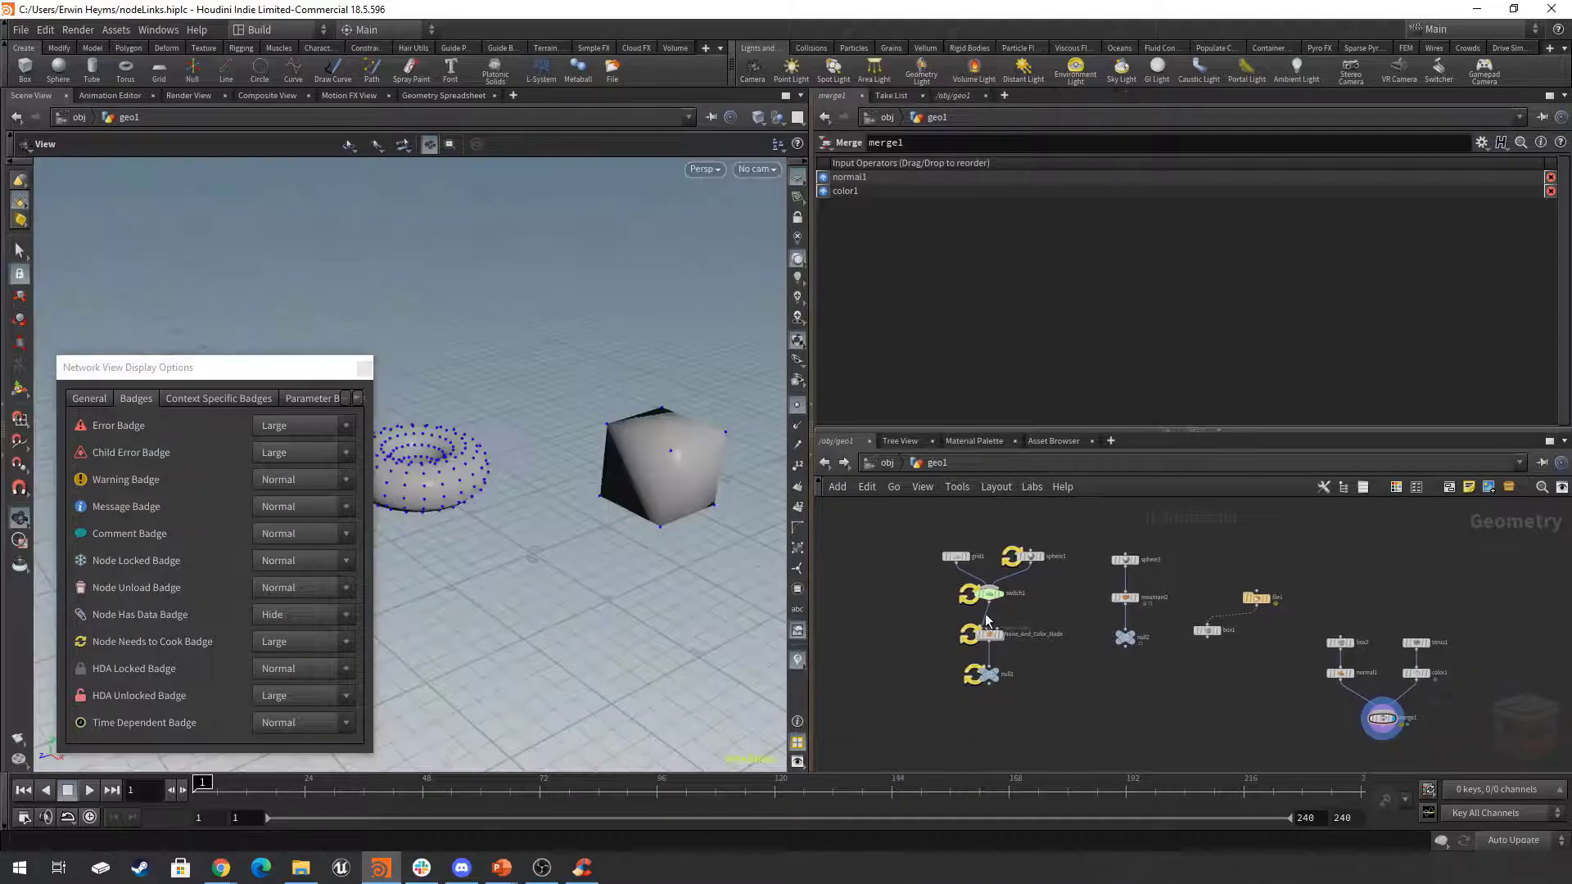
pyautogui.scroll(3, 1157, 583)
pyautogui.moveTo(1157, 582); pyautogui.dragTo(1177, 596, button='middle')
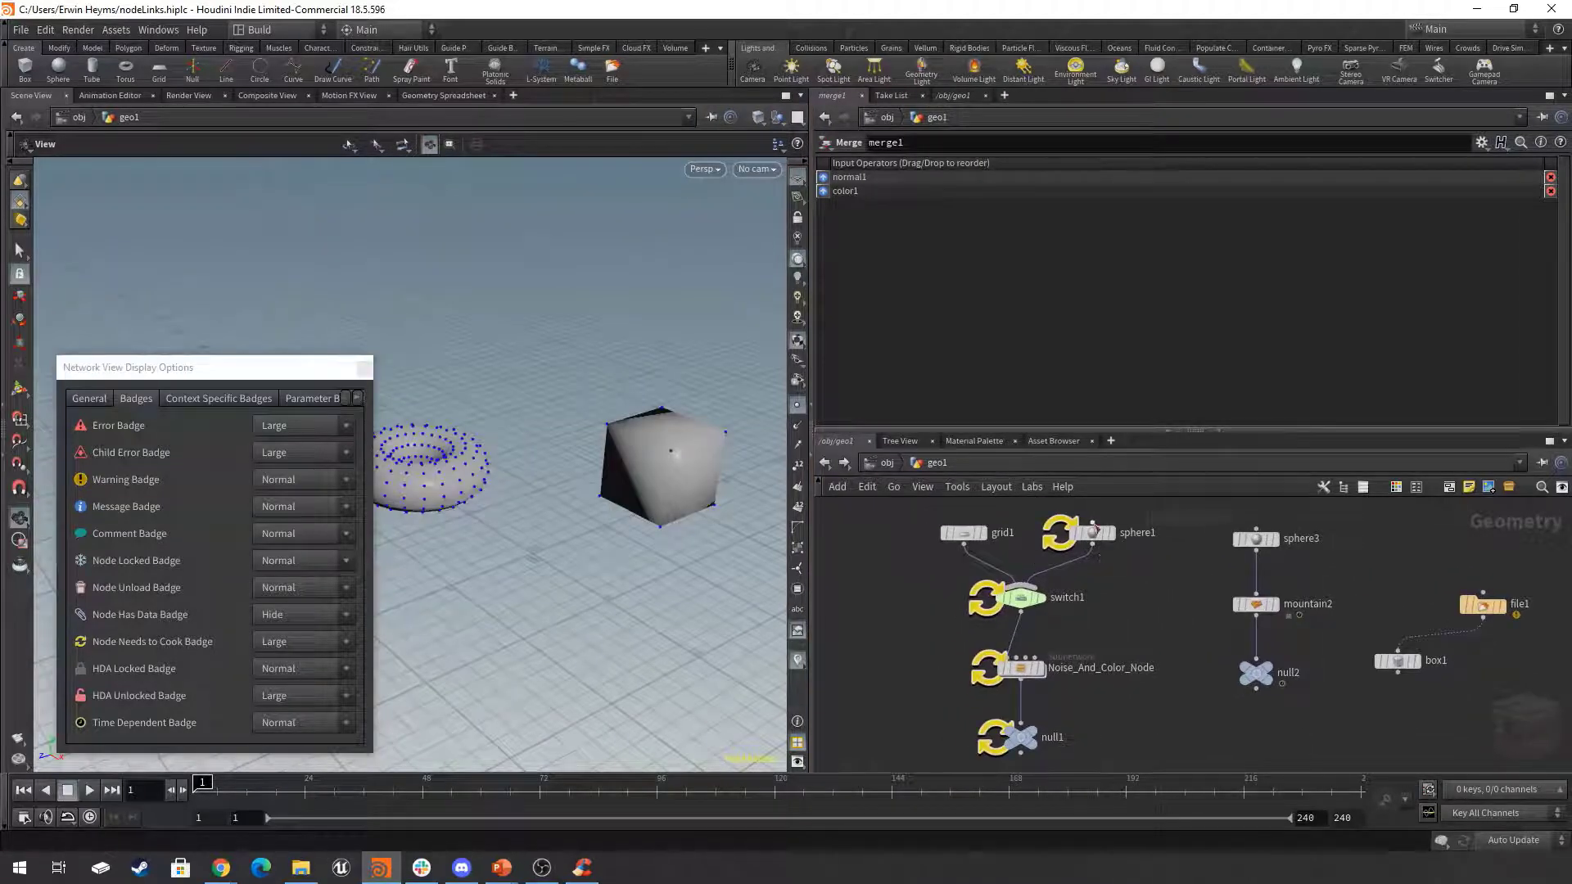
pyautogui.moveTo(1106, 548)
pyautogui.moveTo(1024, 737)
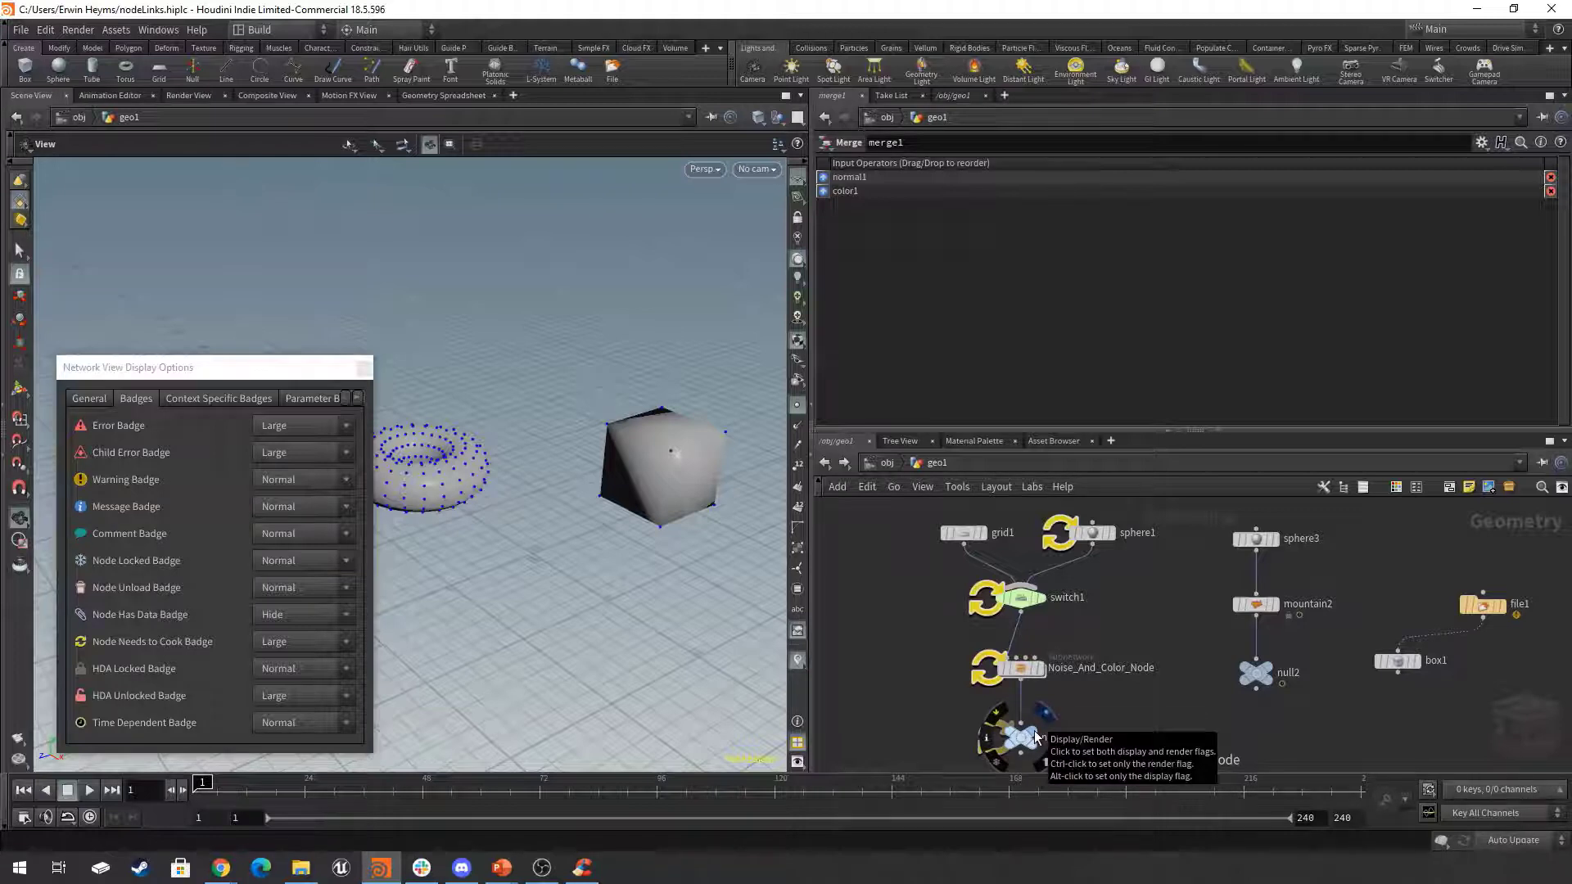
pyautogui.click(1036, 737)
pyautogui.click(1019, 737)
pyautogui.click(1020, 597)
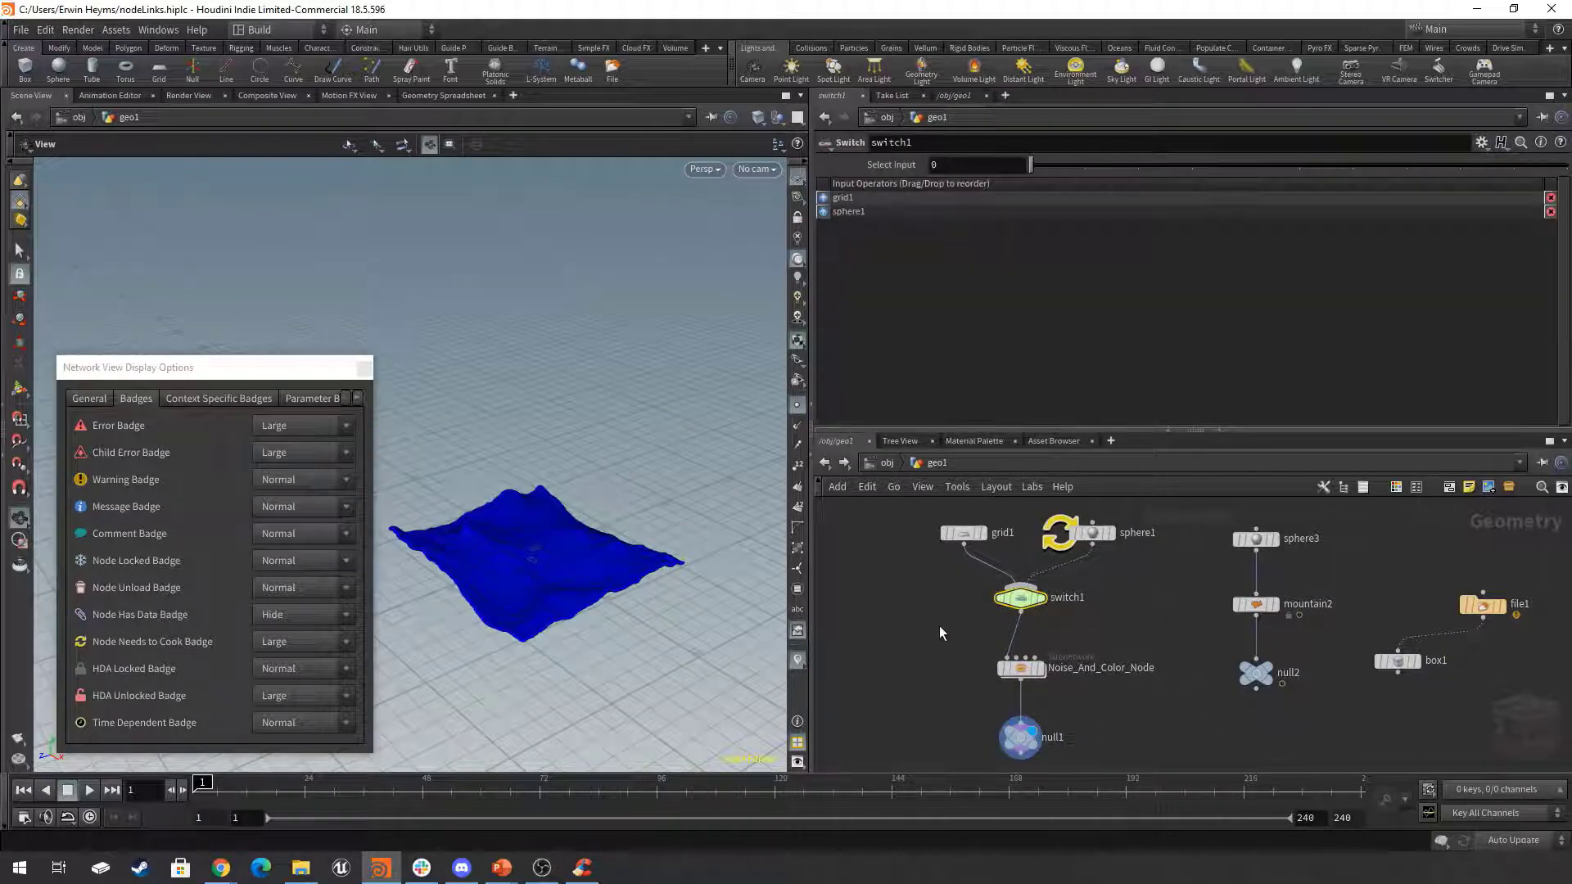
pyautogui.click(1078, 165)
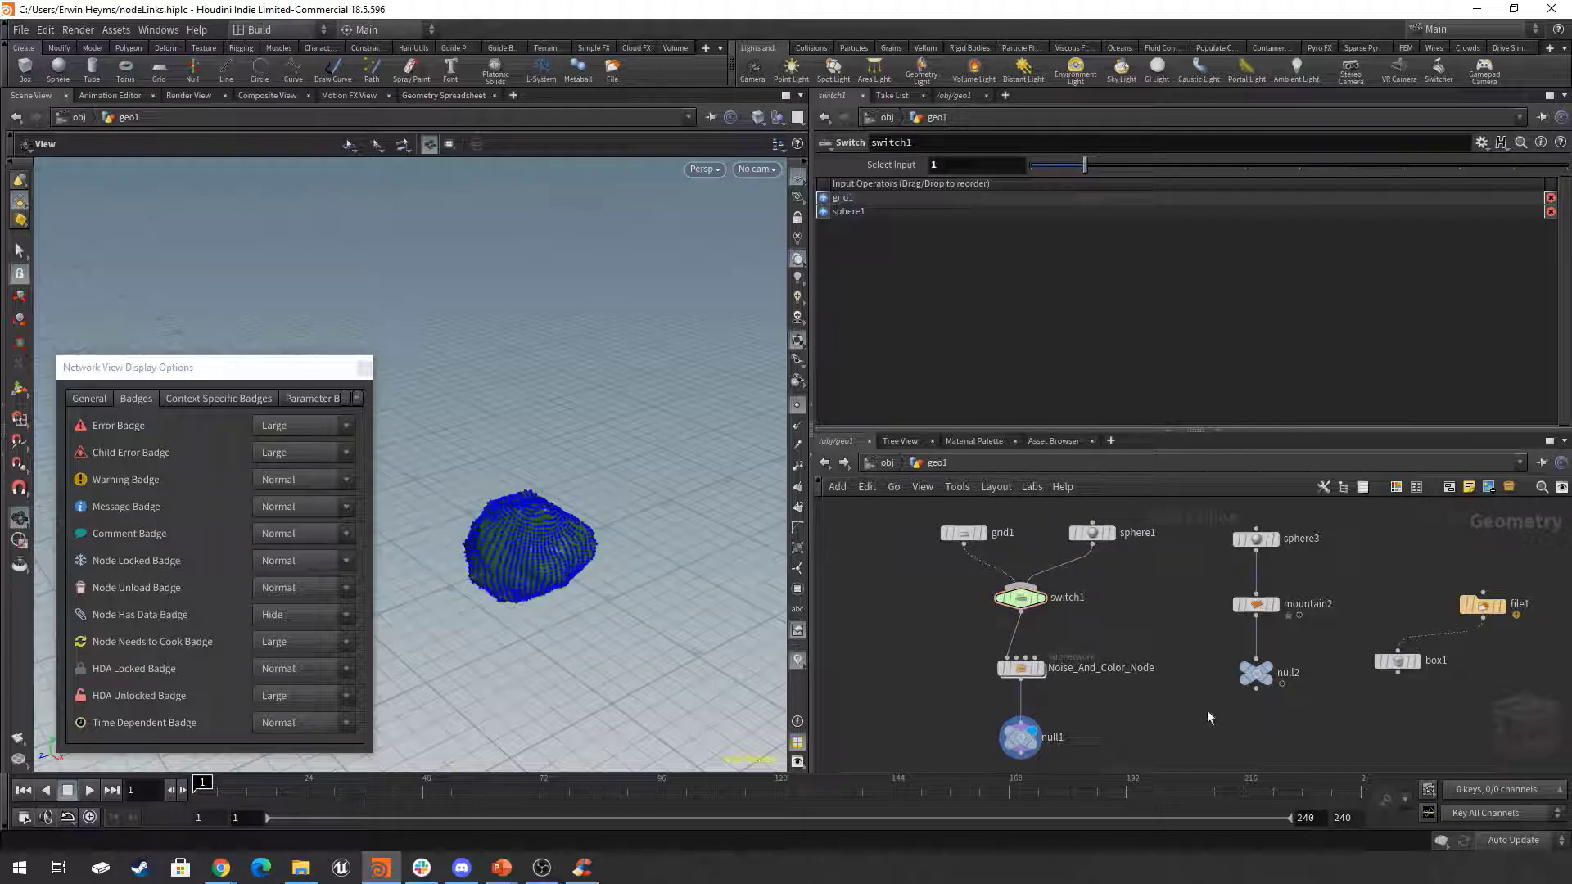
# Set the Node Needs to Cook Badge to Hide in the network display options.
pyautogui.scroll(-5, 1212, 712)
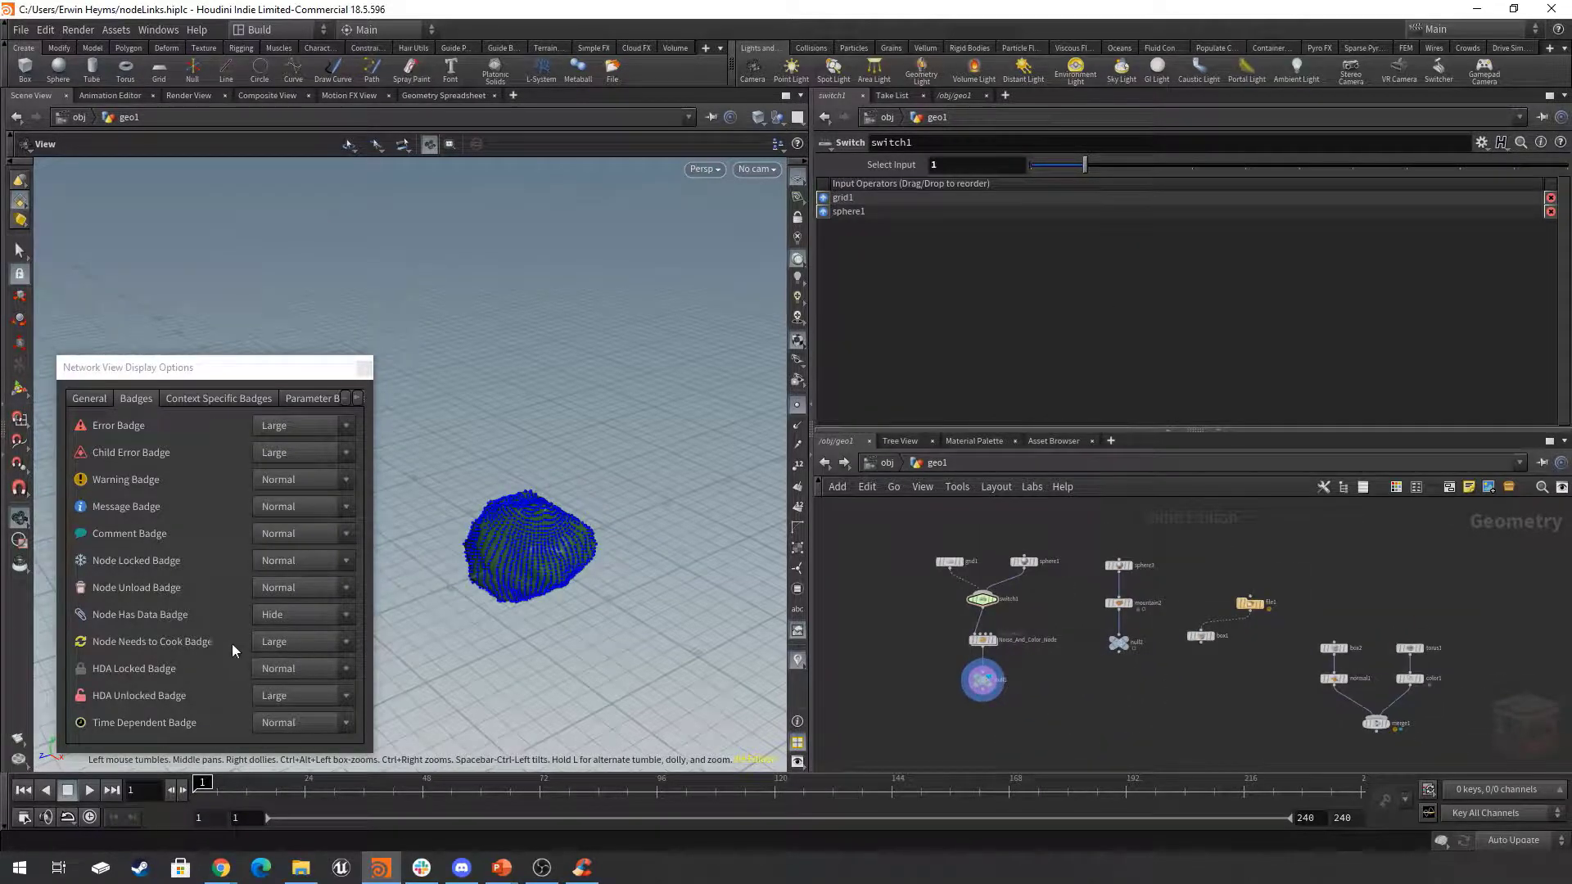
pyautogui.click(291, 641)
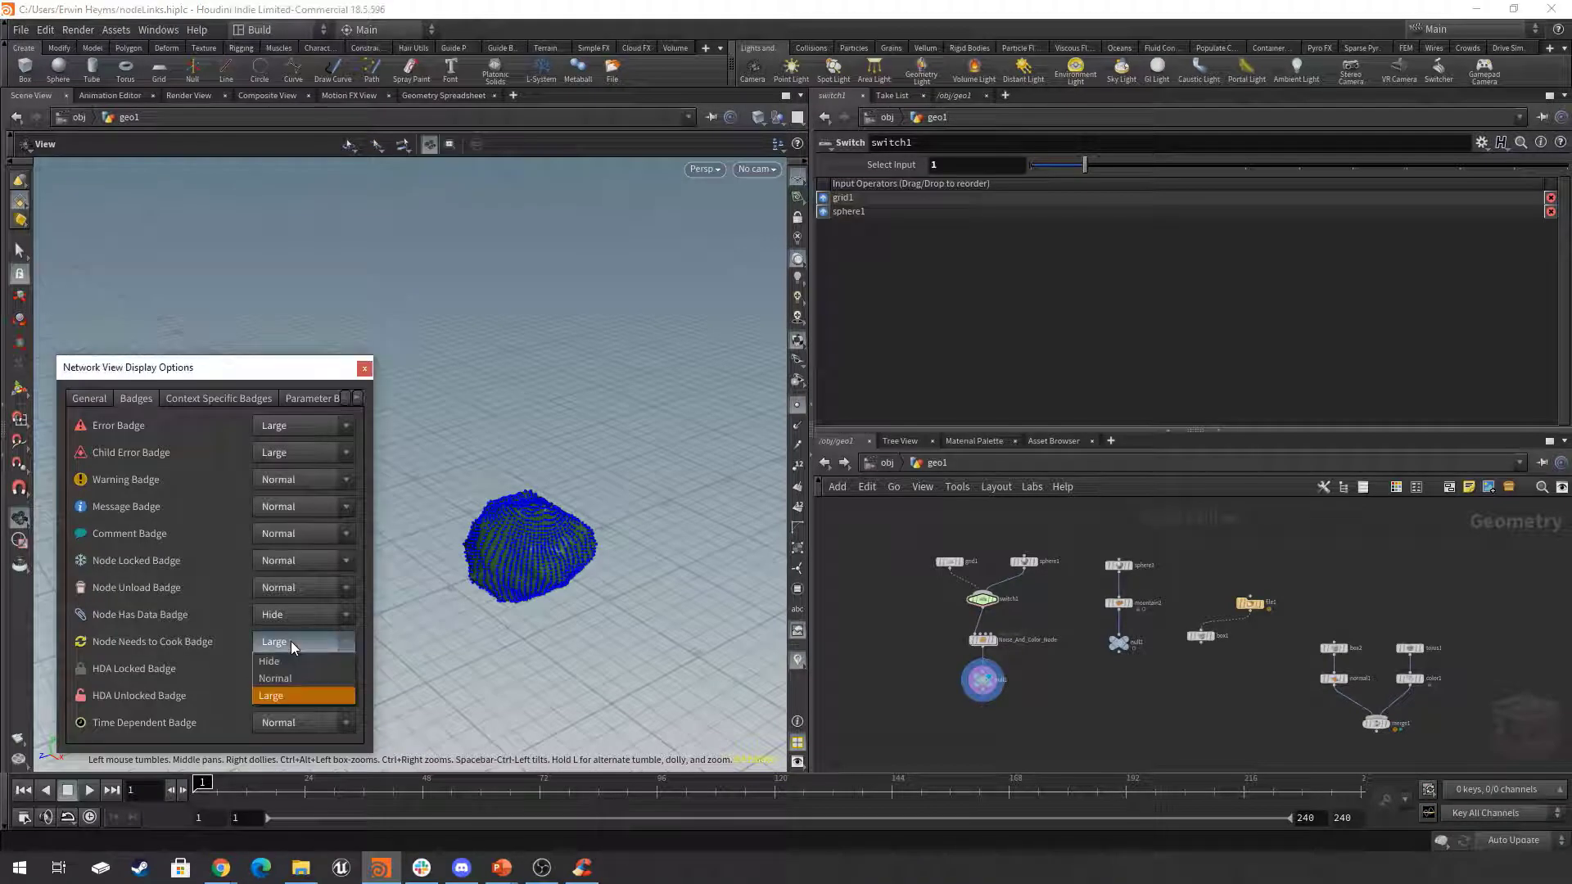
pyautogui.click(293, 658)
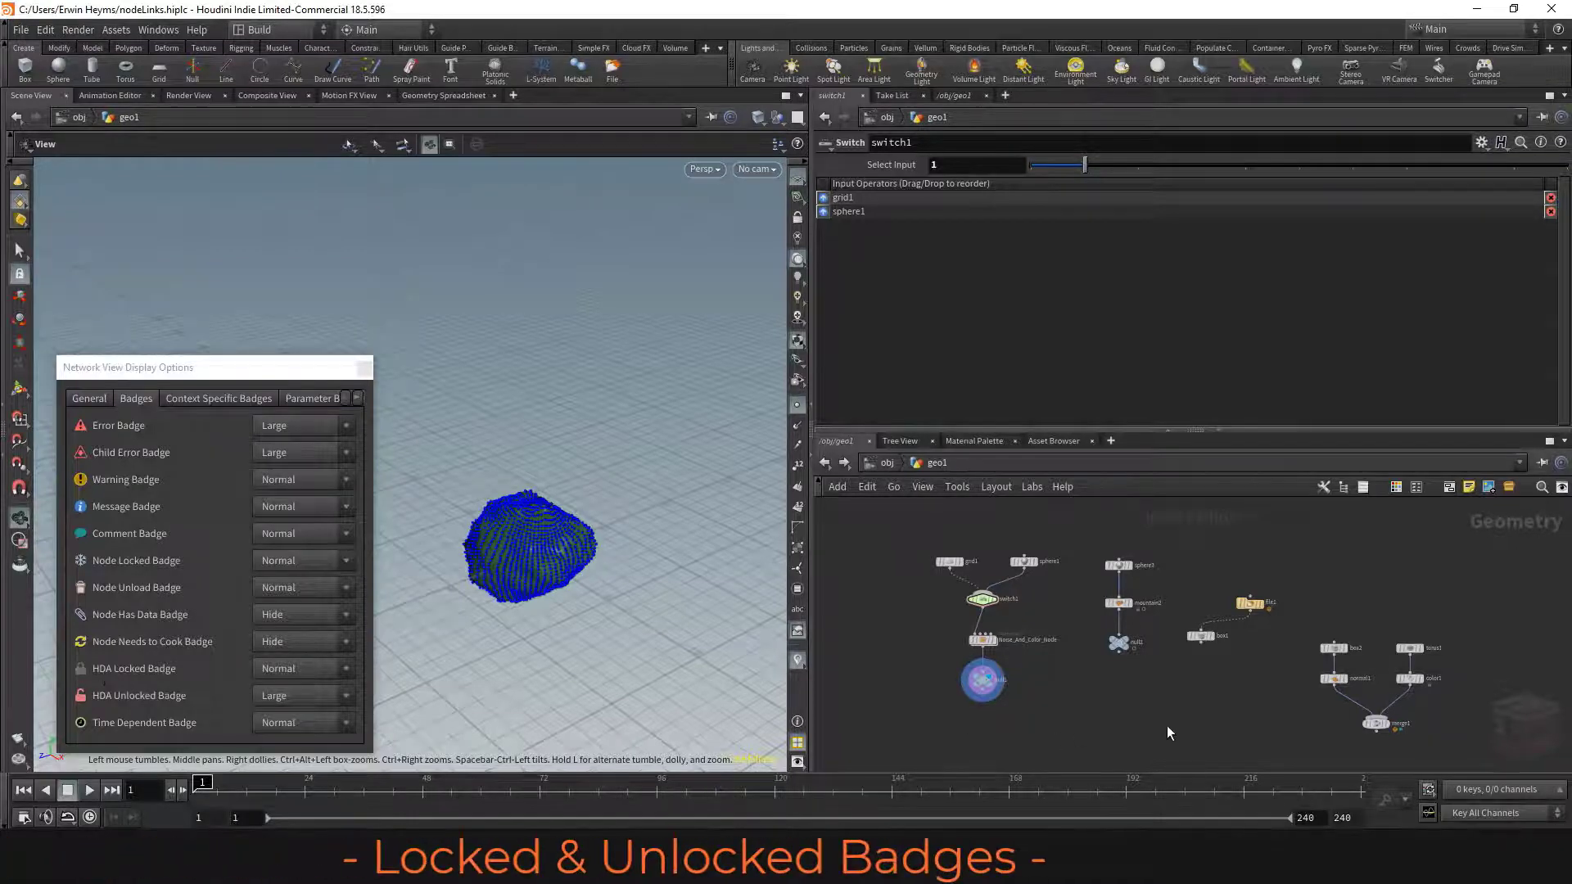
# Add a Mountain node in an empty area of the network and view its HDA locked badge up close.
pyautogui.moveTo(1174, 722); pyautogui.dragTo(1161, 648, button='middle')
pyautogui.moveTo(1160, 625); pyautogui.dragTo(1155, 635, button='middle')
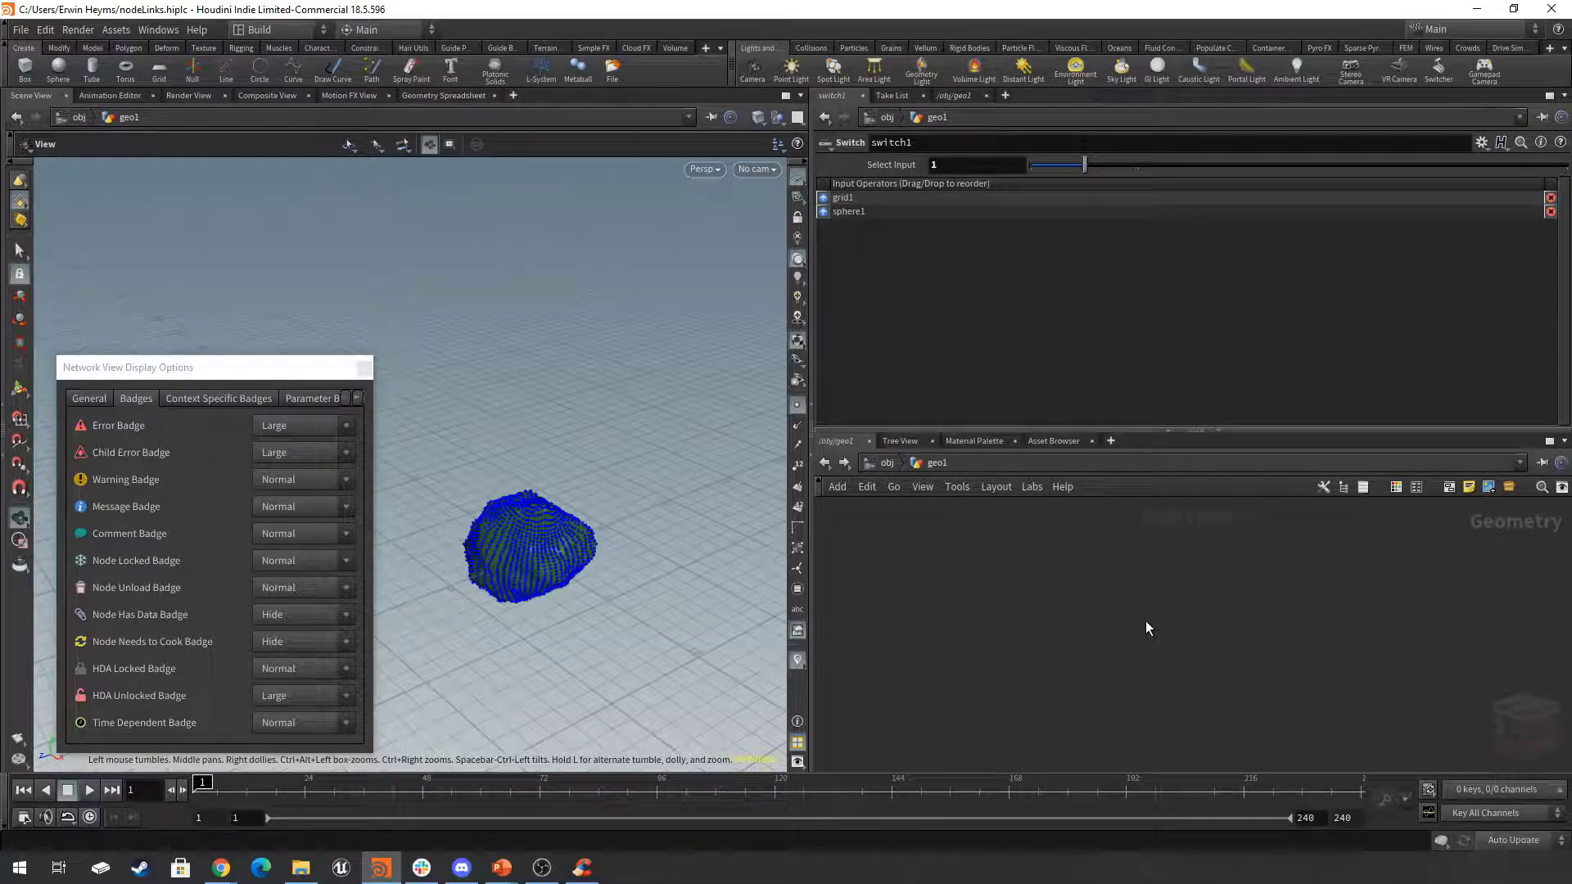
pyautogui.press('Tab')
pyautogui.write('mount')
pyautogui.press('Return')
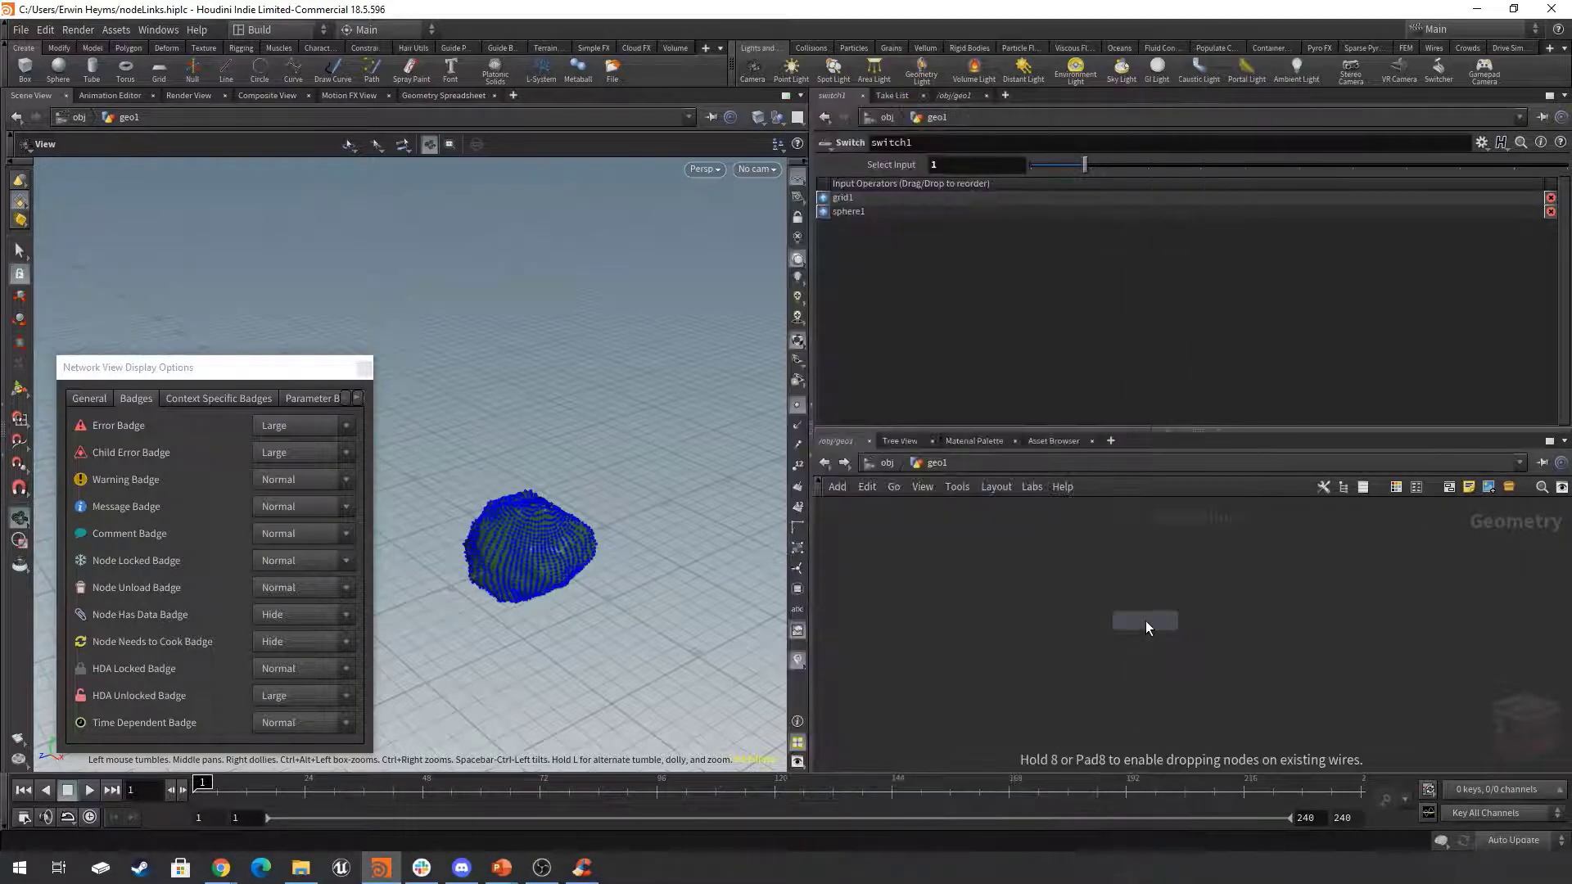
pyautogui.click(1143, 620)
pyautogui.scroll(2, 1175, 634)
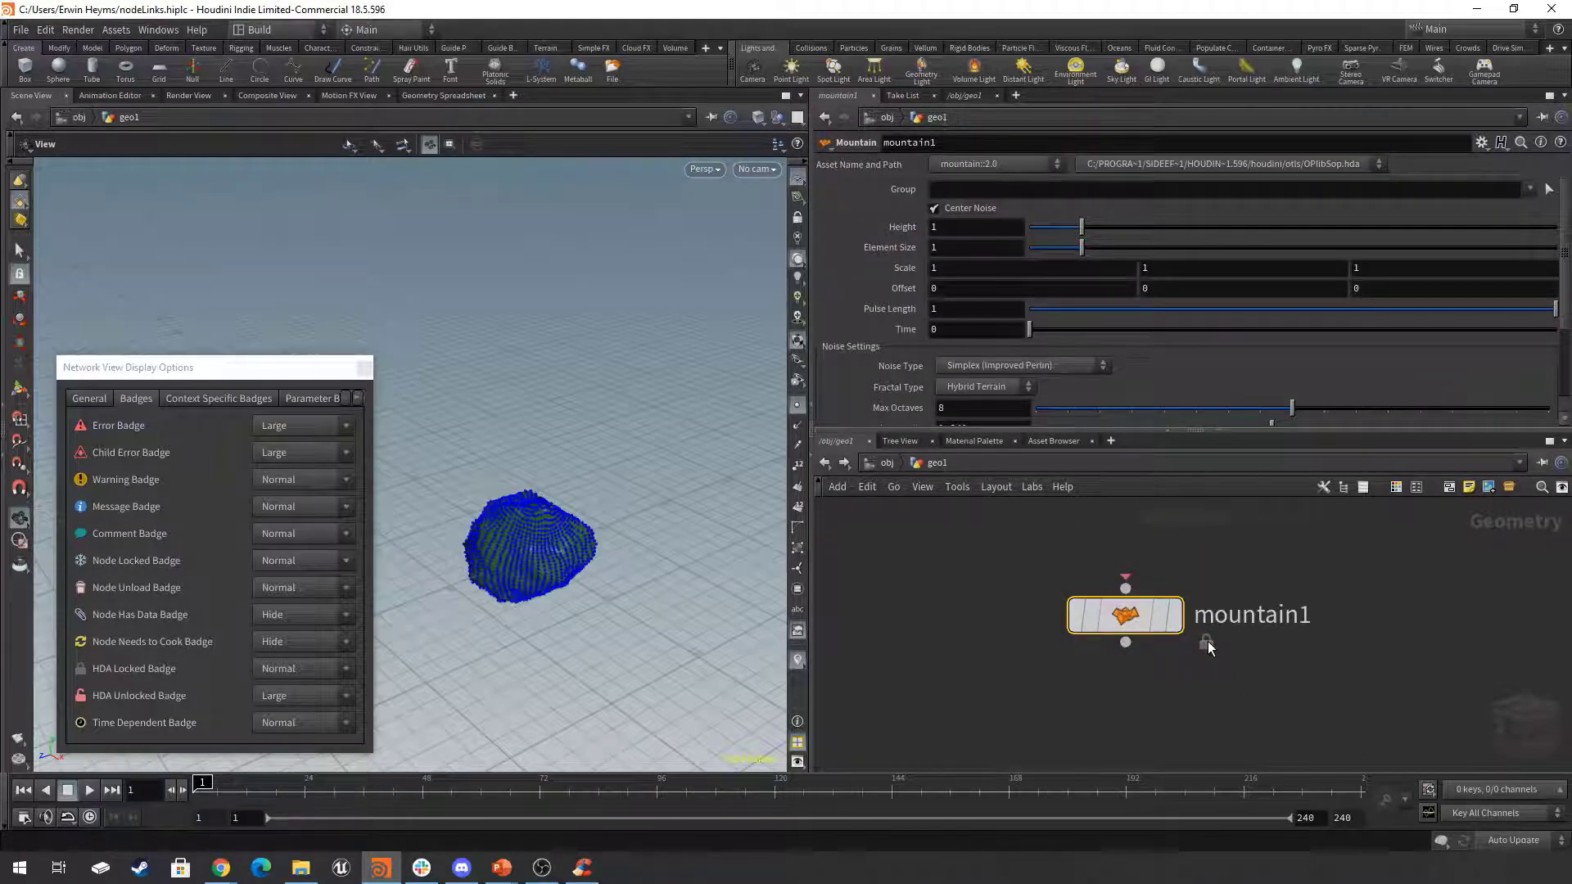
# Add a Null node above mountain1 and wire its output into mountain1's input.
pyautogui.scroll(-3, 1309, 562)
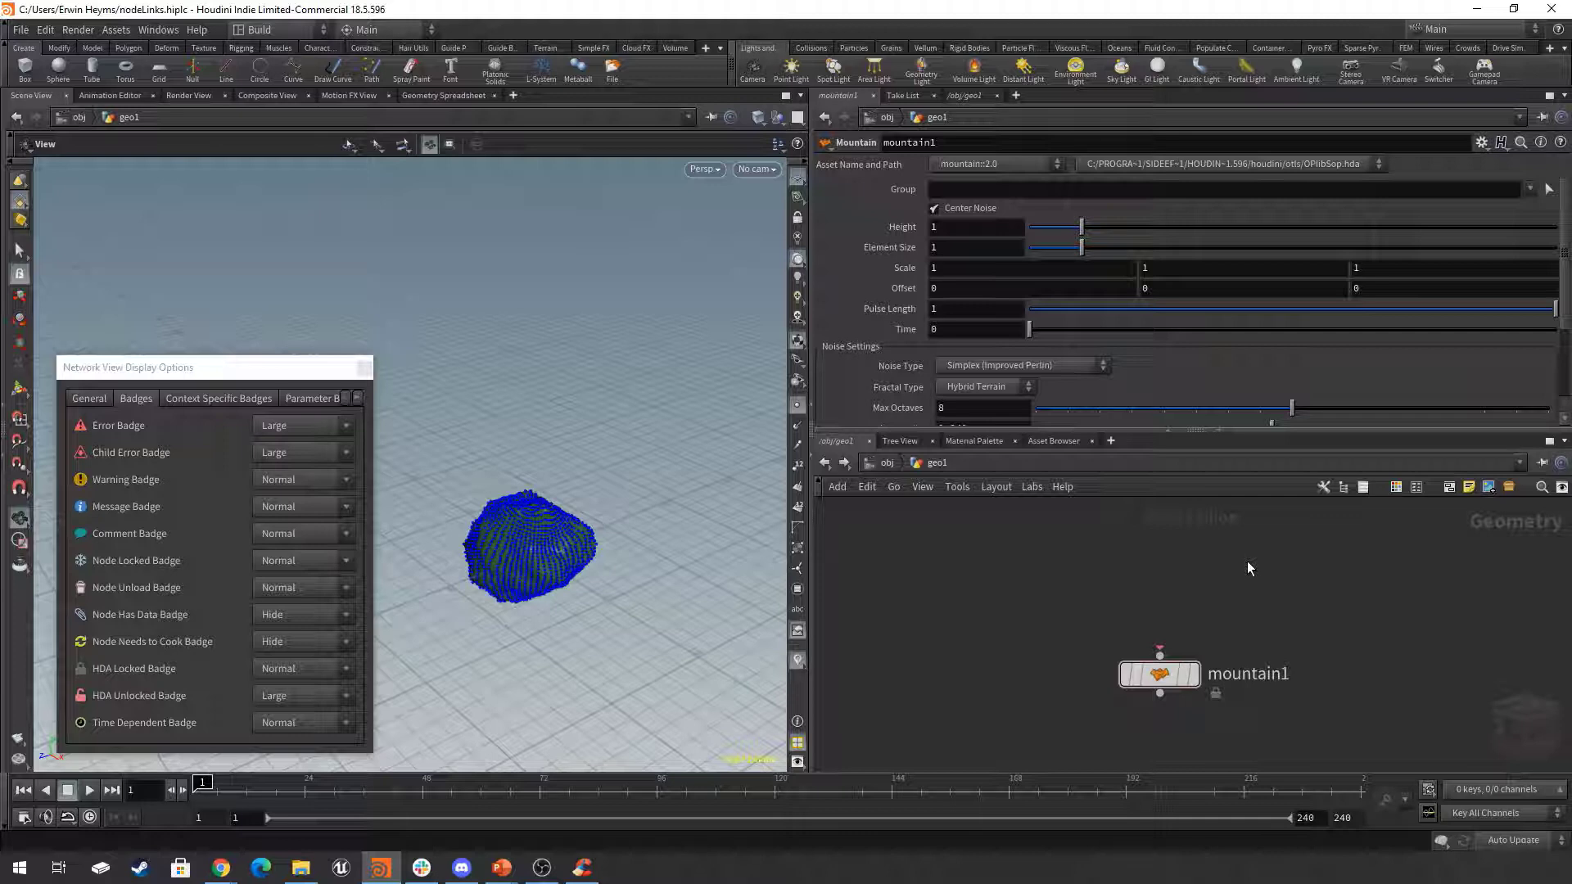
pyautogui.press('Tab')
pyautogui.write('nul')
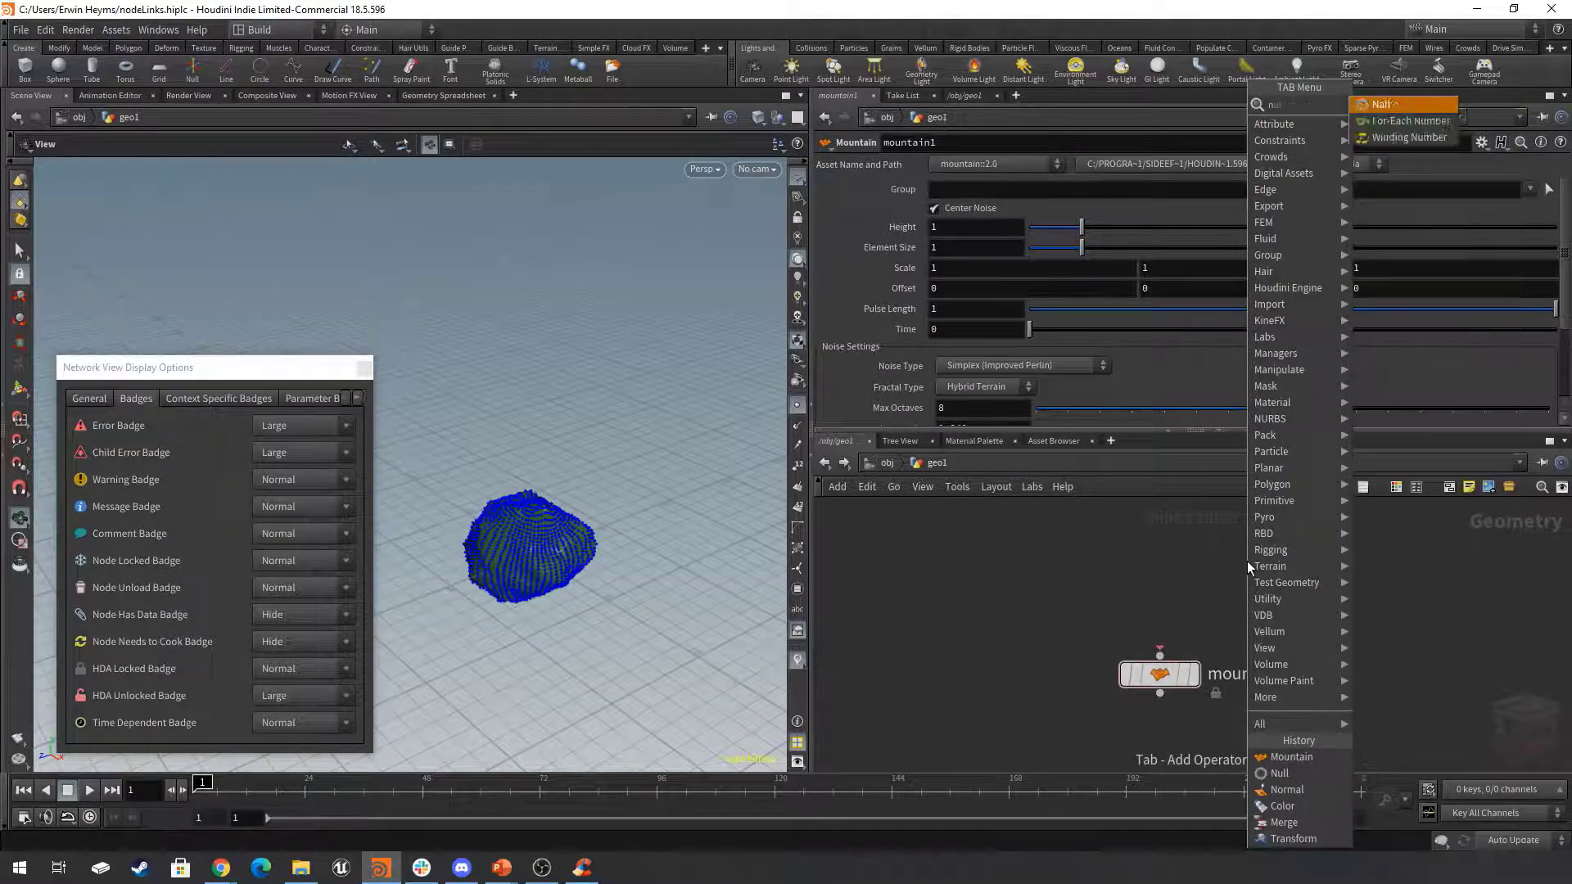
pyautogui.press('Return')
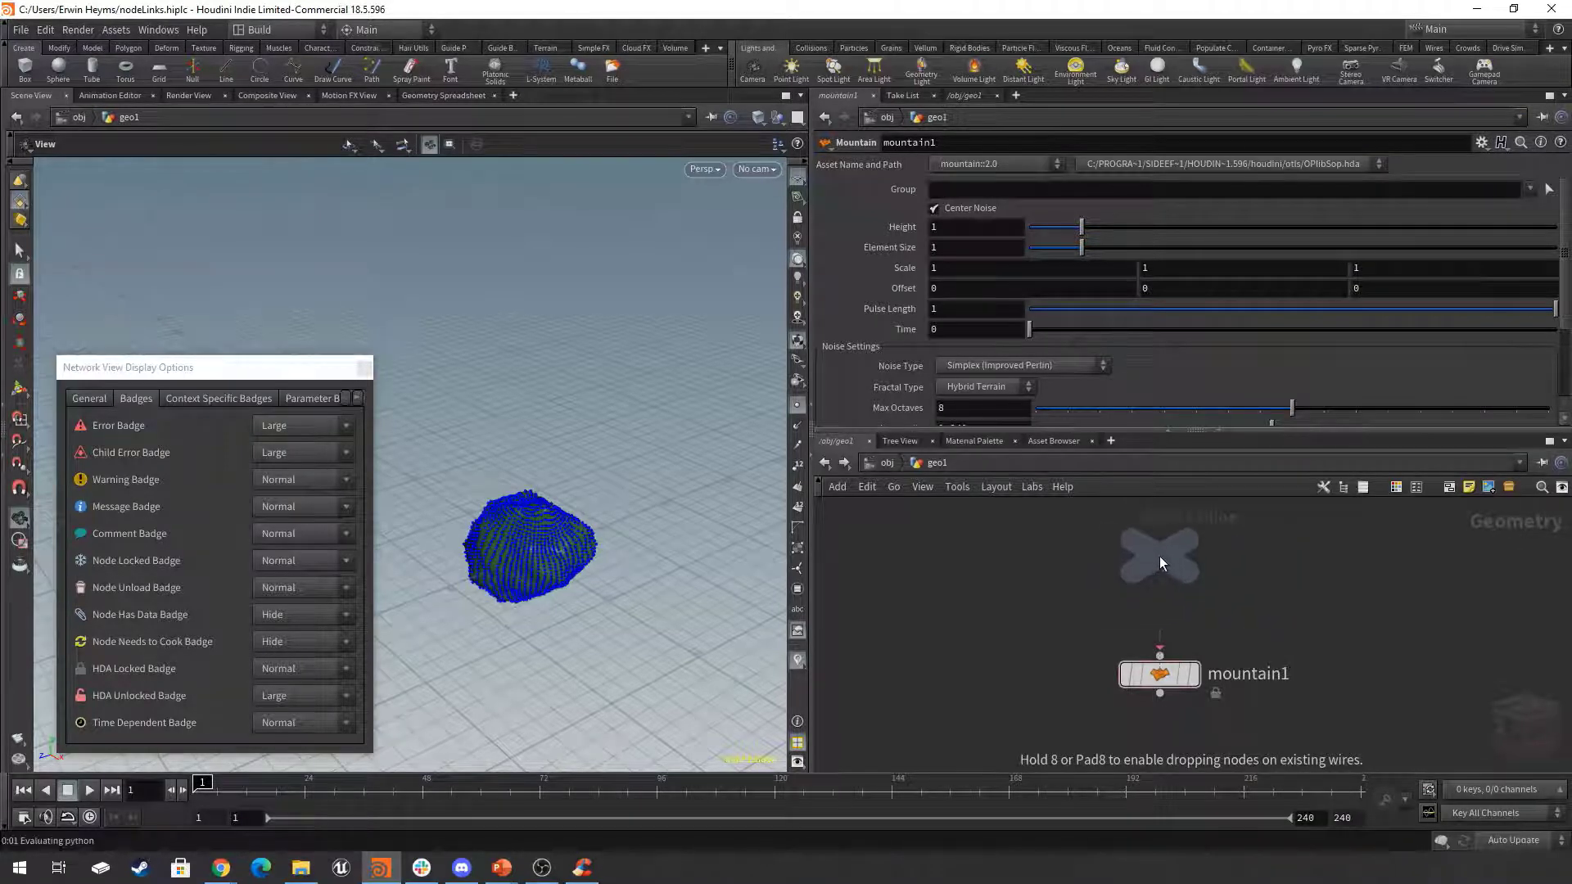
pyautogui.click(1159, 556)
pyautogui.click(1159, 581)
pyautogui.click(1160, 655)
pyautogui.moveTo(1343, 633); pyautogui.dragTo(1068, 731)
pyautogui.moveTo(1275, 729); pyautogui.dragTo(1265, 699, button='middle')
# Allow editing of mountain1's contents, view its unlocked badge, and match the node to its current definition again.
pyautogui.moveTo(1171, 670)
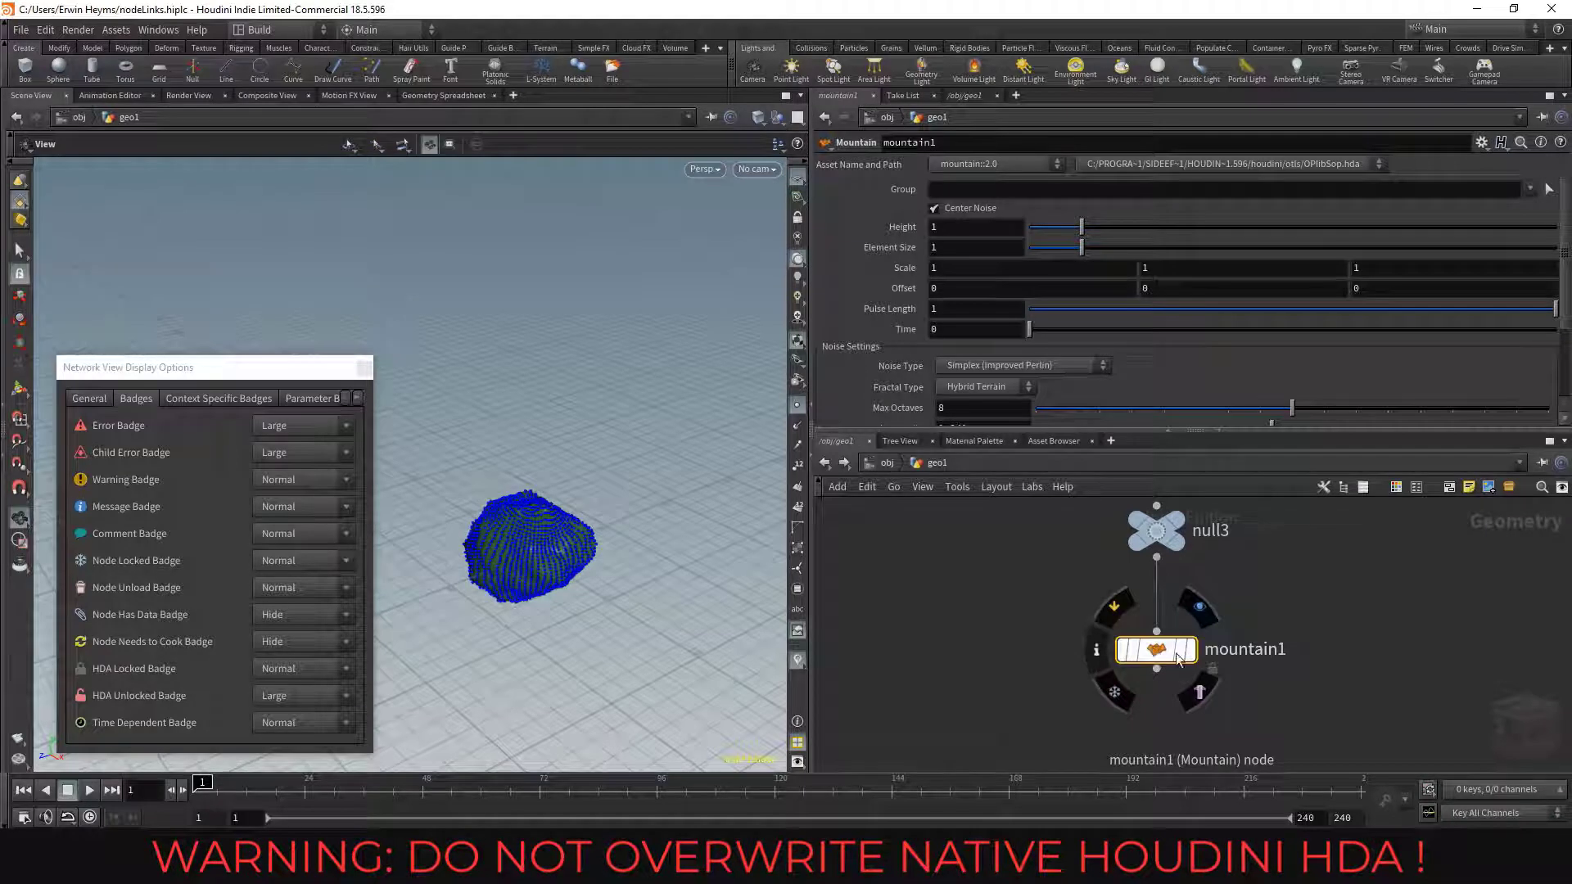
pyautogui.rightClick(1156, 652)
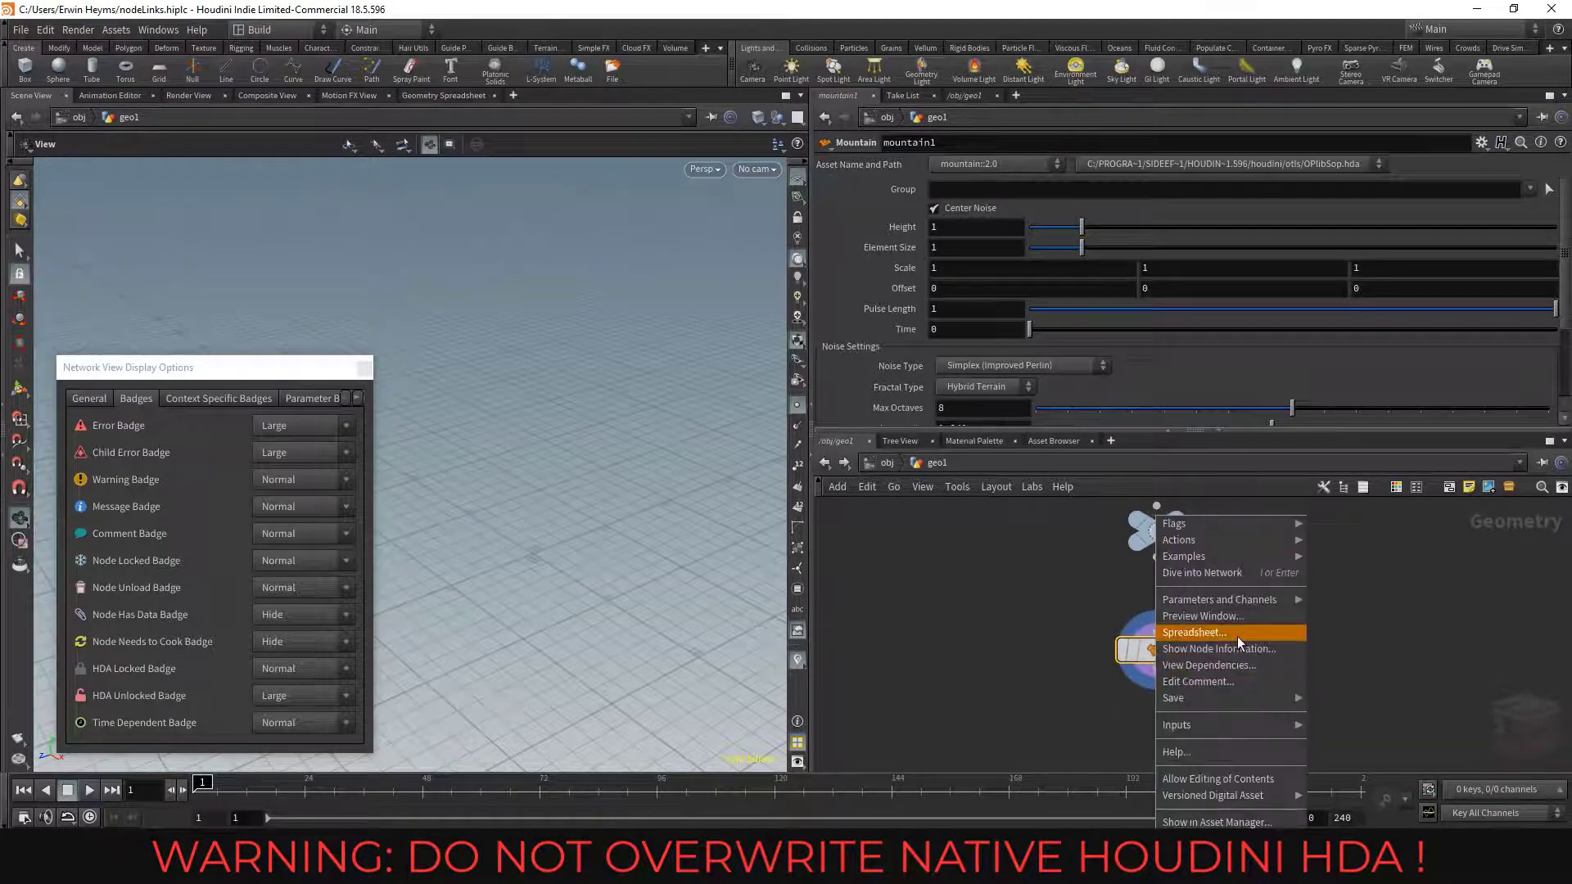
pyautogui.click(1273, 779)
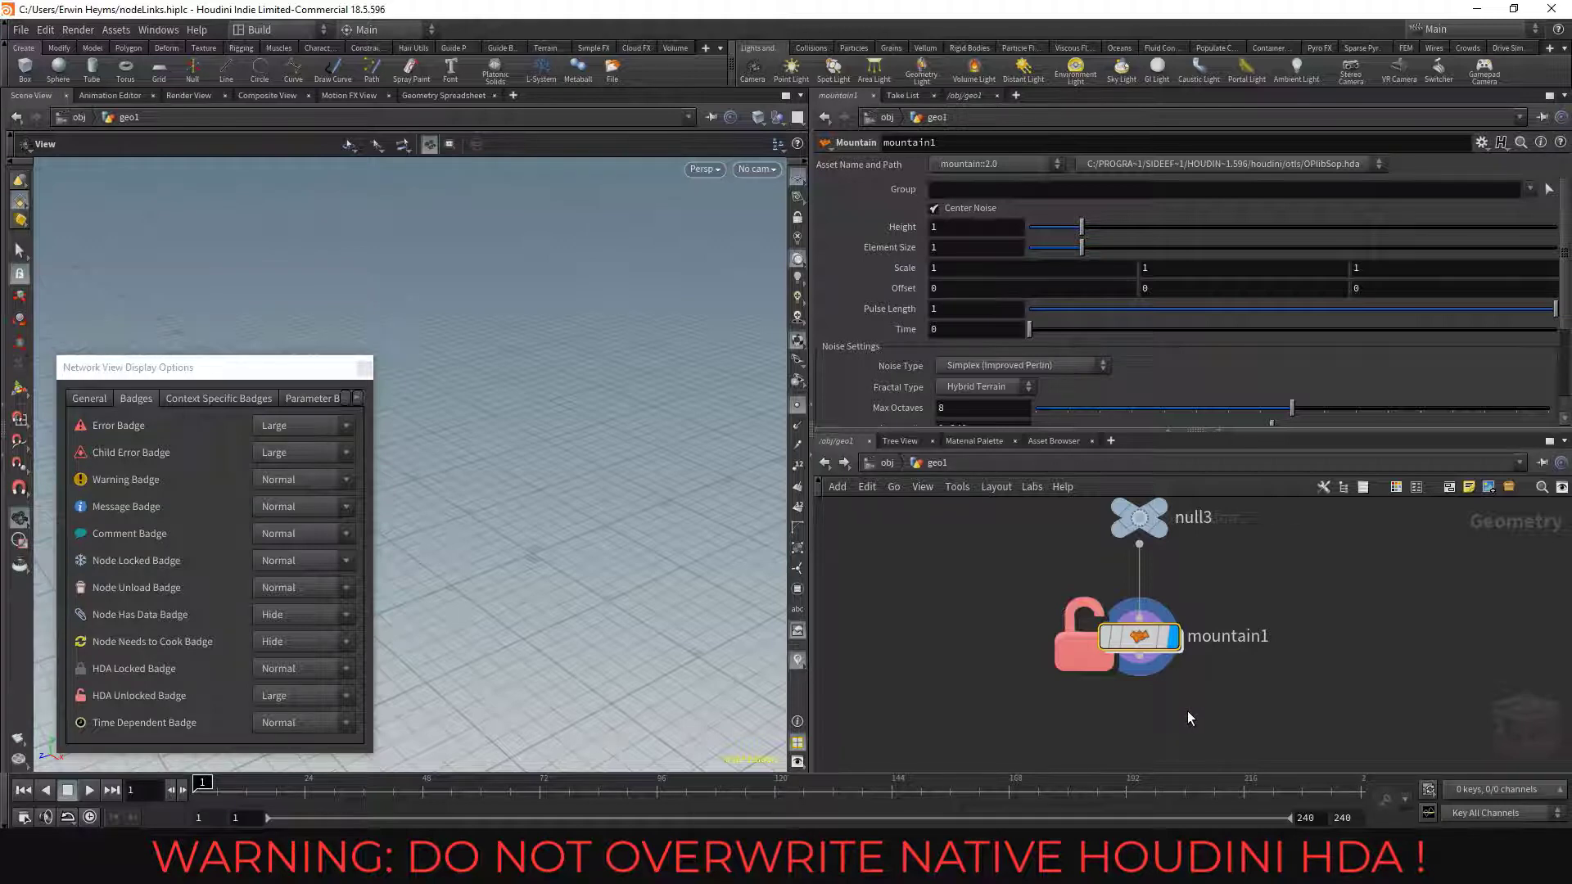
pyautogui.rightClick(1143, 659)
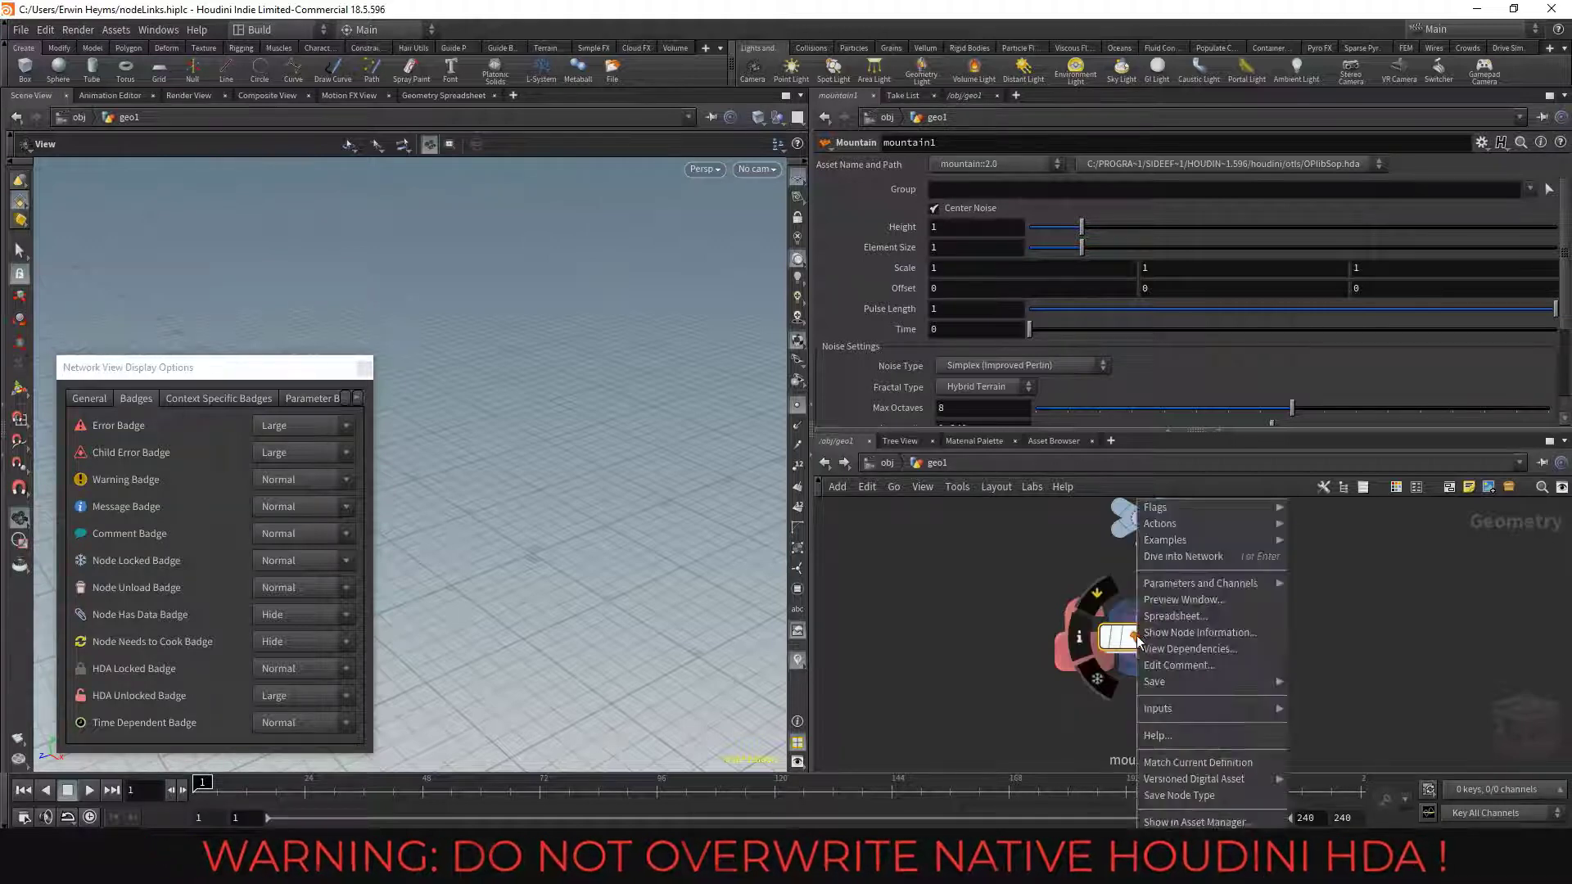
pyautogui.click(1195, 762)
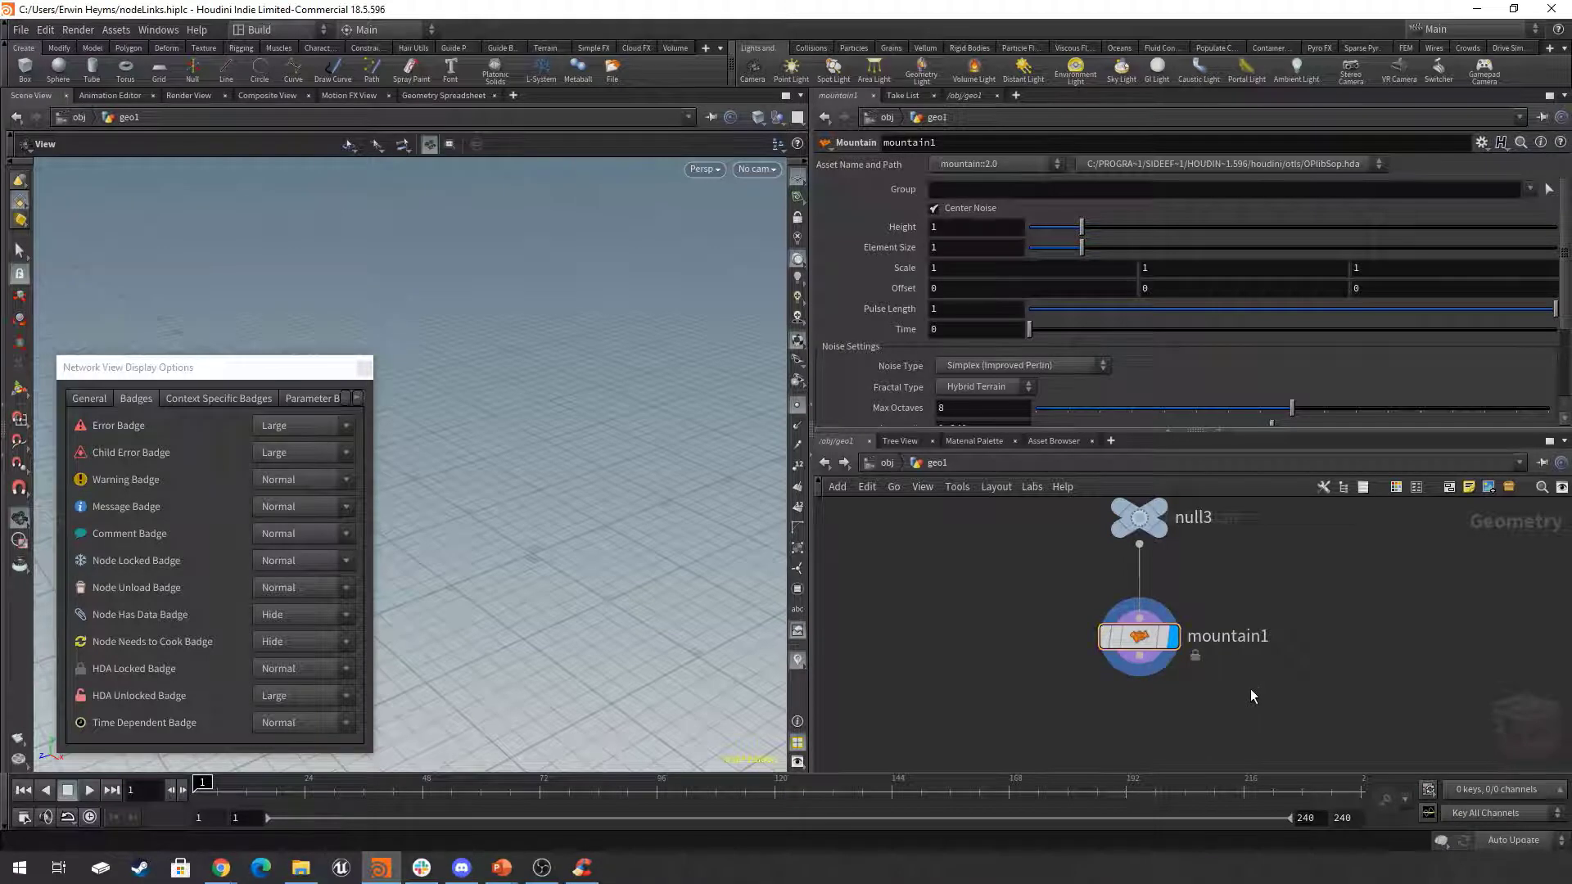
# Delete the null3 and mountain1 nodes from the network.
pyautogui.scroll(-3, 1251, 689)
pyautogui.moveTo(1324, 700); pyautogui.dragTo(1074, 536)
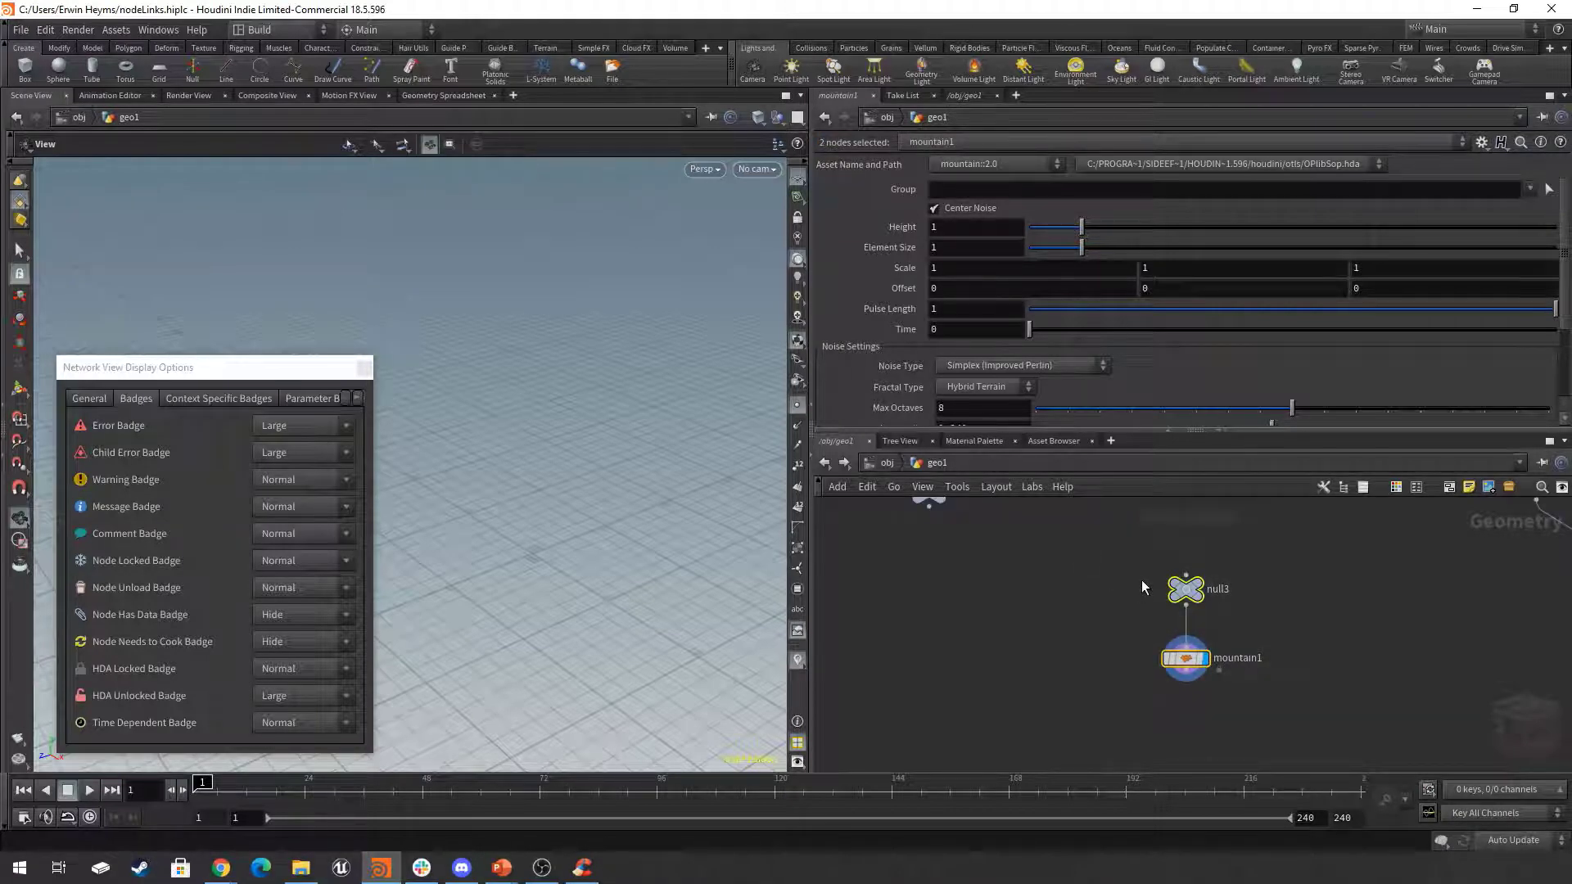
pyautogui.press('Delete')
# Check null2's time dependent badge and the $F offset on mountain2, and turn on null2's display flag.
pyautogui.moveTo(1141, 580); pyautogui.dragTo(1130, 727, button='middle')
pyautogui.scroll(2, 1131, 644)
pyautogui.moveTo(1132, 625); pyautogui.dragTo(1231, 674, button='middle')
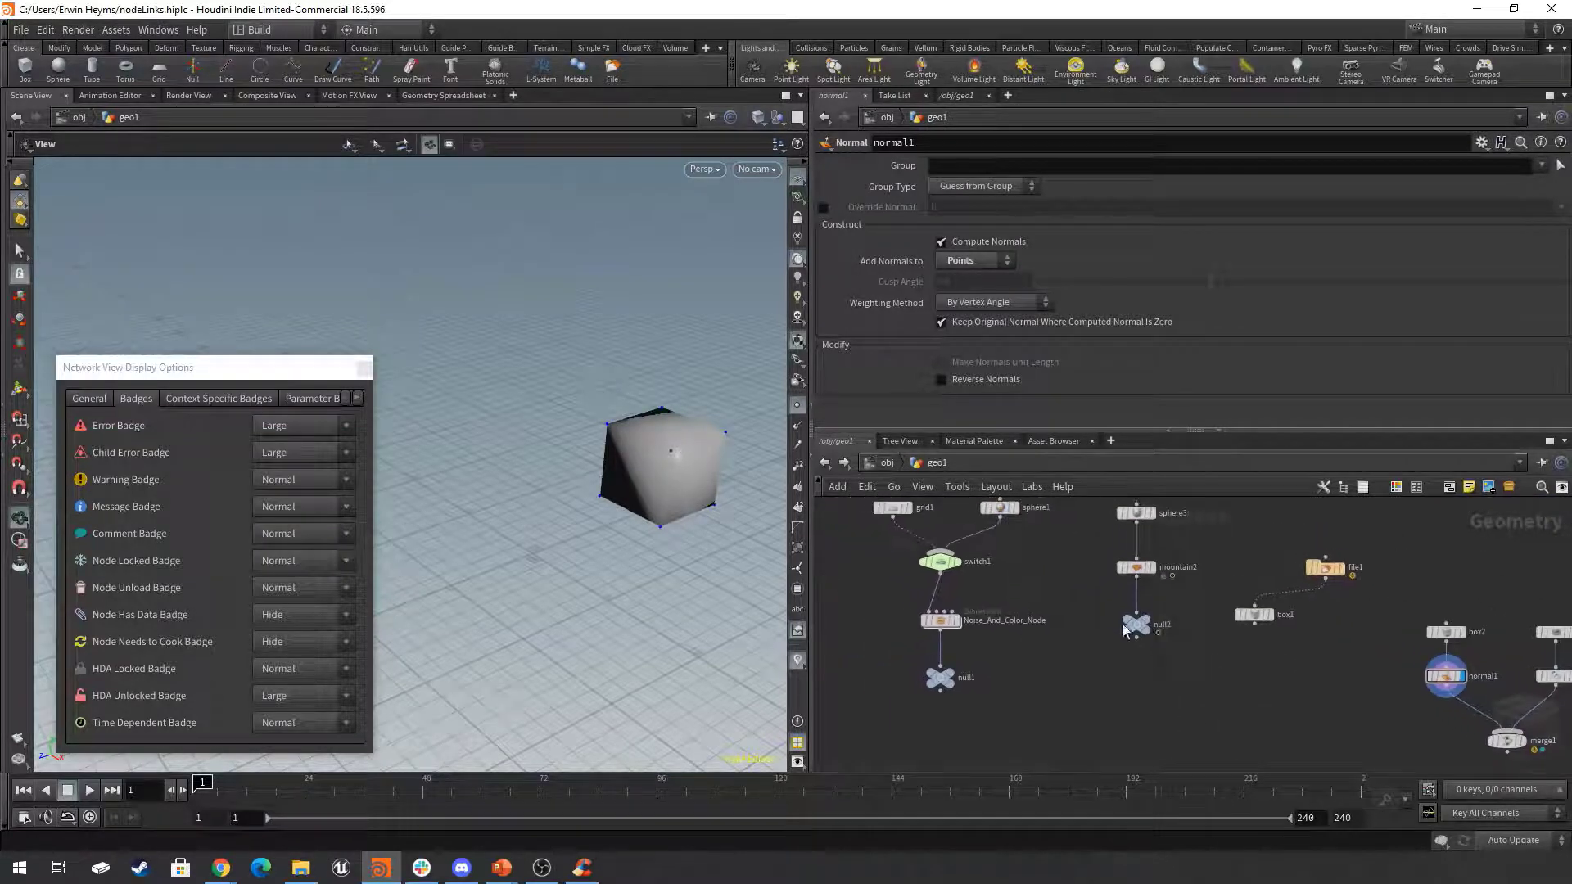
pyautogui.scroll(6, 1132, 625)
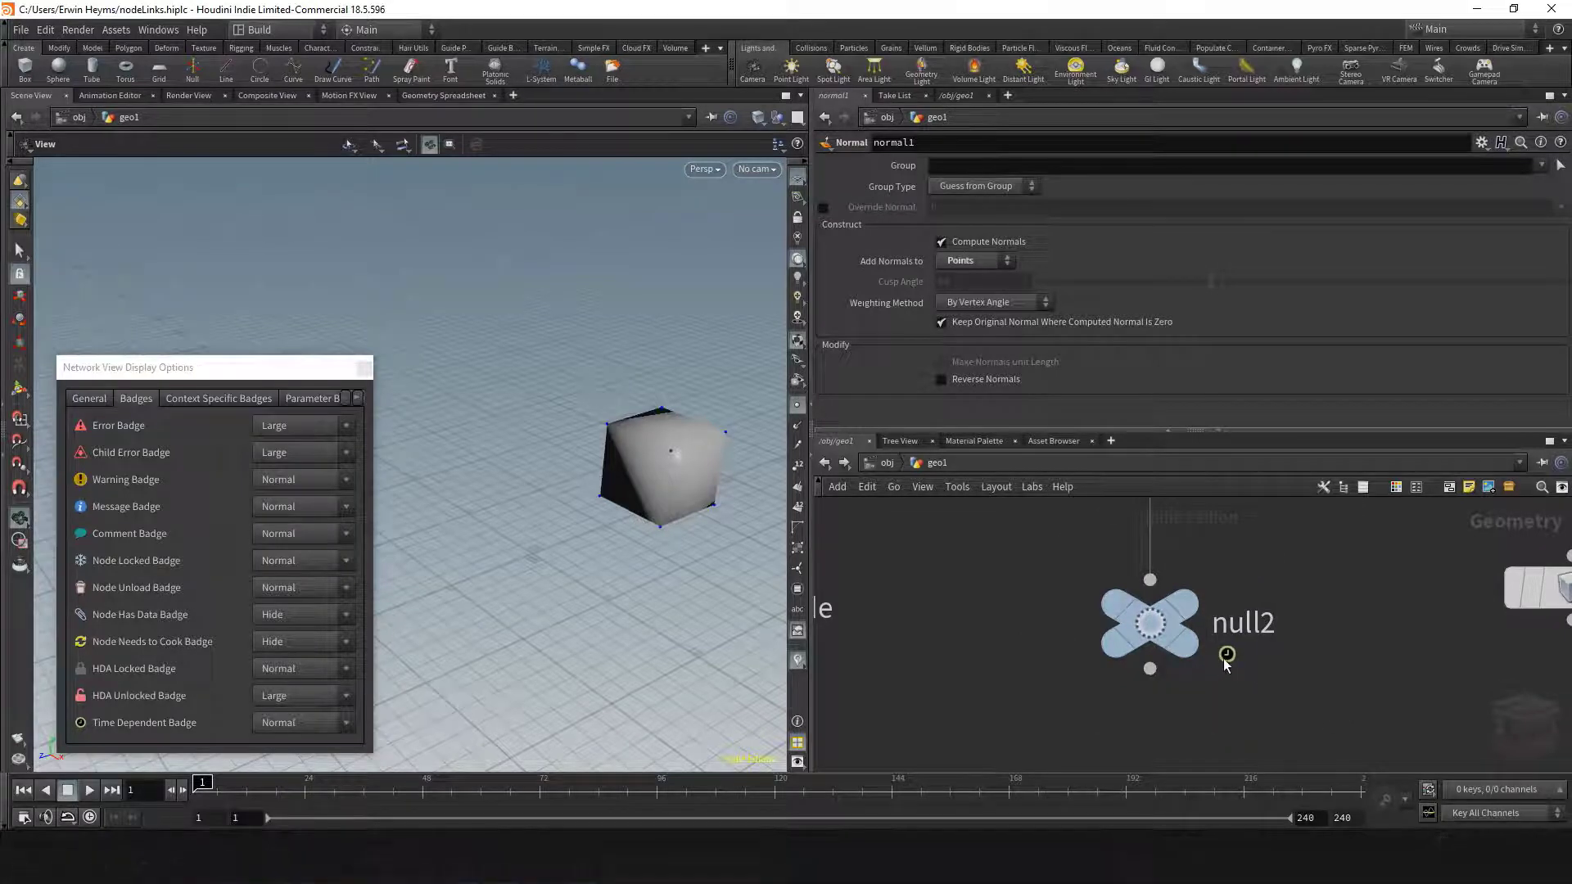
pyautogui.scroll(-10, 1255, 676)
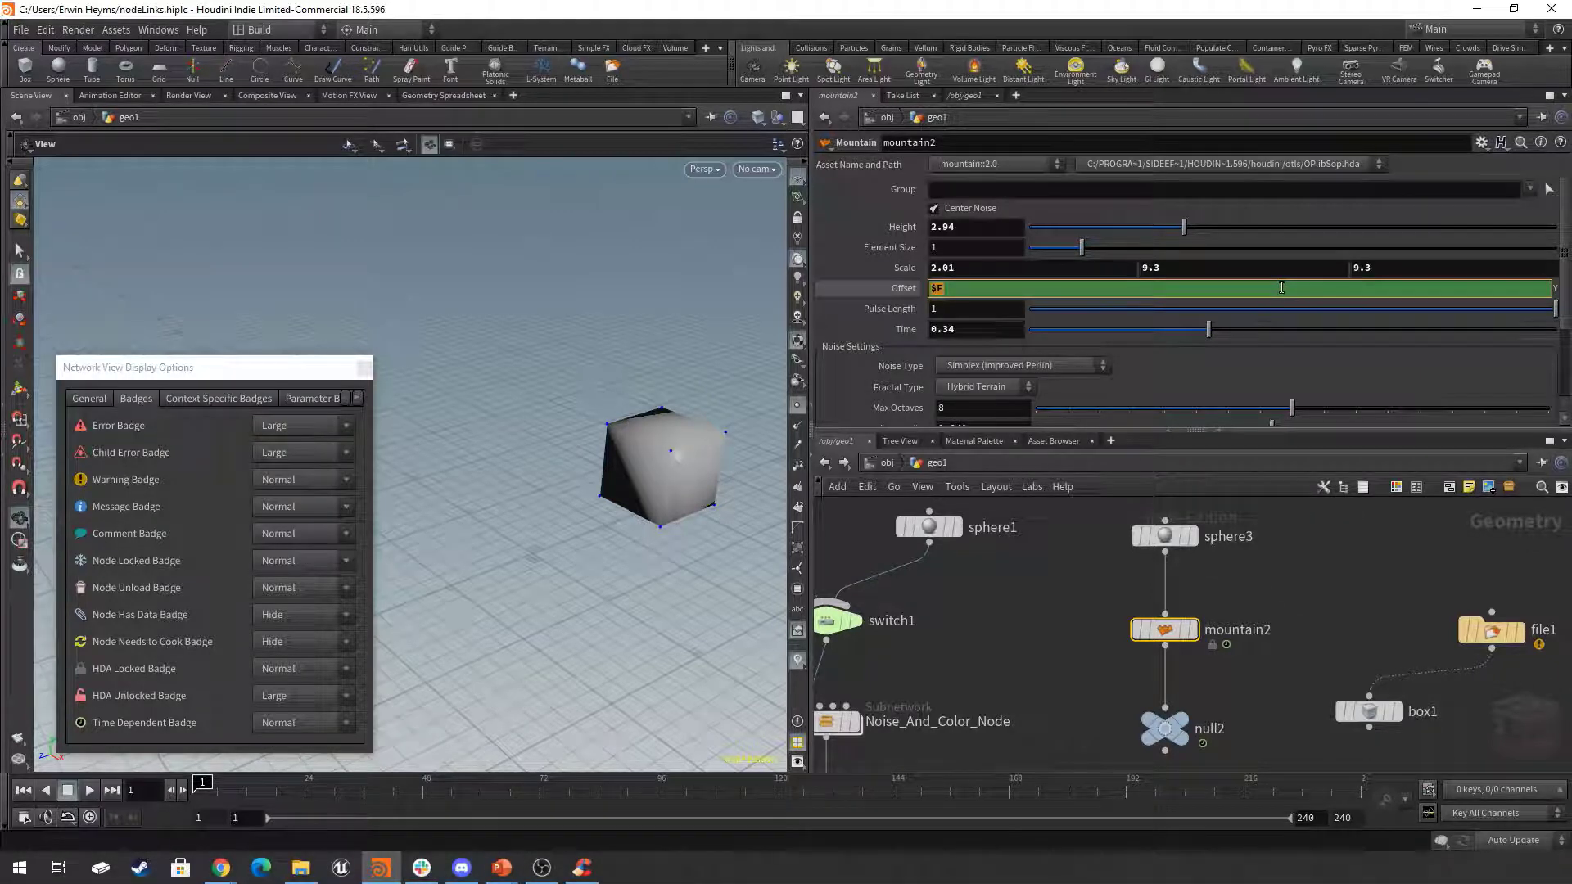
pyautogui.click(1273, 584)
pyautogui.click(1165, 728)
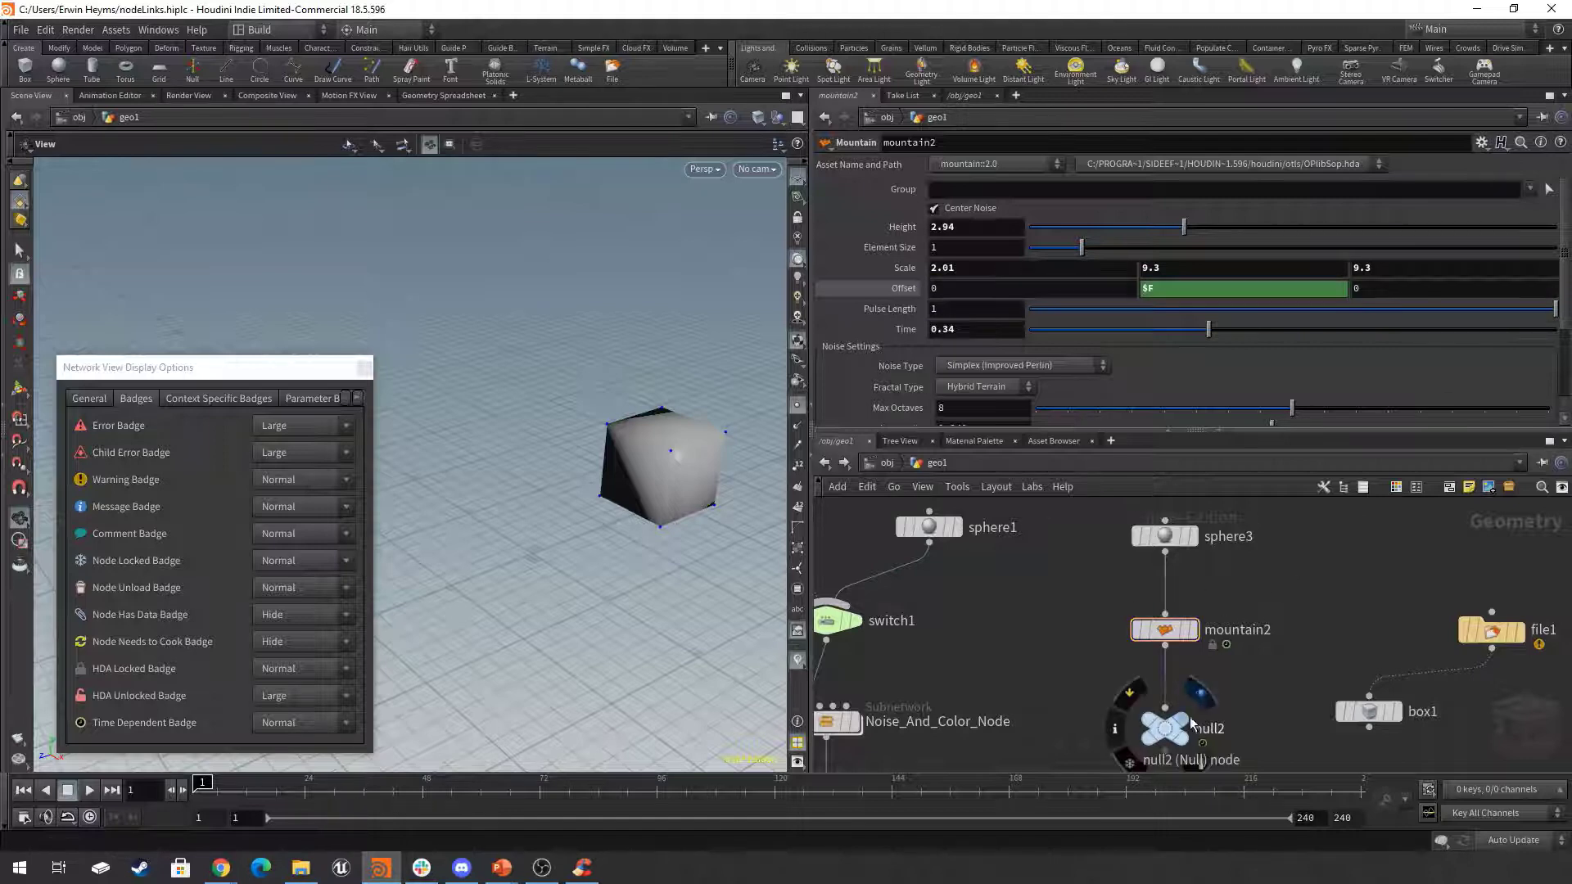
pyautogui.moveTo(1293, 582); pyautogui.dragTo(1110, 667)
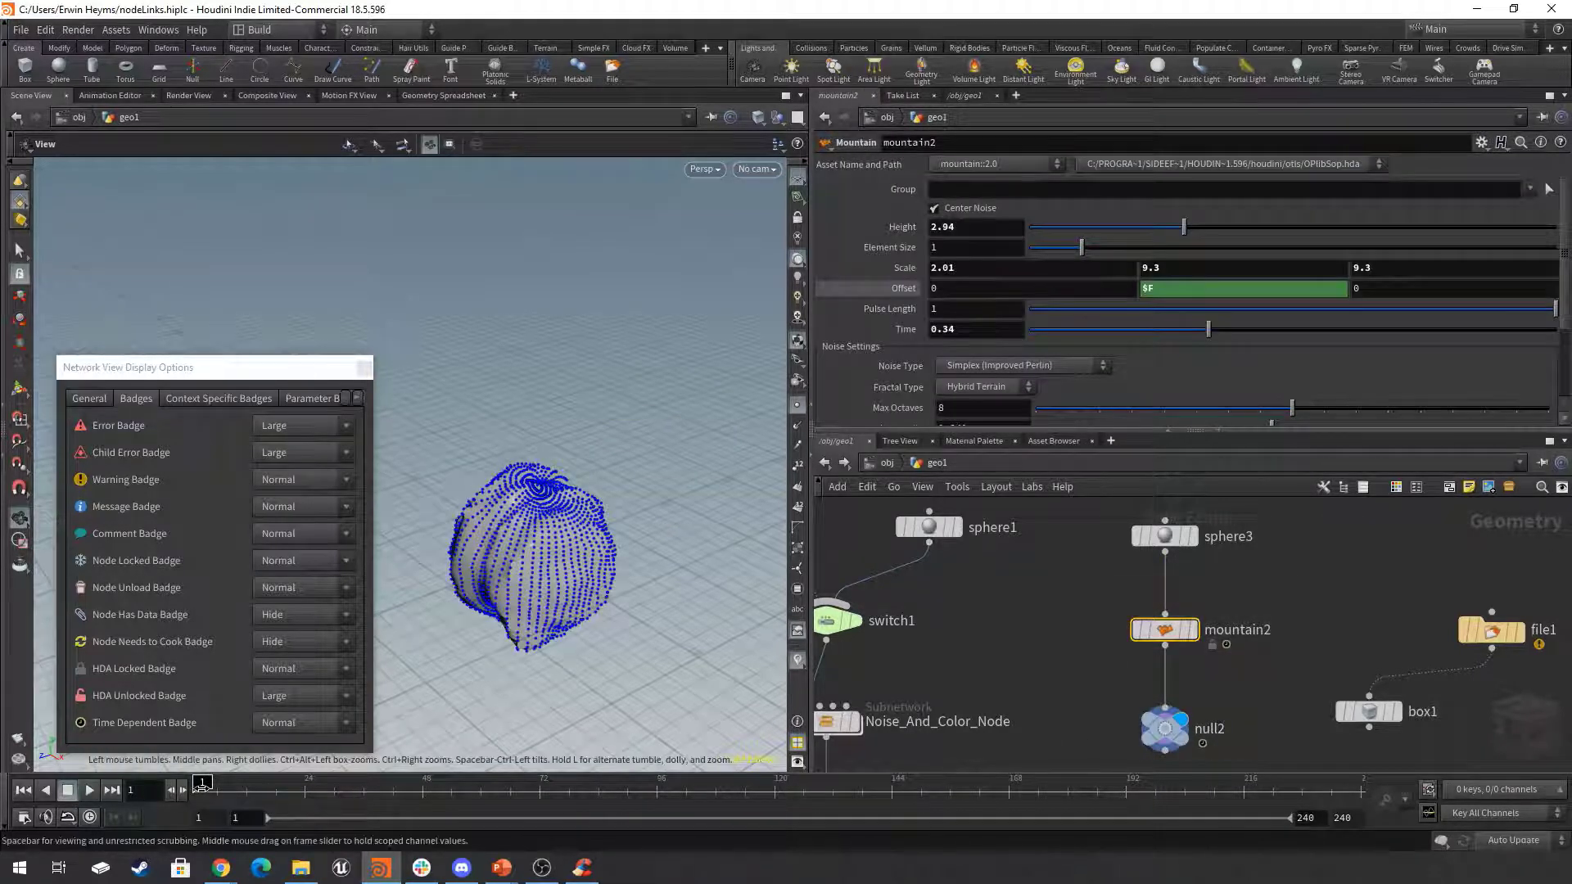
# Scrub the timeline to preview the animated sphere, turn off point display in the viewport, and view null2's badge up close.
pyautogui.moveTo(203, 786)
pyautogui.mouseDown()
pyautogui.moveTo(852, 807)
pyautogui.moveTo(638, 793)
pyautogui.moveTo(978, 794)
pyautogui.moveTo(202, 793)
pyautogui.mouseUp()
pyautogui.click(798, 406)
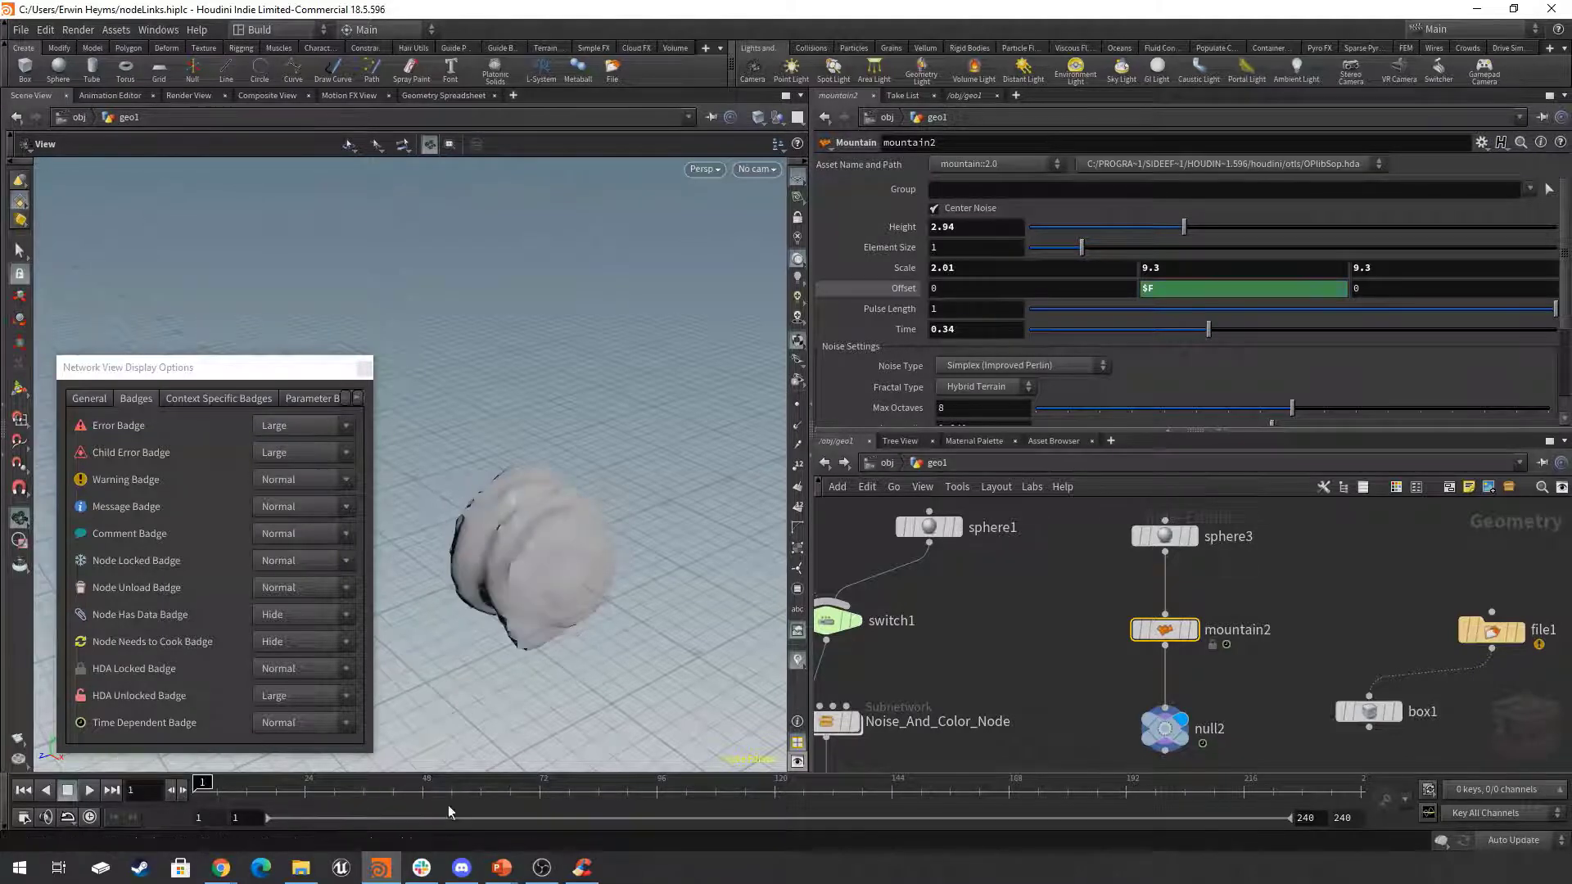
pyautogui.click(1286, 693)
pyautogui.moveTo(1283, 694); pyautogui.dragTo(1279, 674, button='middle')
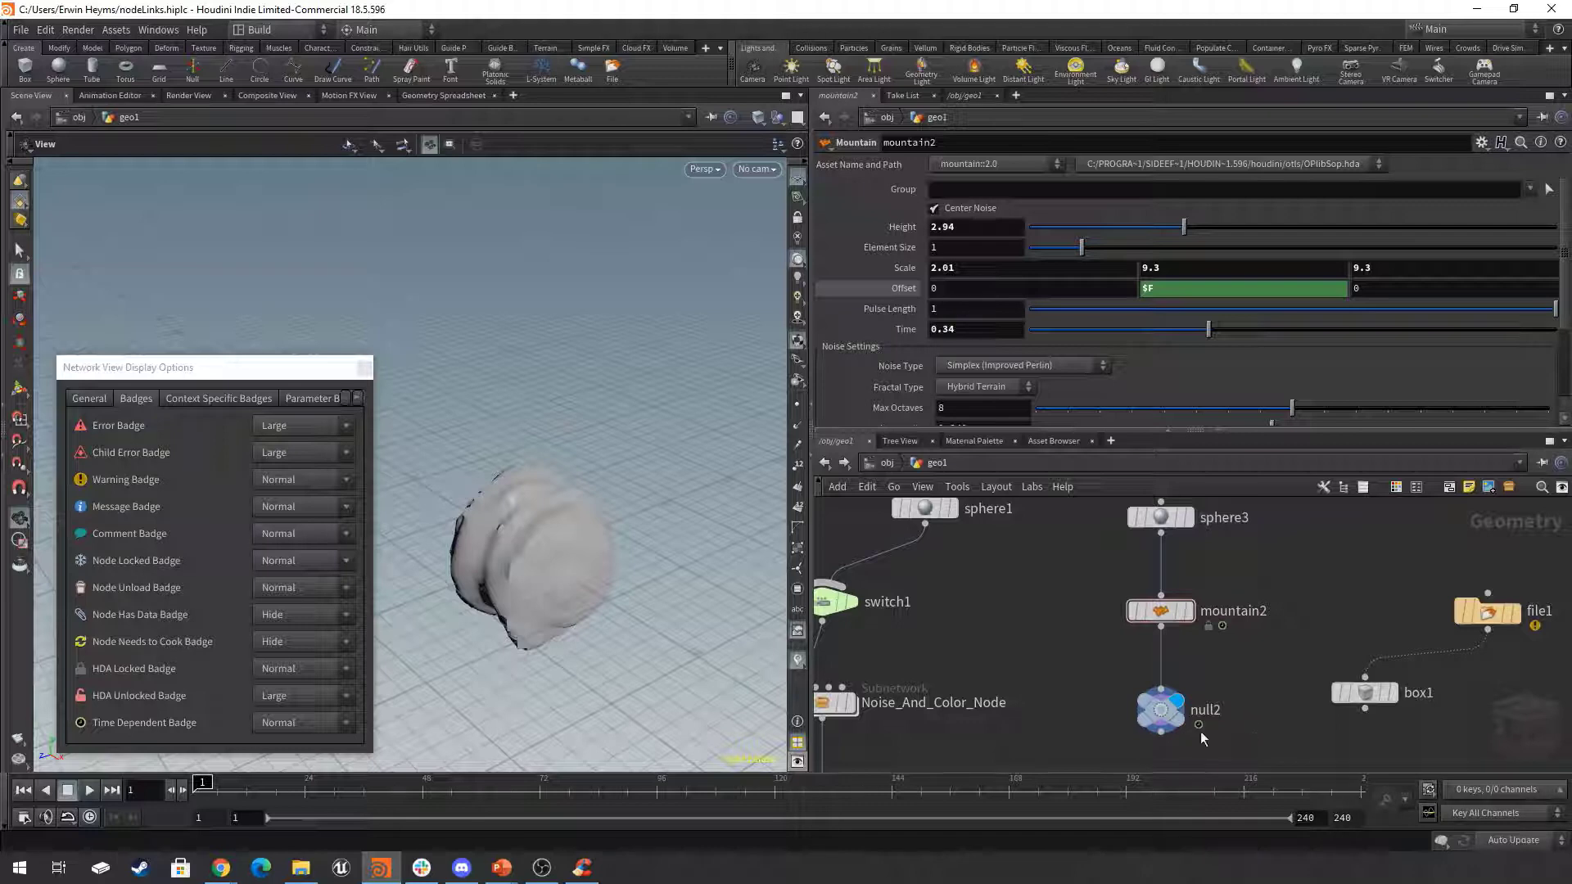
pyautogui.scroll(5, 1202, 737)
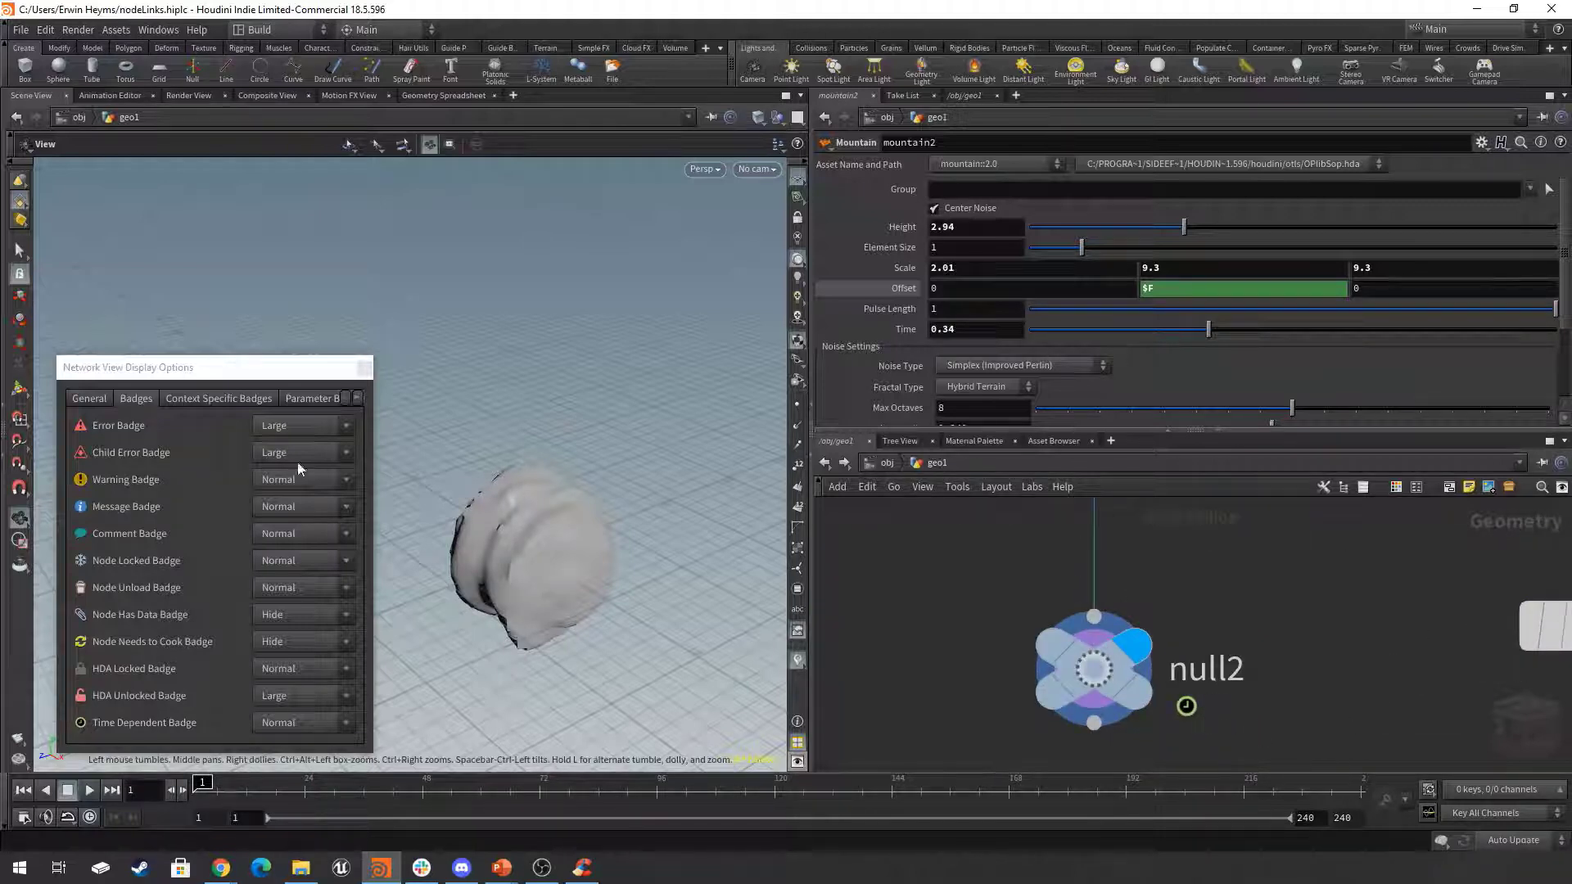
# Show the Context Specific Badges options for the network view.
pyautogui.click(228, 398)
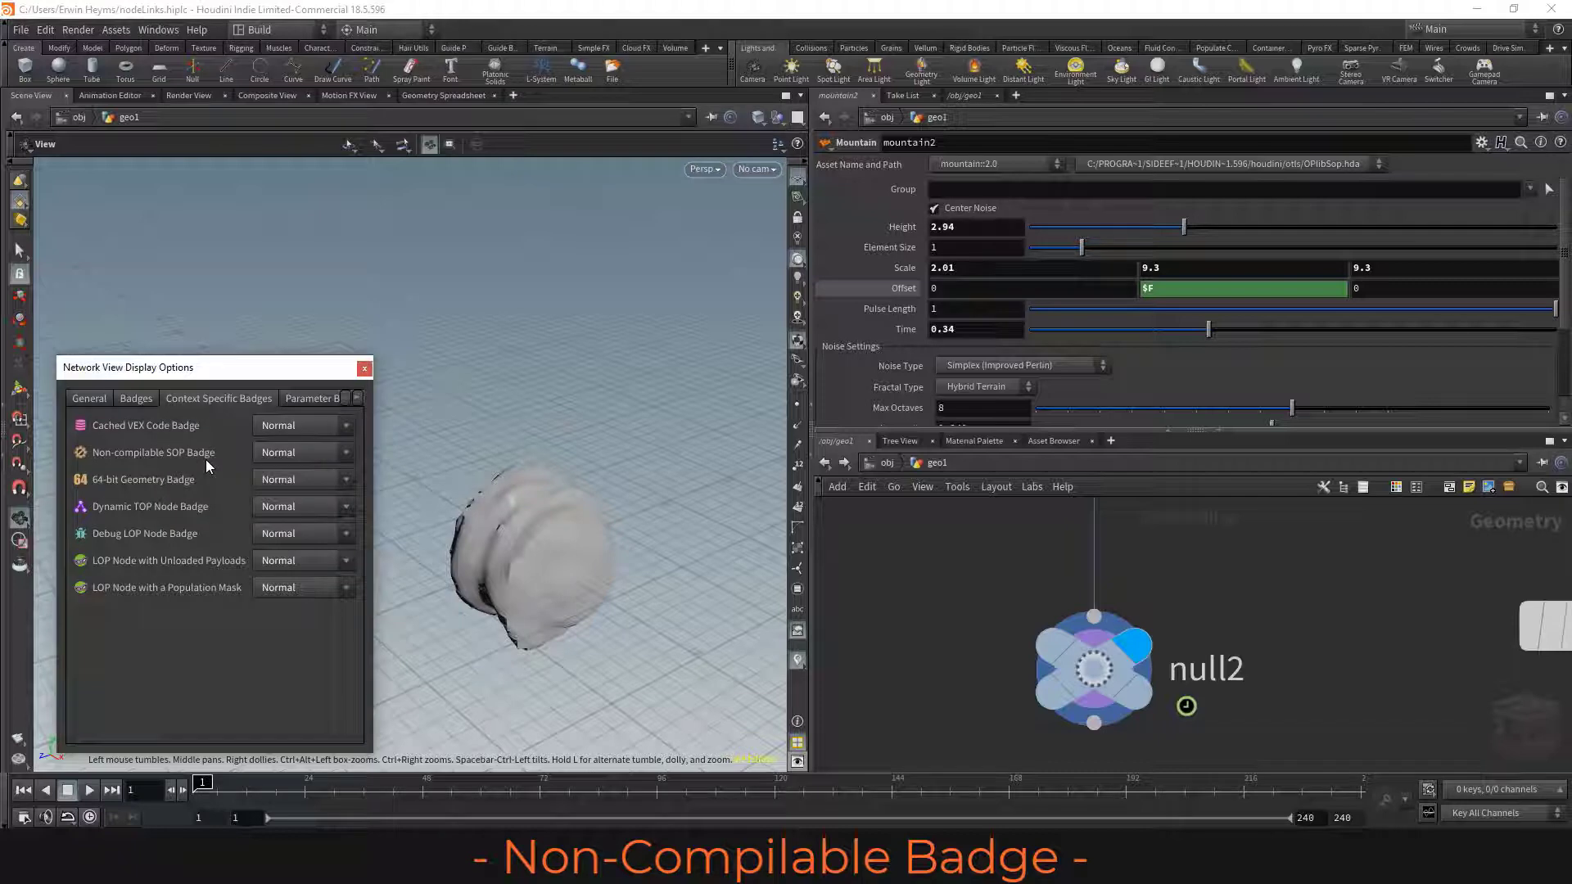
pyautogui.scroll(-6, 1343, 591)
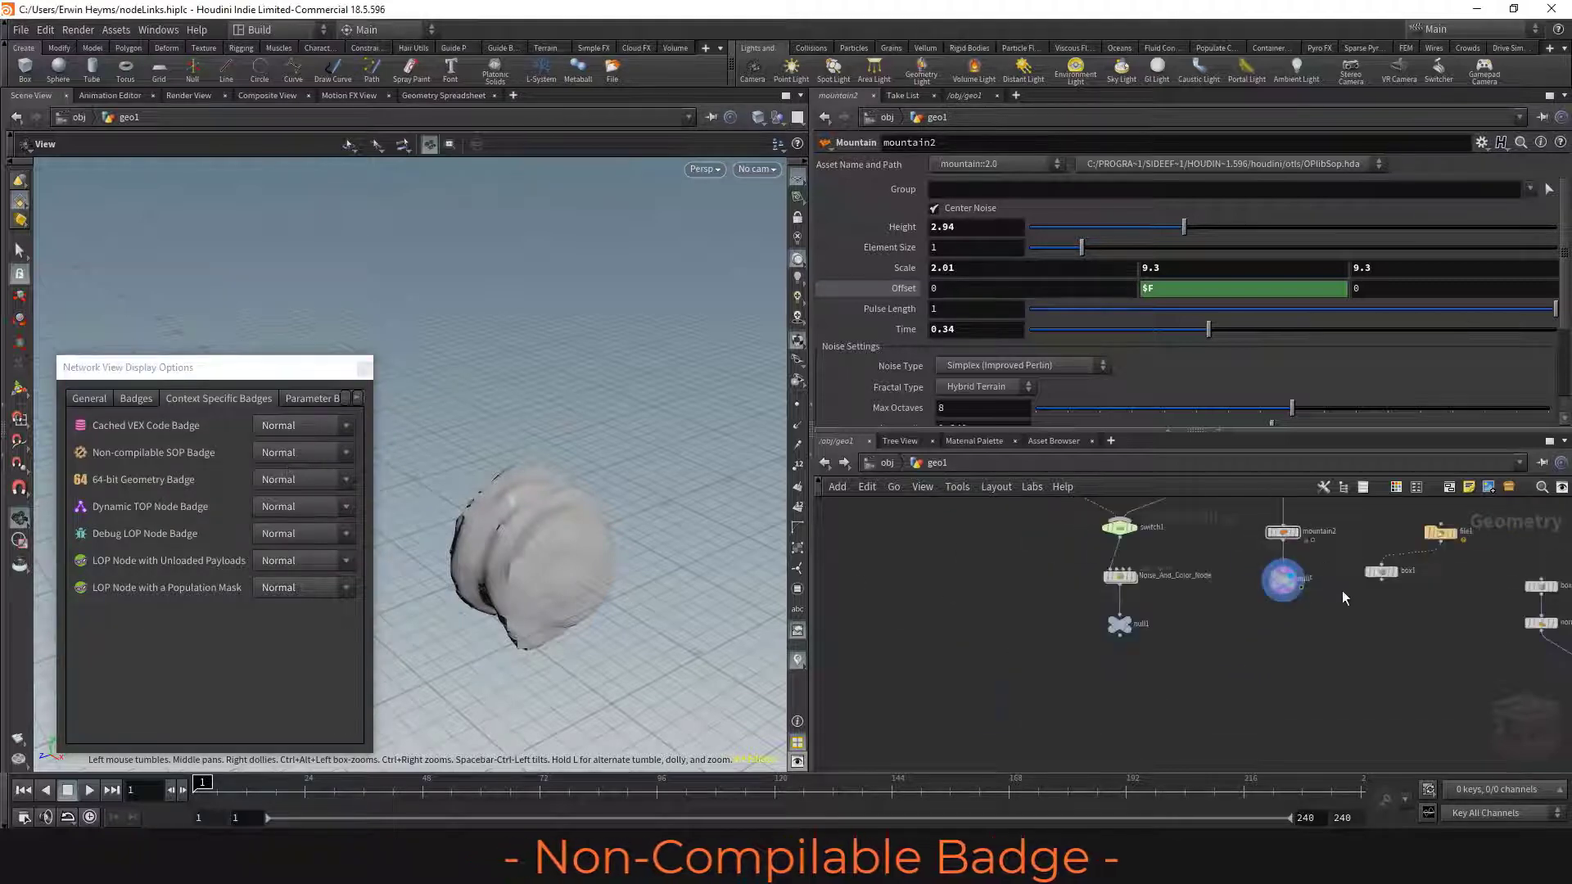
# Add a PolyExtrude node in an empty area of the geometry network and look closely at its non-compilable badge.
pyautogui.scroll(3, 1294, 665)
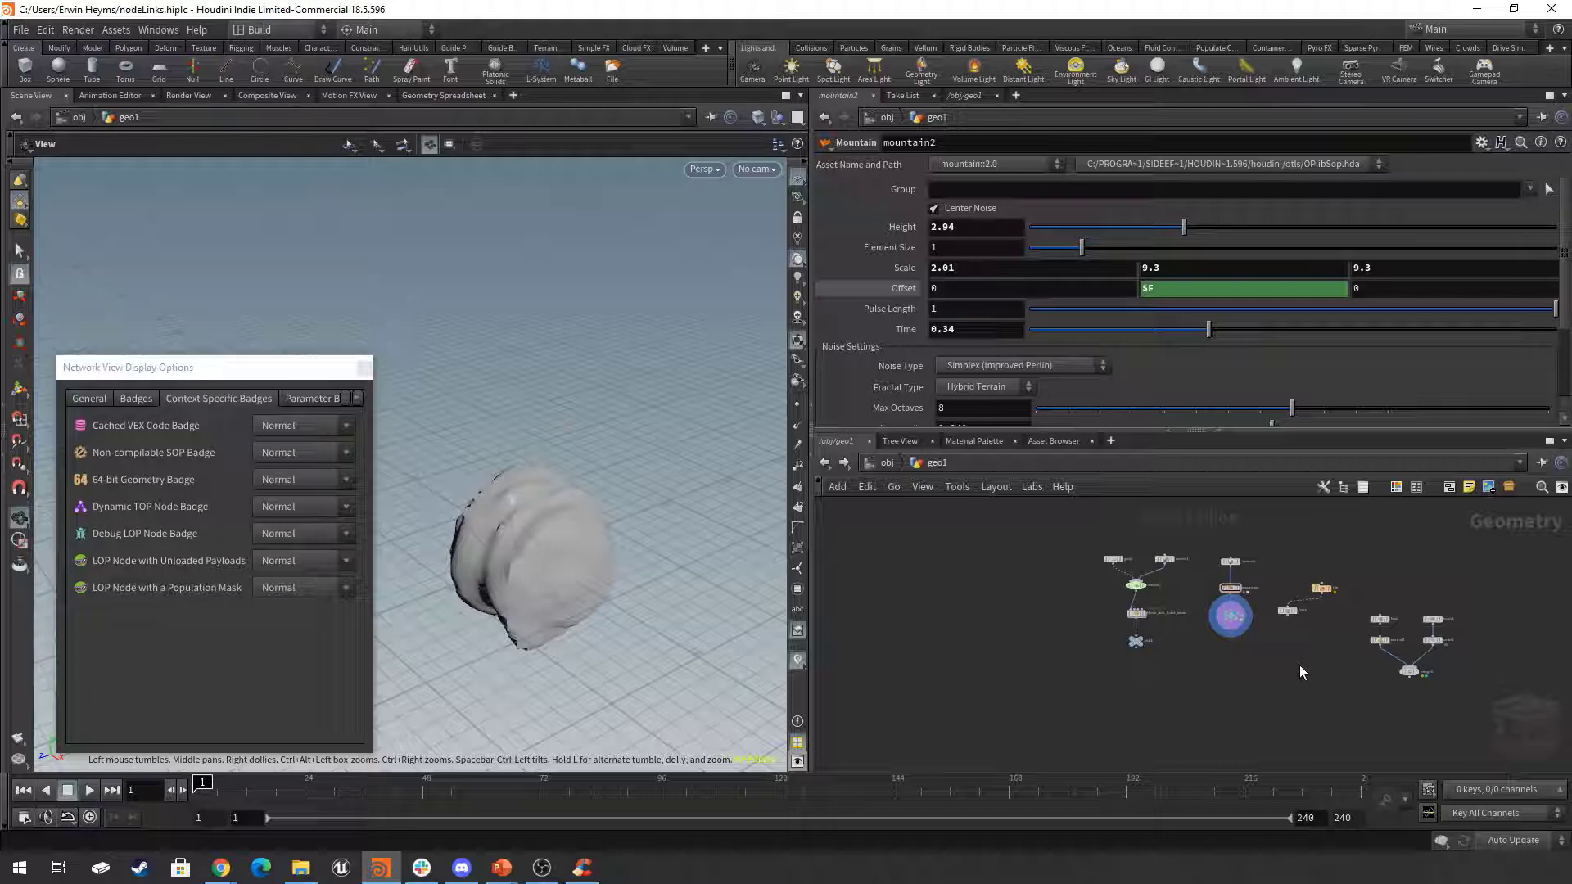
pyautogui.scroll(5, 1254, 680)
pyautogui.press('Tab')
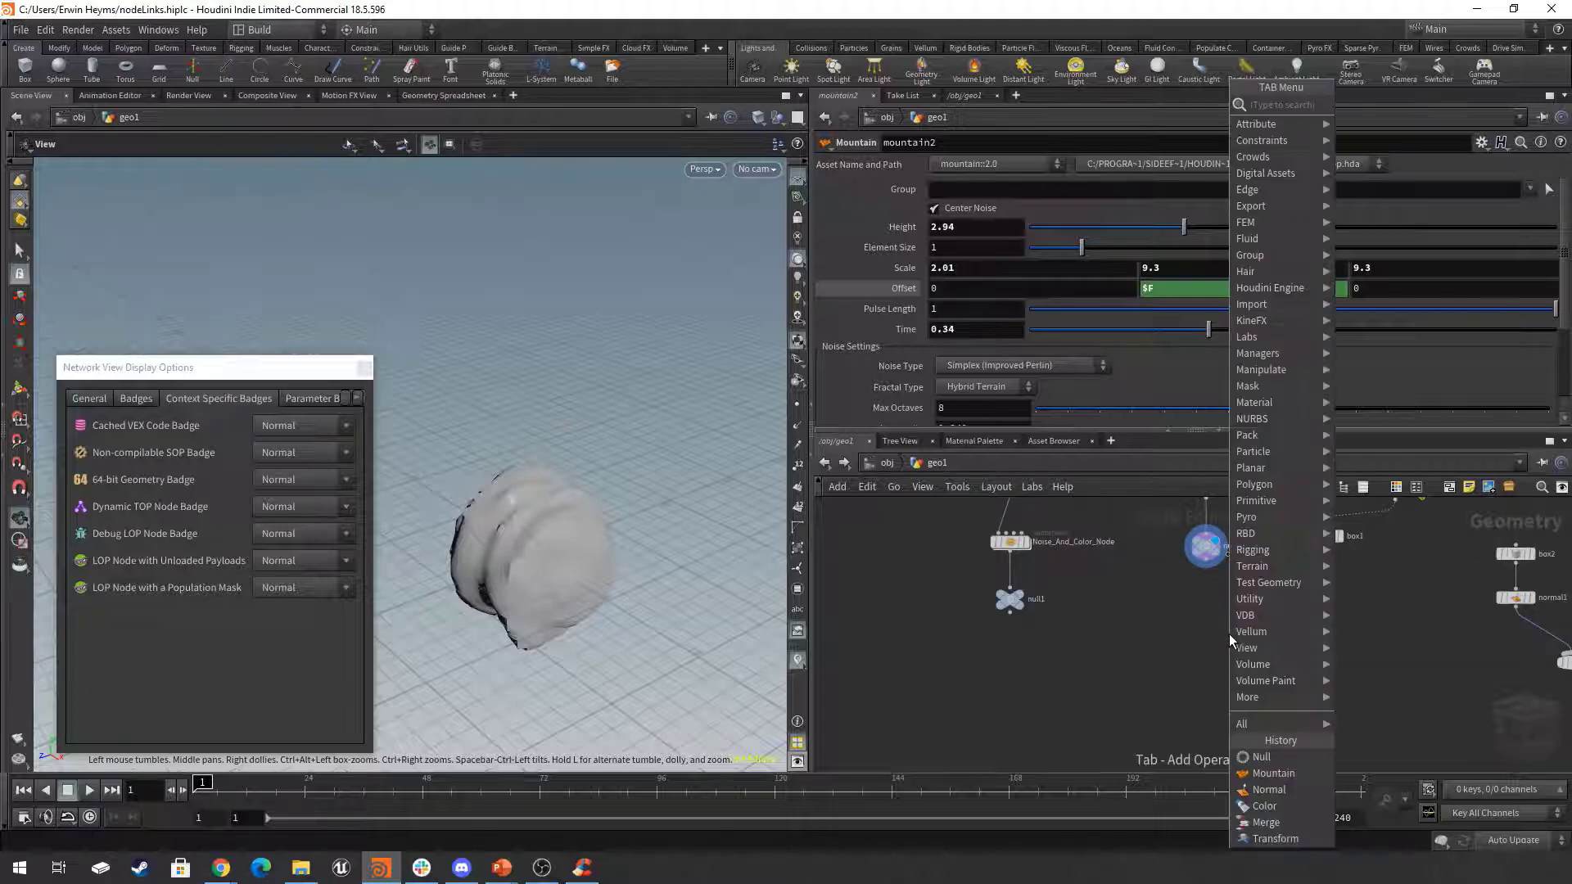
pyautogui.write('poly')
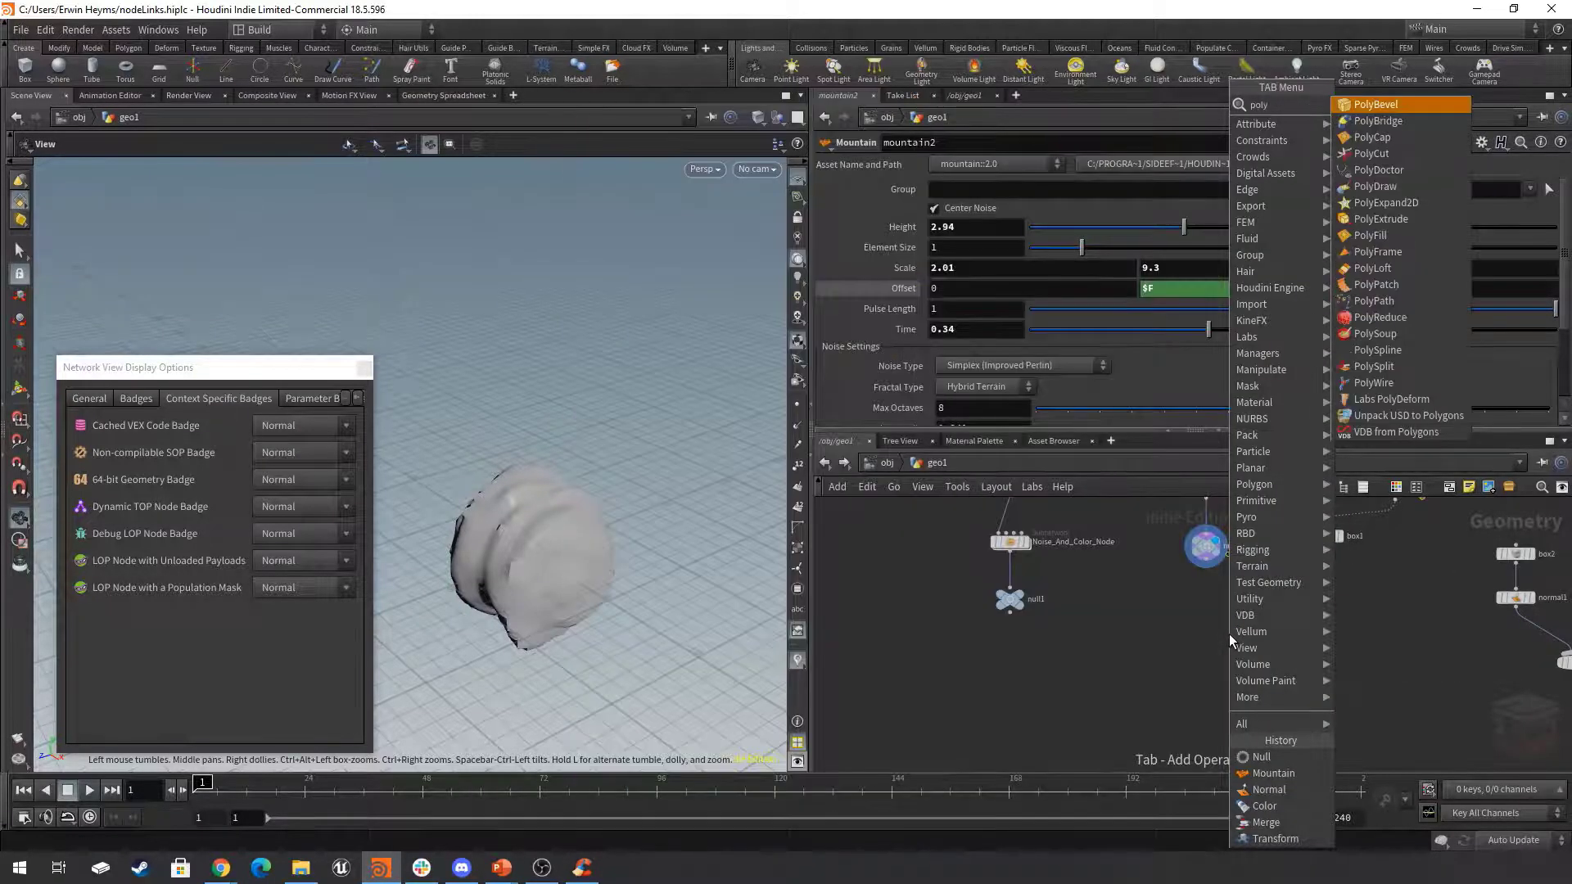
pyautogui.press('Down')
pyautogui.press('Down')
pyautogui.press('Down')
pyautogui.press('Down')
pyautogui.press('Down')
pyautogui.press('Down')
pyautogui.press('Down')
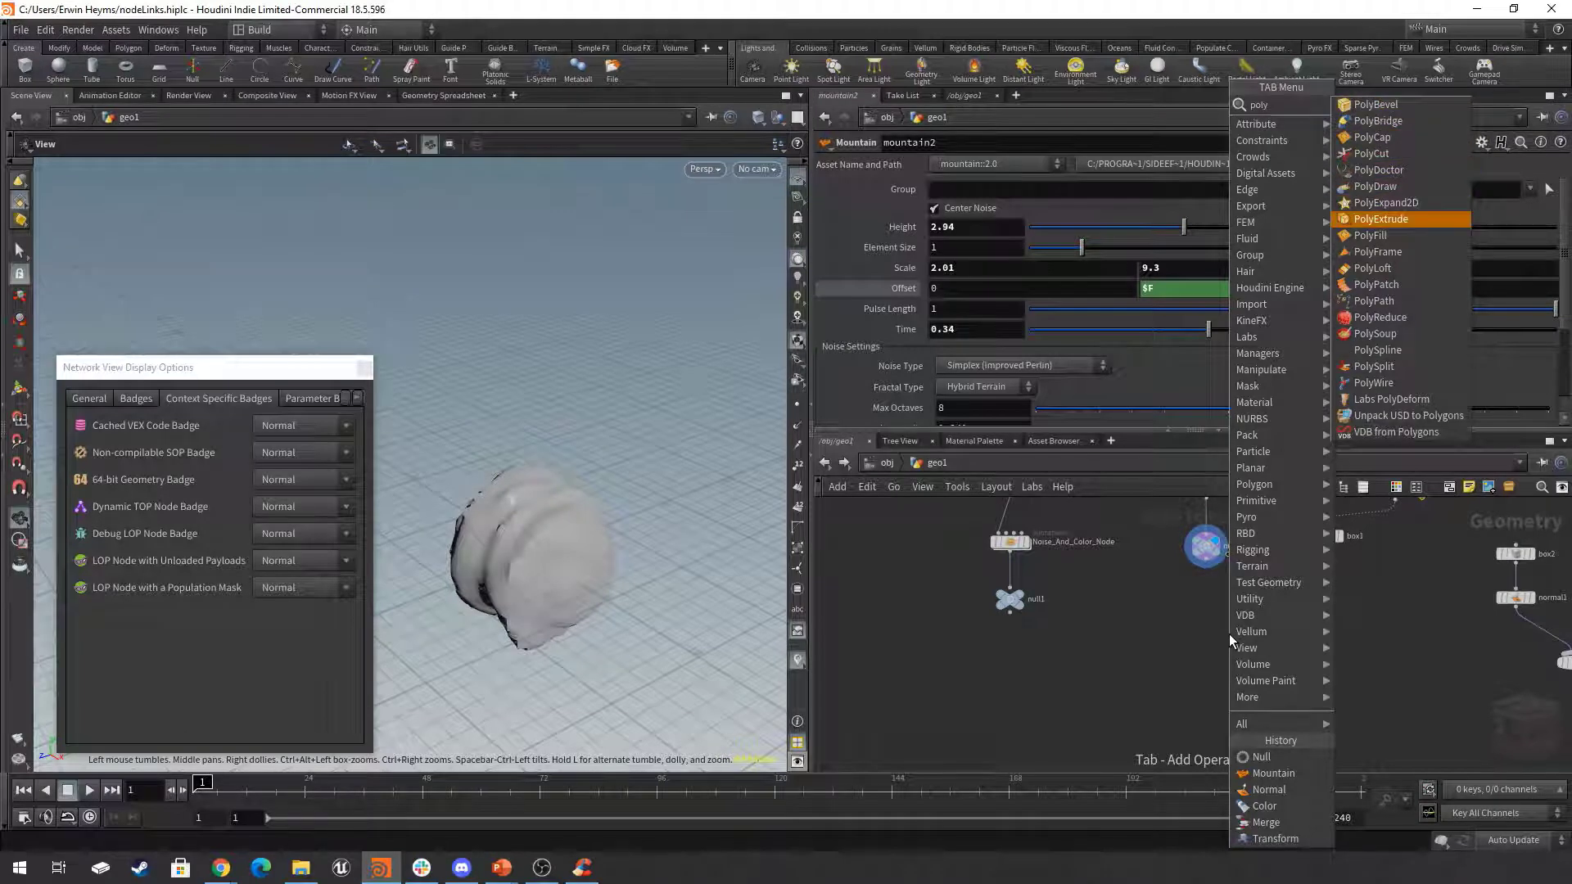
pyautogui.press('Return')
pyautogui.click(1142, 646)
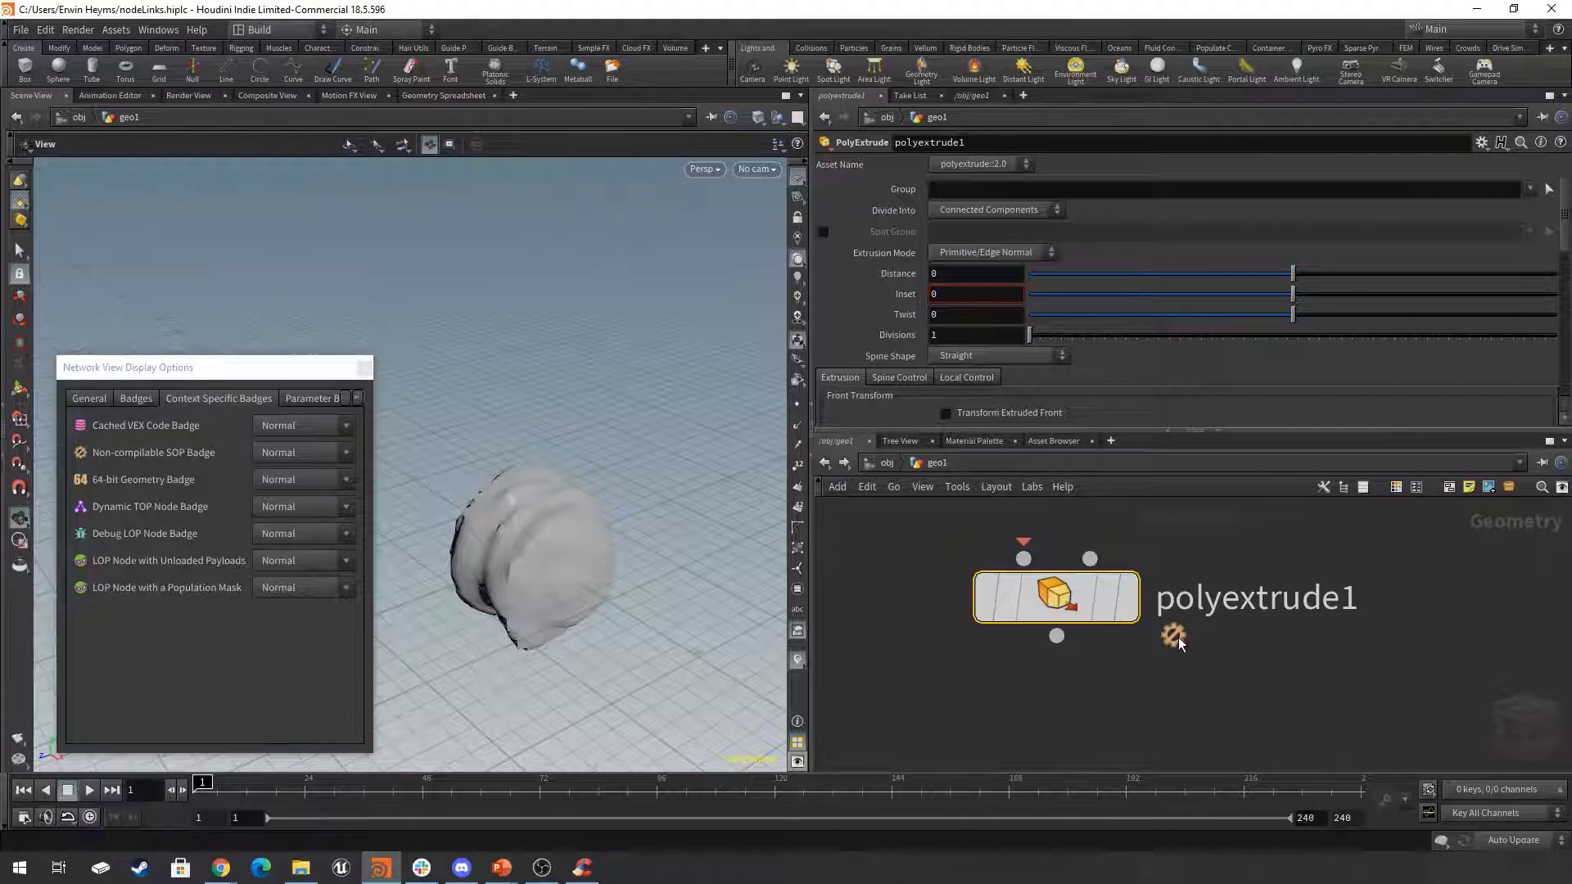
# Add an Attribute Transfer node beside polyextrude1.
pyautogui.scroll(-3, 1179, 642)
pyautogui.press('Tab')
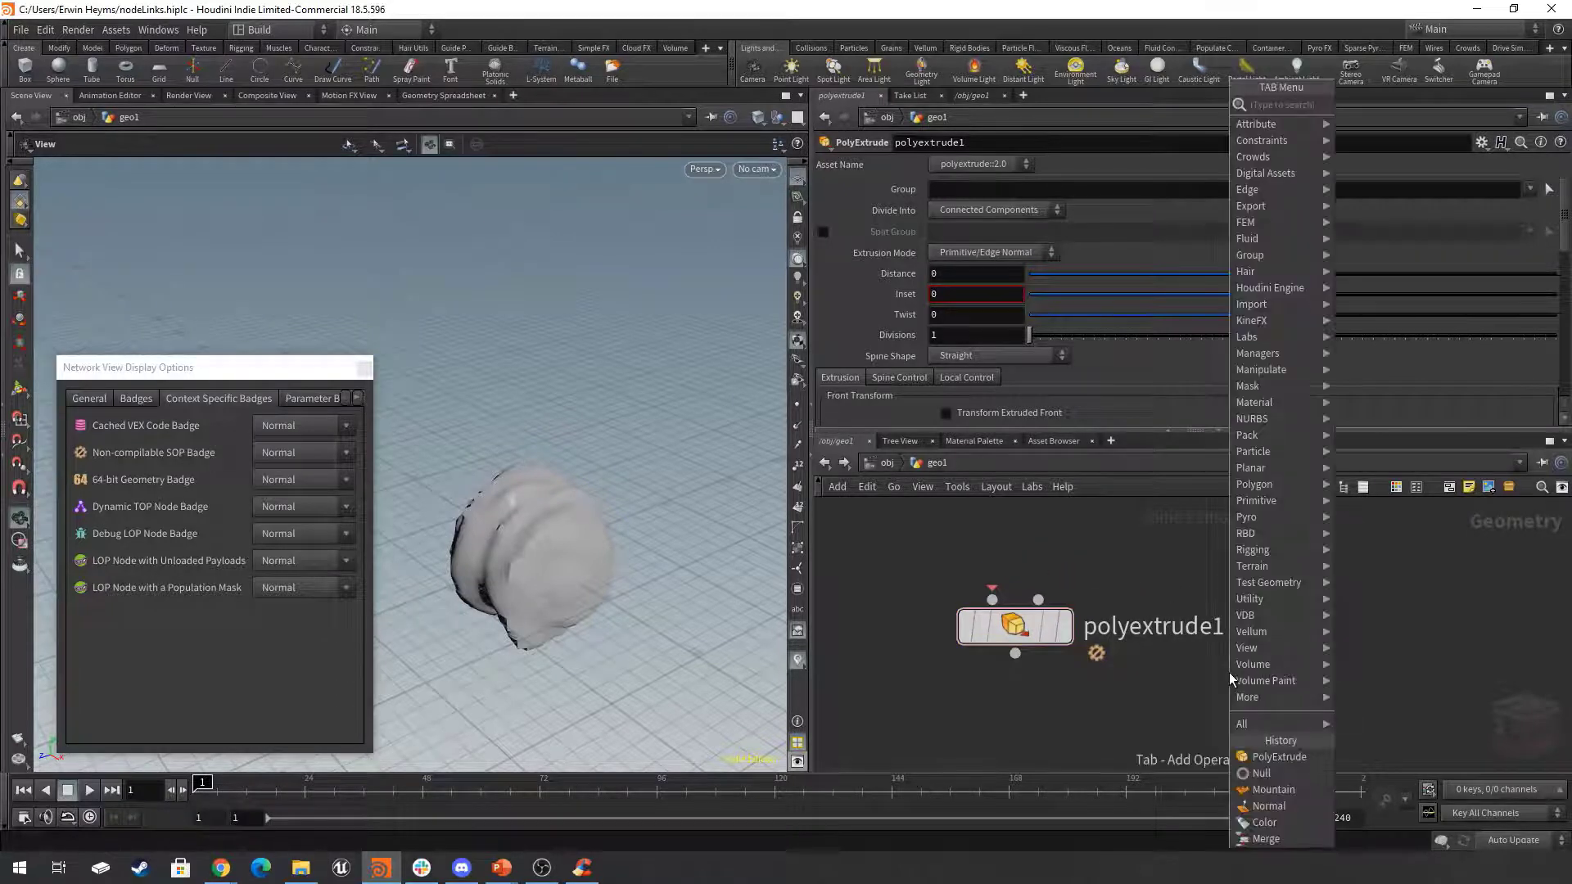
pyautogui.write('attrt')
pyautogui.press('Return')
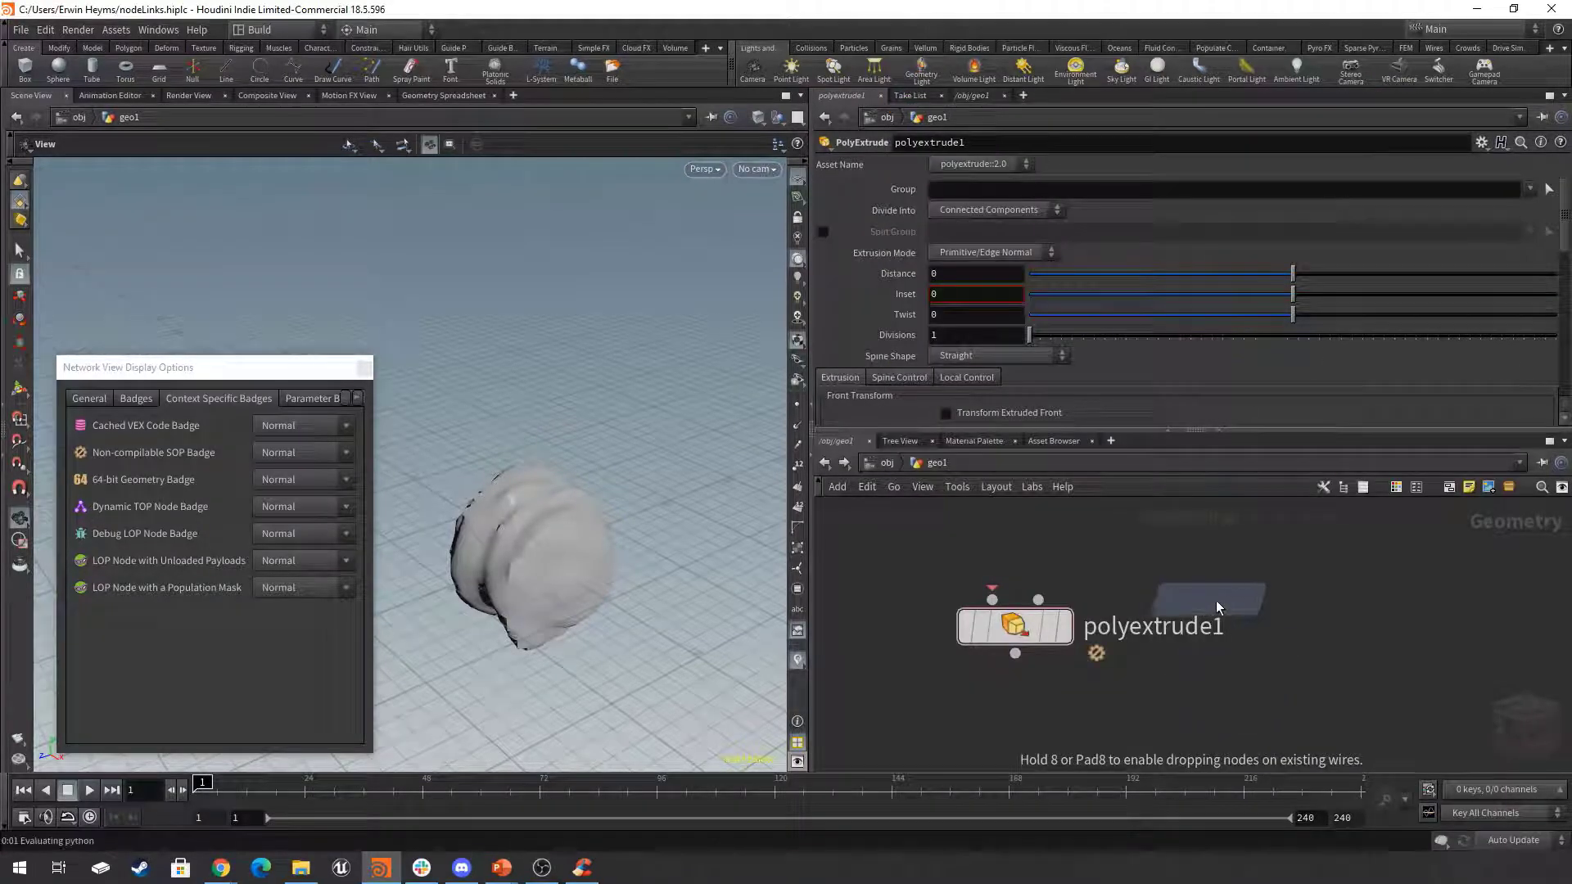
pyautogui.click(1319, 624)
pyautogui.scroll(-4, 1389, 702)
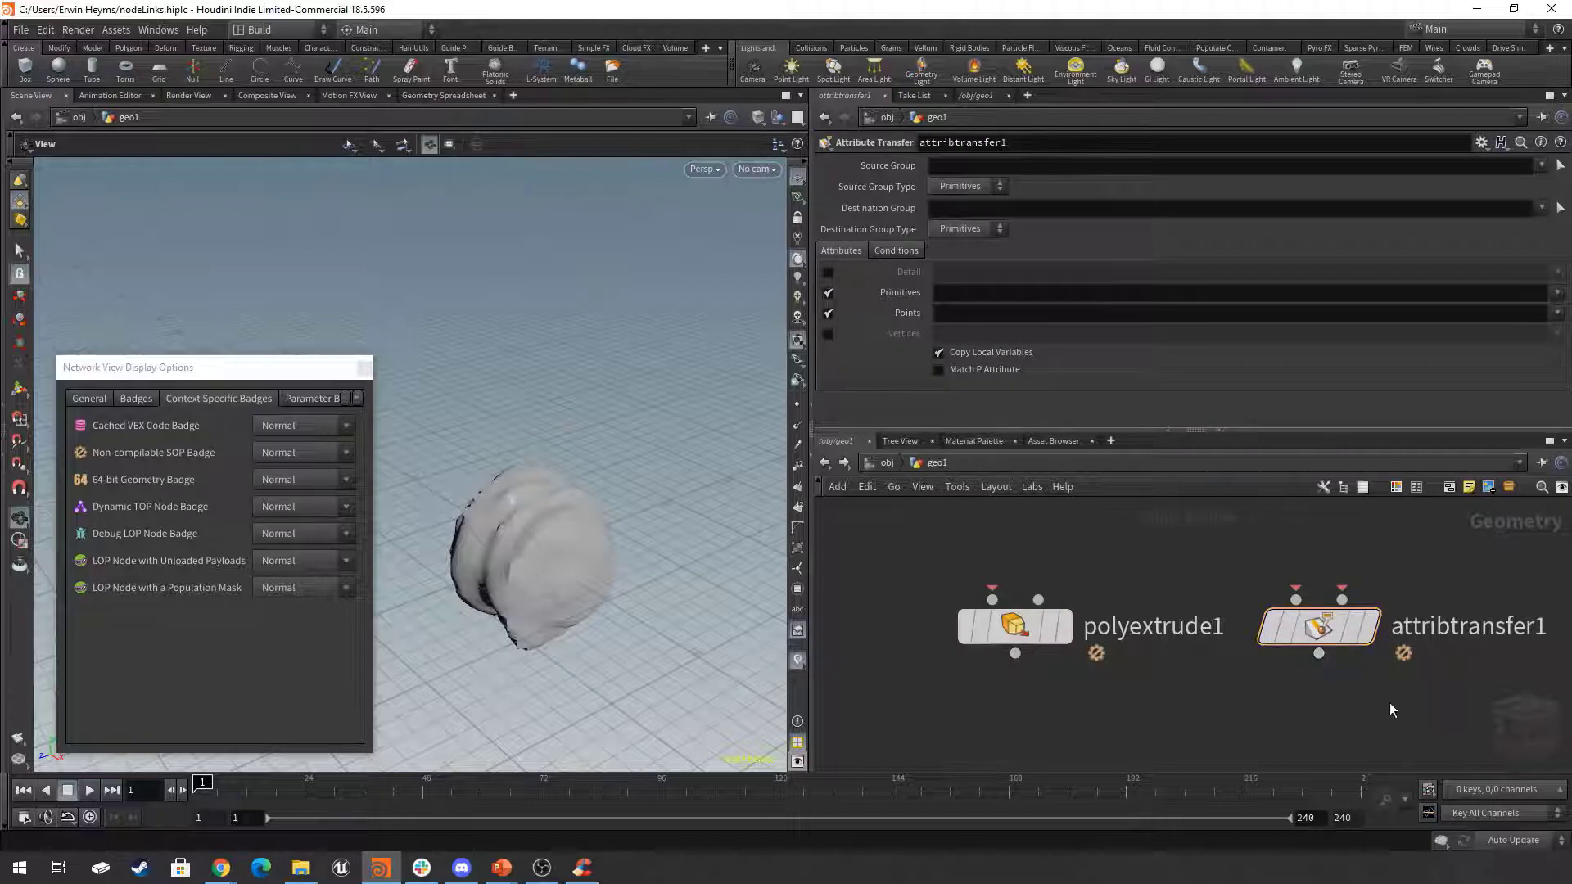
# Add a Compiled Block to the network next to the polyextrude1 and attribtransfer1 nodes.
pyautogui.moveTo(1347, 615); pyautogui.dragTo(889, 733)
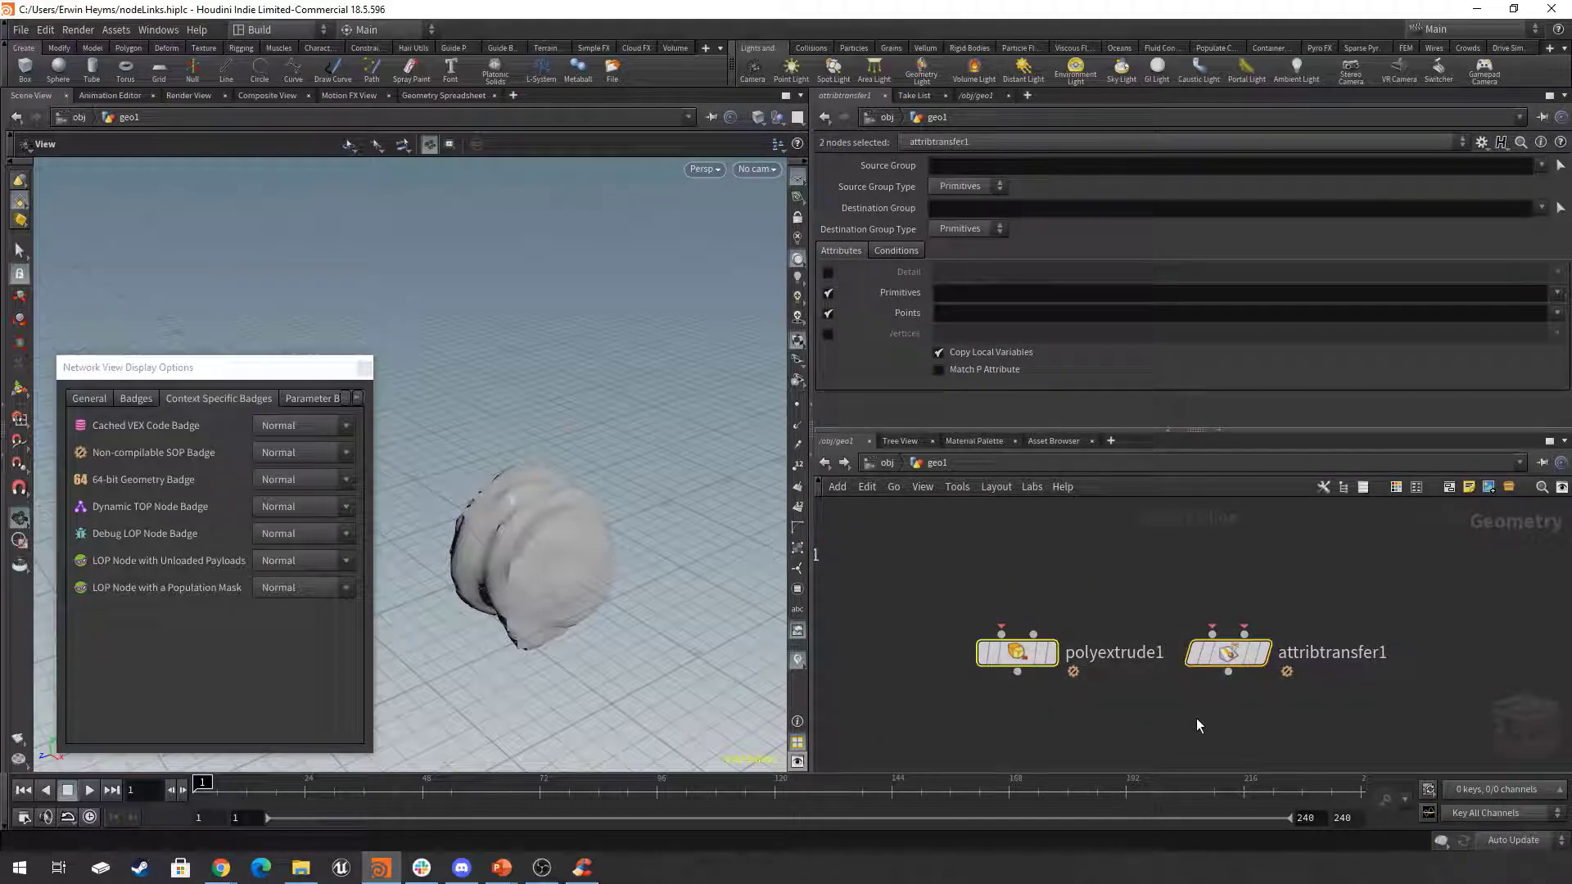
pyautogui.press('Tab')
pyautogui.write('cpo')
pyautogui.press('BackSpace')
pyautogui.press('BackSpace')
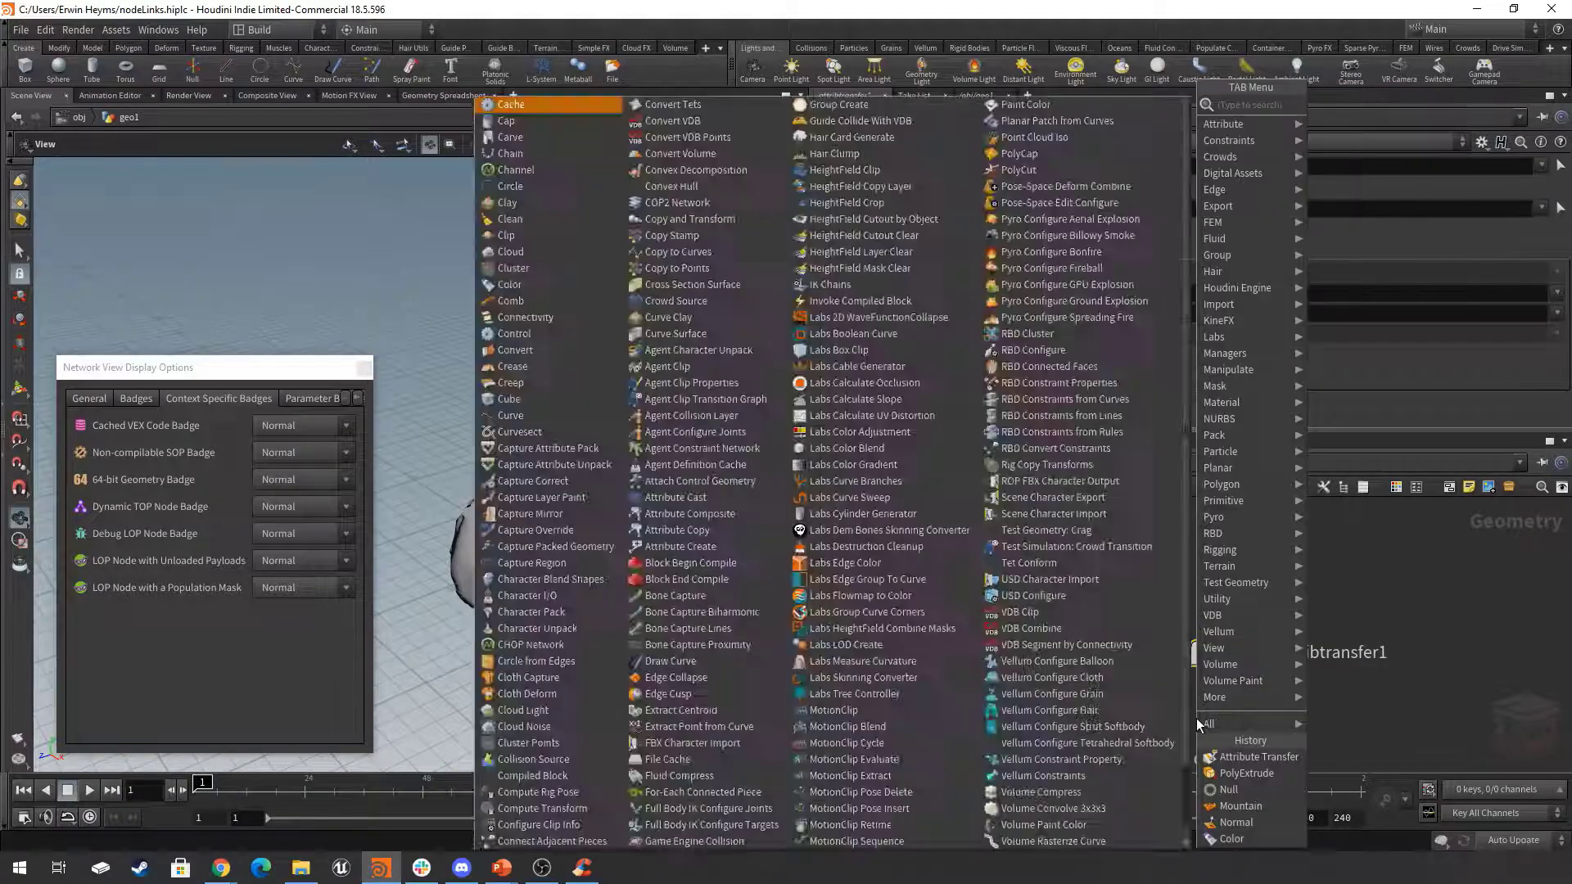
pyautogui.write('p')
pyautogui.press('BackSpace')
pyautogui.press('BackSpace')
pyautogui.write('compile')
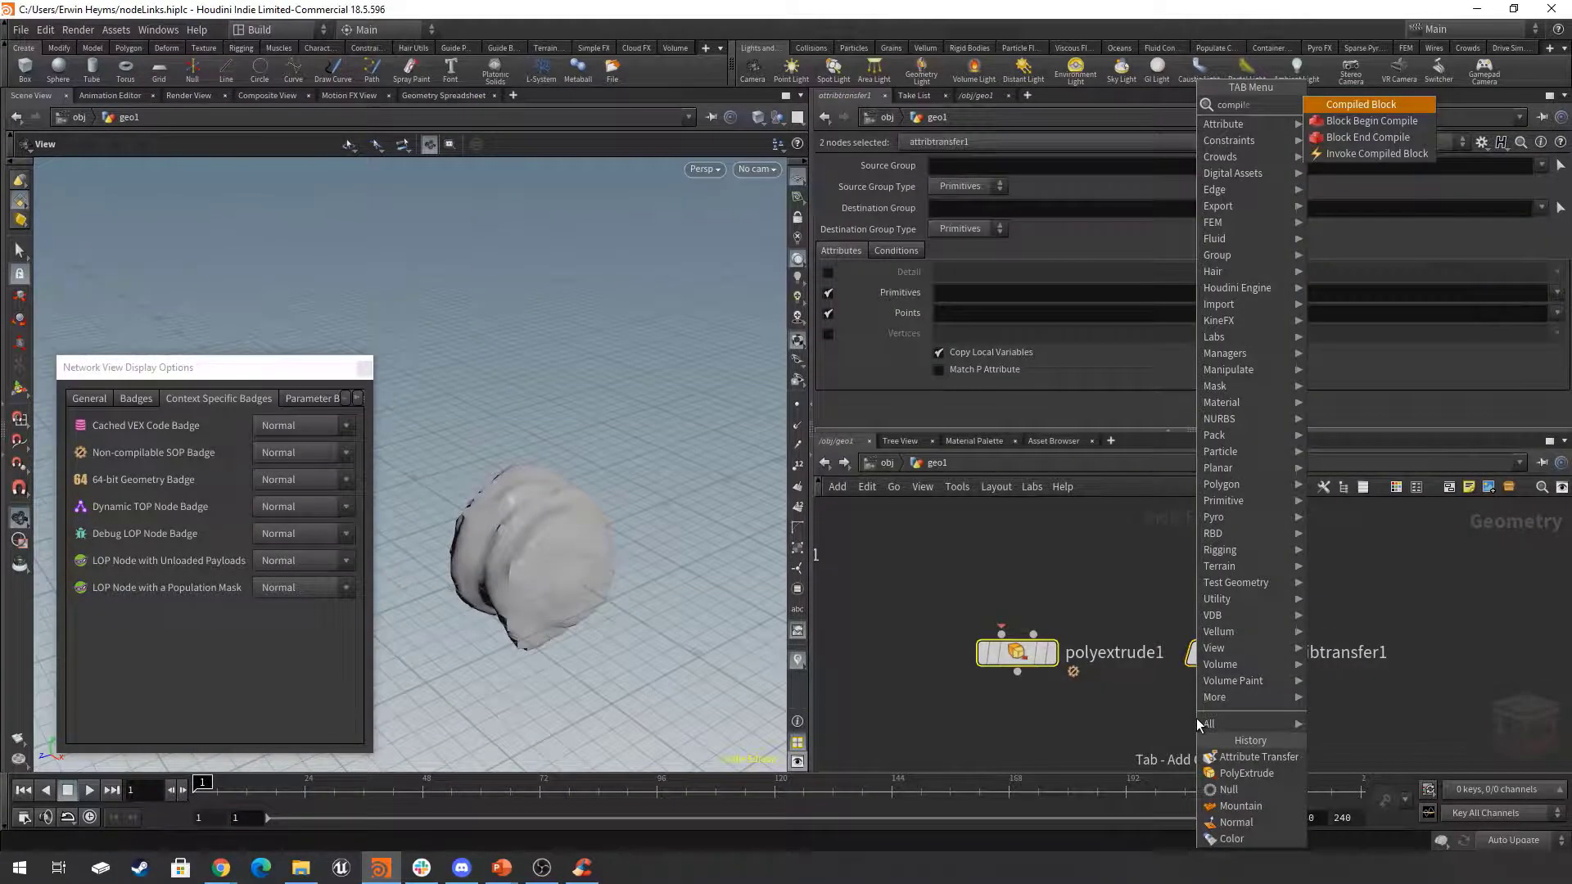
pyautogui.press('Return')
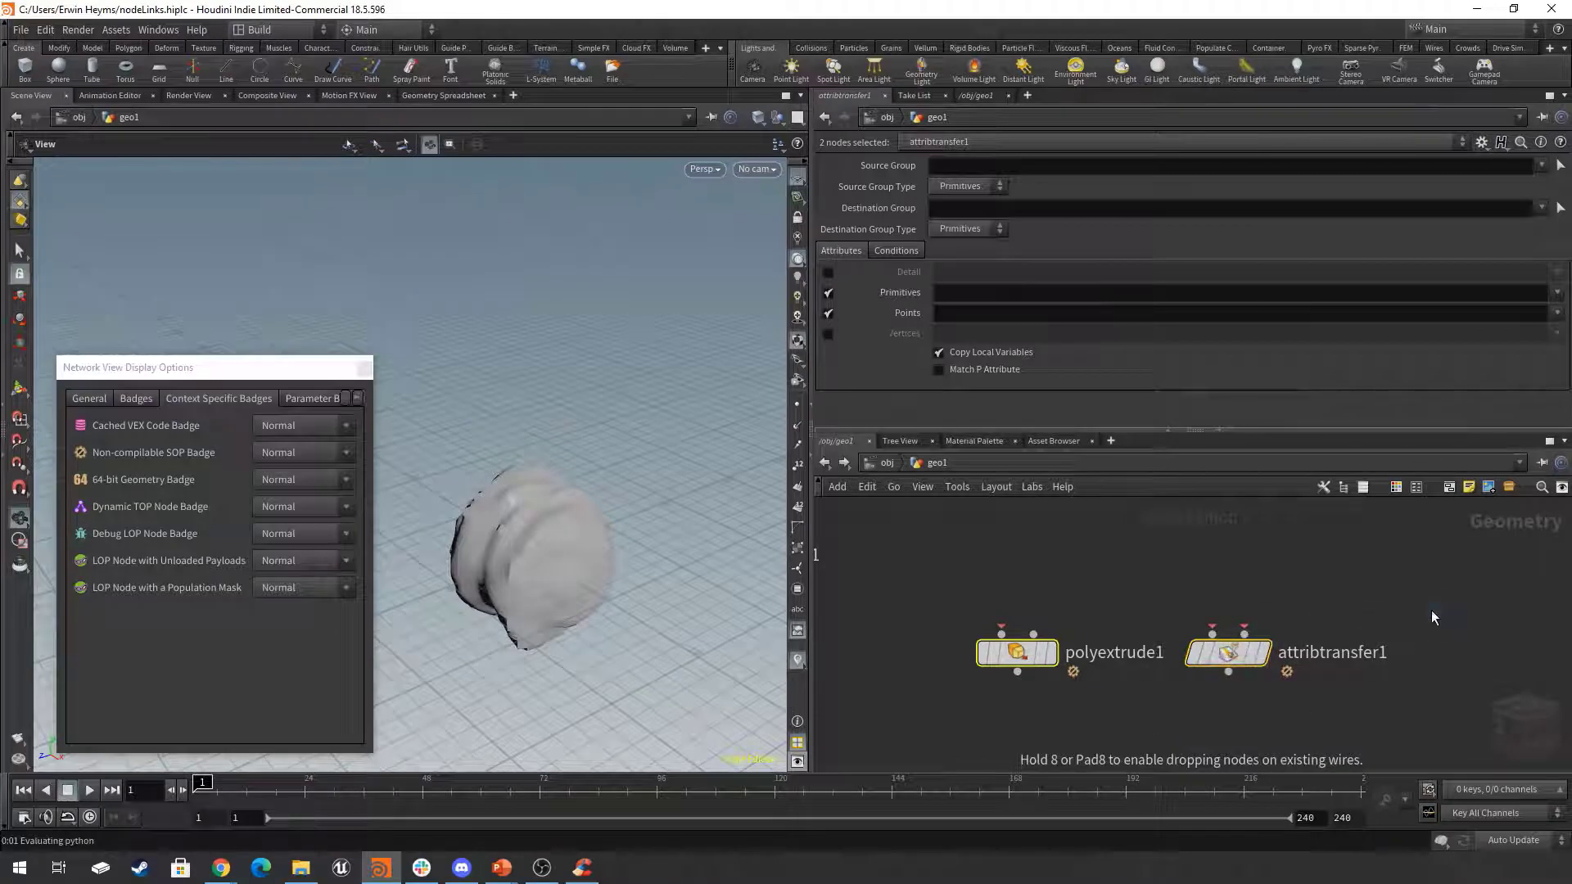
pyautogui.click(1432, 611)
# Insert attribtransfer1 into the compiled block between compile_begin1 and compile_end1.
pyautogui.scroll(-1, 1303, 710)
pyautogui.moveTo(1301, 713); pyautogui.dragTo(1125, 675, button='middle')
pyautogui.moveTo(1071, 624); pyautogui.dragTo(1283, 672)
# Turn on compile_end1's display flag and read the errors in its node information.
pyautogui.click(1264, 718)
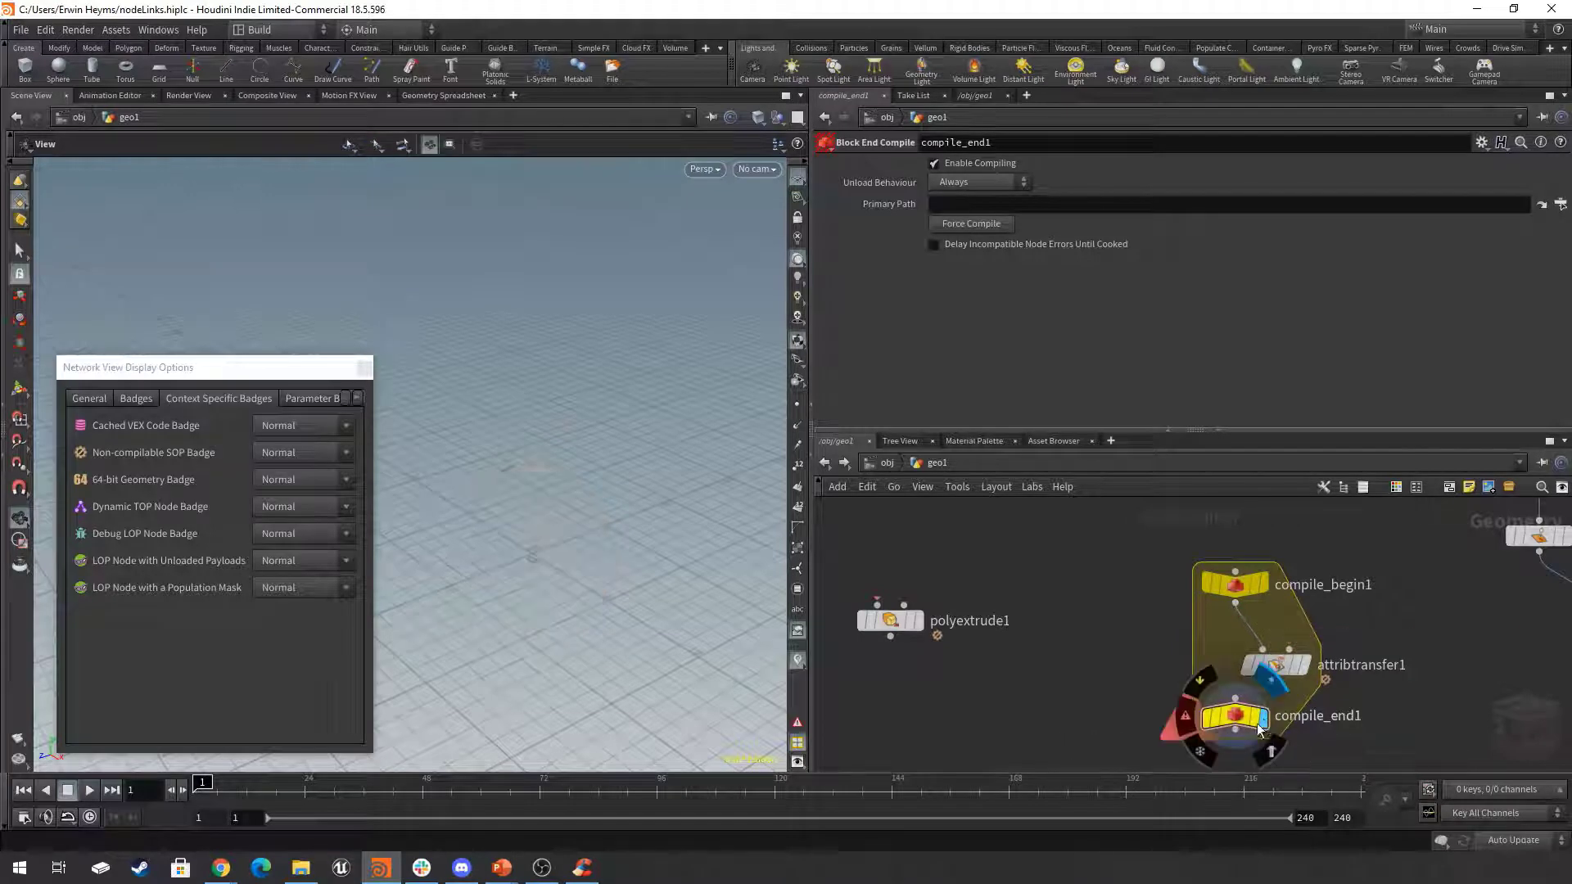
pyautogui.moveTo(1411, 701); pyautogui.dragTo(1390, 682, button='middle')
pyautogui.moveTo(1217, 702); pyautogui.dragTo(1217, 721)
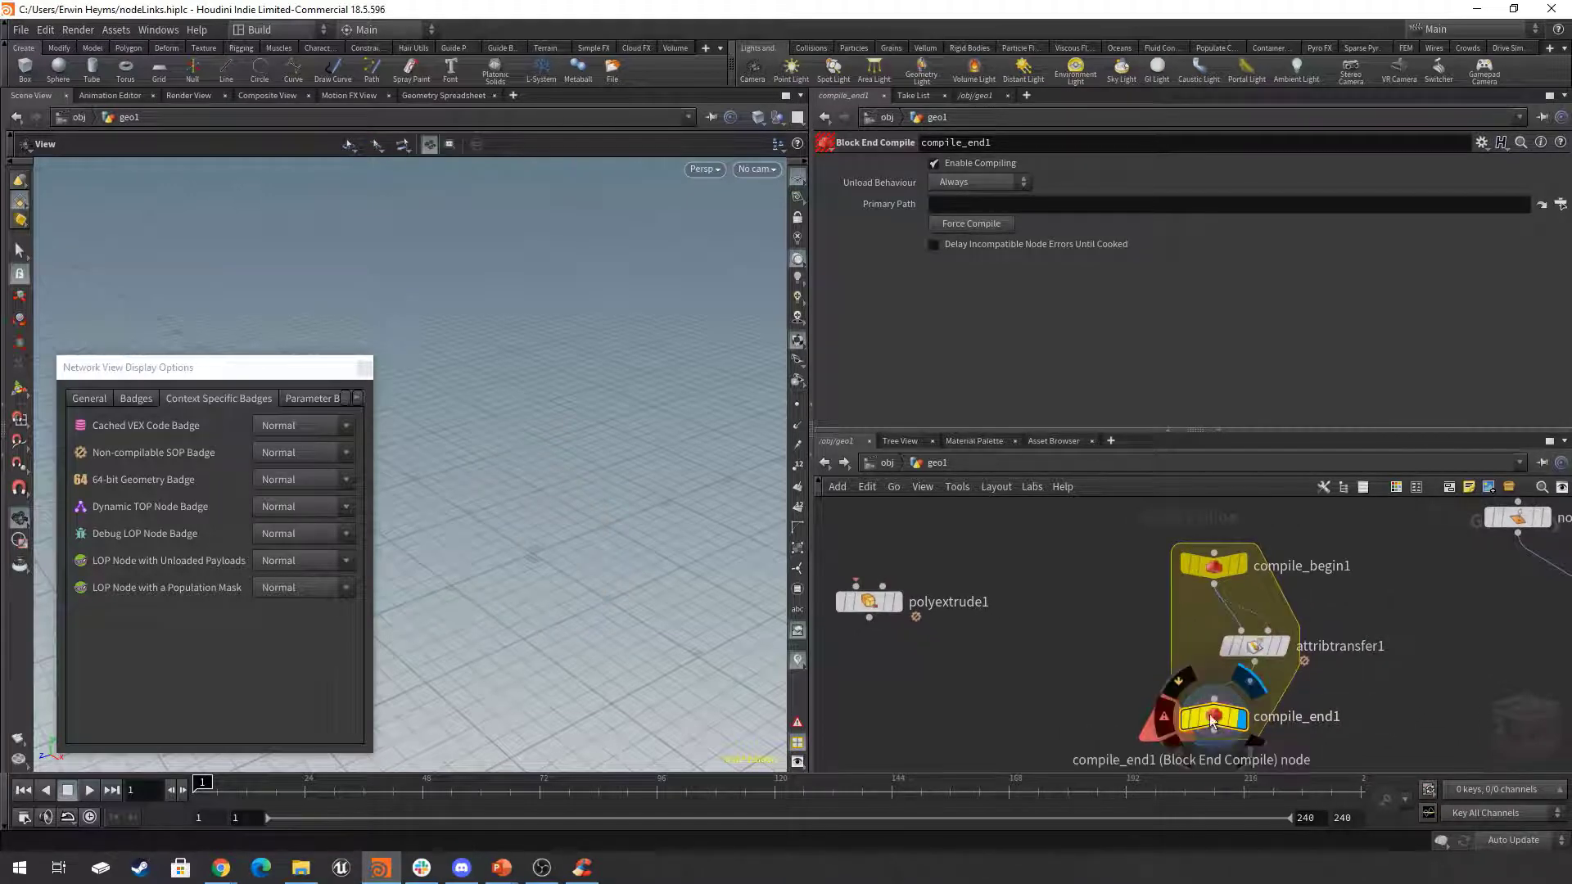
pyautogui.middleClick(1219, 719)
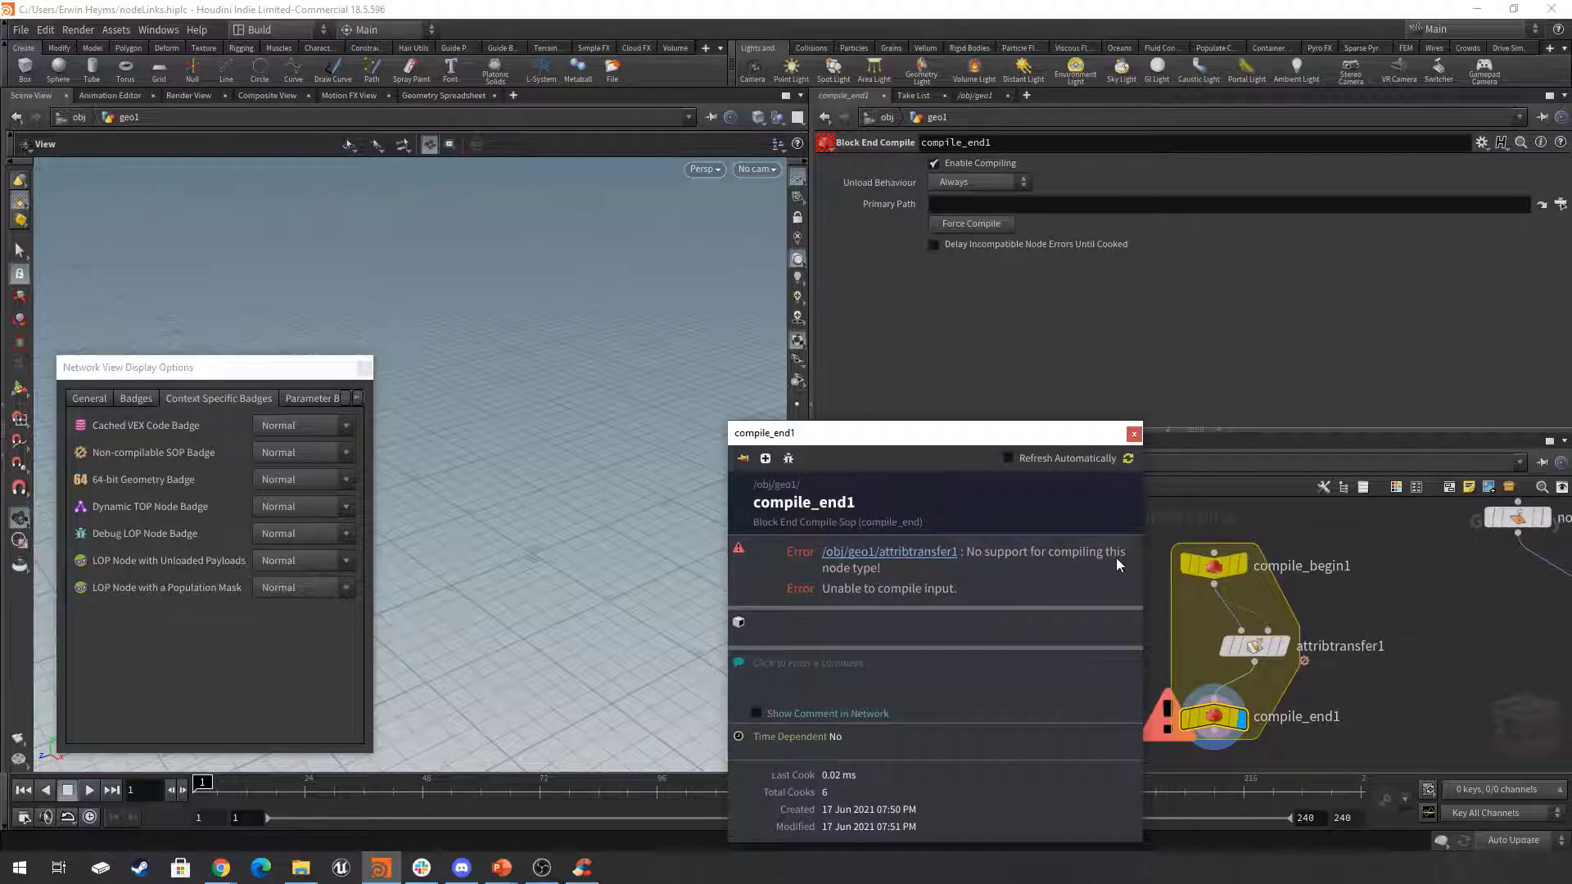
pyautogui.click(1134, 434)
# Delete polyextrude1, attribtransfer1 and both compile block nodes, and frame the whole remaining network.
pyautogui.scroll(-2, 1422, 586)
pyautogui.scroll(-3, 1422, 586)
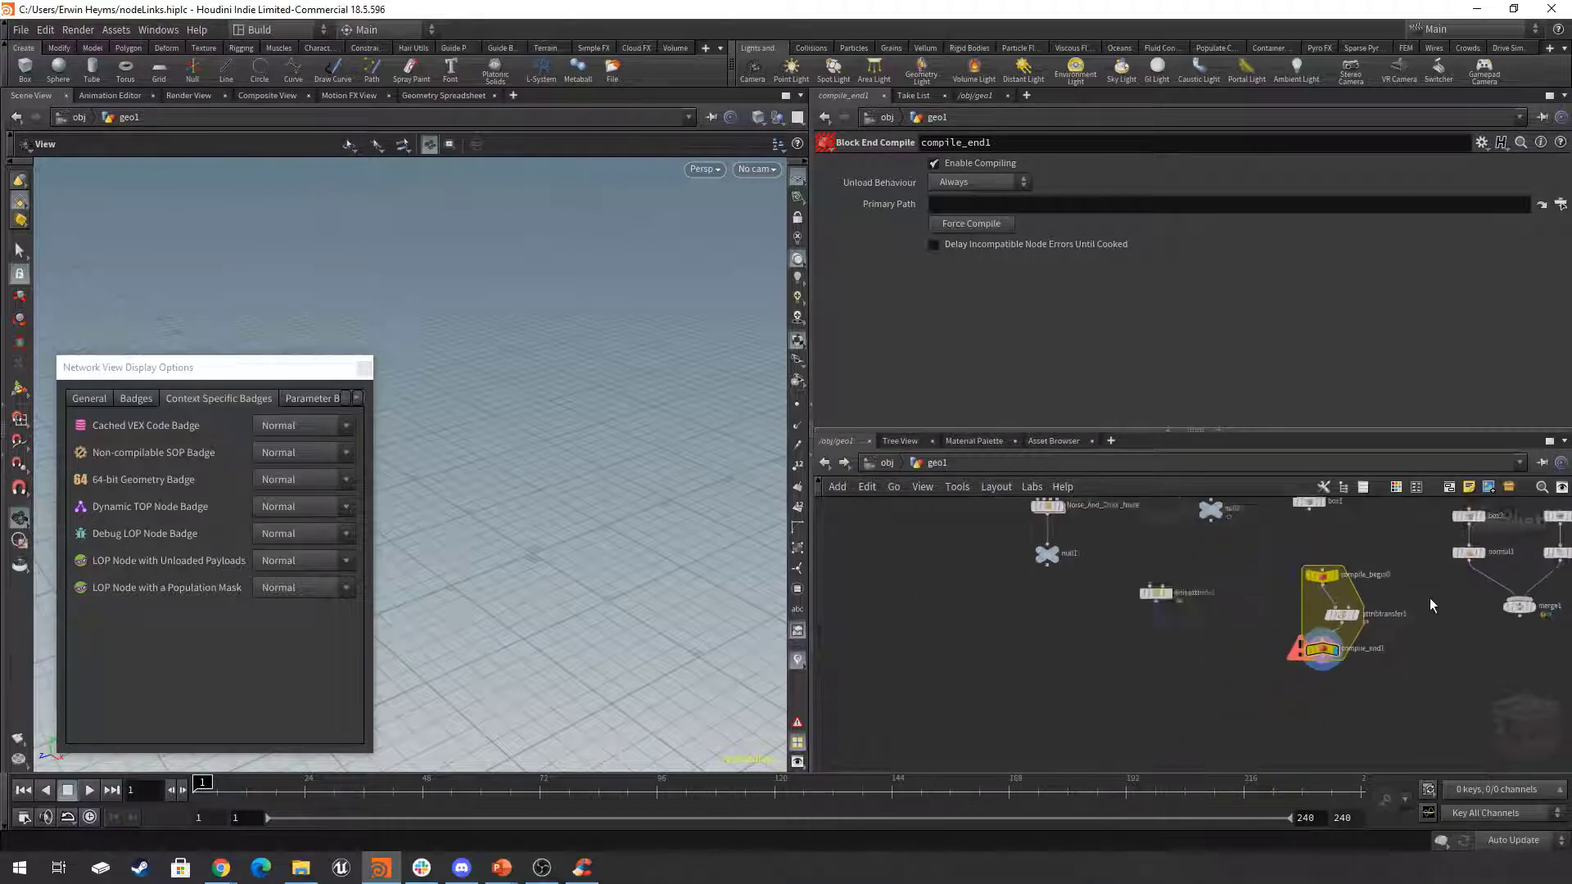
pyautogui.moveTo(1396, 580); pyautogui.dragTo(1104, 719)
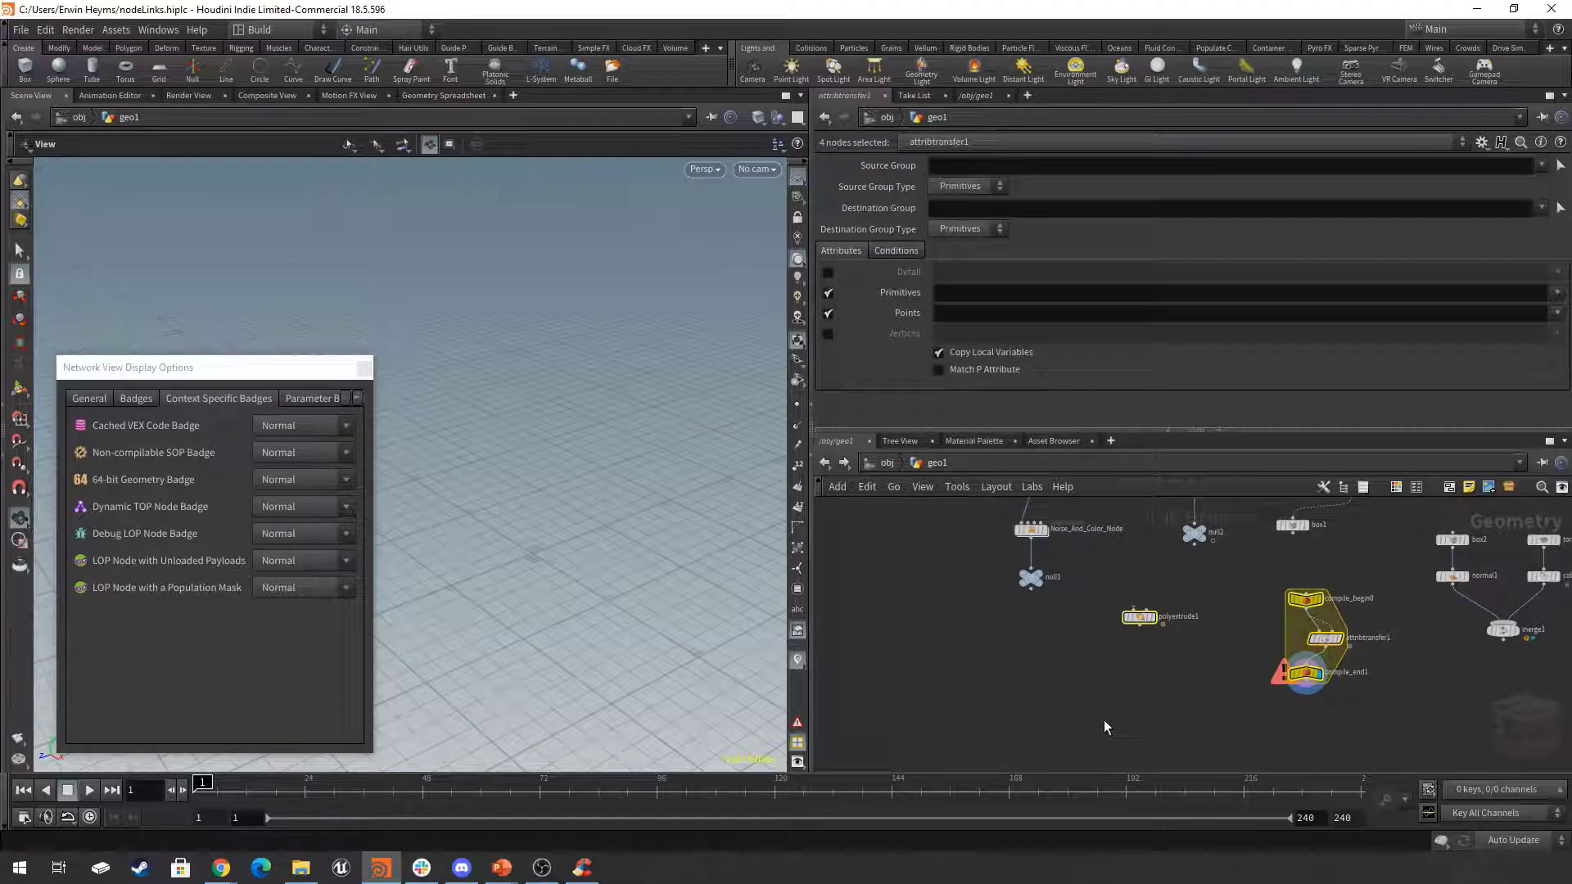
pyautogui.press('Delete')
pyautogui.press('h')
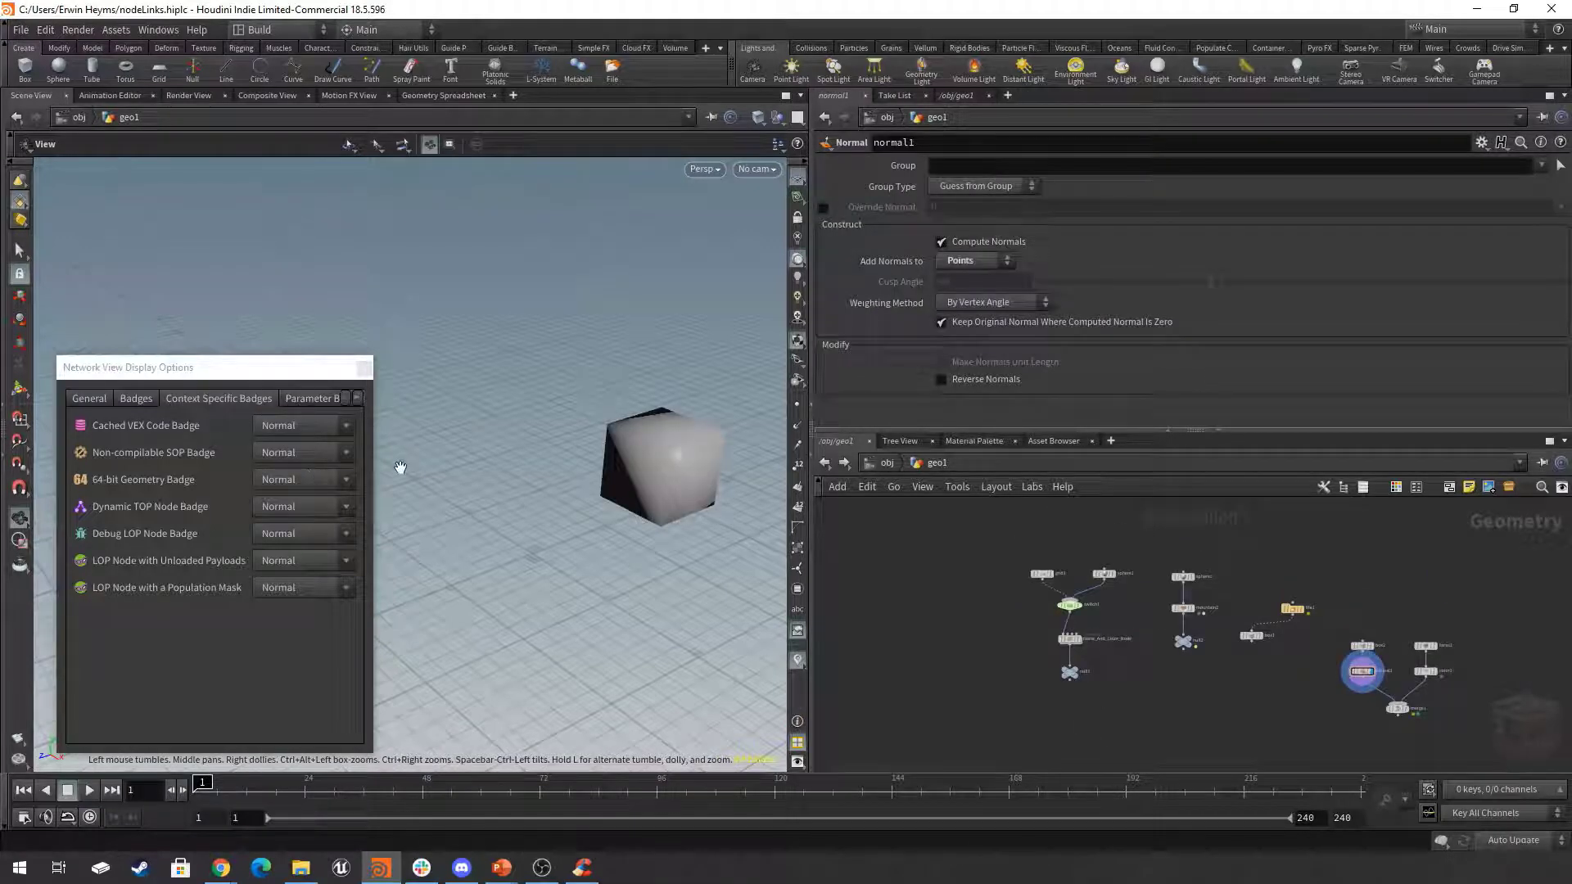